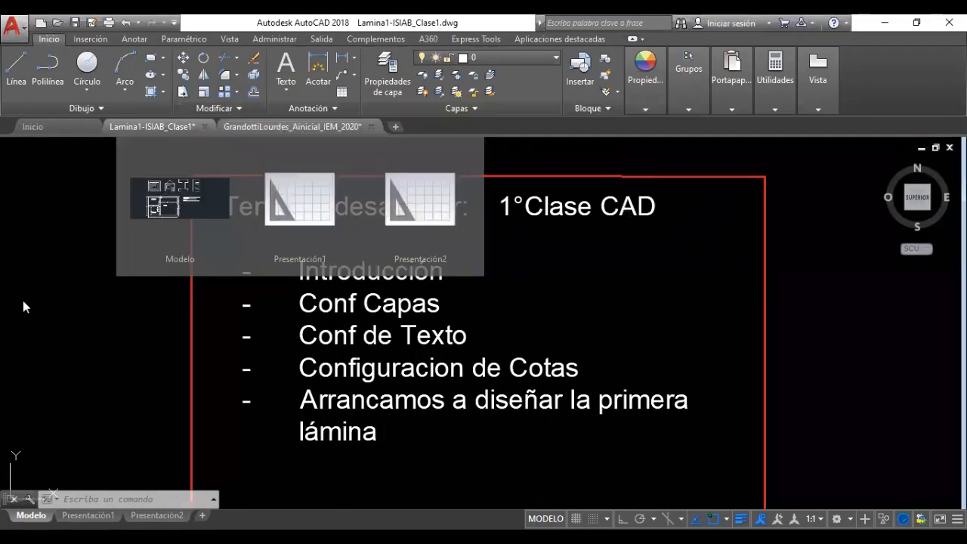
Switch to the drawing with the figures and the dimensioned two-ALCOBA, SALA floor plan
left_click(272, 128)
middle_click_drag(587, 317, 515, 309)
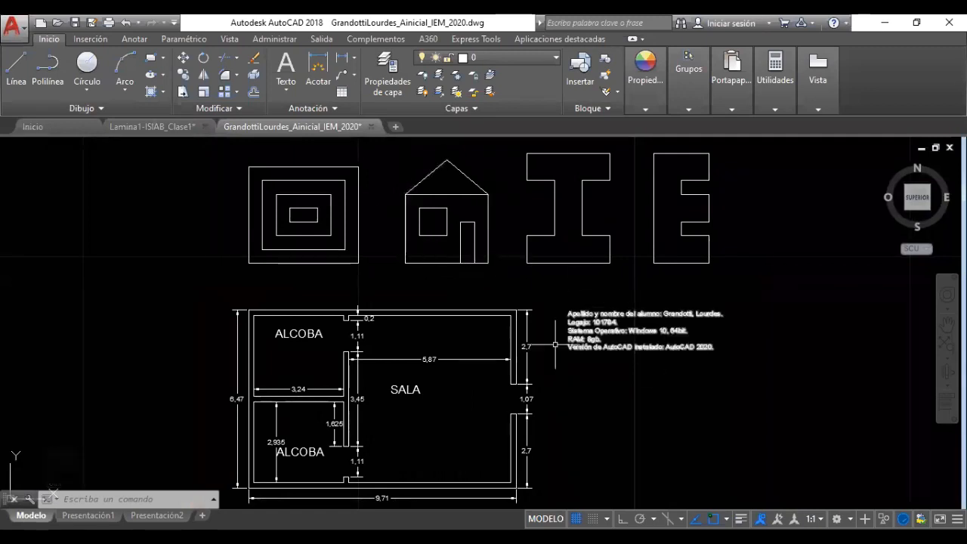
mouse_move(501, 280)
middle_mouse_down()
mouse_move(487, 349)
mouse_move(488, 283)
mouse_move(488, 318)
mouse_move(492, 300)
middle_mouse_up()
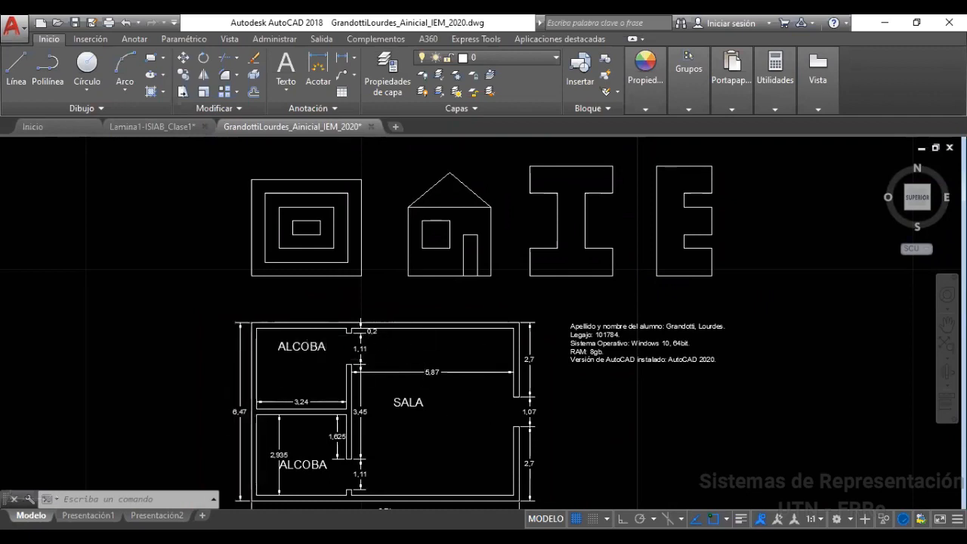
scroll(239, 409, "up", 2)
scroll(240, 361, "down", 2)
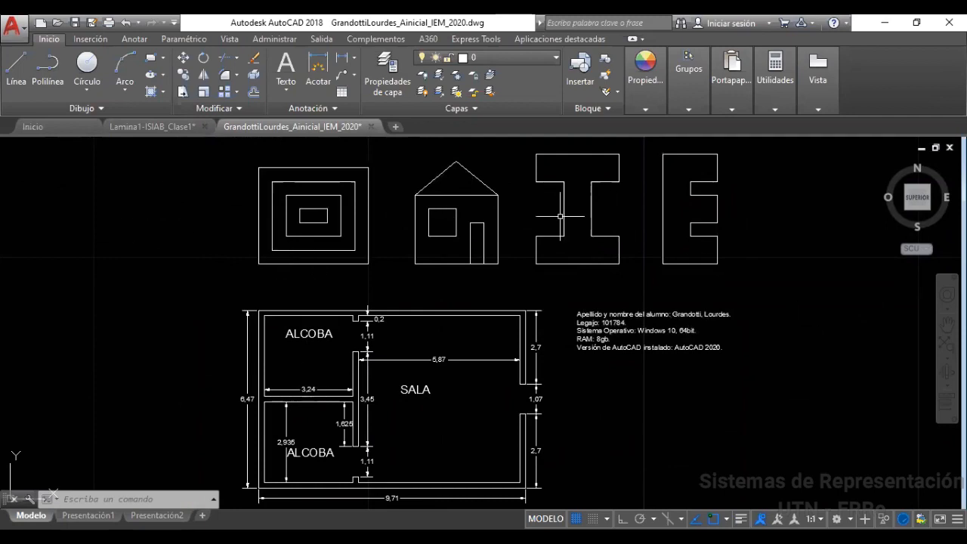
middle_click_drag(273, 258, 252, 290)
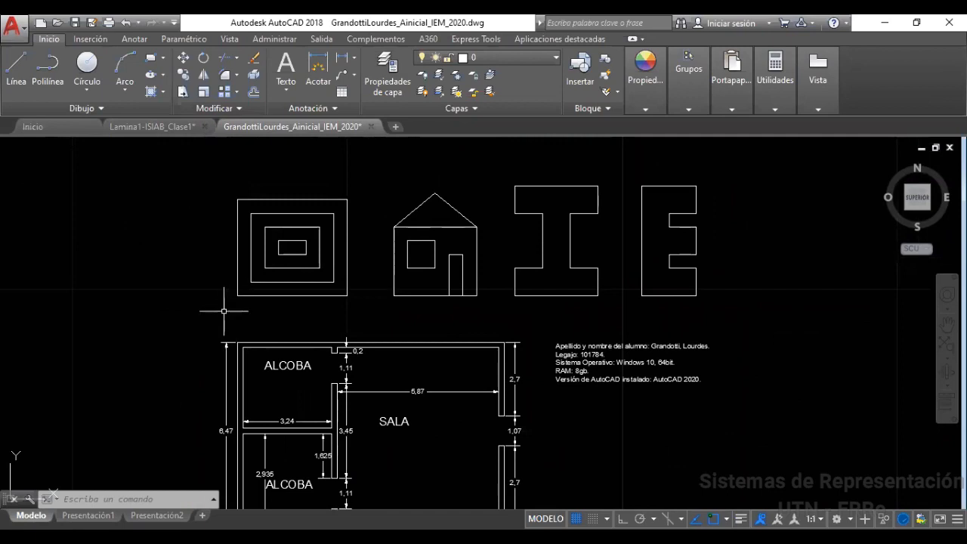
middle_click_drag(346, 341, 353, 253)
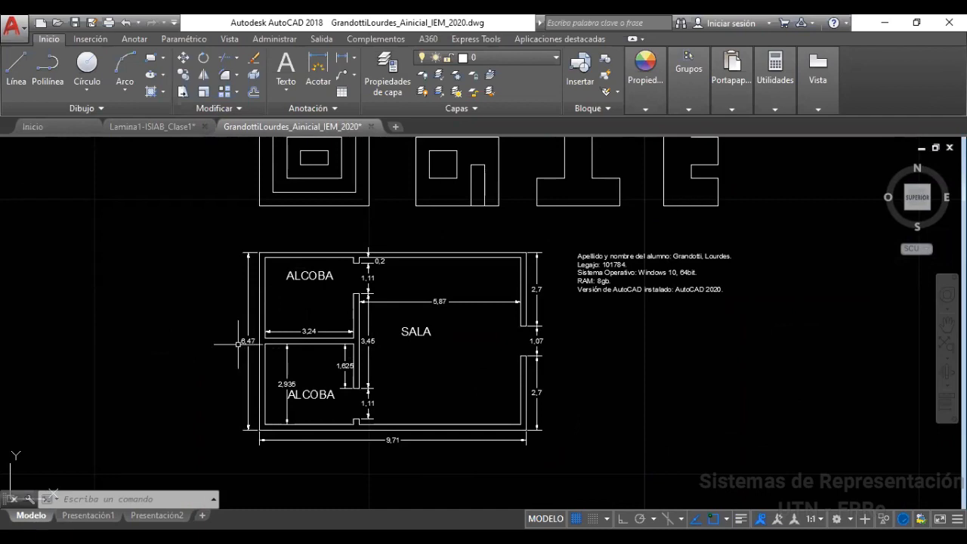
scroll(254, 345, "up", 5)
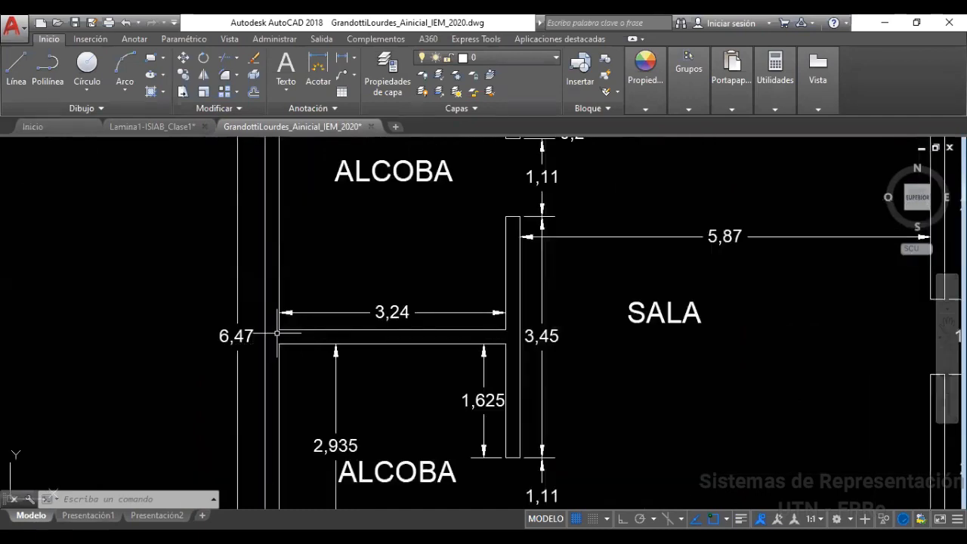
scroll(300, 312, "down", 2)
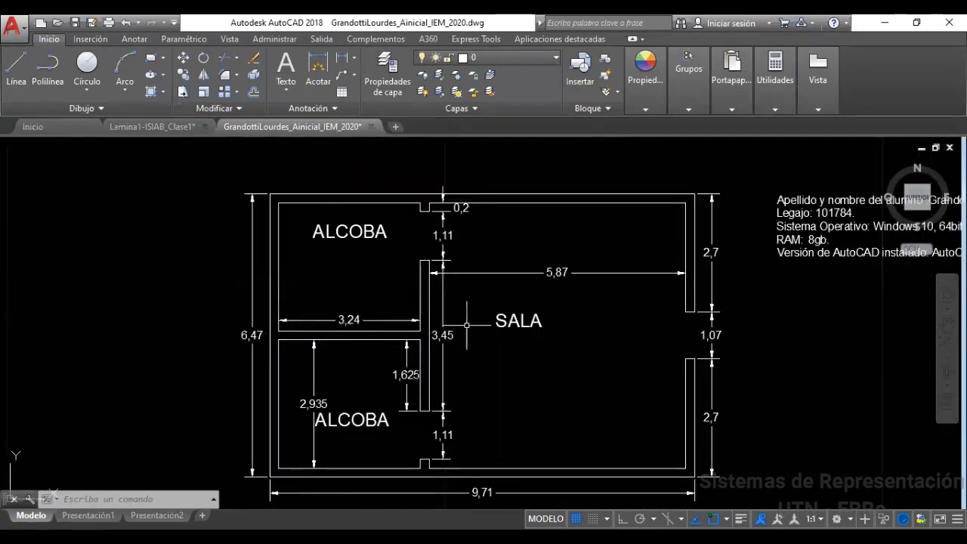
middle_click_drag(484, 257, 464, 312)
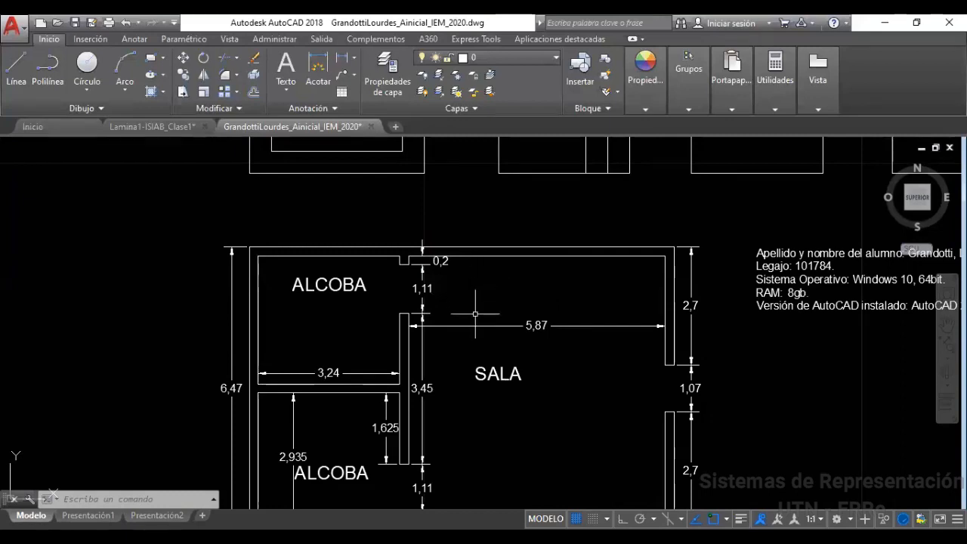
middle_click_drag(464, 306, 456, 347)
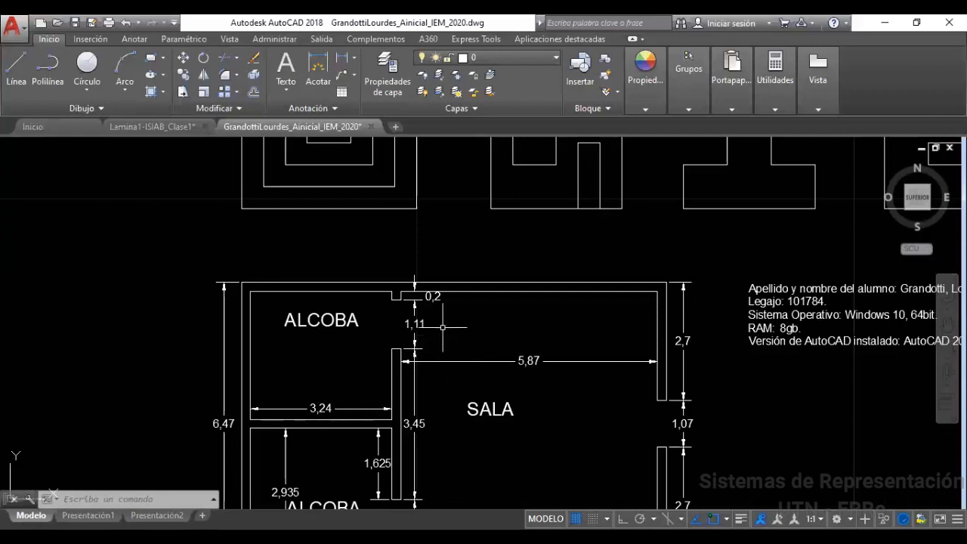
middle_click_drag(445, 329, 424, 459)
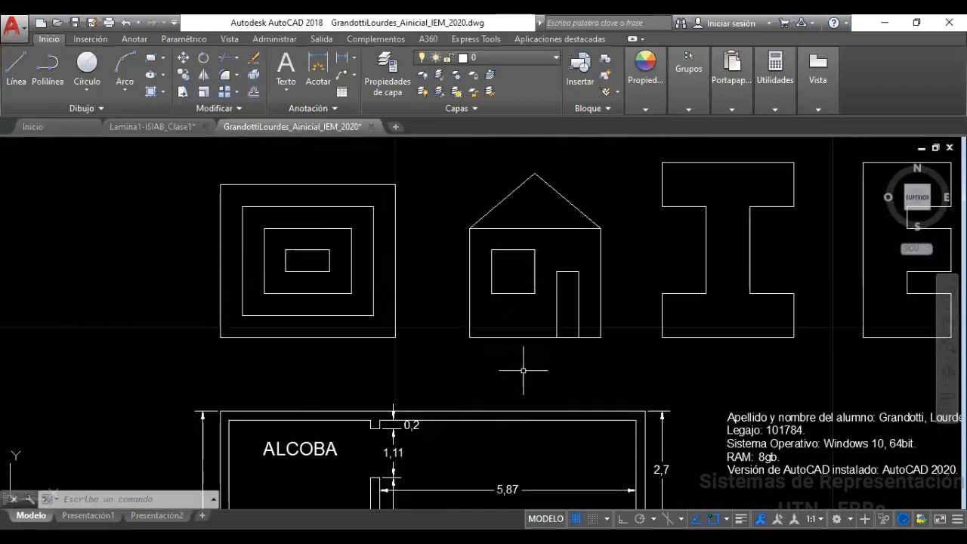
mouse_move(533, 375)
middle_mouse_down()
mouse_move(524, 363)
mouse_move(529, 272)
middle_mouse_up()
middle_click_drag(313, 385, 298, 328)
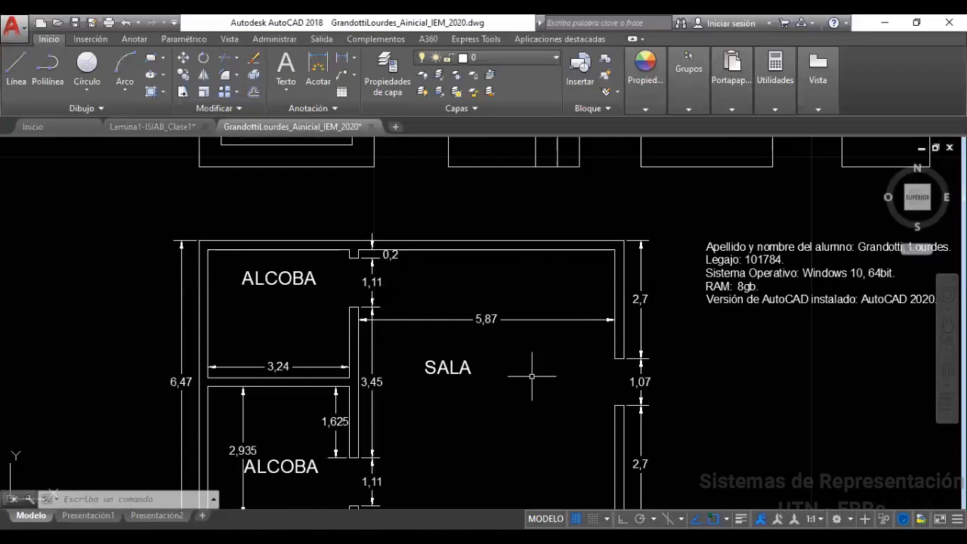
scroll(532, 376, "down", 2)
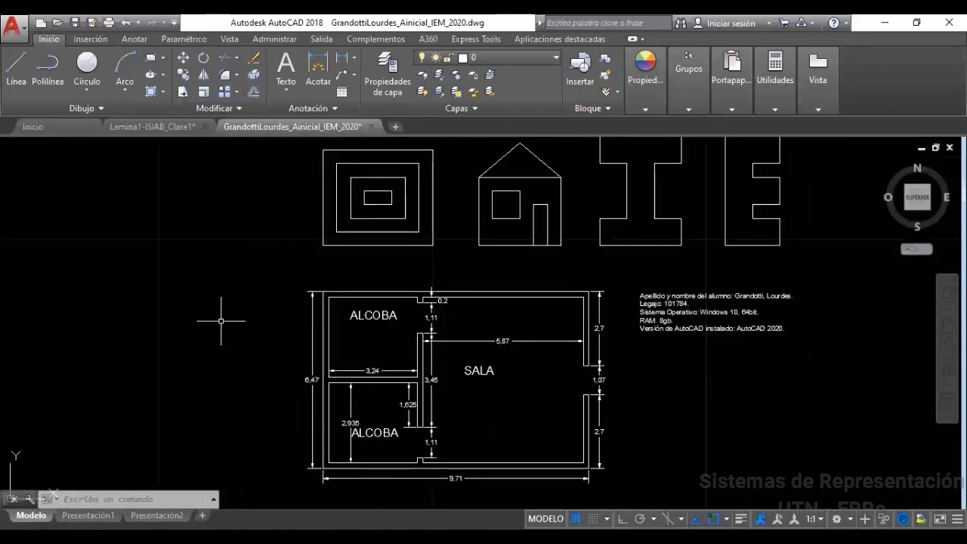
mouse_move(566, 280)
middle_mouse_down()
mouse_move(519, 324)
mouse_move(499, 360)
middle_mouse_up()
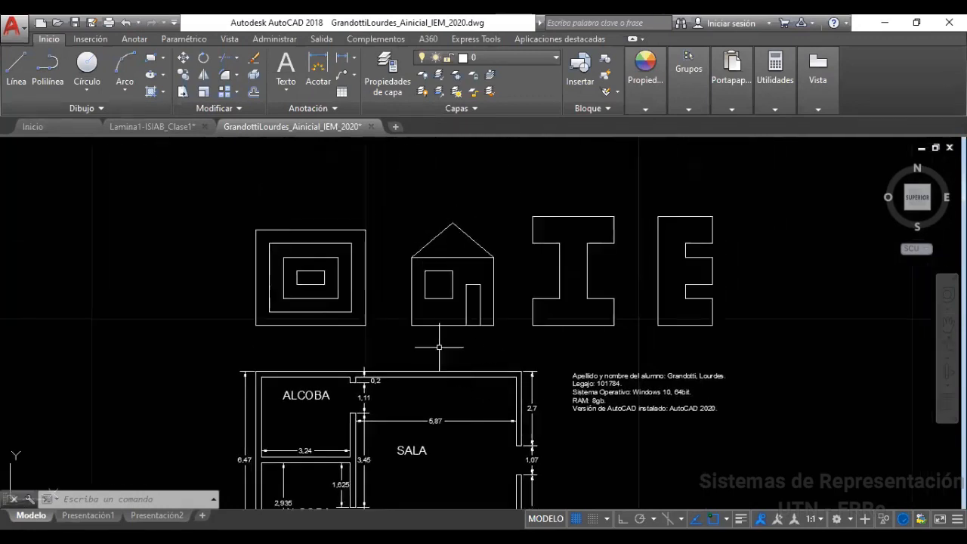
mouse_move(442, 354)
middle_mouse_down()
mouse_move(427, 285)
mouse_move(367, 280)
mouse_move(270, 296)
middle_mouse_up()
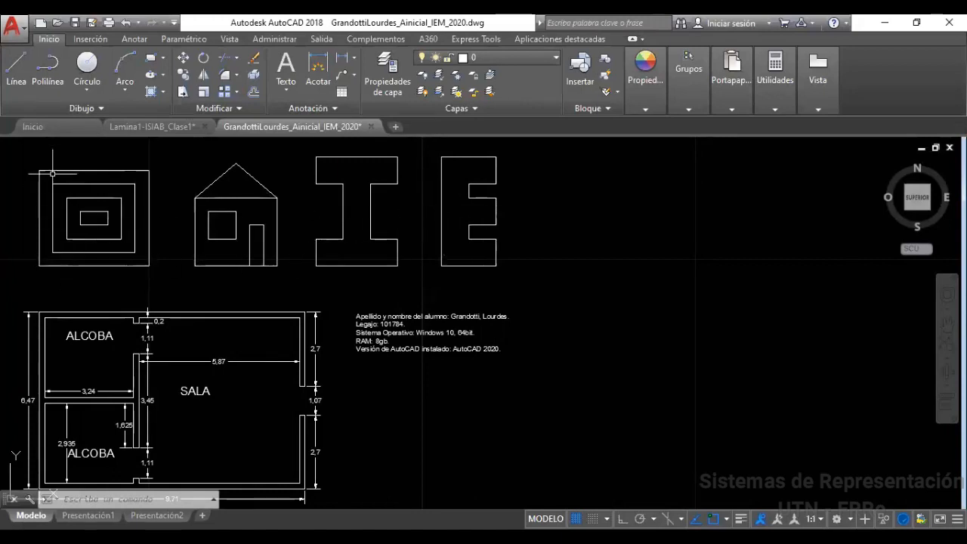
Select the line under the square figure and confirm its length reads 4.0000
left_click(63, 264)
scroll(152, 269, "up", 3)
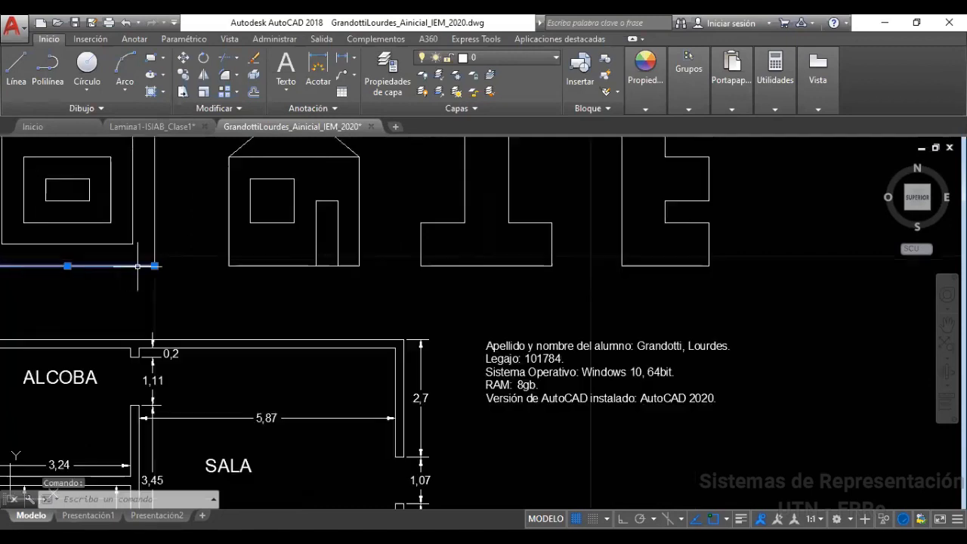
scroll(357, 287, "up", 2)
middle_click_drag(350, 301, 471, 280)
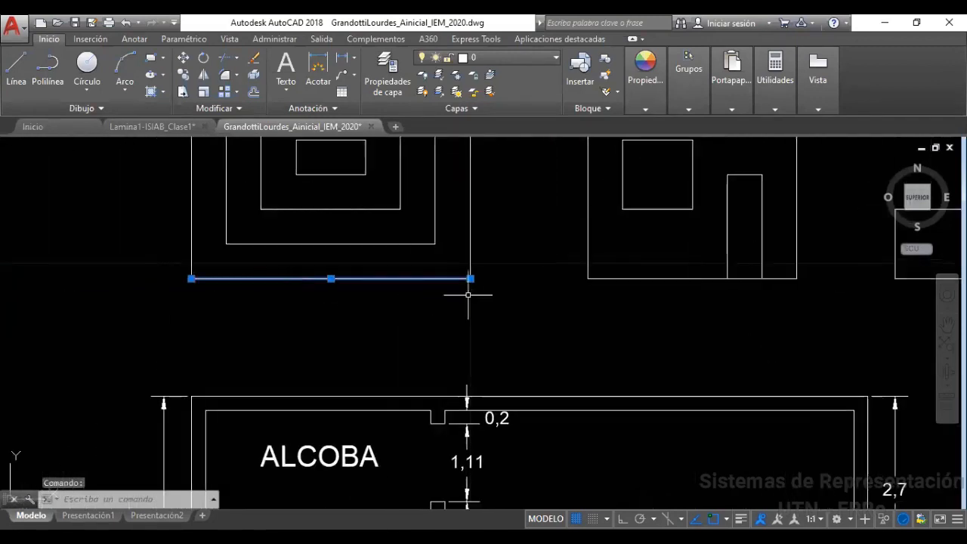
mouse_move(471, 279)
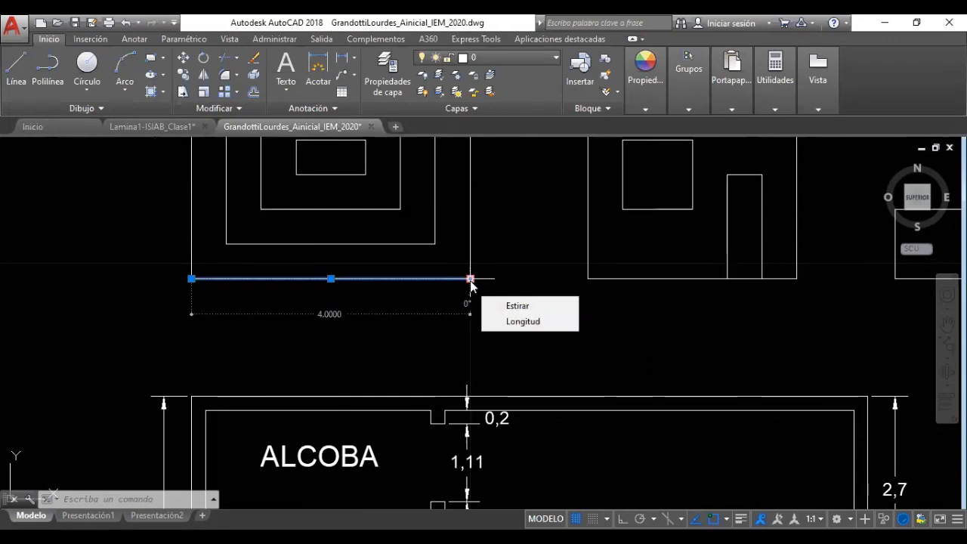
mouse_move(525, 279)
middle_mouse_down()
mouse_move(460, 328)
mouse_move(324, 390)
middle_mouse_up()
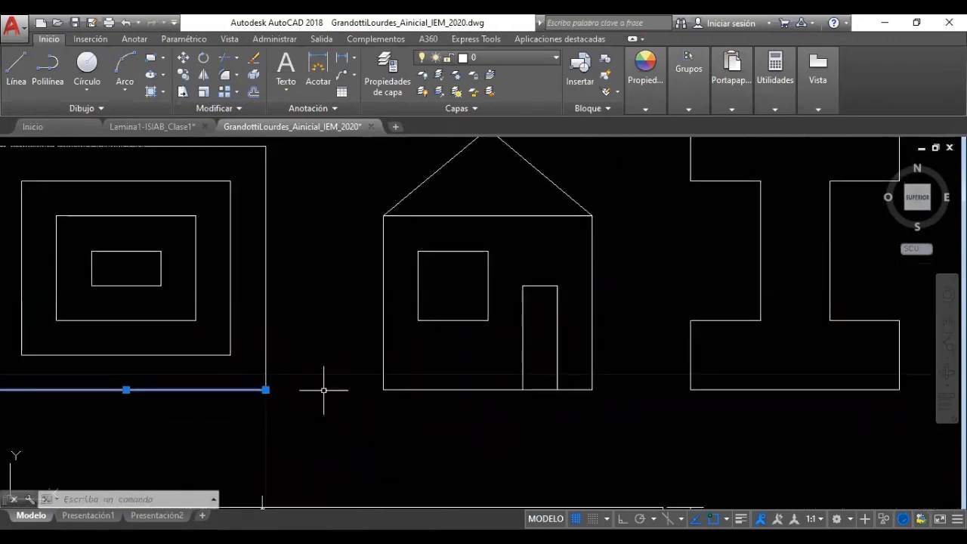
scroll(318, 333, "down", 2)
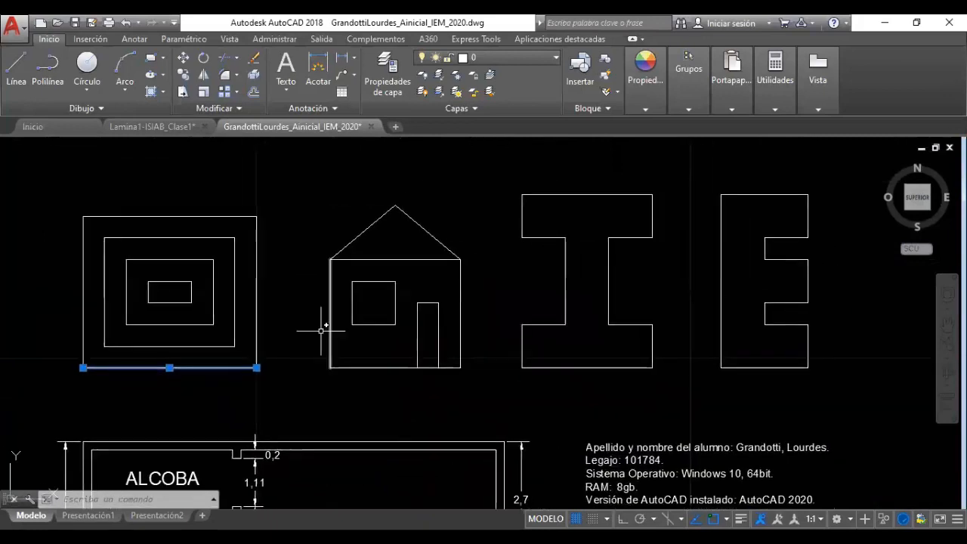
Recheck the selected line's 4.0000 length, then deselect it with Esc
middle_click_drag(225, 363, 279, 319)
mouse_move(298, 341)
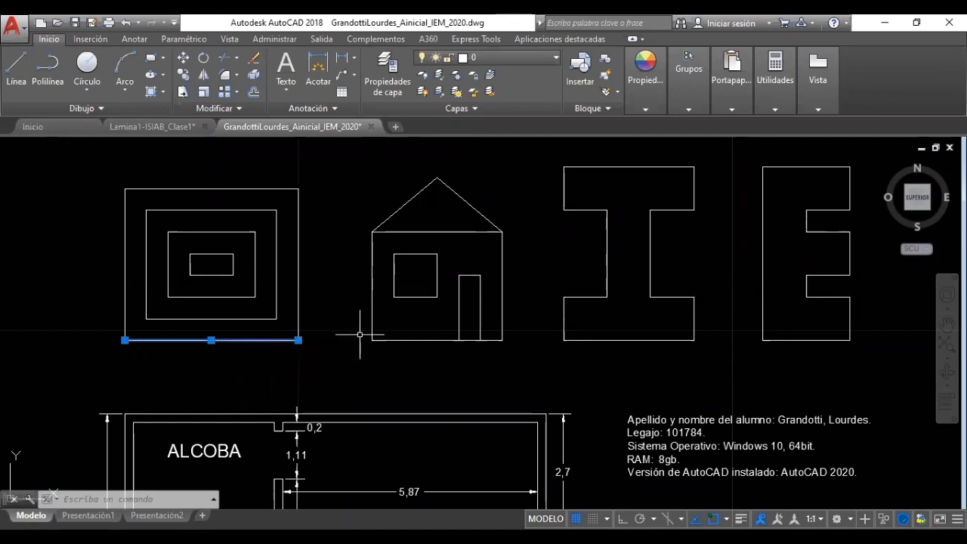
mouse_move(613, 317)
middle_mouse_down()
mouse_move(613, 328)
mouse_move(469, 331)
mouse_move(461, 341)
mouse_move(329, 338)
mouse_move(324, 327)
middle_mouse_up()
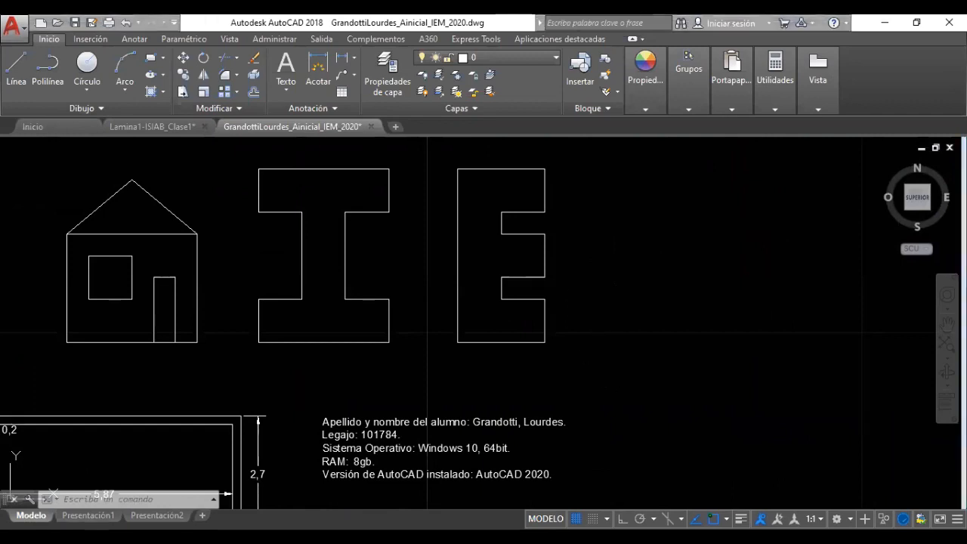
mouse_move(588, 324)
middle_mouse_down()
mouse_move(642, 342)
mouse_move(766, 331)
middle_mouse_up()
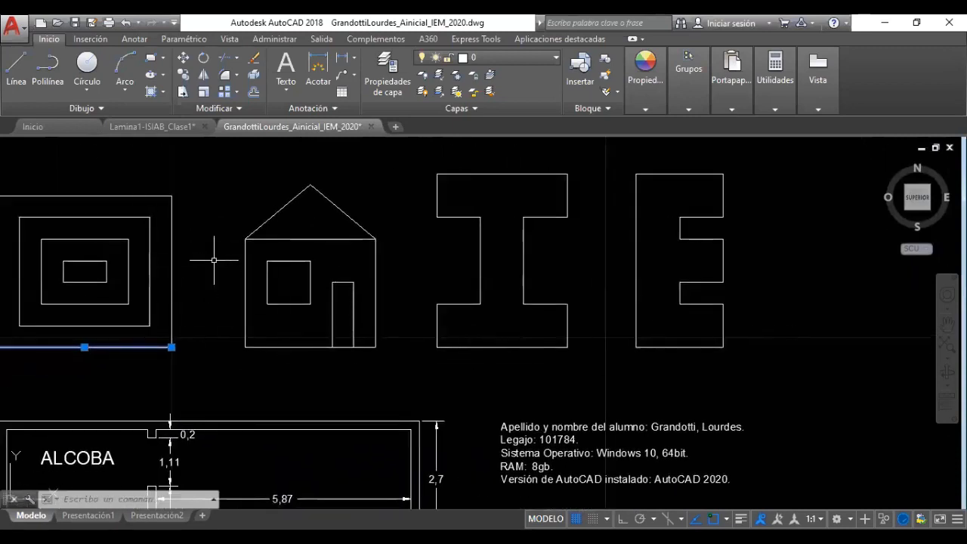
middle_click_drag(217, 260, 345, 265)
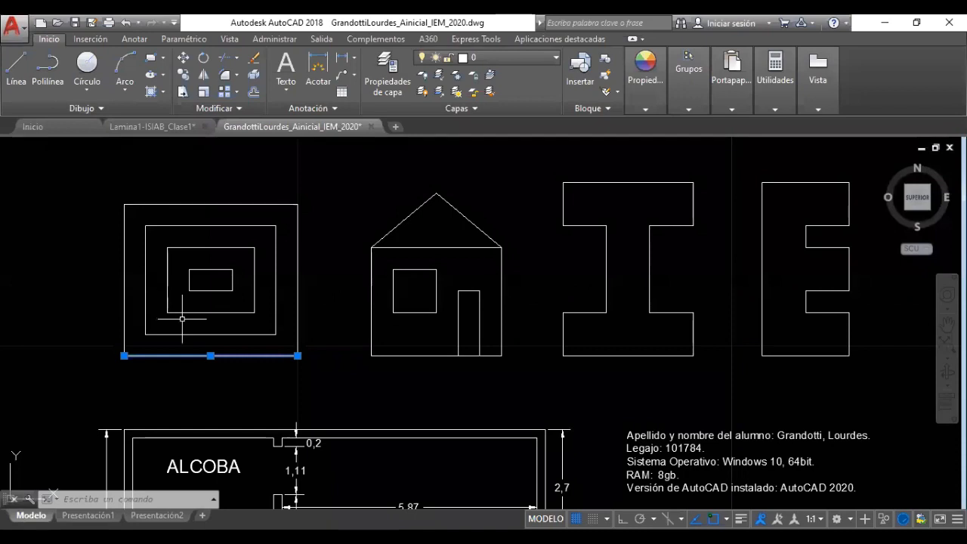
middle_click_drag(252, 324, 241, 325)
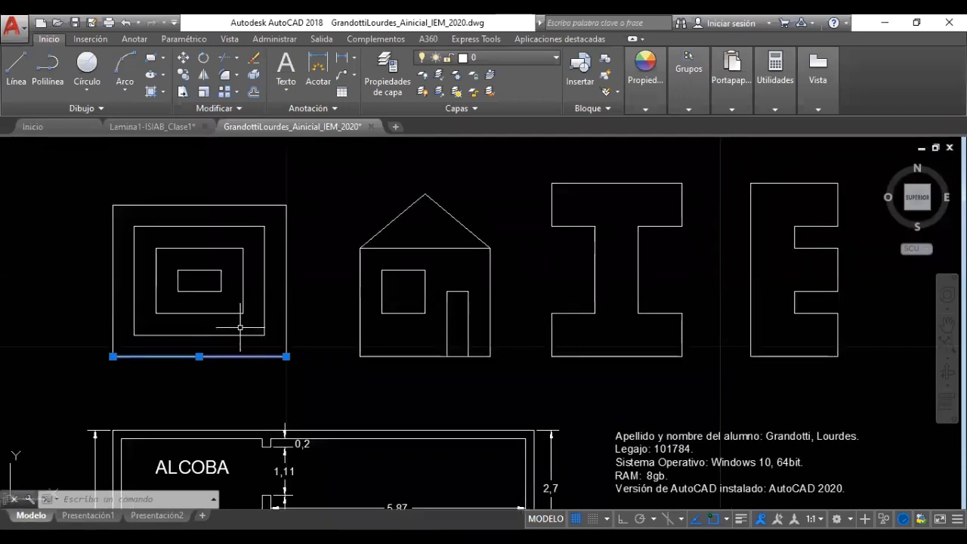
key("Escape")
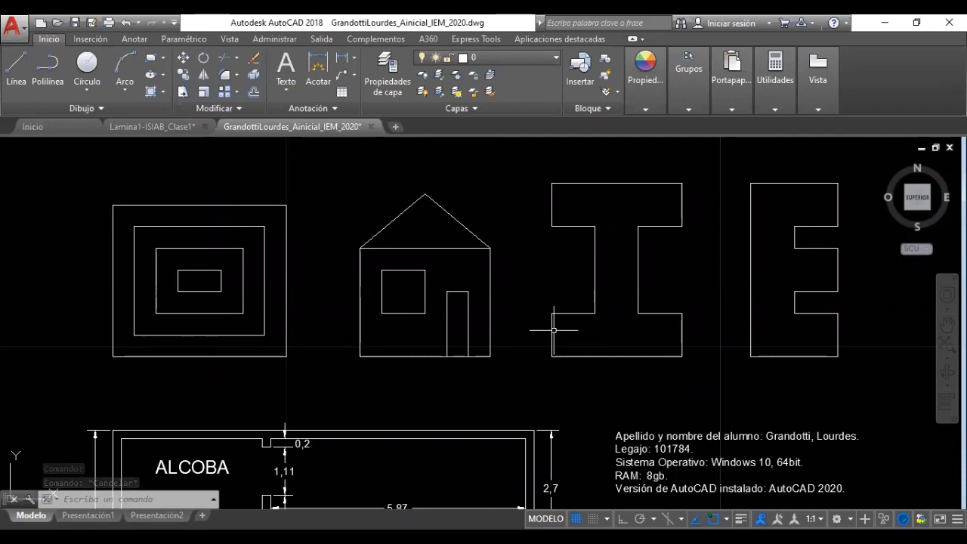
Select the nested square's bottom edge and verify it measures 4.0000 units
middle_click_drag(515, 296, 493, 257)
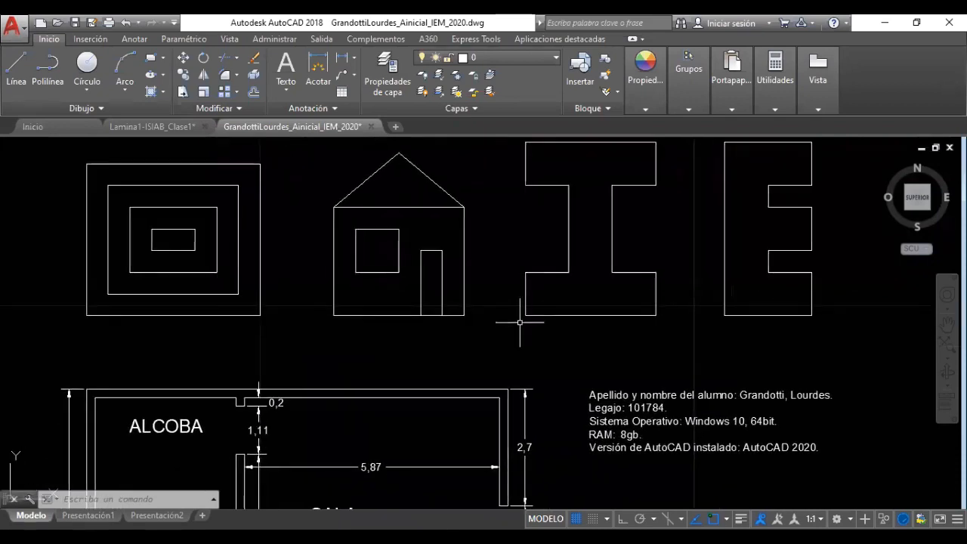
mouse_move(514, 324)
middle_mouse_down()
mouse_move(527, 317)
mouse_move(540, 389)
mouse_move(521, 335)
mouse_move(530, 268)
mouse_move(521, 227)
mouse_move(516, 279)
mouse_move(529, 289)
middle_mouse_up()
scroll(551, 330, "down", 2)
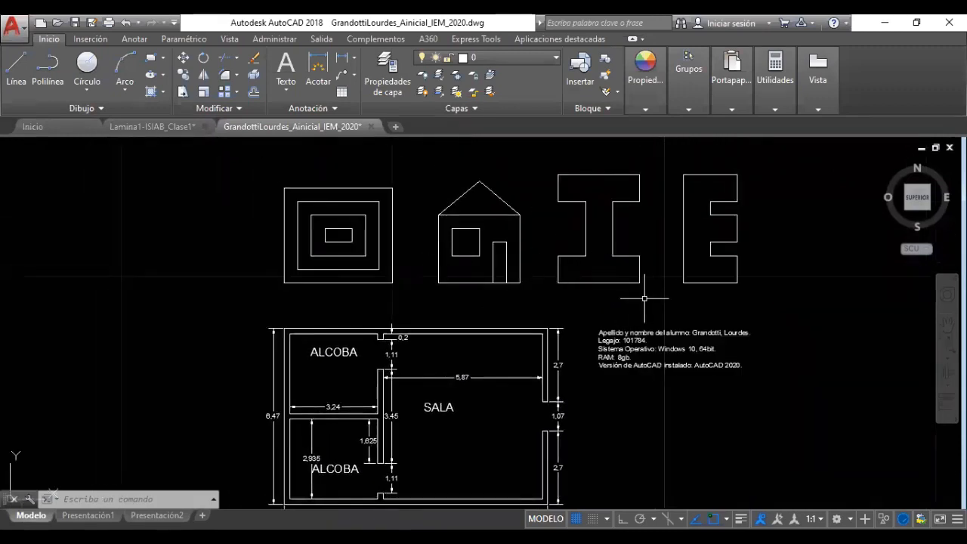
middle_click_drag(572, 323, 511, 289)
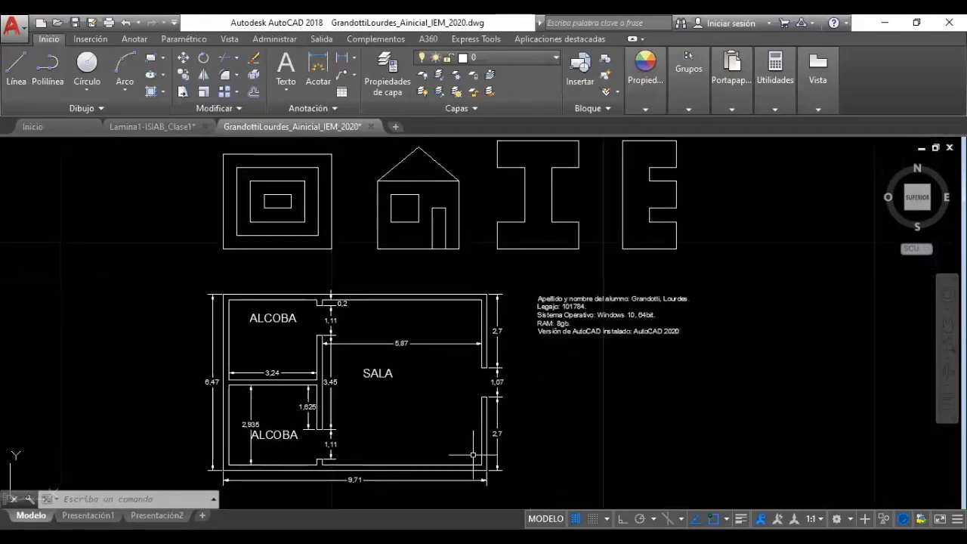
middle_click_drag(360, 286, 344, 315)
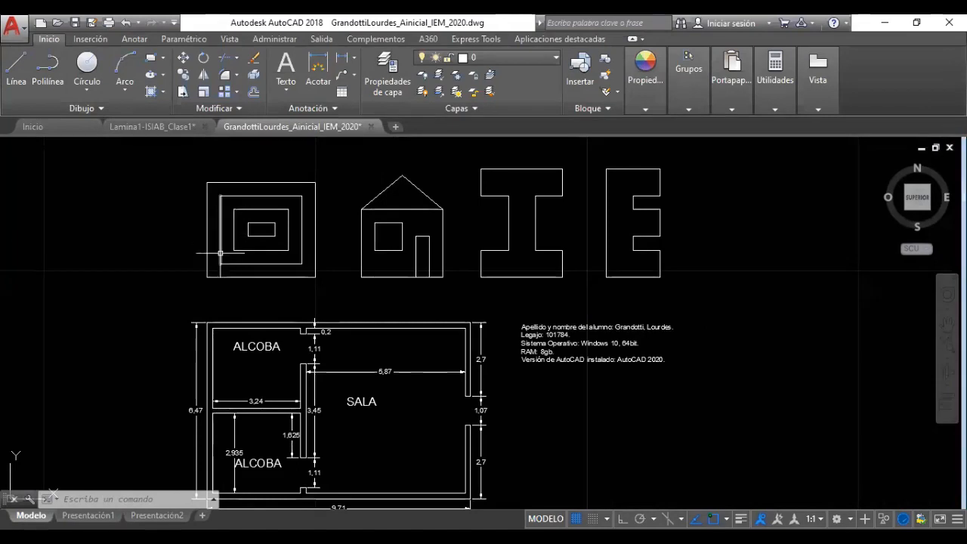
scroll(227, 257, "up", 2)
middle_click_drag(254, 291, 249, 339)
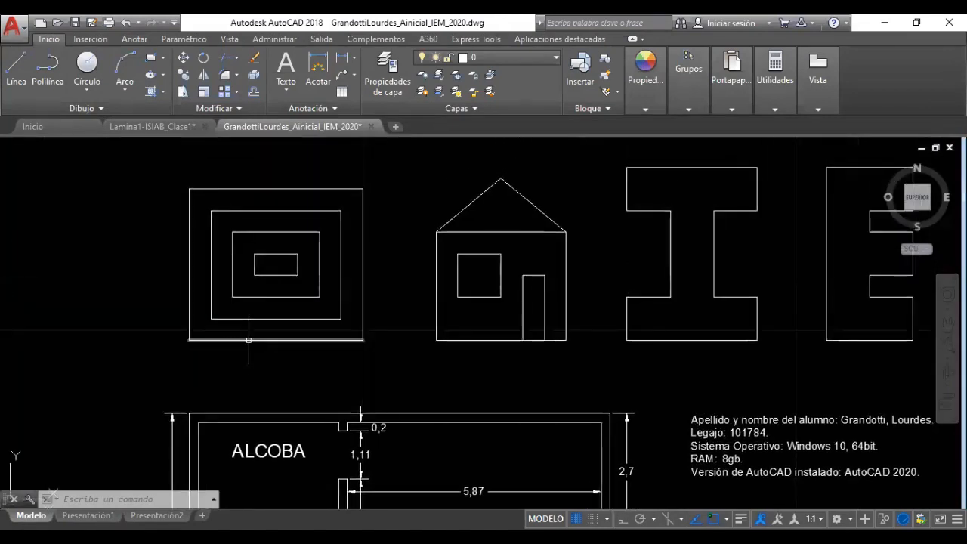
left_click(249, 341)
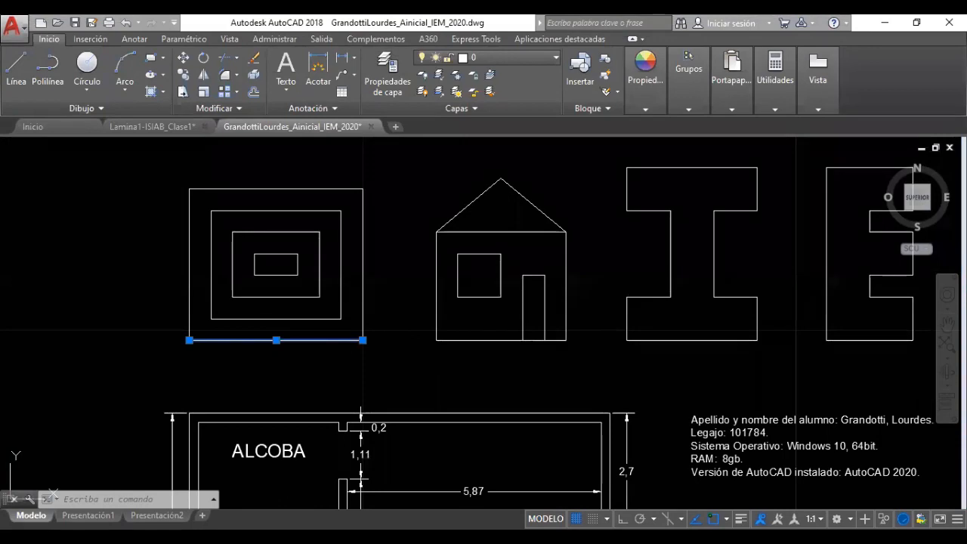
mouse_move(363, 341)
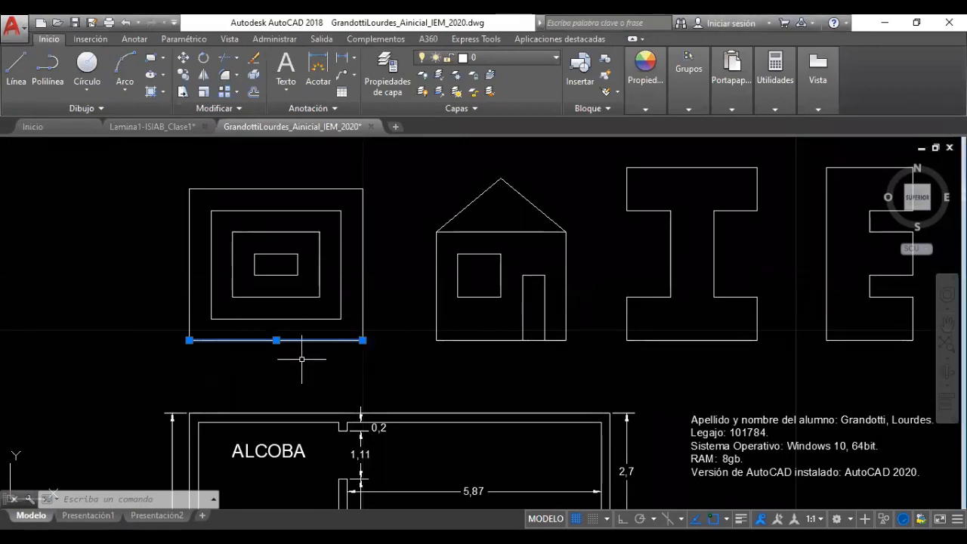
middle_click_drag(297, 385, 277, 312)
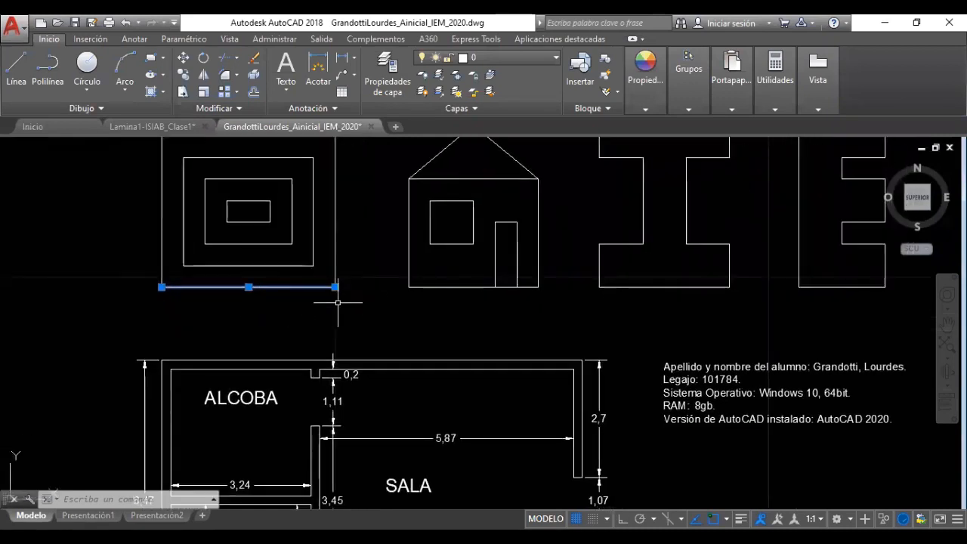
middle_click_drag(350, 305, 319, 357)
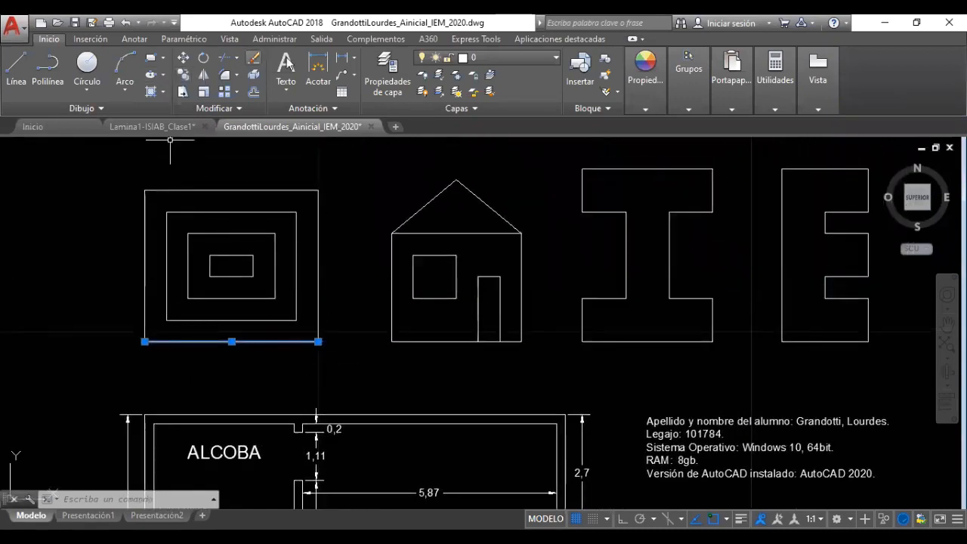
left_click(344, 57)
left_click(145, 342)
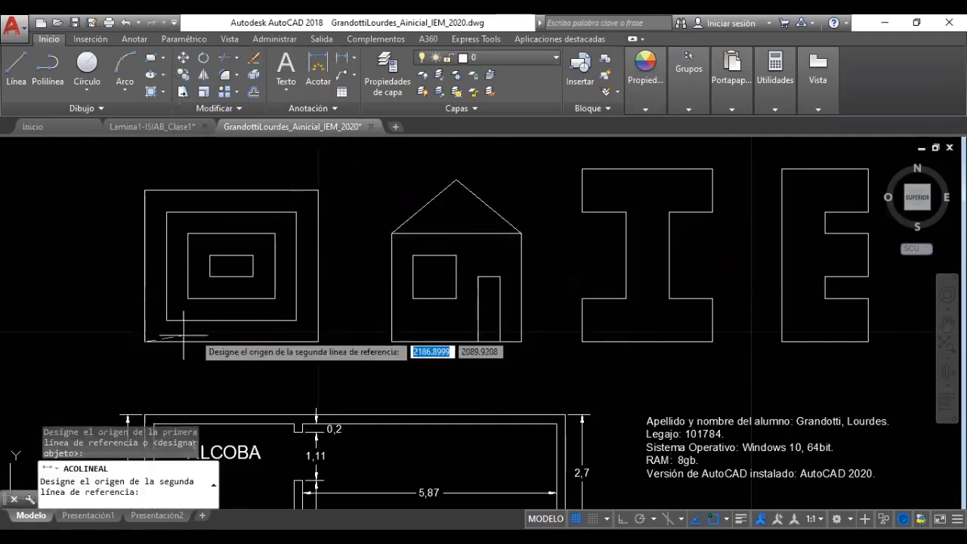
left_click(318, 342)
left_click(235, 375)
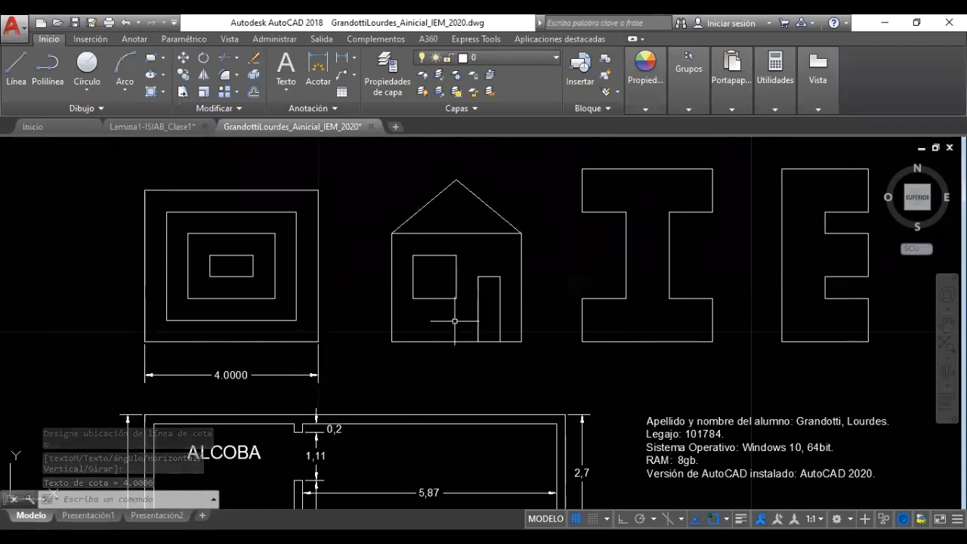
left_click(324, 390)
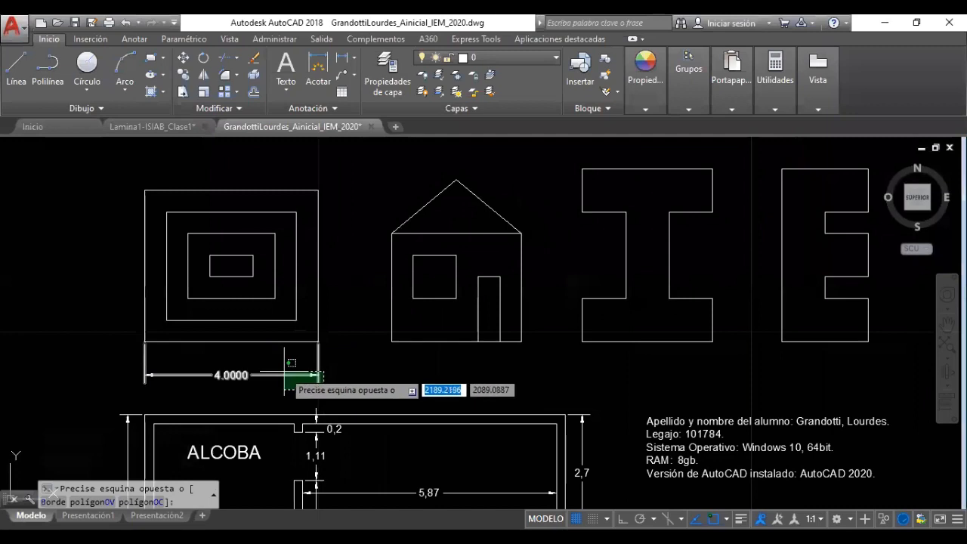
left_click(283, 361)
key("Delete")
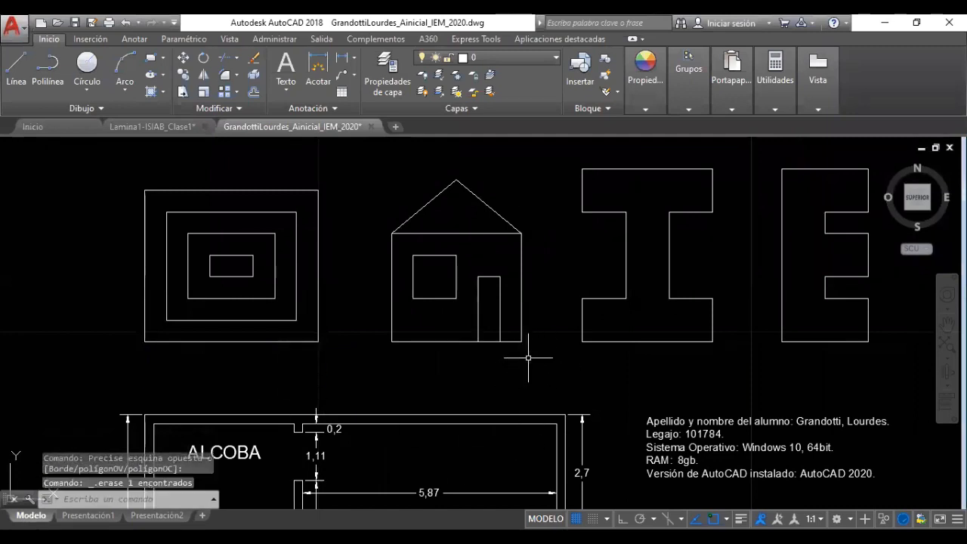
scroll(523, 371, "down", 2)
middle_click_drag(512, 368, 492, 280)
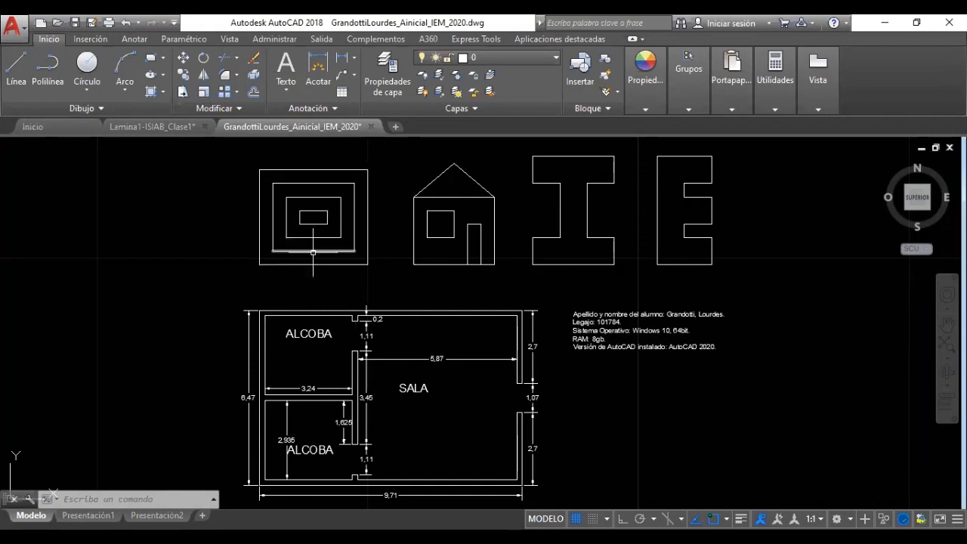
Start the Línea (Line) command from the Inicio ribbon
left_click(16, 64)
Start a line left of the figures with Ortho on and enter a length of 10
left_click(95, 179)
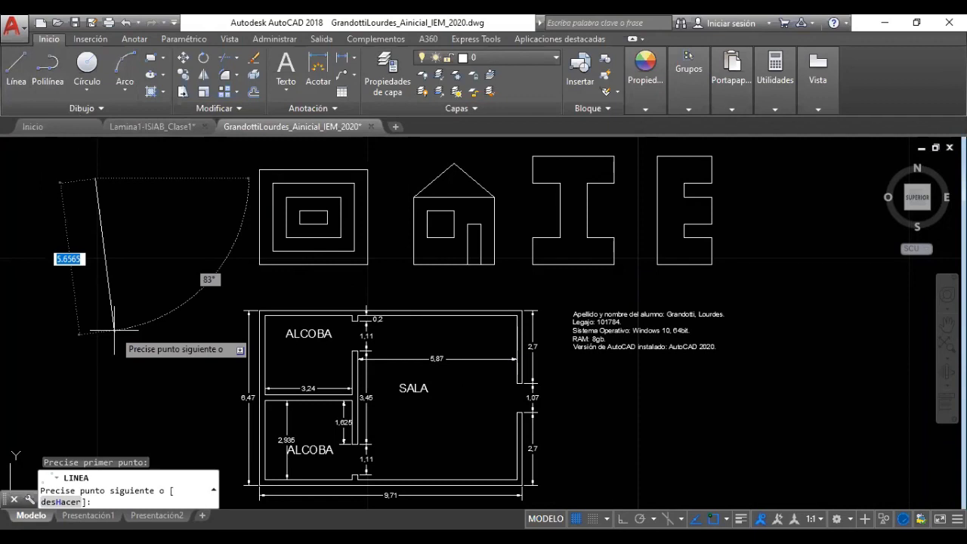
key("F8")
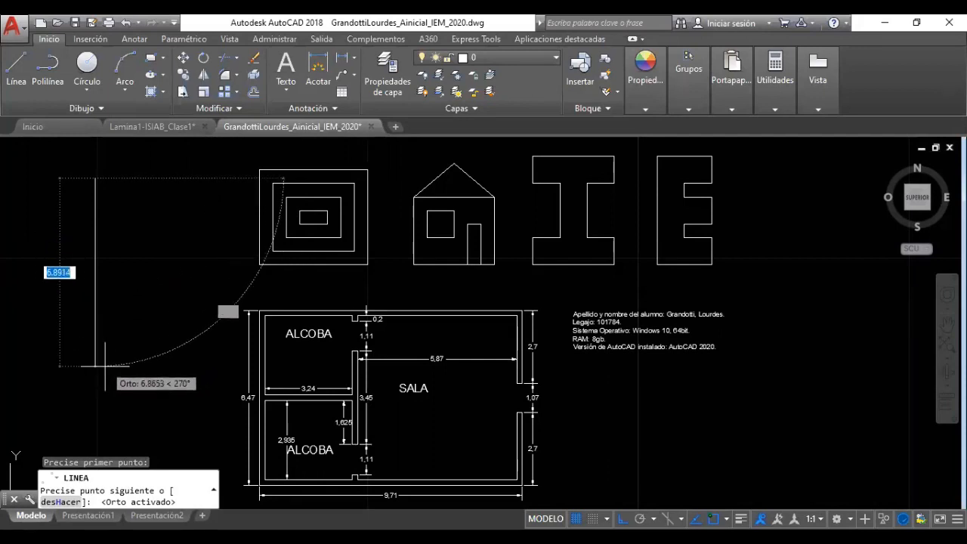
type("10")
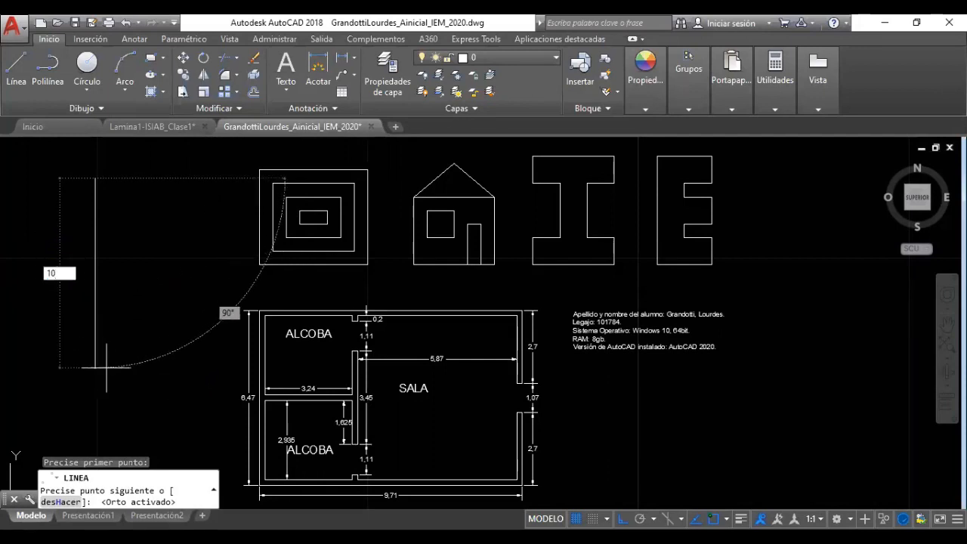
Finish the 10-unit vertical line and exit the line command
key("Return")
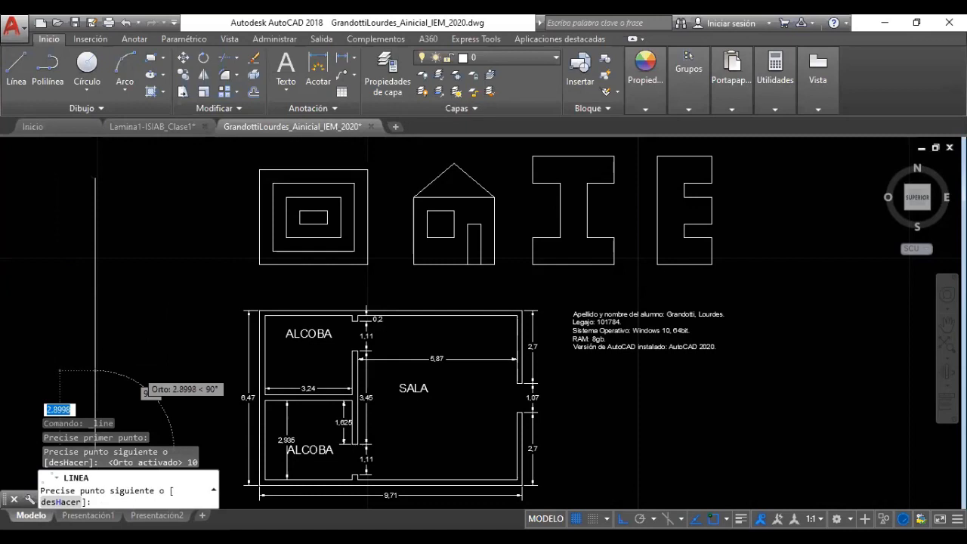
scroll(151, 348, "down", 4)
mouse_move(151, 346)
middle_mouse_down()
mouse_move(200, 348)
mouse_move(454, 287)
mouse_move(411, 320)
middle_mouse_up()
key("Escape")
Draw a 5-unit vertical line starting near the first line's top
scroll(482, 263, "up", 2)
scroll(482, 263, "up", 2)
left_click(16, 70)
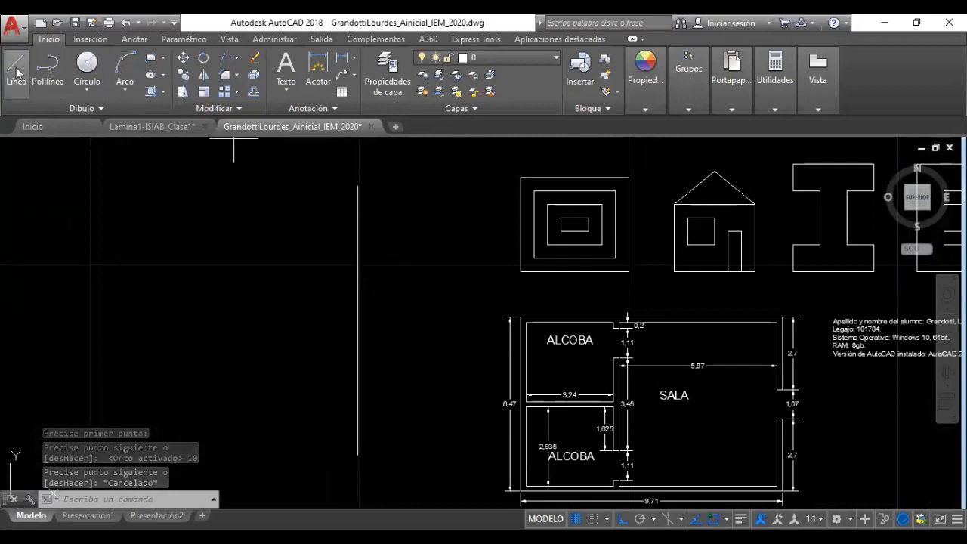
left_click(359, 187)
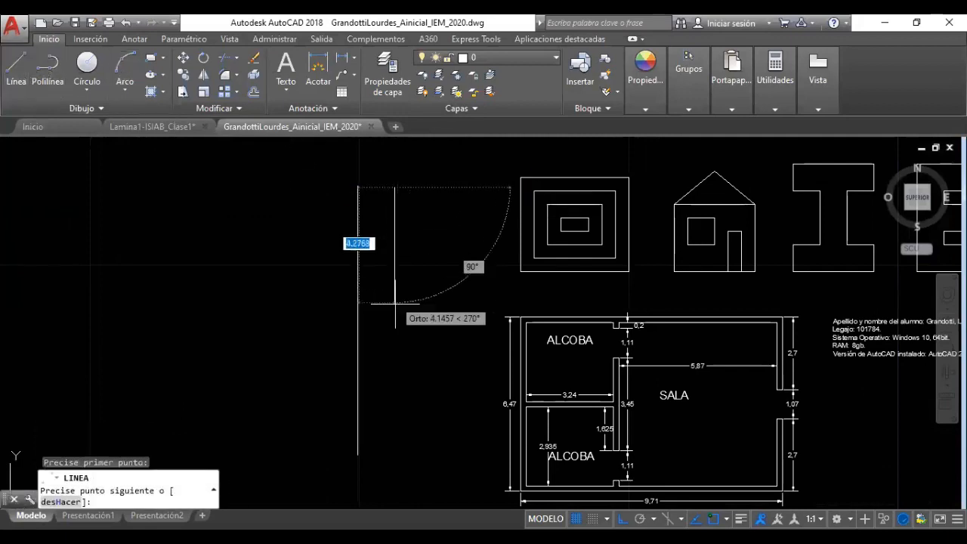
type("5")
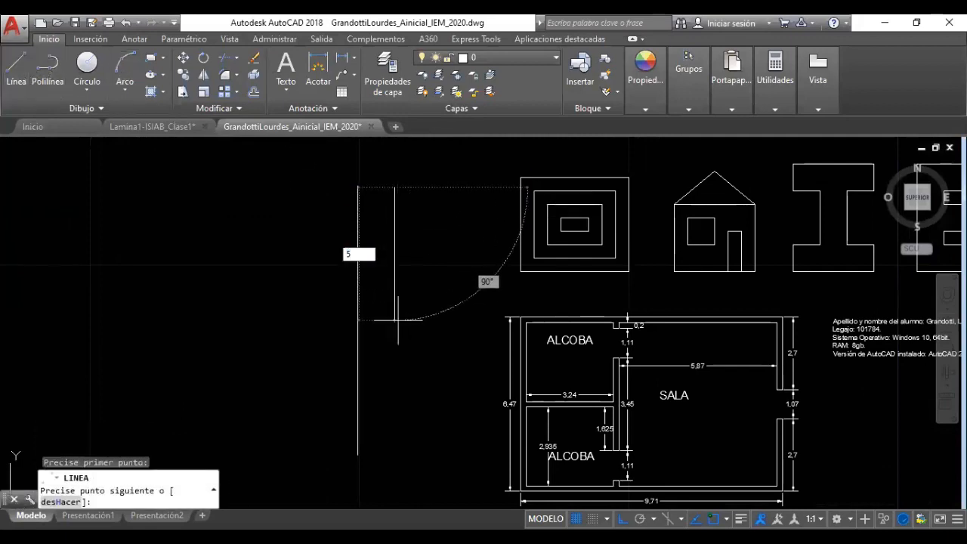
key("Return")
key("Escape")
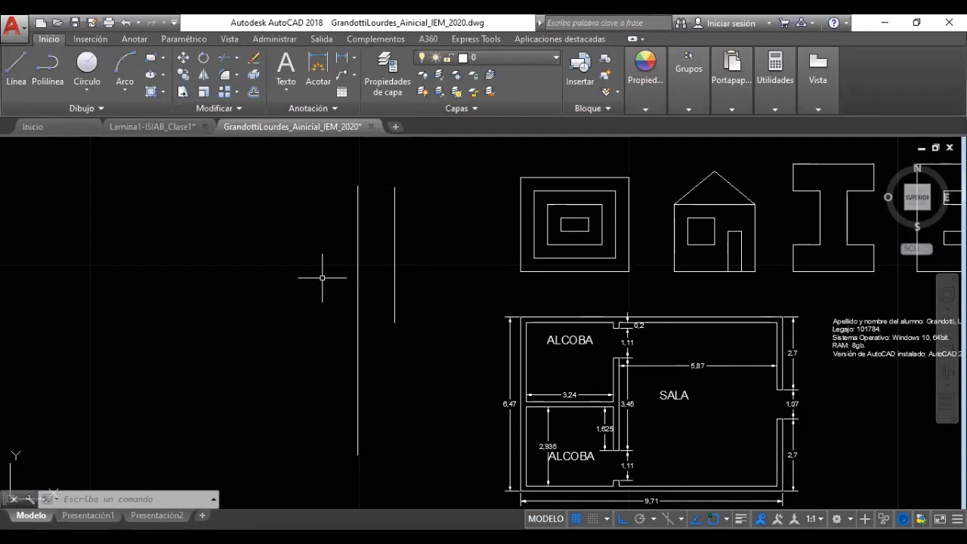
Select both trial vertical lines with a crossing window and delete them
left_click(424, 286)
left_click(403, 297)
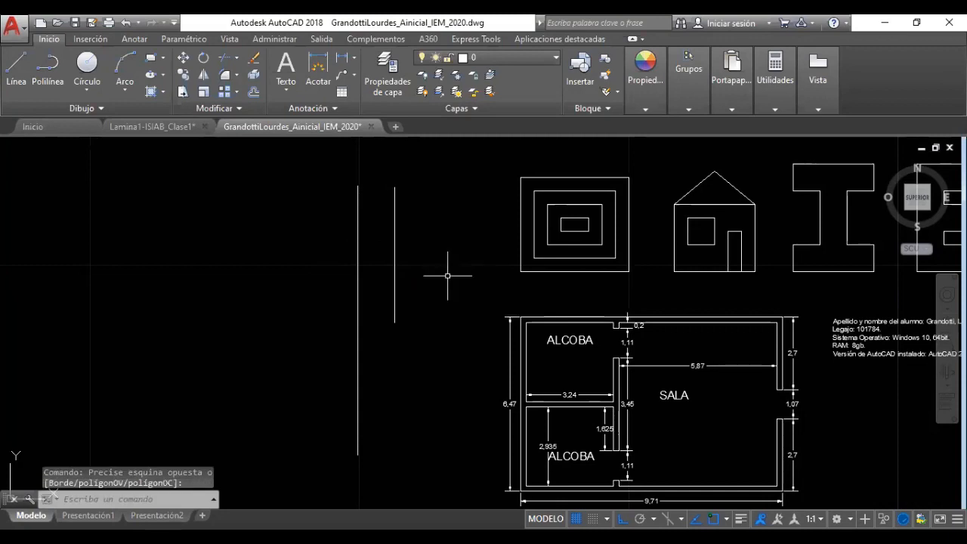
left_click(420, 274)
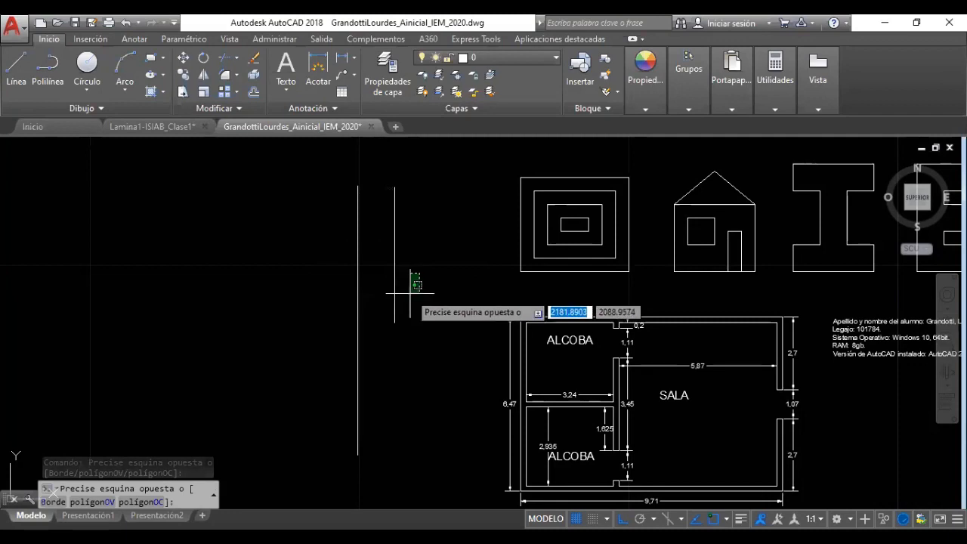
left_click(412, 282)
mouse_move(432, 282)
middle_mouse_down()
mouse_move(294, 283)
mouse_move(259, 296)
middle_mouse_up()
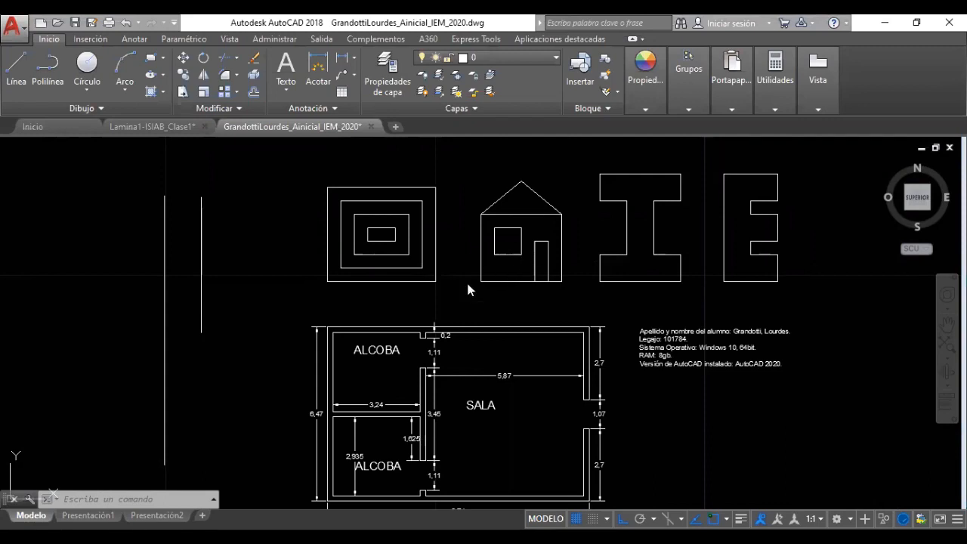
left_click(240, 267)
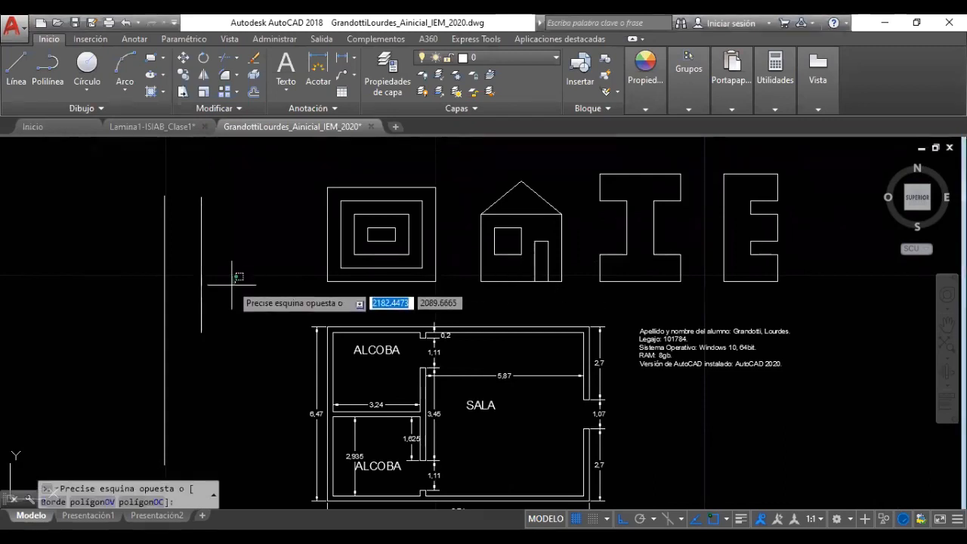
left_click(140, 328)
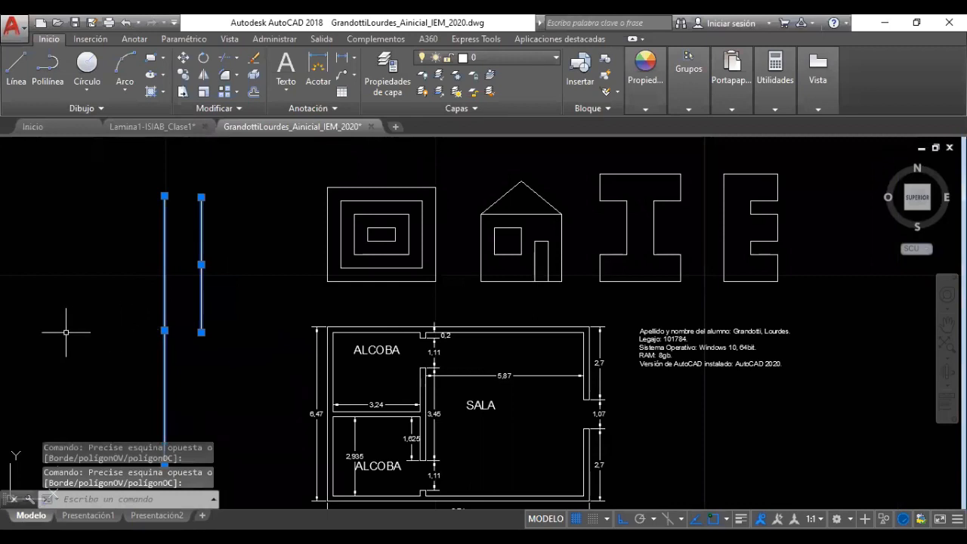
key("Delete")
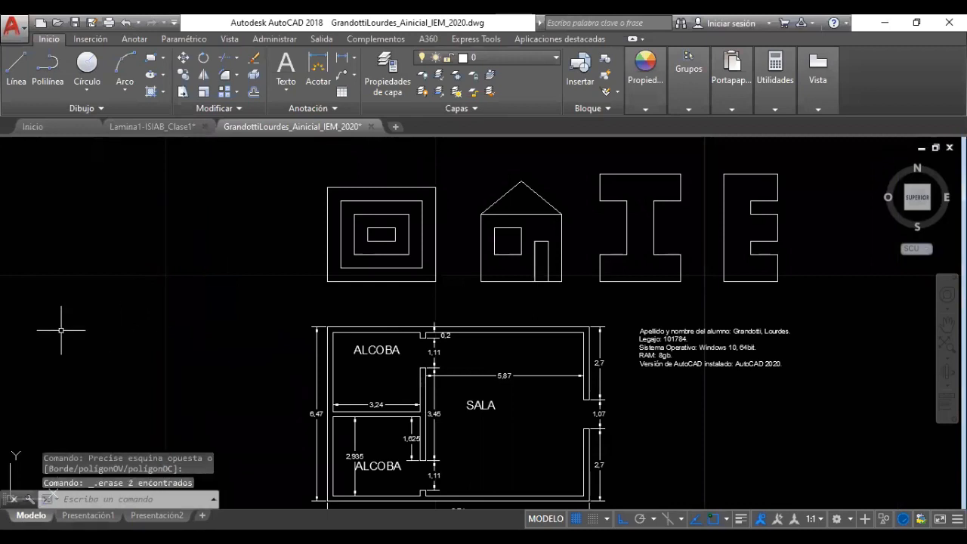
middle_click_drag(218, 275, 276, 266)
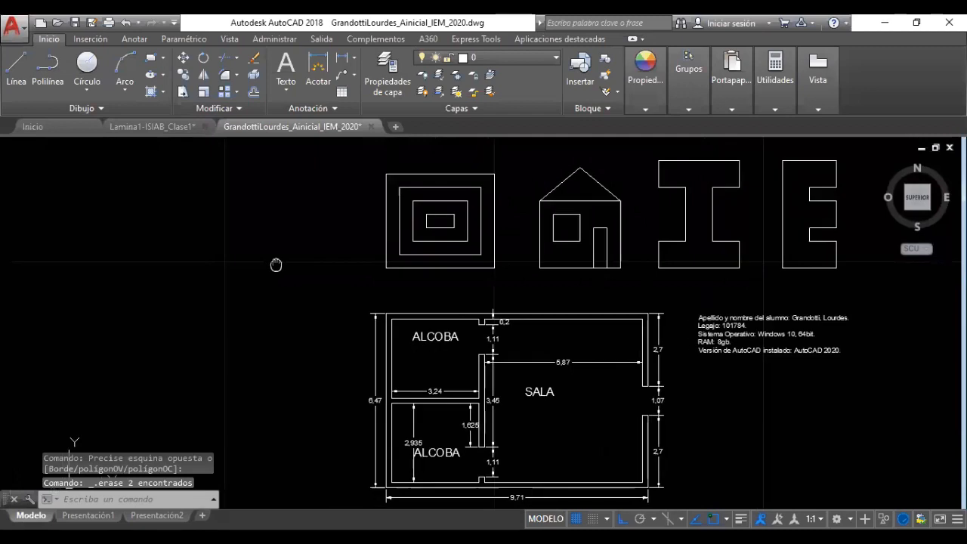
scroll(279, 261, "down", 2)
middle_click_drag(572, 378, 572, 395)
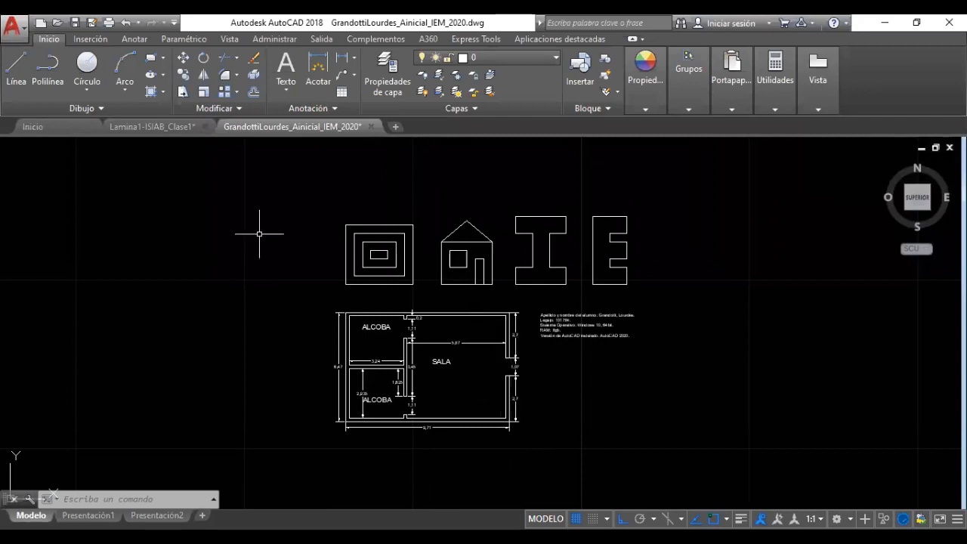
scroll(436, 266, "up", 3)
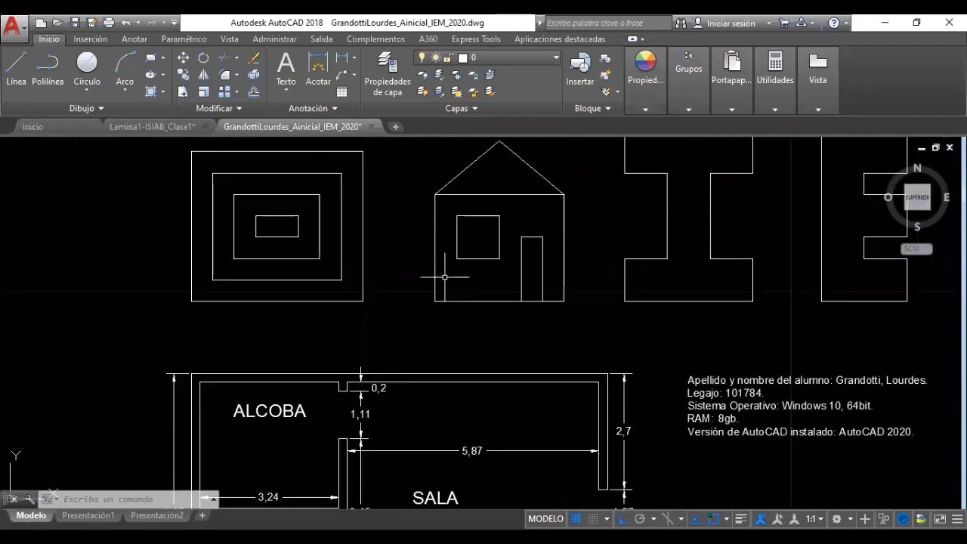
scroll(443, 277, "down", 3)
scroll(421, 302, "up", 2)
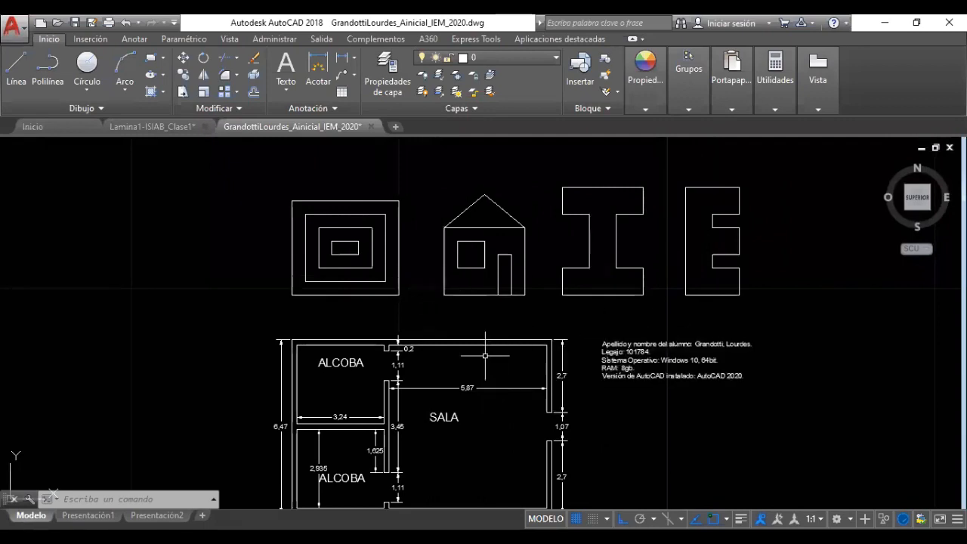
left_click(162, 122)
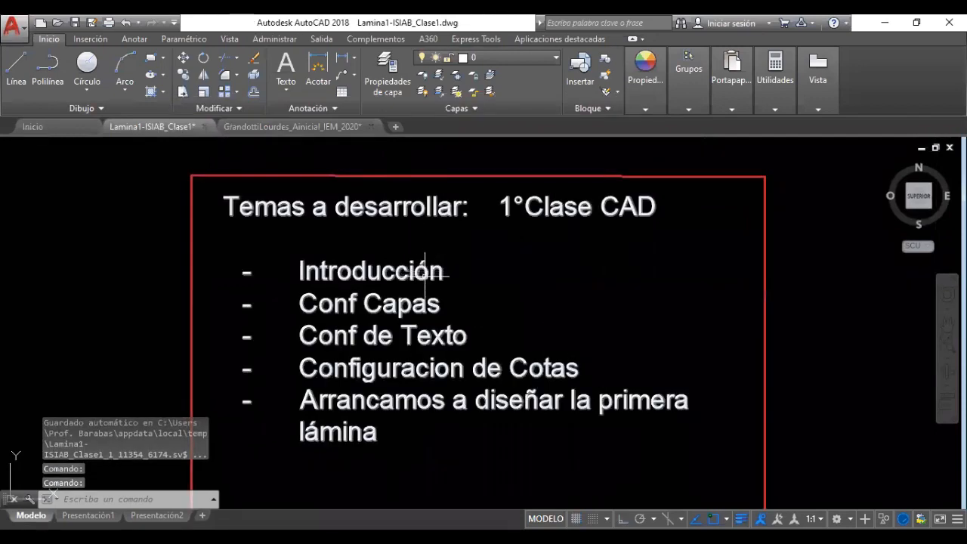
mouse_move(495, 310)
middle_mouse_down()
mouse_move(551, 296)
mouse_move(524, 282)
mouse_move(584, 284)
mouse_move(567, 287)
middle_mouse_up()
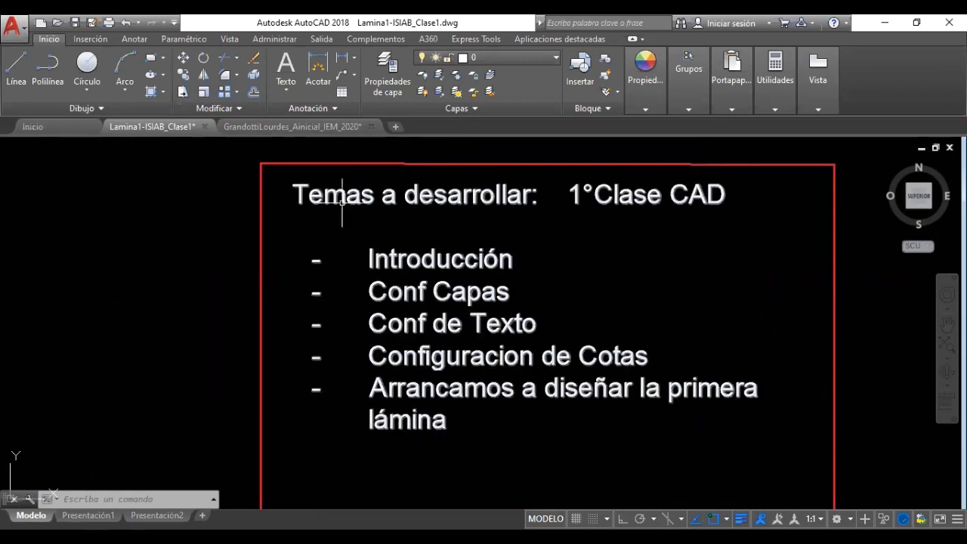
mouse_move(146, 132)
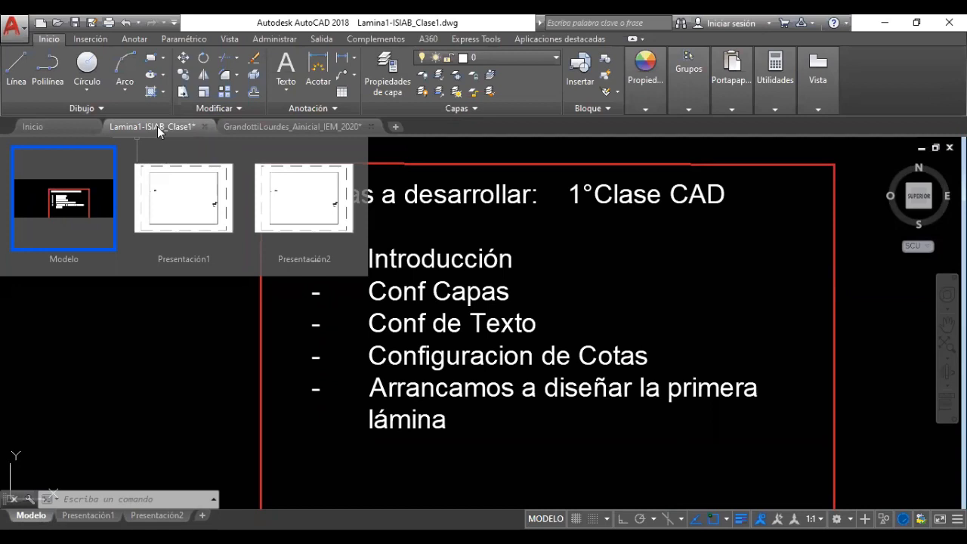
left_click(75, 200)
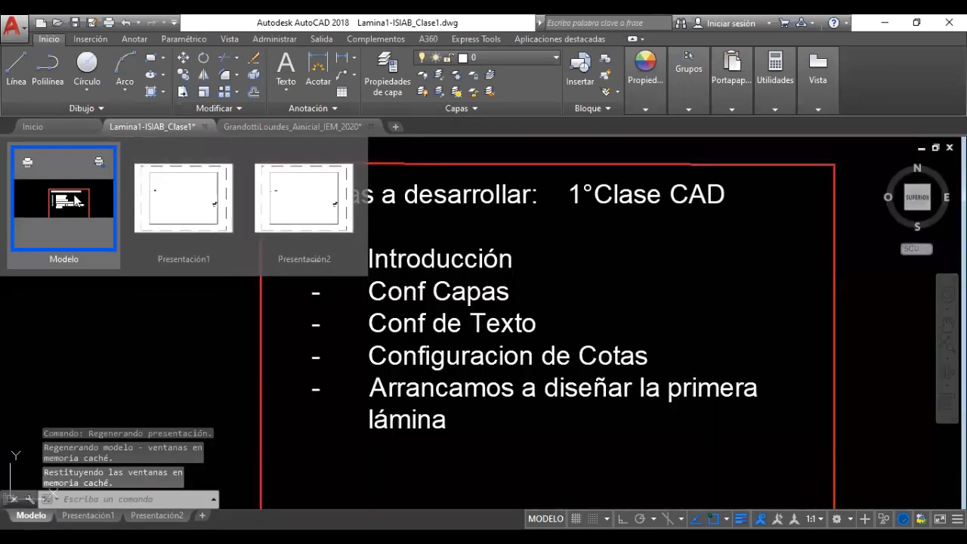
left_click(182, 198)
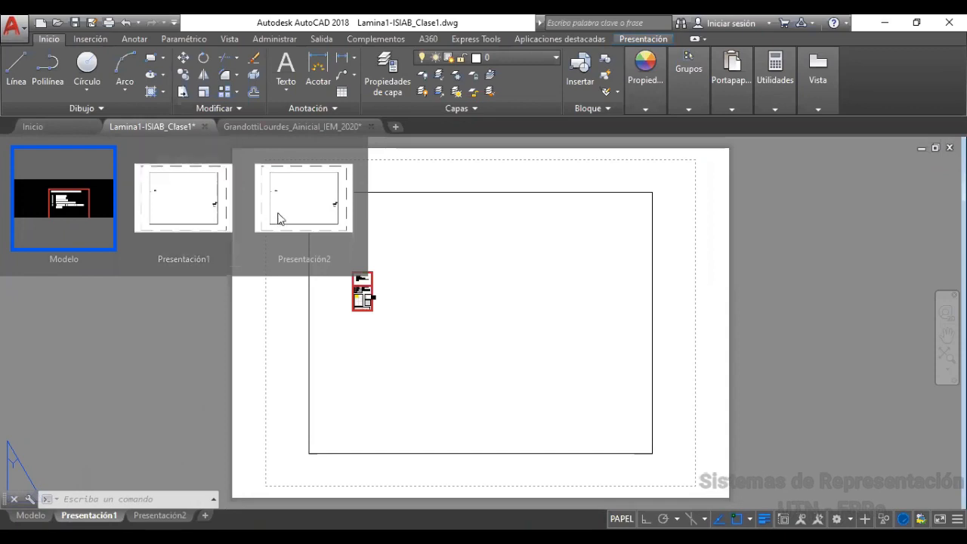
left_click(280, 219)
left_click(191, 217)
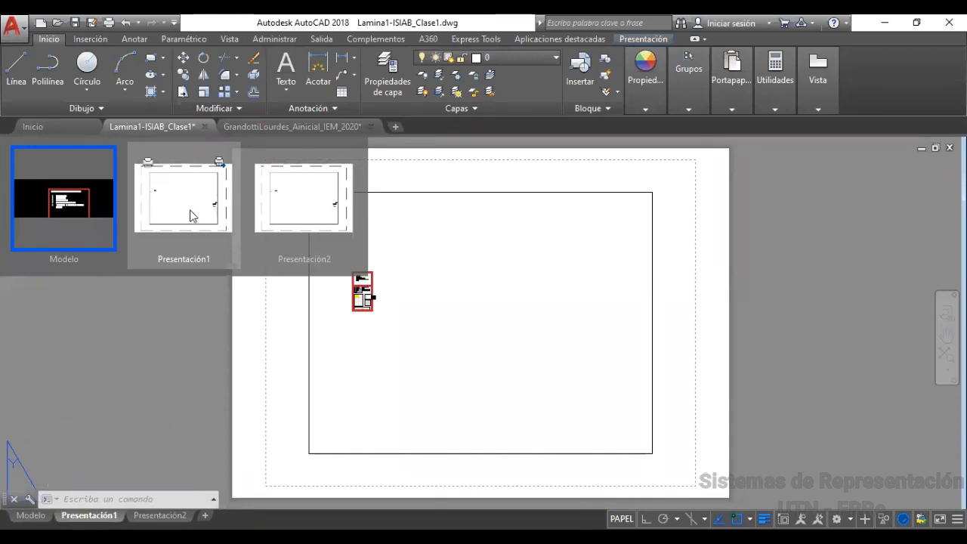
left_click(199, 208)
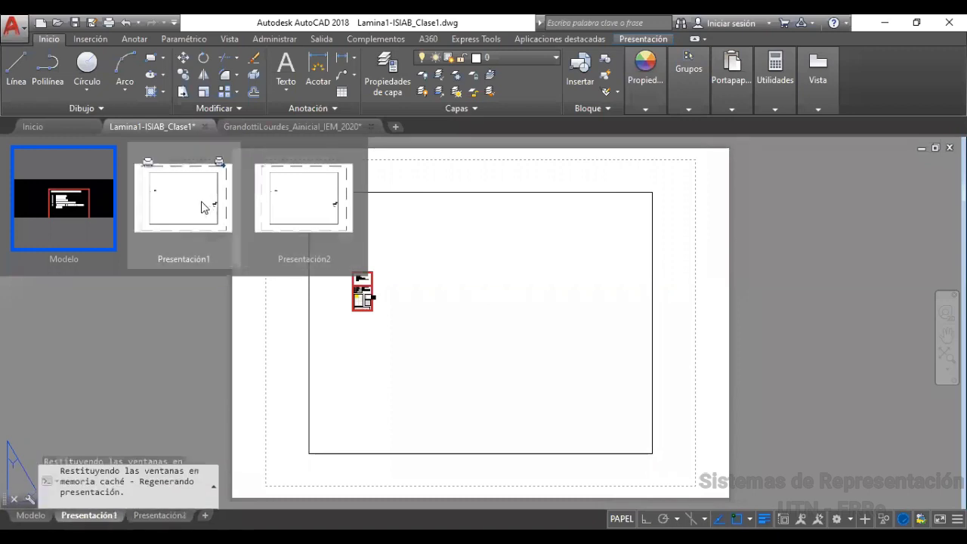
left_click(84, 208)
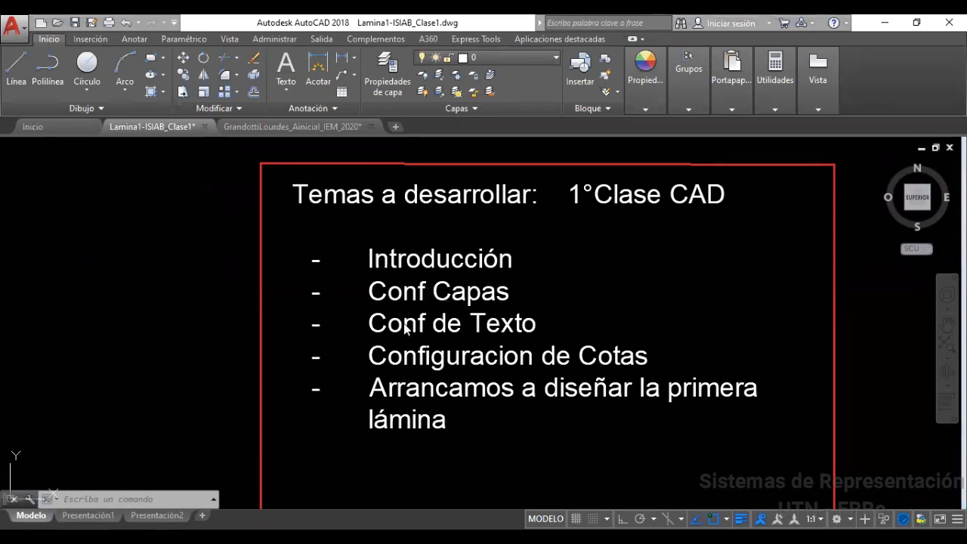
scroll(463, 333, "down", 2)
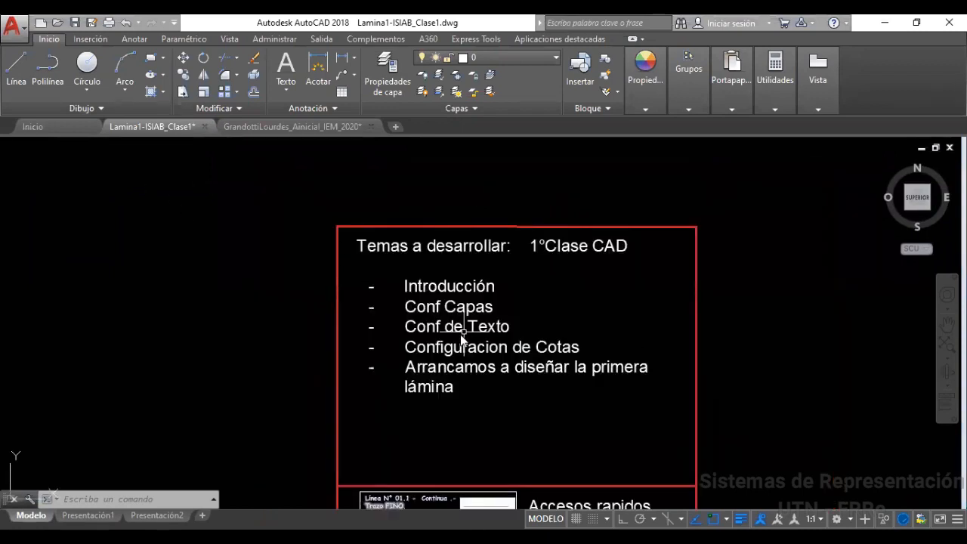
scroll(461, 334, "down", 4)
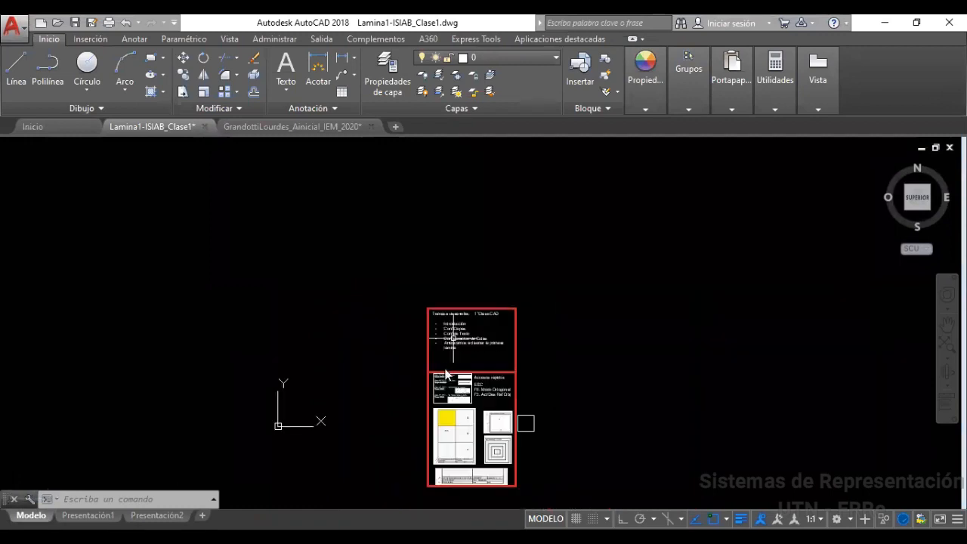
middle_click_drag(489, 362, 485, 279)
scroll(472, 304, "up", 6)
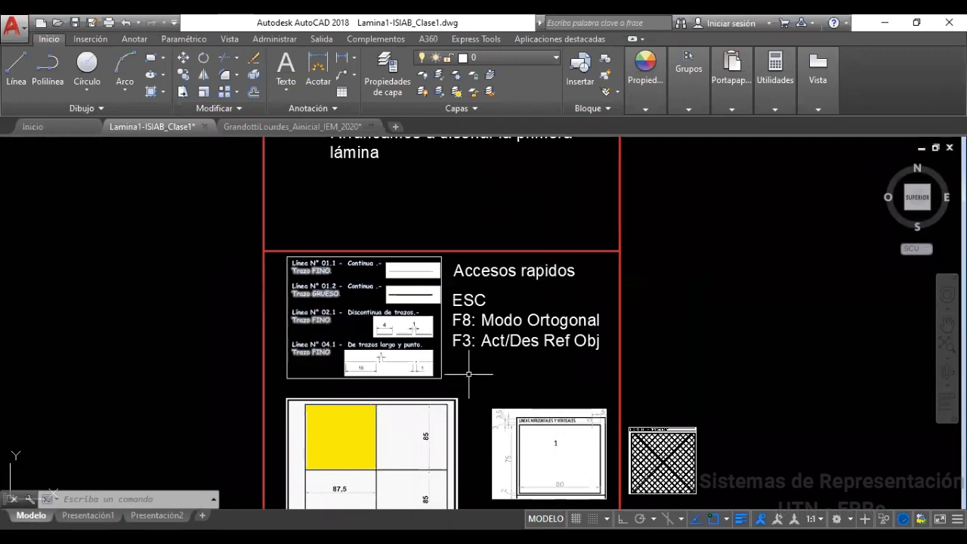
middle_click_drag(463, 374, 466, 223)
scroll(485, 336, "down", 2)
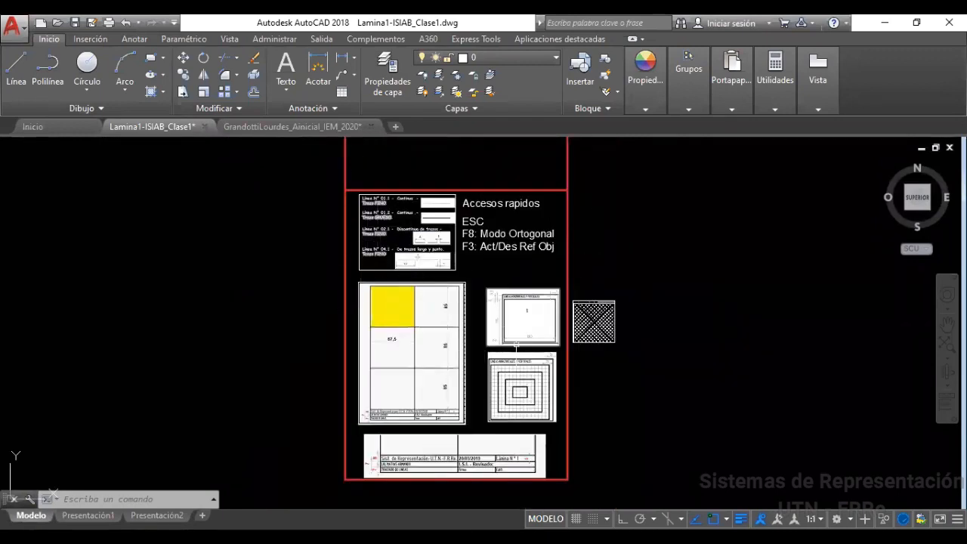
scroll(499, 360, "down", 2)
scroll(488, 308, "up", 2)
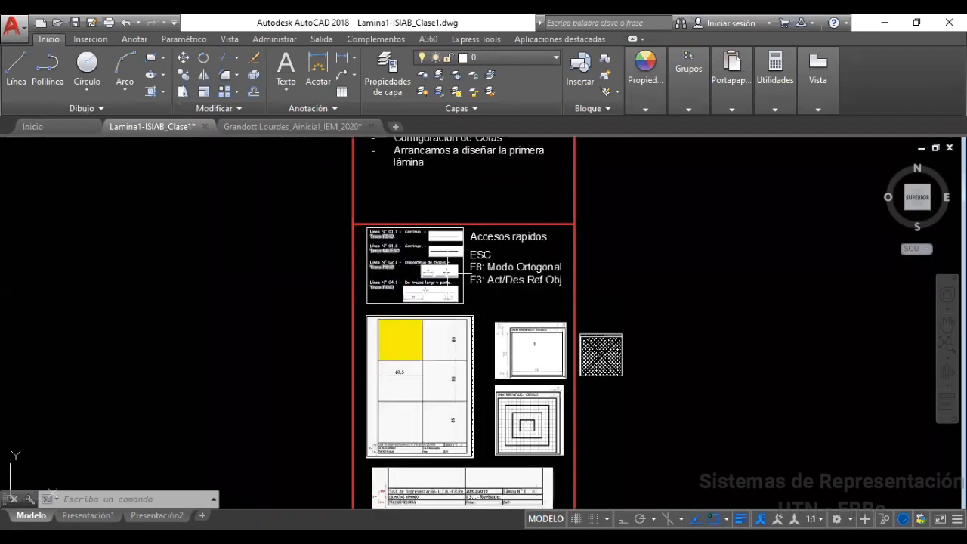
middle_click_drag(478, 375, 475, 357)
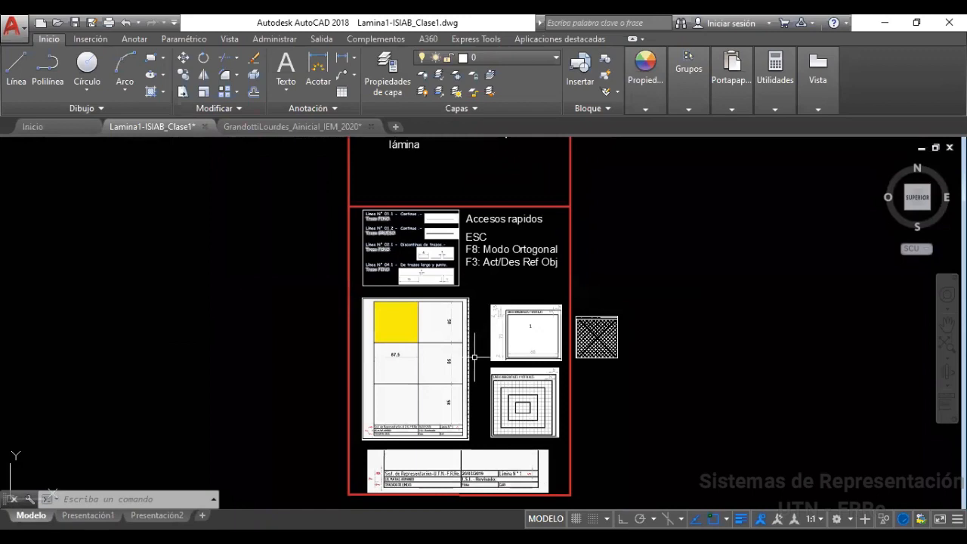
scroll(443, 245, "up", 2)
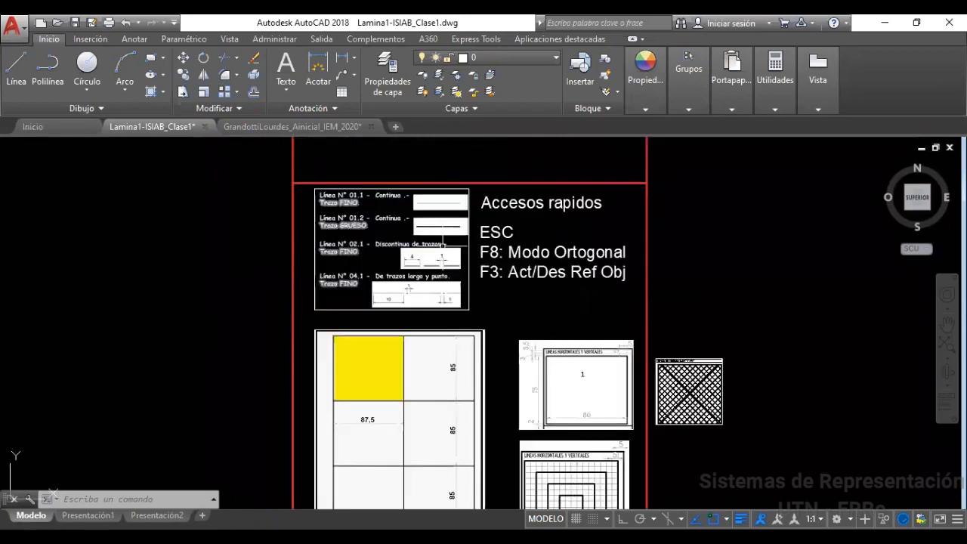
scroll(444, 244, "up", 2)
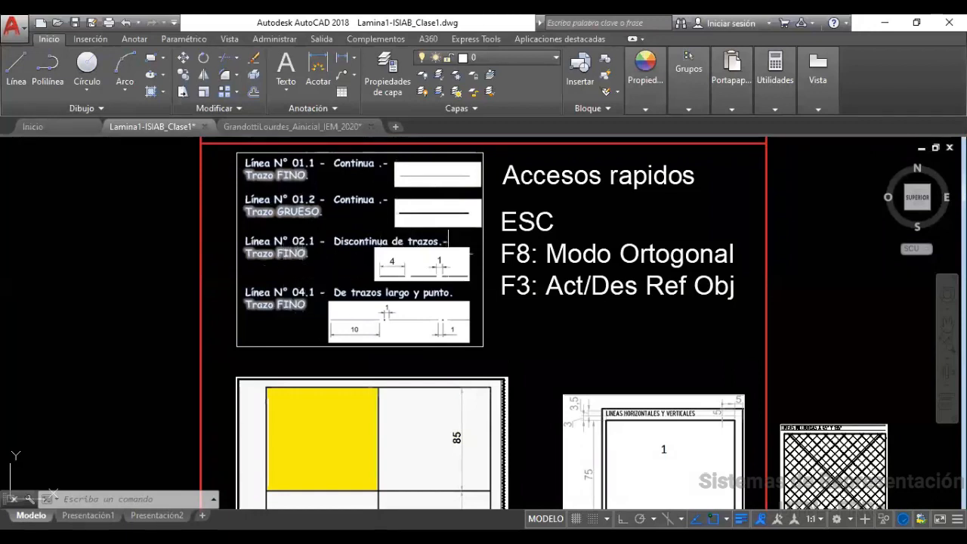
scroll(490, 337, "down", 2)
mouse_move(490, 336)
middle_mouse_down()
mouse_move(476, 300)
mouse_move(476, 181)
middle_mouse_up()
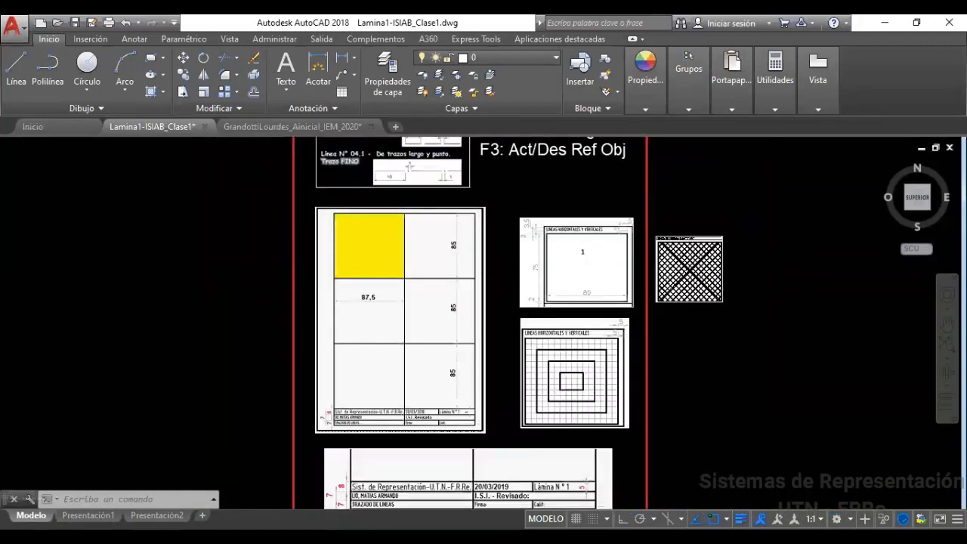
scroll(455, 365, "up", 2)
mouse_move(393, 354)
middle_mouse_down()
mouse_move(427, 407)
mouse_move(456, 355)
middle_mouse_up()
middle_click_drag(568, 313, 421, 358)
scroll(461, 356, "down", 2)
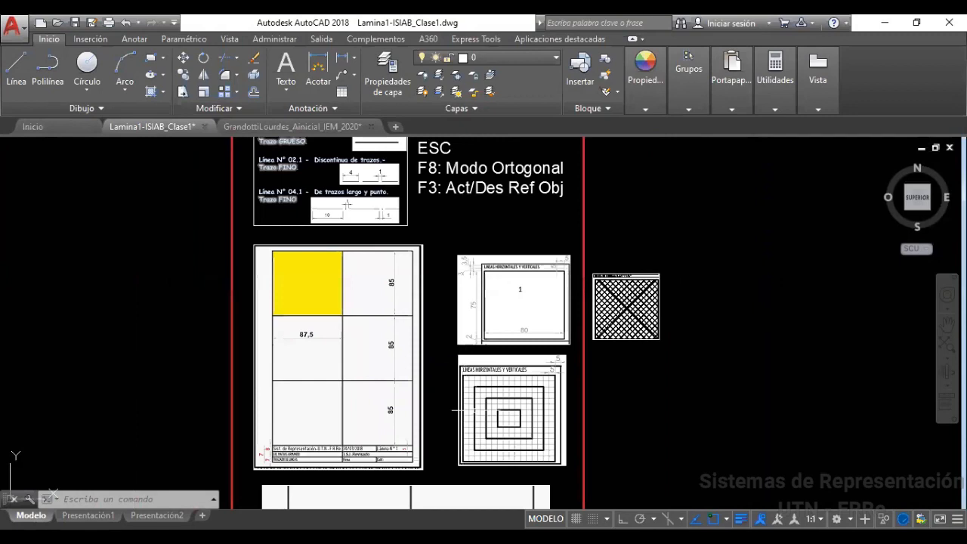
middle_click_drag(463, 410, 463, 284)
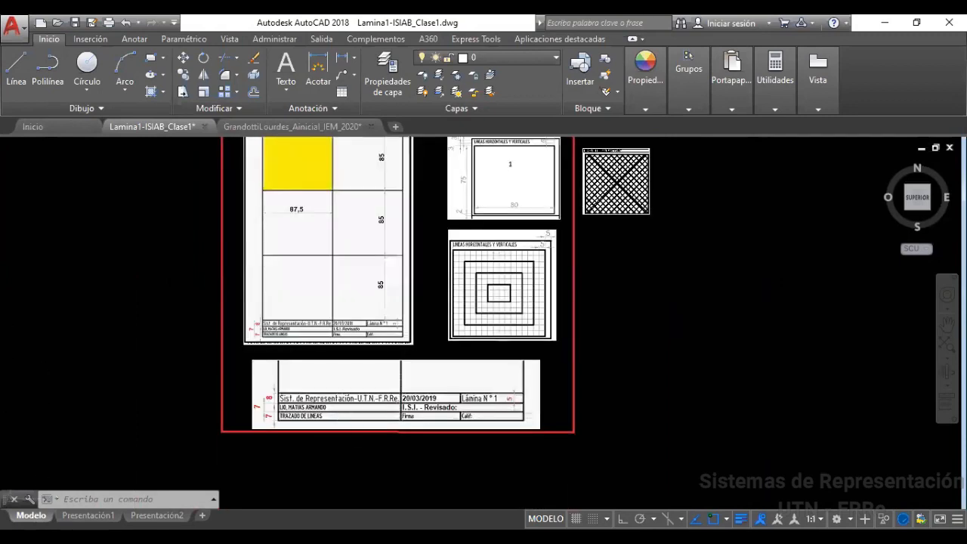
scroll(429, 407, "up", 4)
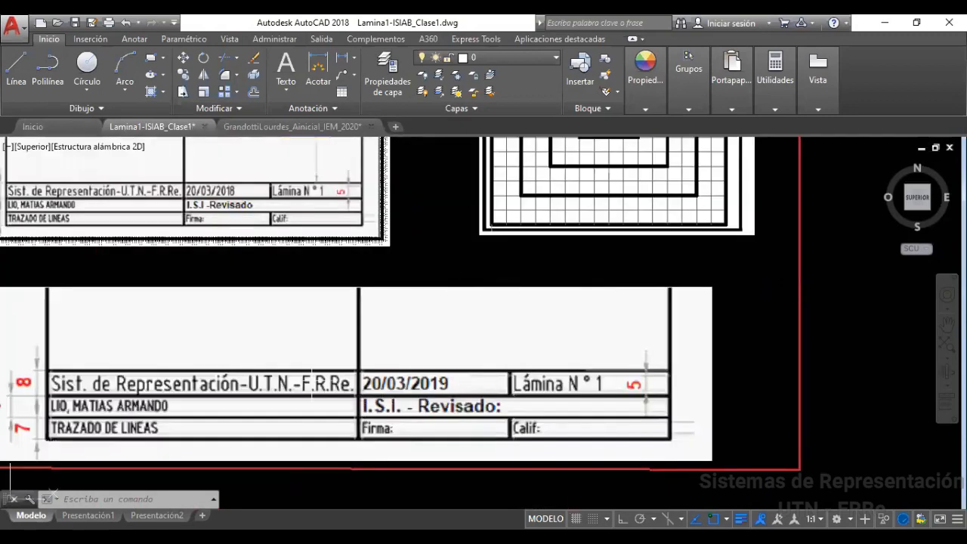
scroll(335, 331, "down", 4)
middle_click_drag(374, 266, 393, 467)
middle_click_drag(428, 262, 448, 479)
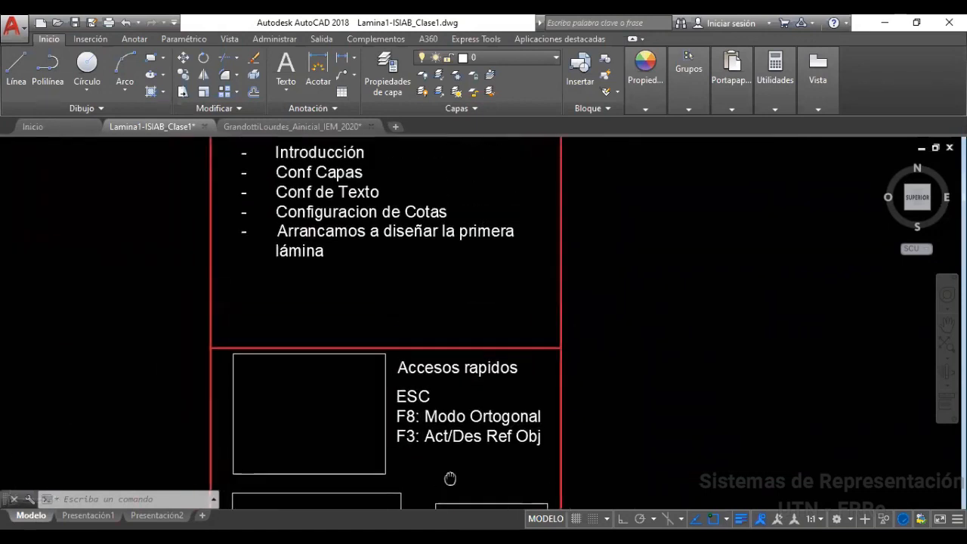
middle_click_drag(405, 320, 448, 365)
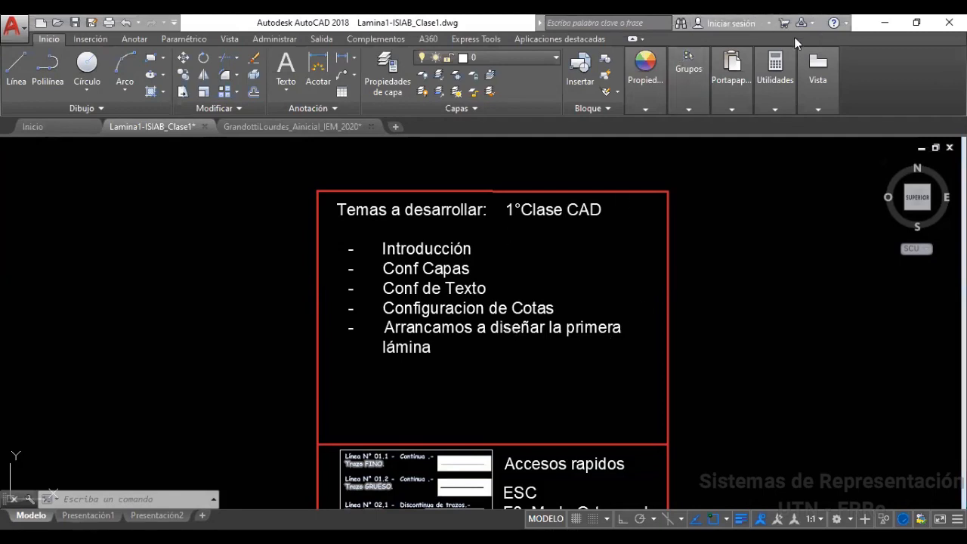
left_click(847, 24)
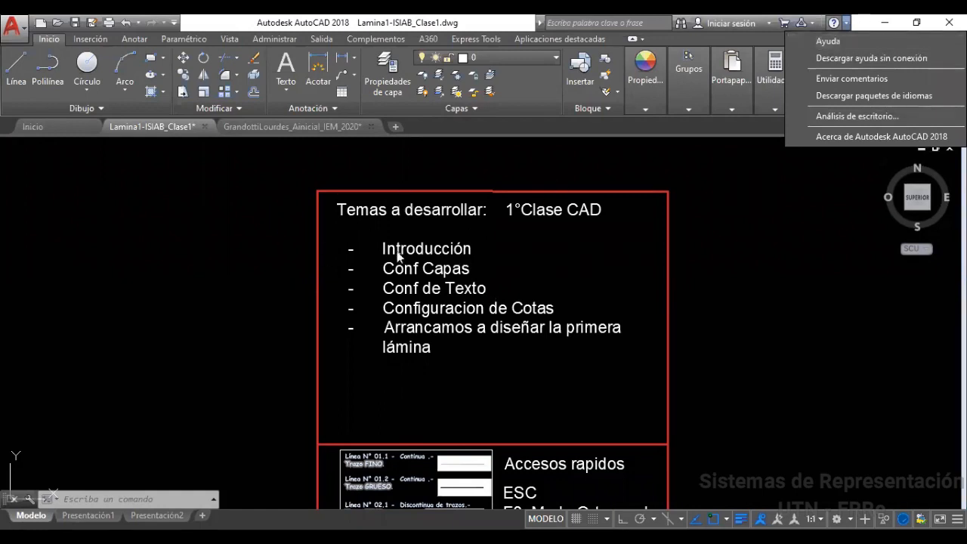
left_click(616, 264)
mouse_move(580, 246)
middle_mouse_down()
mouse_move(627, 268)
mouse_move(627, 277)
middle_mouse_up()
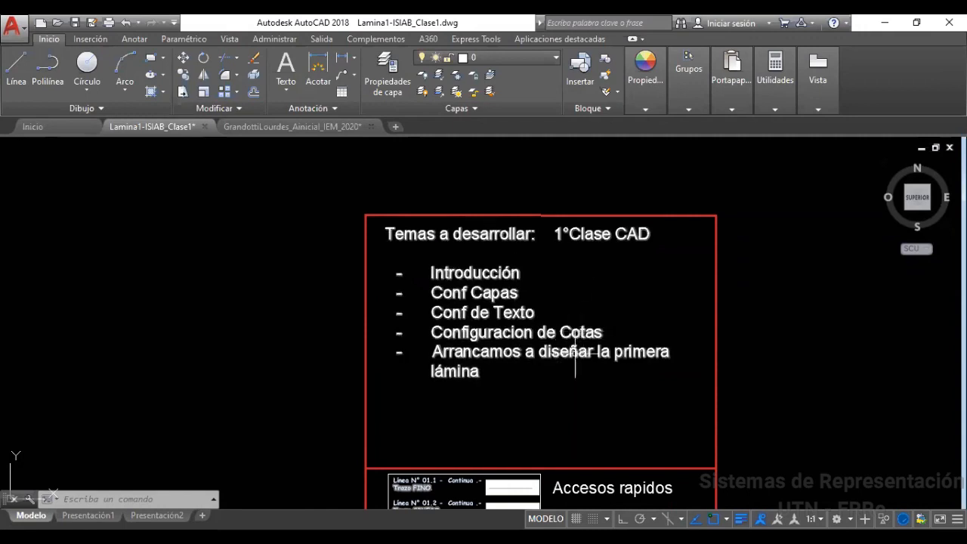
mouse_move(512, 404)
middle_mouse_down()
mouse_move(524, 381)
mouse_move(520, 186)
middle_mouse_up()
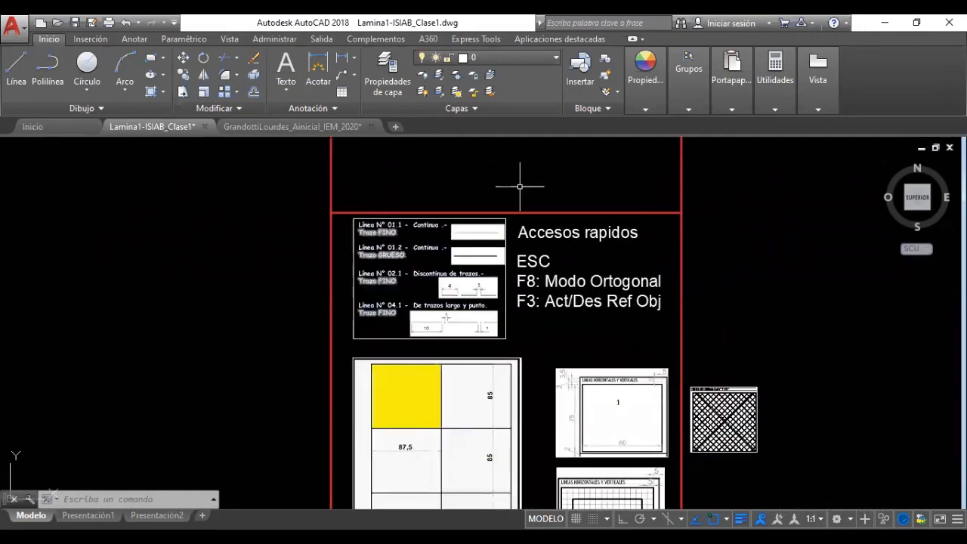
middle_click_drag(540, 390, 533, 296)
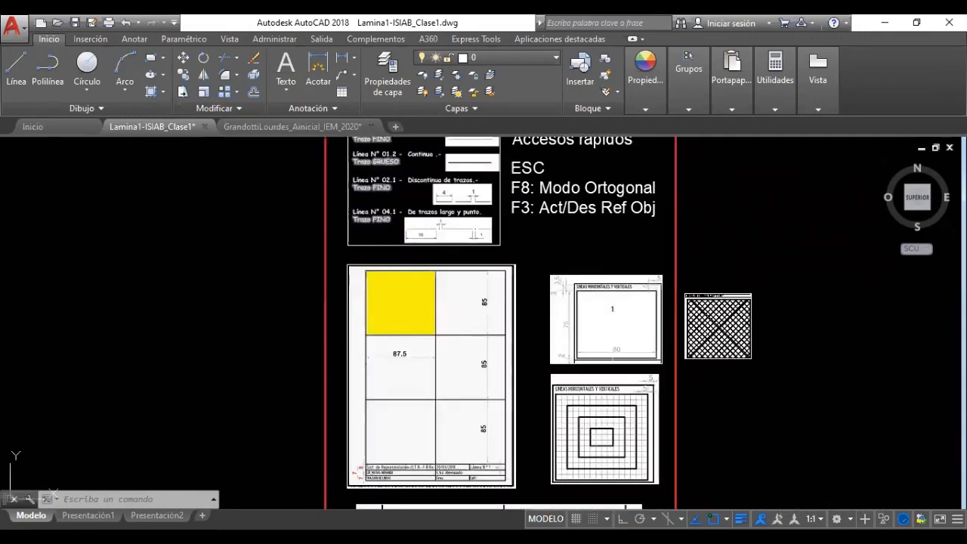
mouse_move(570, 242)
middle_mouse_down()
mouse_move(587, 296)
mouse_move(601, 475)
middle_mouse_up()
middle_click_drag(581, 318, 615, 406)
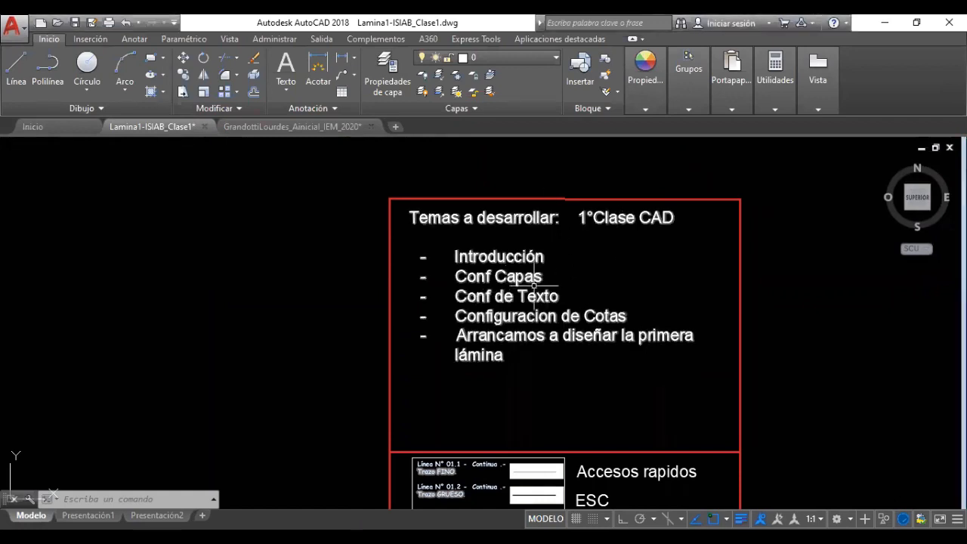
middle_click_drag(325, 271, 332, 297)
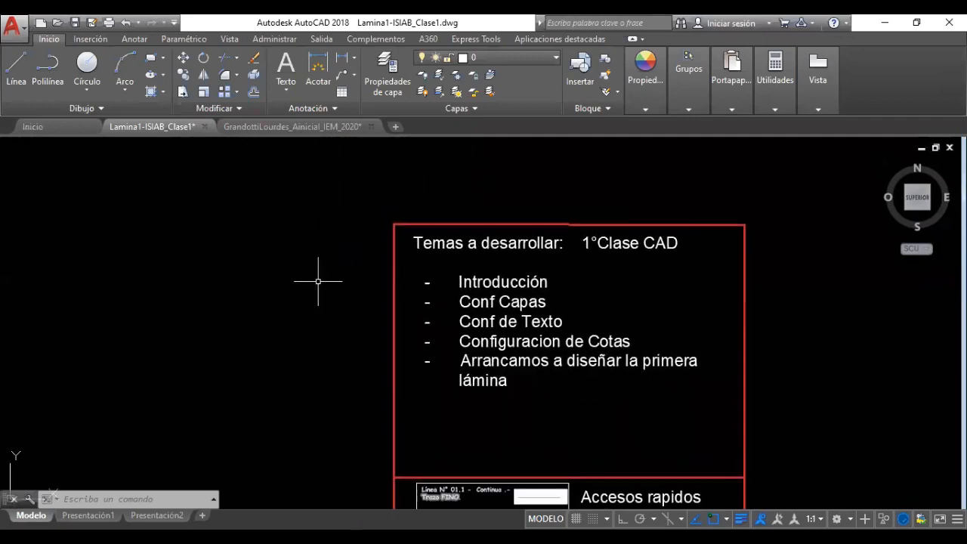
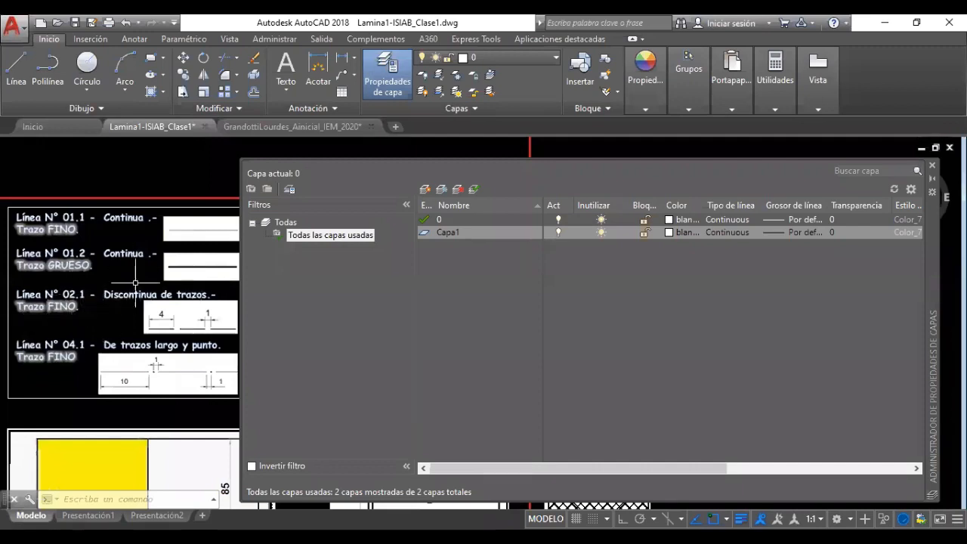
Discard the extra Capa1 layer by emptying its name and cancelling, leaving only layer 0
middle_click_drag(146, 172, 147, 173)
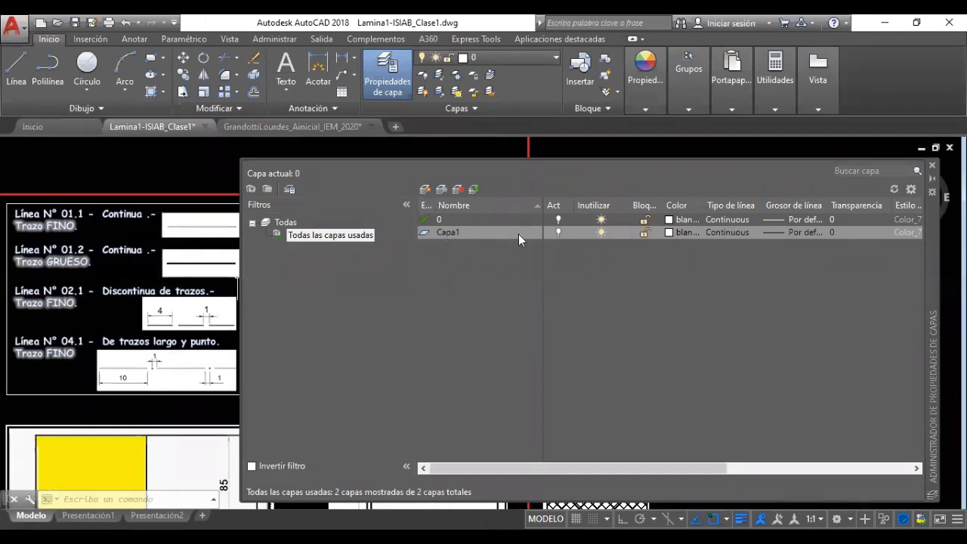
double_click(445, 233)
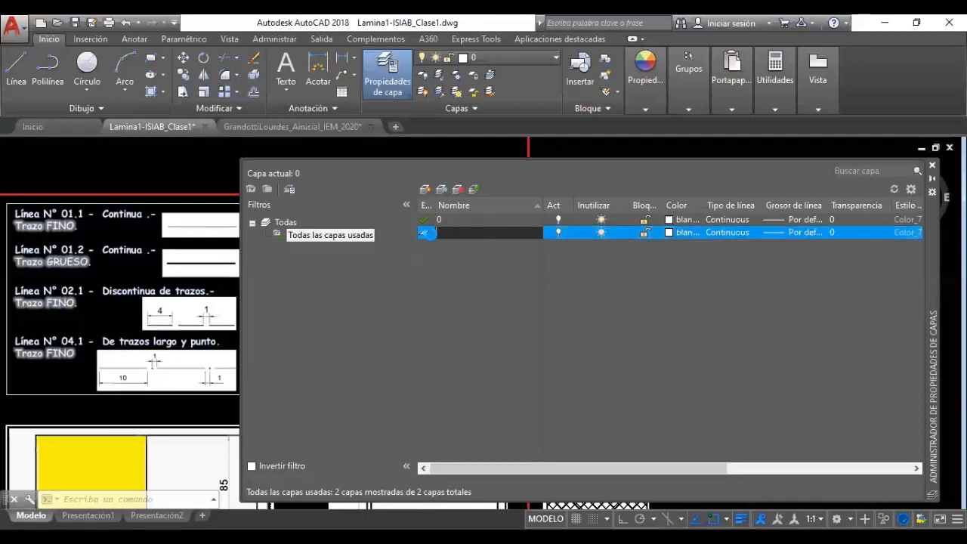
left_click(522, 258)
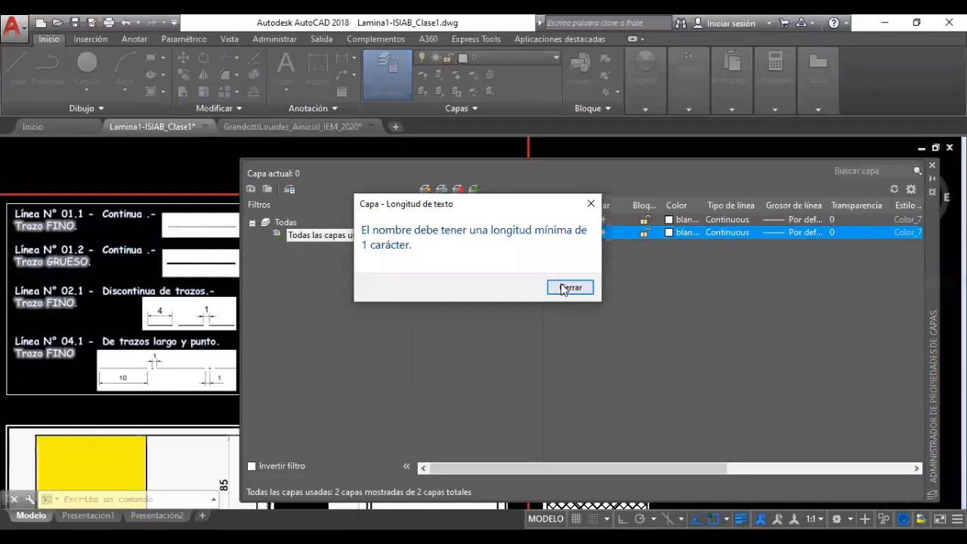
left_click(571, 288)
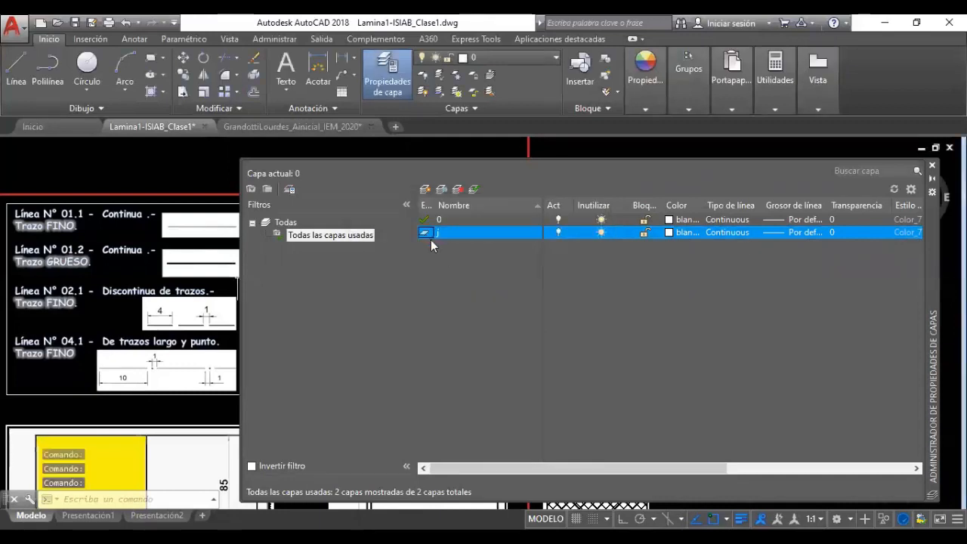
key("Escape")
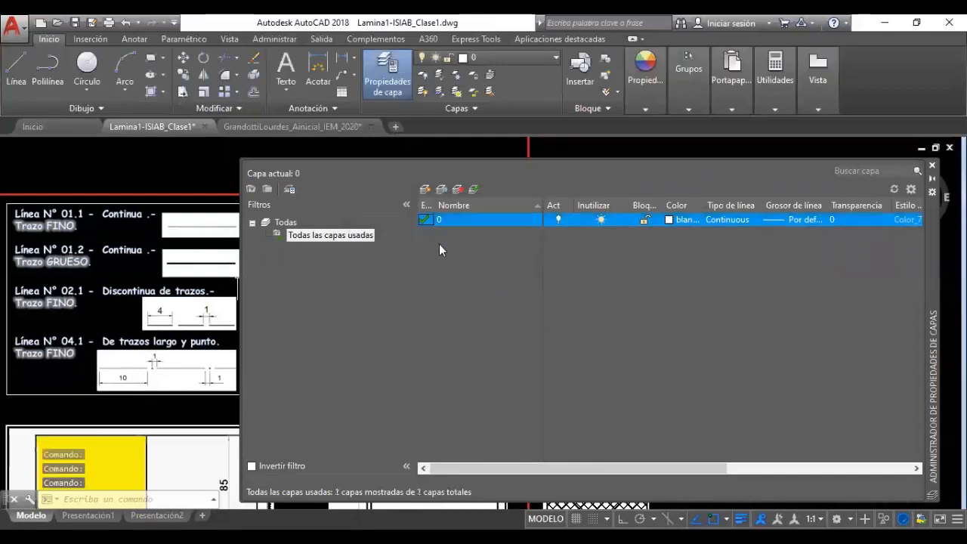
Create the layers Linea01.Fina and Linea01.Gruesa
left_click(424, 191)
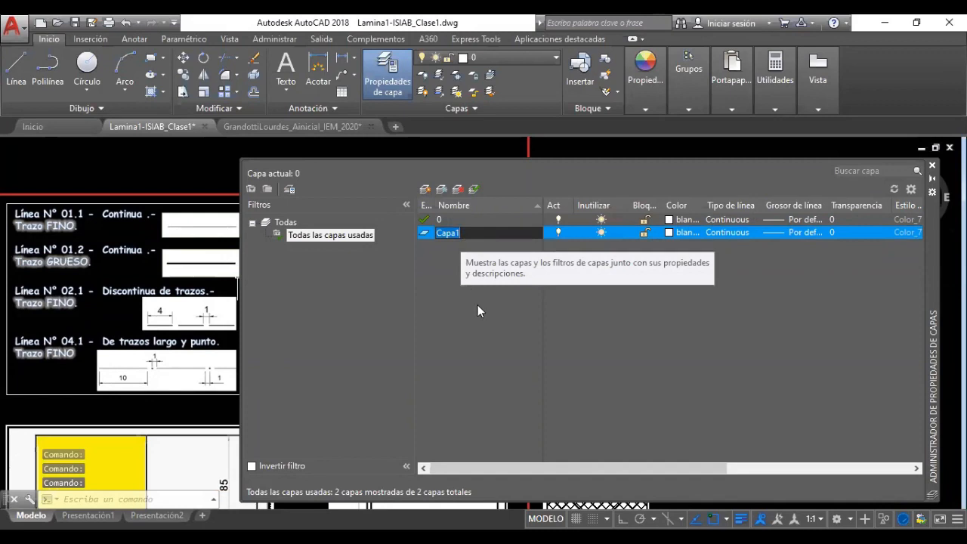
type("Linea01")
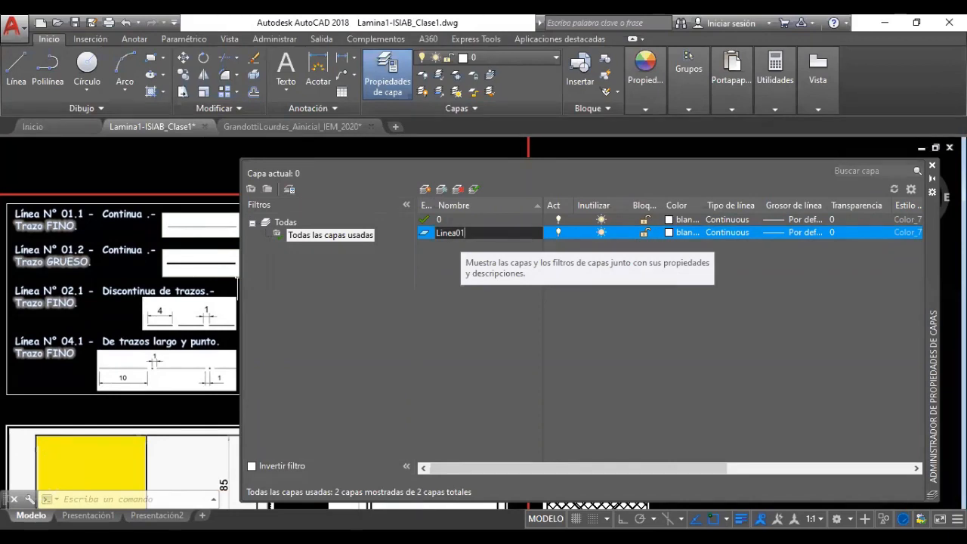
type(".Fino")
key("BackSpace")
type("a")
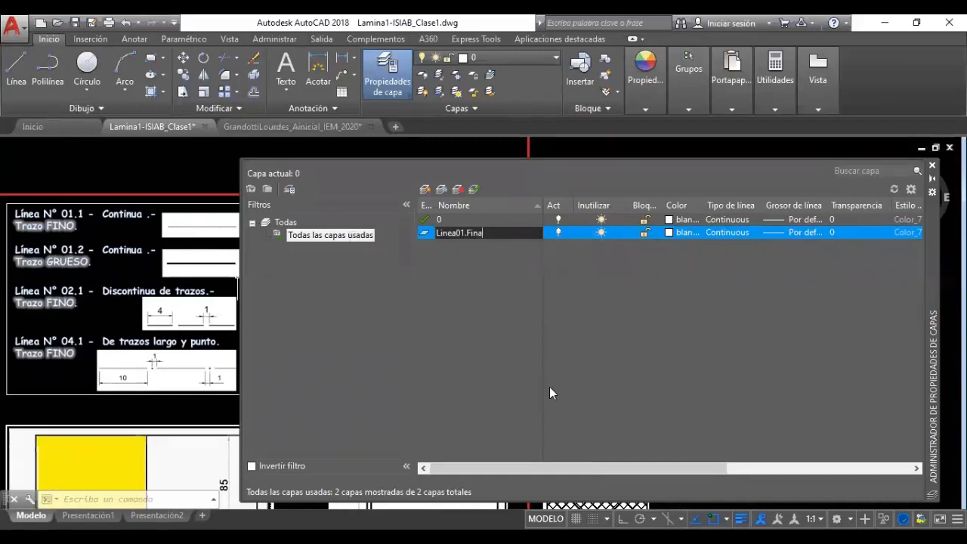
key("Return")
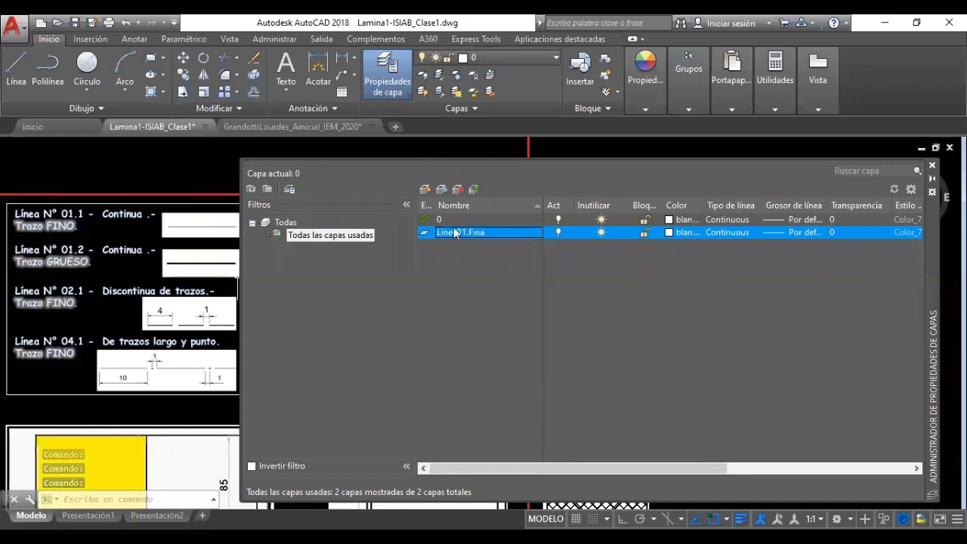
left_click(426, 189)
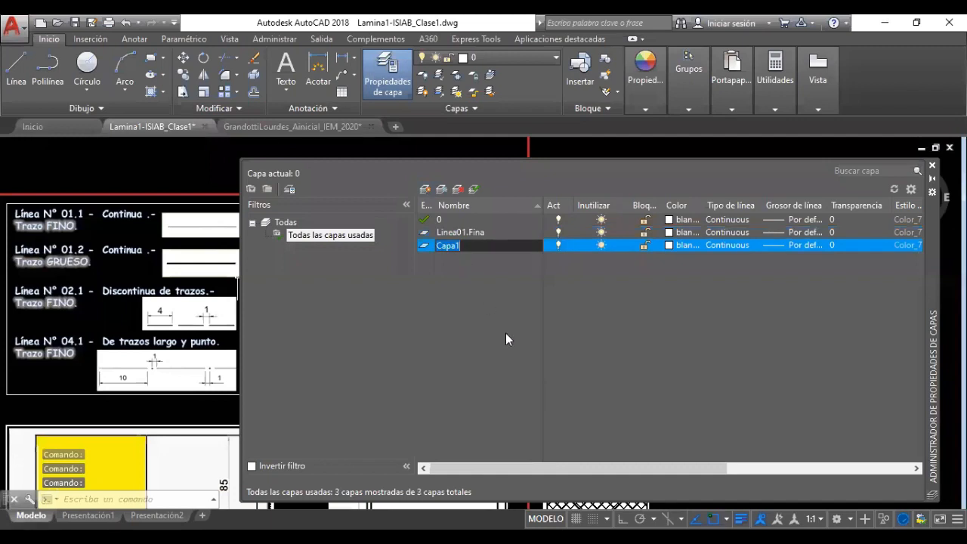
type("Lin")
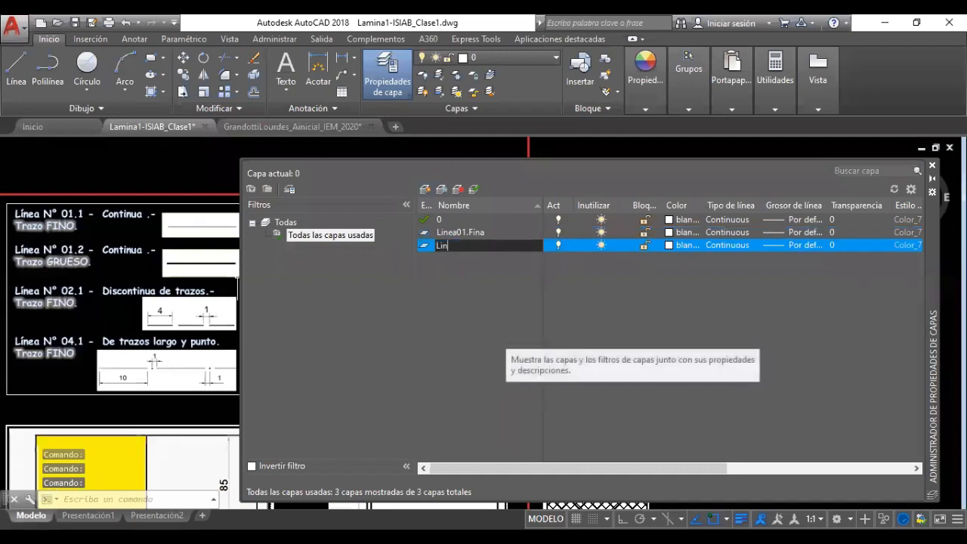
type("ea01")
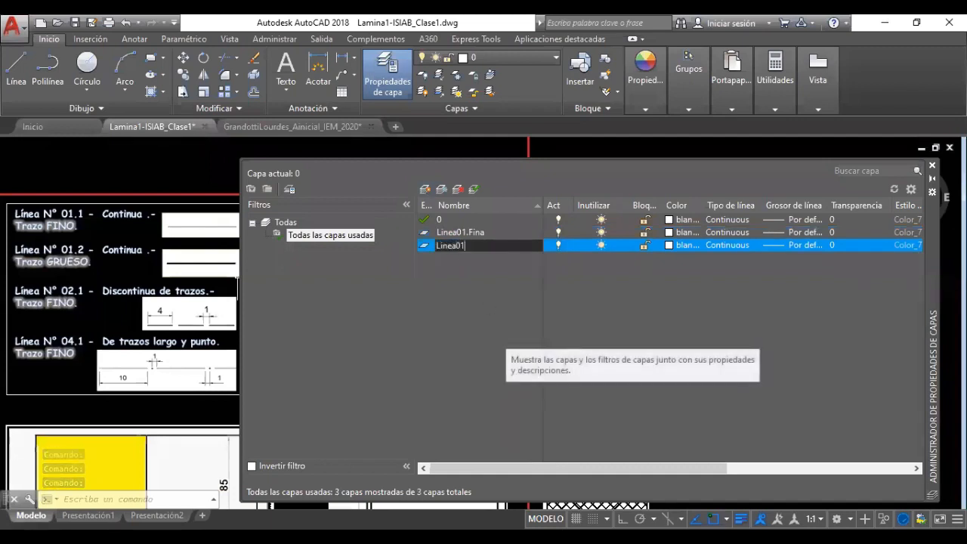
type(".G")
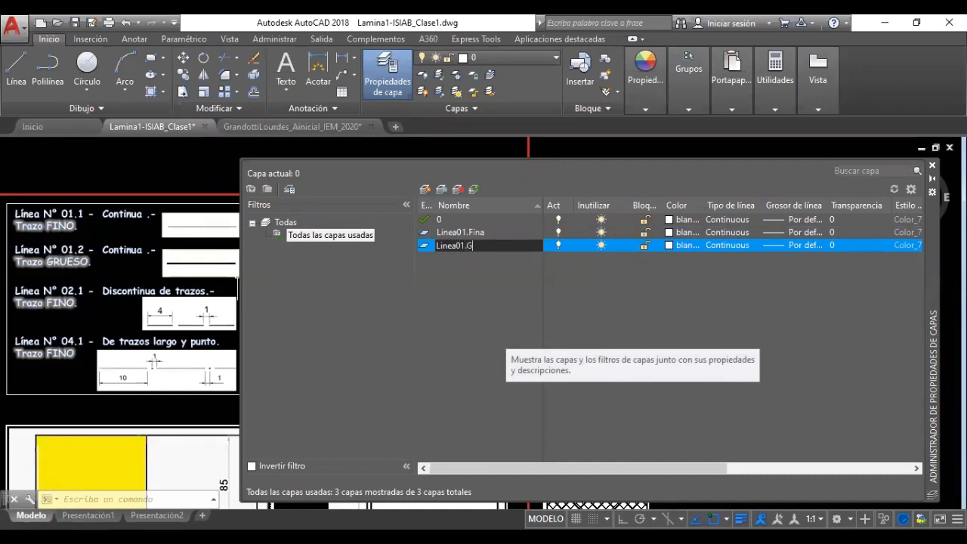
type("ruesa")
key("Return")
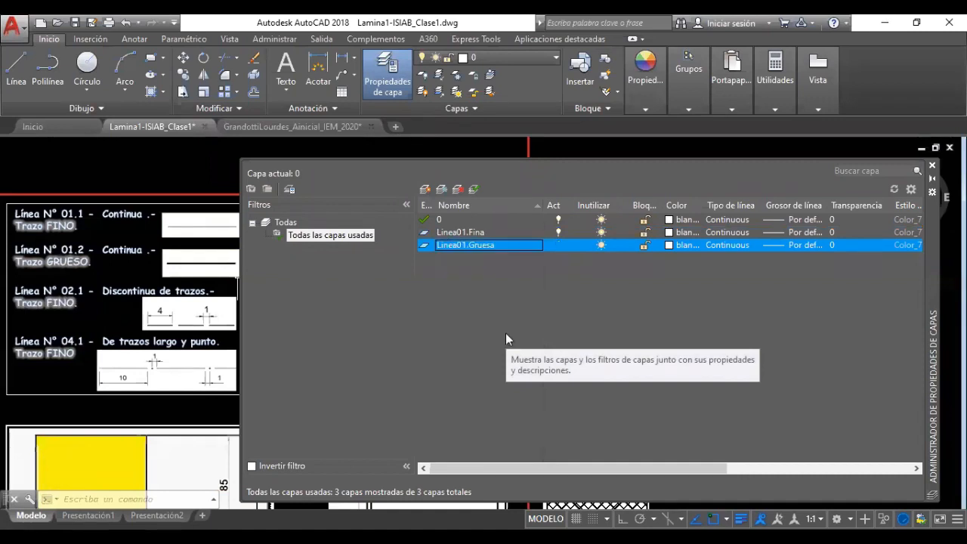
Create the layers Linea02.fina and Linea04.Fina
left_click(426, 189)
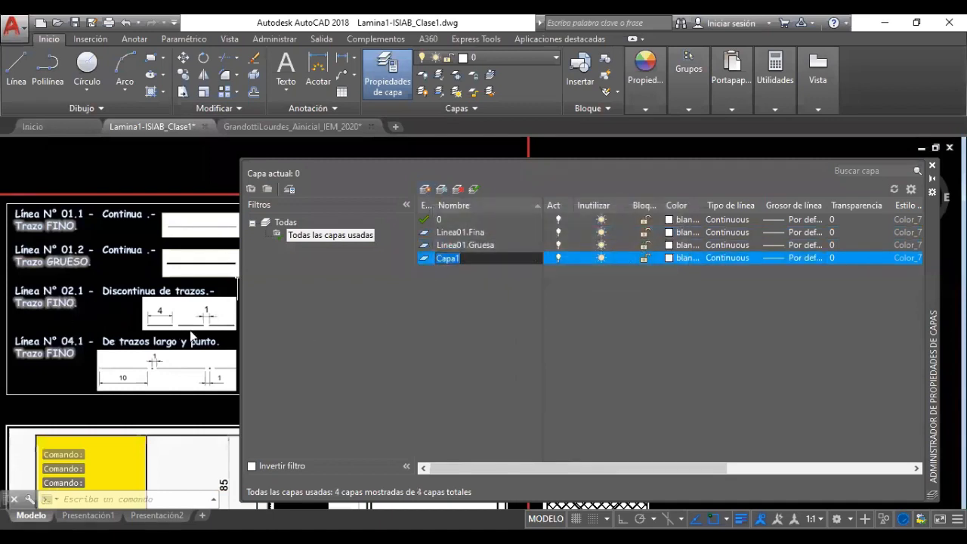
type("Lineas")
key("Return")
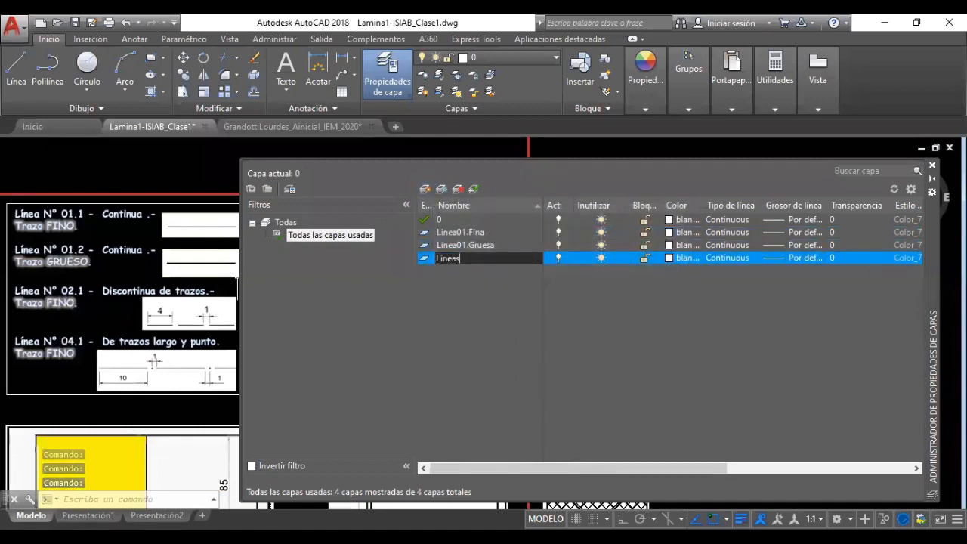
key("BackSpace")
type("02")
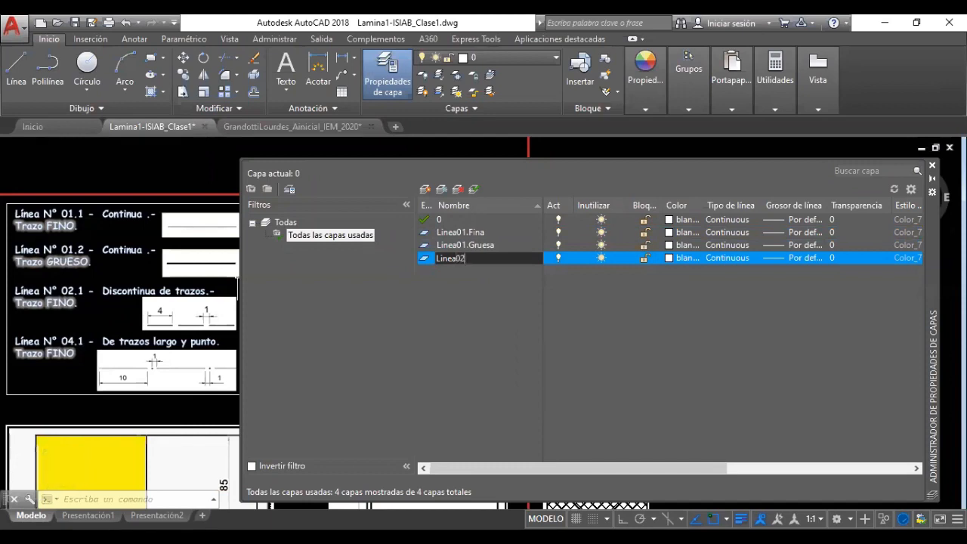
type(".fina")
key("Return")
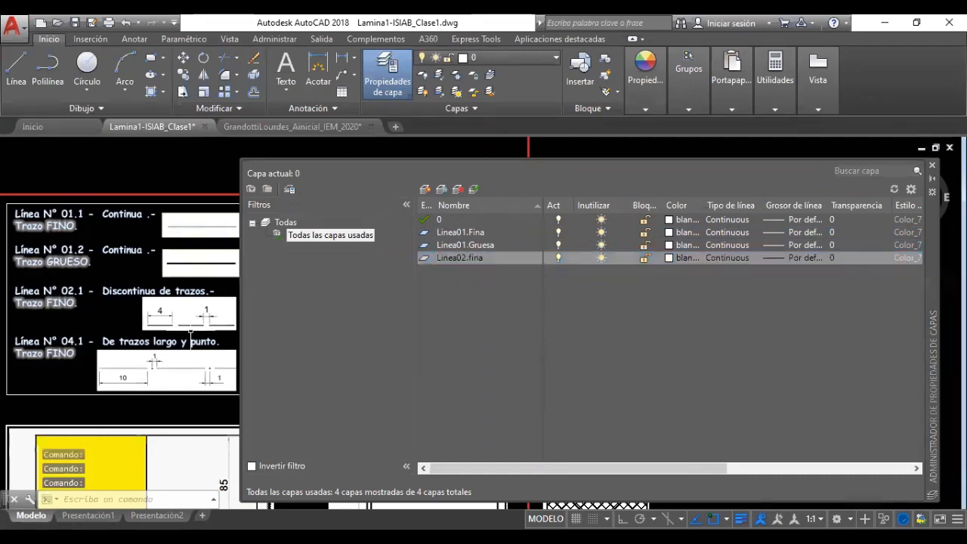
left_click(424, 191)
type("Linea")
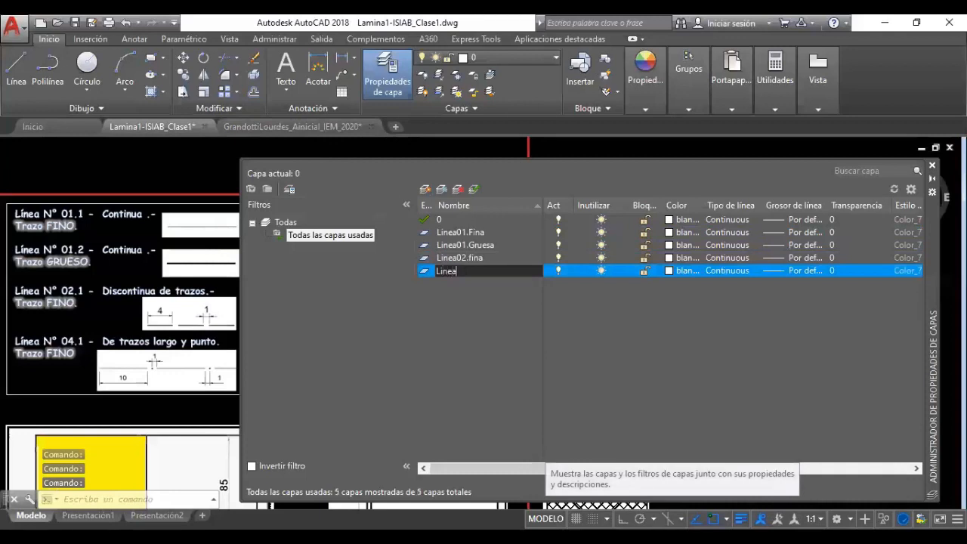
type("02")
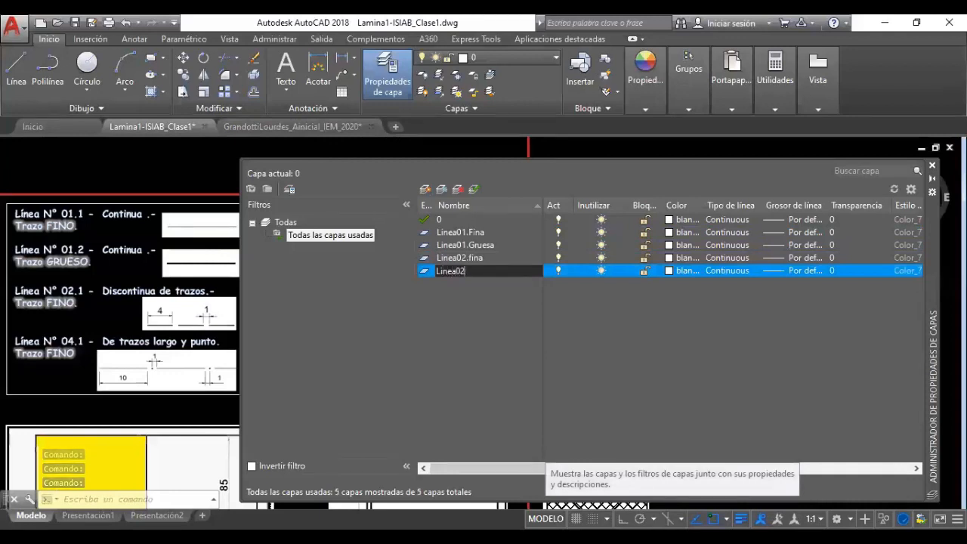
key("BackSpace")
type("4")
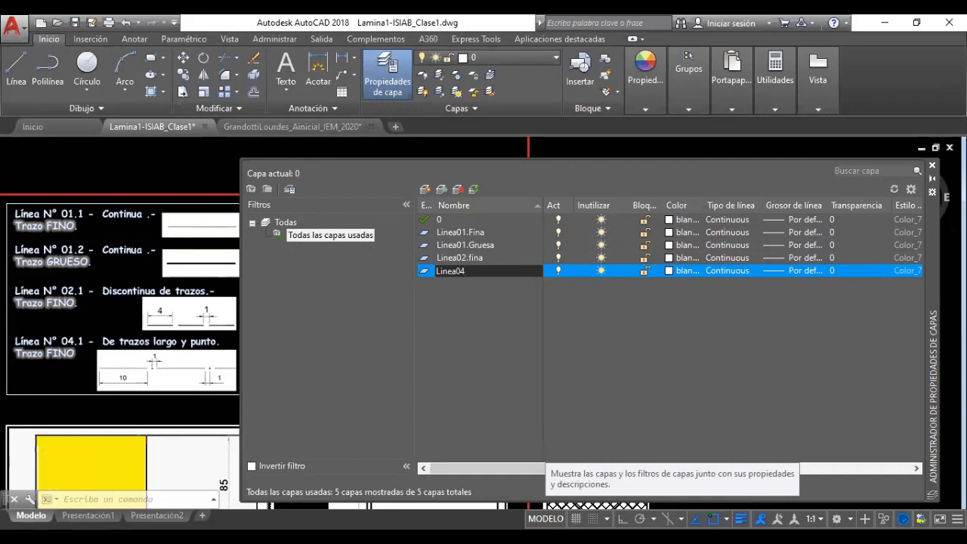
type(".Fina")
key("Return")
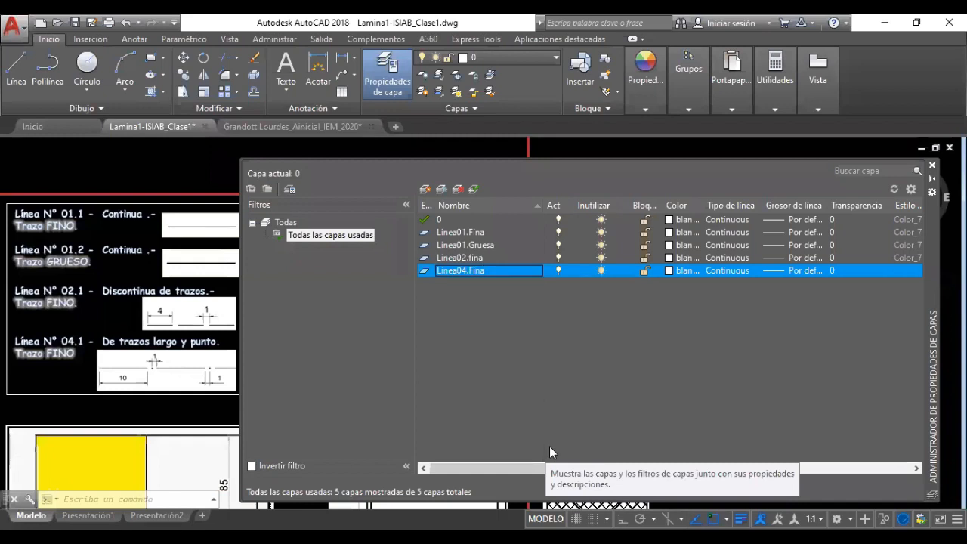
Rename layer Linea02.fina to Linea02.Fina
left_click(478, 259)
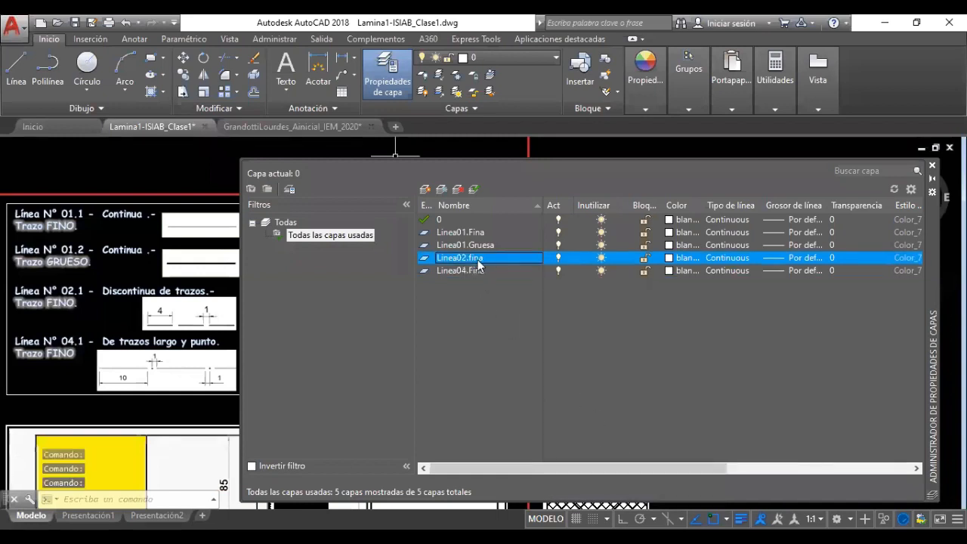
left_click(496, 258)
left_click(468, 259)
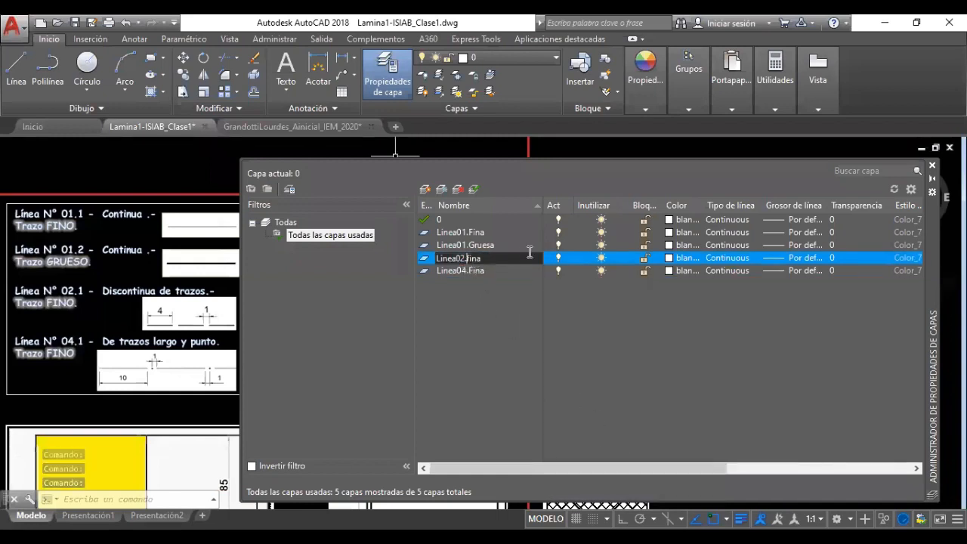
key("Delete")
type("F")
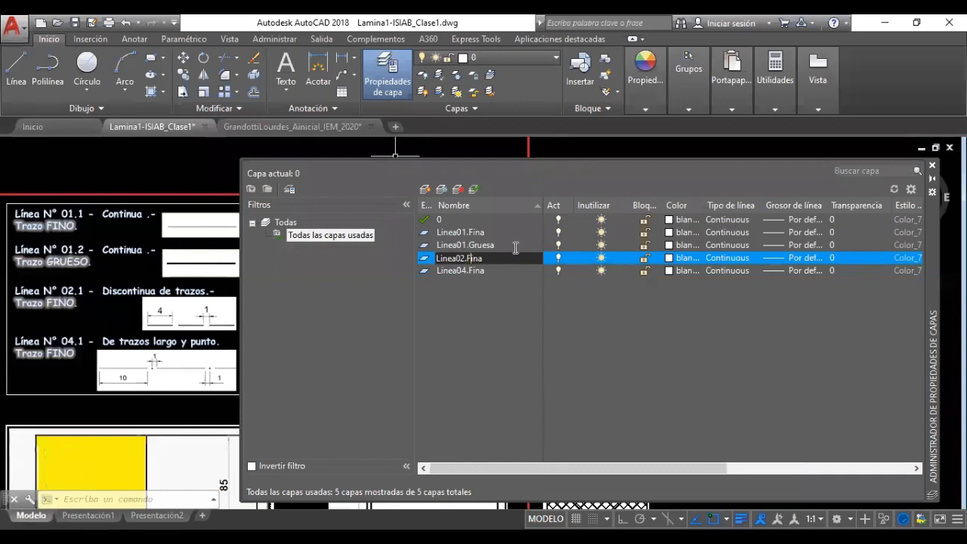
key("Return")
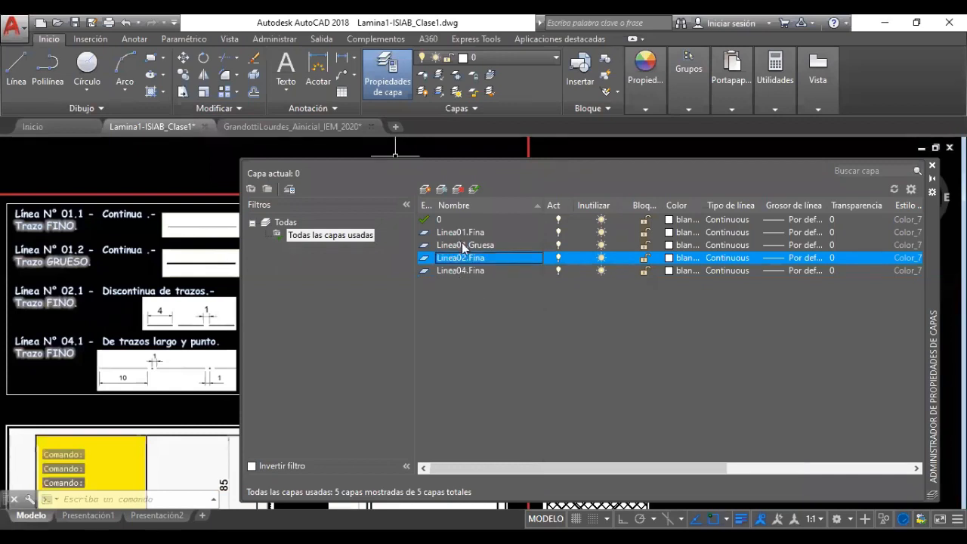
Widen the layer list leftward until the Trazar (plot) column is visible
left_click(466, 246)
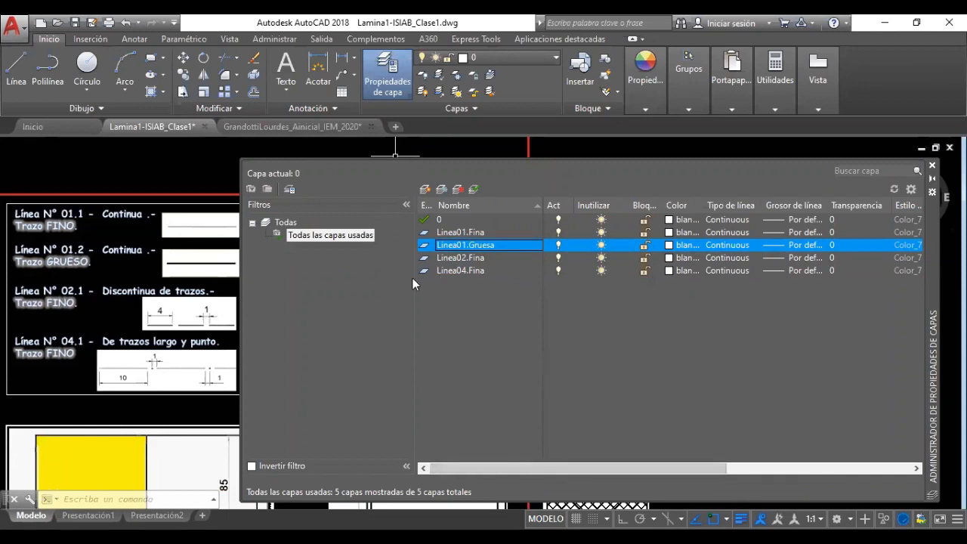
left_click_drag(414, 284, 345, 291)
left_click_drag(344, 328, 327, 320)
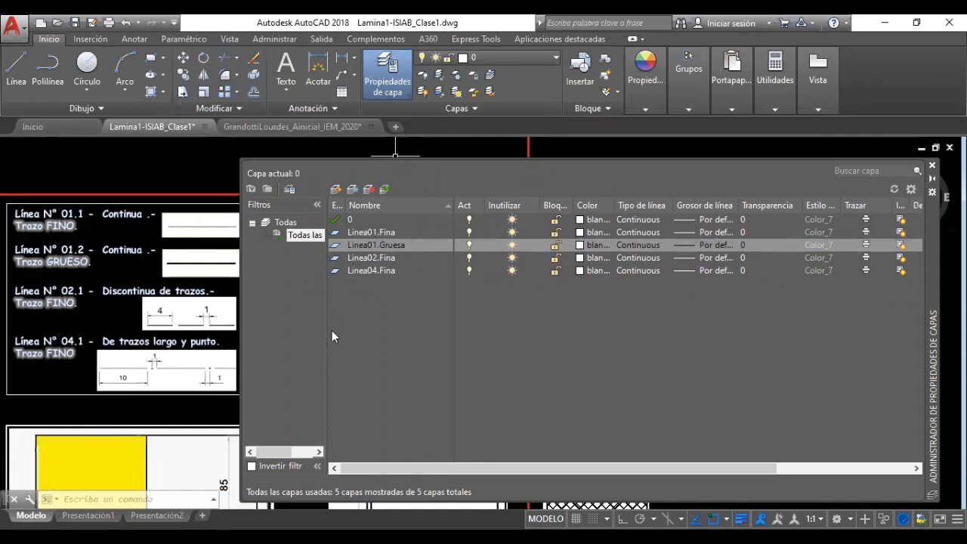
left_click(363, 257)
left_click(364, 270)
left_click(362, 246)
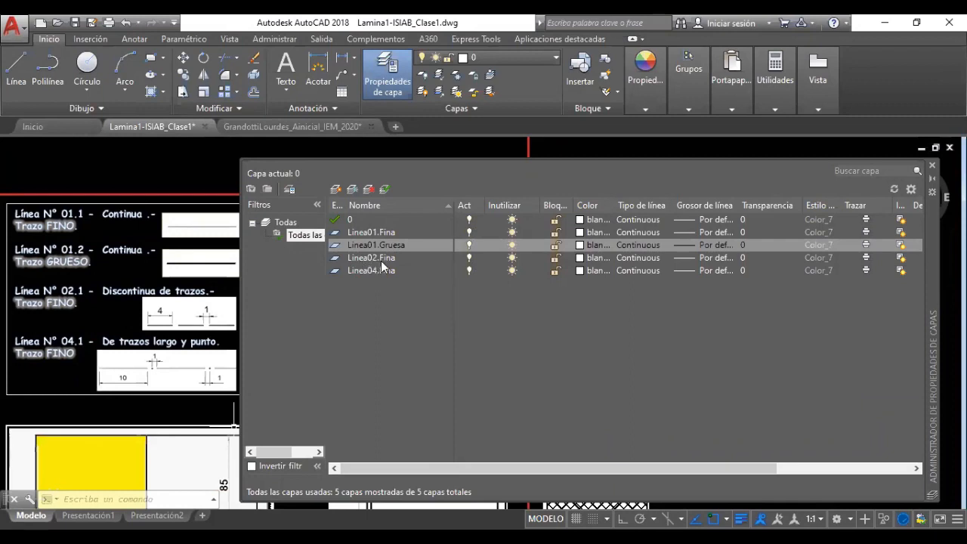
Toggle the layers' On bulbs, keeping all on, and narrow the Inutilizar column so 'blanco' reads fully
left_click(469, 245)
left_click(468, 232)
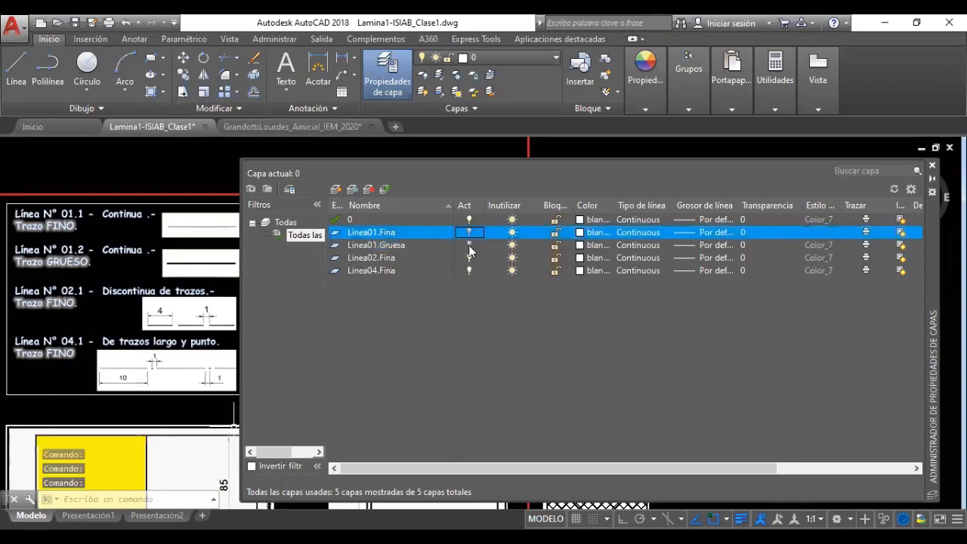
left_click(469, 270)
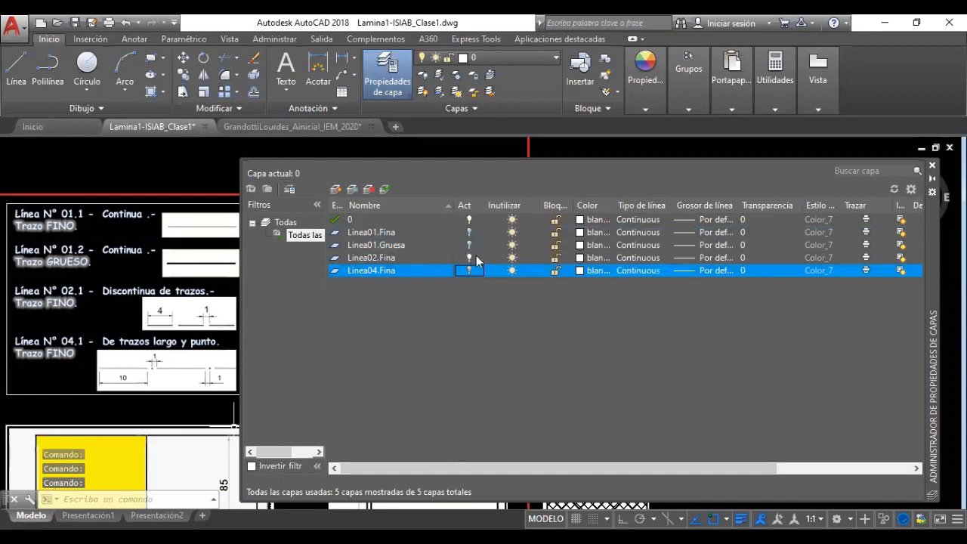
left_click(469, 271)
left_click(469, 245)
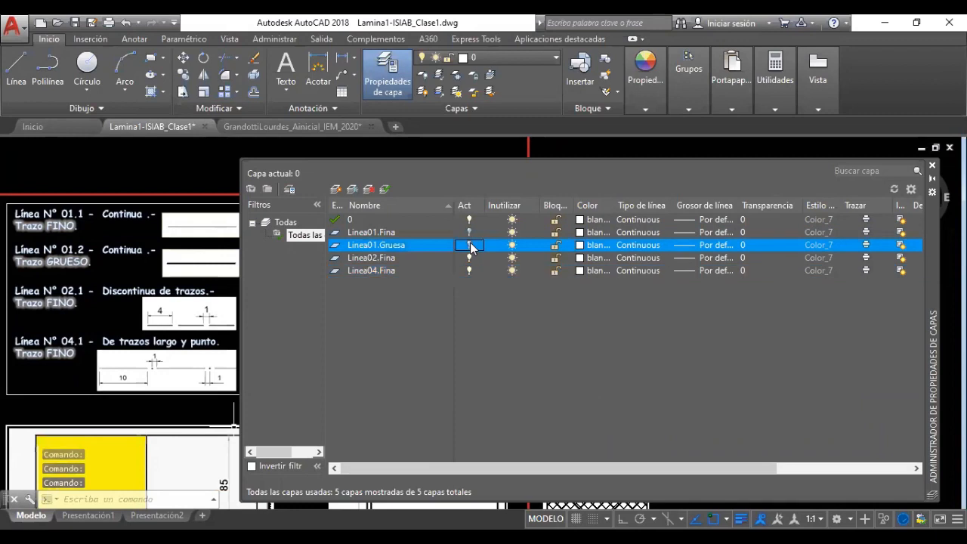
key("Up")
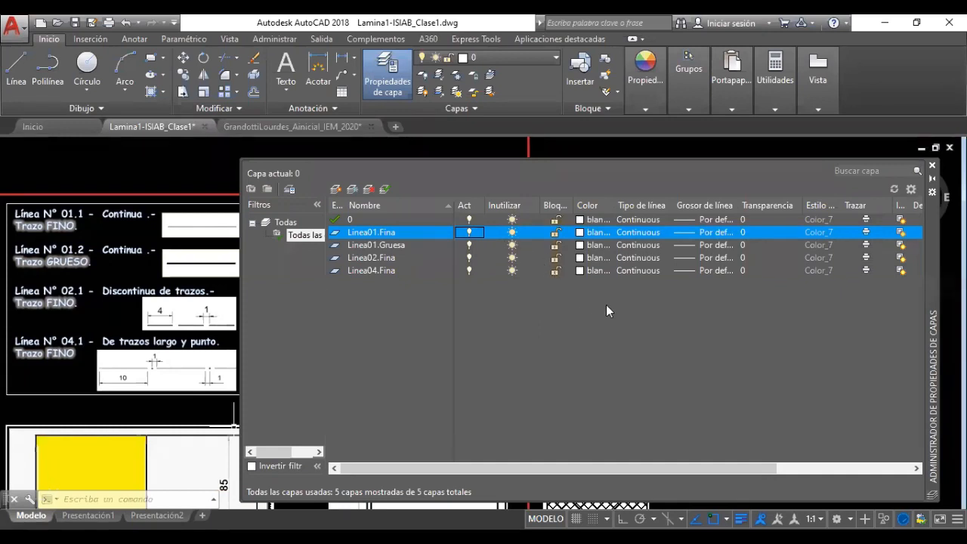
mouse_move(615, 207)
left_mouse_down()
mouse_move(595, 216)
mouse_move(616, 207)
left_mouse_up()
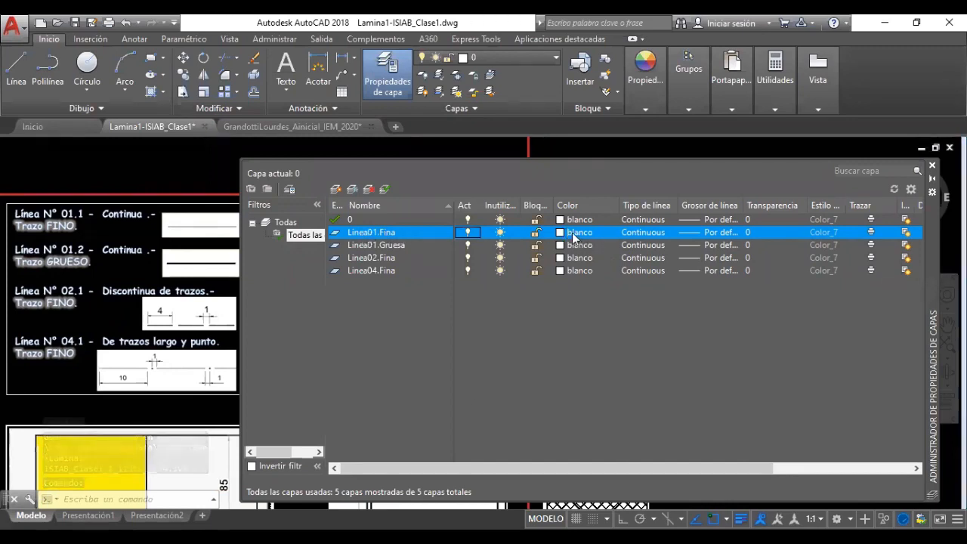
Check Linea01.Fina's colour without changing it, then narrow the Color column and widen Tipo de línea
left_click(578, 232)
left_click(520, 389)
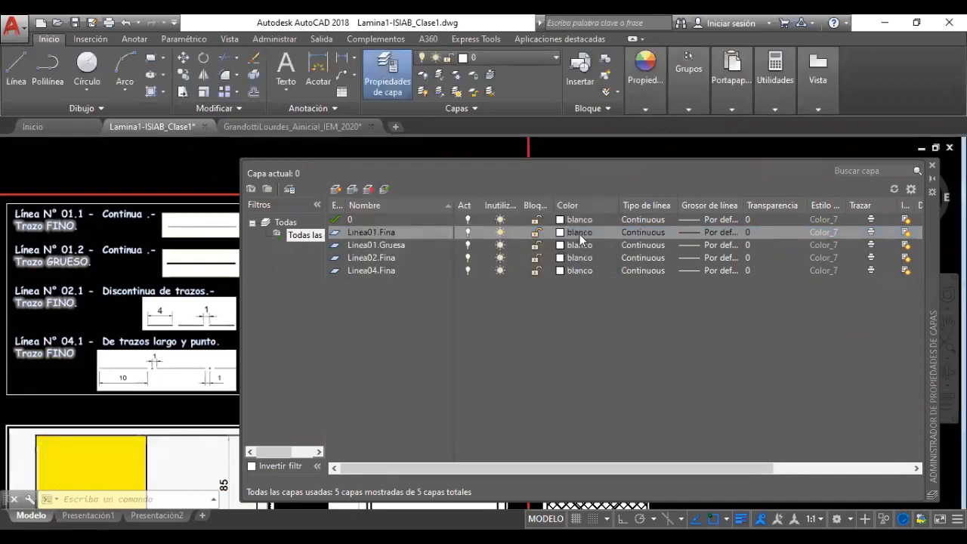
left_click(580, 233)
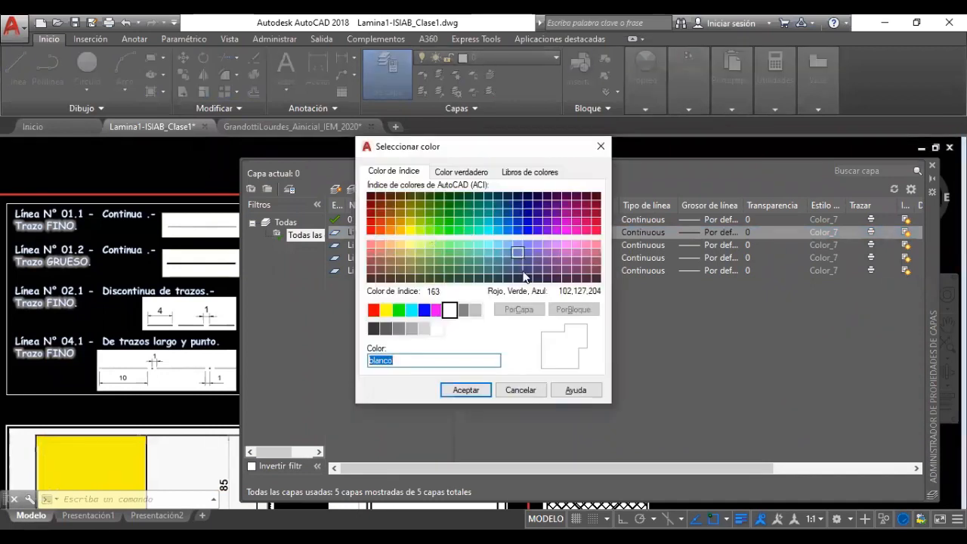
left_click(516, 391)
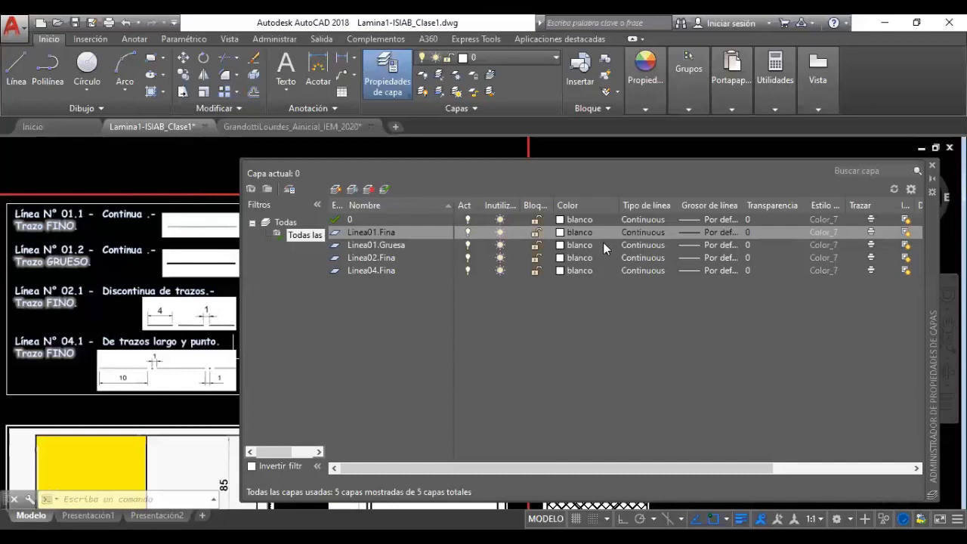
left_click_drag(618, 205, 603, 206)
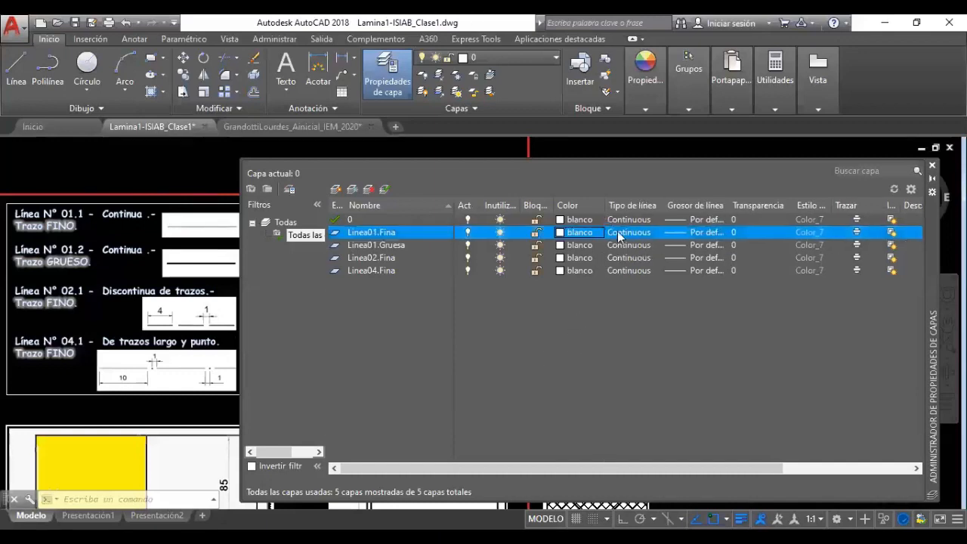
left_click_drag(664, 205, 697, 206)
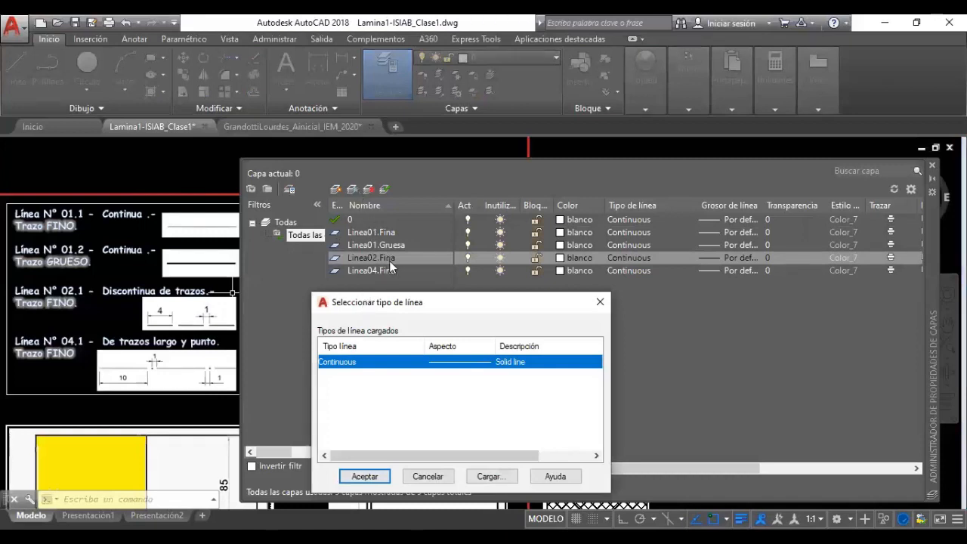
Browse the acadiso.lin linetypes, comparing ACAD_ISO02W100, ACAD_ISO04W100 and ACAD_ISO15W100
left_click_drag(409, 304, 402, 178)
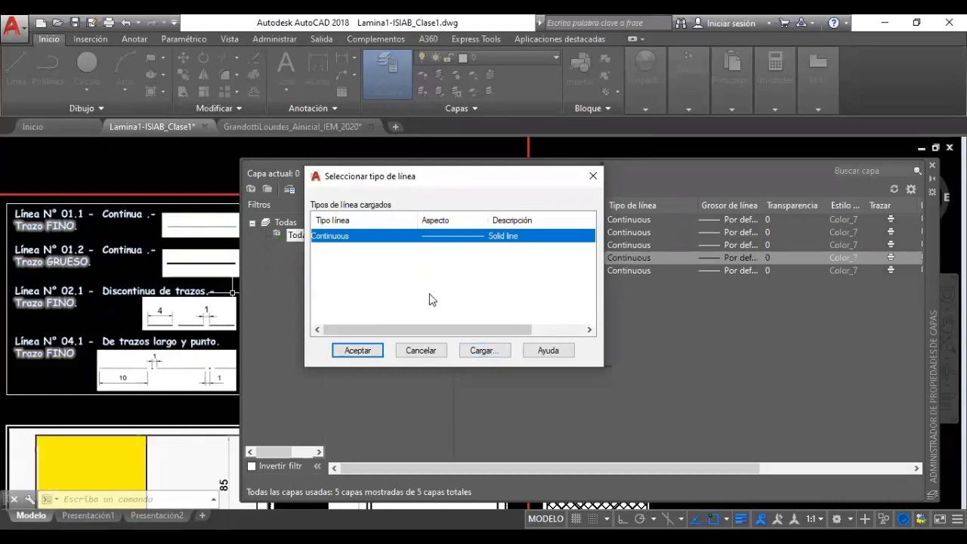
left_click(477, 358)
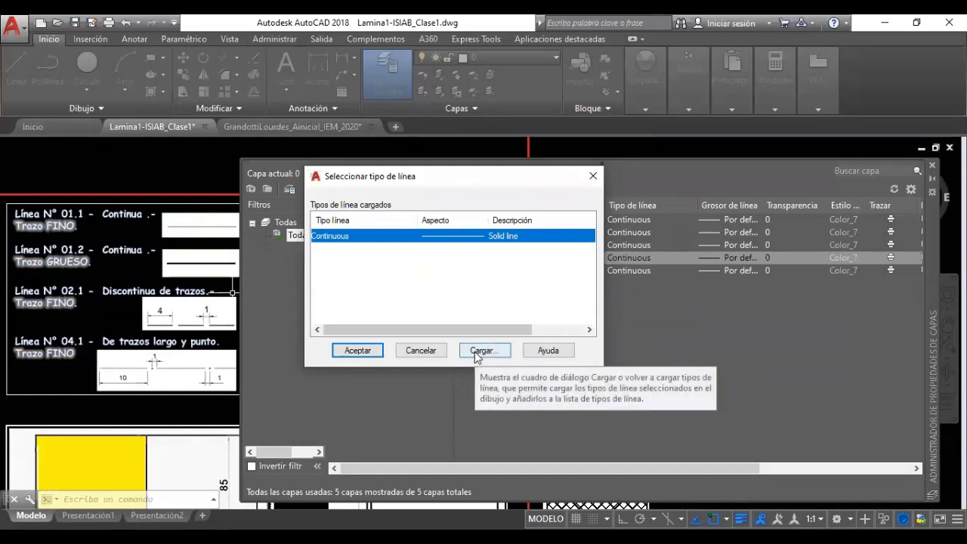
left_click(476, 353)
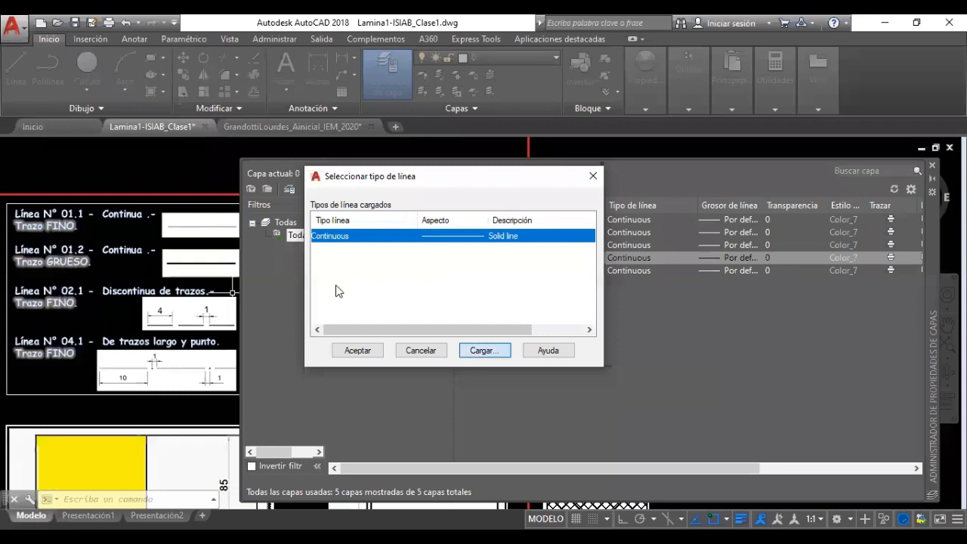
scroll(350, 384, "down", 10)
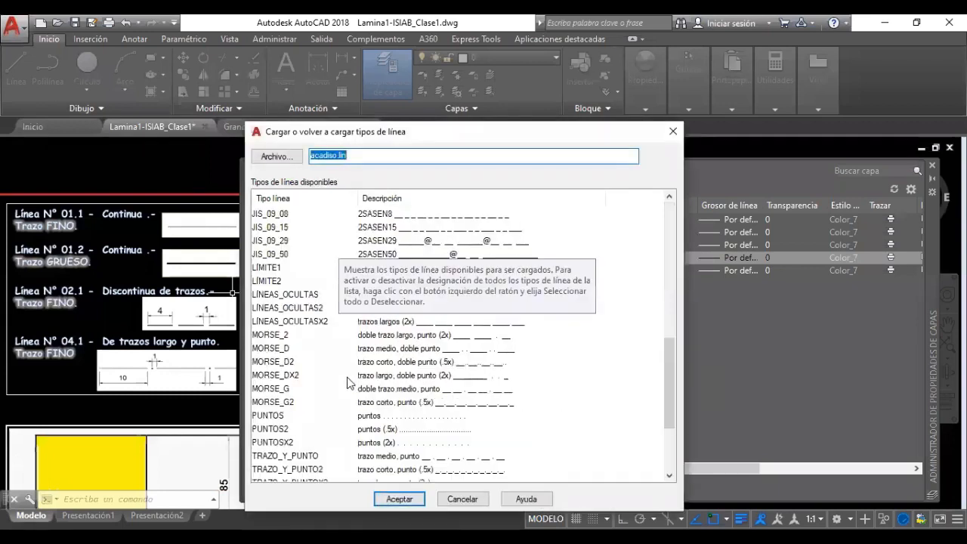
scroll(355, 390, "down", 3)
scroll(320, 354, "up", 13)
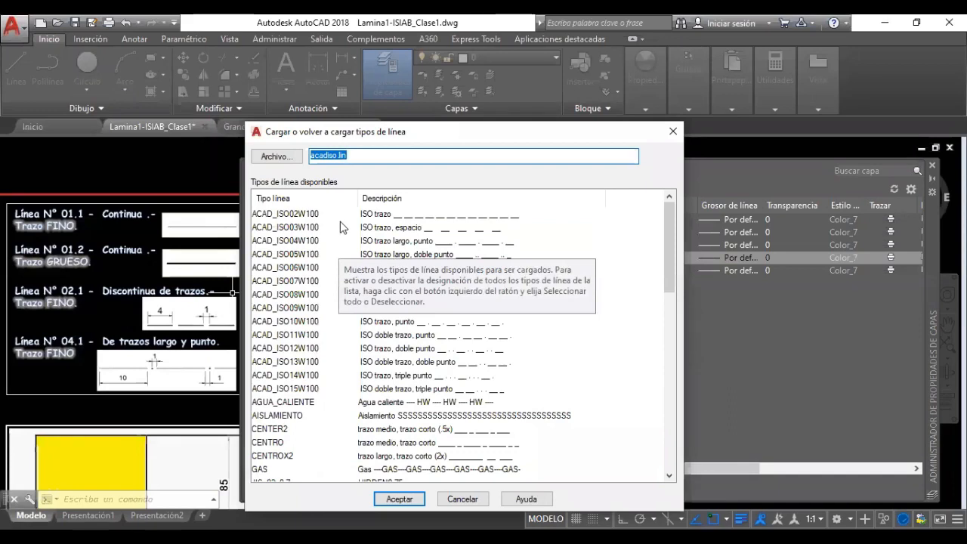
left_click(298, 240)
left_click(288, 215)
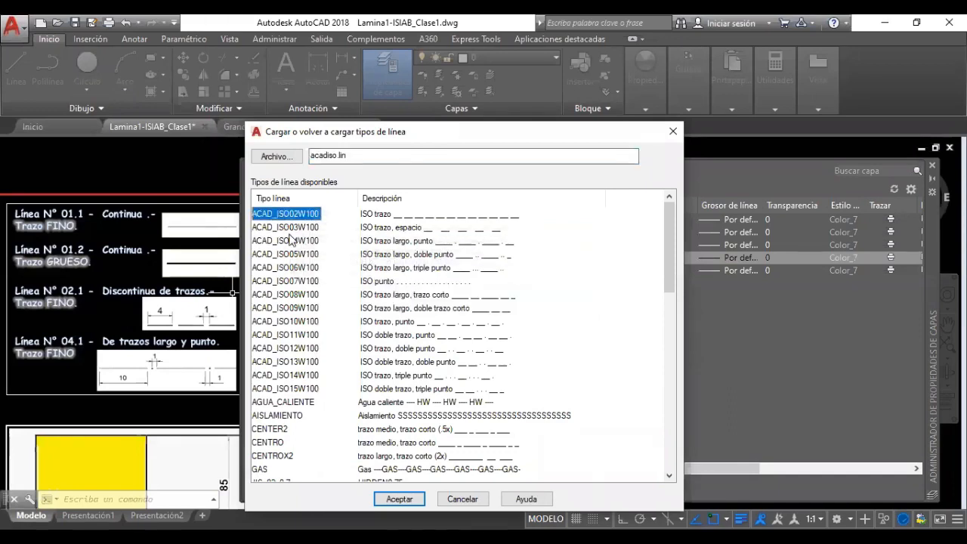
left_click(295, 388)
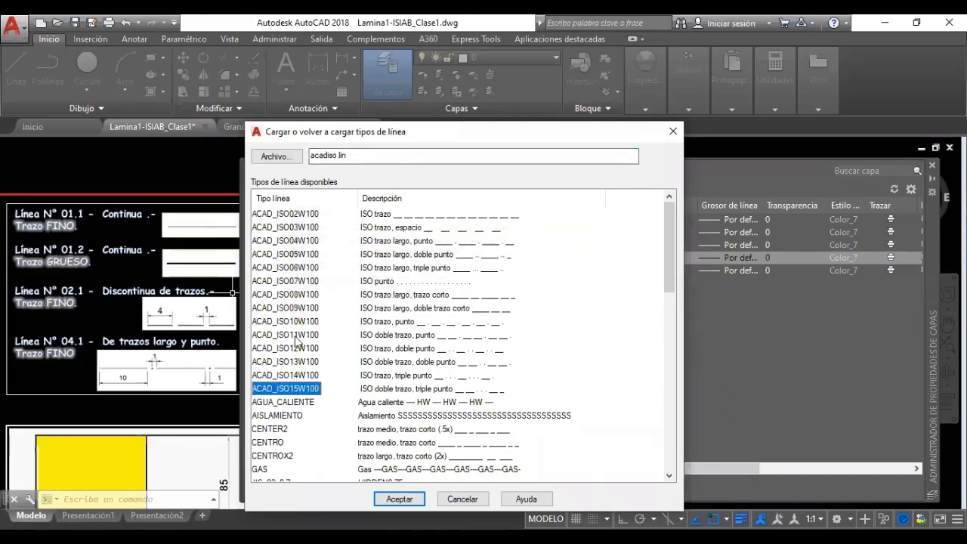
left_click(300, 215)
left_click(304, 389)
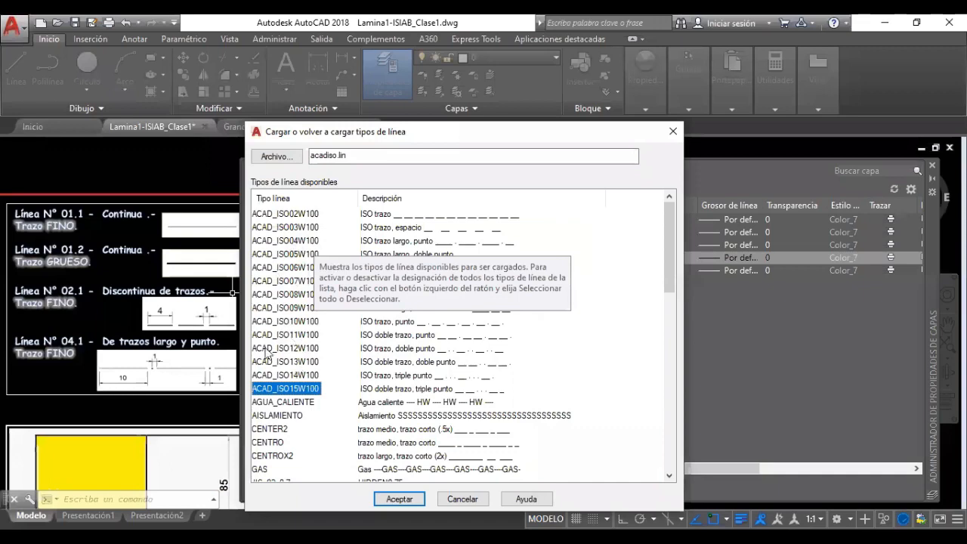
Load ACAD_ISO02W100 and select it in the linetype list
scroll(286, 370, "down", 3)
scroll(285, 374, "down", 6)
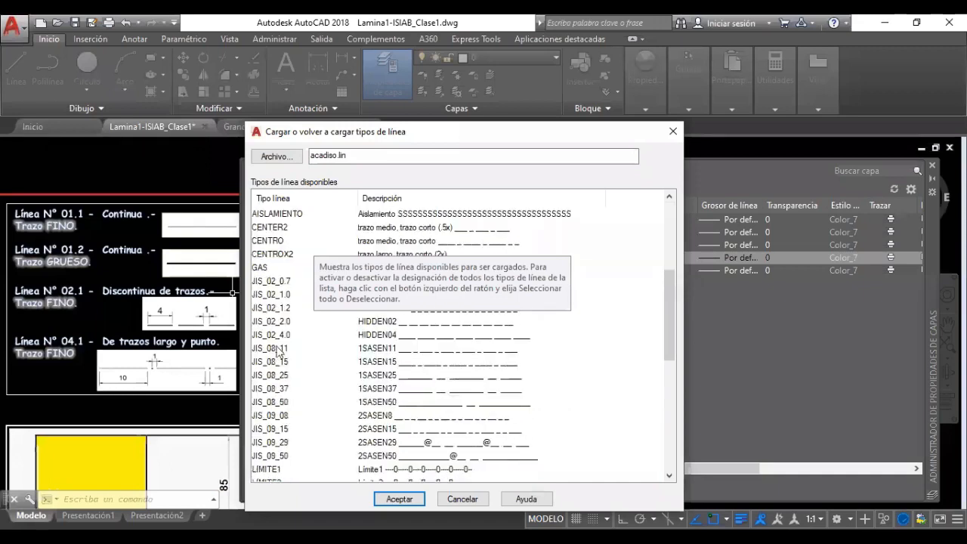
scroll(348, 414, "up", 3)
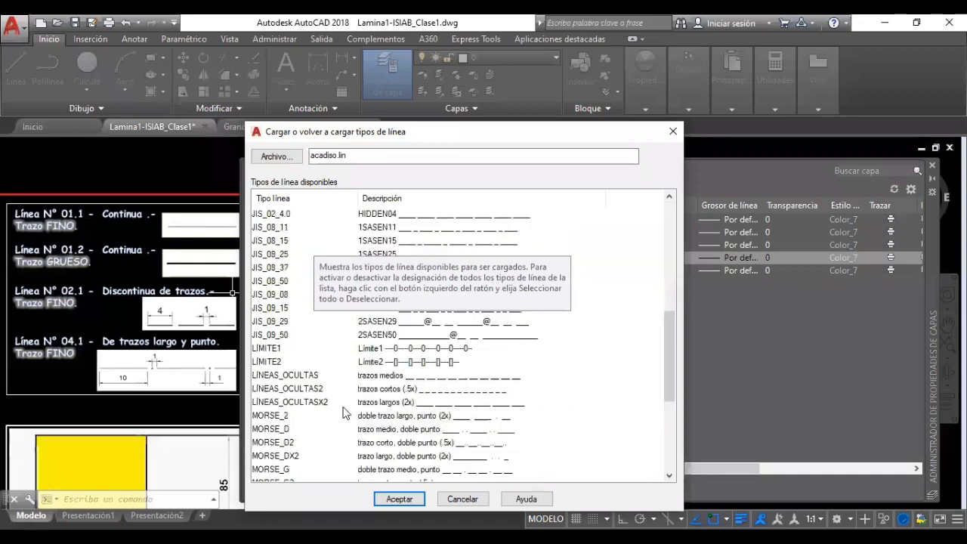
scroll(349, 408, "up", 6)
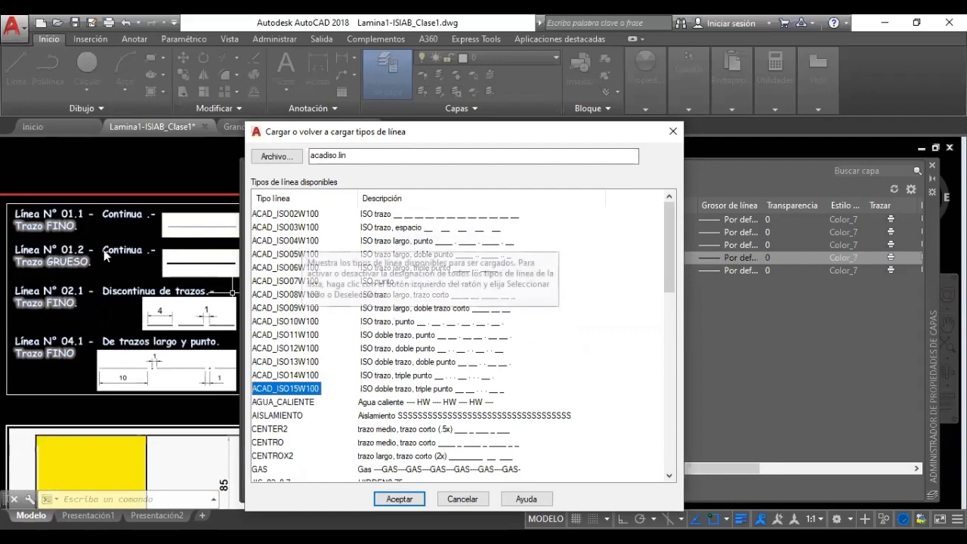
left_click(302, 217)
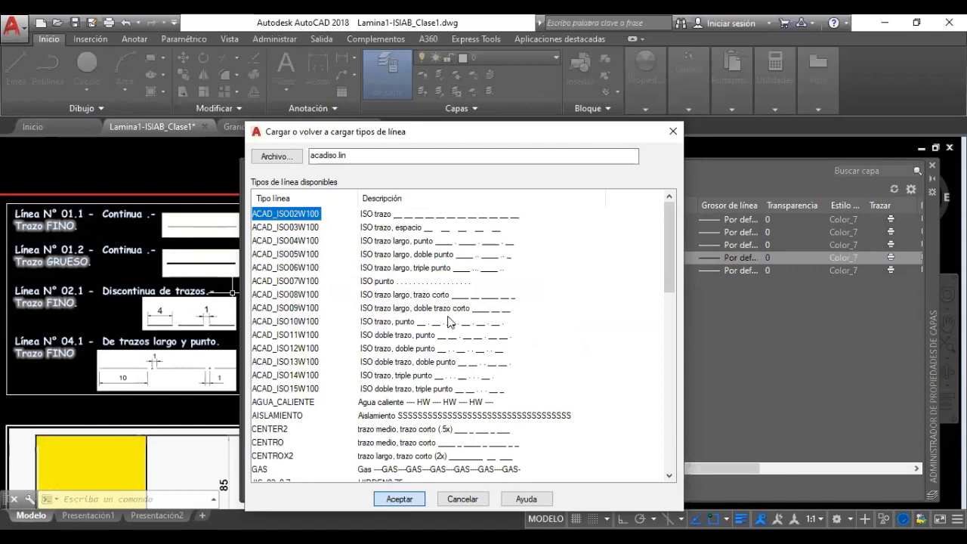
key("Return")
left_click(438, 237)
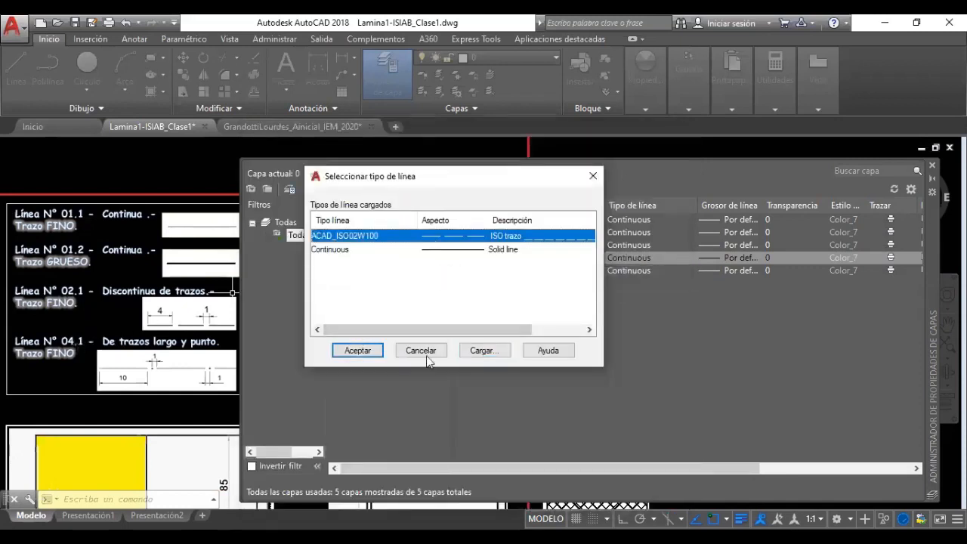
left_click(484, 351)
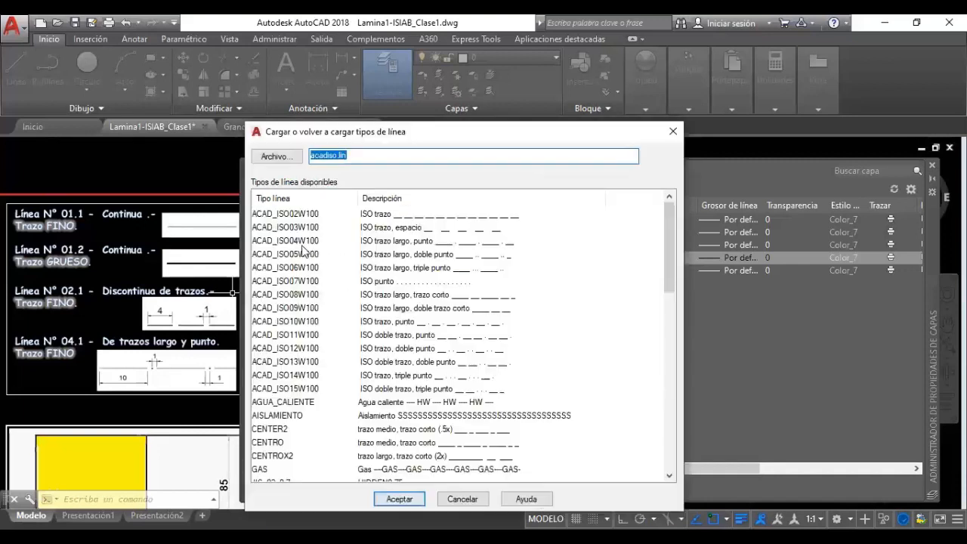
Load ACAD_ISO04W100 as well and assign ACAD_ISO02W100 to layer Linea02.Fina
left_click(298, 241)
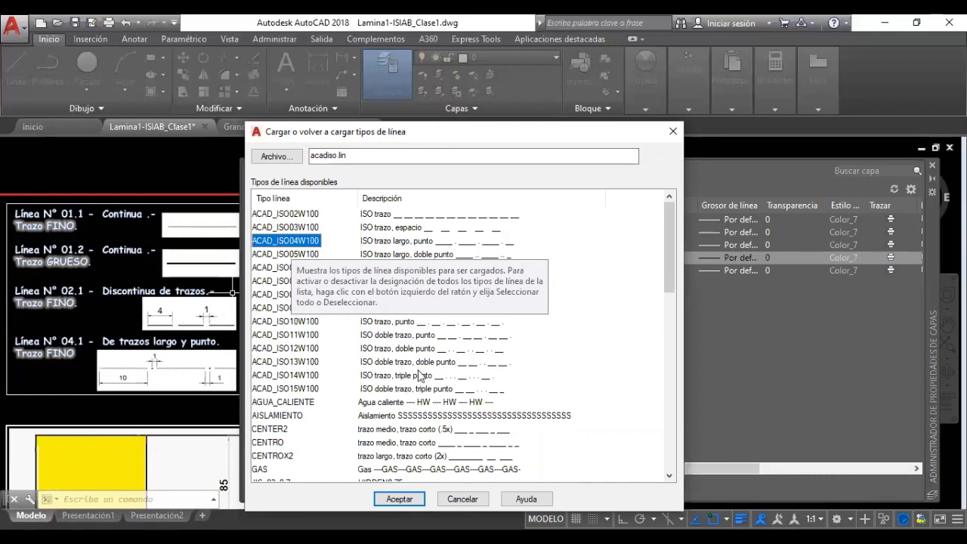
left_click(400, 499)
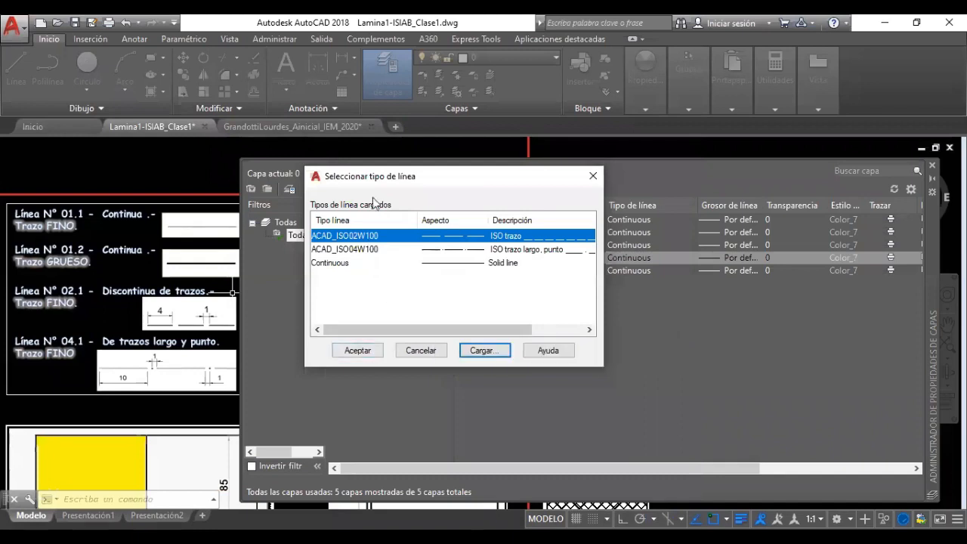
left_click(367, 291)
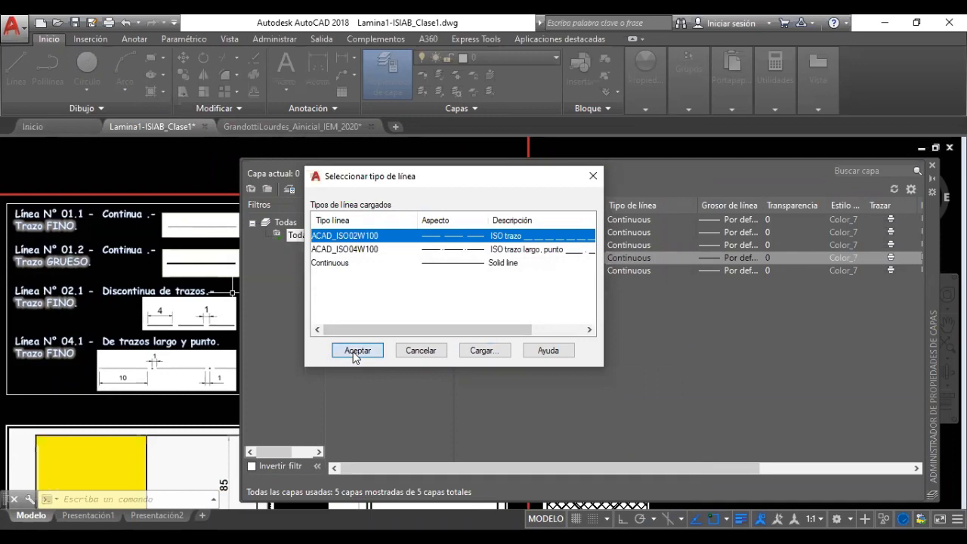
left_click(353, 351)
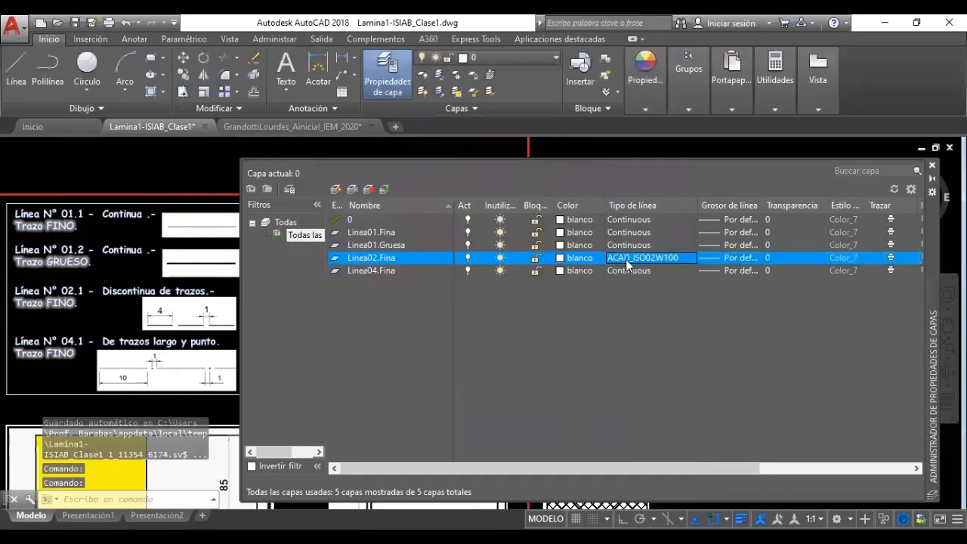
Recheck Linea02.Fina's linetype, keeping ACAD_ISO02W100
left_click(628, 259)
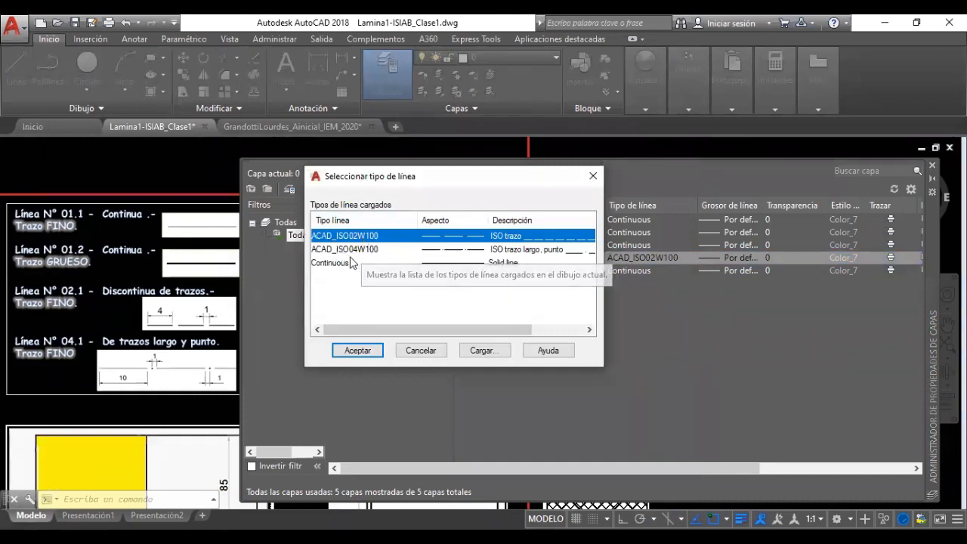
left_click_drag(363, 180, 401, 282)
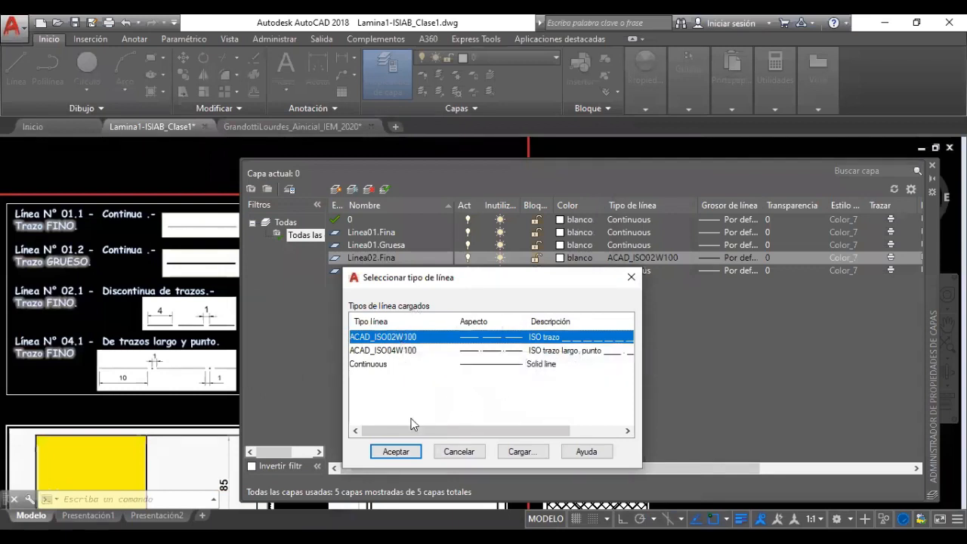
left_click(397, 452)
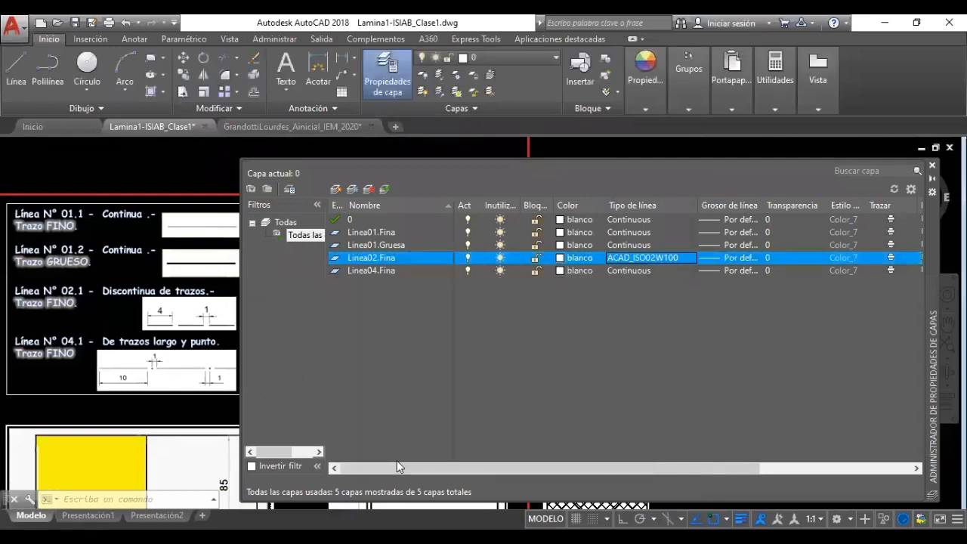
Assign the ACAD_ISO04W100 linetype to layer Linea04.Fina
left_click(621, 272)
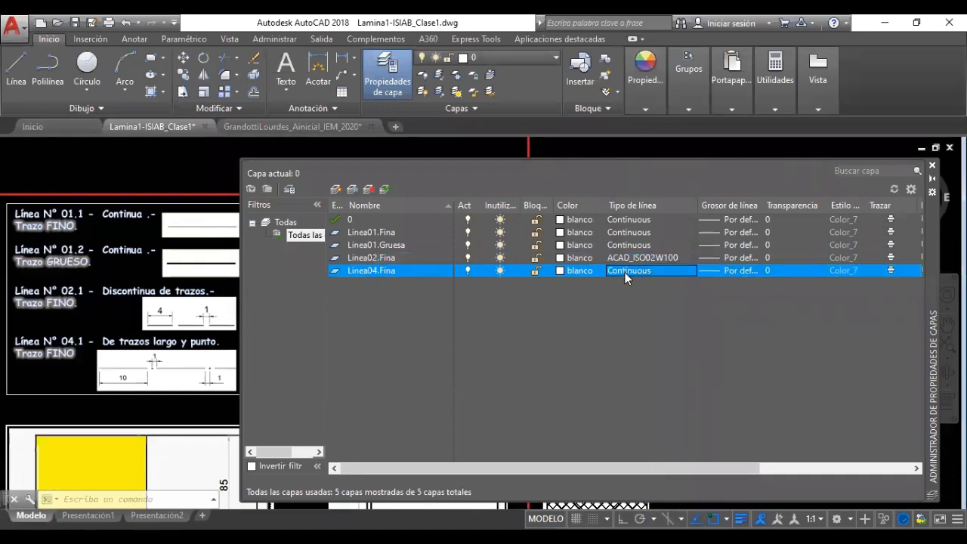
left_click(400, 350)
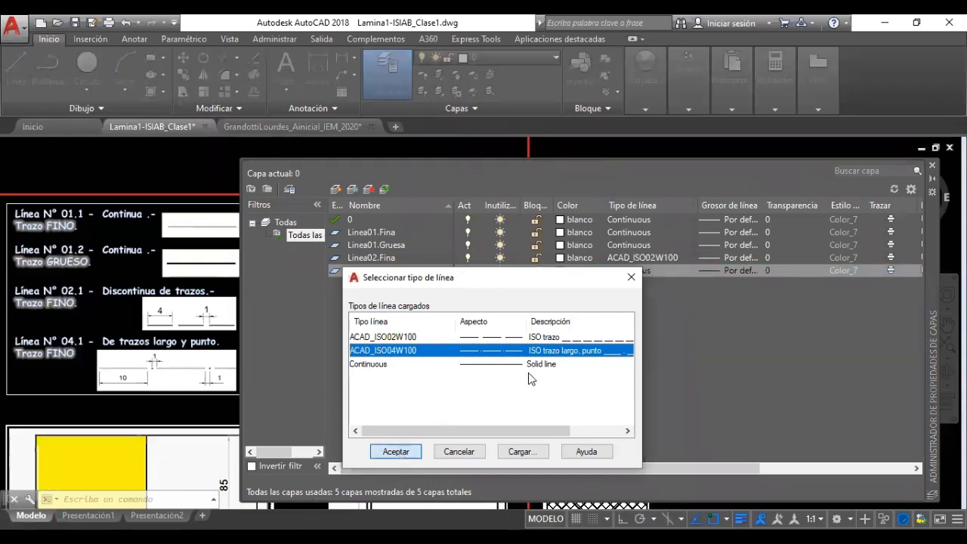
key("Return")
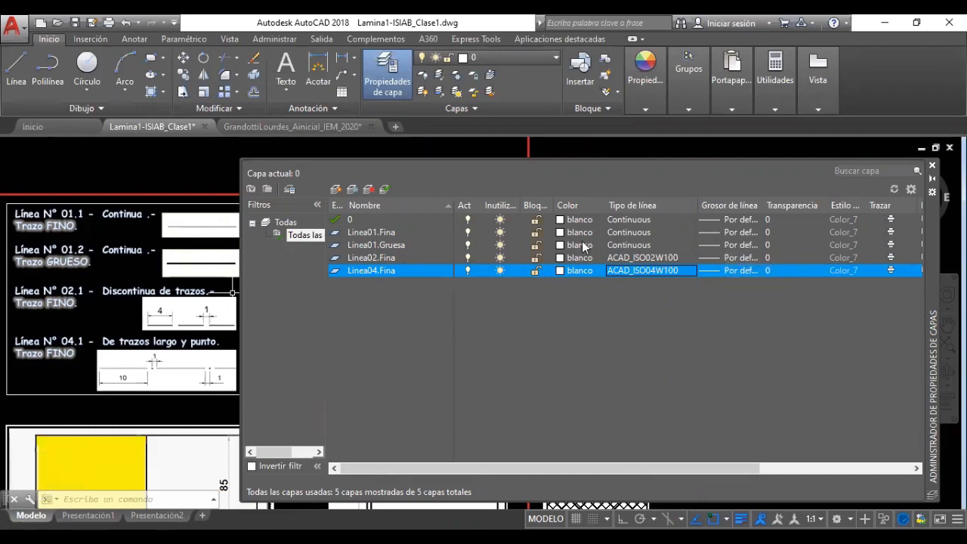
Set layer Linea01.Fina's lineweight to 0.20 mm
left_click(730, 232)
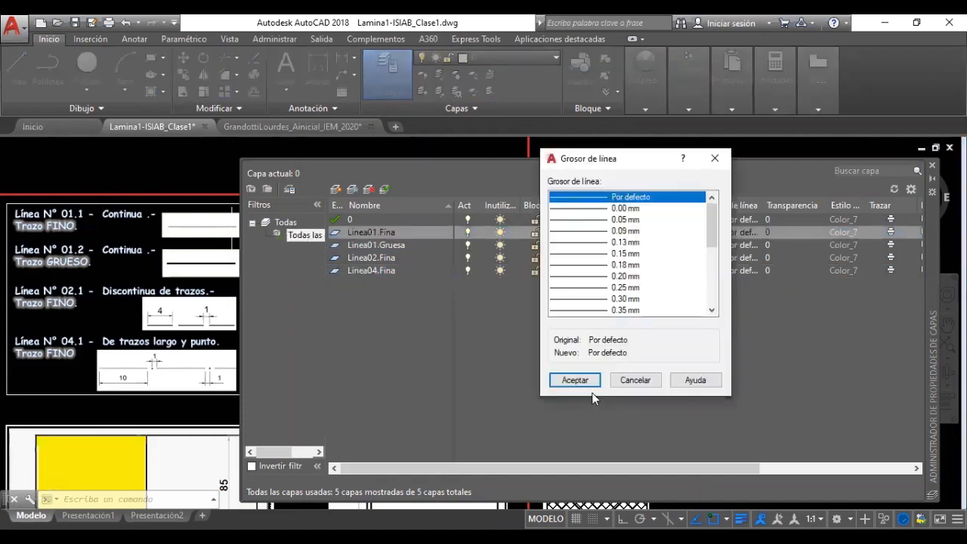
left_click(603, 278)
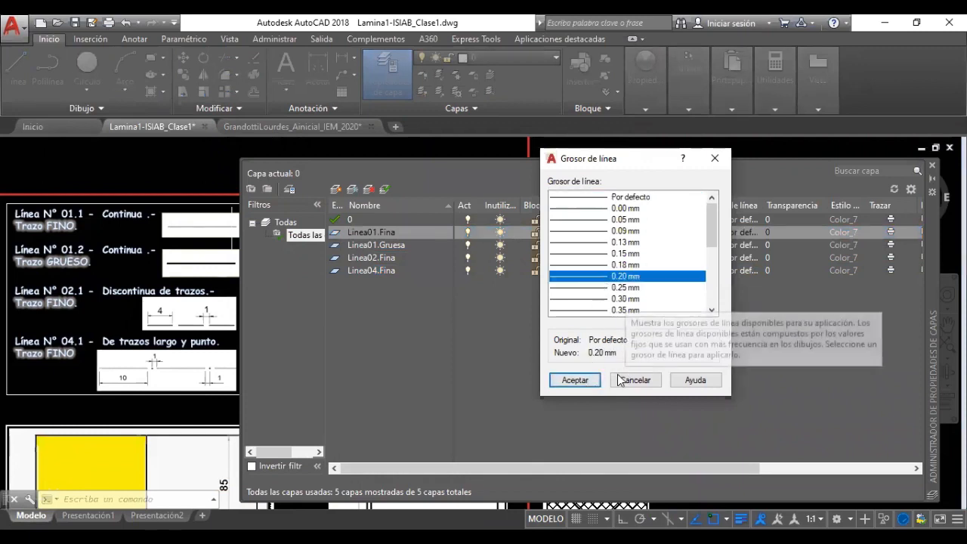
left_click(593, 383)
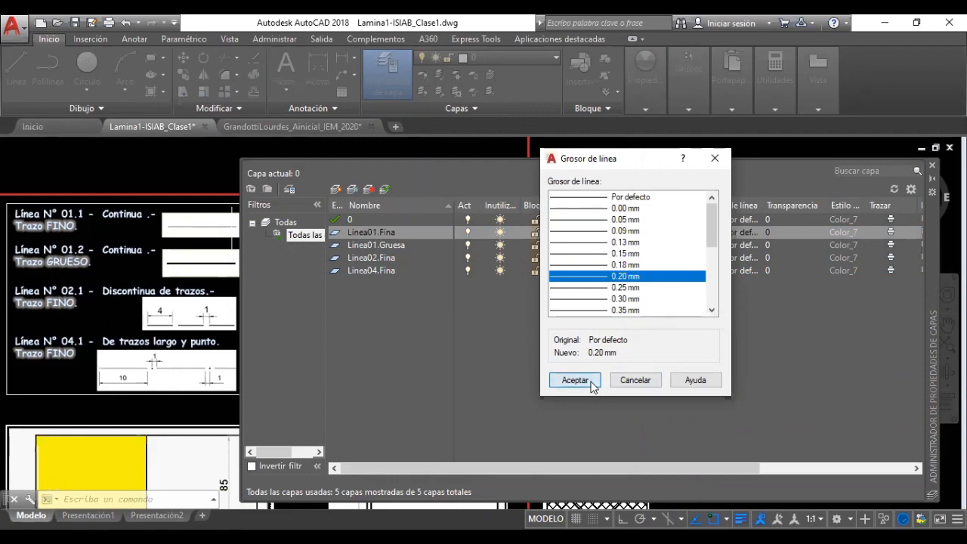
left_click(593, 383)
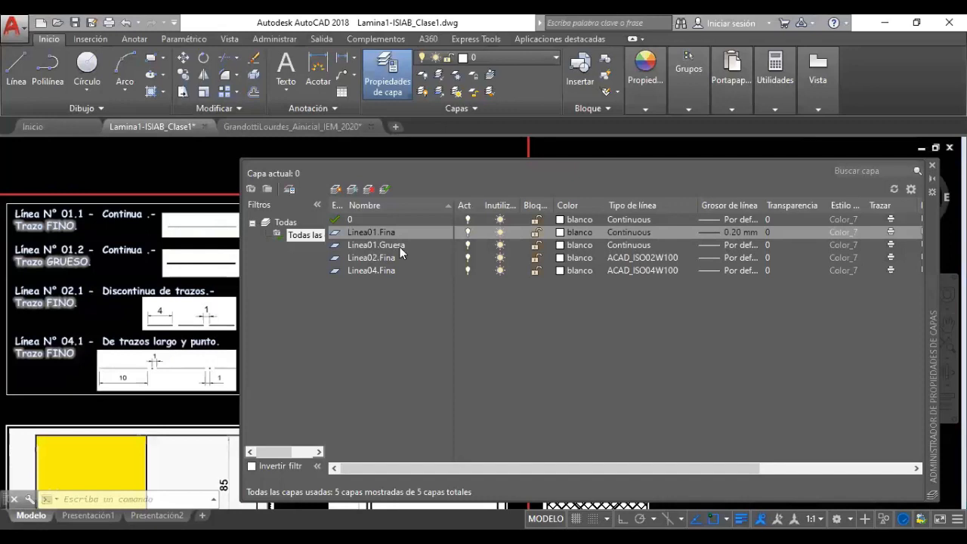
Set layer Linea01.Gruesa's lineweight to 0.70 mm
left_click(739, 245)
left_click_drag(714, 245, 716, 272)
left_click(625, 290)
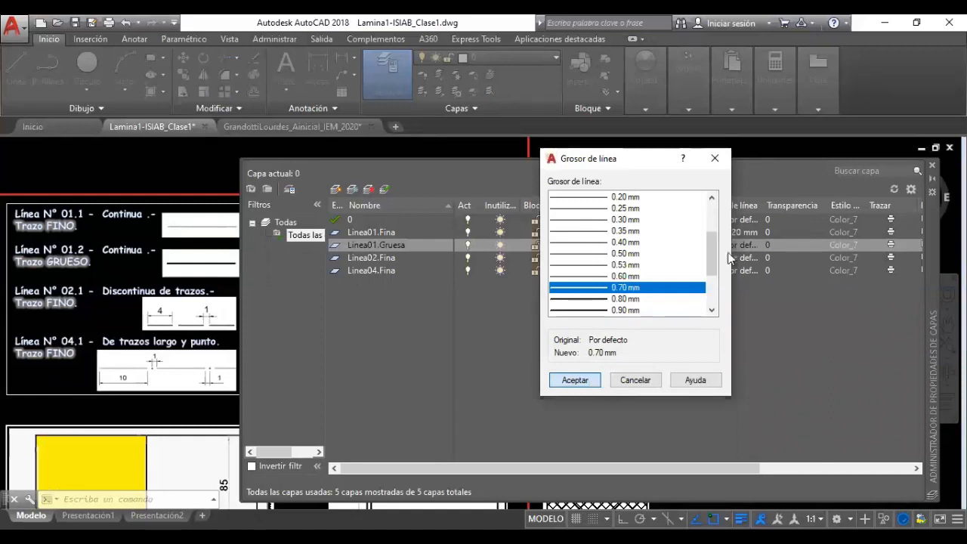
left_click(591, 381)
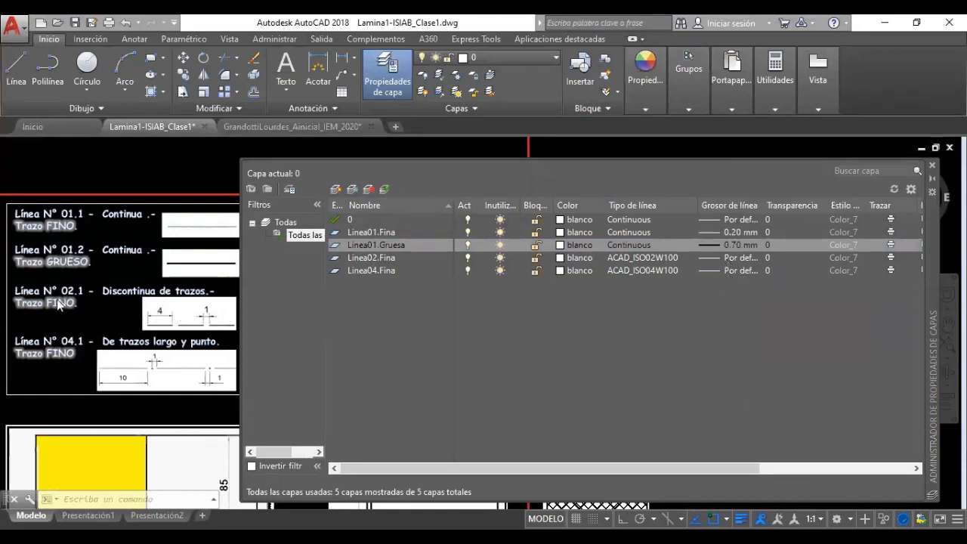
Set layers Linea02.Fina and Linea04.Fina to a 0.20 mm lineweight
left_click(738, 257)
left_click(604, 277)
left_click(588, 378)
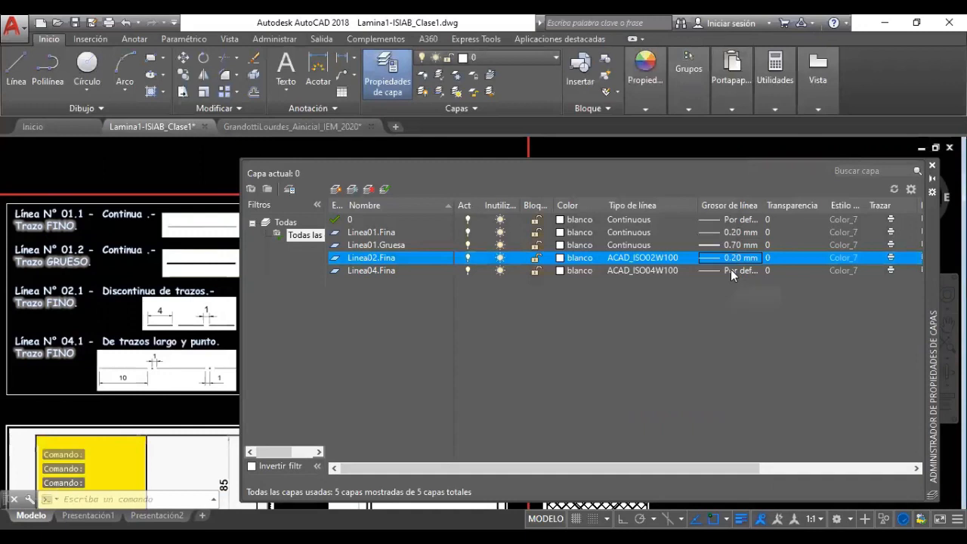
left_click(731, 269)
left_click(592, 276)
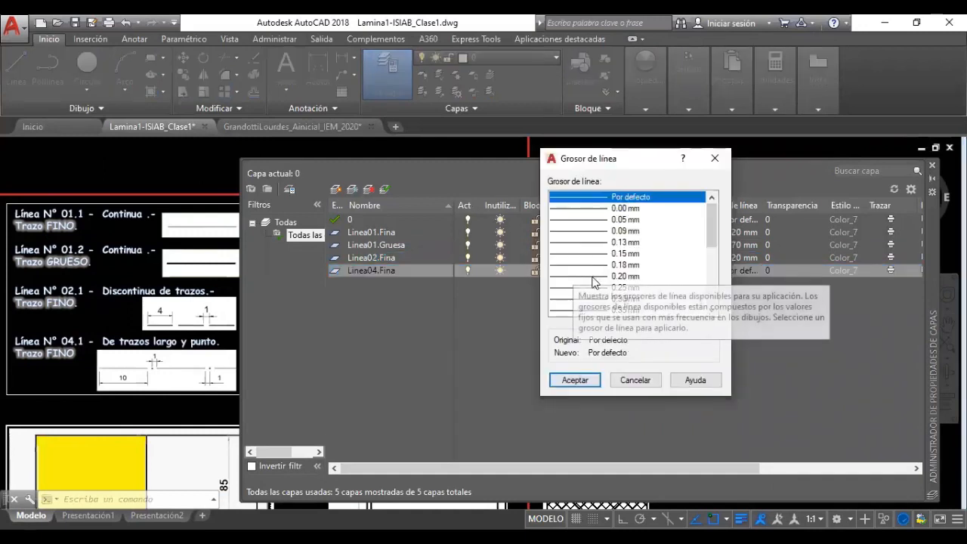
left_click(582, 379)
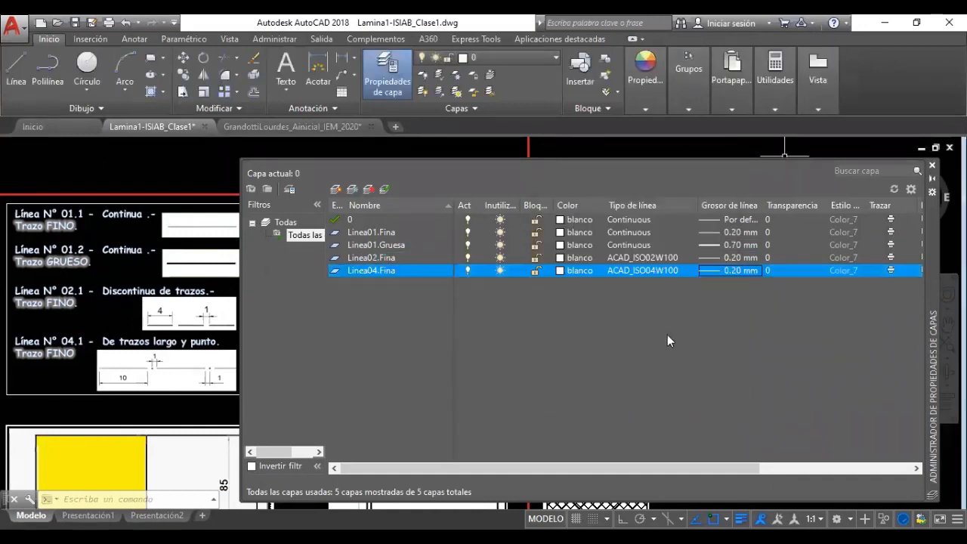
Recheck Linea01.Gruesa's lineweight, keeping 0.70 mm
left_click(736, 247)
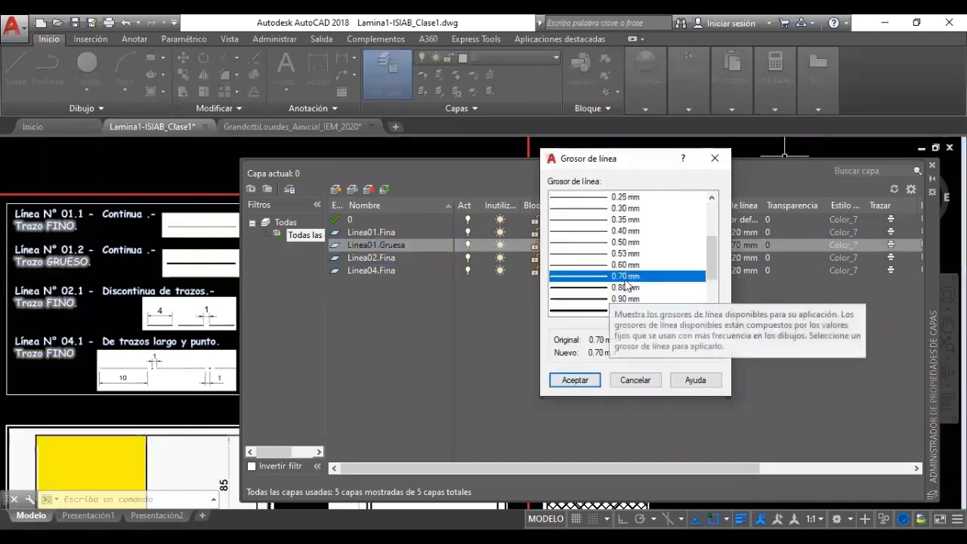
left_click(575, 384)
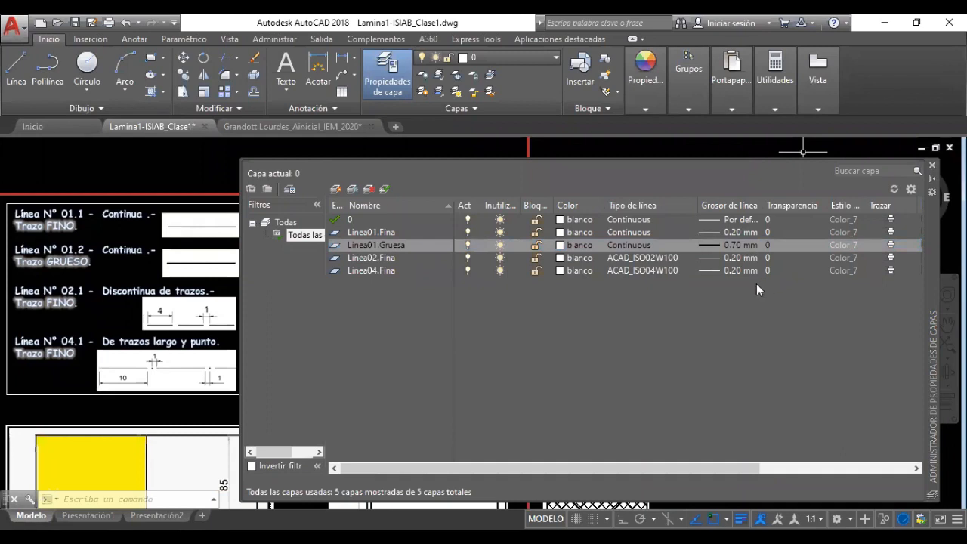
left_click(768, 246)
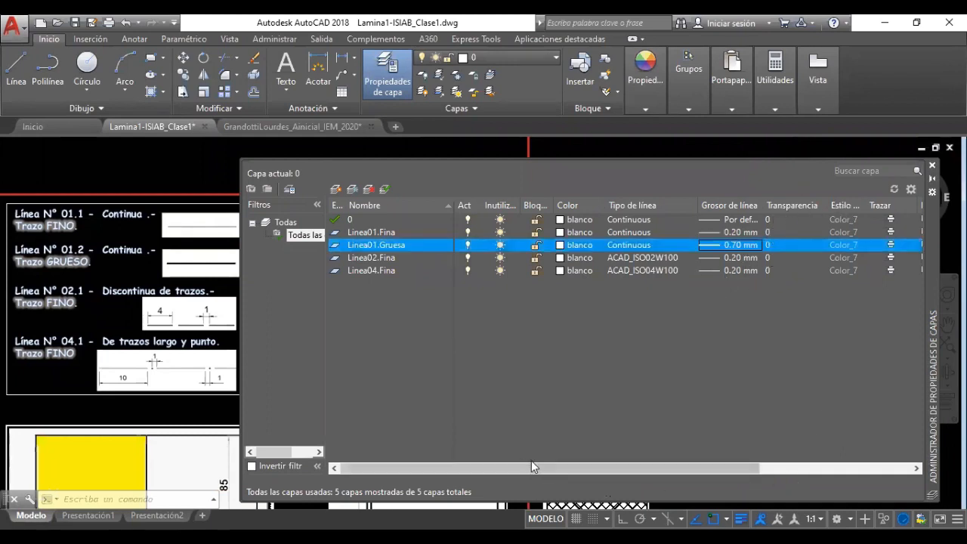
Scroll the layer list sideways until the Trazar and Descripción columns are visible
left_click_drag(531, 468, 637, 467)
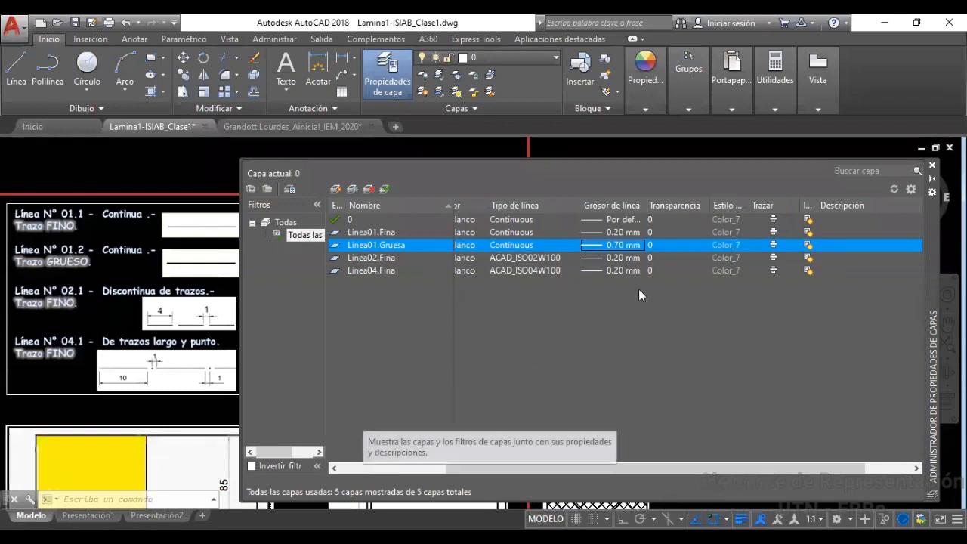
left_click_drag(579, 469, 450, 482)
left_click_drag(535, 471, 687, 442)
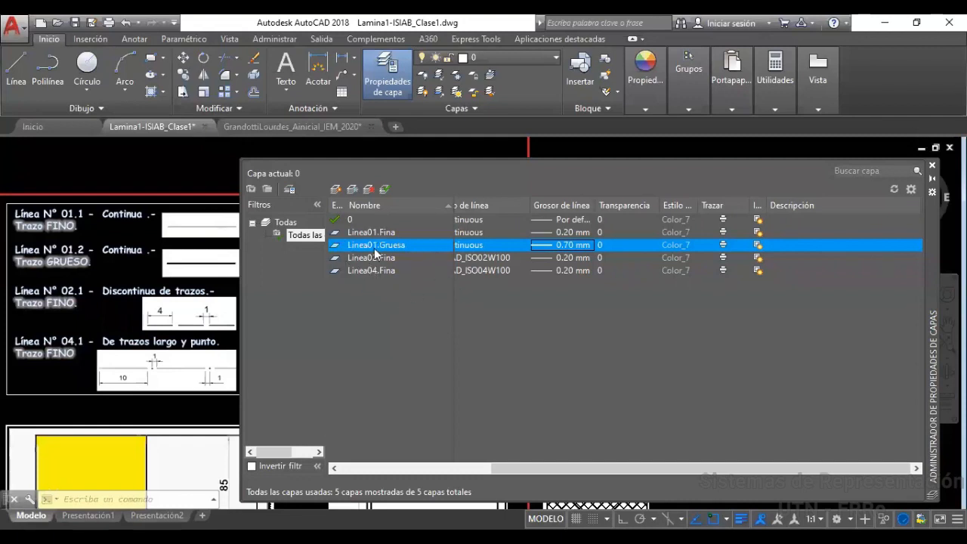
left_click(724, 257)
left_click(725, 271)
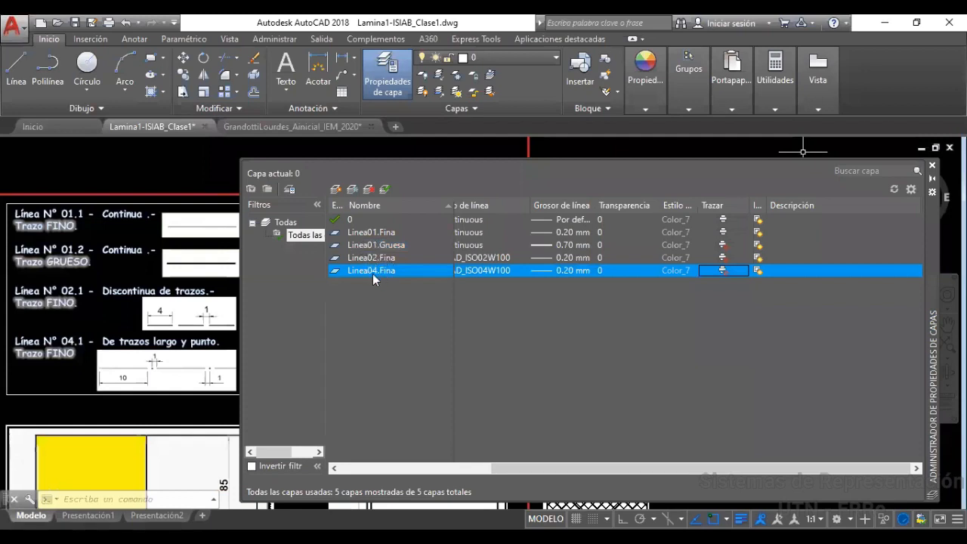
left_click(721, 247)
left_click(723, 259)
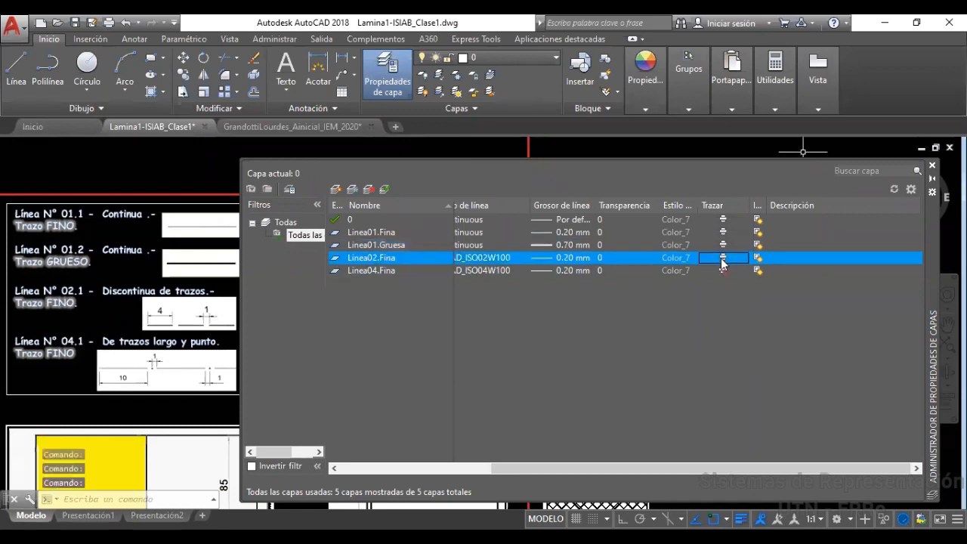
left_click(722, 271)
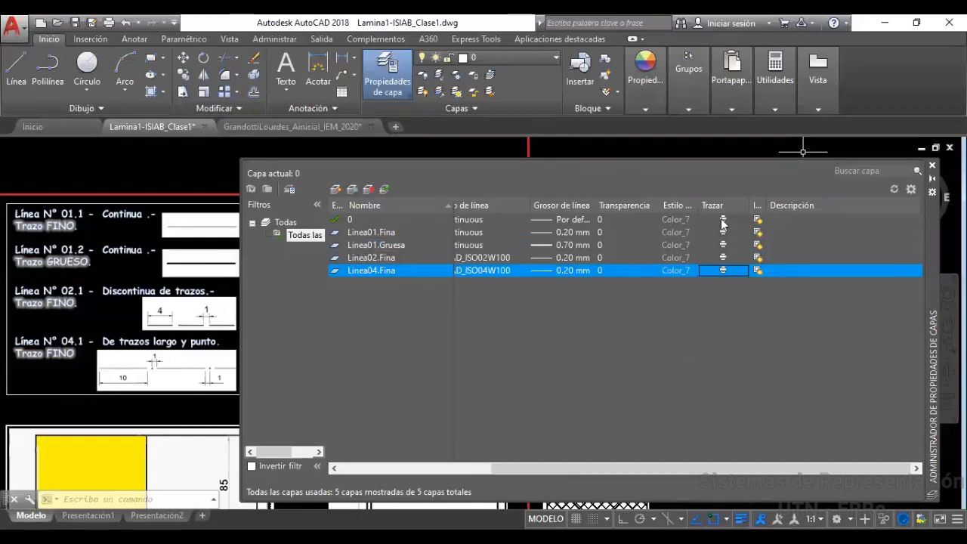
left_click(726, 269)
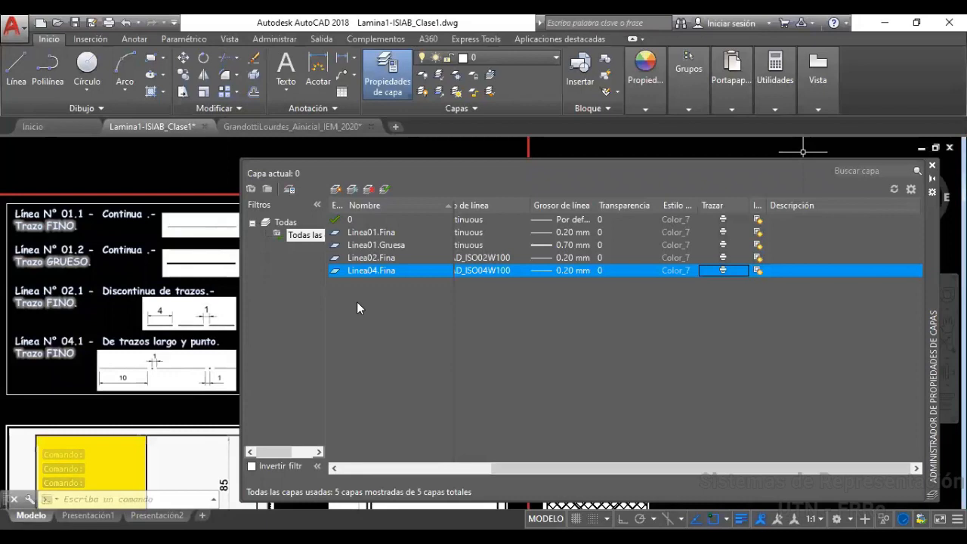
Create new layers named Formato and Texto in the Layer Properties Manager
left_click(337, 190)
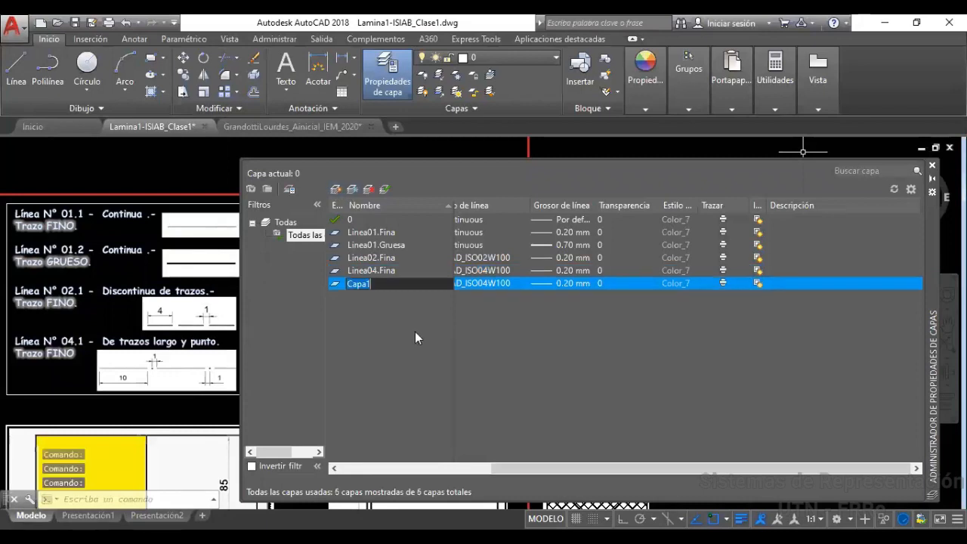
type("Format")
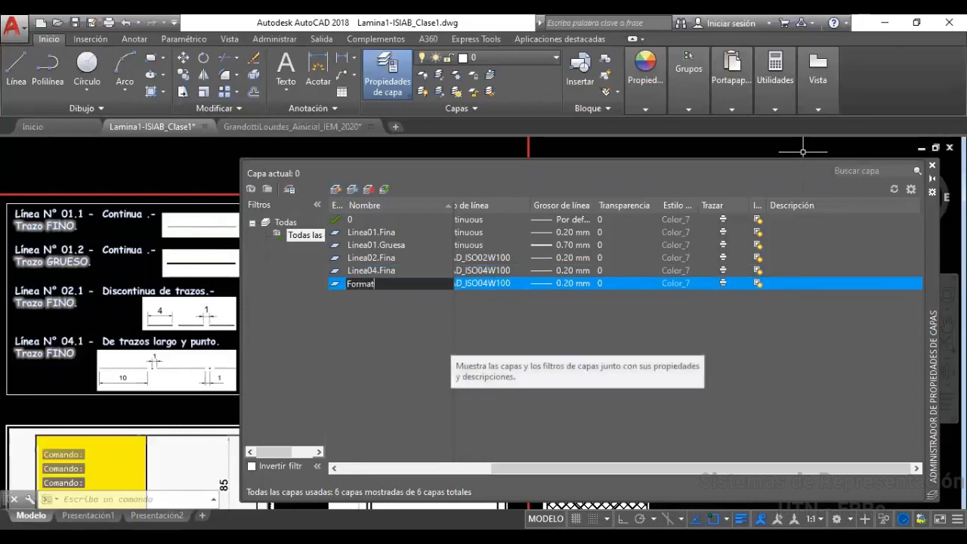
type("o")
key("Return")
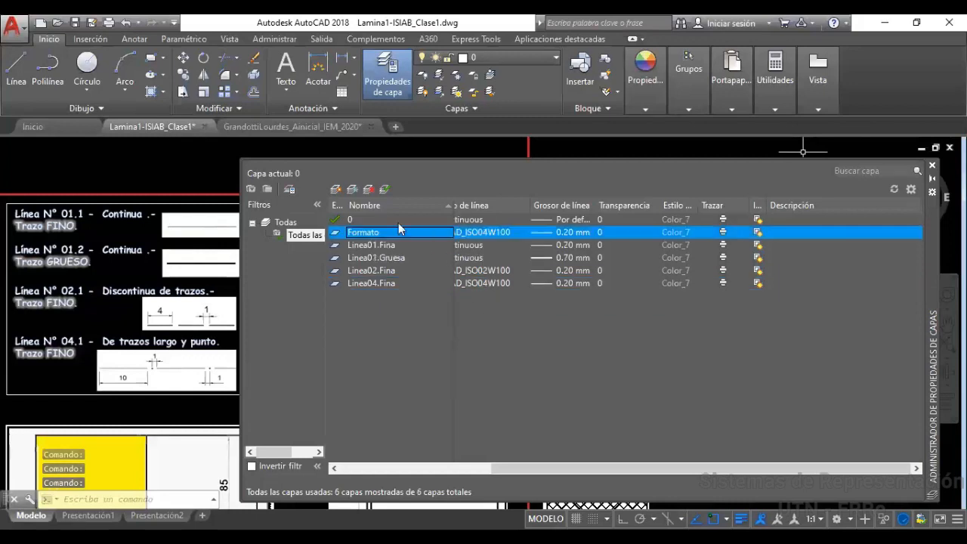
left_click(336, 190)
type("Te")
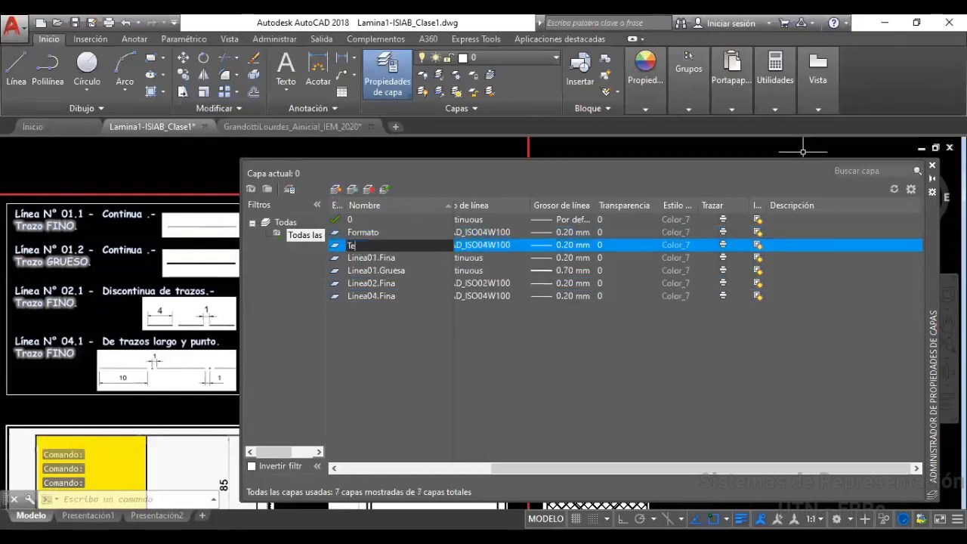
type("xto")
key("Return")
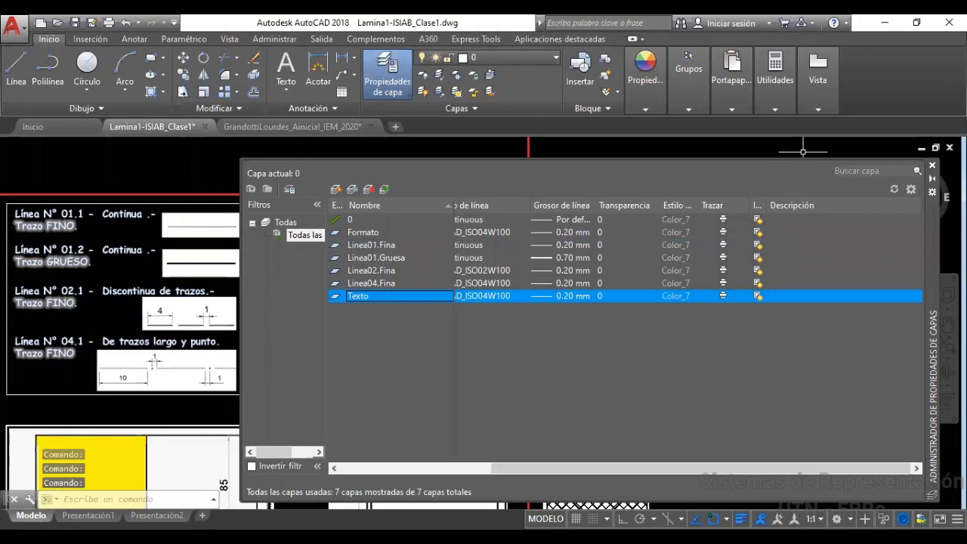
left_click_drag(505, 468, 422, 474)
left_click(422, 474)
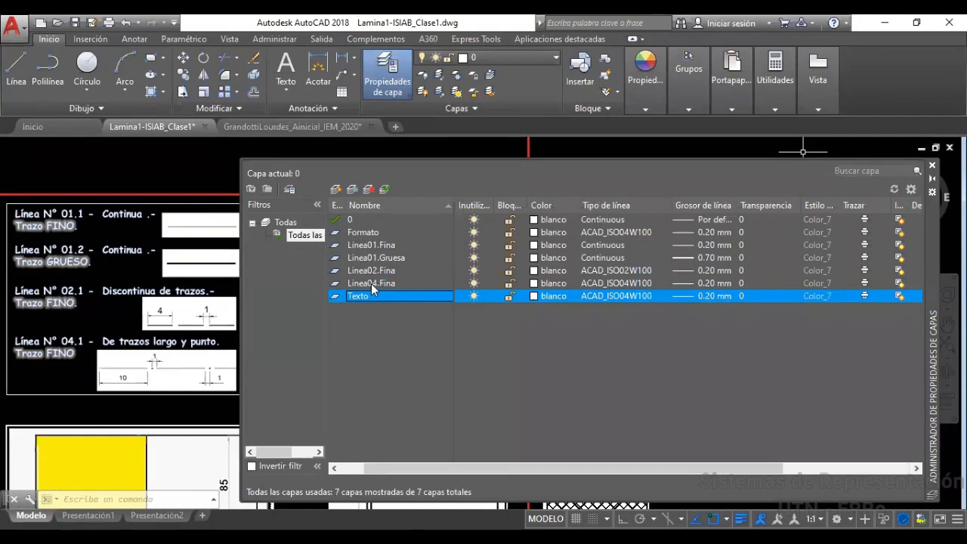
Set Formato and Texto linetypes to Continuous, leaving Linea04.Fina on ACAD_ISO04W100
left_click(606, 282)
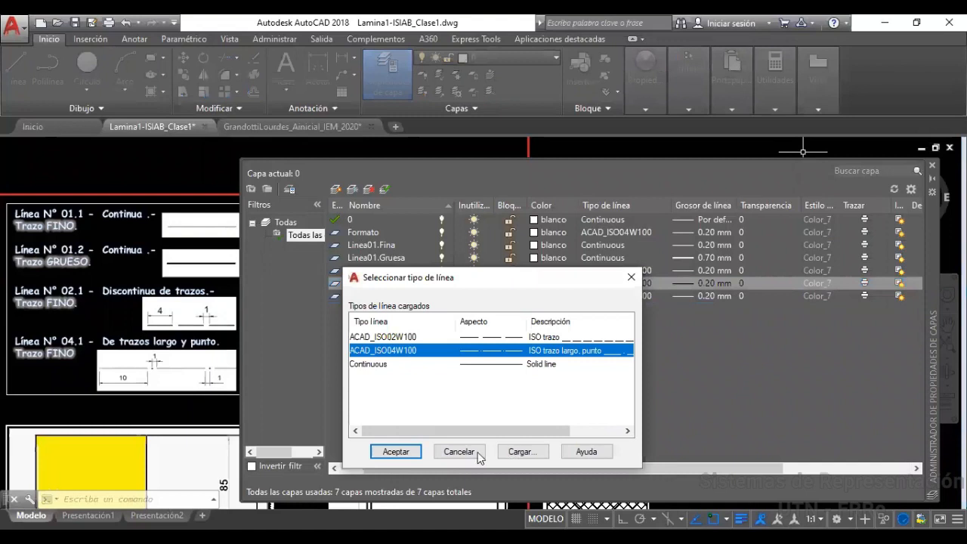
left_click(396, 451)
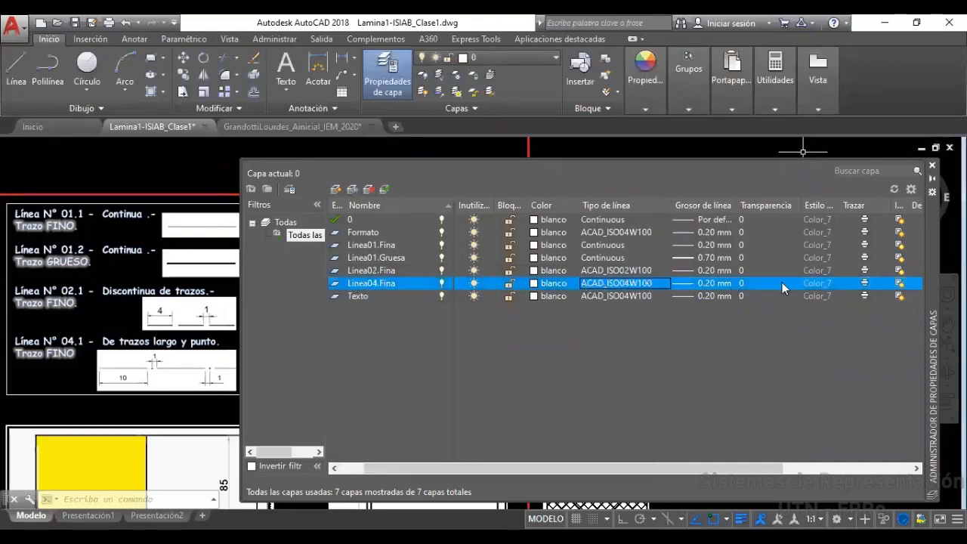
left_click(608, 234)
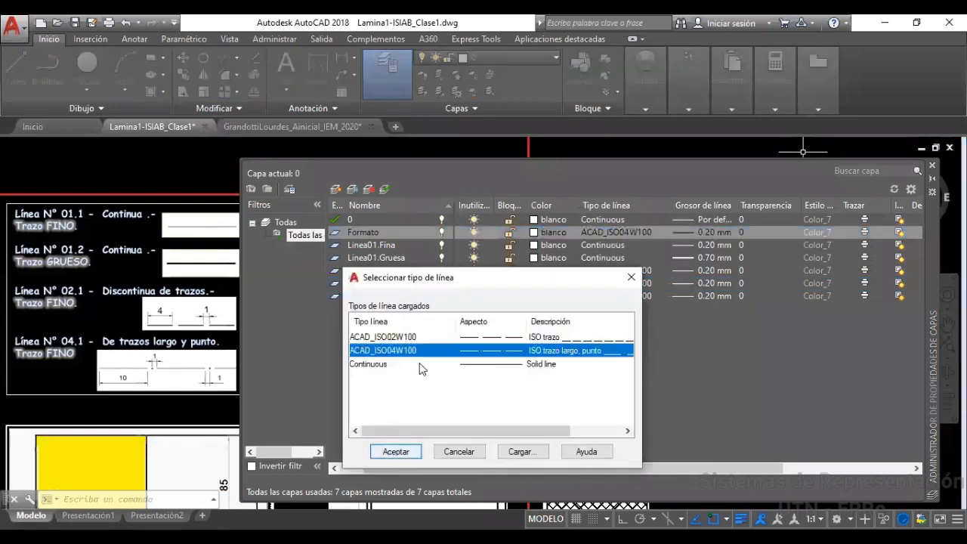
left_click(384, 366)
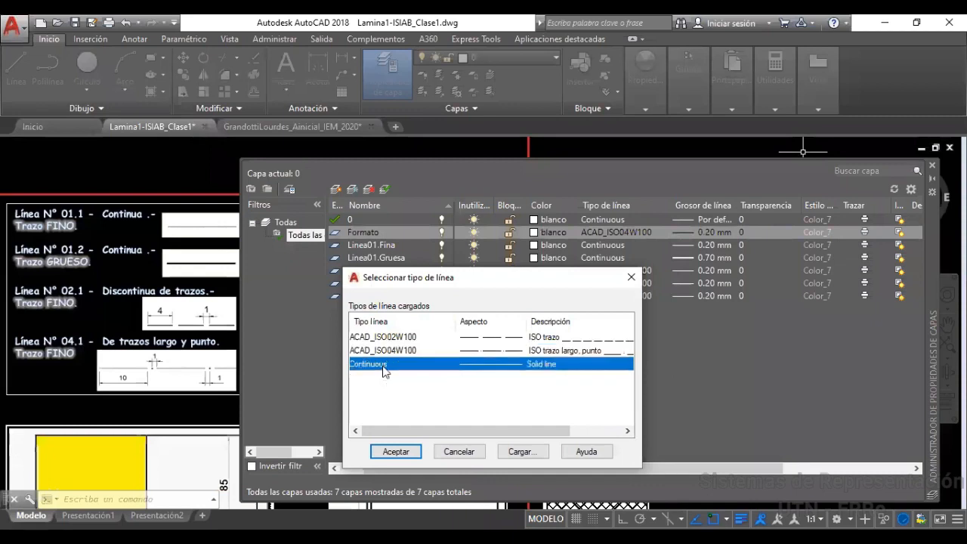
left_click(394, 452)
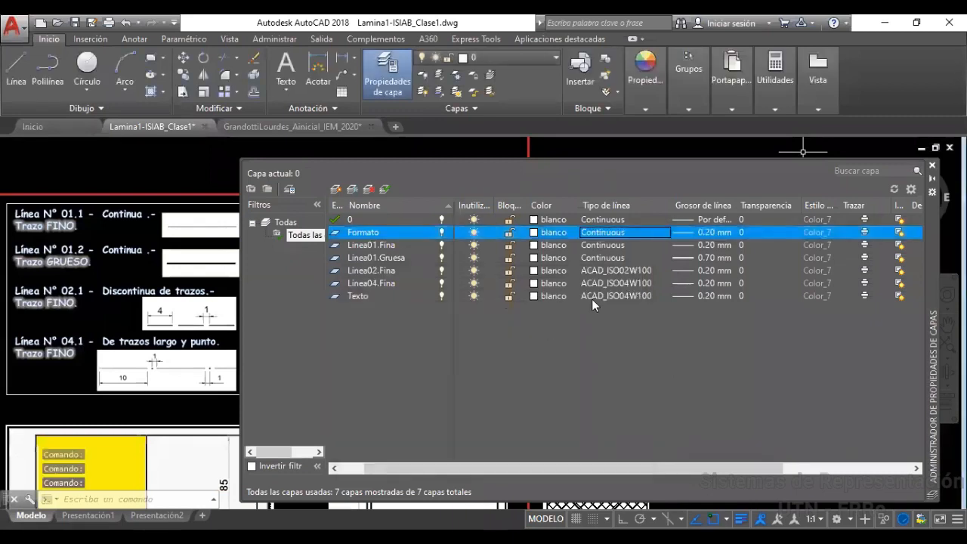
left_click(594, 297)
left_click(378, 365)
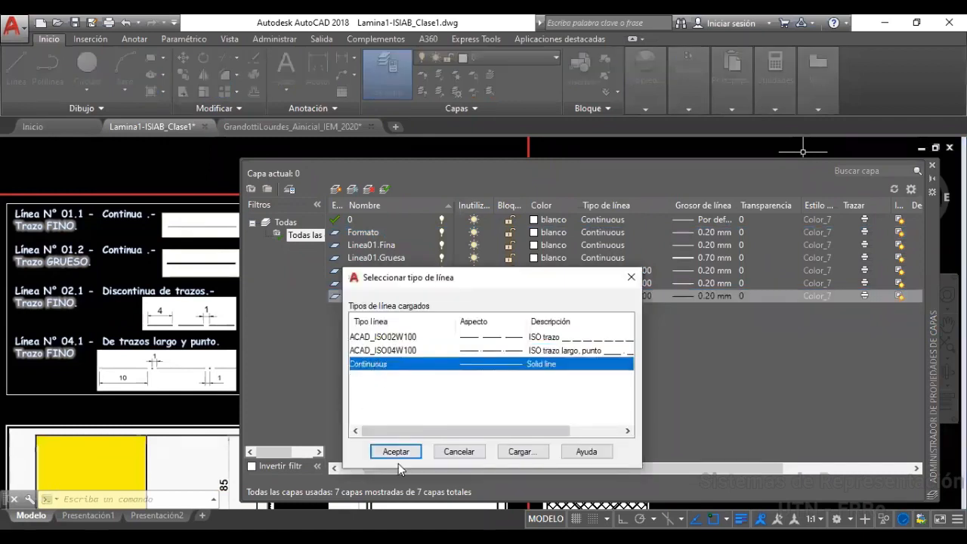
key("Return")
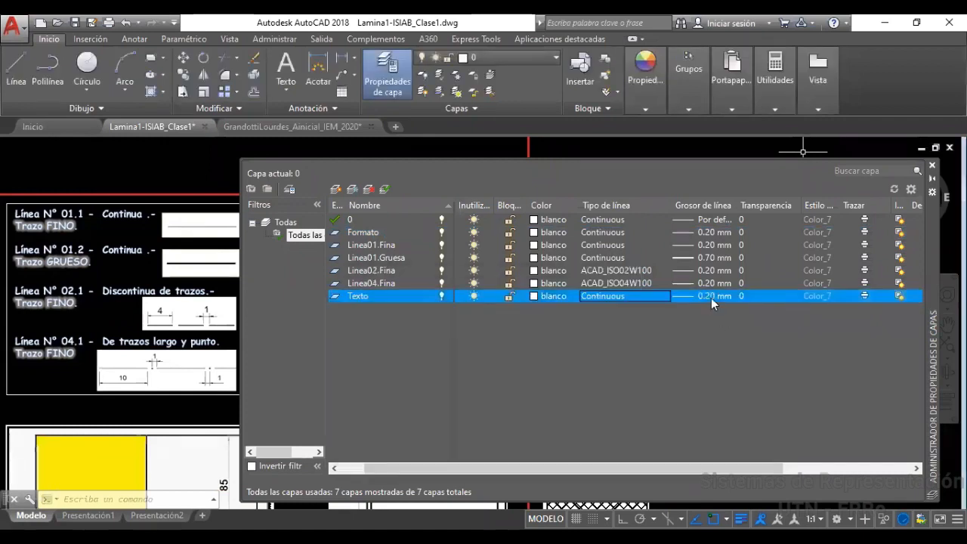
Give Texto the default lineweight and Formato a 0.70 mm lineweight
left_click(712, 296)
left_click(613, 198)
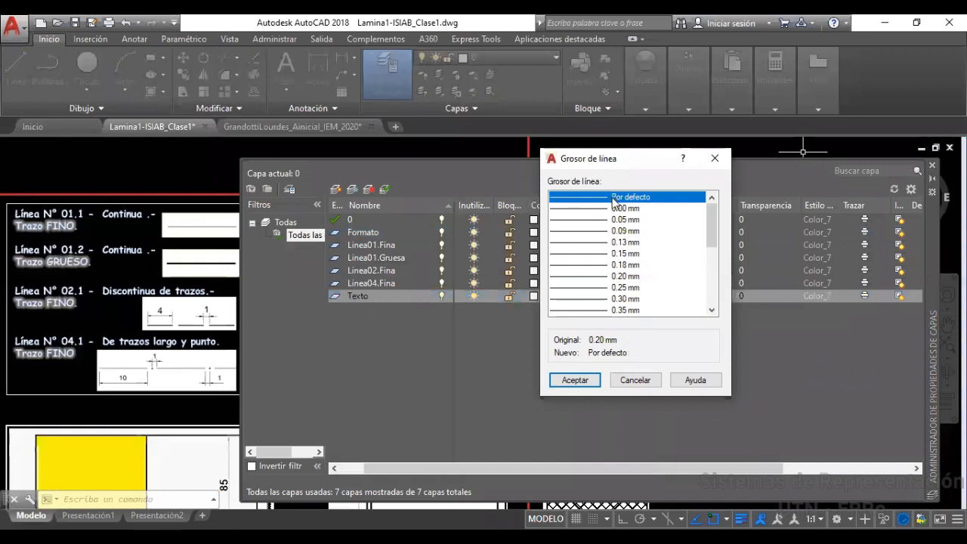
left_click(583, 382)
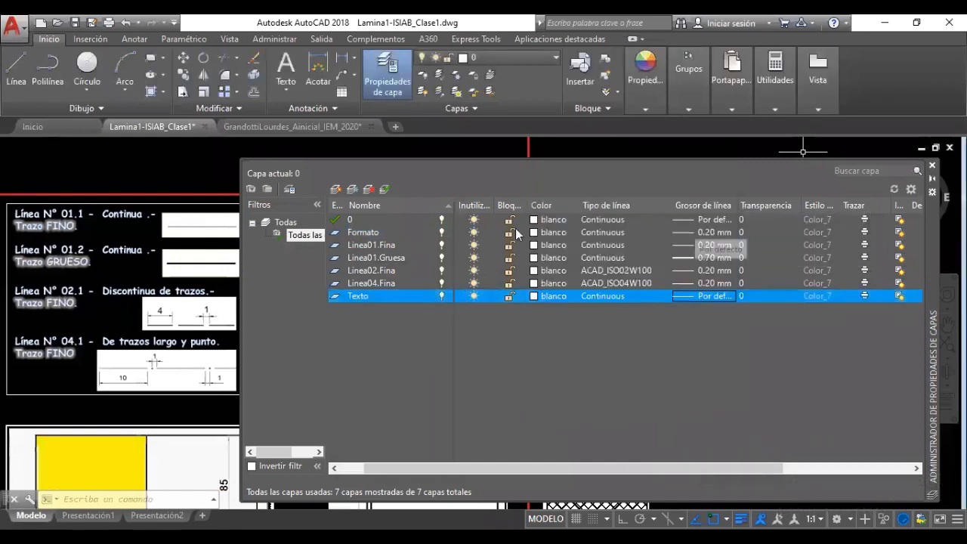
left_click(700, 232)
scroll(646, 282, "down", 1)
scroll(644, 295, "down", 1)
left_click(627, 298)
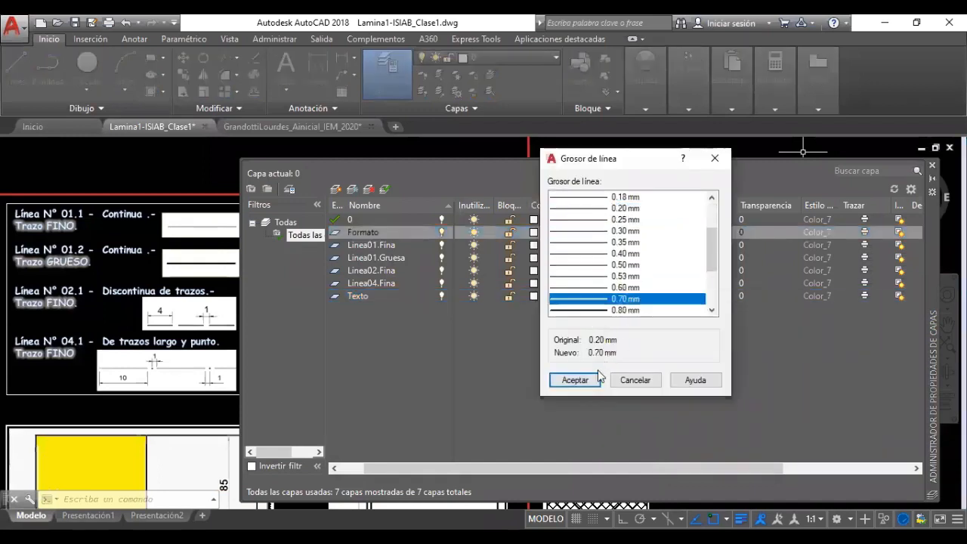
left_click(576, 381)
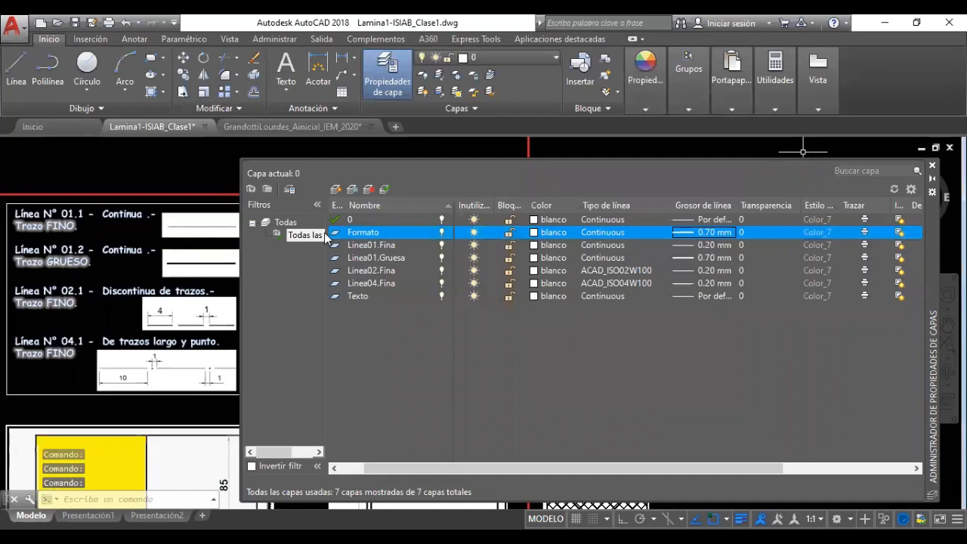
Close the Layer Properties Manager and pan until the full Temas a desarrollar box shows
left_click(932, 165)
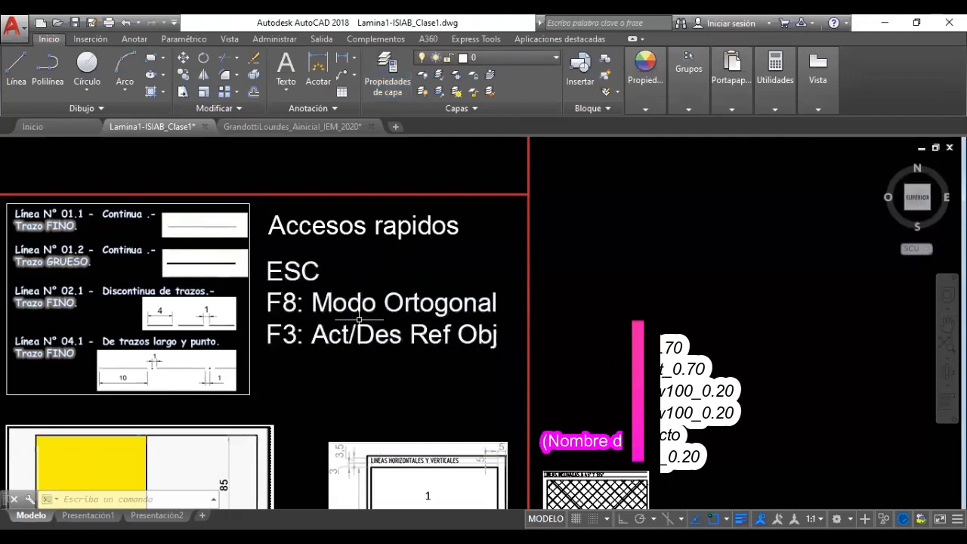
middle_click_drag(396, 334, 534, 333)
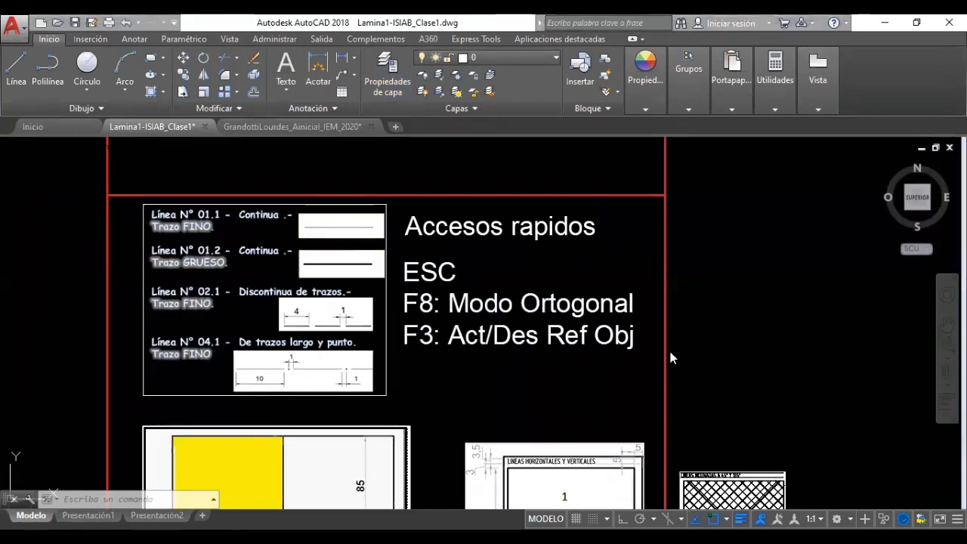
scroll(707, 290, "down", 2)
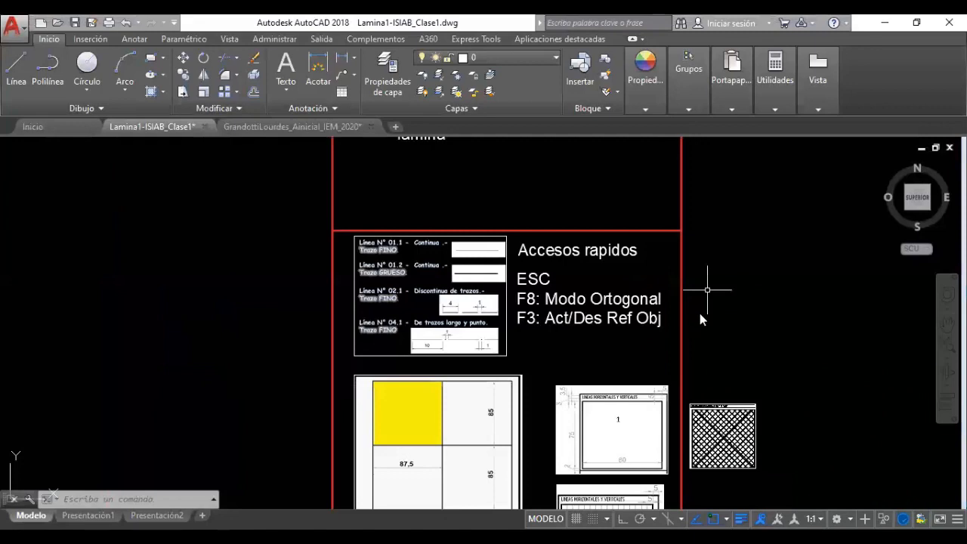
mouse_move(518, 190)
middle_mouse_down()
mouse_move(500, 304)
mouse_move(491, 286)
middle_mouse_up()
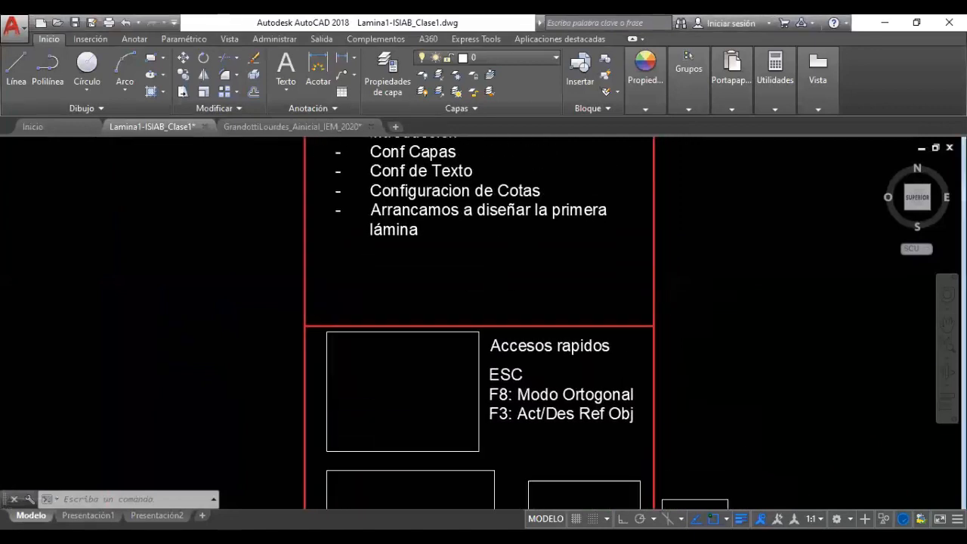
middle_click_drag(476, 240, 480, 296)
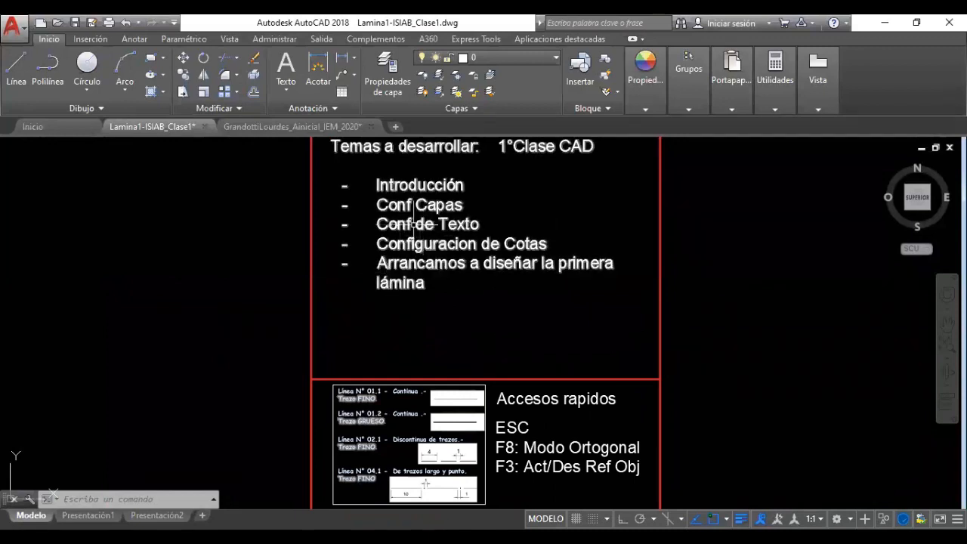
middle_click_drag(480, 353, 488, 238)
mouse_move(507, 385)
middle_mouse_down()
mouse_move(530, 230)
mouse_move(522, 287)
mouse_move(557, 401)
middle_mouse_up()
mouse_move(554, 308)
middle_mouse_down()
mouse_move(539, 318)
mouse_move(537, 398)
middle_mouse_up()
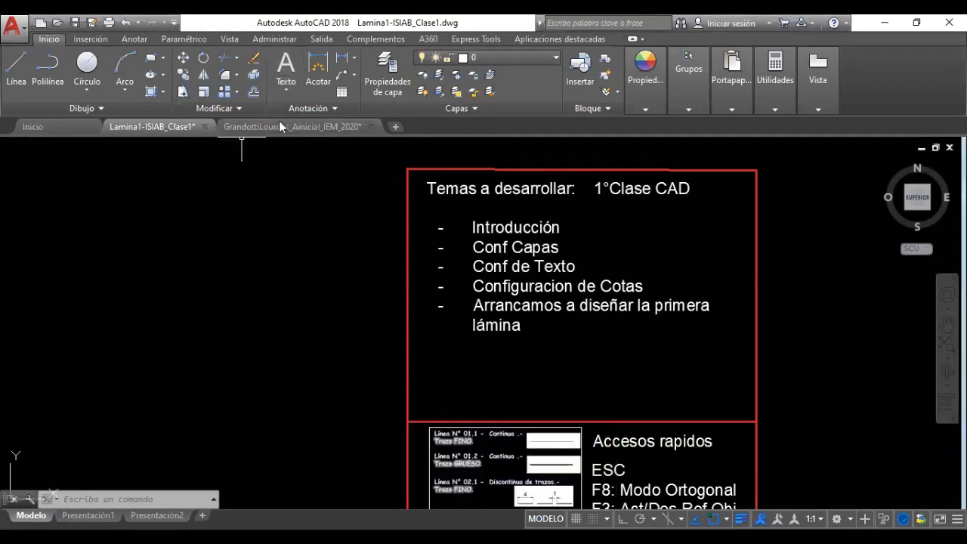
Create an MTEXT block at top left with placeholder lines starting 'isjdo gij sd'
left_click(285, 72)
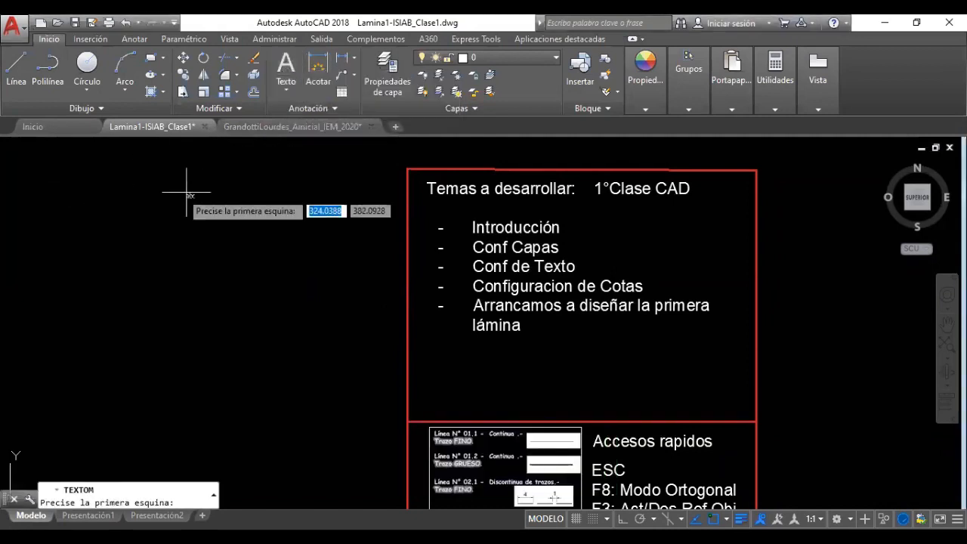
left_click(58, 176)
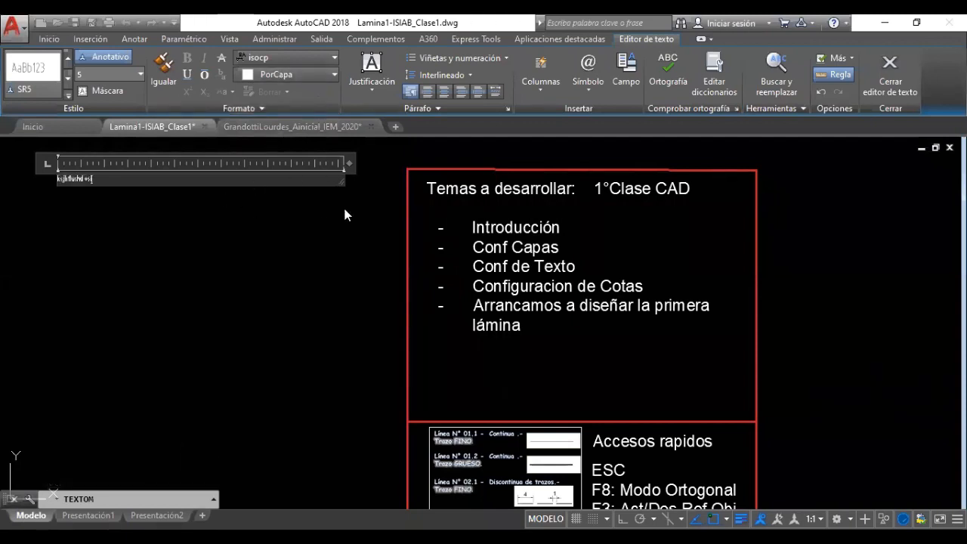
type("isjdo gij sd")
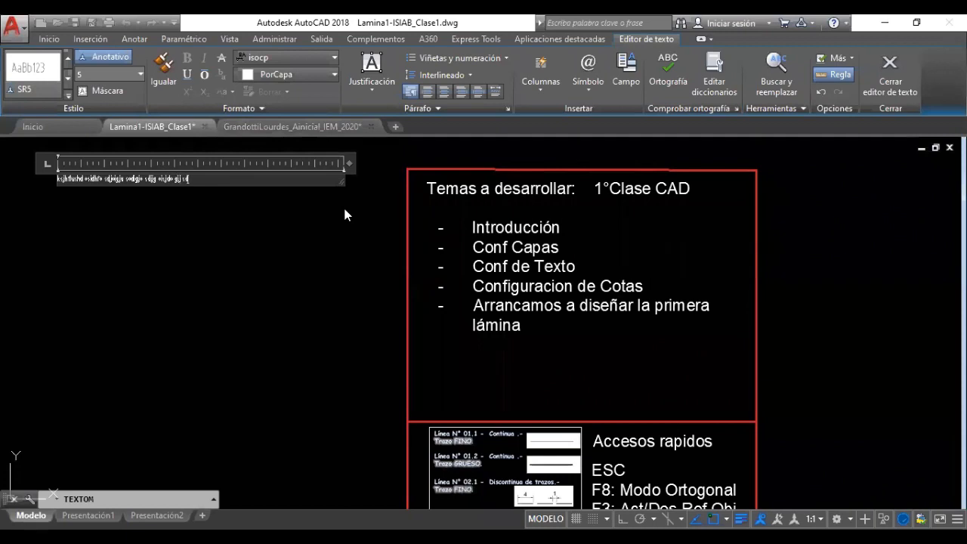
key("Return")
type("osidj oisjdg osidjg sdgosdo")
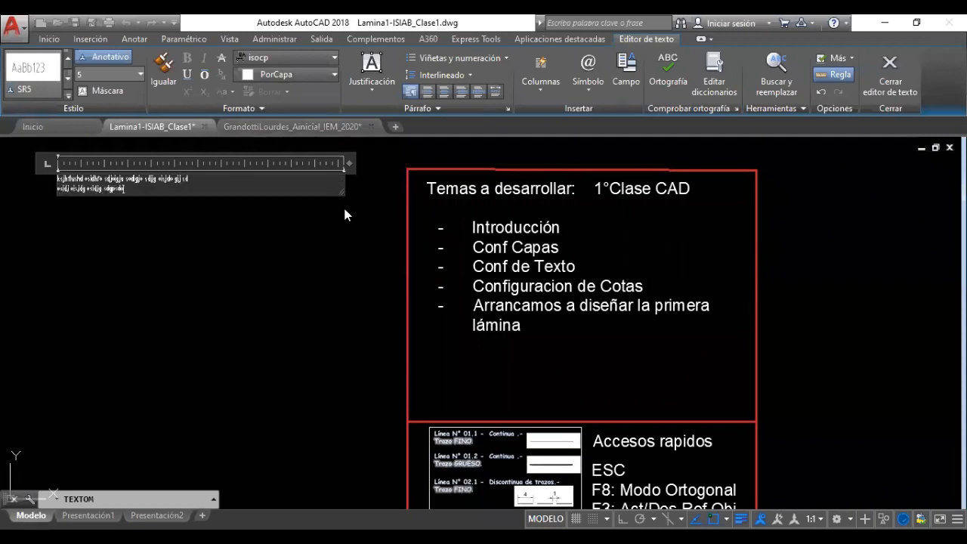
type("gj")
key("Return")
type("oisjd goisdu g")
key("Return")
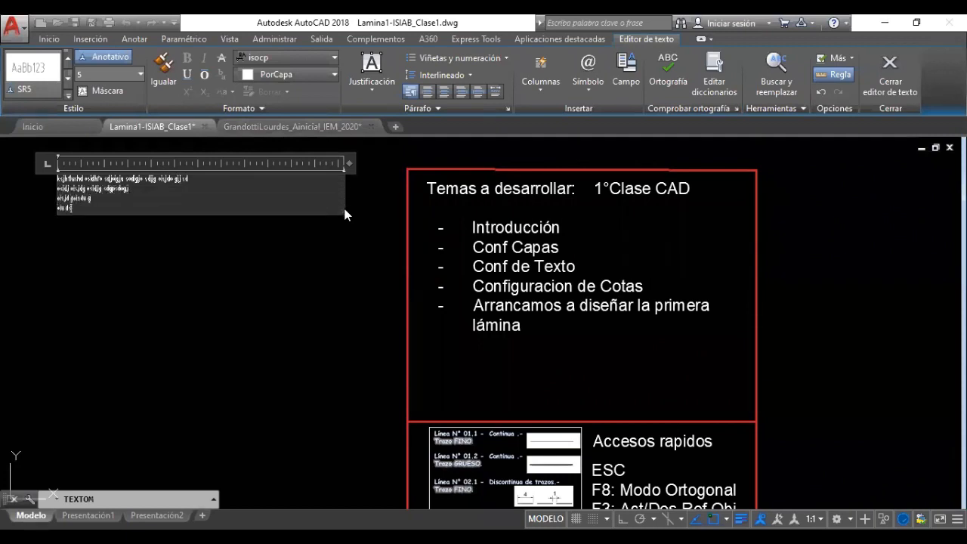
key("Return")
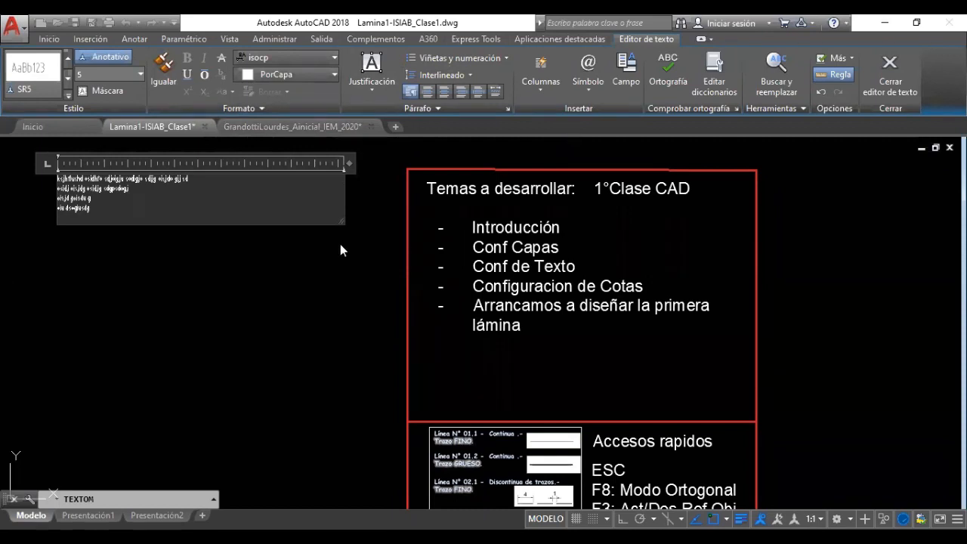
left_click(892, 75)
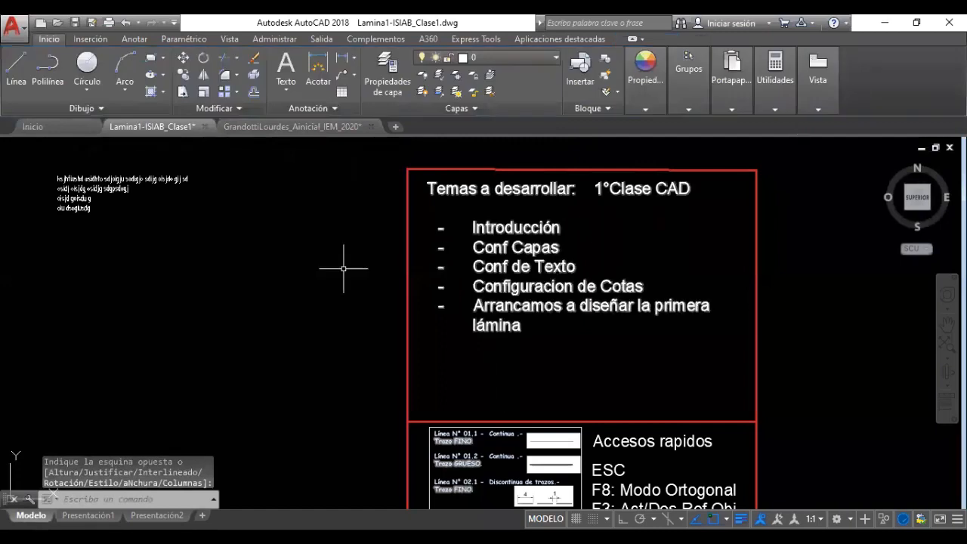
left_click(80, 189)
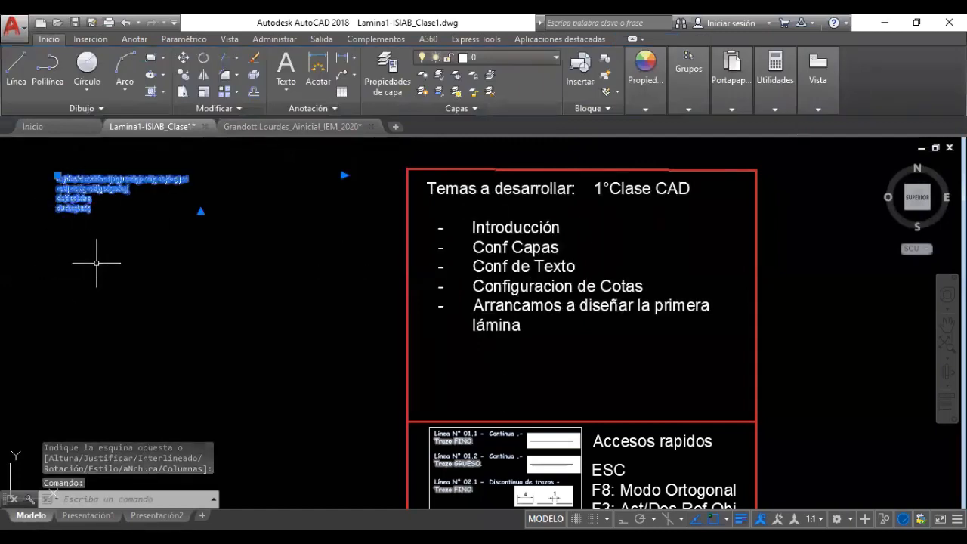
key("Escape")
key("Escape")
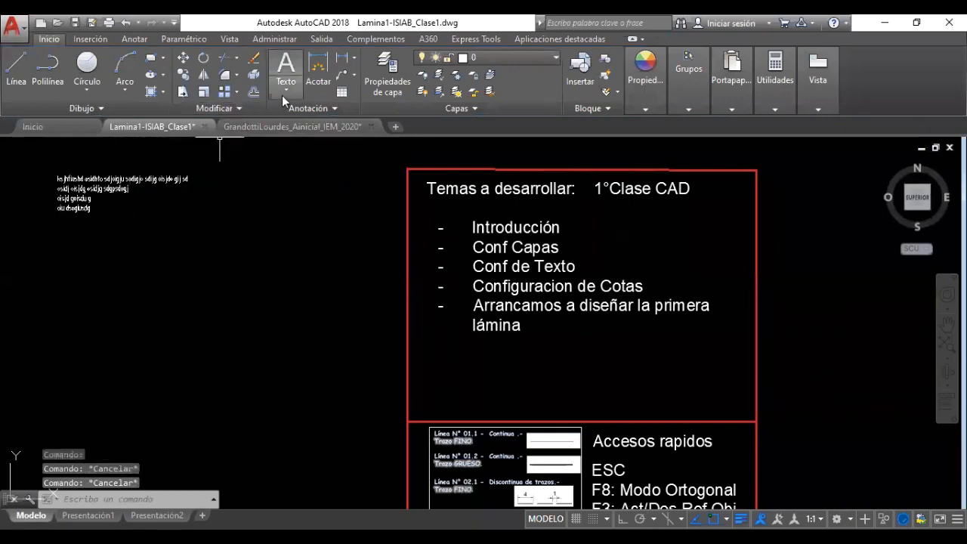
Add three lines of single-line placeholder text at zero rotation below the first block
left_click(281, 95)
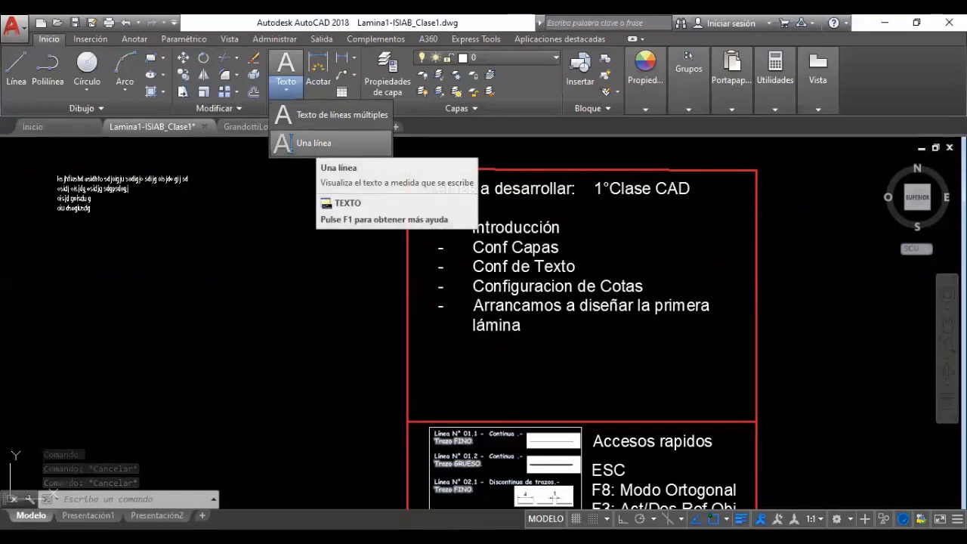
left_click(316, 145)
left_click(59, 264)
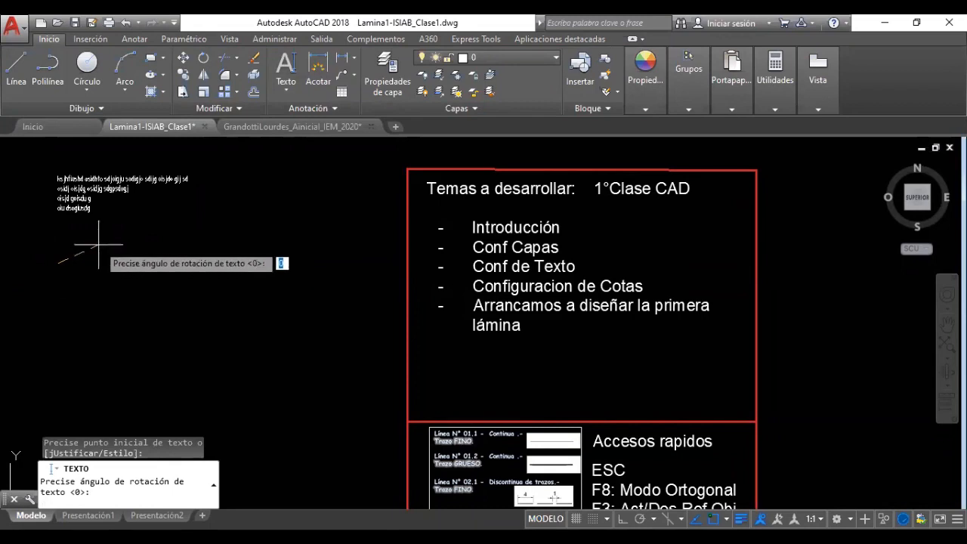
key("Return")
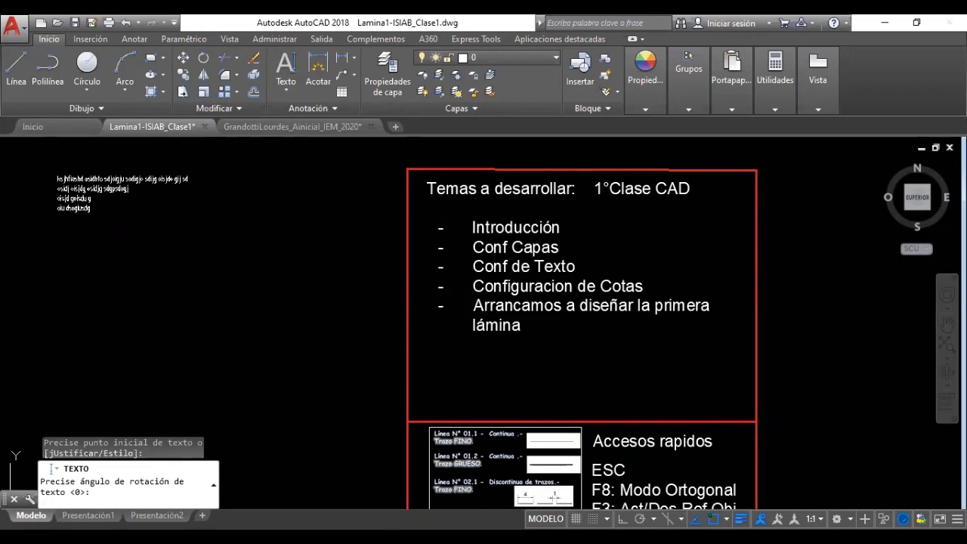
type("skjsdghfk shdihsdo ihfosd hgo")
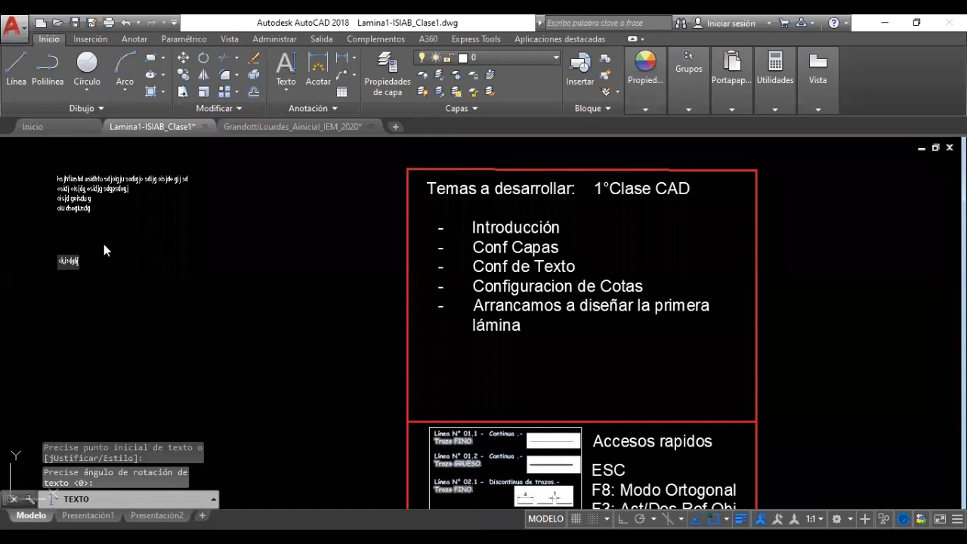
type("iodhgo ir dhg osidhg wgdslk")
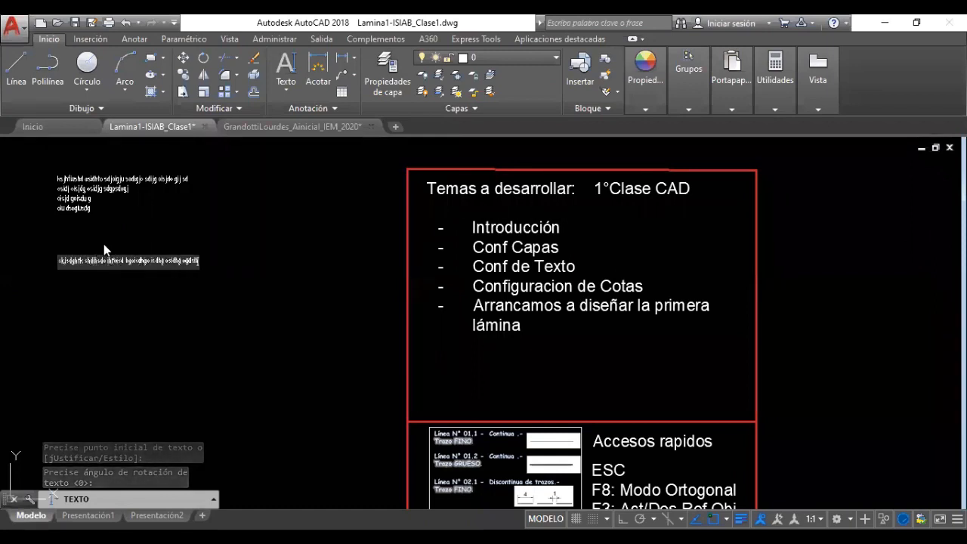
key("Return")
type("wishdgow ihsdiugh sidughs dlughs dgysd")
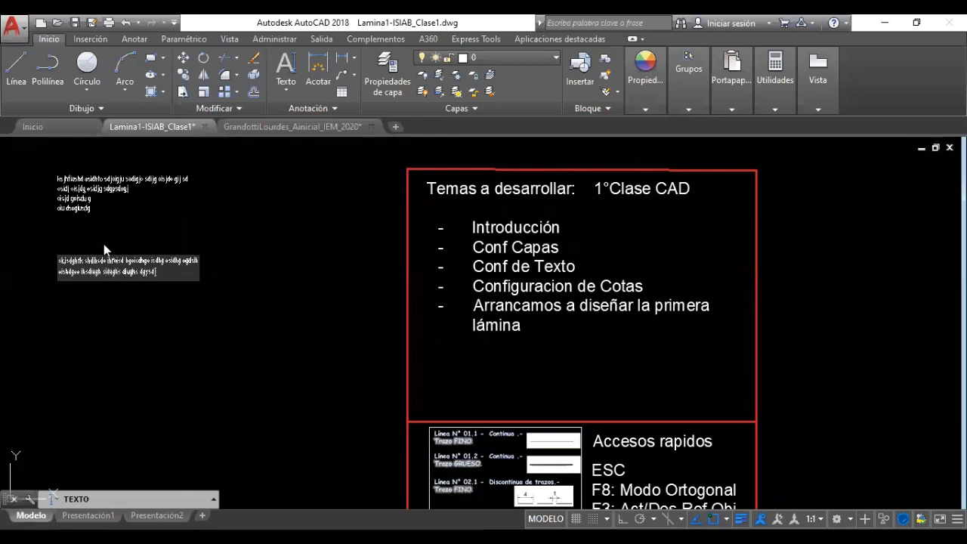
type(" gi")
key("Return")
type("wsidhg wisdhg wiwdgf")
key("Return")
key("Return")
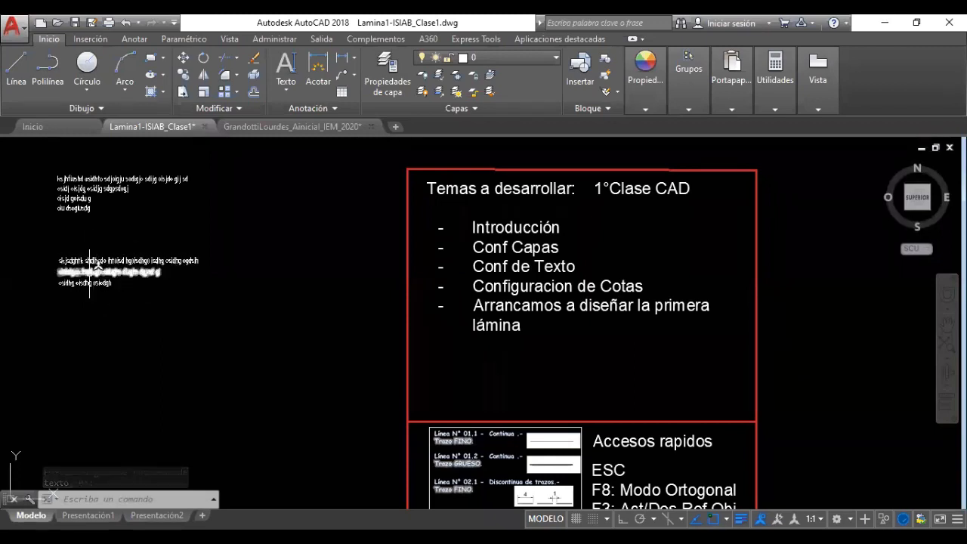
left_click(87, 261)
left_click(85, 272)
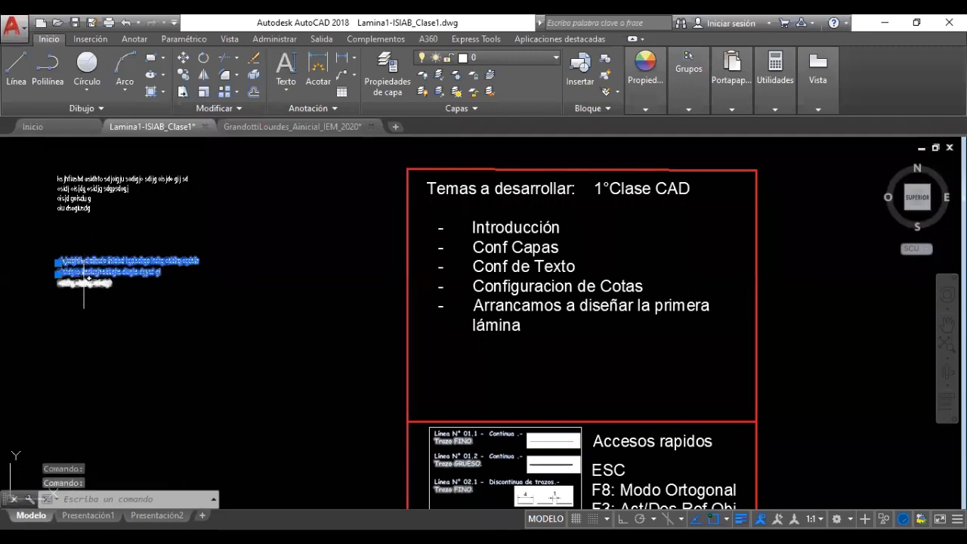
left_click(84, 284)
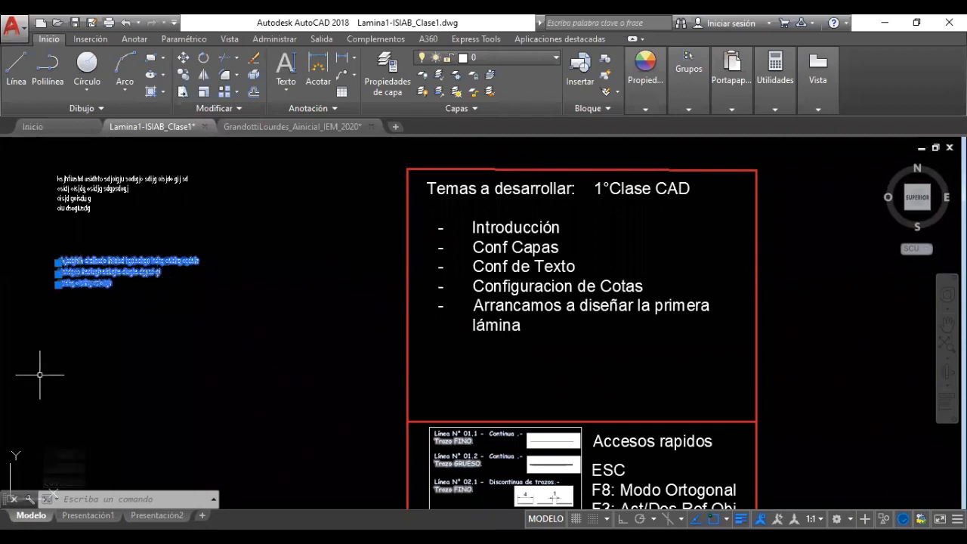
key("Escape")
key("Escape")
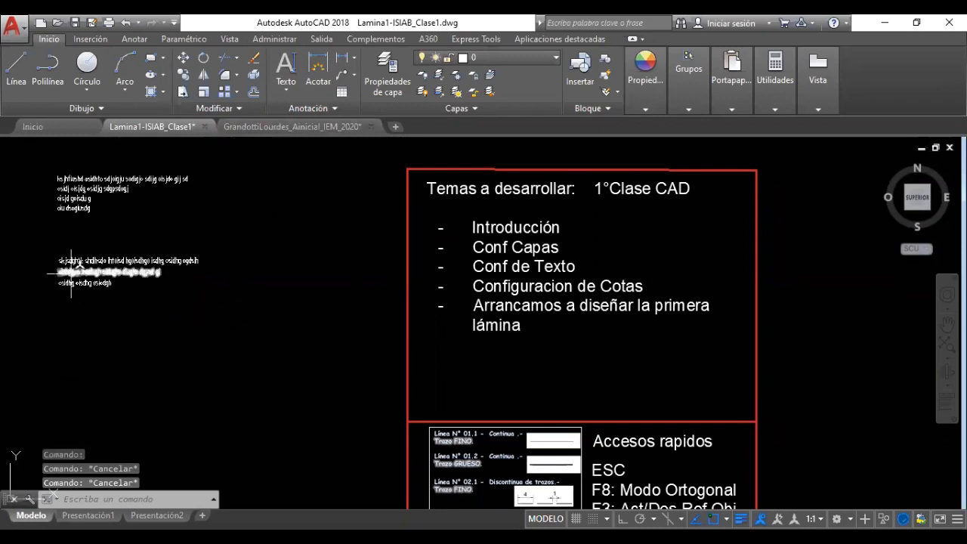
Zoom and pan until both text blocks and the reference slide show together
scroll(73, 272, "up", 2)
scroll(73, 269, "up", 2)
scroll(102, 313, "down", 2)
middle_click_drag(152, 226, 209, 263)
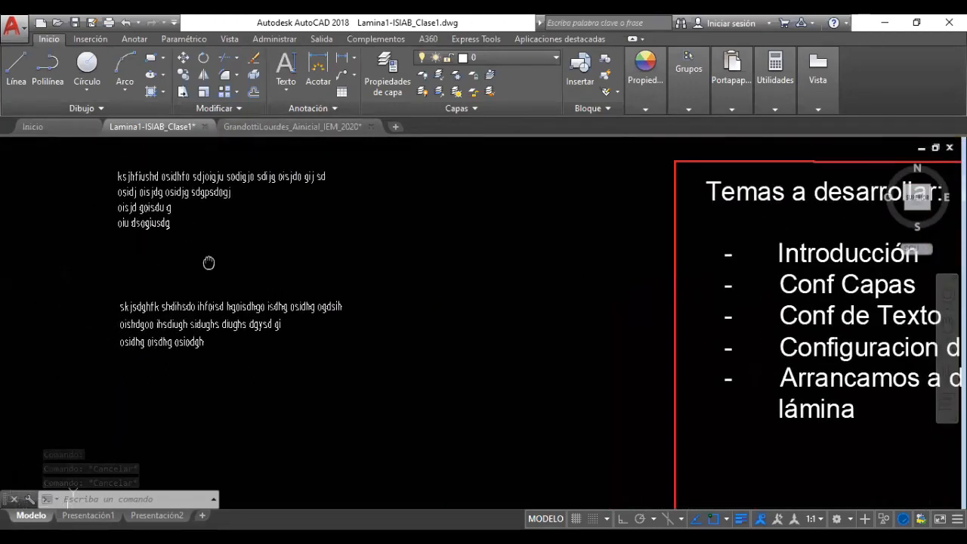
scroll(197, 261, "up", 4)
scroll(235, 315, "down", 1)
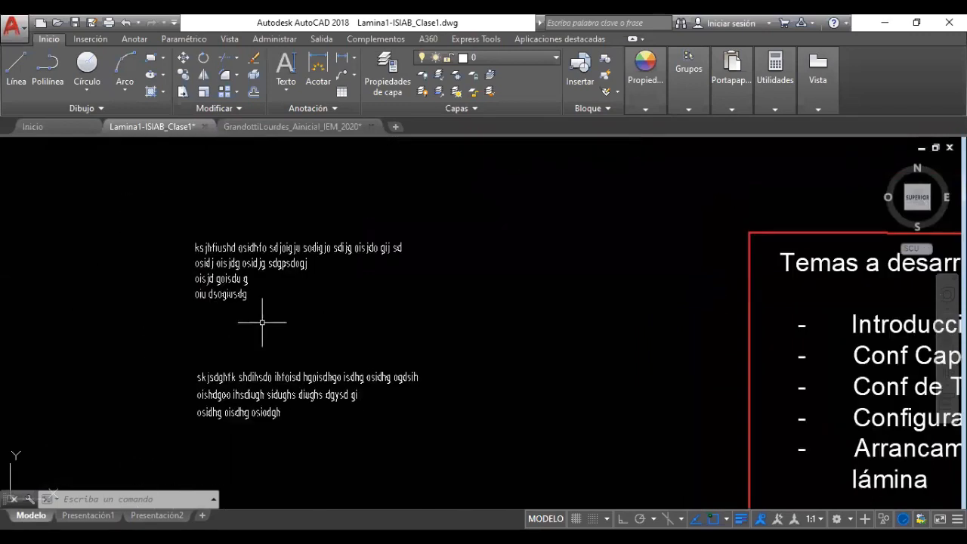
scroll(248, 304, "down", 1)
middle_click_drag(347, 287, 283, 284)
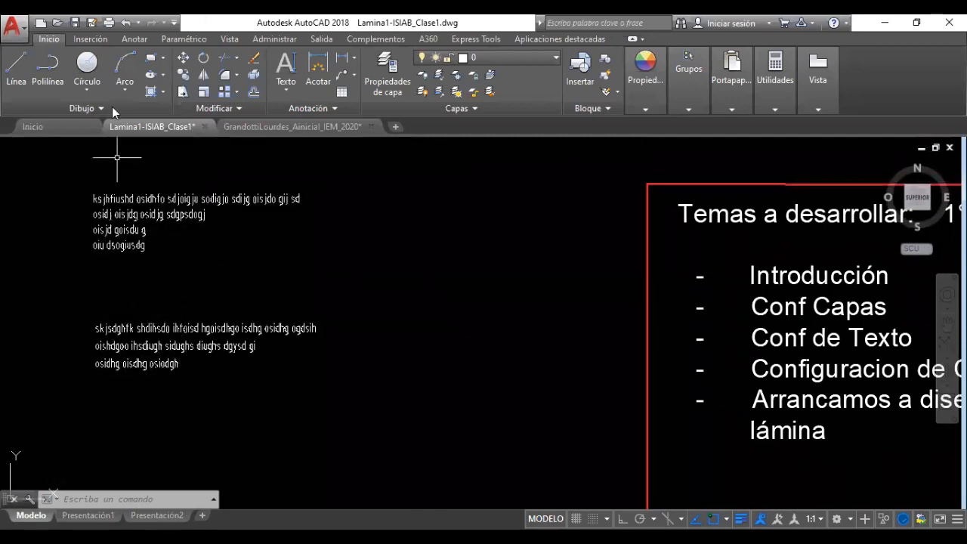
Window-select and delete both placeholder text blocks, then launch the Estilo de texto dialog
left_click(135, 39)
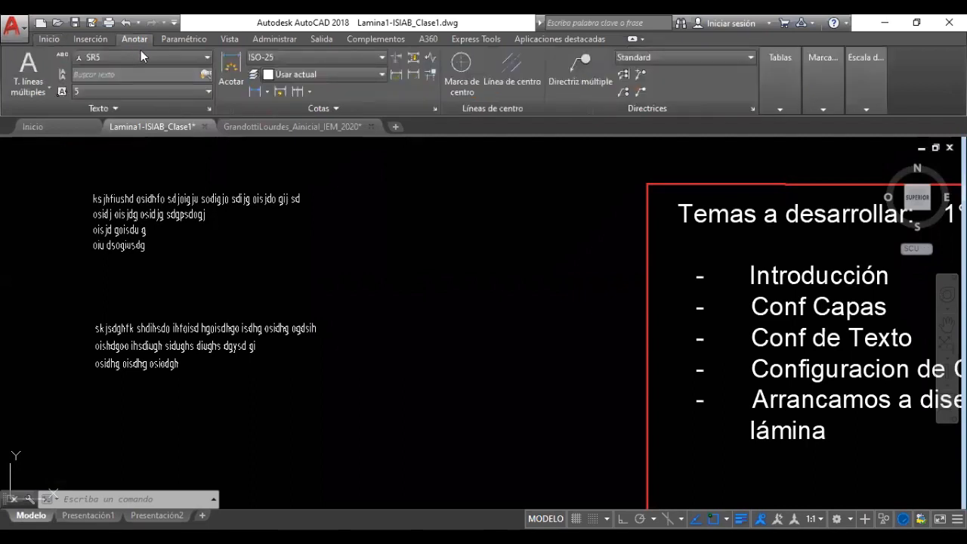
left_click(145, 57)
left_click(329, 402)
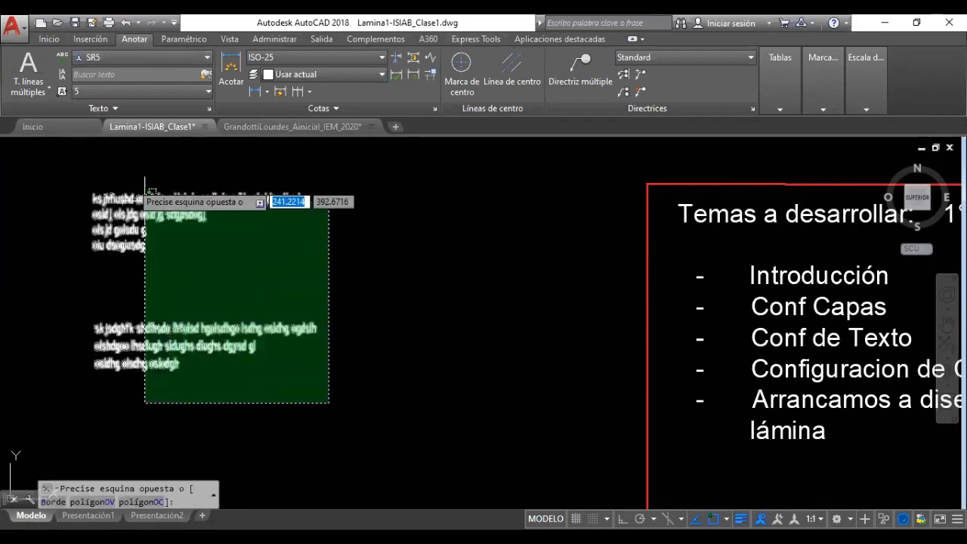
left_click(92, 176)
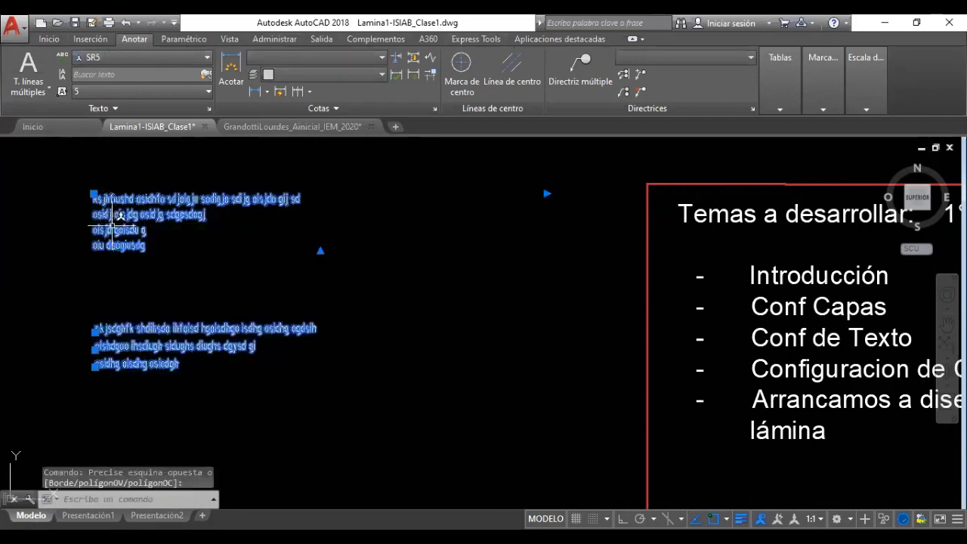
key("Delete")
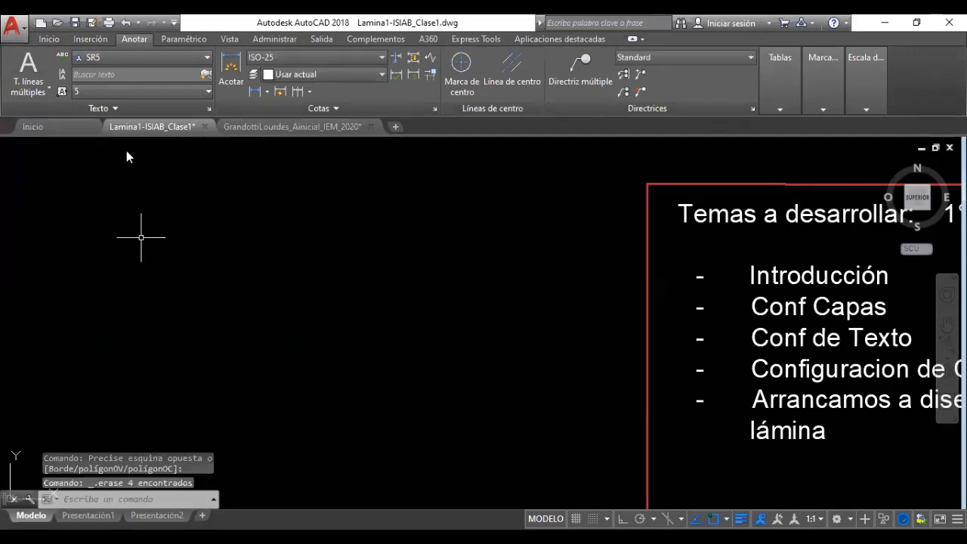
left_click(210, 110)
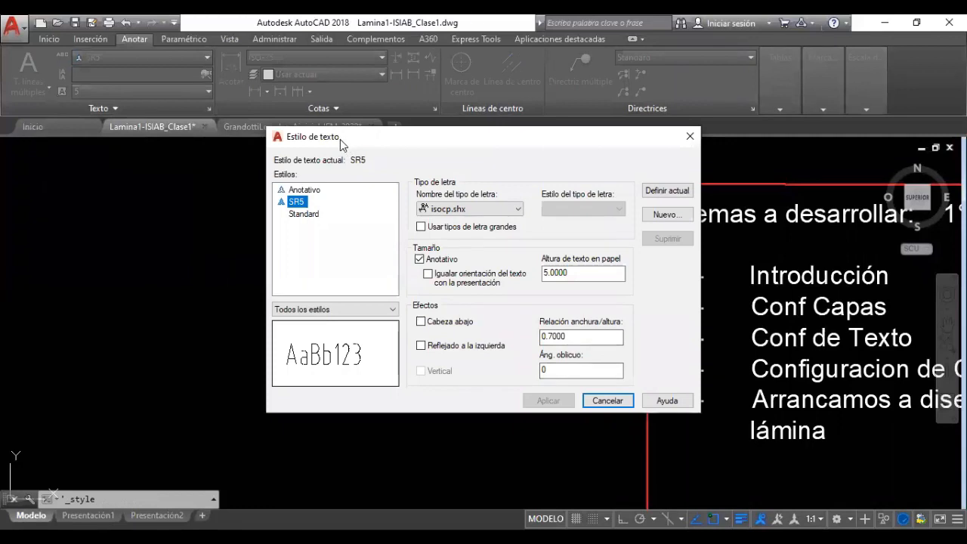
Create a new text style named SR3 in the Estilo de texto dialog
left_click_drag(340, 139, 202, 189)
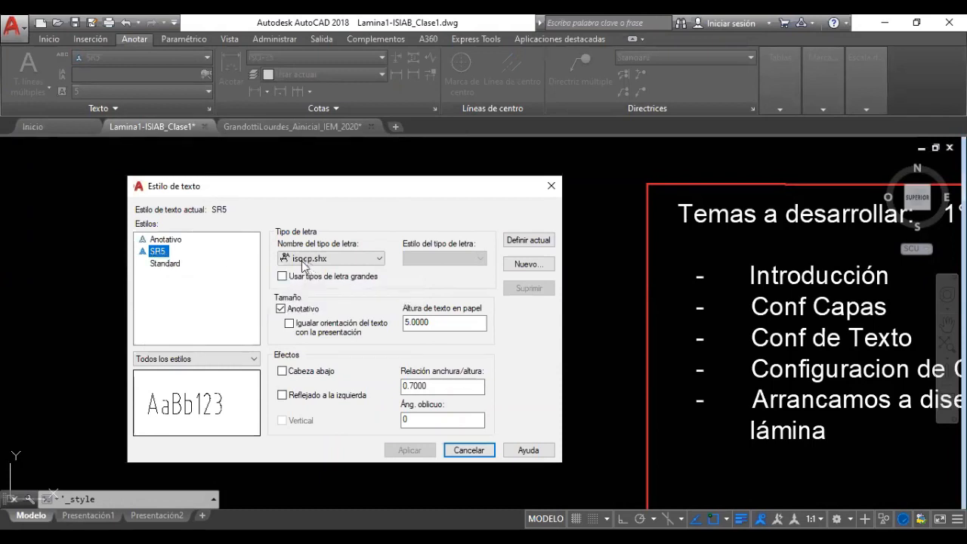
double_click(408, 323)
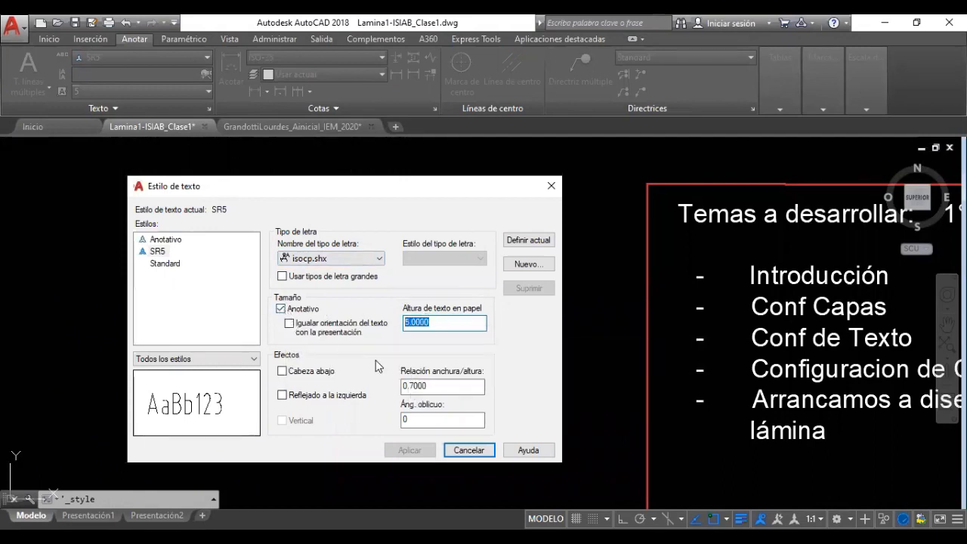
double_click(409, 384)
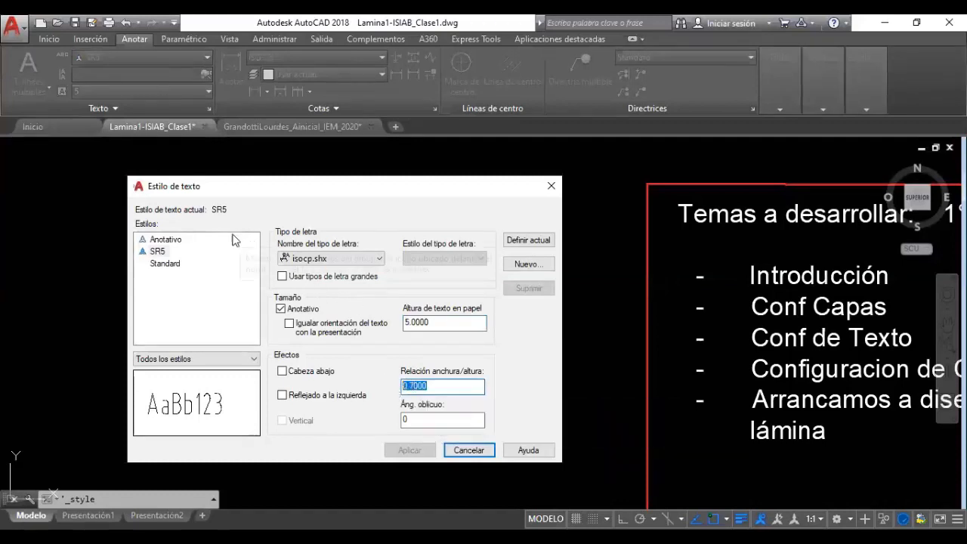
left_click(166, 304)
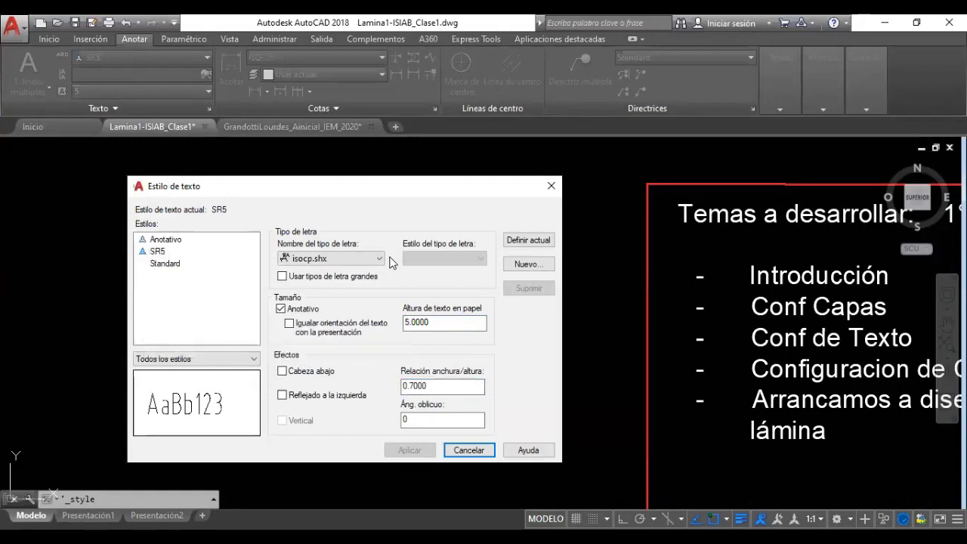
left_click(529, 268)
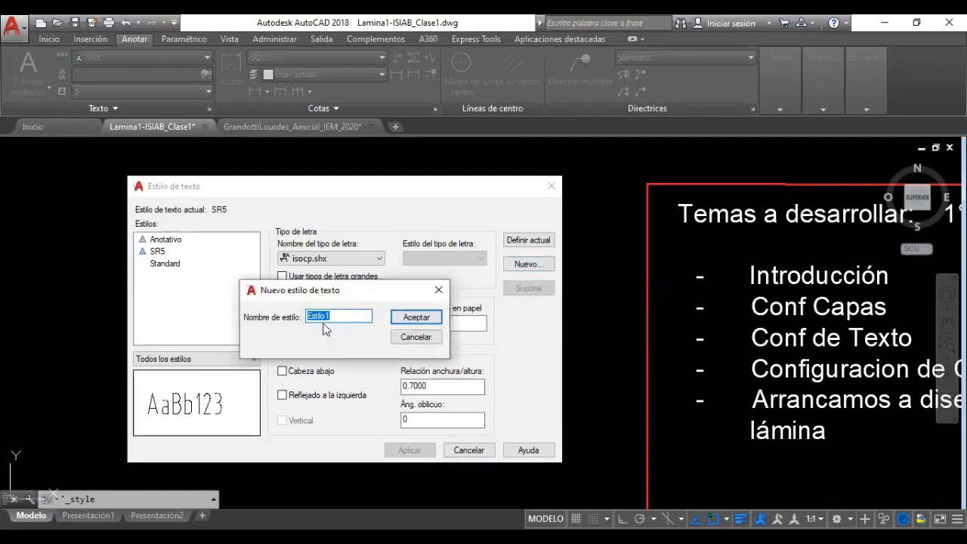
type("SR")
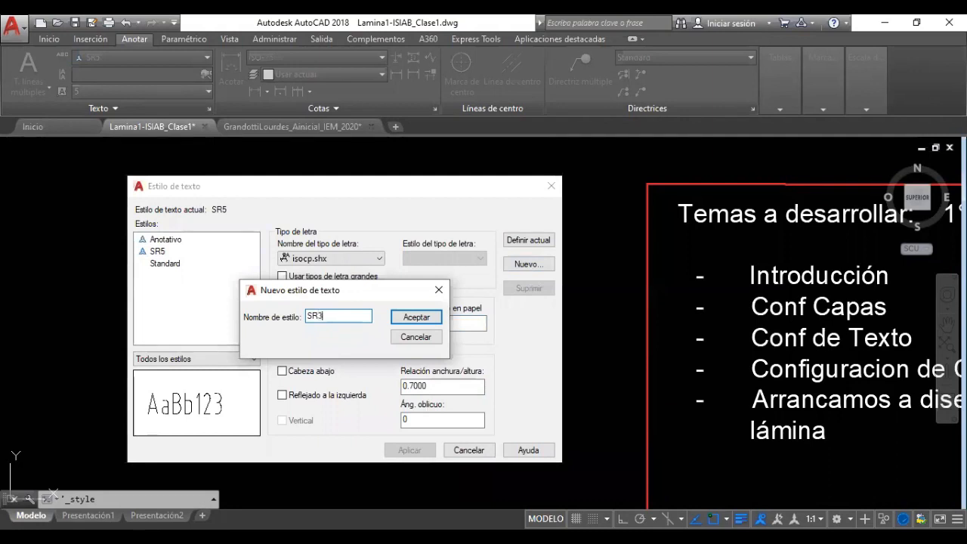
type("3")
left_click(415, 316)
left_click(158, 253)
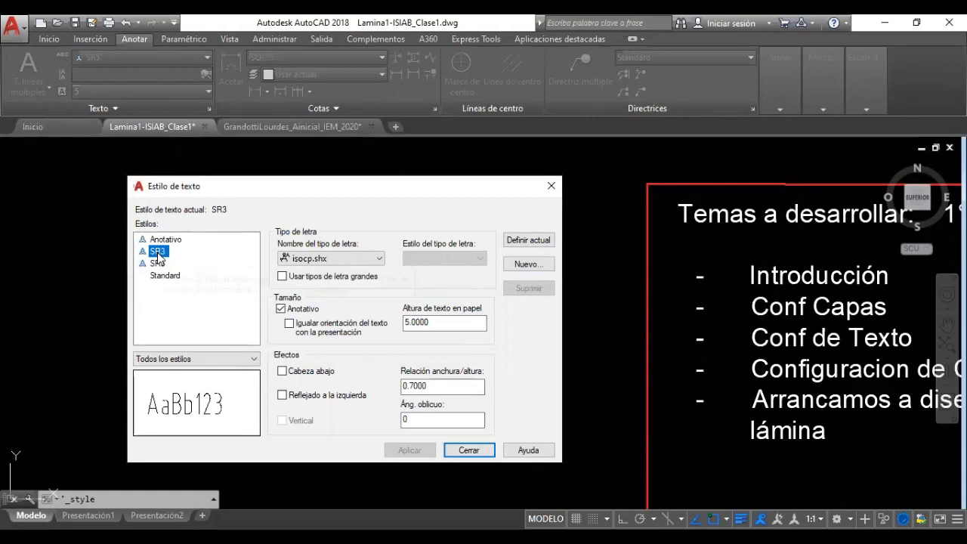
Set the SR3 font to geniso.shx from the font list
left_click(278, 258)
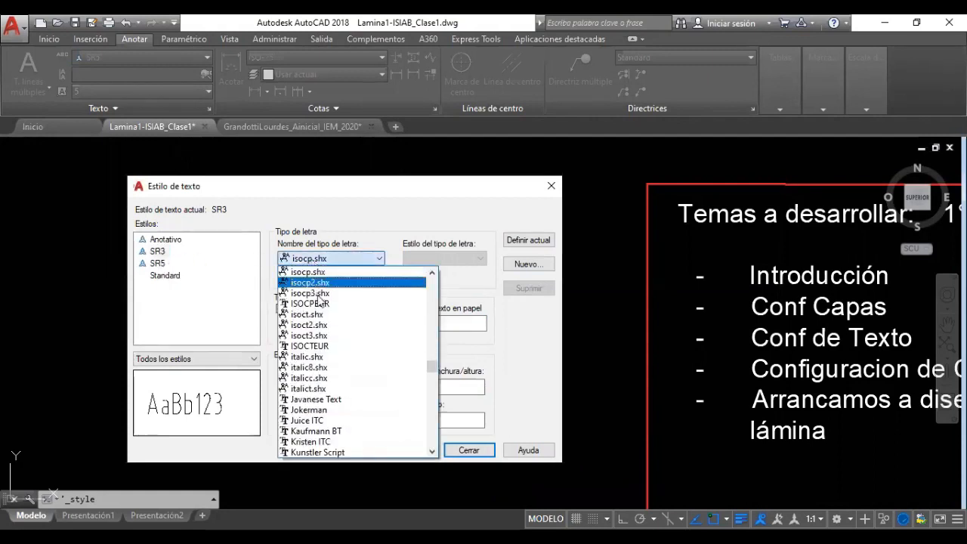
scroll(321, 354, "up", 2)
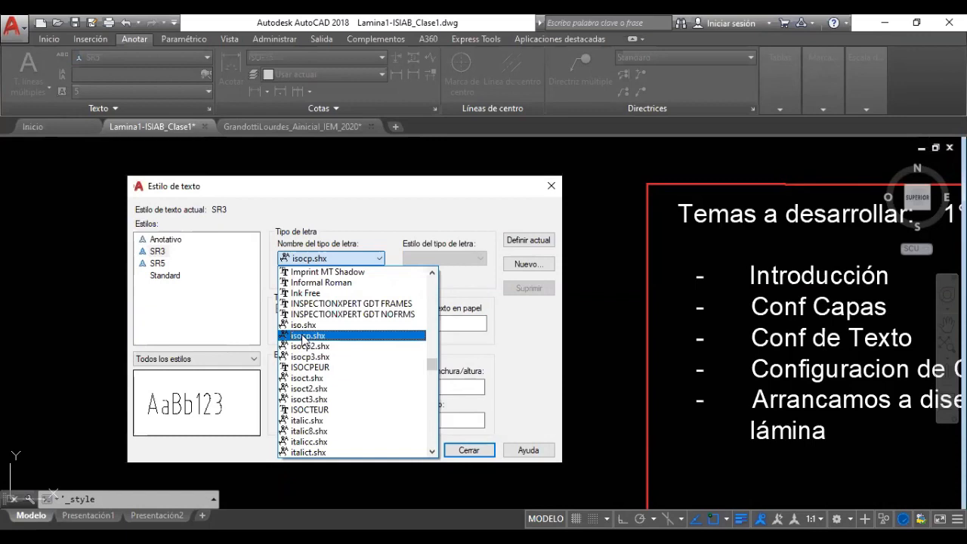
left_click(304, 337)
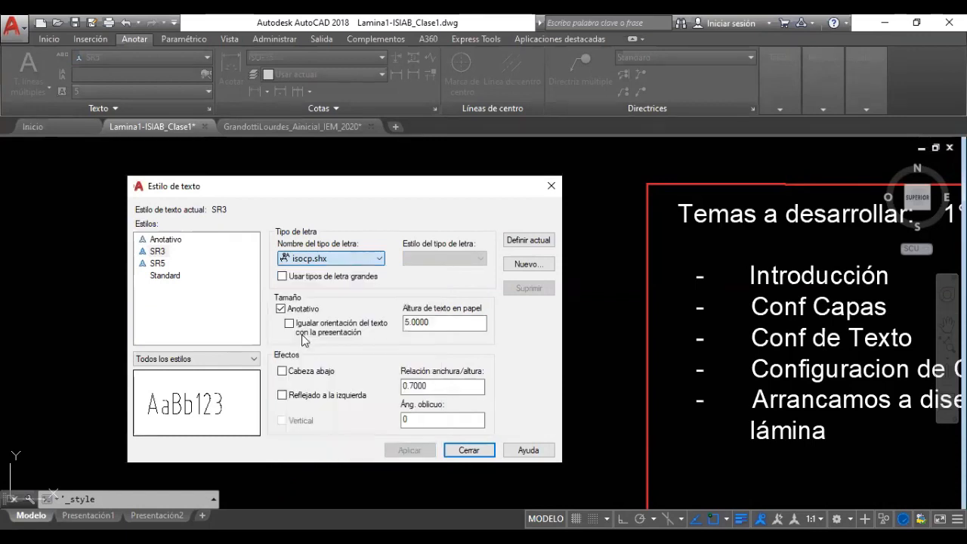
left_click(310, 259)
scroll(312, 317, "down", 1)
scroll(313, 348, "up", 10)
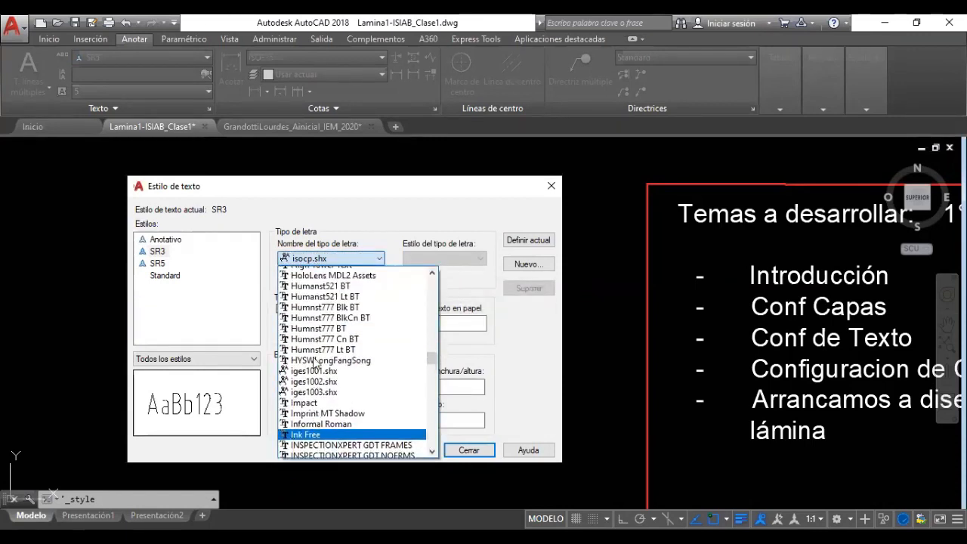
scroll(314, 364, "up", 6)
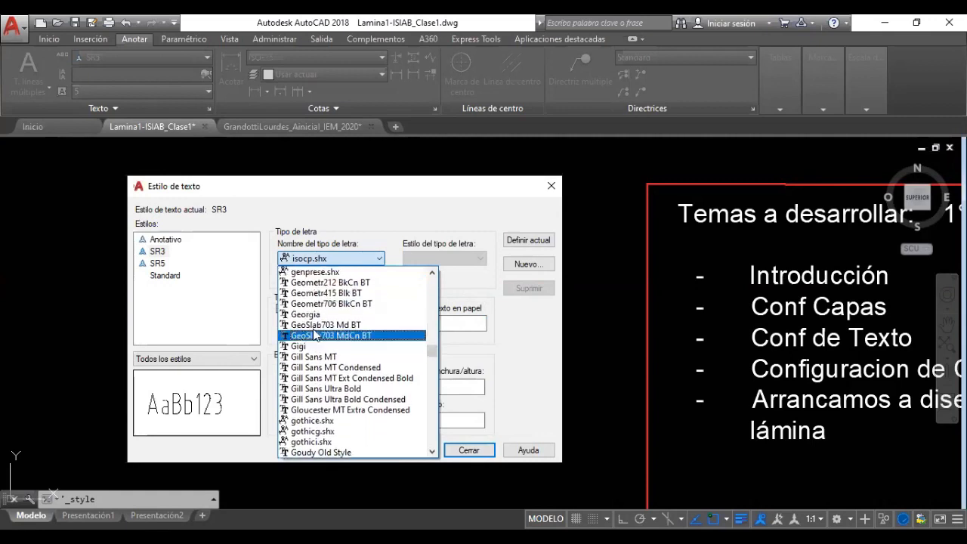
left_click(310, 314)
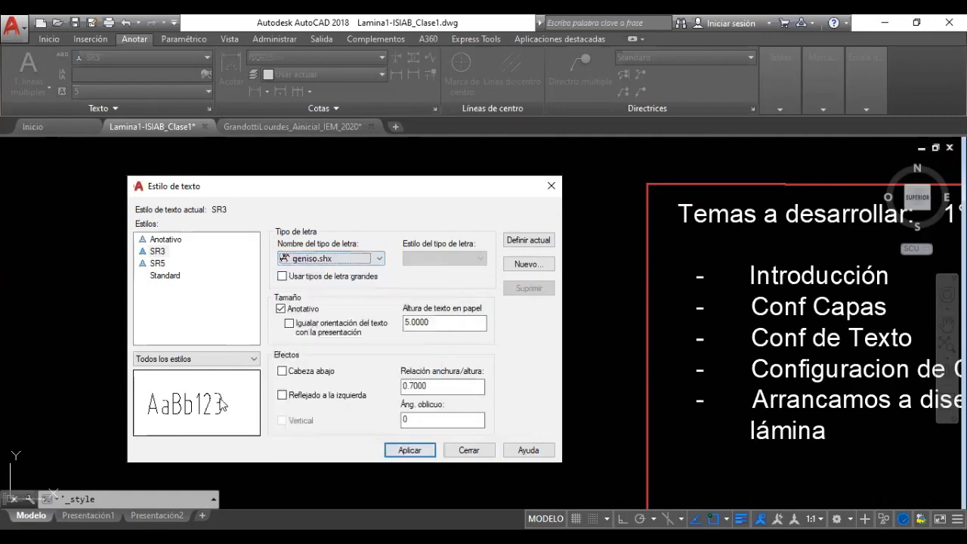
Preview Geometr212 BlkCn BT, GeoSlab703 MdCn BT and Gill Sans fonts, then revert to geniso.shx
left_click(310, 261)
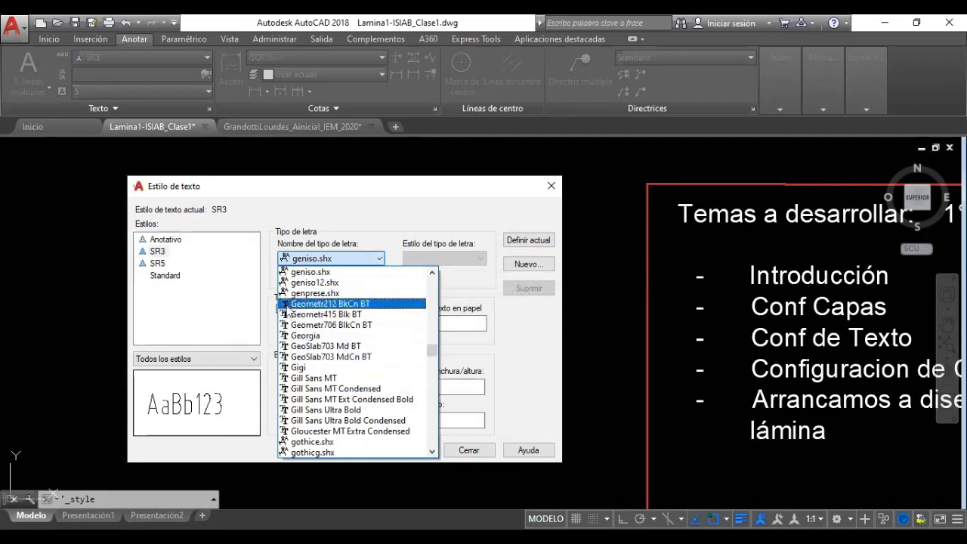
left_click(293, 305)
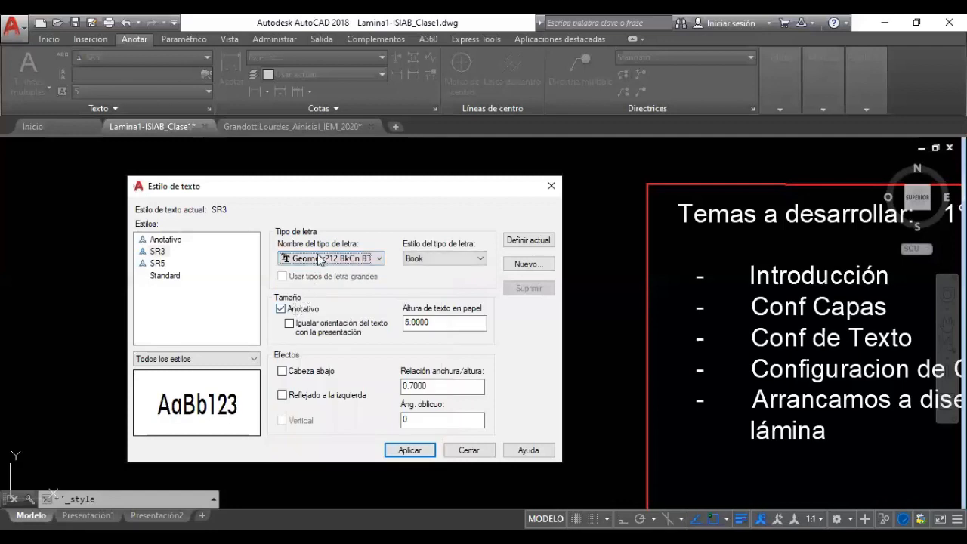
left_click(319, 261)
left_click(311, 317)
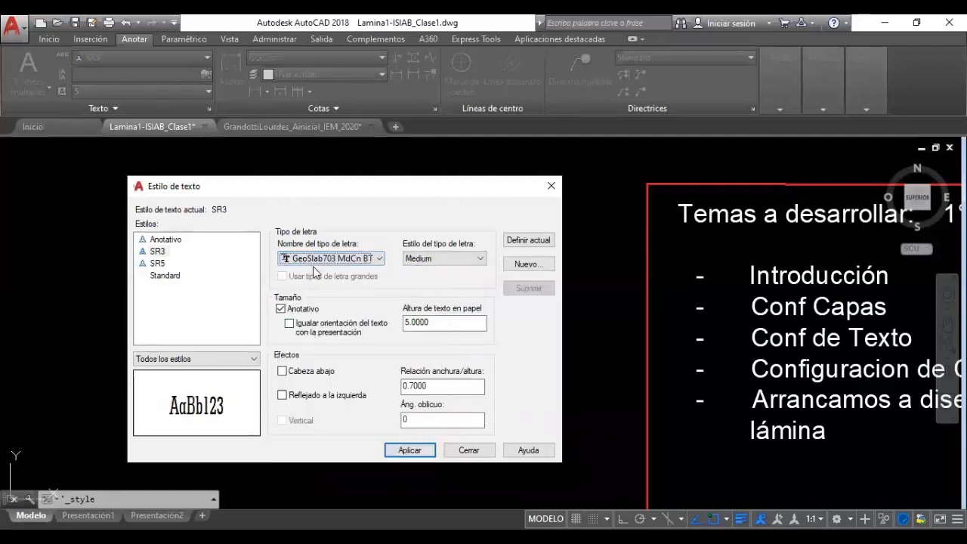
left_click(315, 261)
left_click(311, 338)
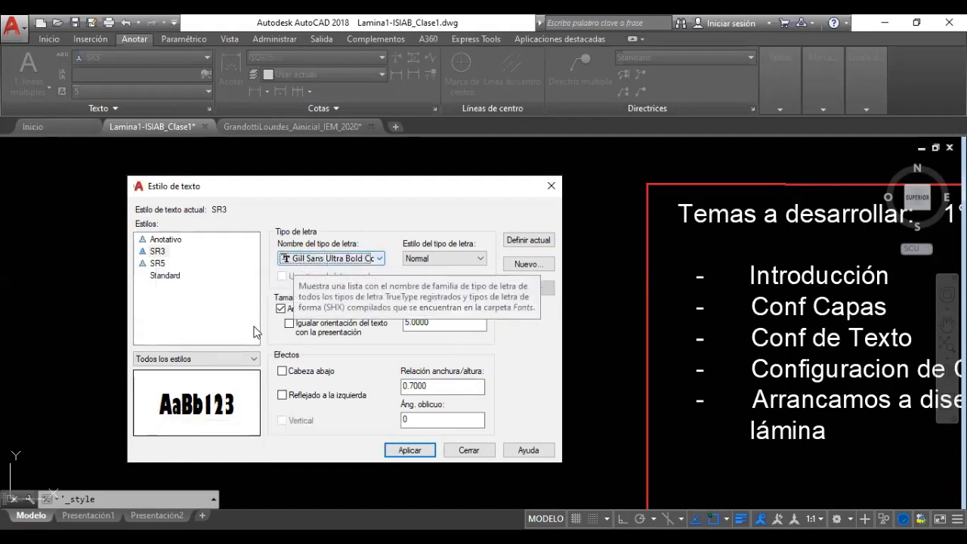
left_click(318, 259)
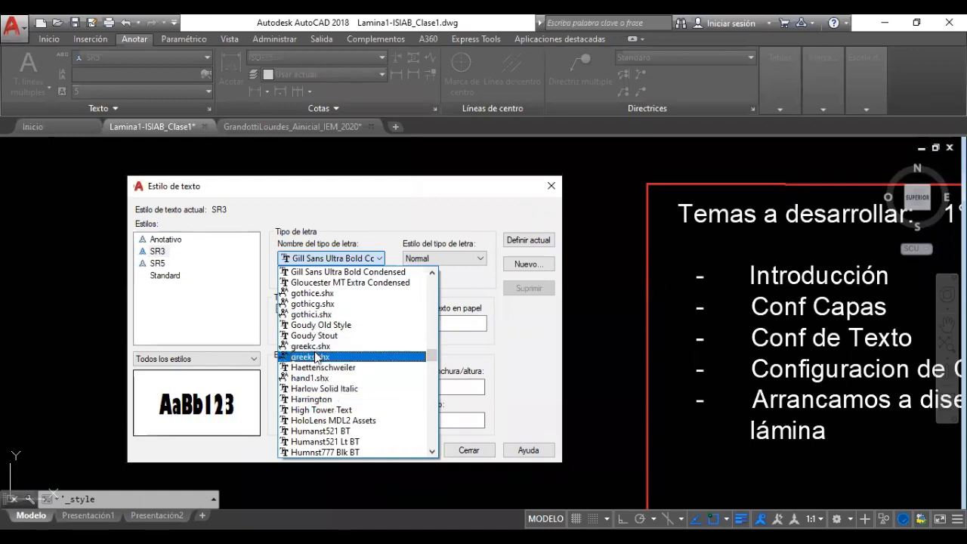
scroll(327, 348, "up", 3)
scroll(323, 366, "up", 8)
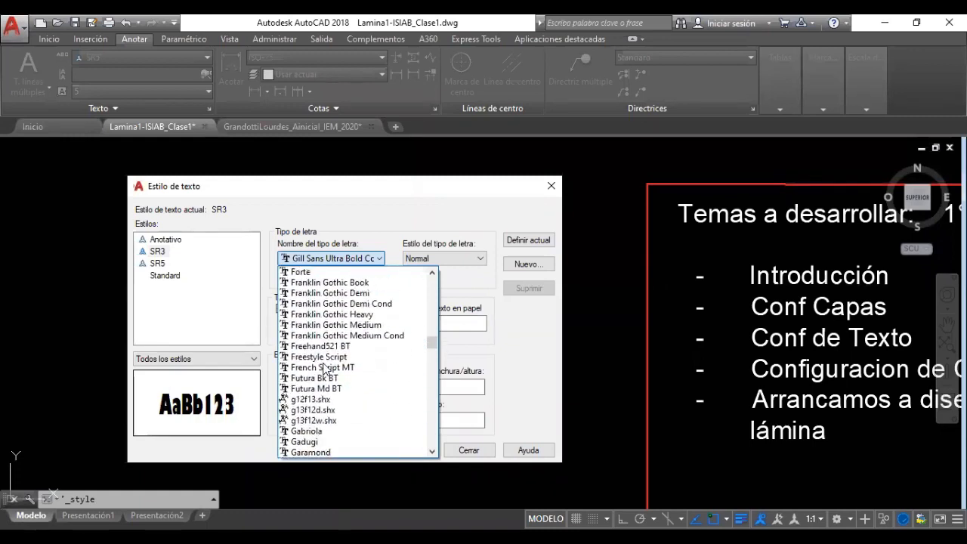
scroll(326, 404, "down", 4)
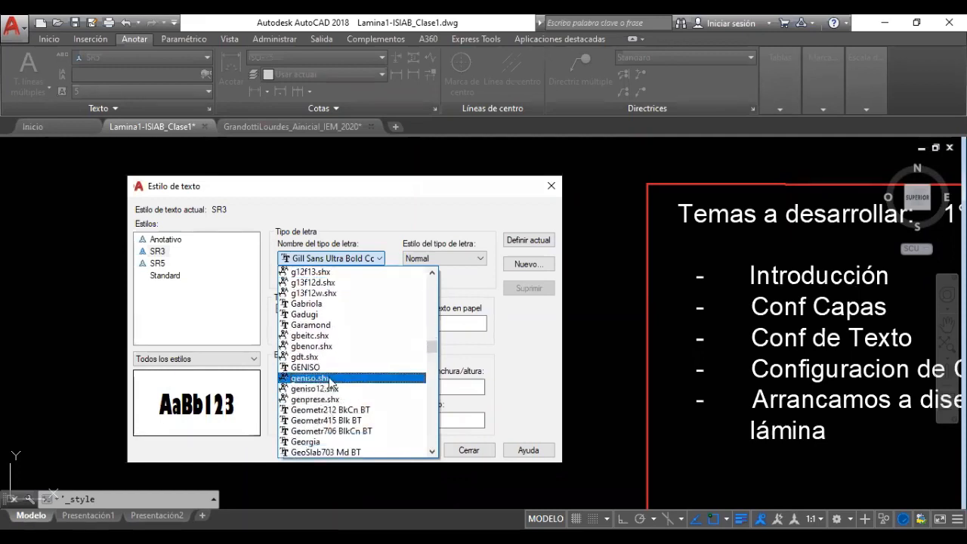
left_click(330, 378)
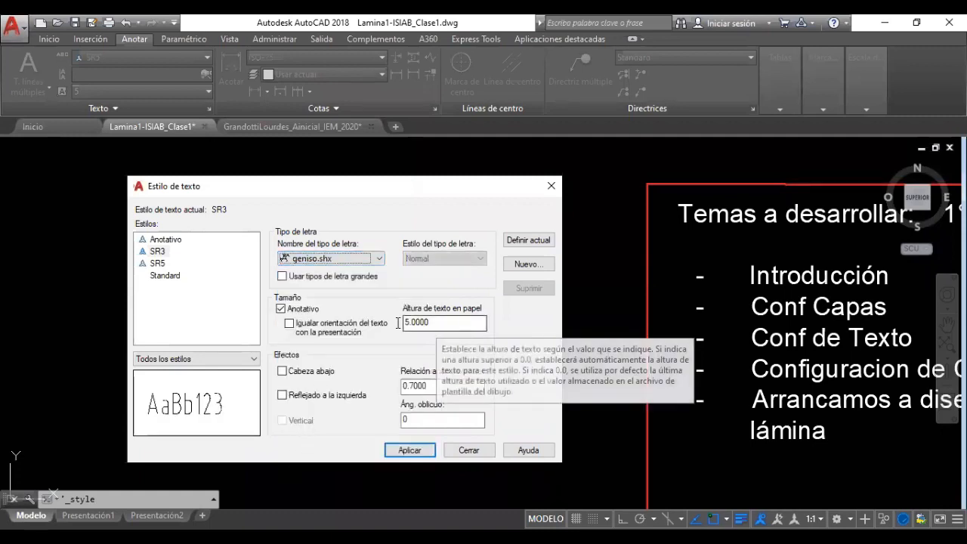
Give SR3 a paper text height of 3 and a 0.7 width factor
left_click_drag(436, 323, 398, 323)
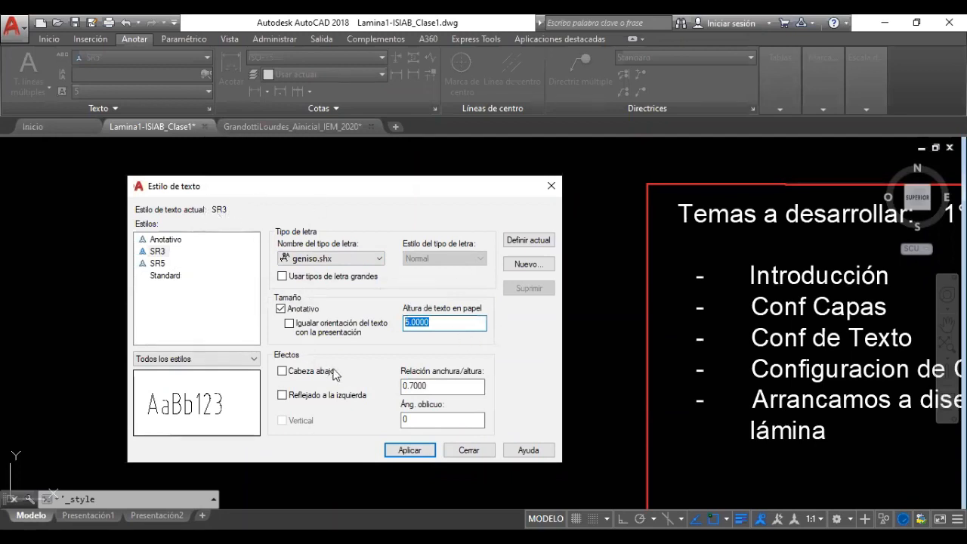
type("3")
double_click(437, 385)
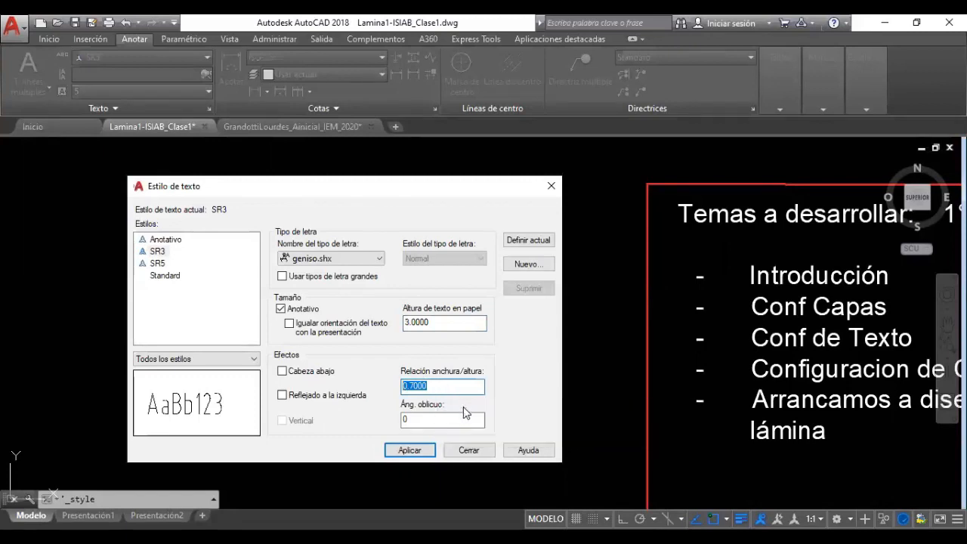
type("2")
left_click(421, 417)
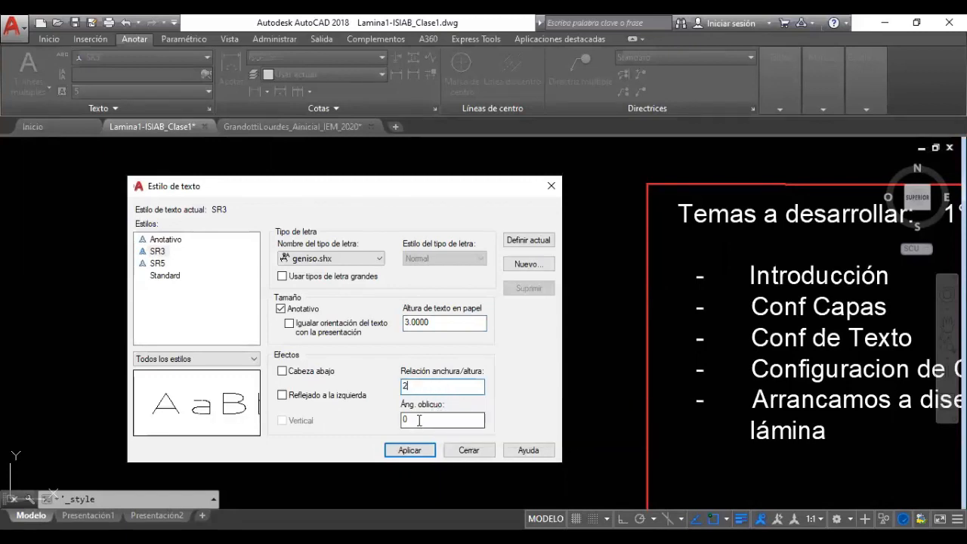
double_click(422, 386)
type("1")
left_click(418, 419)
left_click_drag(432, 387, 370, 389)
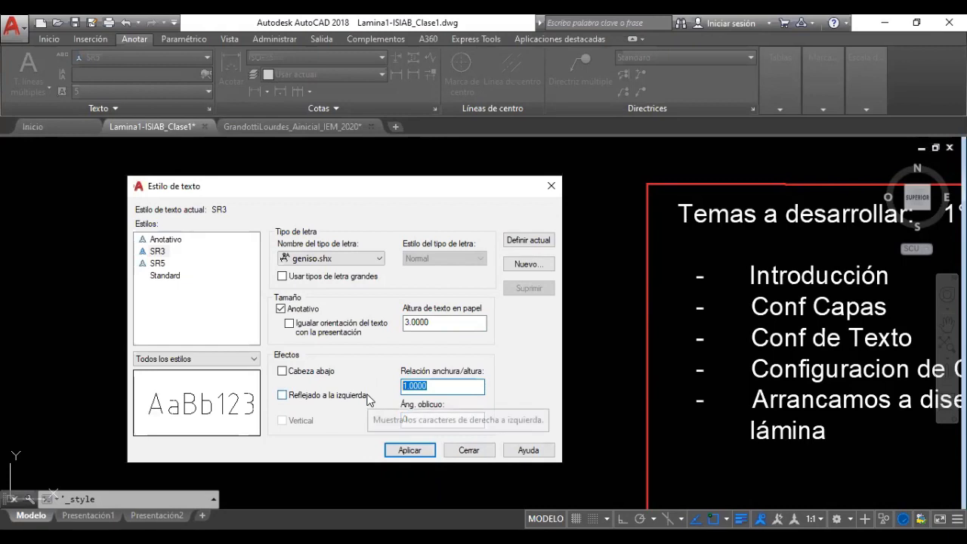
type("0.")
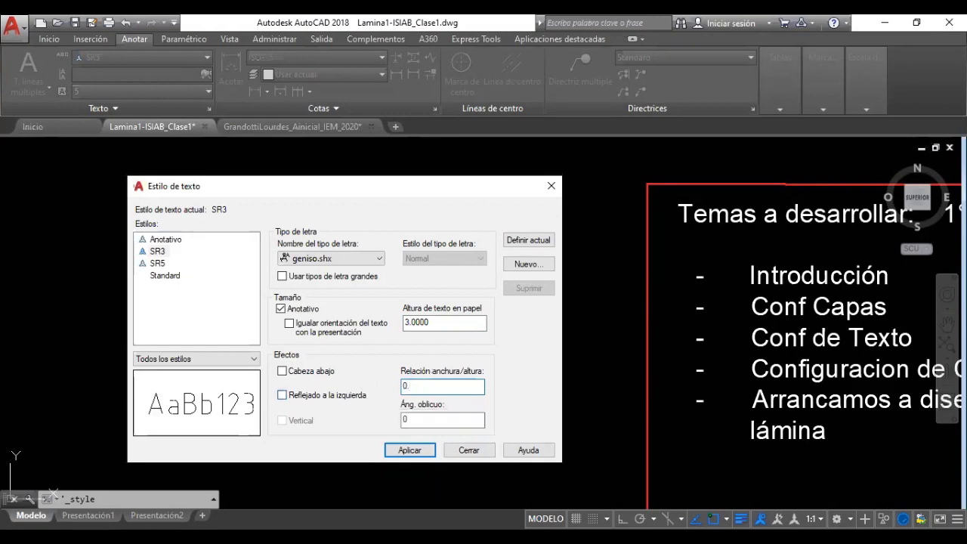
type("7")
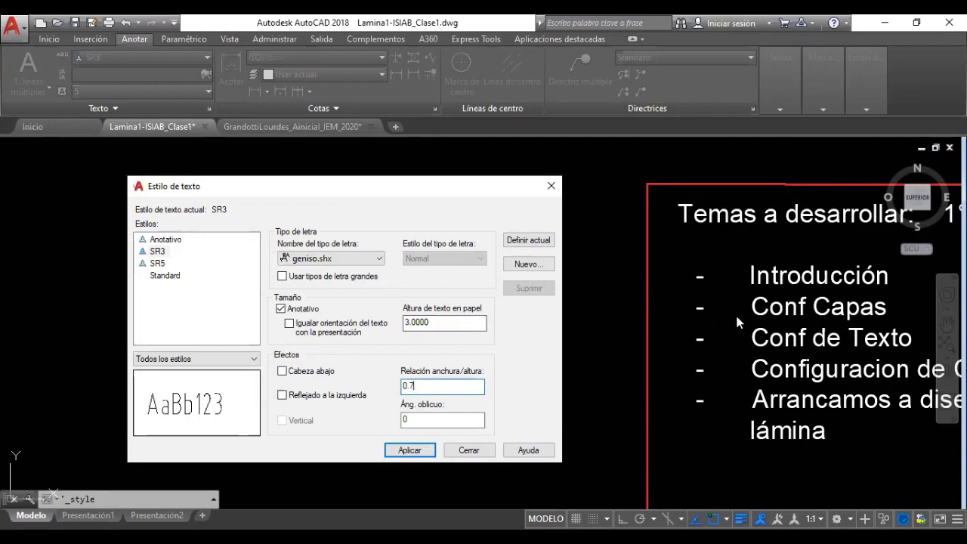
left_click(422, 417)
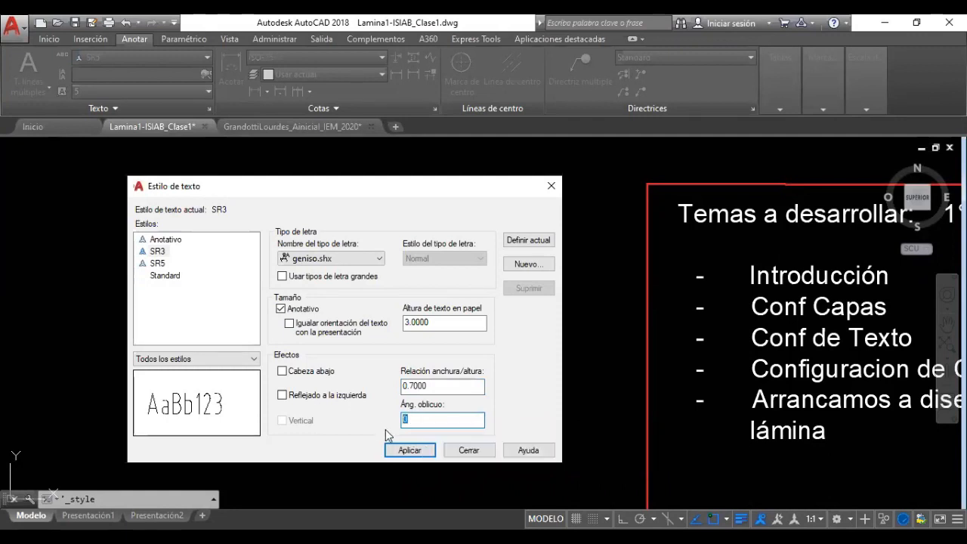
Set the oblique angle to 0, apply the SR3 changes and close the dialog
type("45")
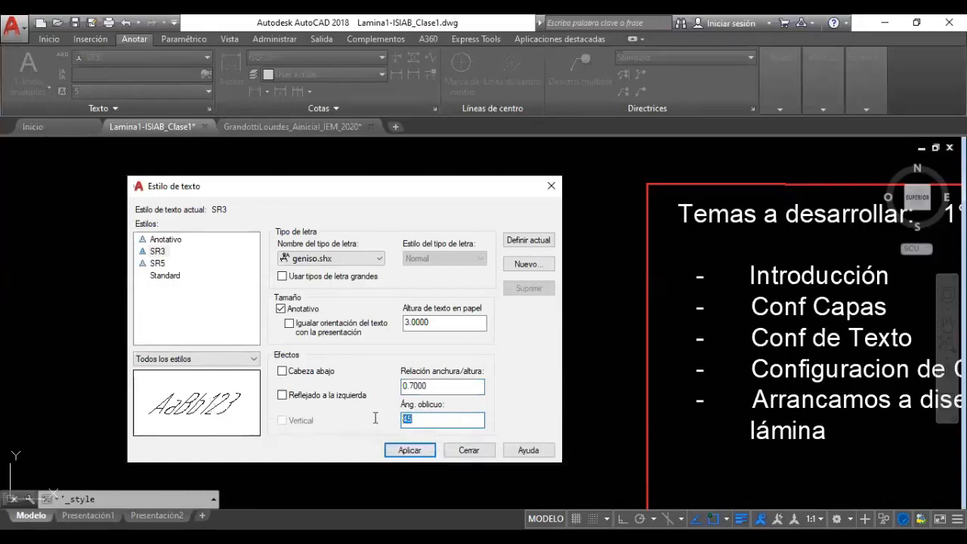
type("10")
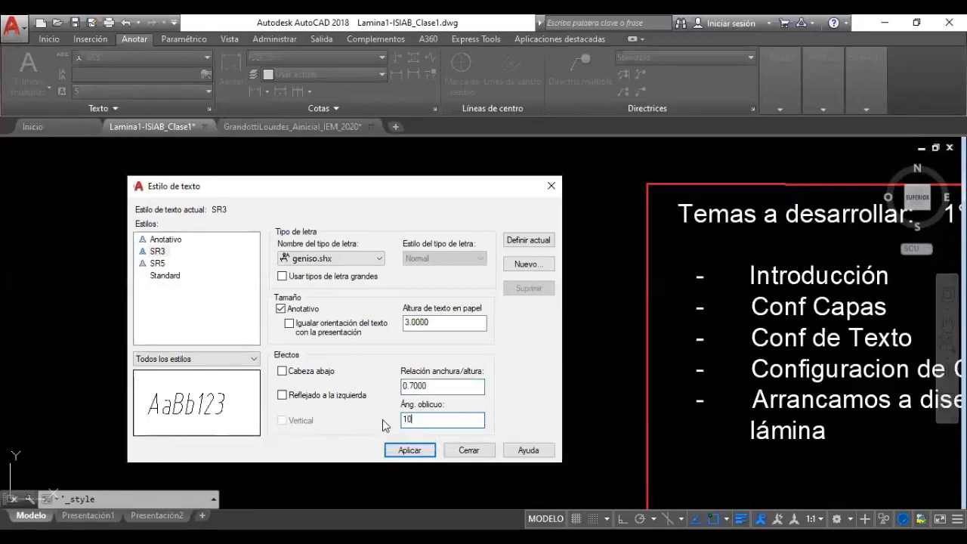
double_click(403, 420)
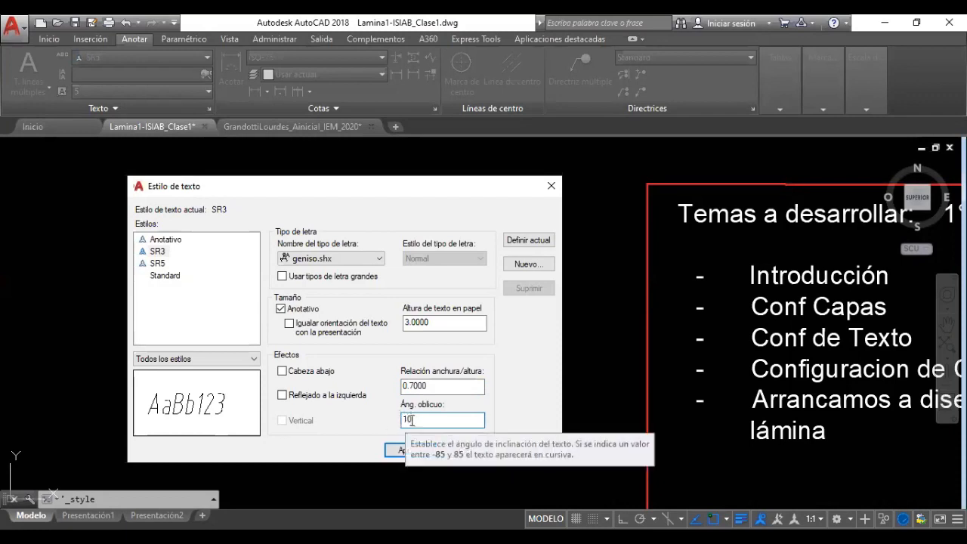
type("0")
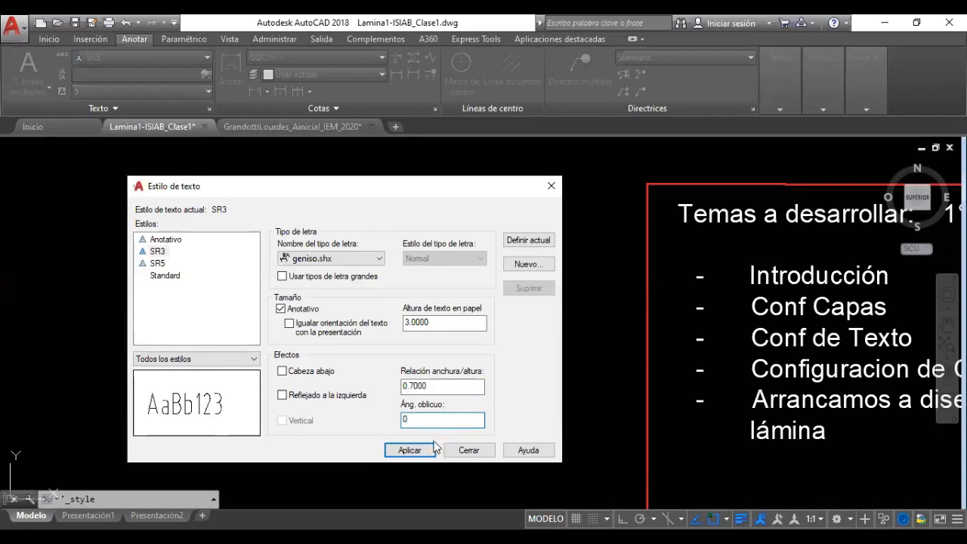
left_click(280, 308)
left_click(409, 450)
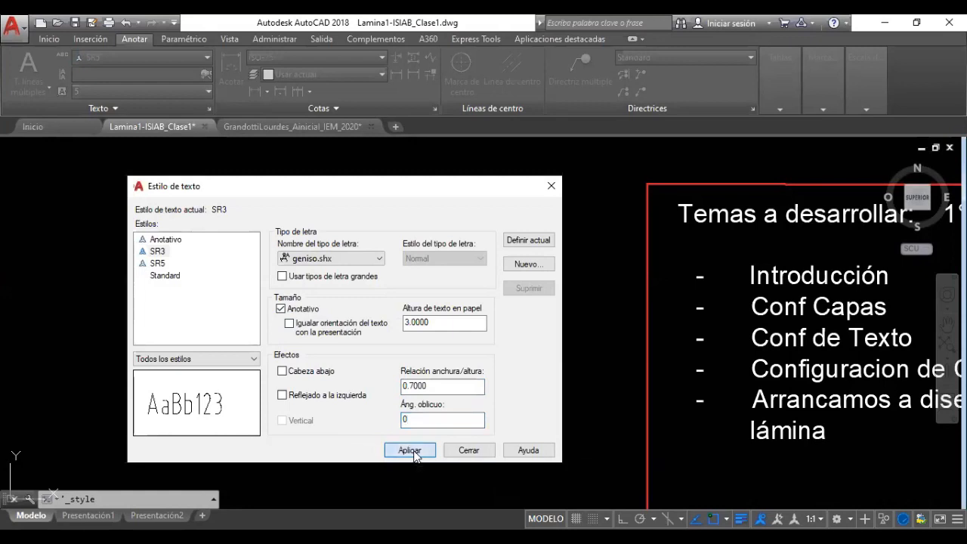
left_click(460, 450)
Switch the Temas a desarrollar text block's style to SR3, then to SR5
scroll(432, 323, "down", 3)
middle_click_drag(431, 324, 198, 308)
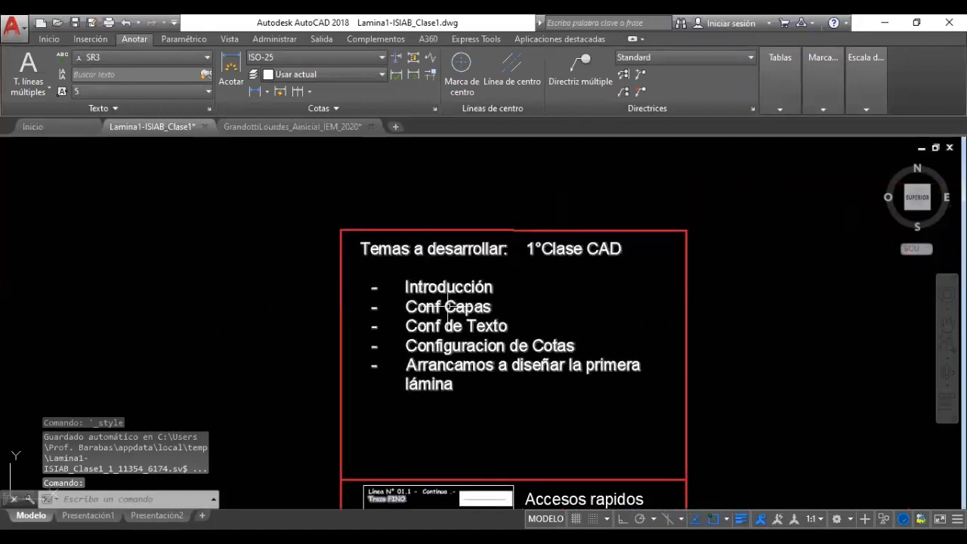
left_click(352, 248)
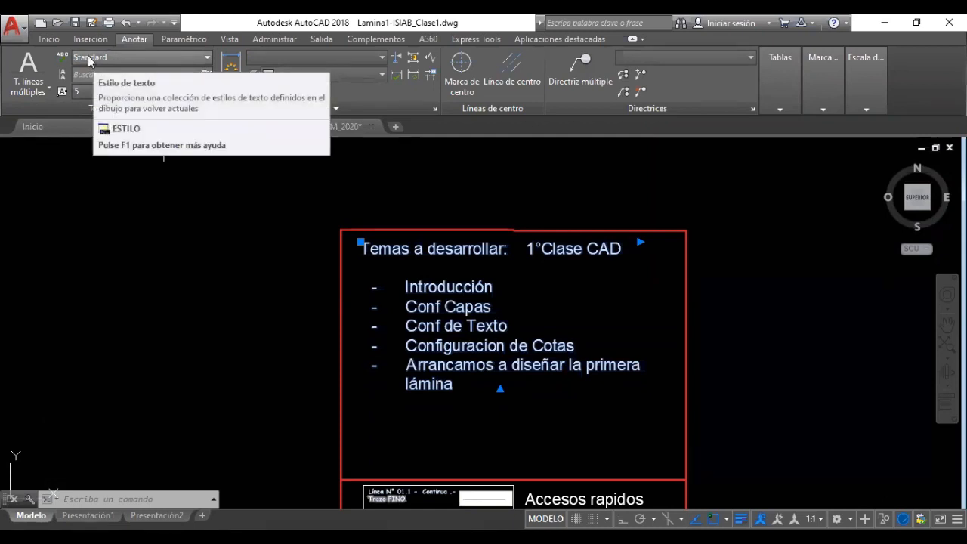
left_click(112, 56)
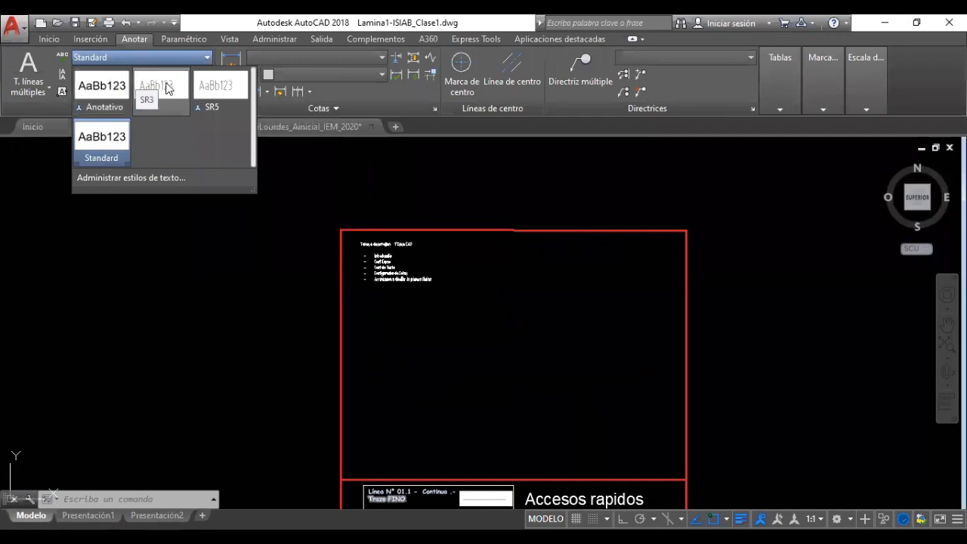
left_click(167, 88)
left_click(382, 261)
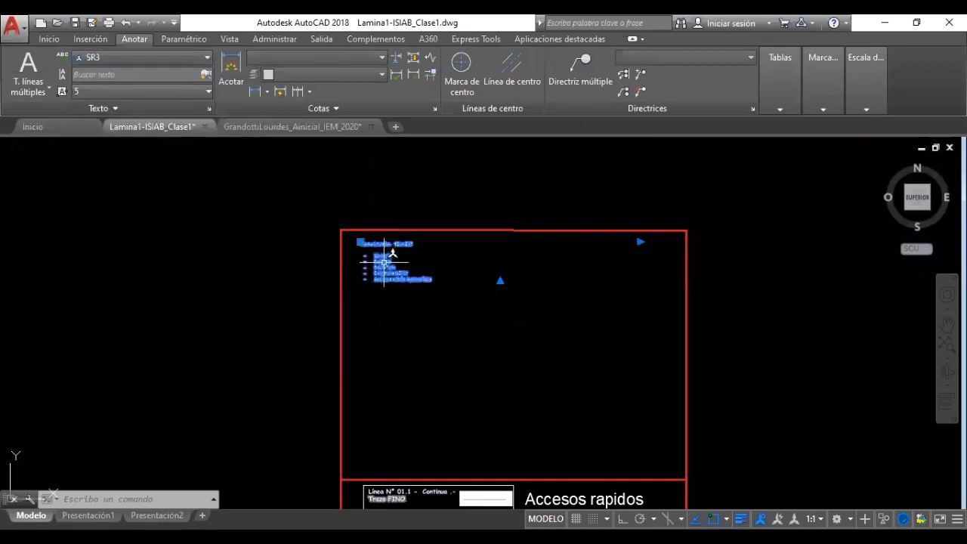
left_click(136, 56)
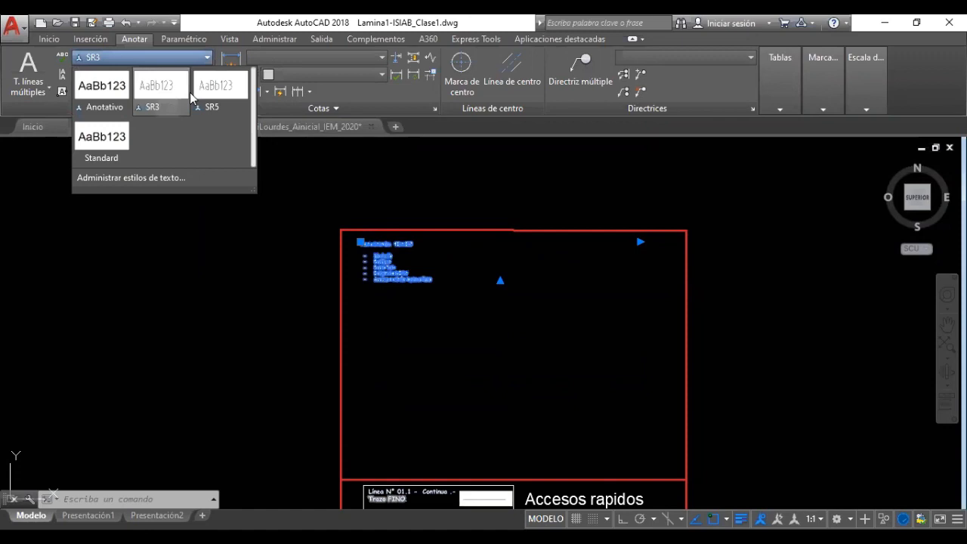
left_click(219, 89)
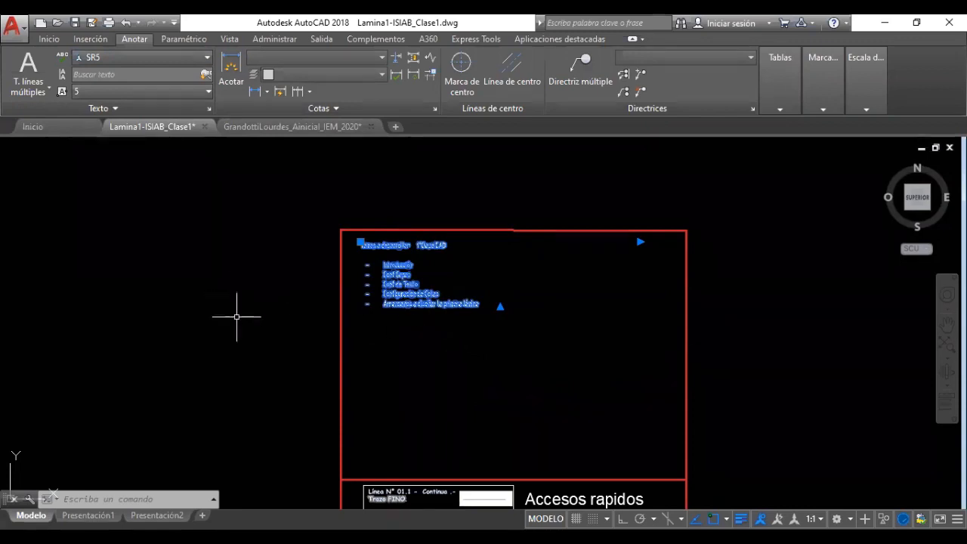
Apply the SR3 text style to the topic list near the sheet's top edge
key("Escape")
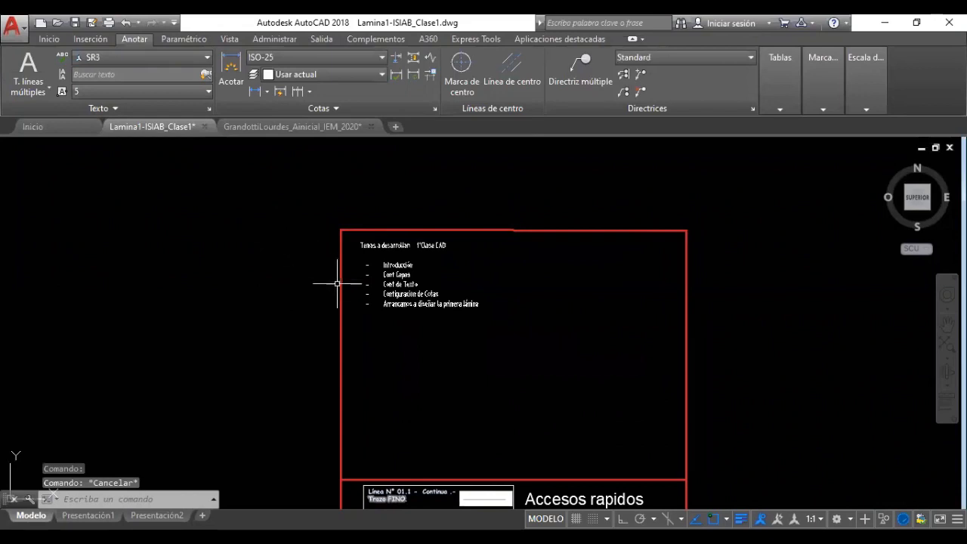
scroll(391, 284, "up", 4)
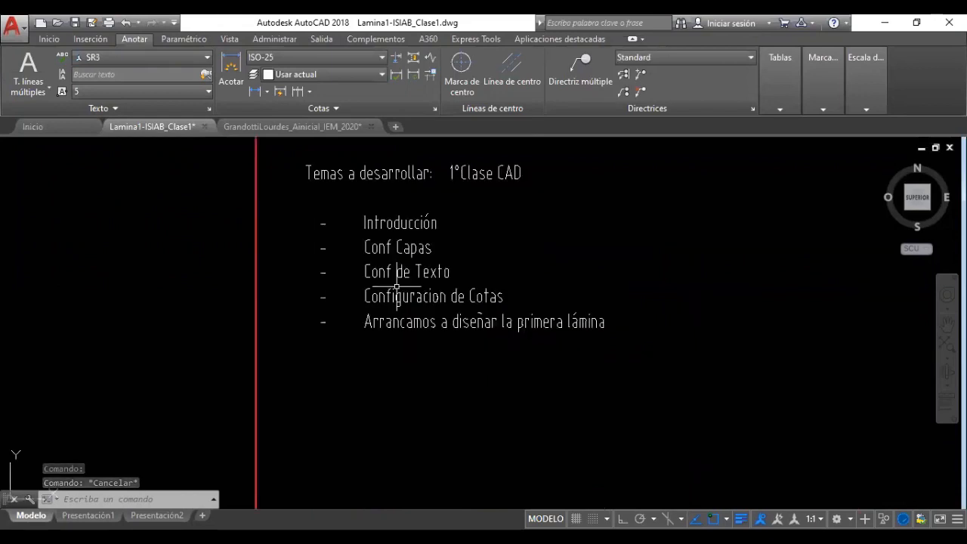
middle_click_drag(404, 282, 390, 350)
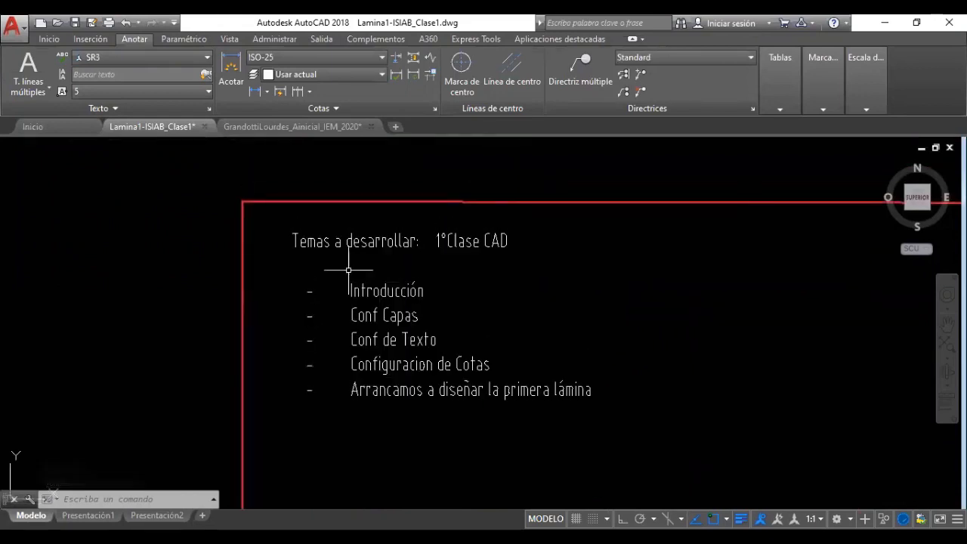
left_click(428, 284)
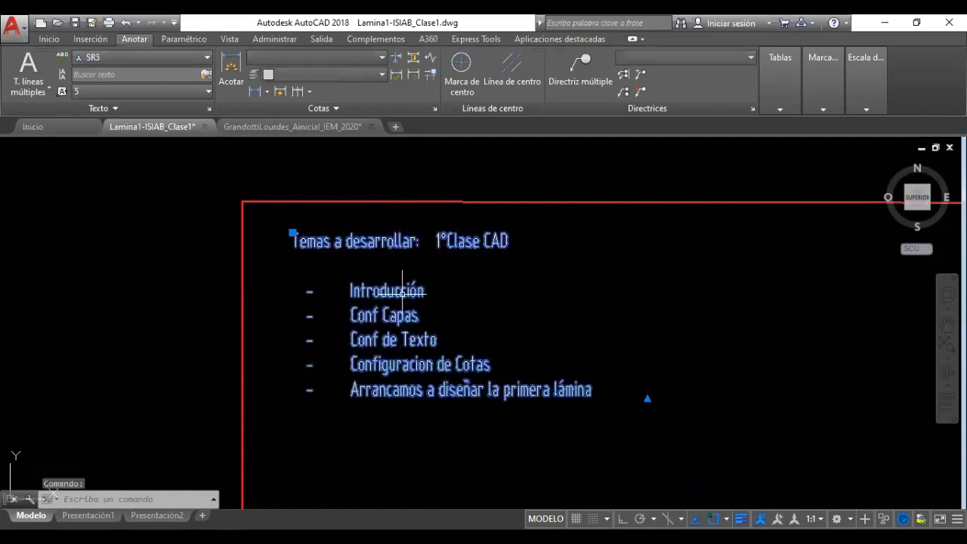
left_click(116, 58)
left_click(163, 95)
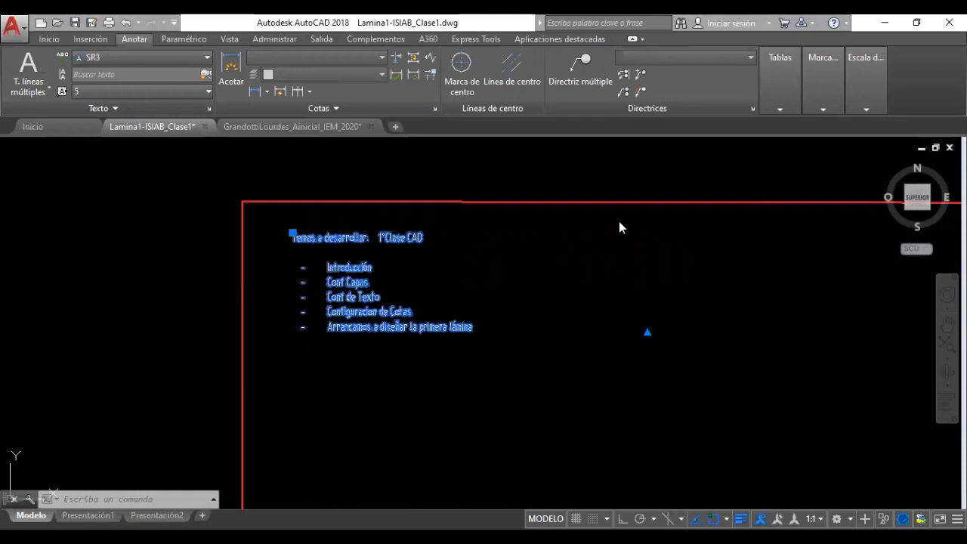
Reopen the Estilo de texto dialog and highlight SR3's width factor value
left_click(210, 109)
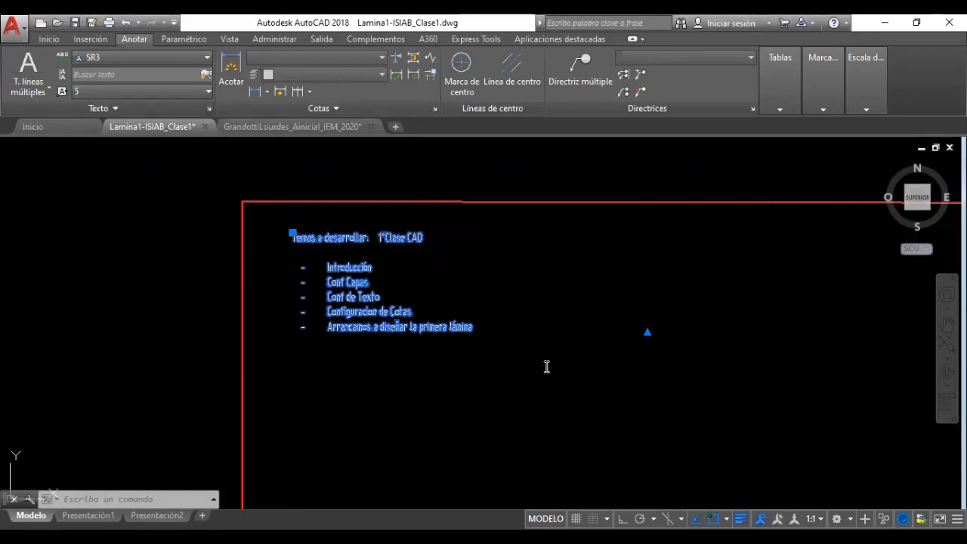
left_click_drag(351, 151, 300, 224)
left_click_drag(529, 409, 490, 408)
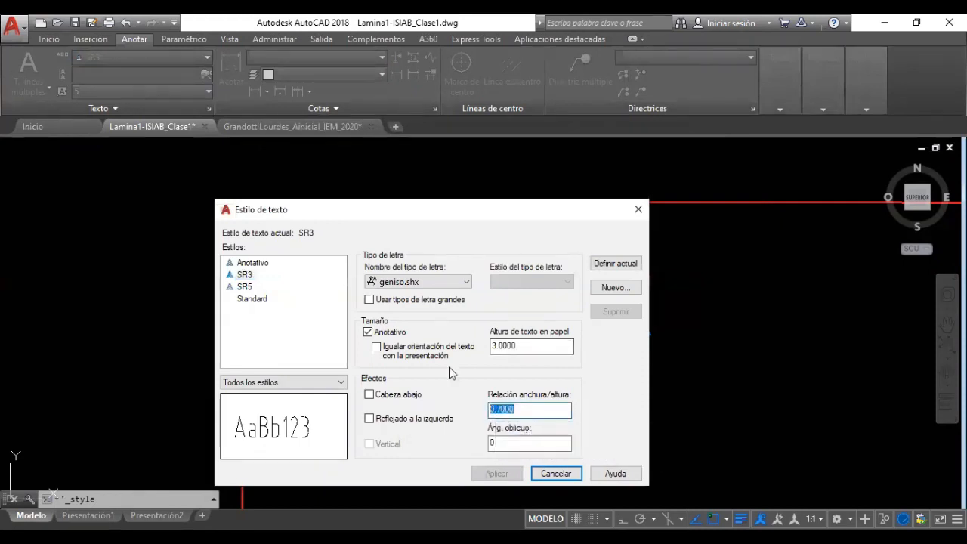
Compare the SR5 and SR3 style settings, then cancel the dialog without changes
left_click(245, 289)
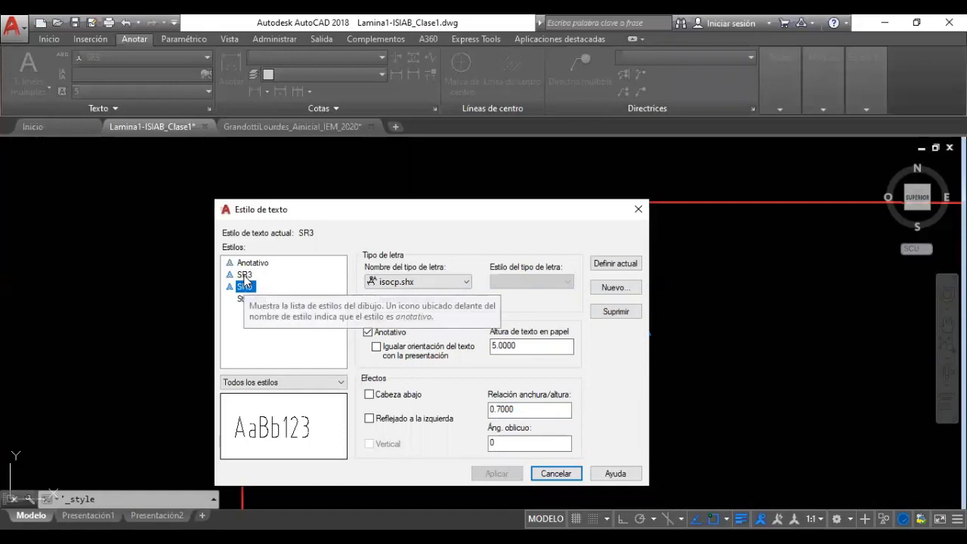
left_click(245, 276)
left_click(248, 287)
left_click(249, 276)
left_click(249, 287)
left_click(249, 275)
left_click(251, 288)
left_click(256, 278)
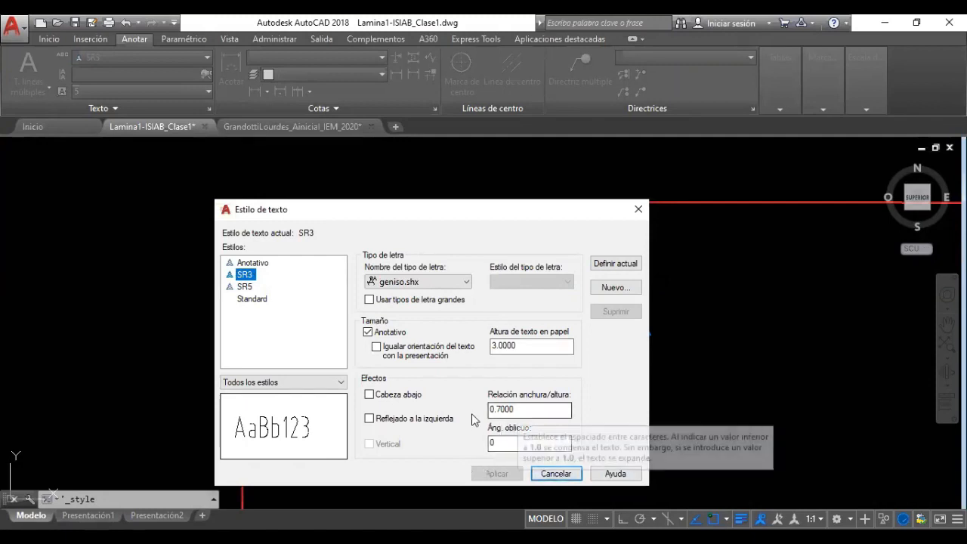
left_click(556, 473)
mouse_move(518, 401)
middle_mouse_down()
mouse_move(464, 429)
mouse_move(461, 294)
middle_mouse_up()
Zoom in on the reference sheet's title block lettering, leaving SR3 as the text style
scroll(432, 330, "up", 4)
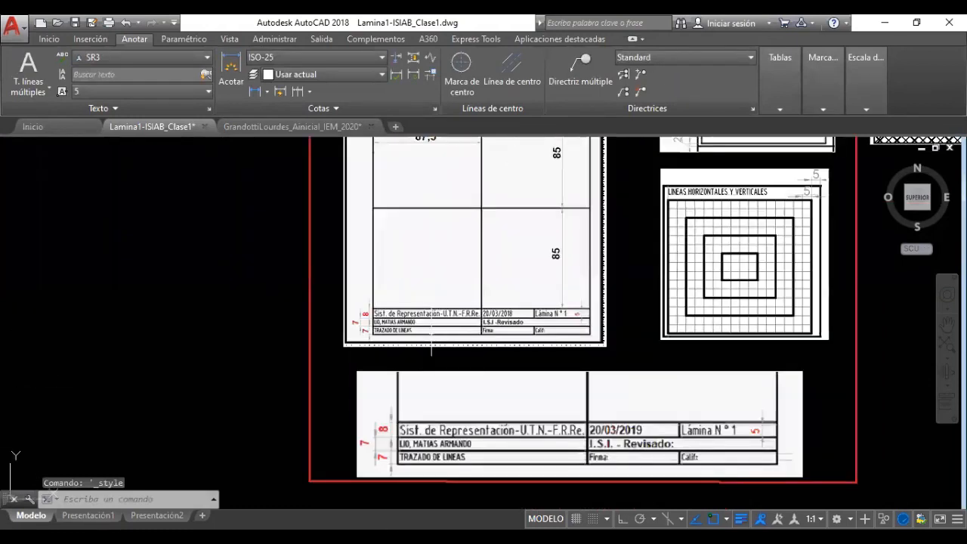
scroll(432, 331, "up", 4)
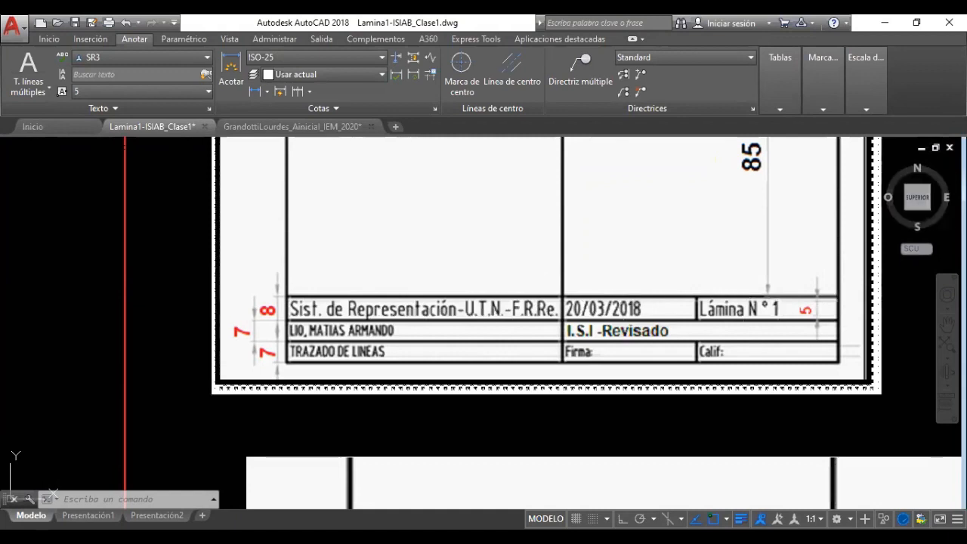
scroll(495, 328, "down", 4)
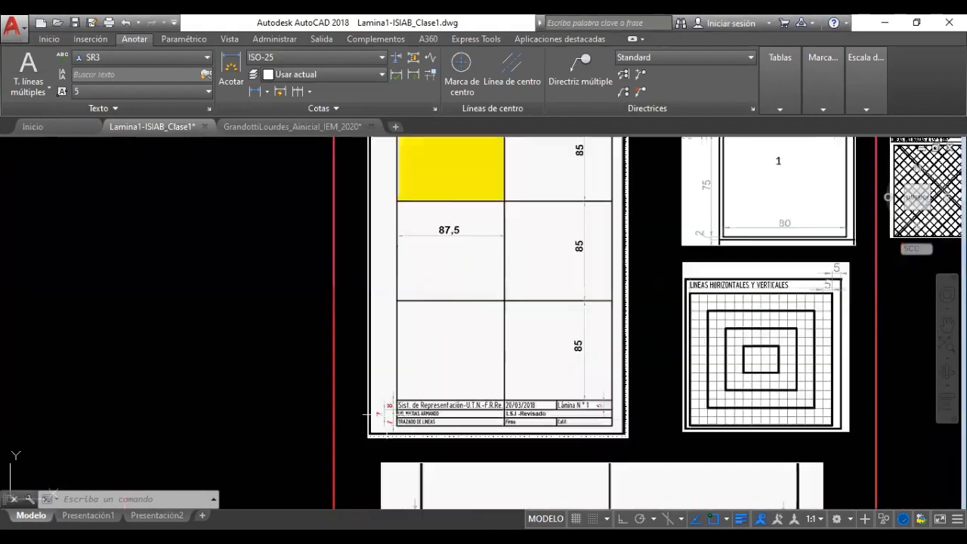
scroll(396, 412, "up", 6)
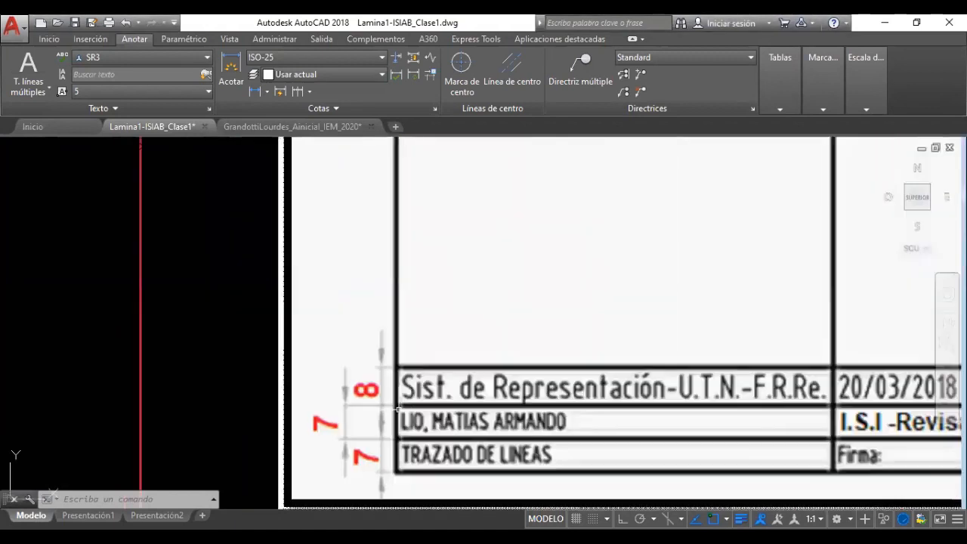
scroll(398, 411, "down", 6)
middle_click_drag(417, 407, 393, 237)
scroll(416, 369, "up", 2)
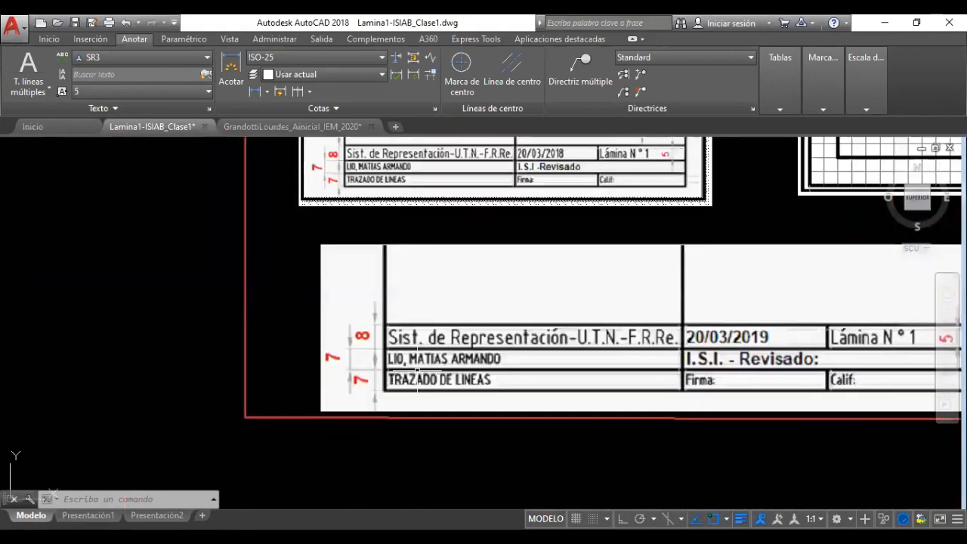
middle_click_drag(397, 298, 382, 345)
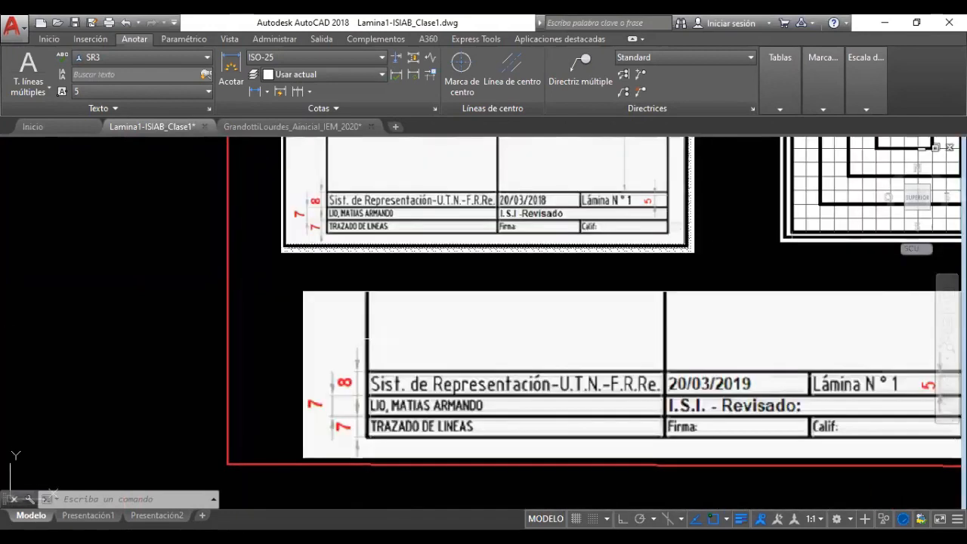
left_click(144, 63)
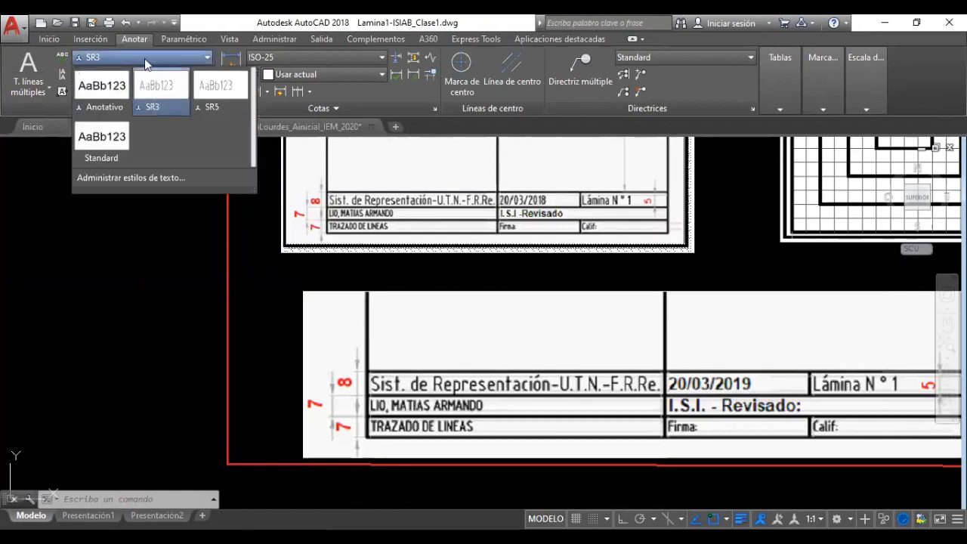
left_click(144, 58)
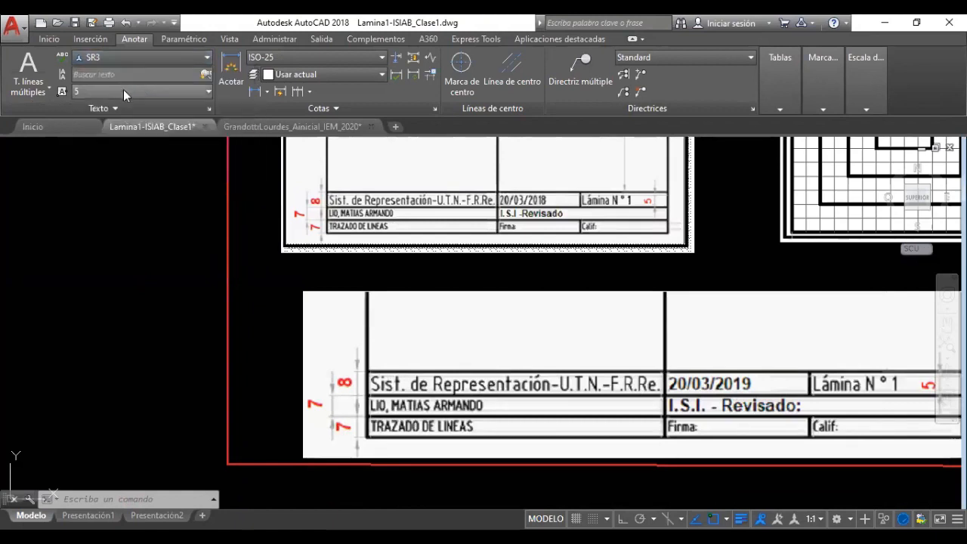
Start clearing the text height field, then cancel so it stays at 5
left_click(124, 89)
key("BackSpace")
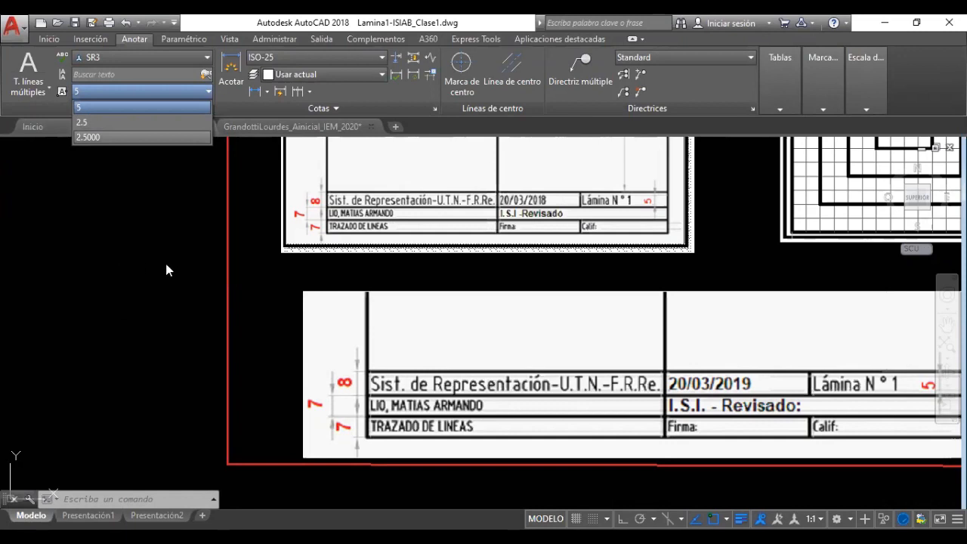
key("Escape")
key("Escape")
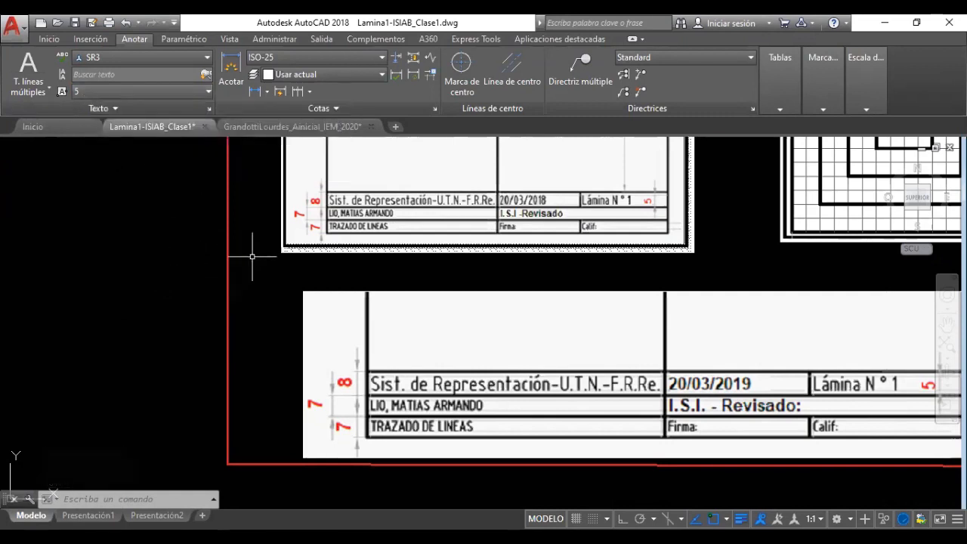
Zoom and pan to the sheet's upper frame and the Temas a desarrollar notes
scroll(468, 305, "down", 5)
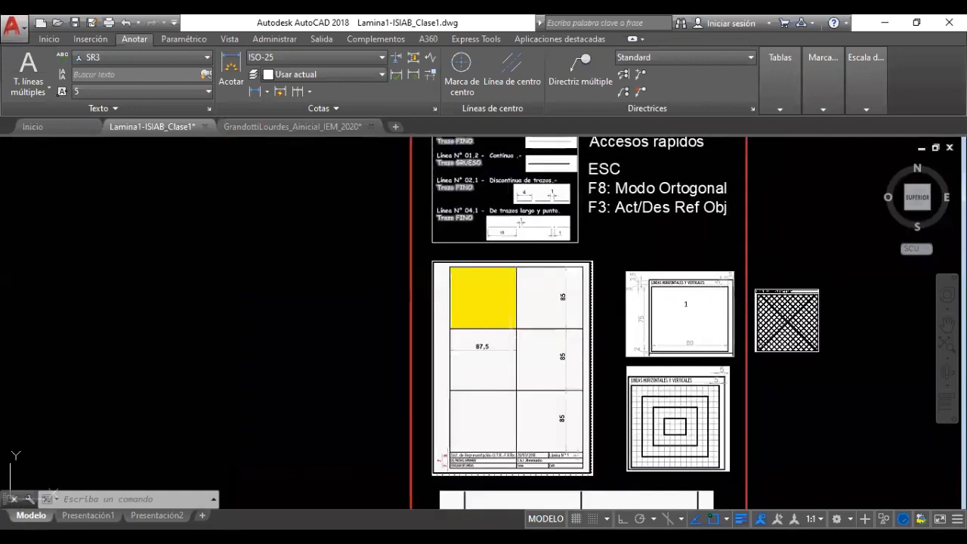
scroll(507, 341, "down", 2)
mouse_move(266, 277)
middle_mouse_down()
mouse_move(272, 350)
mouse_move(349, 341)
mouse_move(295, 447)
middle_mouse_up()
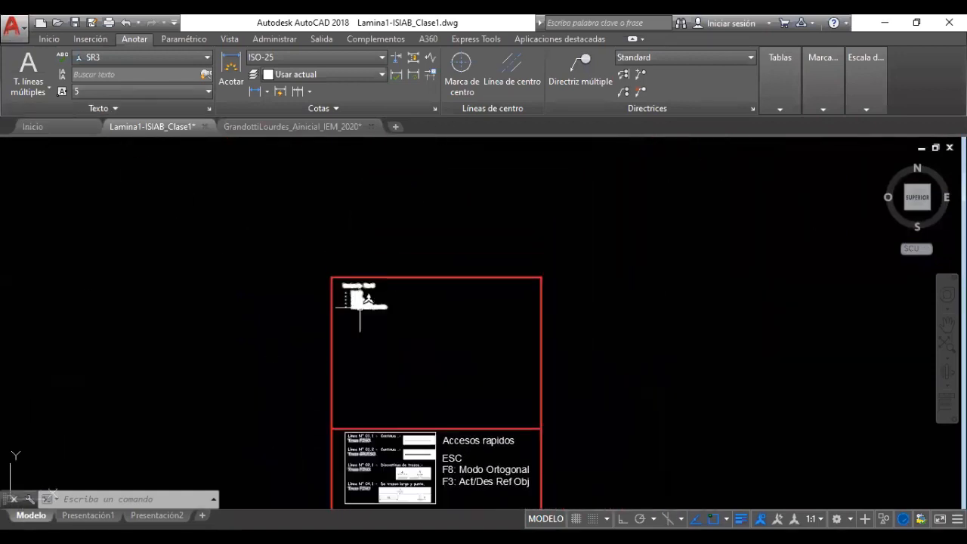
scroll(356, 280, "up", 5)
Make SR5 the current text style
left_click(141, 59)
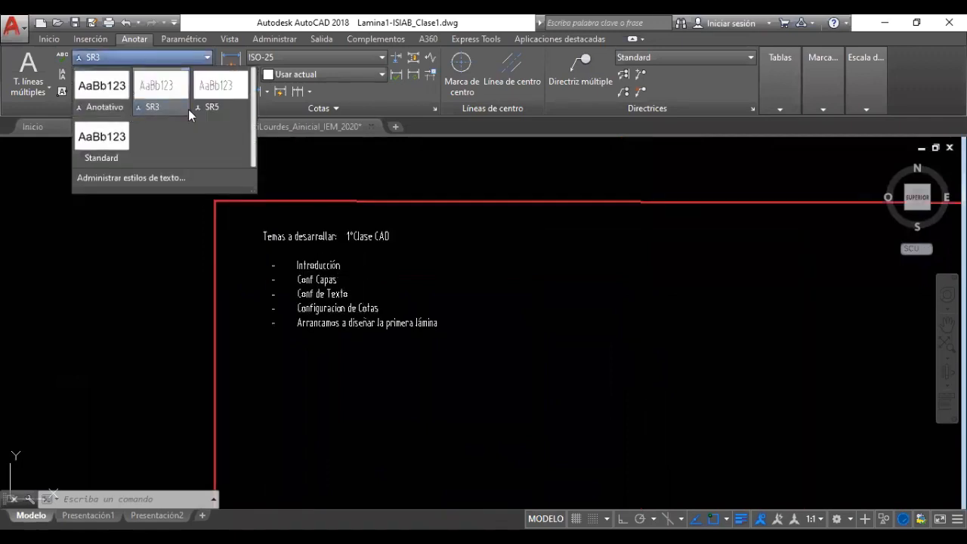
key("Escape")
key("Escape")
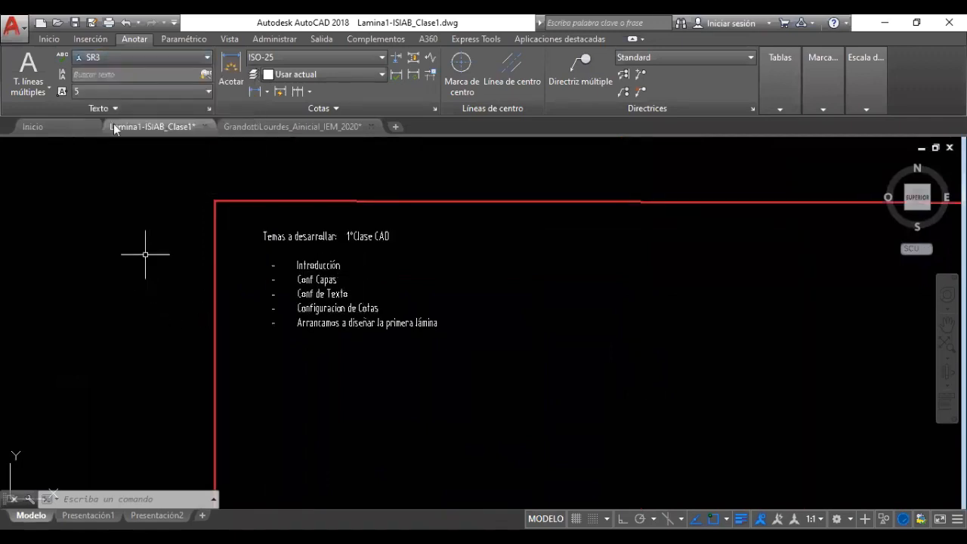
left_click(120, 60)
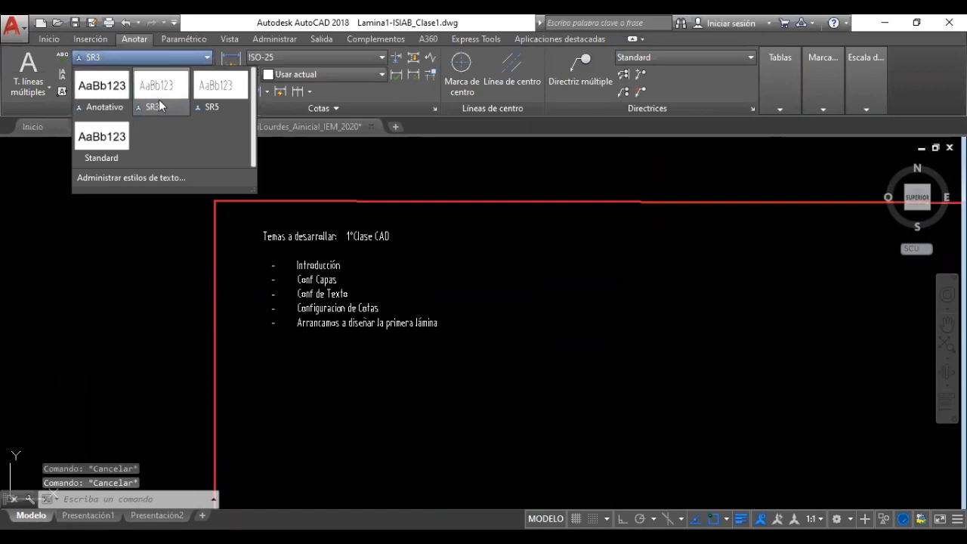
left_click(206, 93)
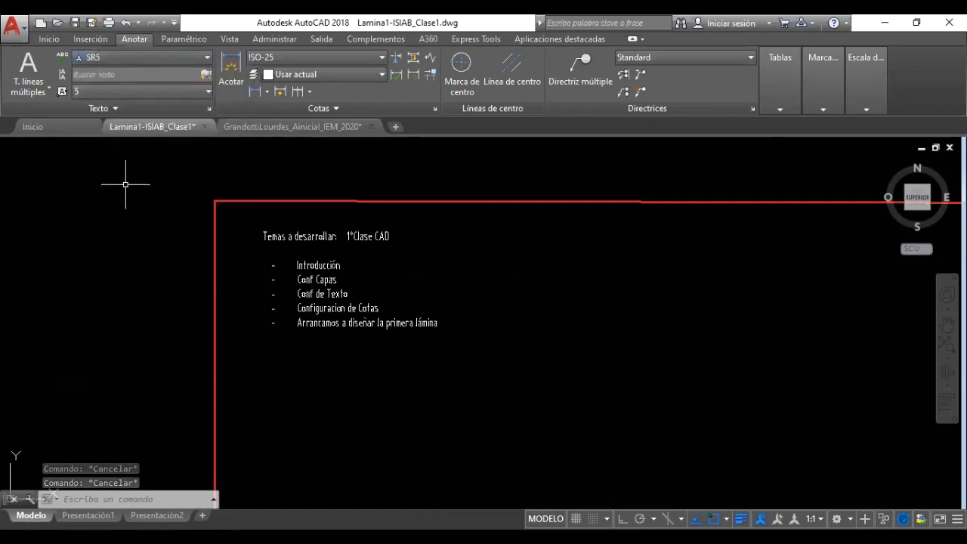
Create a four-line multiline placeholder text beside the topic list
left_click(28, 72)
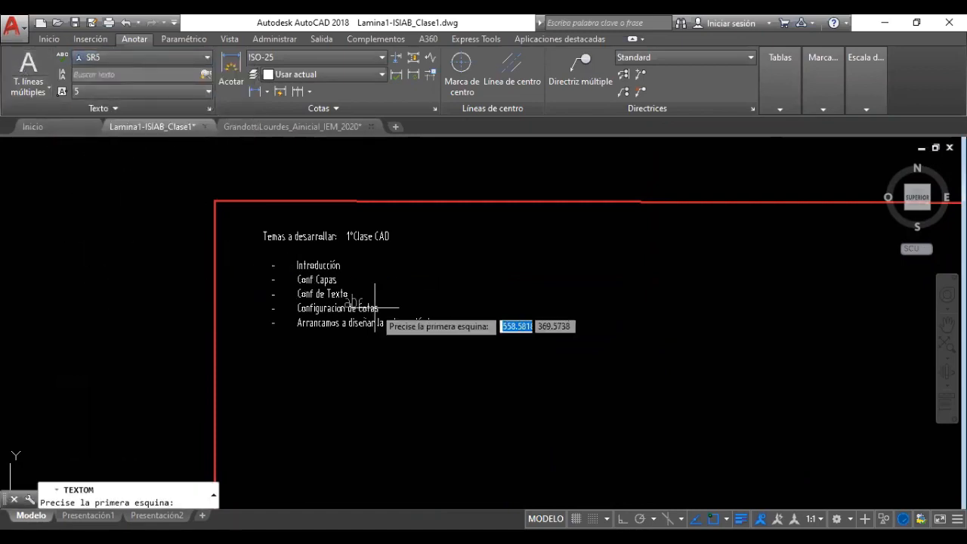
left_click(504, 278)
left_click(588, 354)
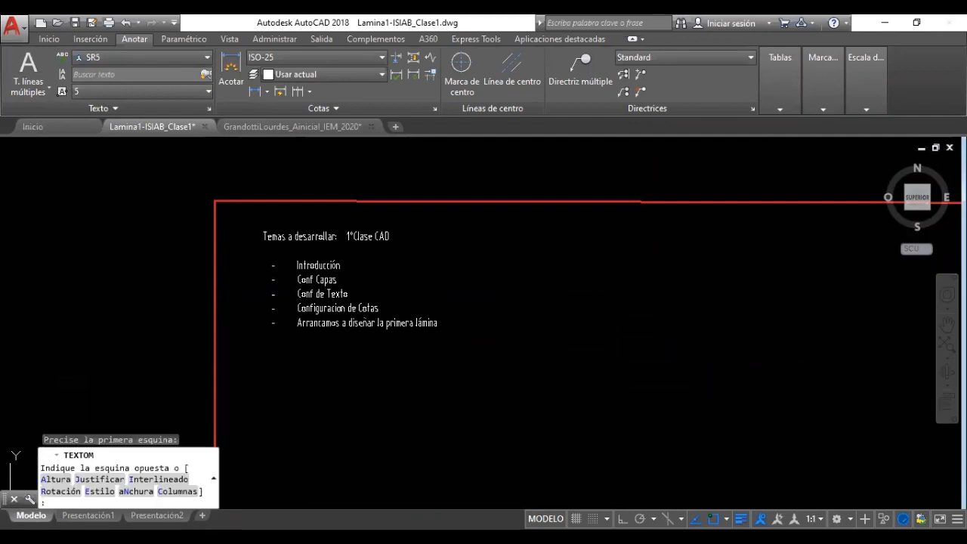
type("edgsdgsdgsdg")
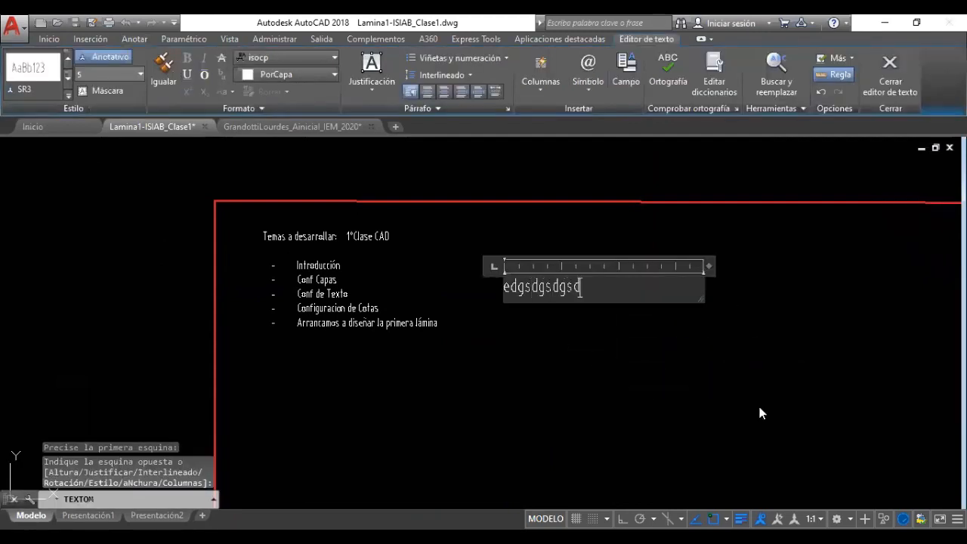
key("Return")
type("sdg")
key("Return")
type("sdg")
key("Return")
type("sdg")
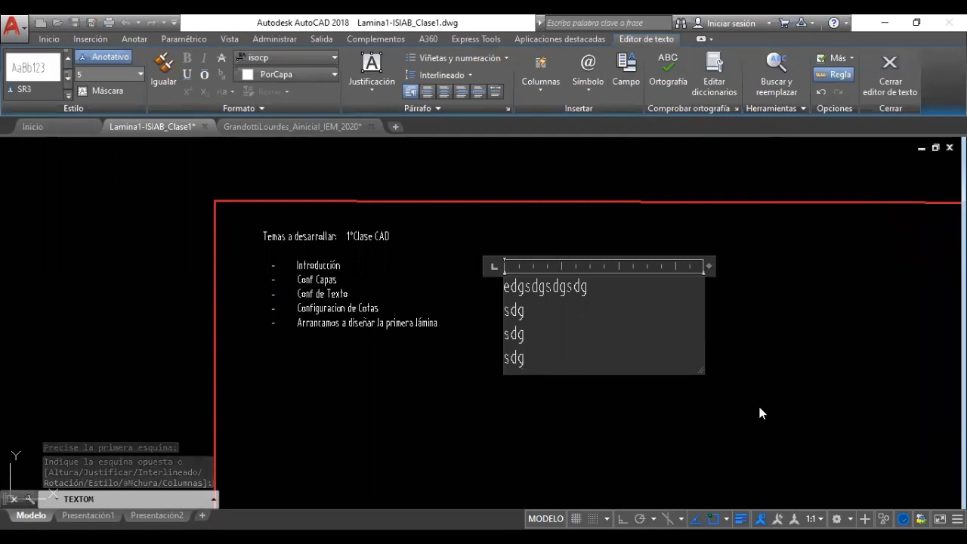
left_click(549, 425)
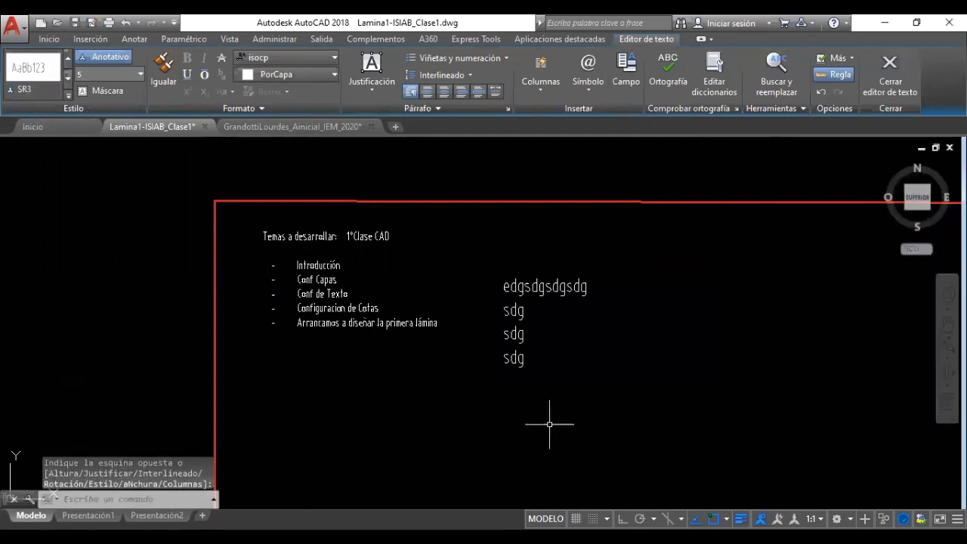
Switch the new sample text to the smaller SR3 style
left_click(526, 329)
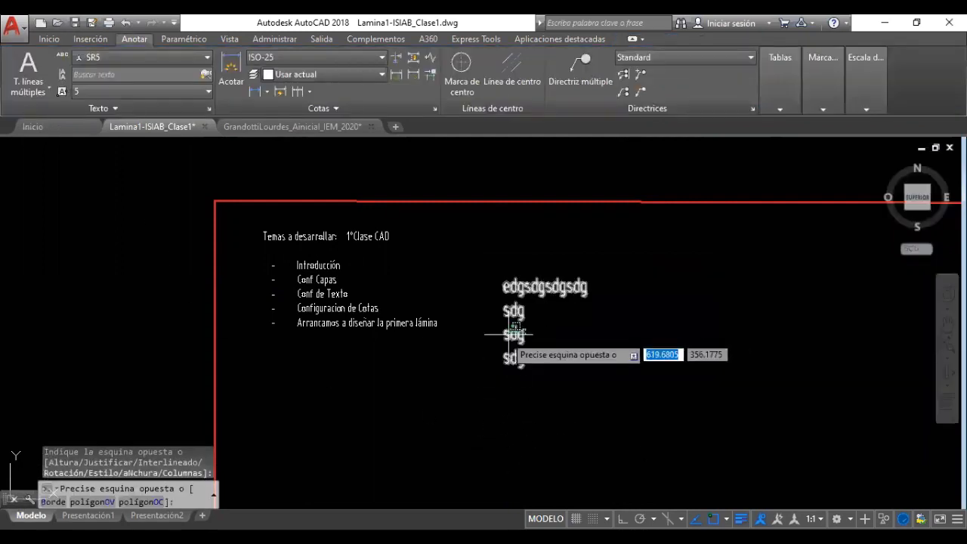
left_click(491, 347)
left_click(120, 56)
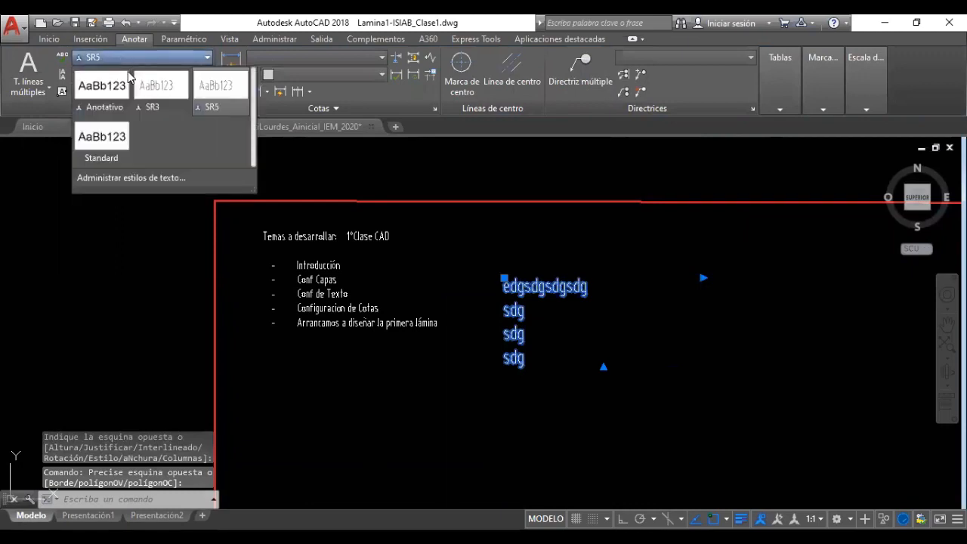
left_click(158, 89)
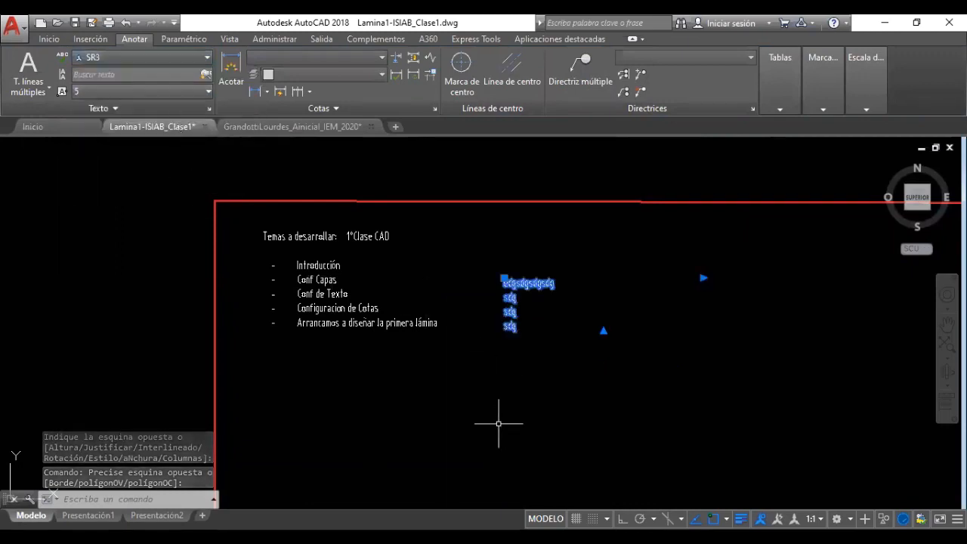
key("Escape")
key("Escape")
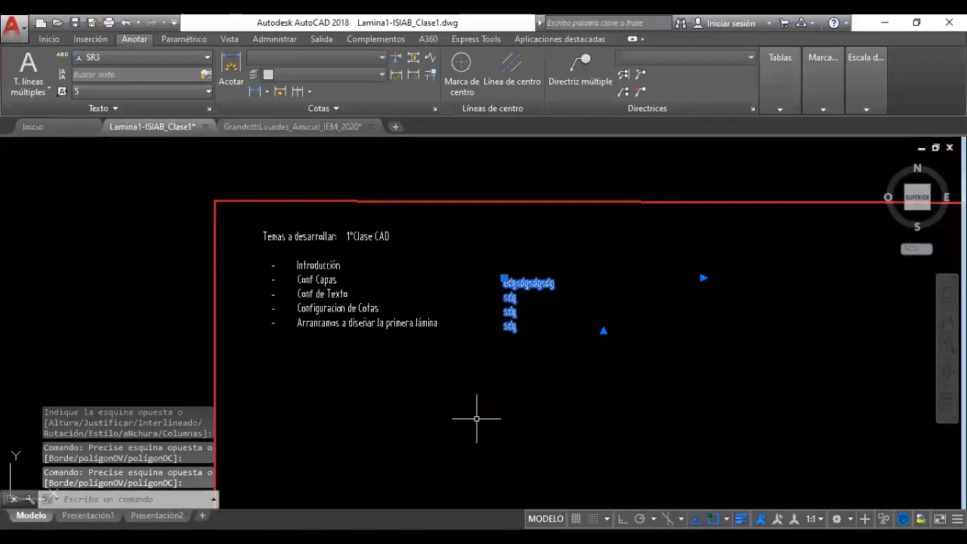
Keep SR3 as the current style and start another multiline text box
left_click(120, 55)
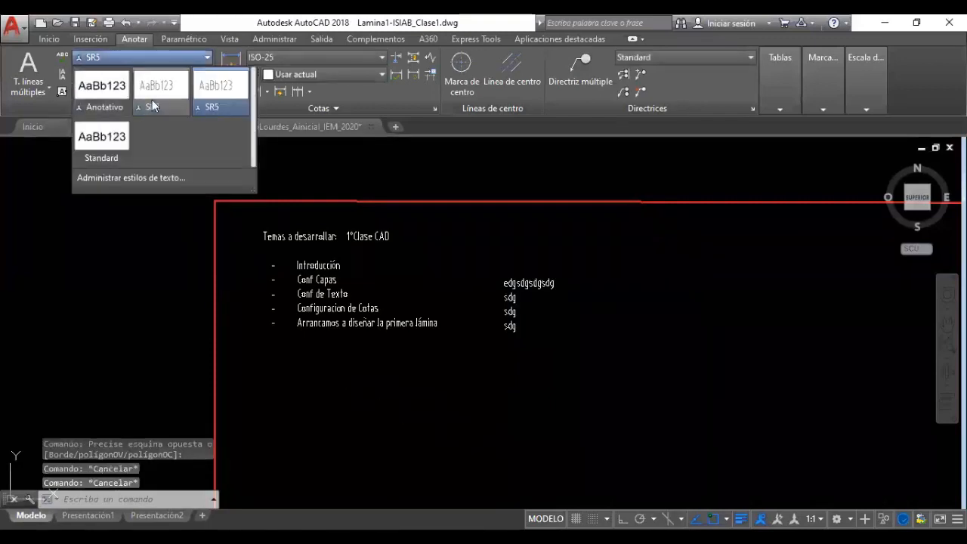
left_click(159, 99)
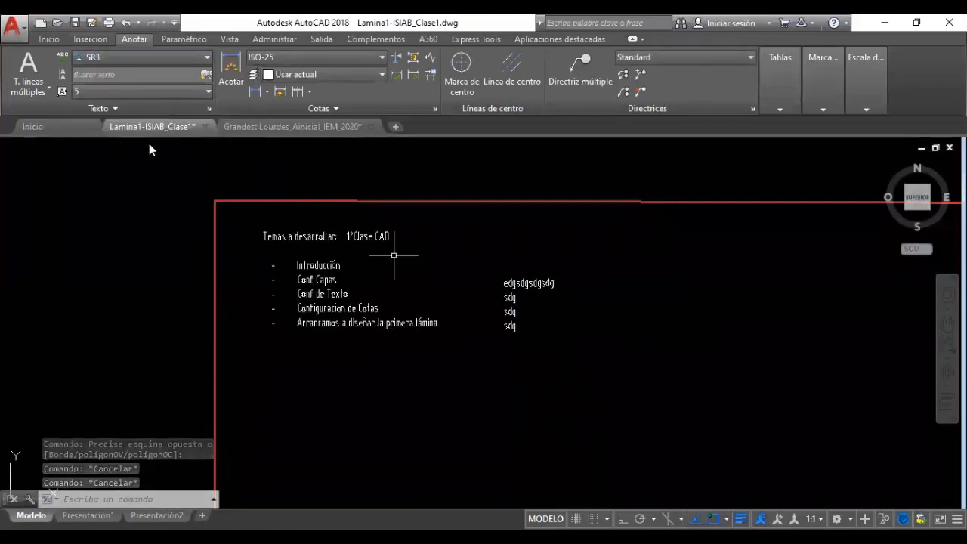
left_click(28, 72)
left_click(626, 371)
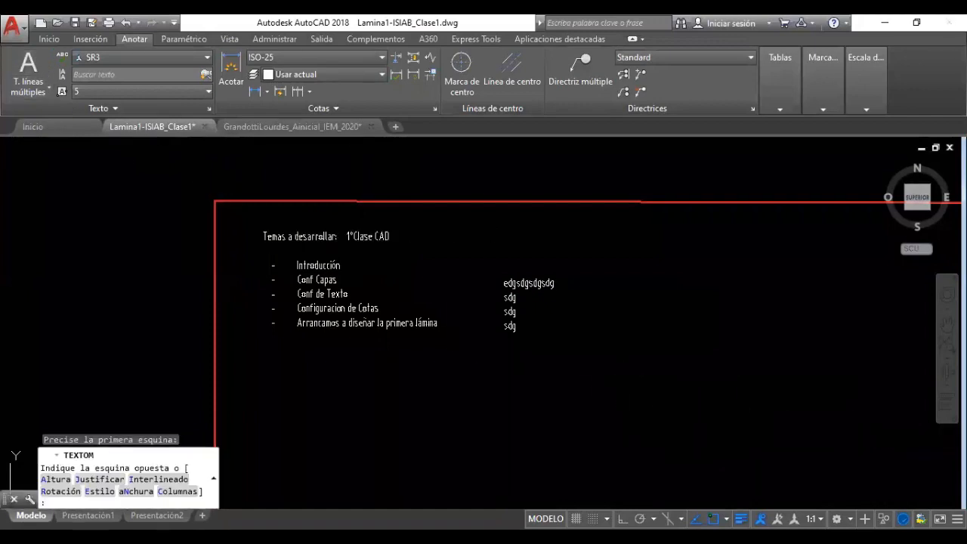
Finish a second one-line test text at height 3, keeping the changes
left_click(785, 415)
type("dfgdfhdfhdth")
key("Return")
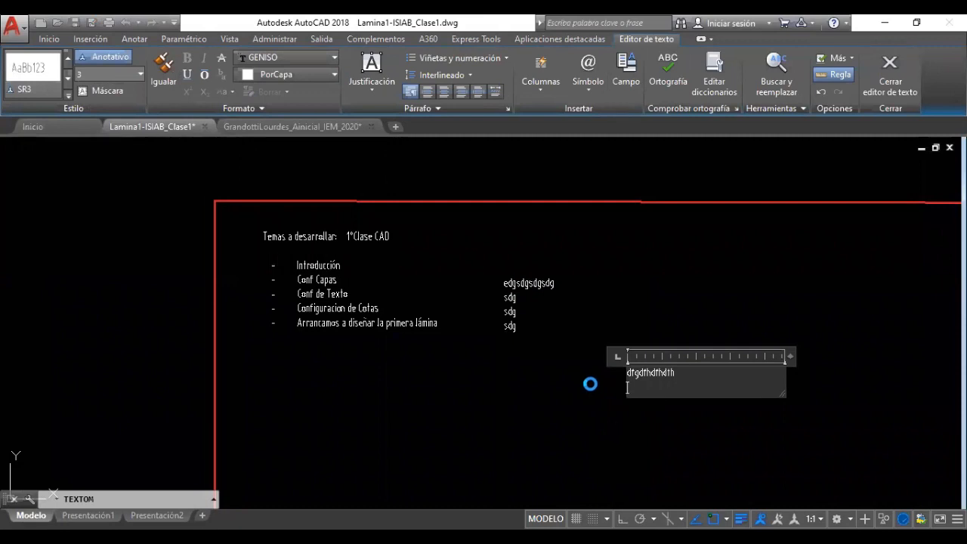
key("Escape")
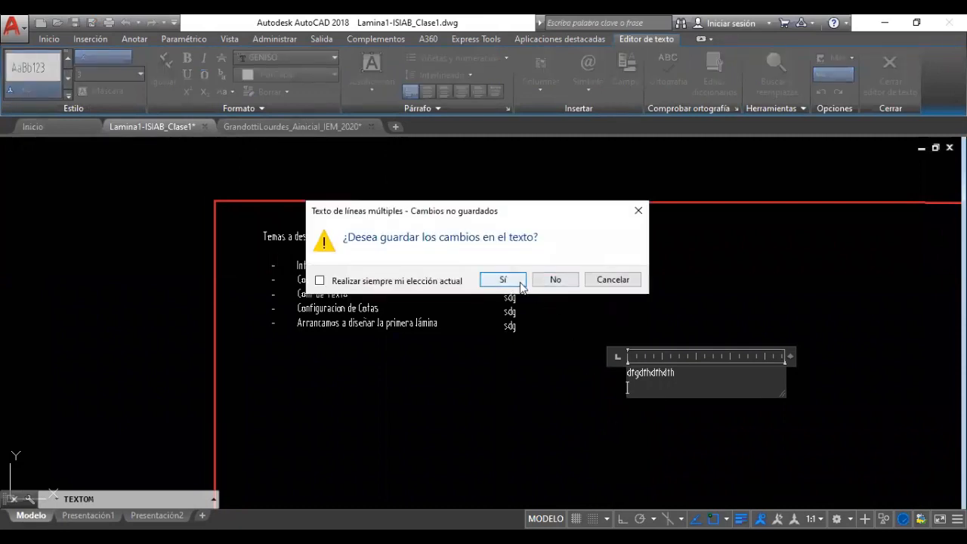
left_click(503, 280)
Delete both sample test texts with a crossing window
left_click(676, 421)
left_click(501, 278)
key("Delete")
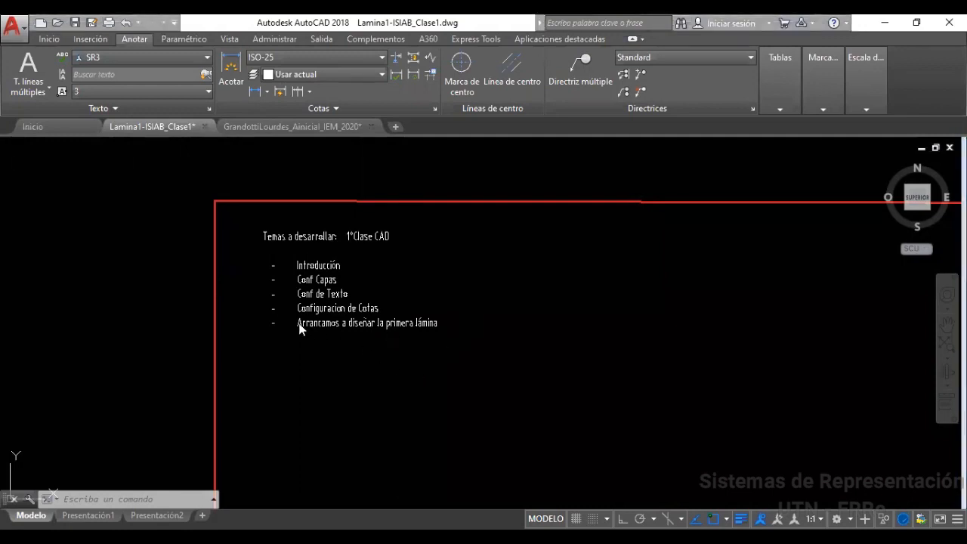
Select the topic list to check its place within the sheet frame, then deselect it
scroll(391, 314, "down", 6)
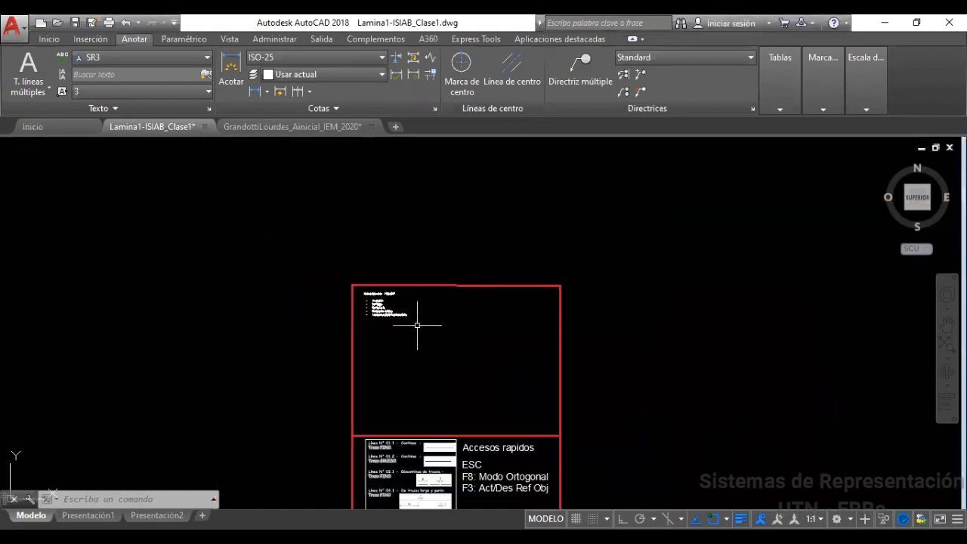
scroll(378, 311, "up", 6)
scroll(434, 329, "down", 4)
scroll(455, 336, "down", 2)
mouse_move(512, 362)
middle_mouse_down()
mouse_move(451, 280)
mouse_move(436, 280)
middle_mouse_up()
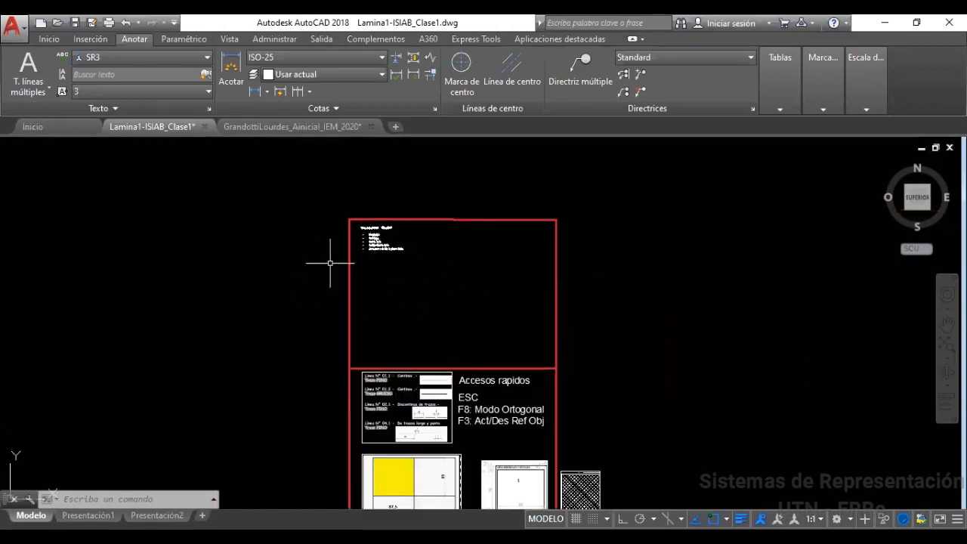
scroll(331, 263, "up", 6)
left_click(406, 314)
left_click(354, 231)
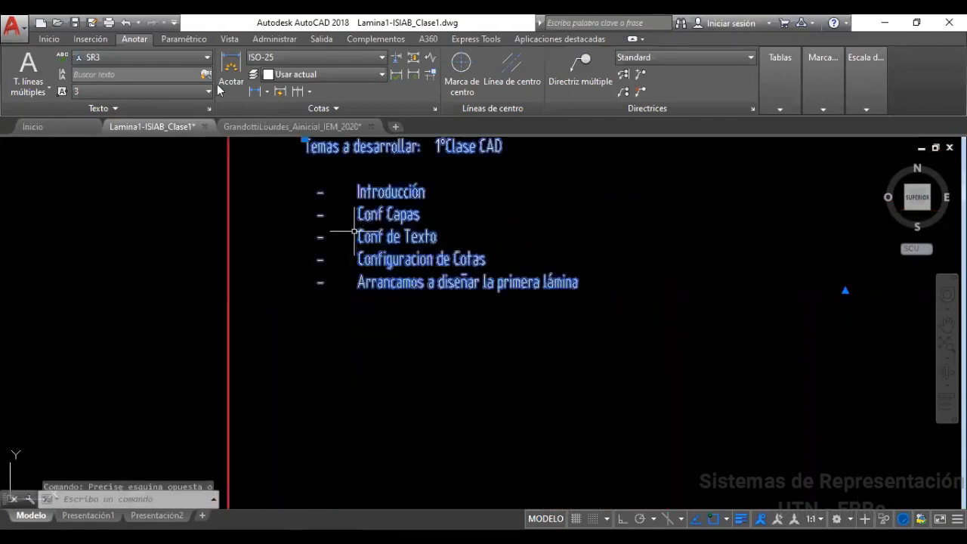
scroll(470, 291, "down", 4)
middle_click_drag(458, 299, 275, 304)
scroll(360, 318, "down", 4)
middle_click_drag(367, 324, 389, 309)
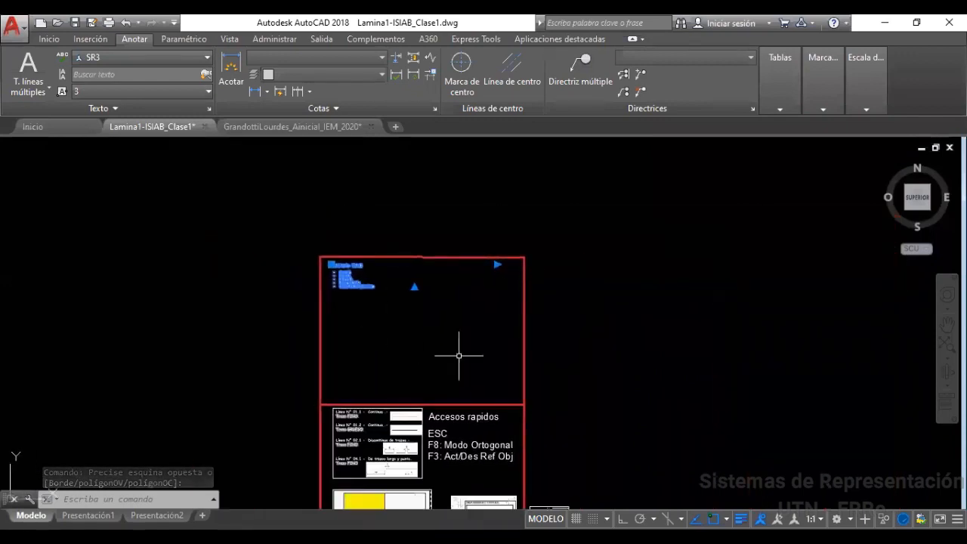
key("Escape")
key("Escape")
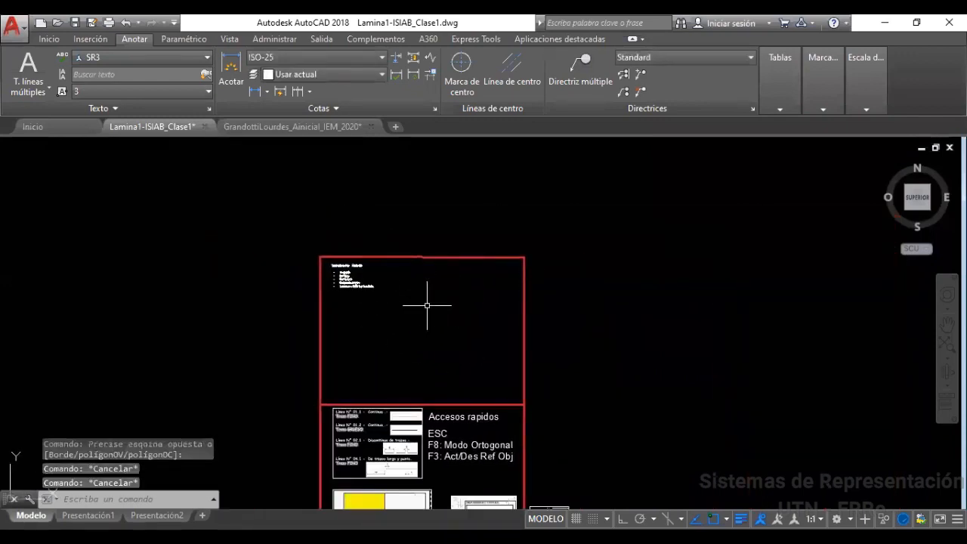
Pan and zoom model space until the UCS origin and red-framed reference sheet both show
scroll(409, 344, "down", 2)
middle_click_drag(397, 380, 397, 312)
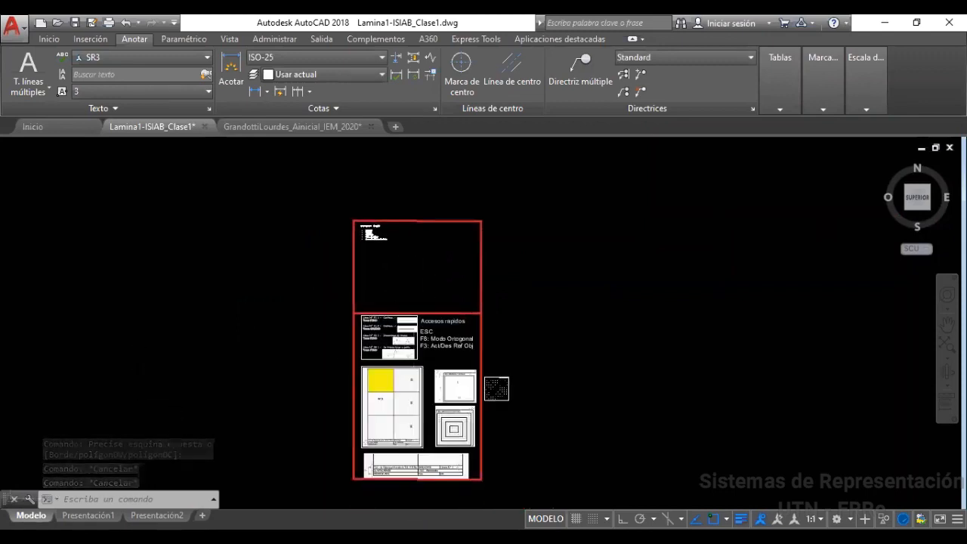
scroll(419, 357, "up", 2)
middle_click_drag(365, 261, 382, 313)
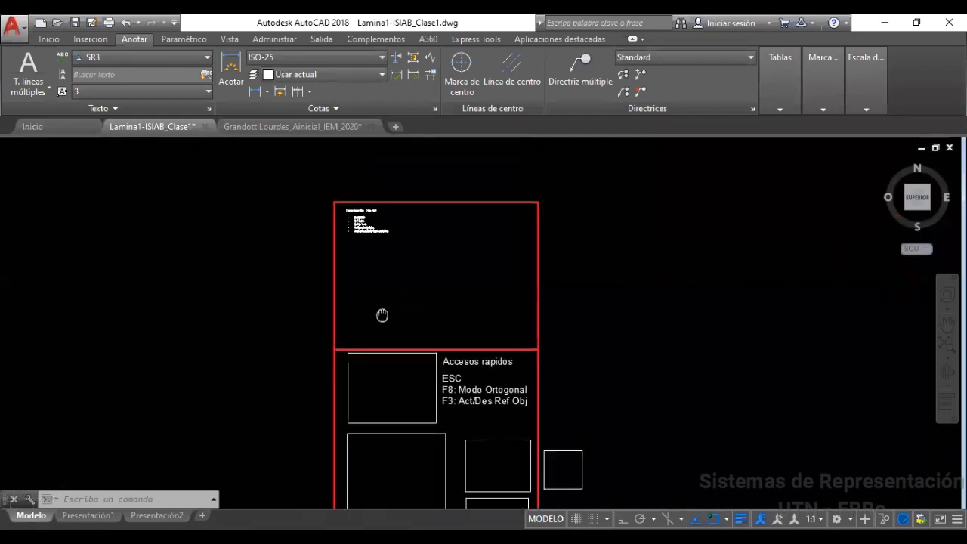
mouse_move(427, 345)
middle_mouse_down()
mouse_move(427, 309)
mouse_move(453, 246)
middle_mouse_up()
mouse_move(401, 310)
middle_mouse_down()
mouse_move(486, 307)
mouse_move(583, 345)
mouse_move(607, 370)
middle_mouse_up()
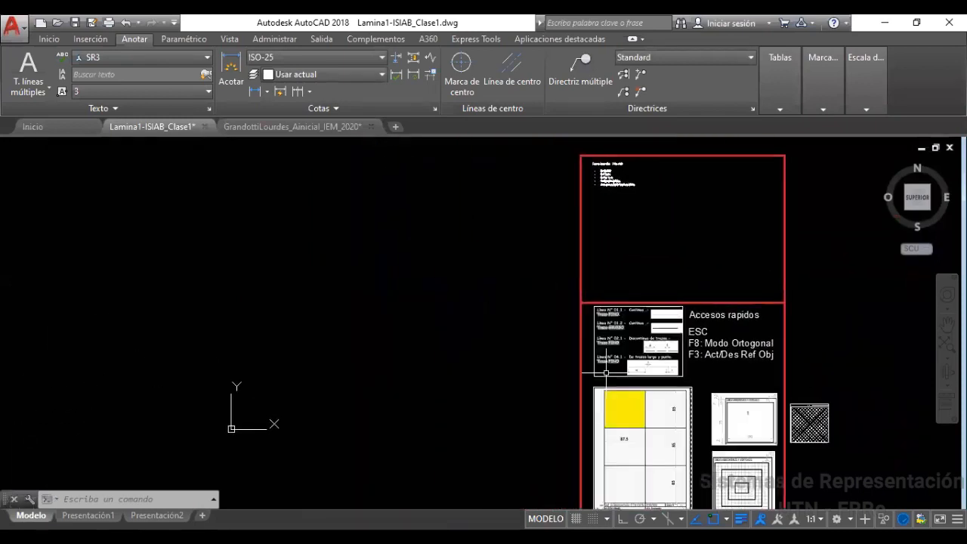
mouse_move(430, 360)
middle_mouse_down()
mouse_move(430, 375)
mouse_move(468, 413)
middle_mouse_up()
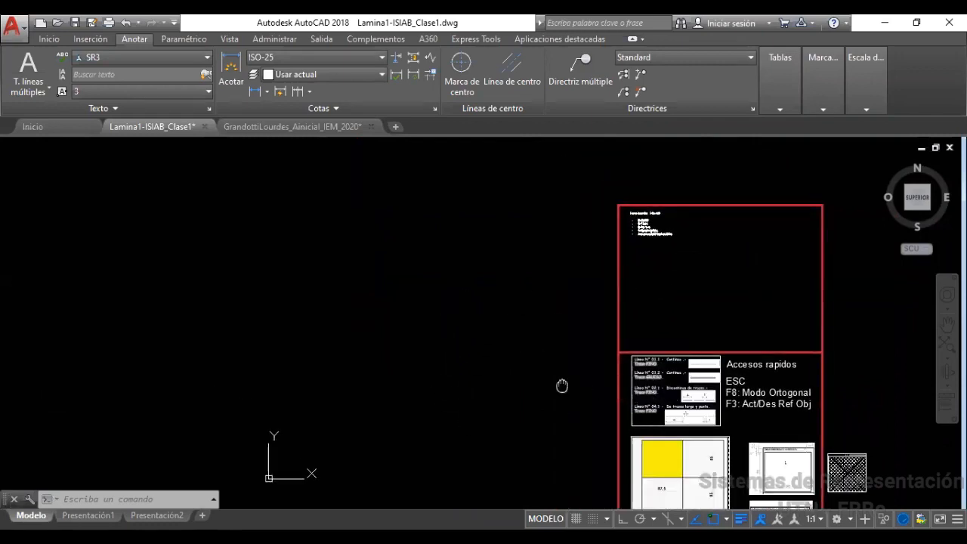
middle_click_drag(562, 386, 499, 320)
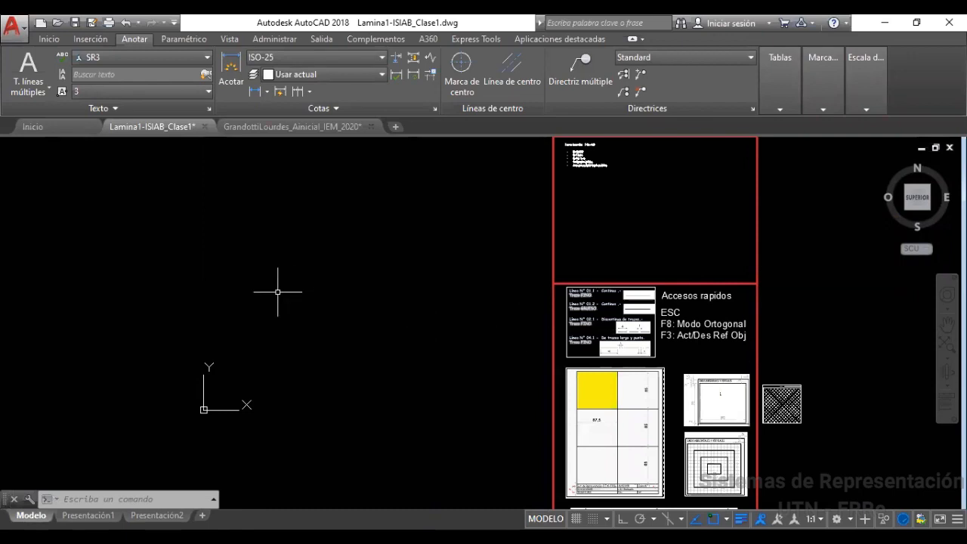
middle_click_drag(334, 317, 378, 330)
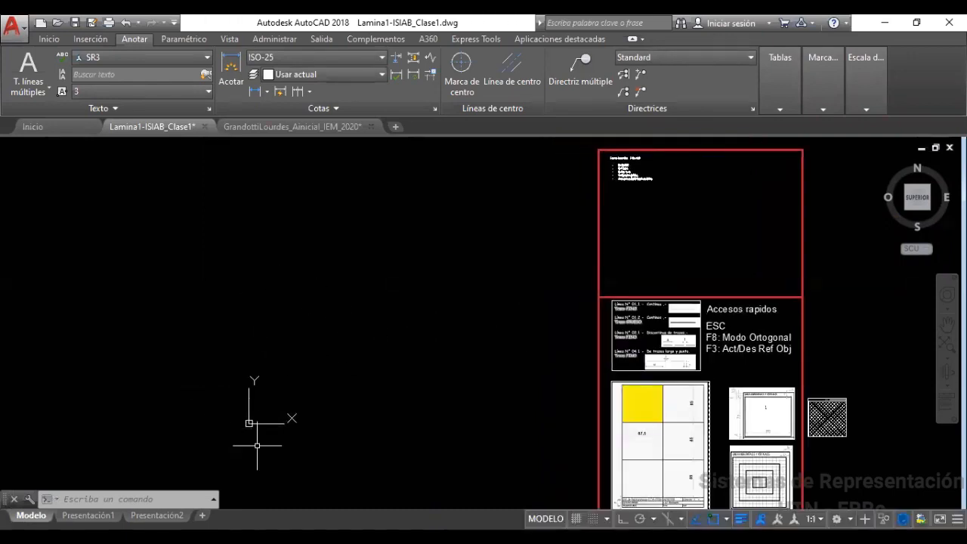
scroll(401, 369, "down", 6)
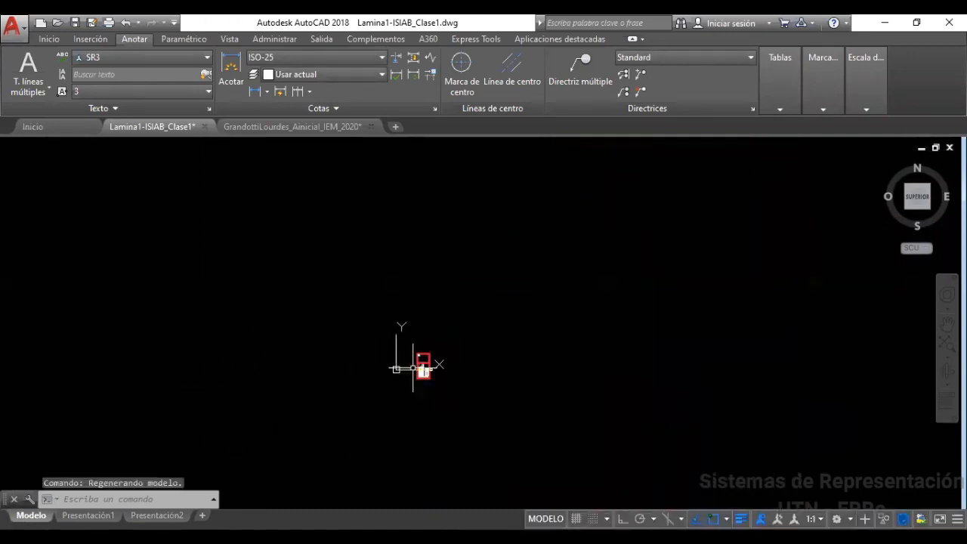
scroll(480, 389, "down", 2)
middle_click_drag(498, 389, 416, 340)
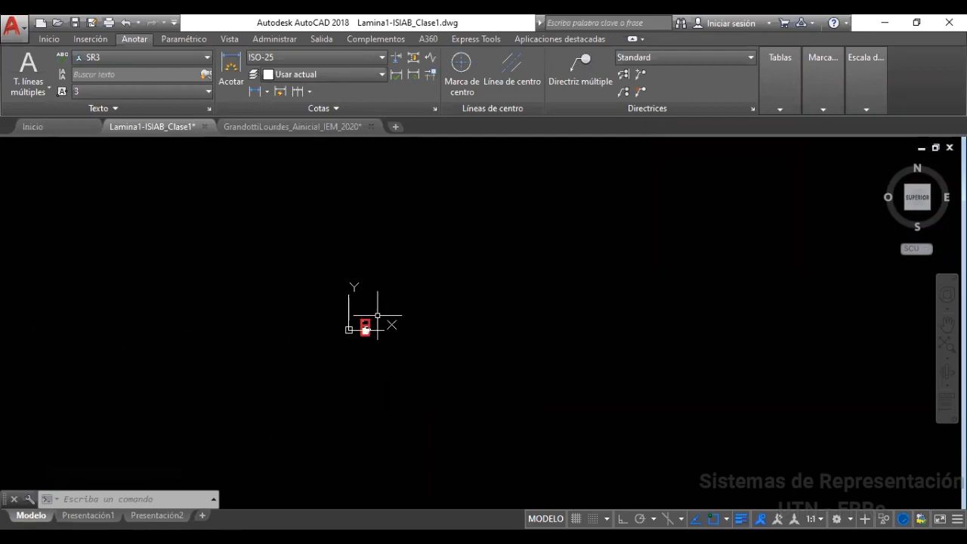
scroll(412, 316, "down", 12)
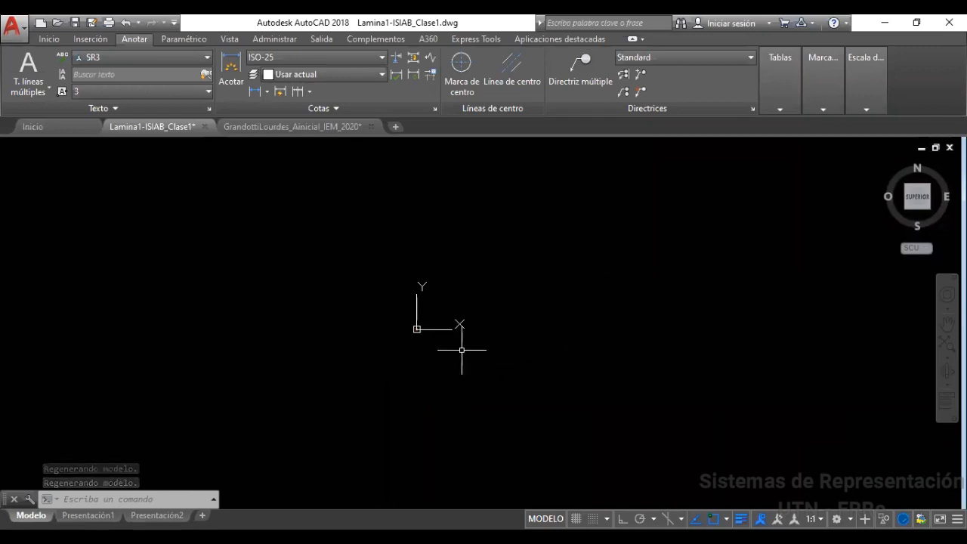
scroll(433, 321, "up", 7)
scroll(363, 389, "up", 5)
scroll(268, 348, "up", 5)
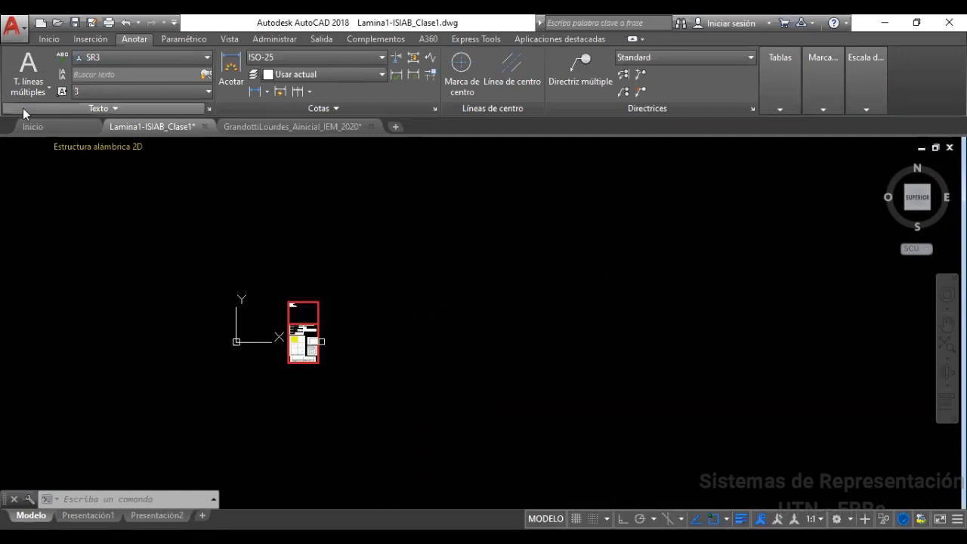
Draw a 3000-unit horizontal line to the right of the reference sheet
left_click(50, 39)
left_click(18, 66)
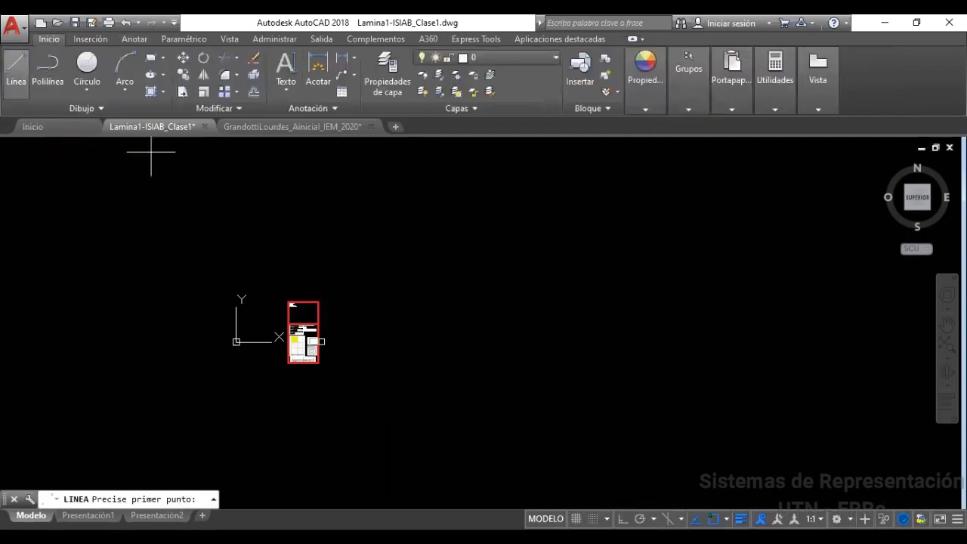
left_click(419, 388)
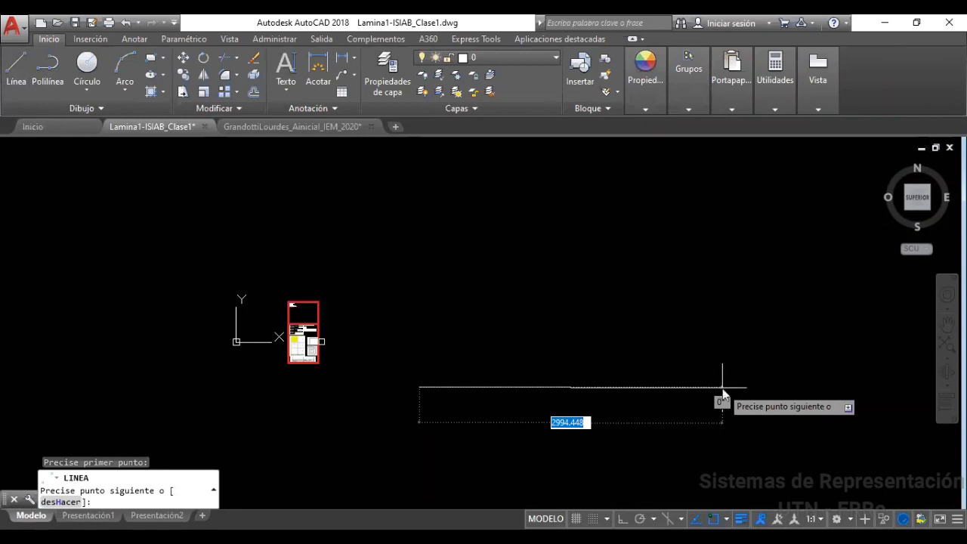
type("300")
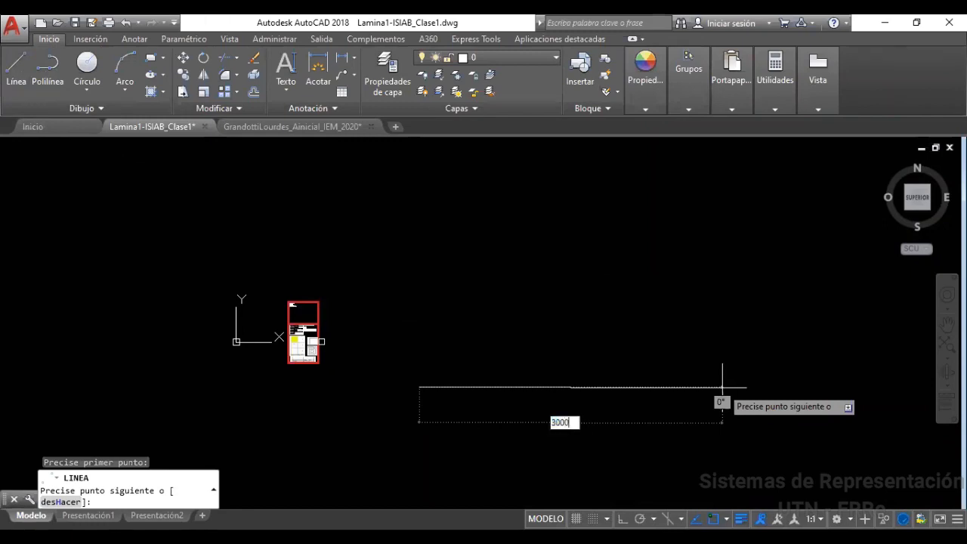
type("0")
key("Return")
key("Escape")
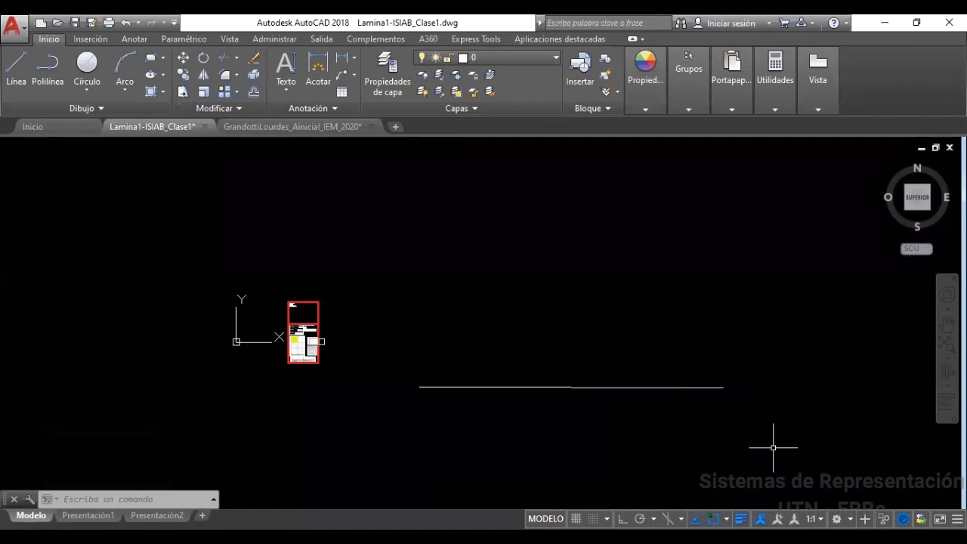
Draw a 20-unit segment above the long line's left end and window-select it
left_click(16, 68)
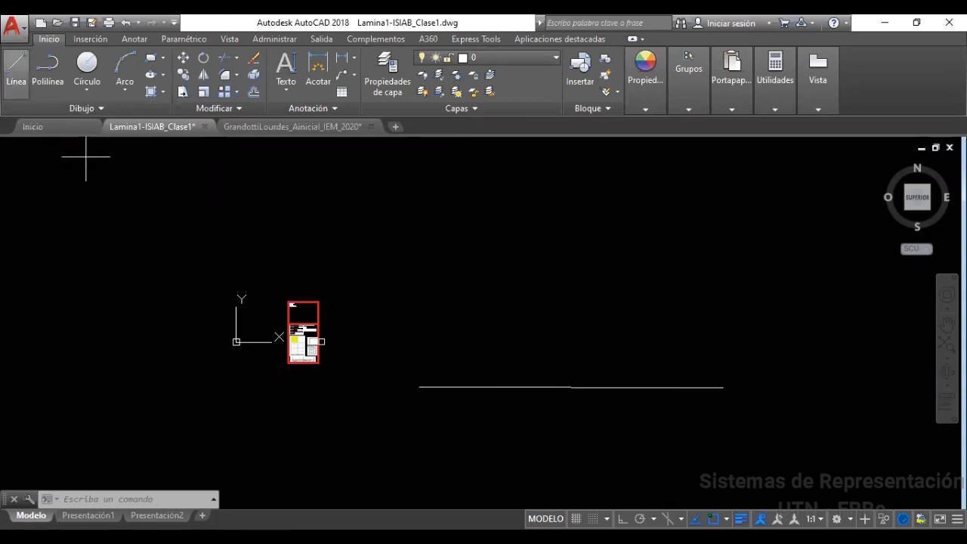
left_click(415, 347)
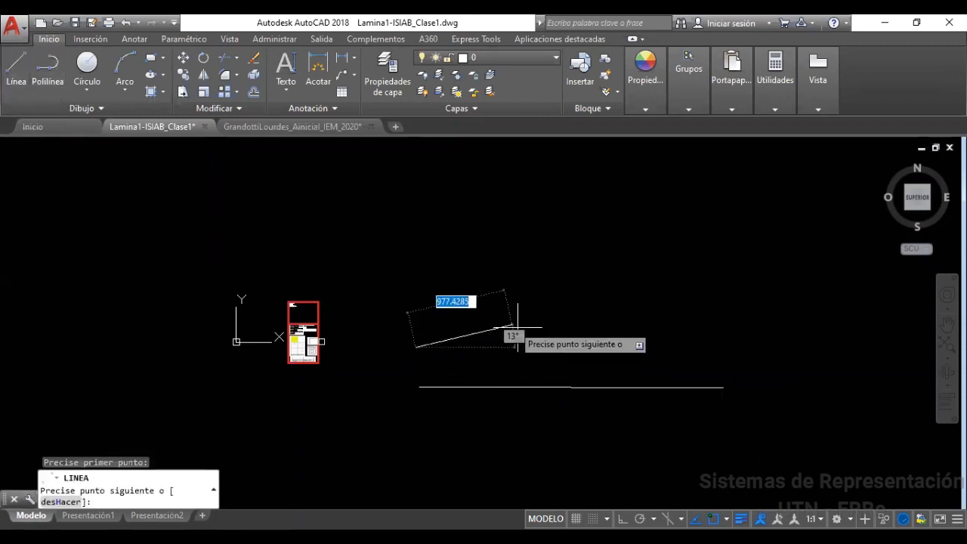
type("20")
key("Return")
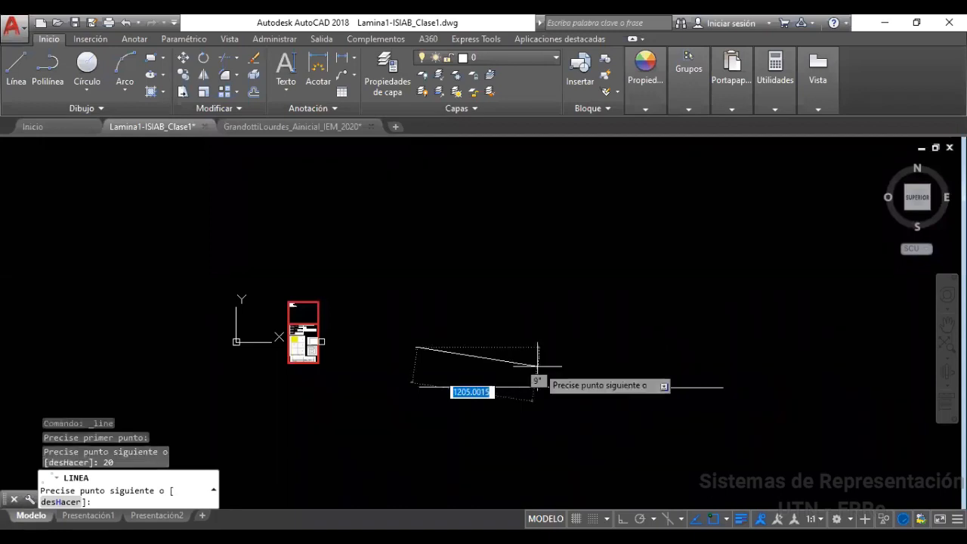
key("Escape")
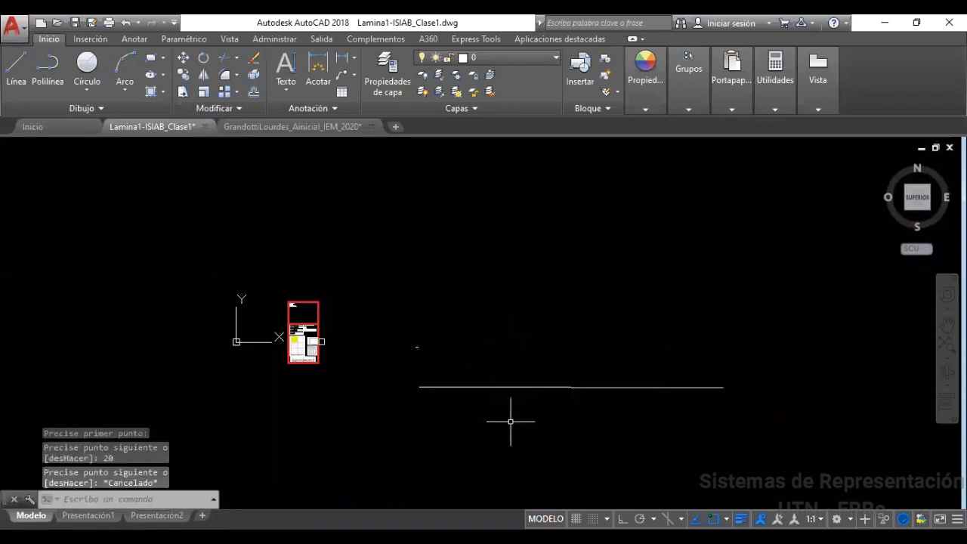
left_click(407, 337)
left_click(451, 366)
left_click(390, 373)
Select and deselect both lines, then zoom to extents showing the sheet and 3000-unit line
left_click(756, 424)
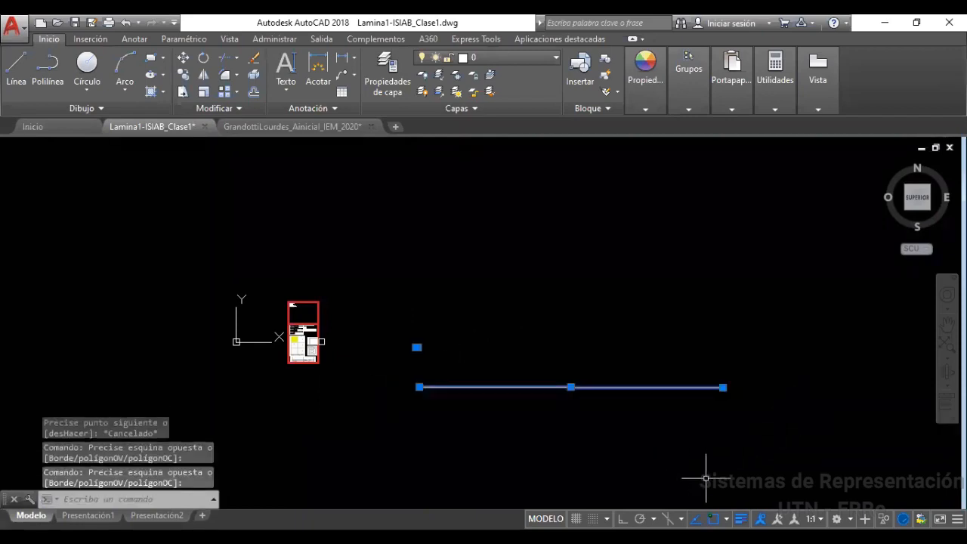
key("Escape")
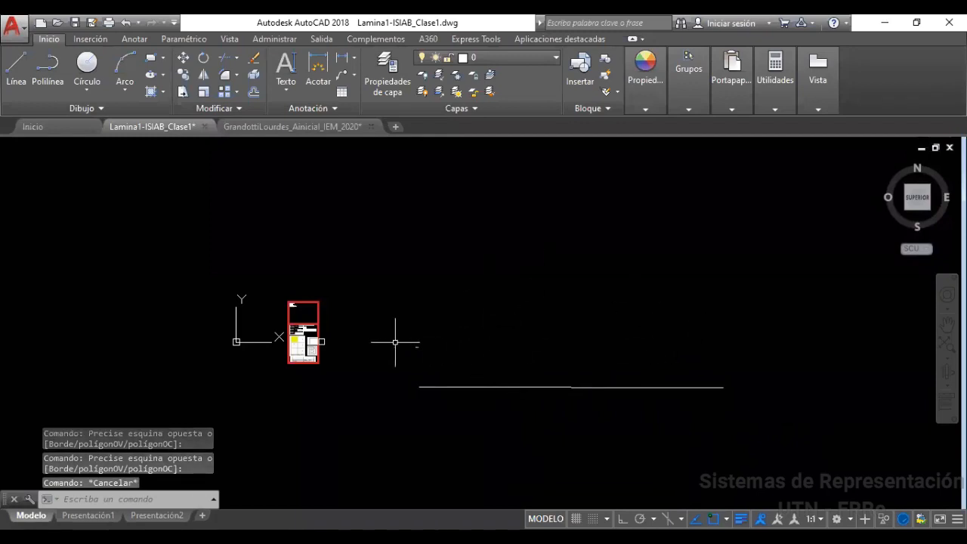
mouse_move(407, 332)
left_mouse_down()
mouse_move(443, 339)
mouse_move(412, 360)
left_mouse_up()
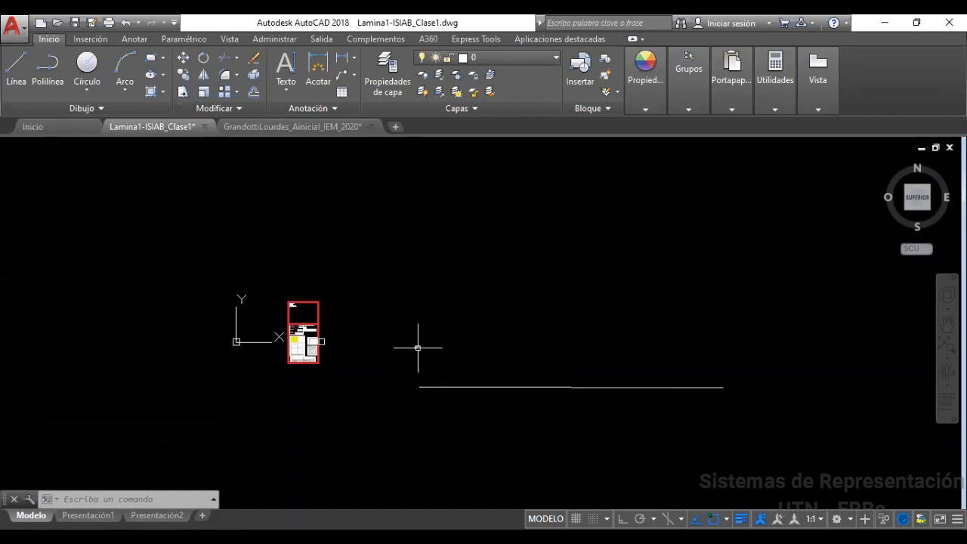
scroll(418, 349, "up", 2)
scroll(402, 350, "down", 8)
scroll(378, 362, "up", 9)
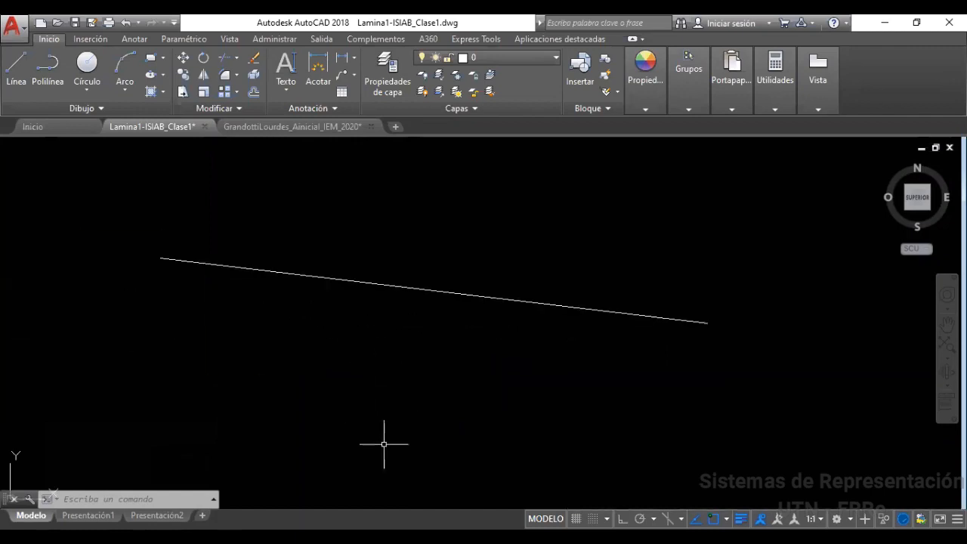
scroll(408, 400, "down", 6)
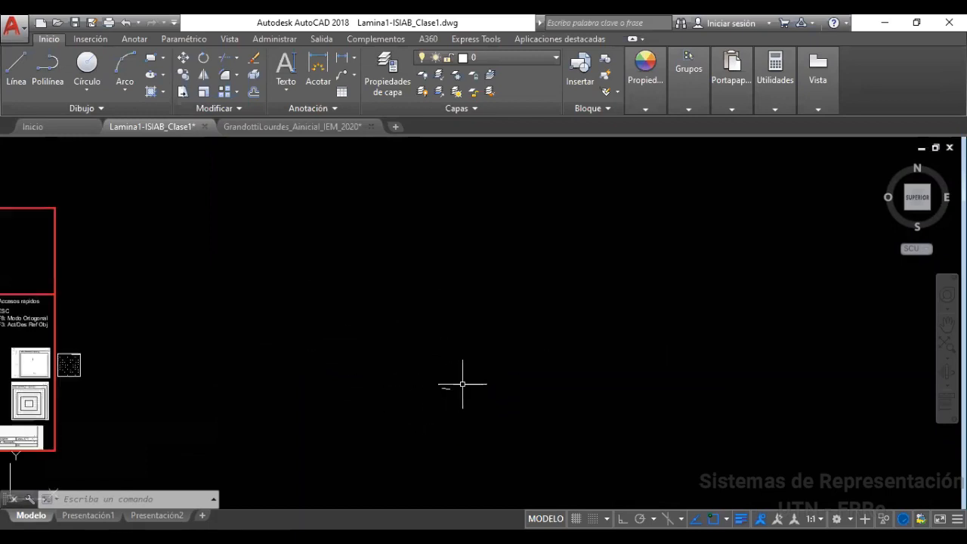
middle_click_drag(463, 375, 392, 347)
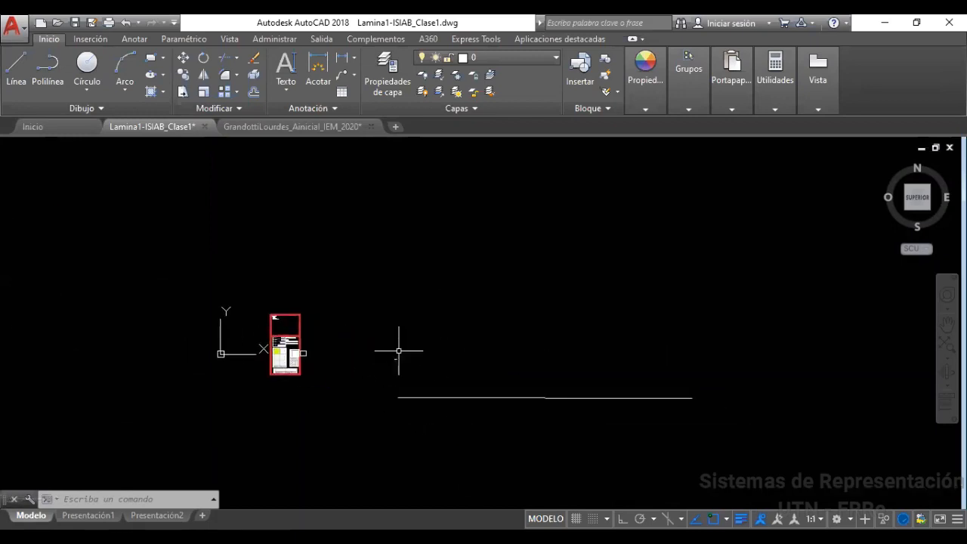
left_click_drag(453, 335, 378, 449)
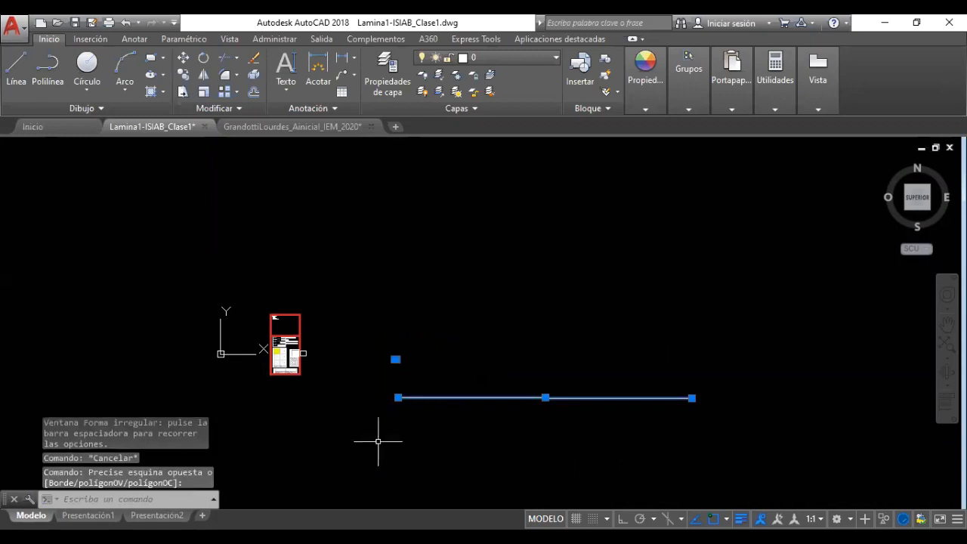
key("Escape")
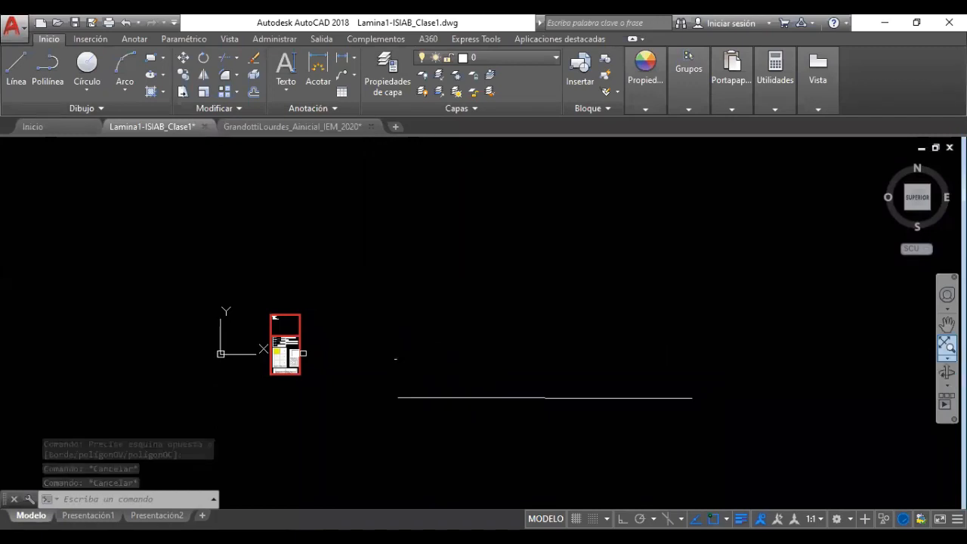
left_click(947, 345)
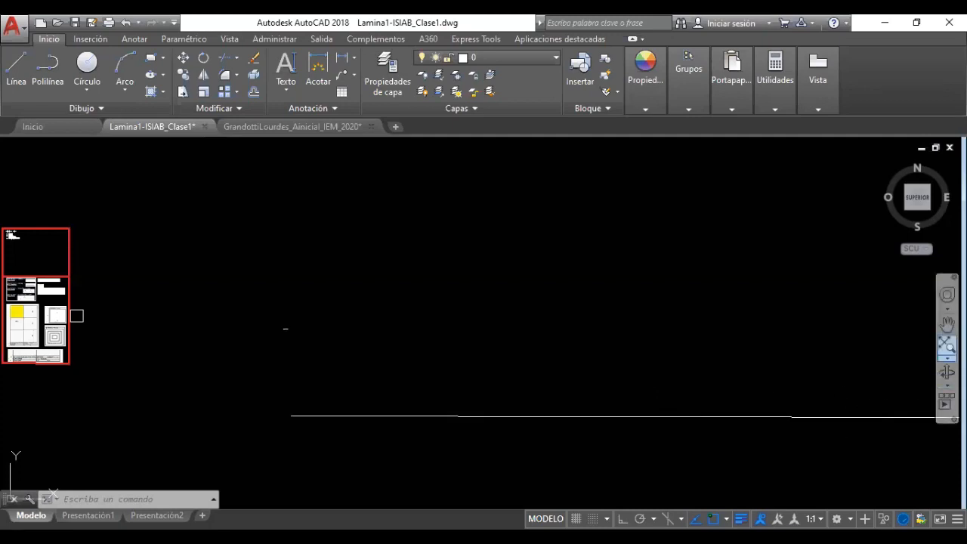
Use real-time zoom to frame the reference sheet and the long line
left_click(948, 357)
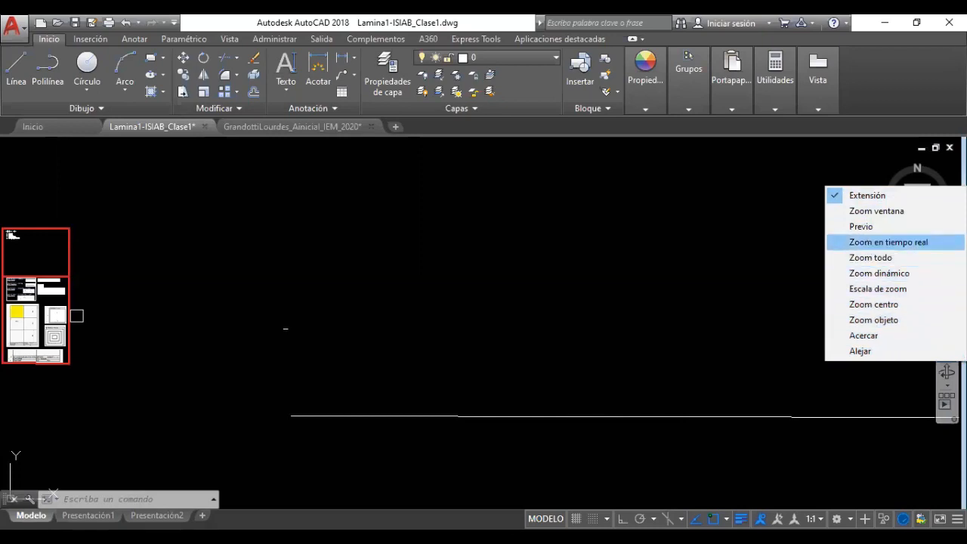
left_click(888, 242)
mouse_move(377, 236)
left_mouse_down()
mouse_move(404, 315)
mouse_move(413, 419)
left_mouse_up()
left_click_drag(421, 249, 439, 449)
left_click_drag(460, 264, 460, 455)
mouse_move(473, 285)
left_mouse_down()
mouse_move(473, 422)
mouse_move(473, 315)
left_mouse_up()
left_click_drag(487, 426, 474, 266)
left_click_drag(454, 410, 449, 203)
left_click_drag(465, 426, 454, 244)
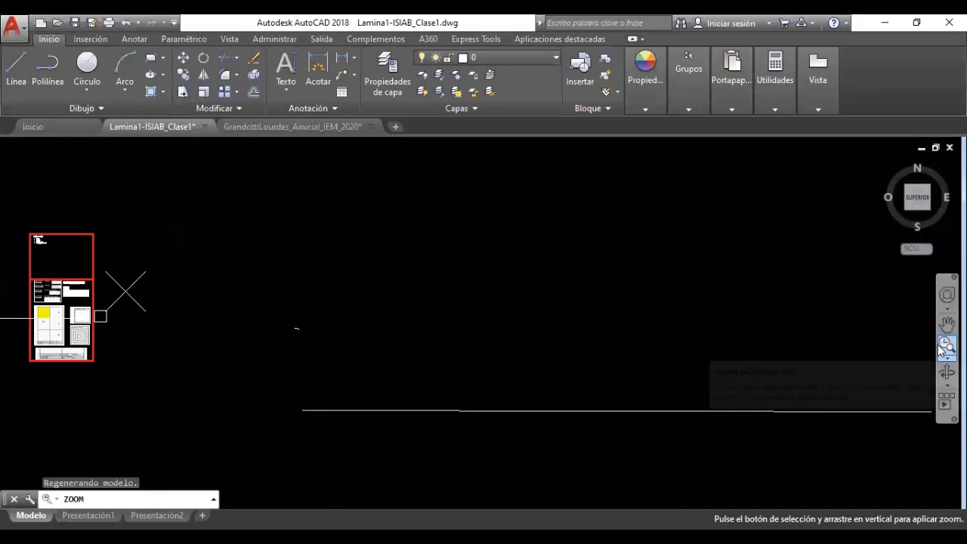
left_click_drag(617, 296, 553, 395)
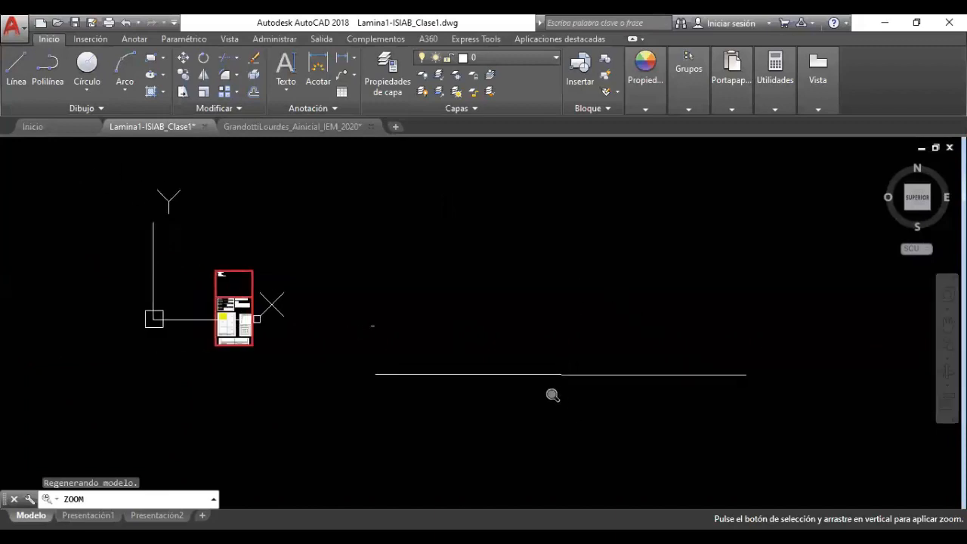
key("Return")
key("Return")
key("Escape")
Erase the long horizontal line and the short segment
left_click(447, 302)
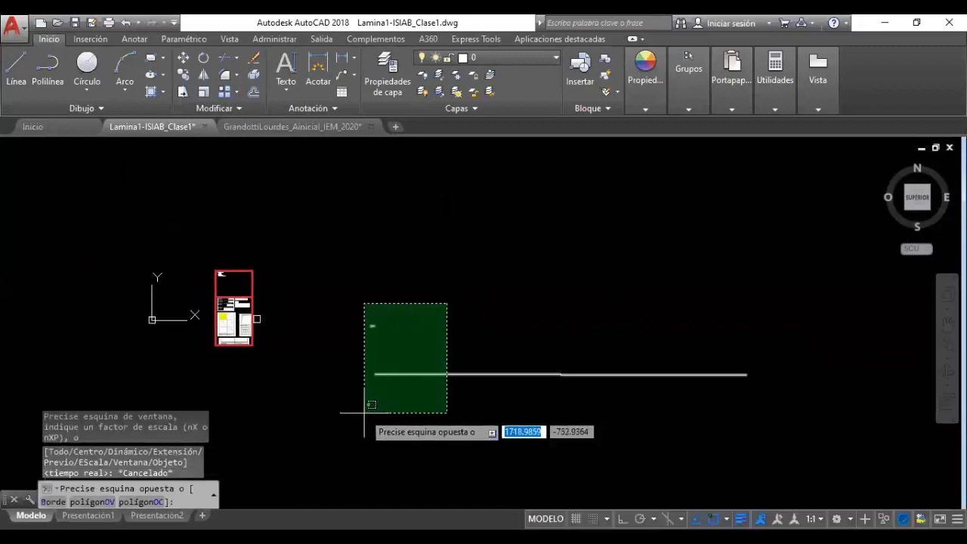
left_click(363, 414)
key("Delete")
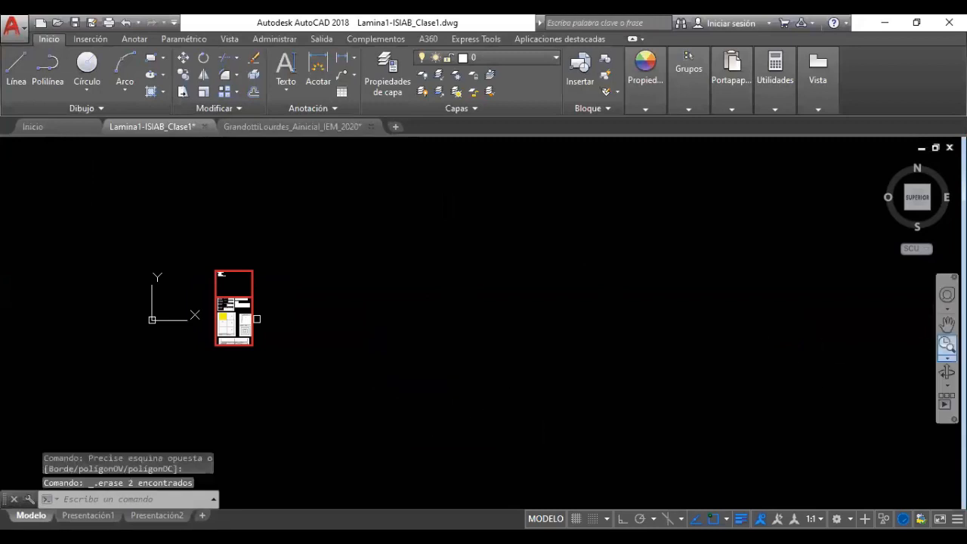
Zoom Window around the origin and the reference sheet, then pan the sheet to the right
left_click(947, 356)
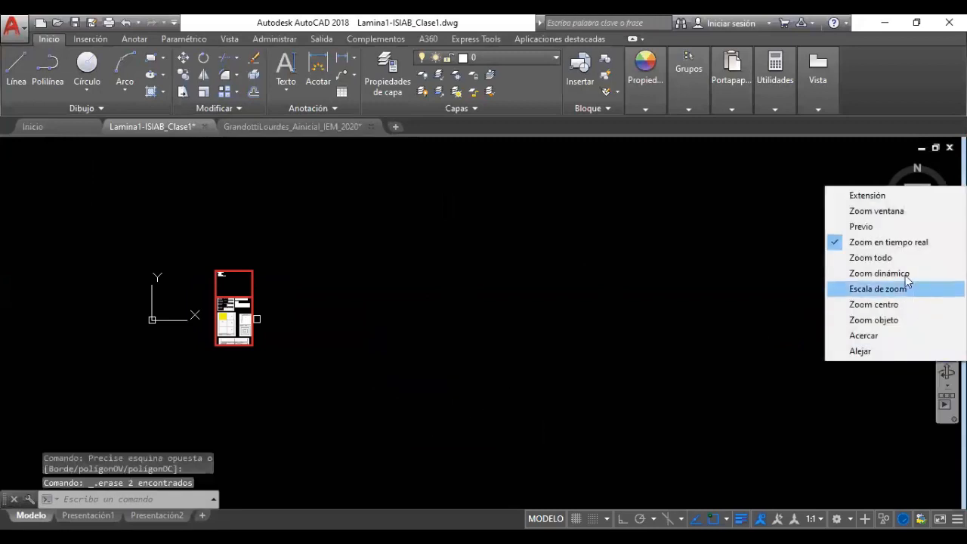
left_click(869, 217)
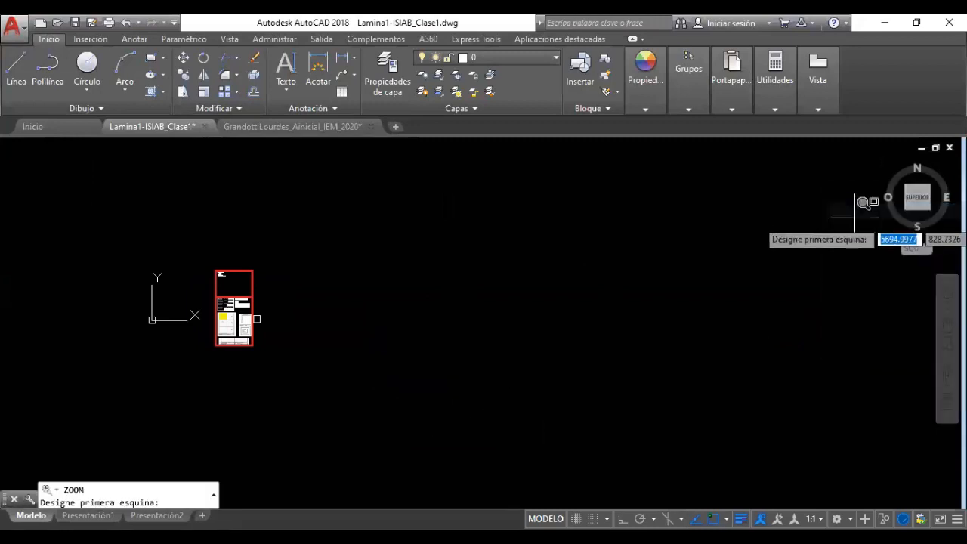
left_click(131, 250)
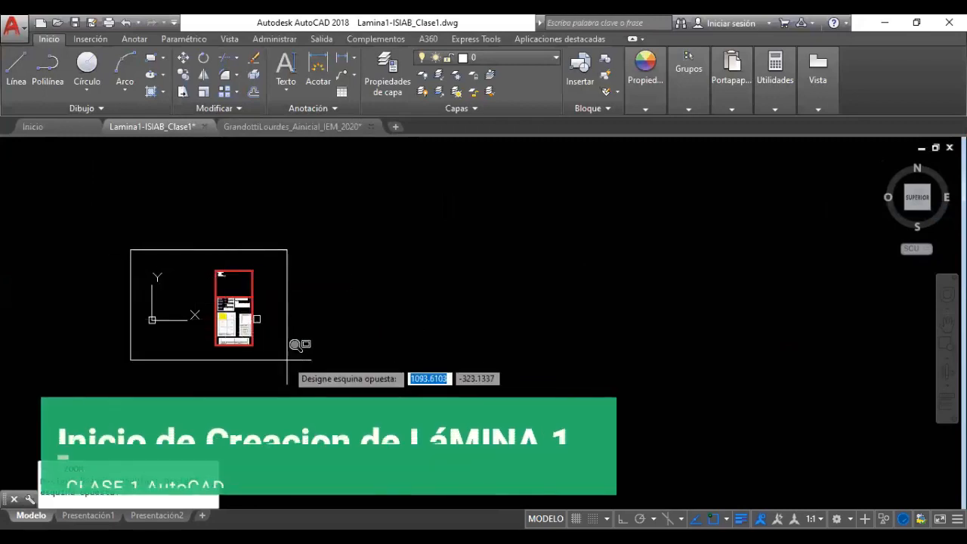
left_click(287, 360)
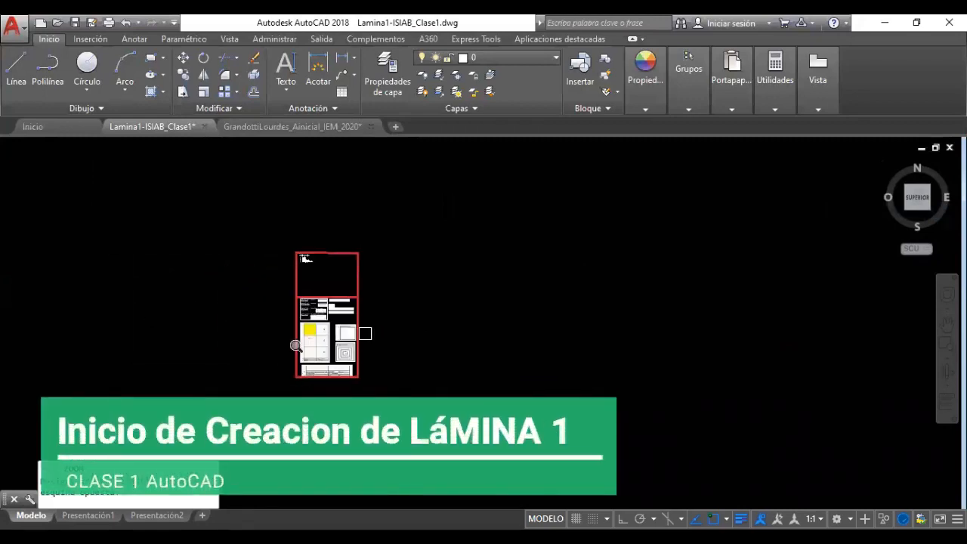
middle_click_drag(366, 355, 405, 371)
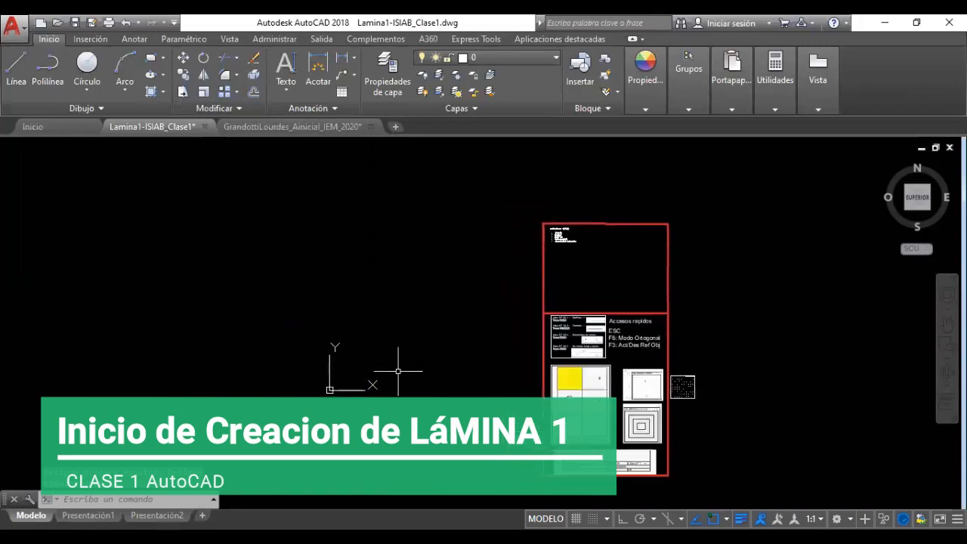
Start the Línea command and re-center the view on the origin and sheet
left_click(16, 66)
mouse_move(395, 325)
middle_mouse_down()
mouse_move(411, 315)
mouse_move(380, 308)
mouse_move(527, 382)
mouse_move(524, 309)
middle_mouse_up()
scroll(556, 406, "up", 4)
scroll(564, 410, "up", 2)
mouse_move(325, 296)
middle_mouse_down()
mouse_move(475, 399)
mouse_move(529, 395)
middle_mouse_up()
scroll(529, 393, "down", 3)
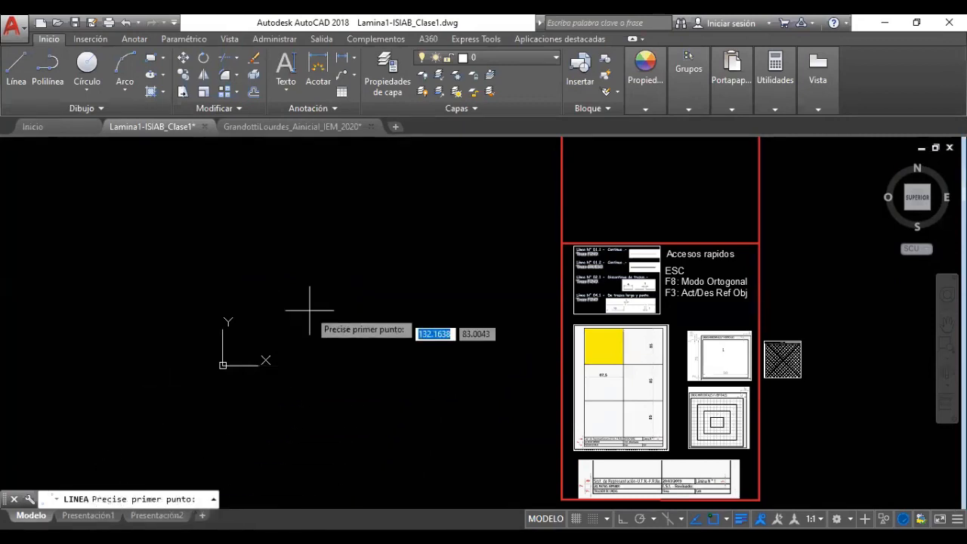
Place the line's first point at the origin 0,0 and turn on Ortho
type("0")
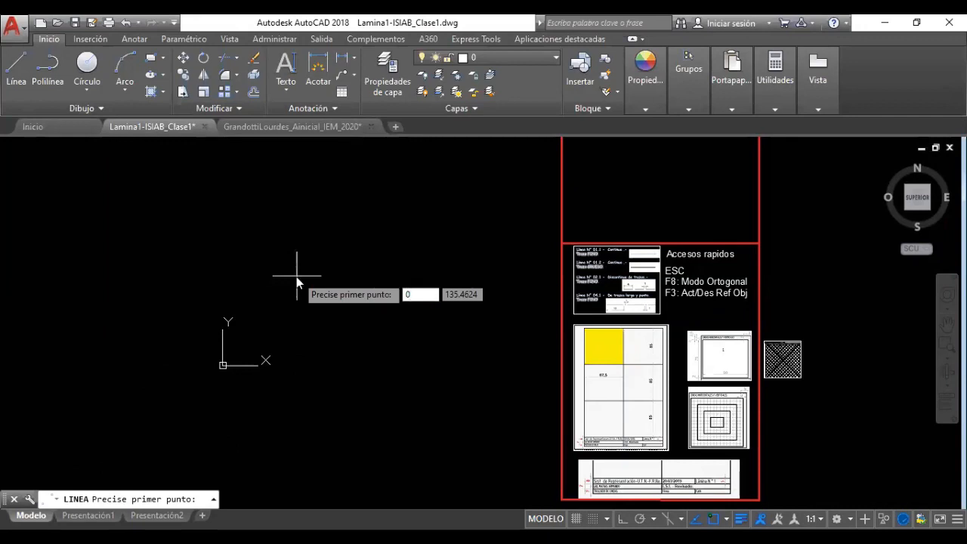
key("Tab")
type("0")
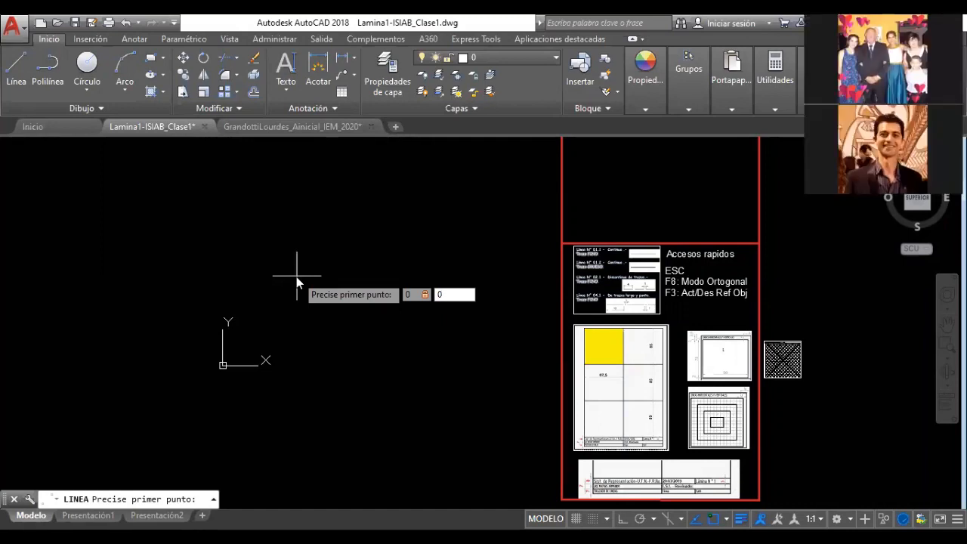
key("Return")
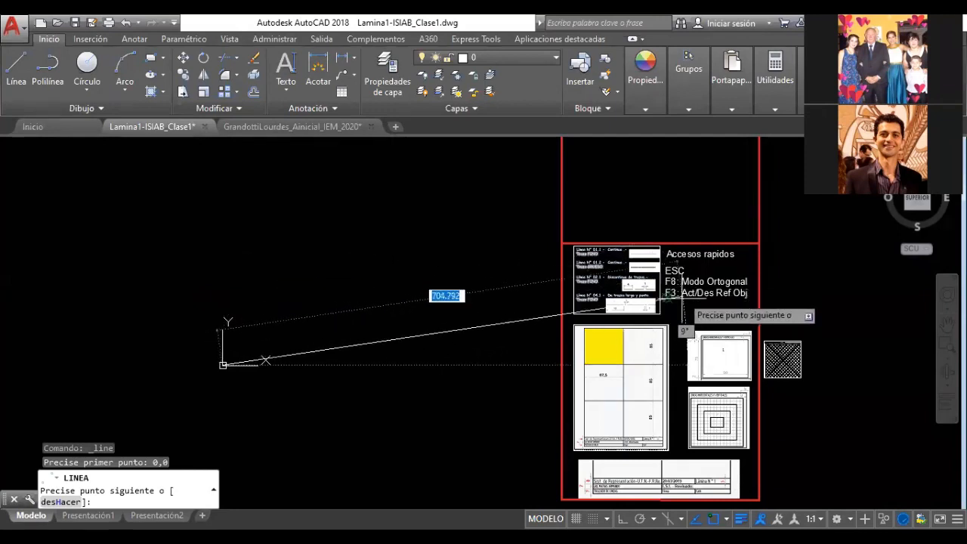
scroll(686, 268, "up", 4)
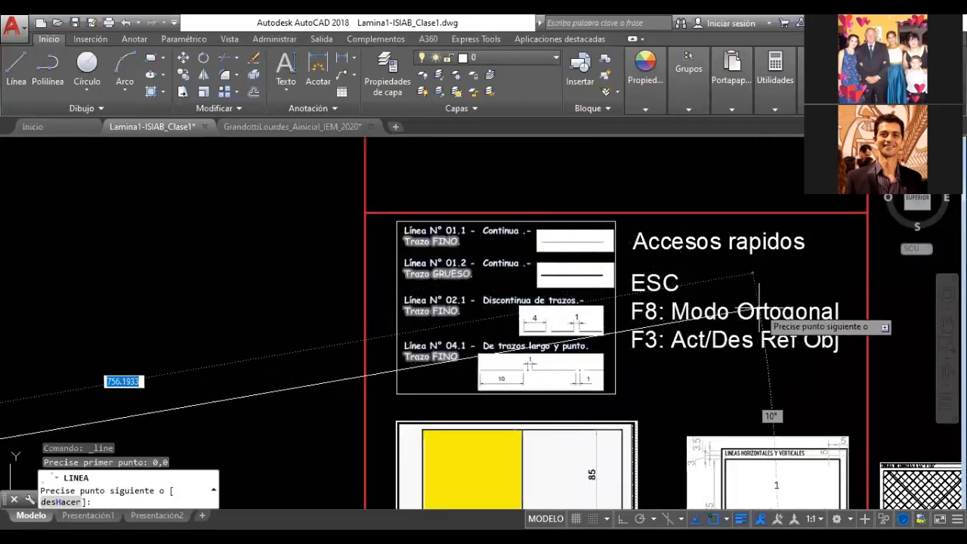
scroll(573, 302, "down", 3)
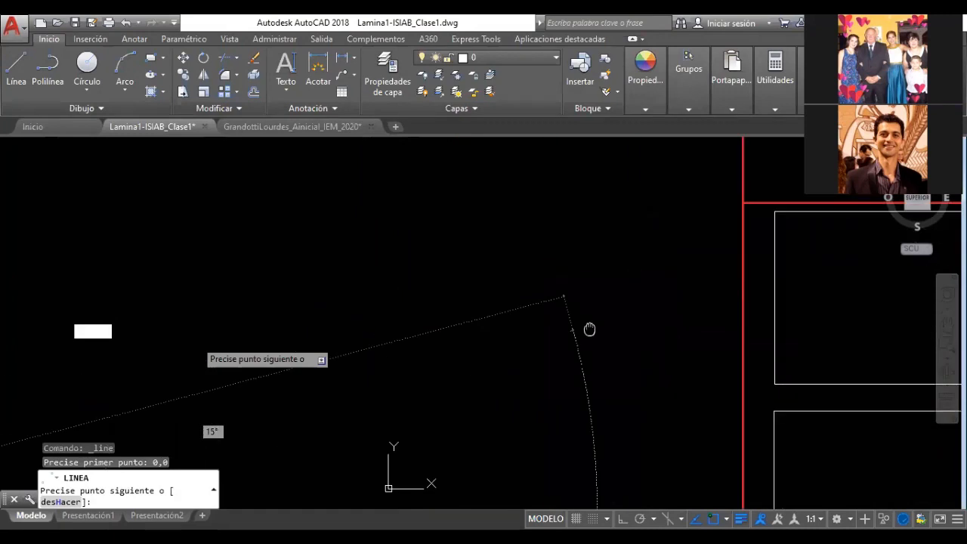
mouse_move(415, 312)
middle_mouse_down()
mouse_move(436, 378)
mouse_move(421, 365)
middle_mouse_up()
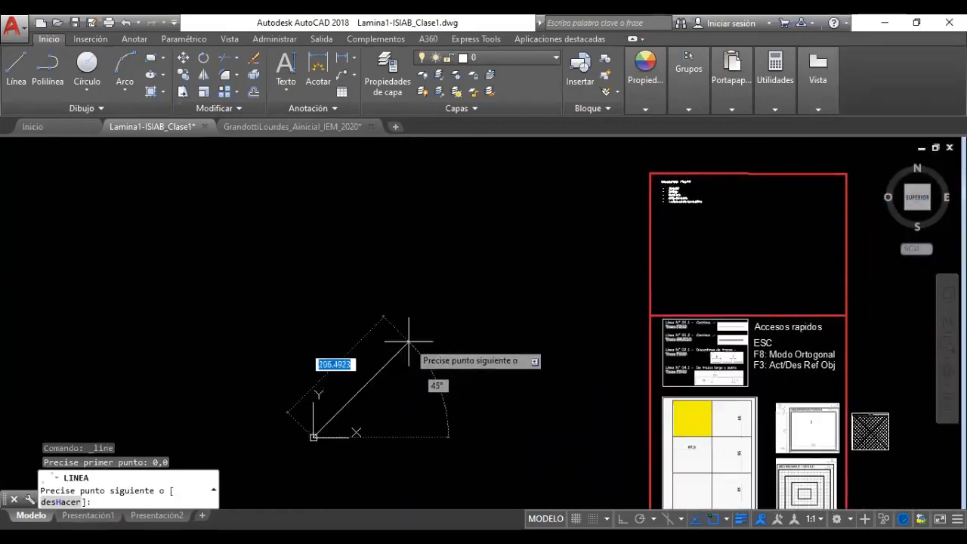
key("F8")
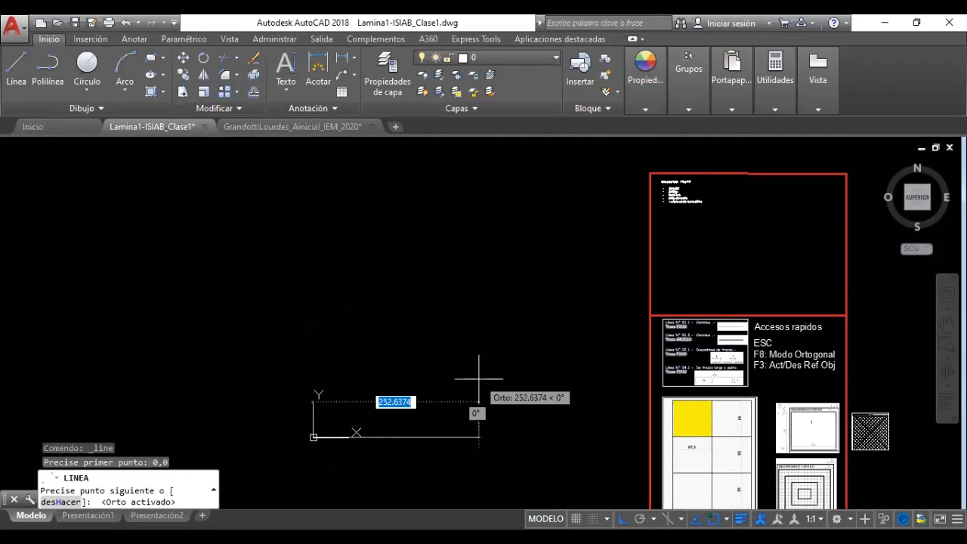
Draw sides of 210, 297 and 210, close back at the origin, and end the command
type("210")
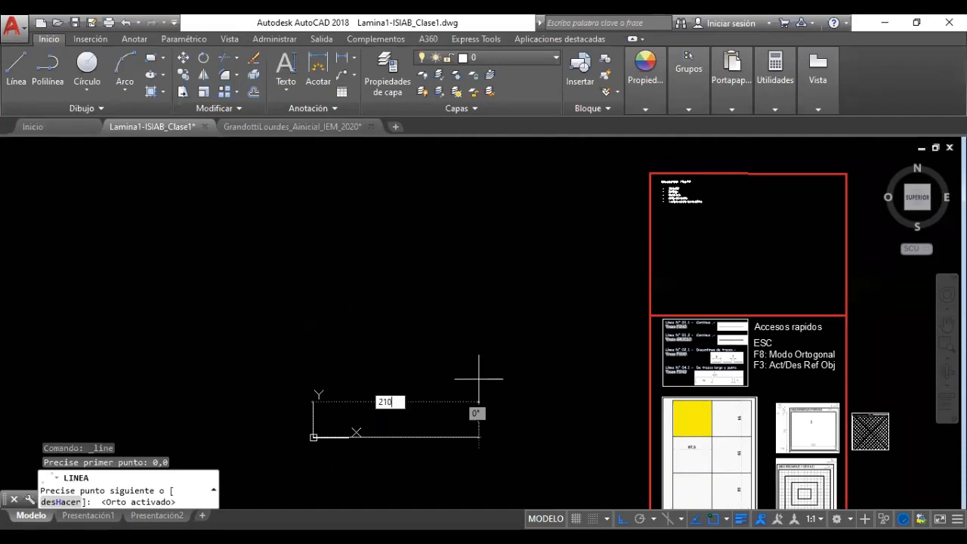
key("Return")
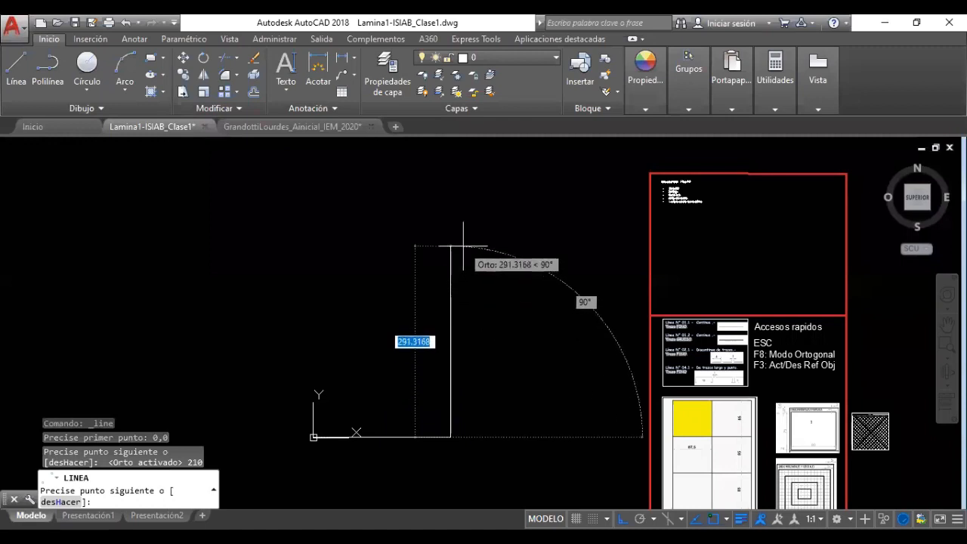
type("297")
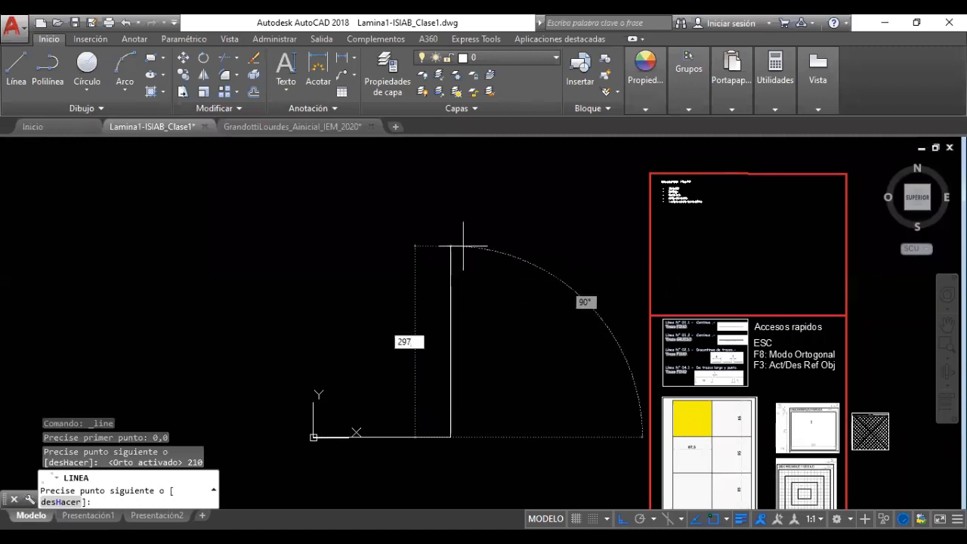
key("Return")
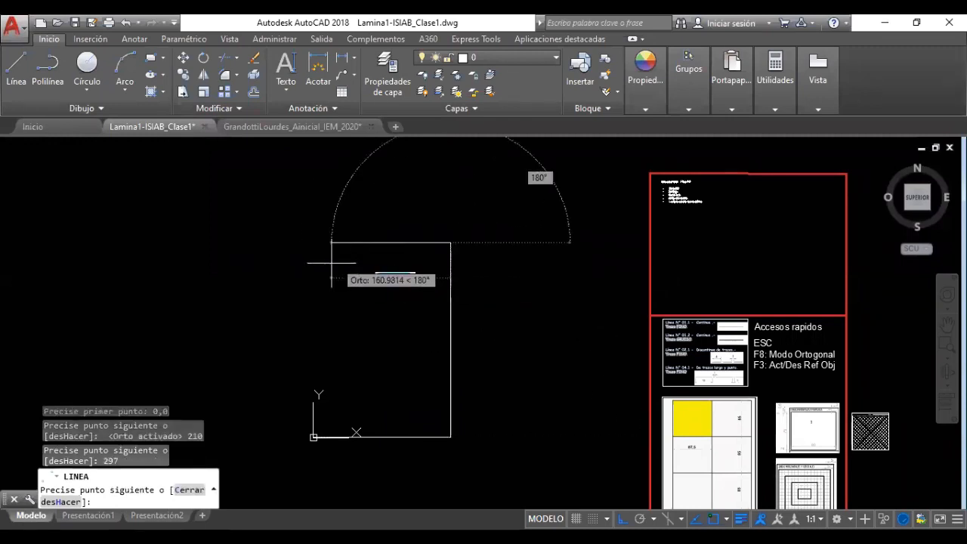
type("210")
key("Return")
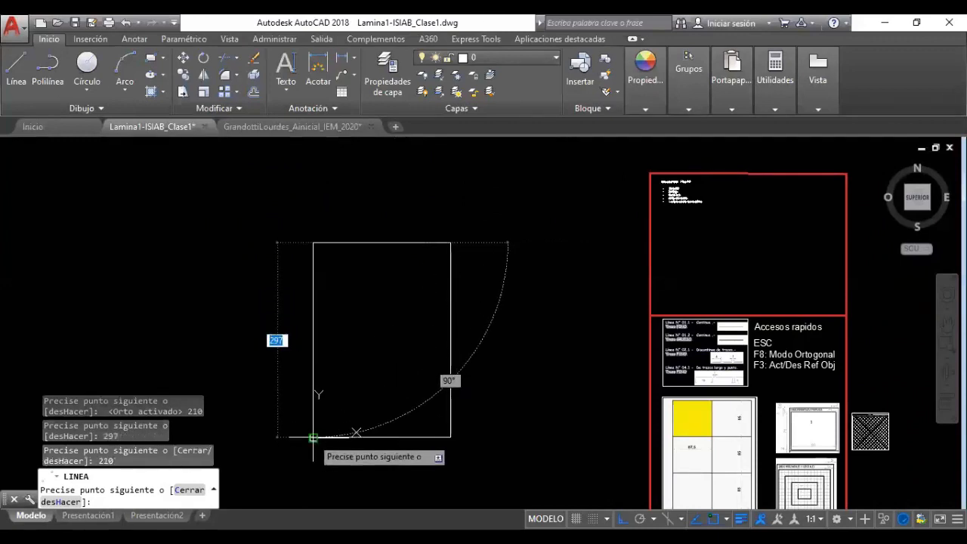
scroll(313, 437, "up", 5)
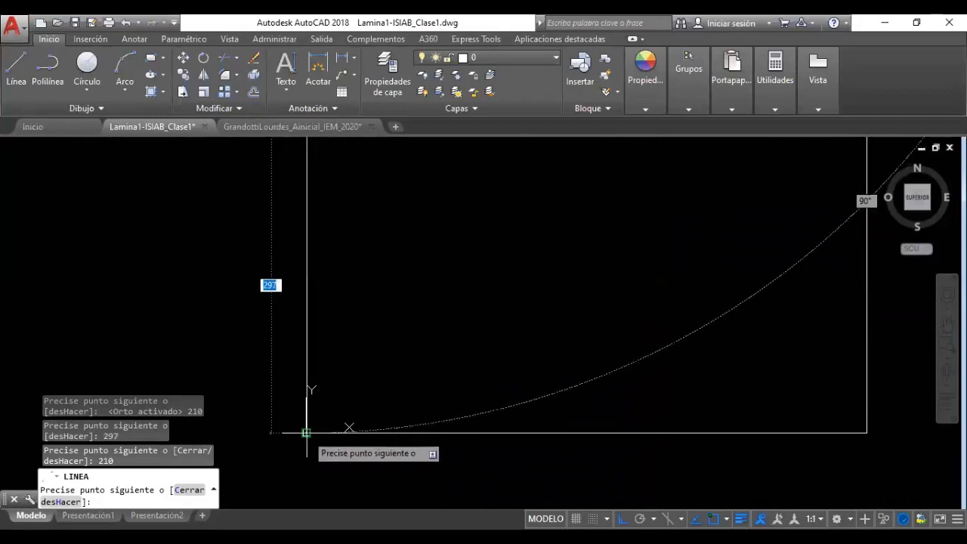
left_click(306, 433)
scroll(365, 441, "down", 4)
scroll(367, 441, "down", 2)
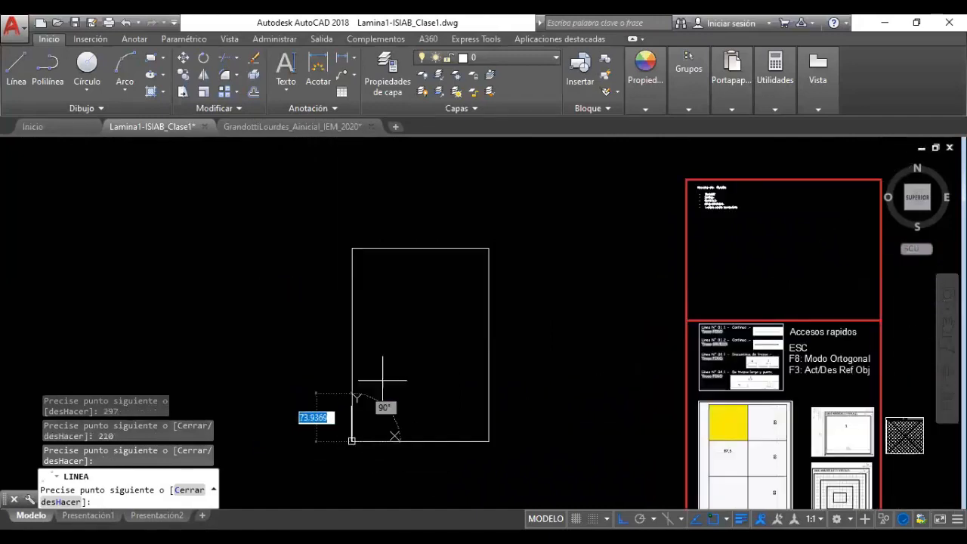
key("Escape")
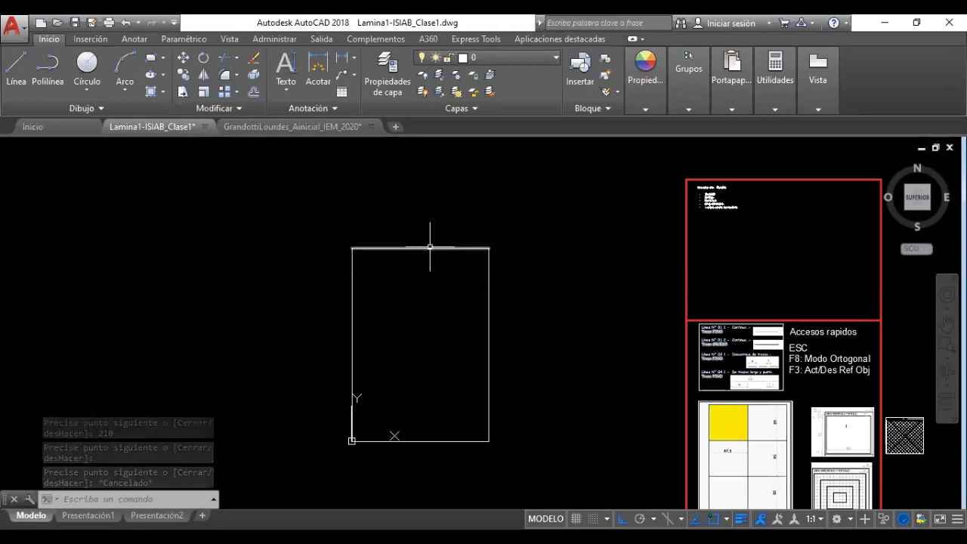
Cancel the empty selection window, start a new Línea, and zoom in on the 210×297 rectangle
left_click(320, 222)
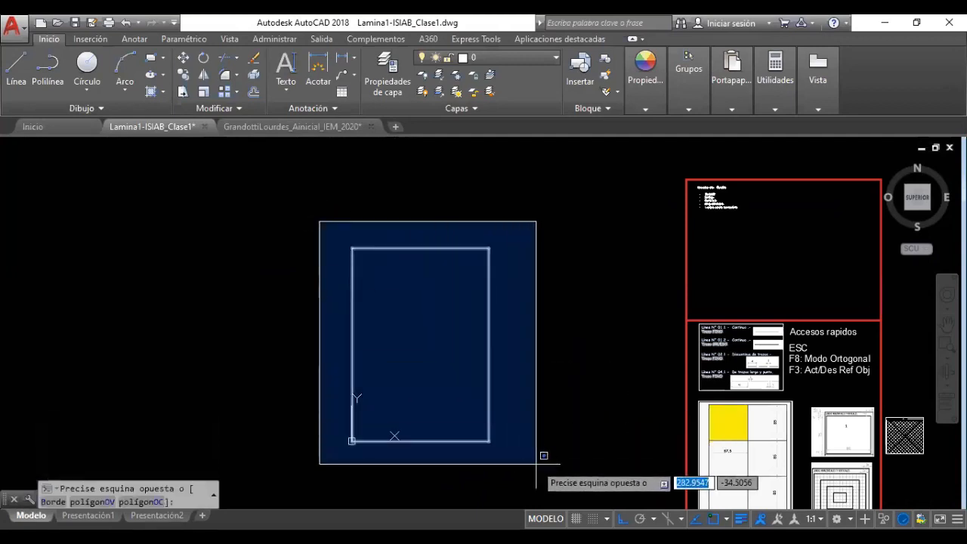
left_click(246, 287)
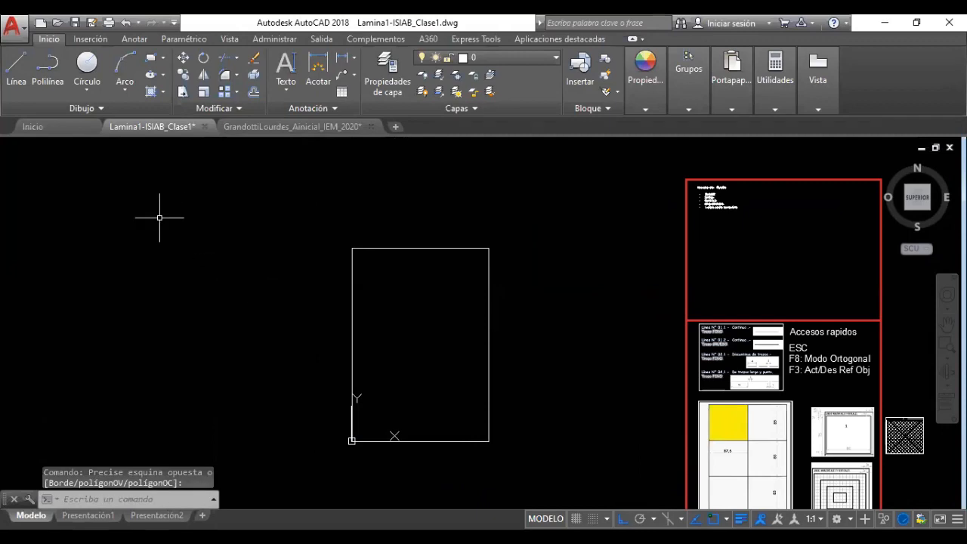
left_click(16, 68)
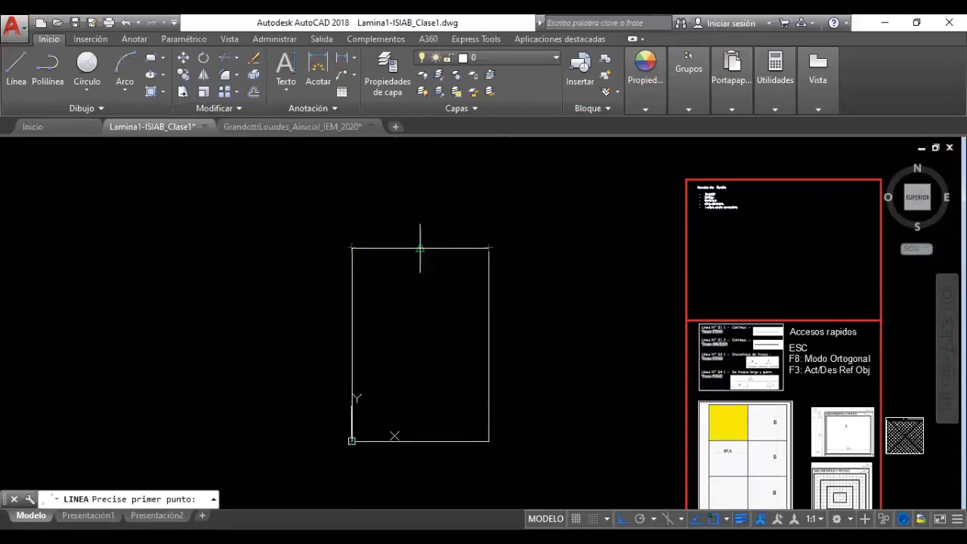
scroll(431, 246, "up", 2)
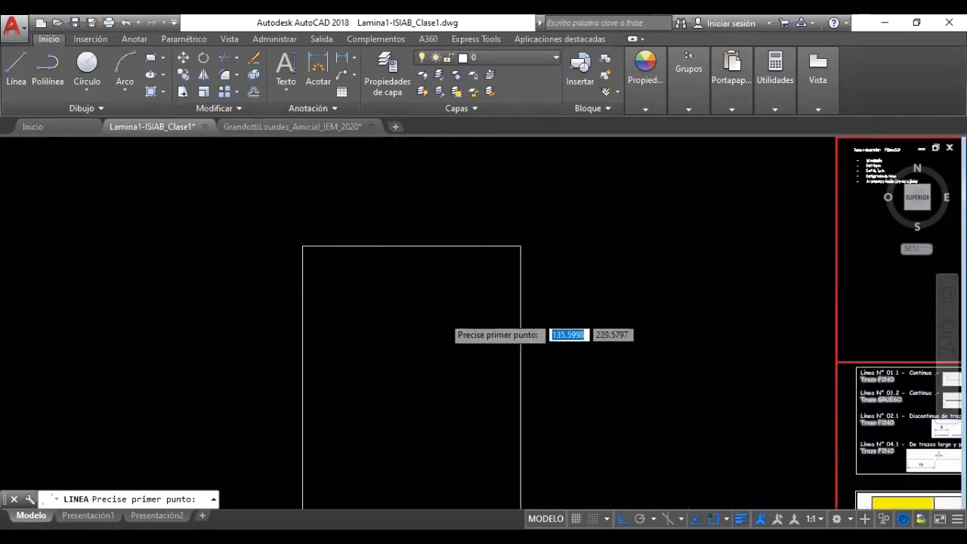
scroll(382, 257, "down", 2)
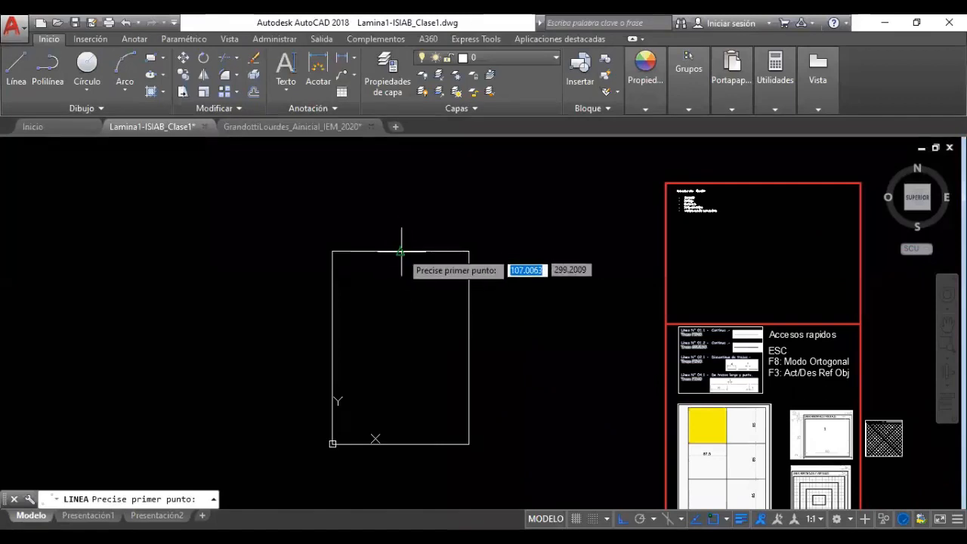
scroll(402, 253, "up", 2)
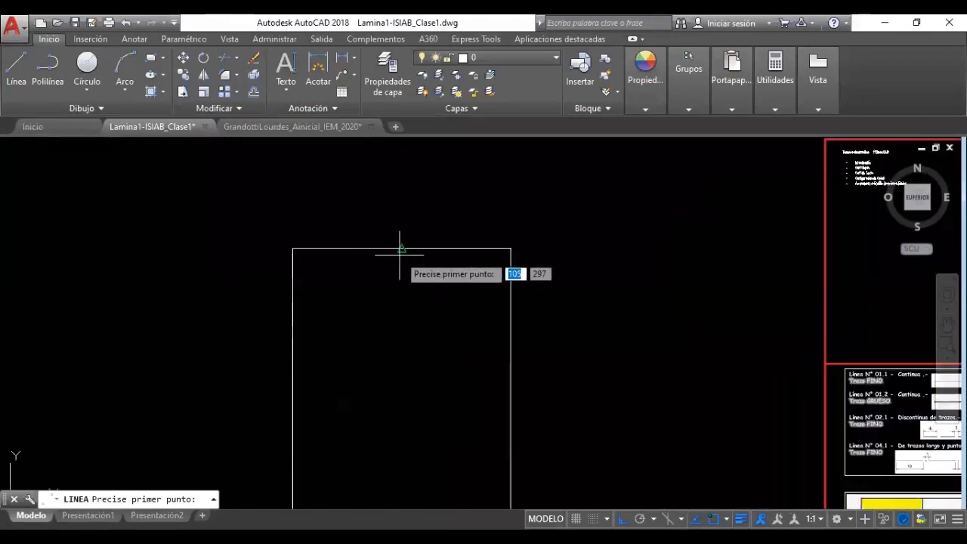
Open Parámetros de referencia a objetos from the snap menu and move the Parámetros de dibujo dialog lower
right_click(347, 325, "shift")
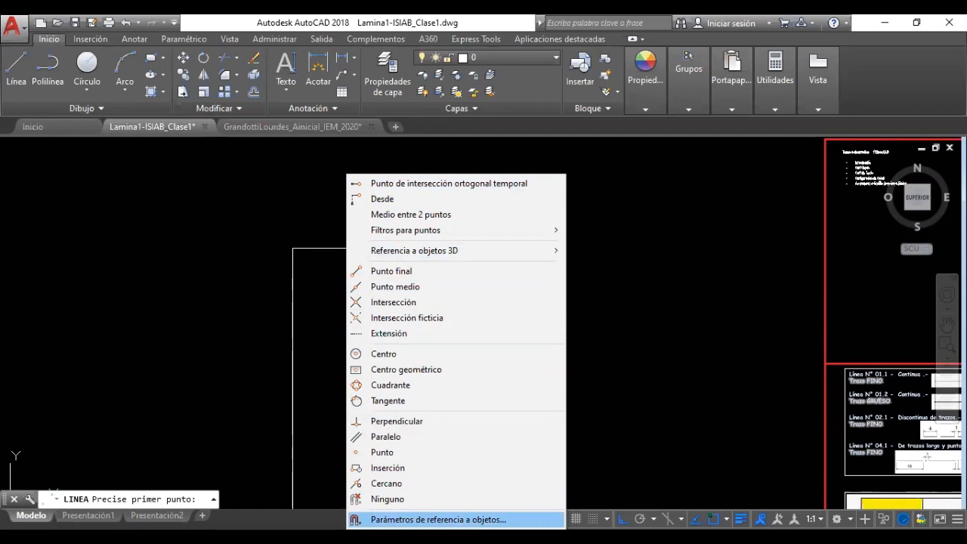
left_click(438, 520)
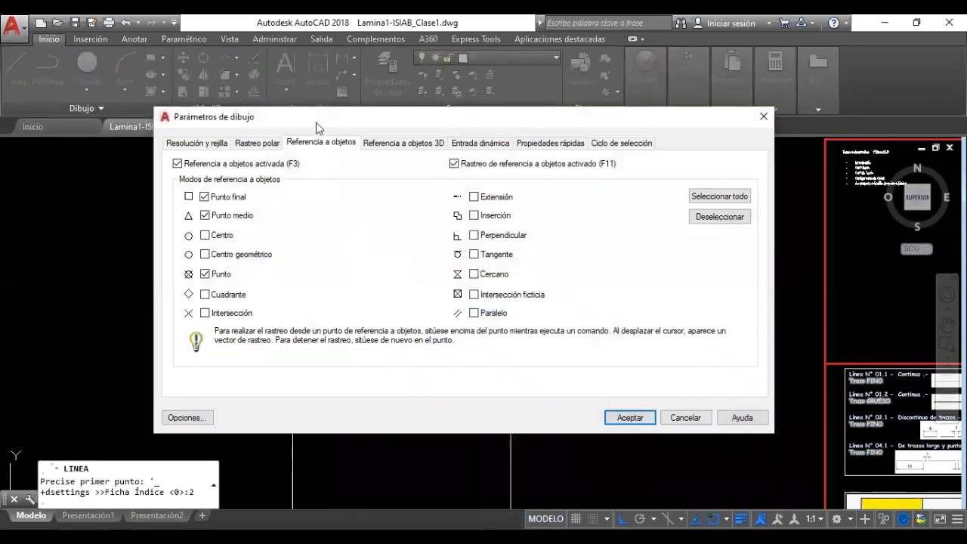
left_click_drag(318, 129, 314, 214)
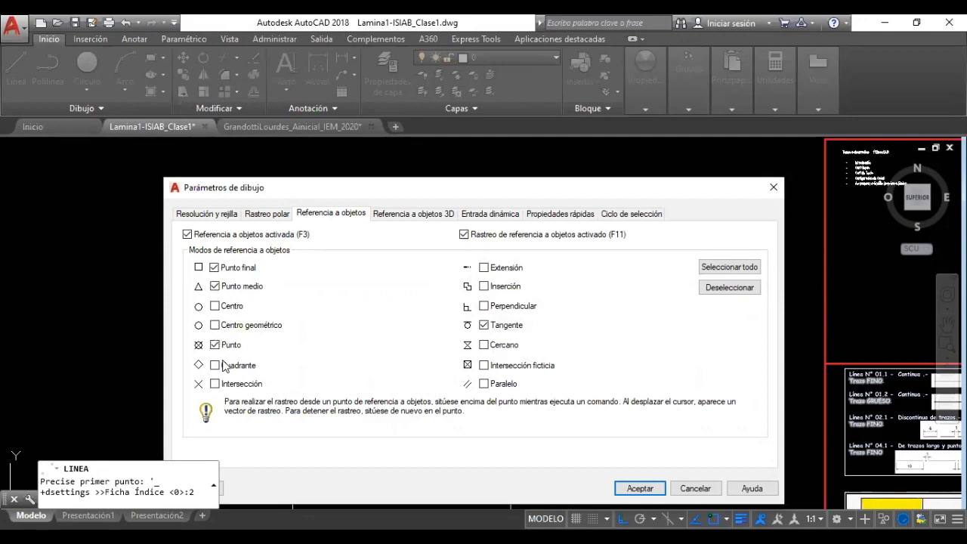
Uncheck the Tangente object snap and accept the drafting settings
left_click(484, 327)
left_click(640, 488)
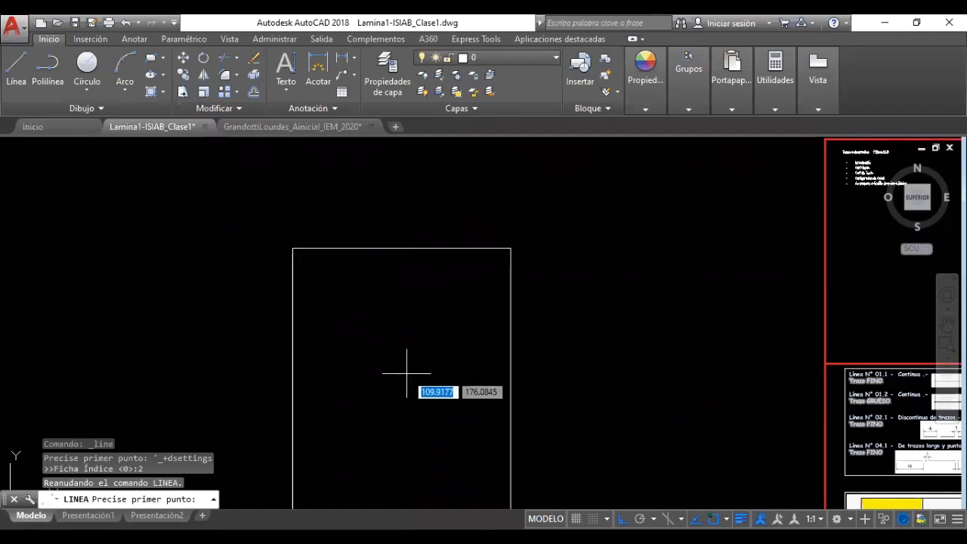
With OSNAP off, draw a trial vertical line from the top-left corner, cancel it, and re-enable OSNAP
key("F3")
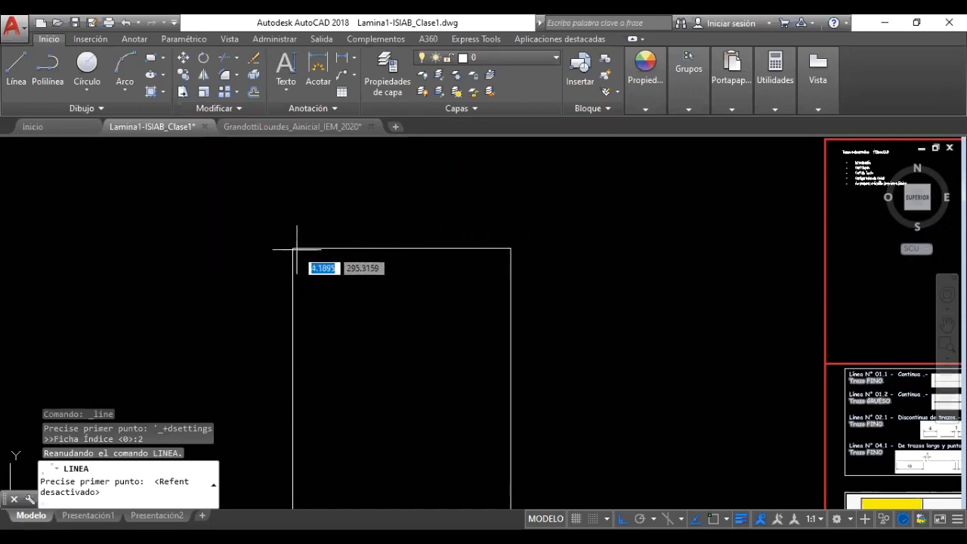
scroll(295, 251, "up", 4)
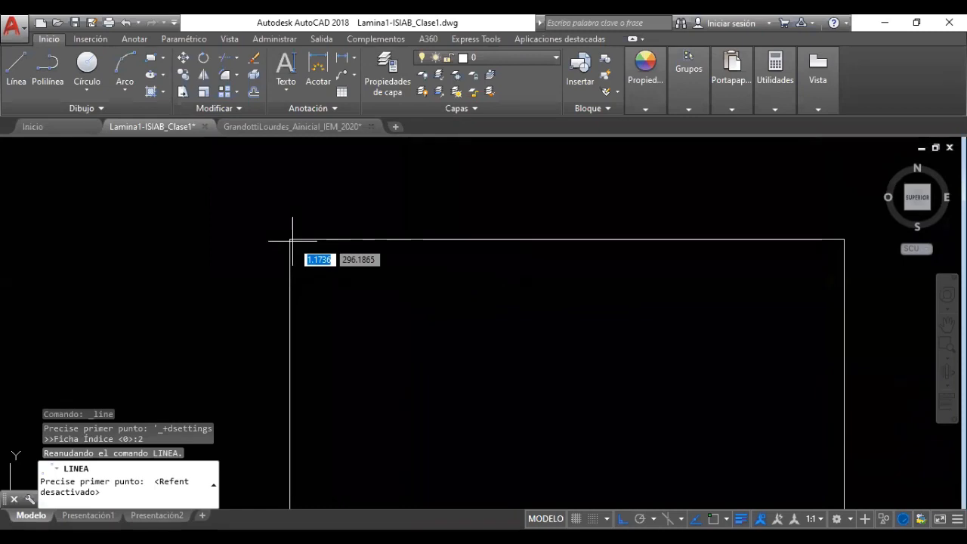
left_click(292, 241)
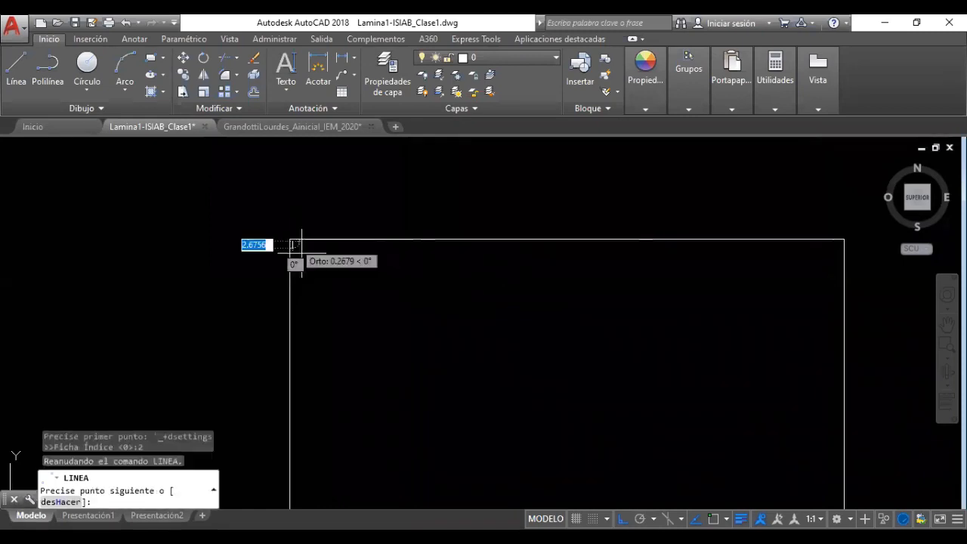
left_click(334, 352)
scroll(333, 350, "up", 2)
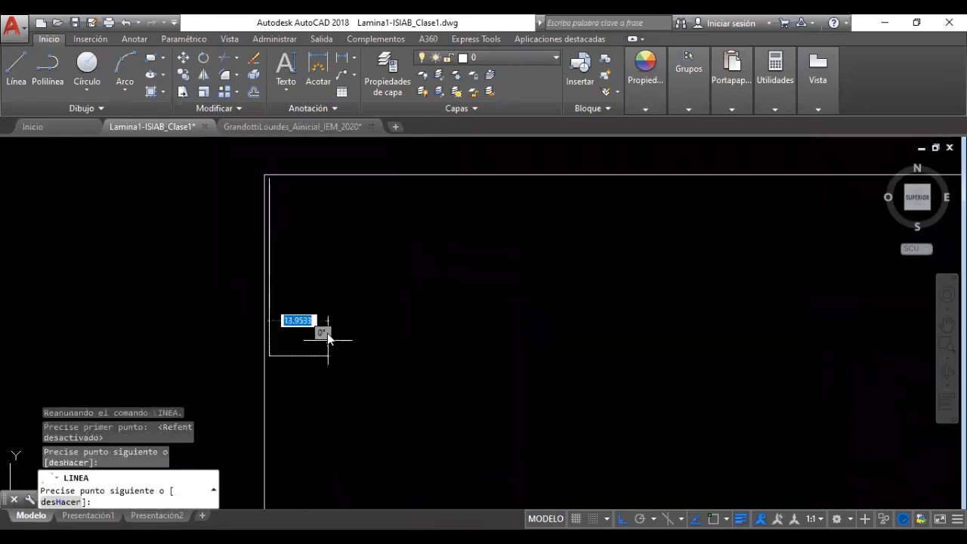
key("Escape")
middle_click_drag(296, 259, 346, 357)
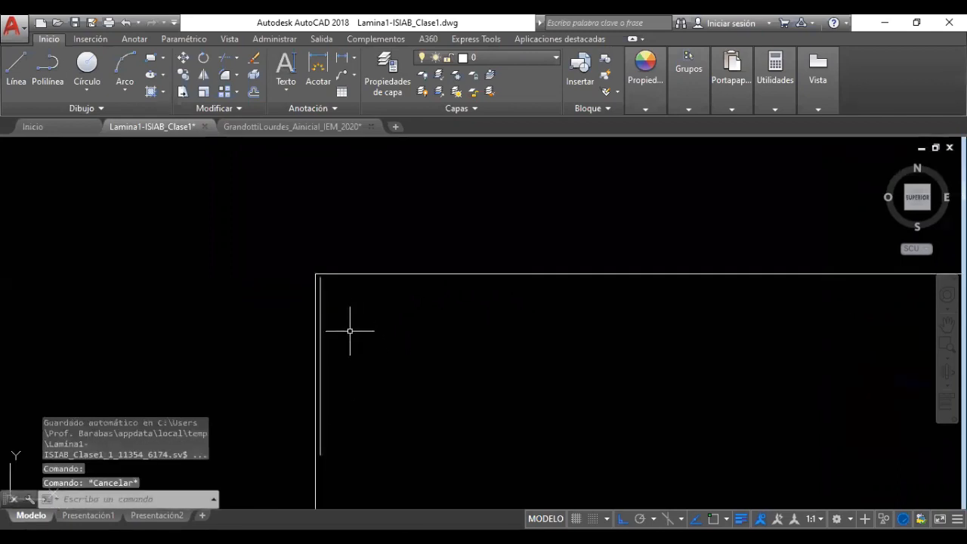
key("F3")
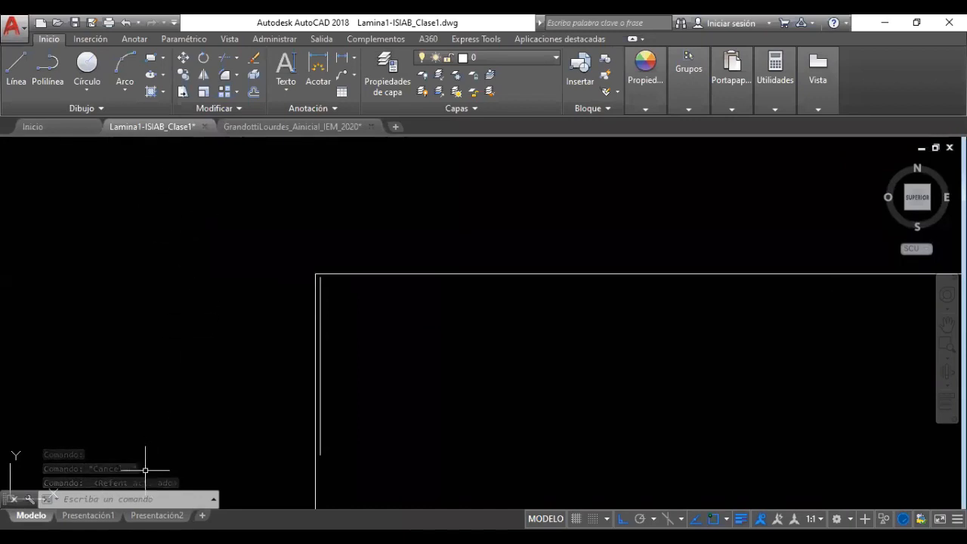
Try starting a new line from the existing endpoint, then cancel the line command
left_click(15, 66)
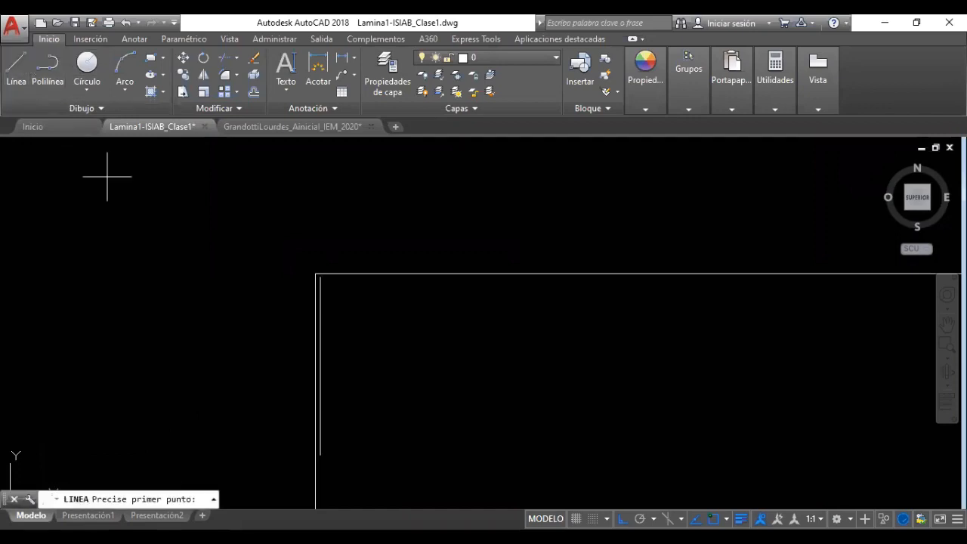
left_click(315, 276)
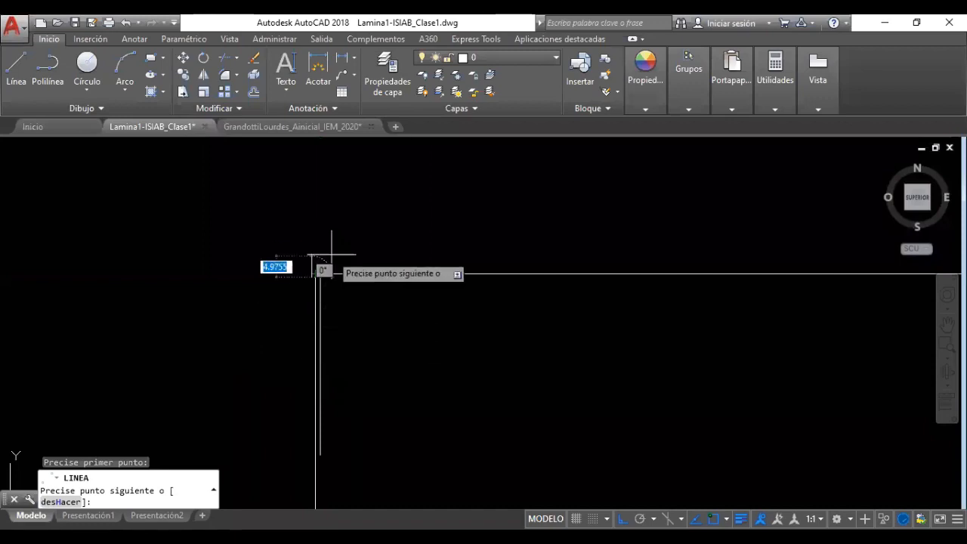
scroll(332, 255, "up", 2)
key("Escape")
scroll(340, 321, "down", 4)
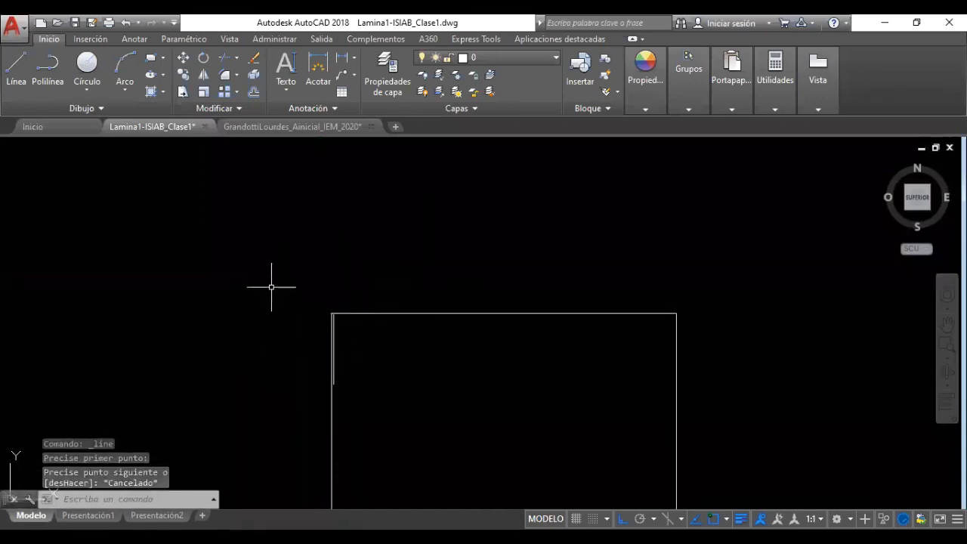
key("Return")
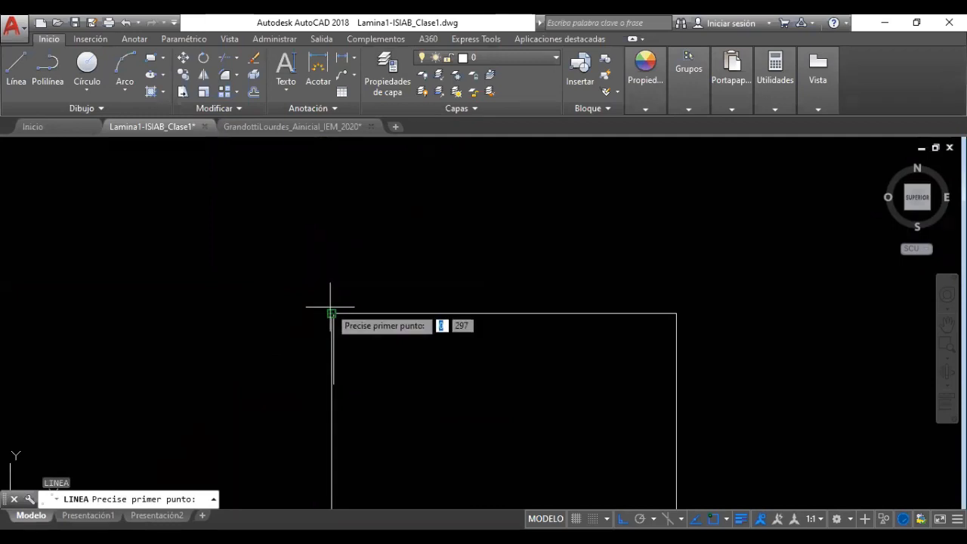
scroll(330, 310, "up", 2)
scroll(332, 313, "up", 1)
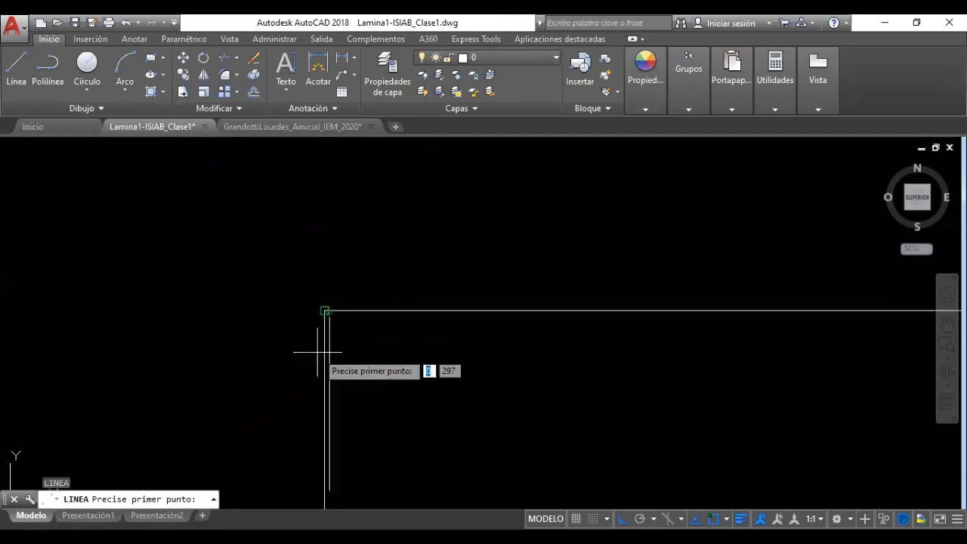
key("Escape")
key("Escape")
key("Escape")
Window-select the stray inner vertical line and delete it
left_click(337, 341)
left_click(327, 363)
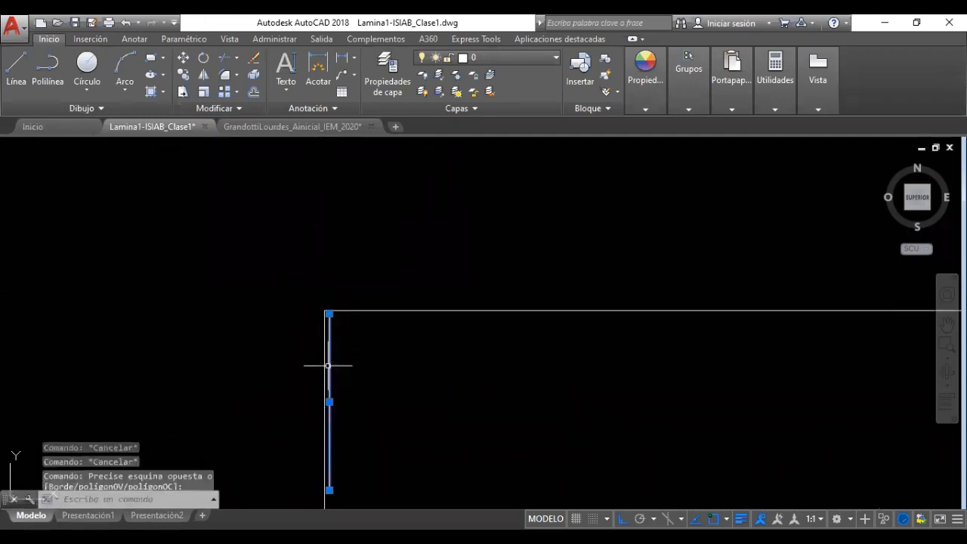
key("Delete")
scroll(408, 370, "down", 7)
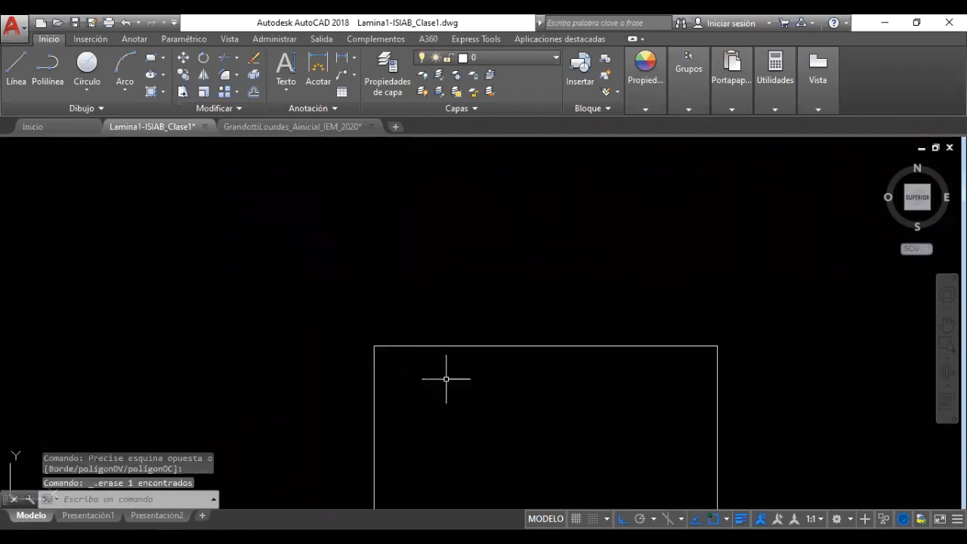
mouse_move(456, 393)
middle_mouse_down()
mouse_move(390, 264)
mouse_move(391, 283)
middle_mouse_up()
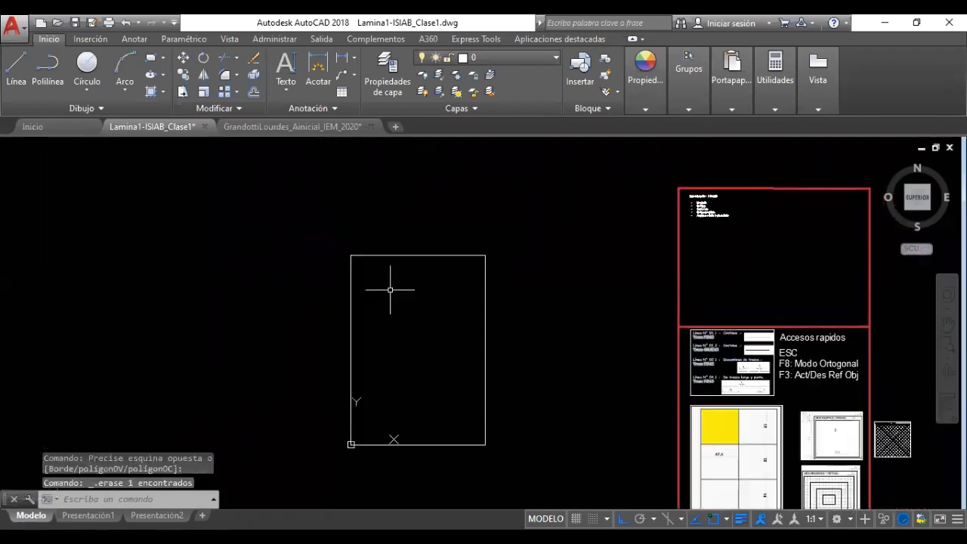
scroll(391, 283, "up", 2)
scroll(417, 329, "down", 2)
mouse_move(417, 328)
middle_mouse_down()
mouse_move(408, 315)
mouse_move(419, 299)
middle_mouse_up()
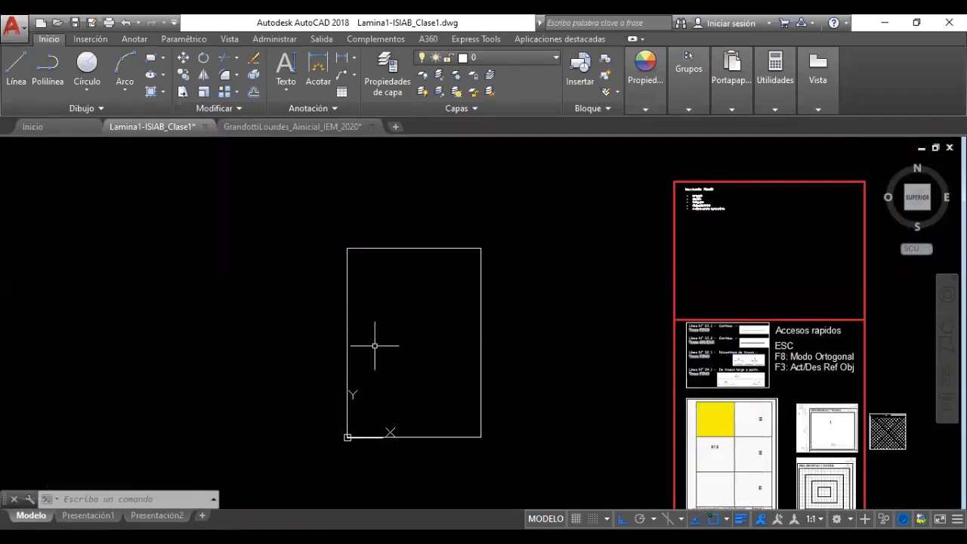
left_click(438, 432)
left_click(427, 453)
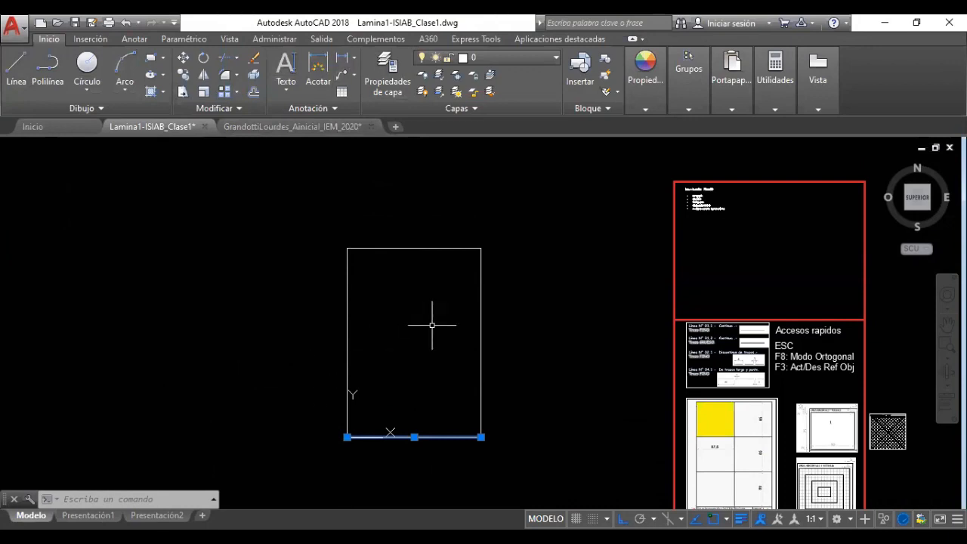
scroll(414, 378, "up", 2)
mouse_move(421, 314)
middle_mouse_down()
mouse_move(423, 346)
mouse_move(425, 317)
middle_mouse_up()
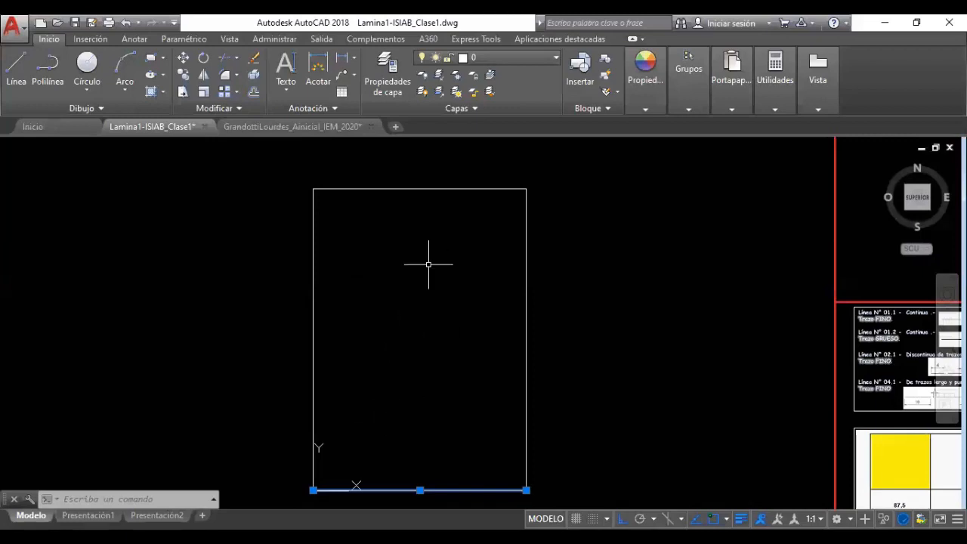
scroll(415, 288, "down", 2)
scroll(412, 293, "up", 2)
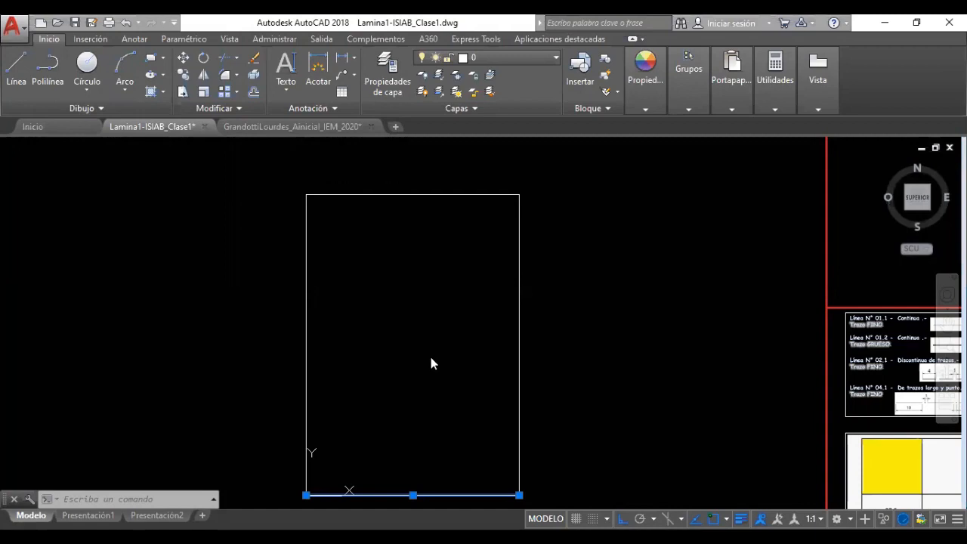
left_click(455, 328)
key("Escape")
key("Escape")
left_click(19, 75)
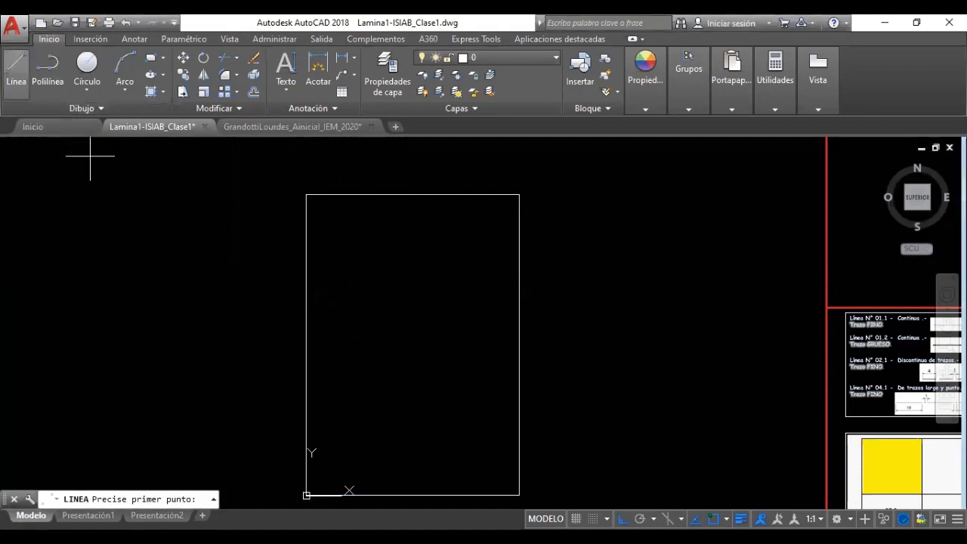
scroll(350, 380, "down", 2)
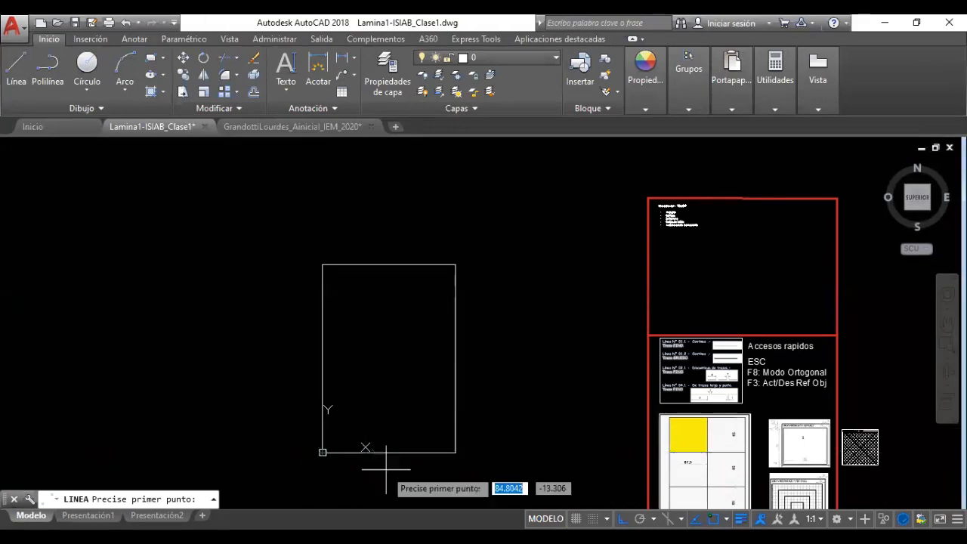
key("Escape")
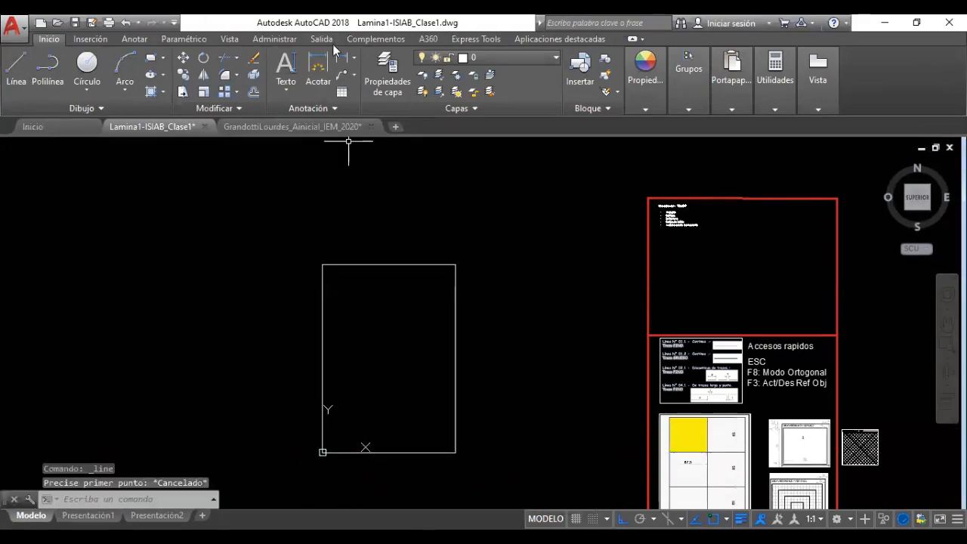
Add a 210 linear dimension below the rectangle's bottom edge
left_click(342, 58)
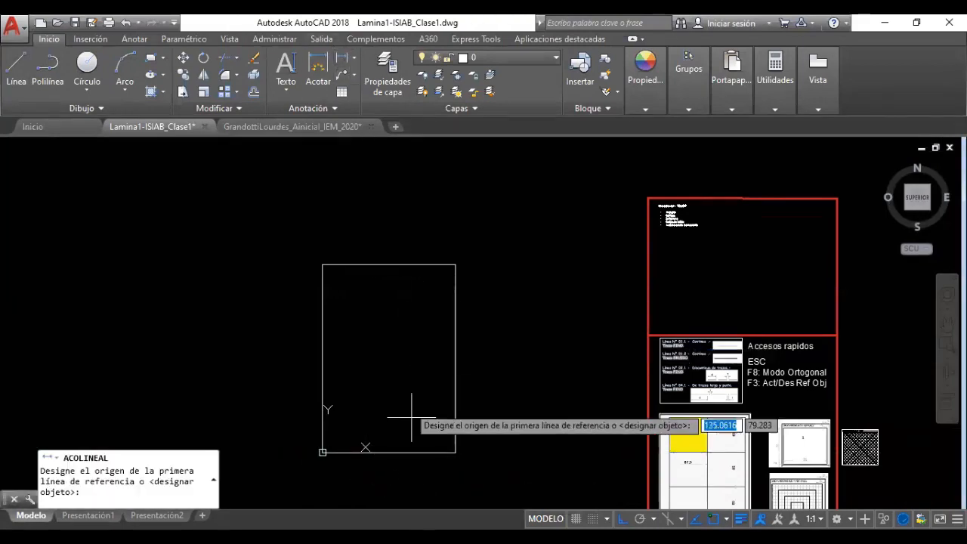
left_click(456, 452)
left_click(323, 452)
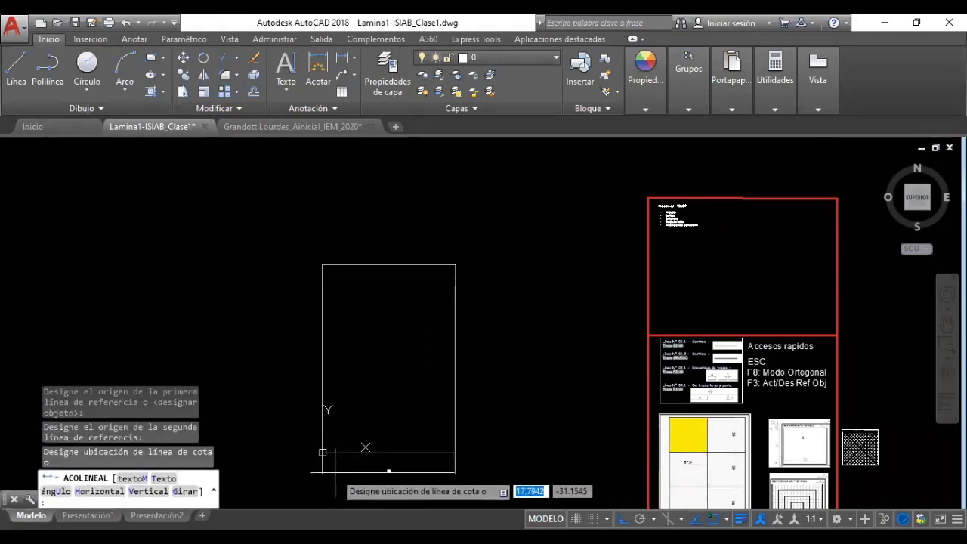
left_click(378, 470)
scroll(394, 479, "up", 4)
scroll(394, 480, "up", 2)
scroll(511, 437, "down", 2)
middle_click_drag(498, 346, 456, 434)
scroll(474, 413, "down", 2)
middle_click_drag(471, 332, 426, 368)
Add a 297 linear dimension beside the rectangle's right edge
left_click(342, 58)
left_click(477, 200)
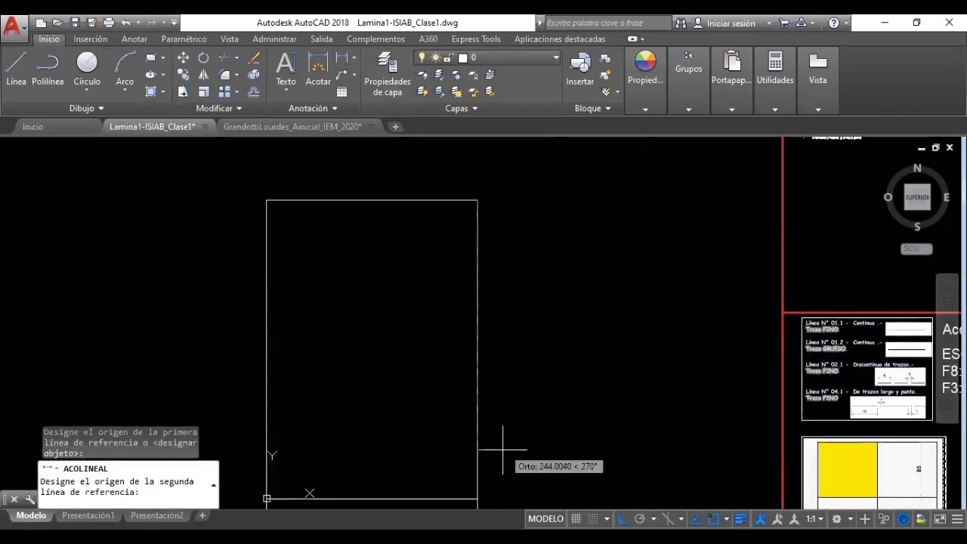
left_click(478, 499)
left_click(503, 346)
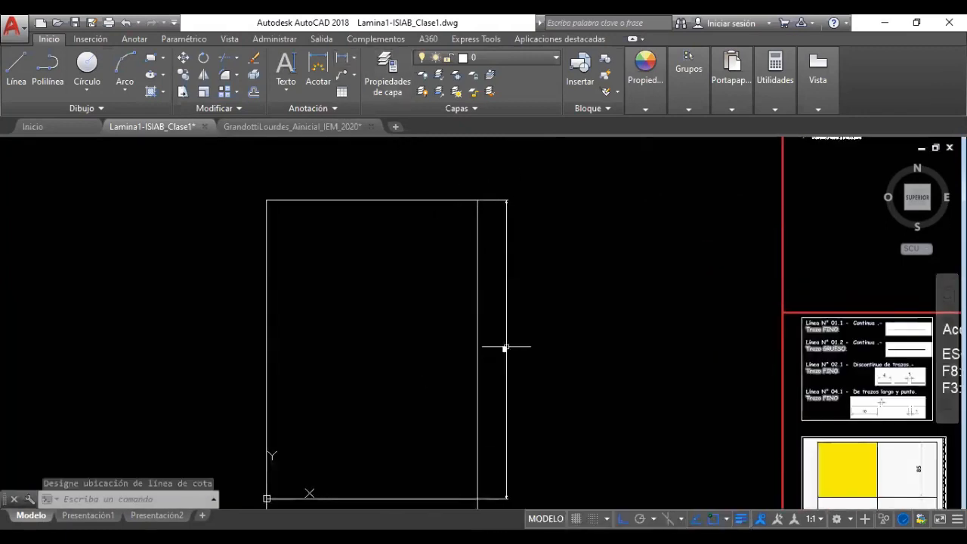
scroll(505, 355, "up", 2)
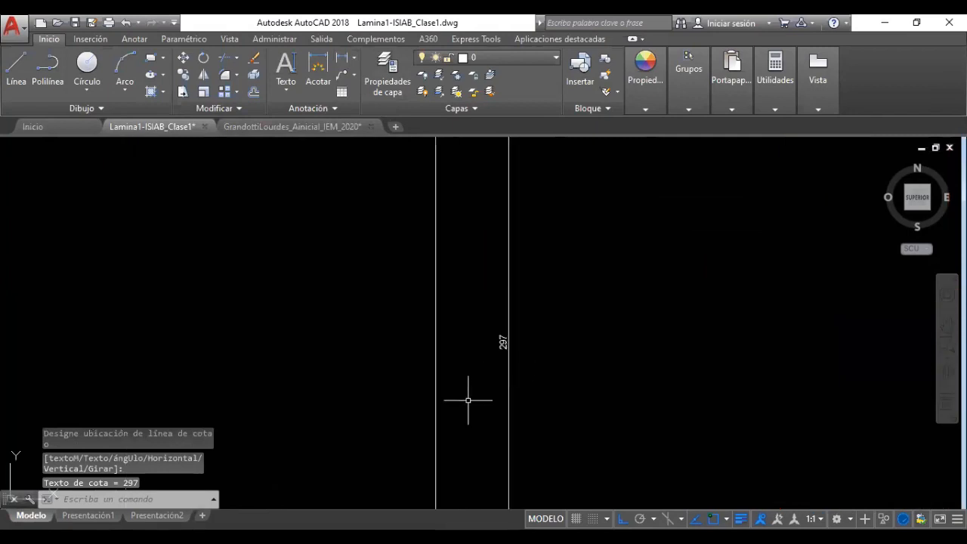
scroll(511, 346, "down", 5)
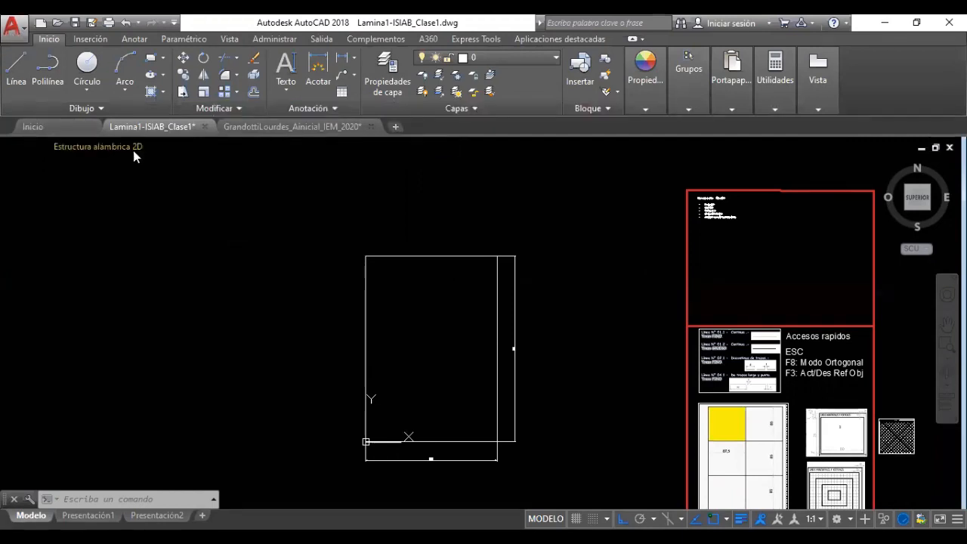
Turn the drawing grid off and start Guardar como for Dibujo2
left_click(394, 126)
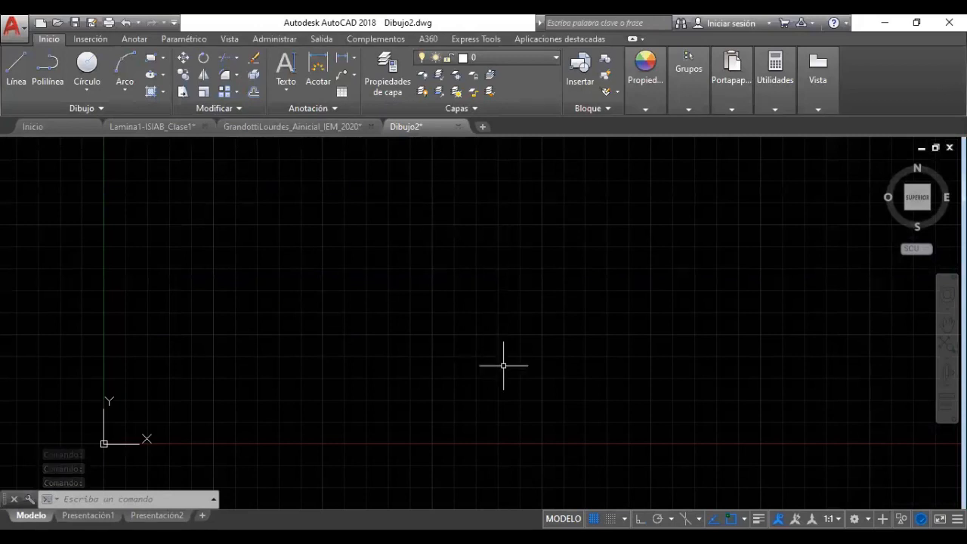
left_click(594, 518)
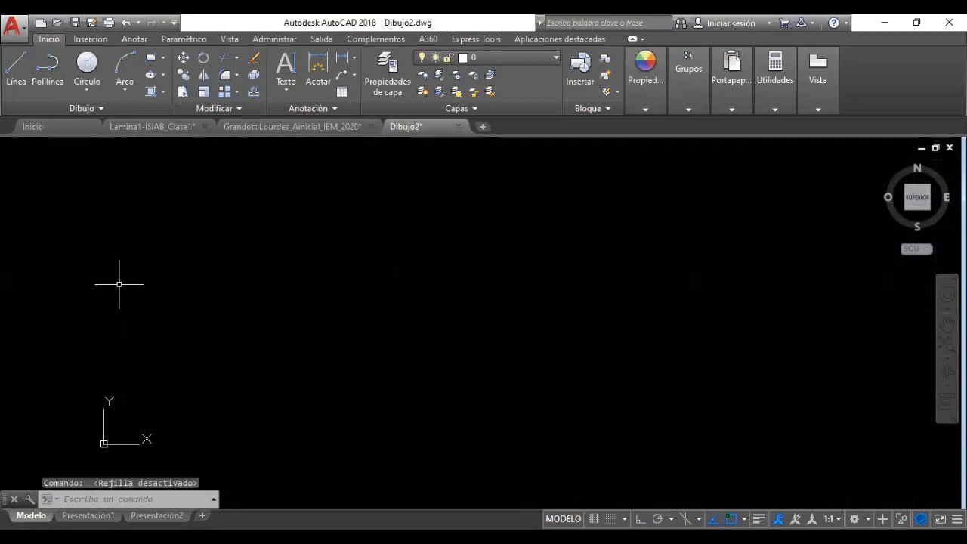
left_click(23, 35)
left_click(45, 191)
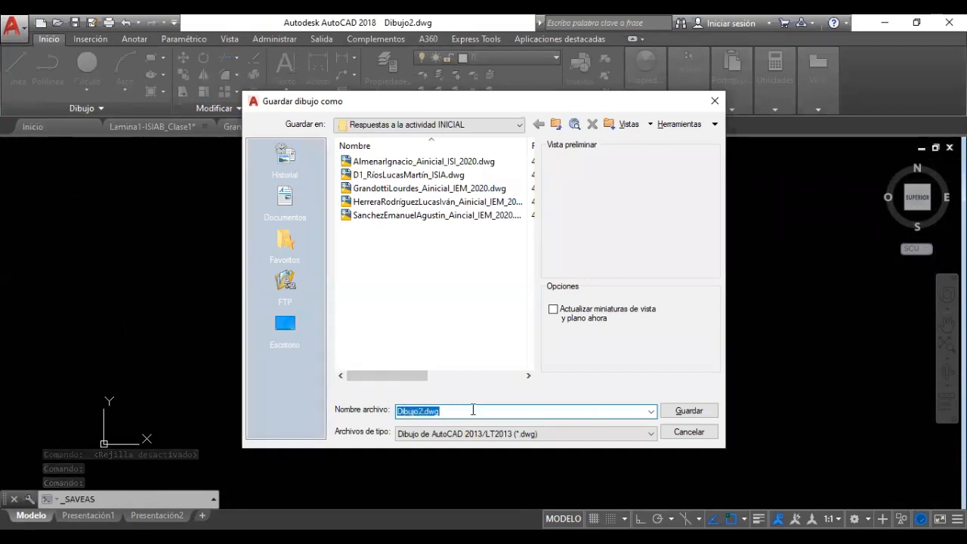
Enter 'lami' as the file name, check the file type list, then cancel the Save As dialog
type("lami")
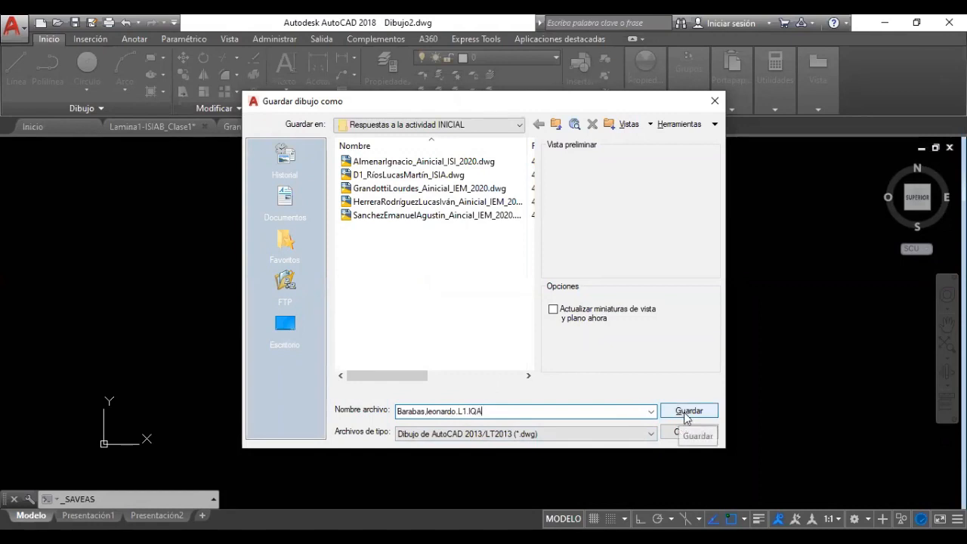
left_click(647, 435)
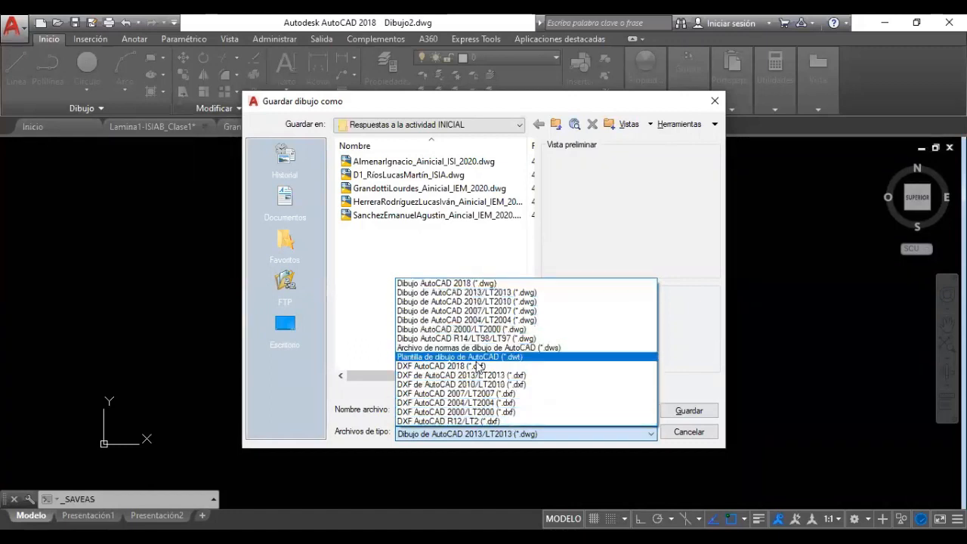
left_click(677, 438)
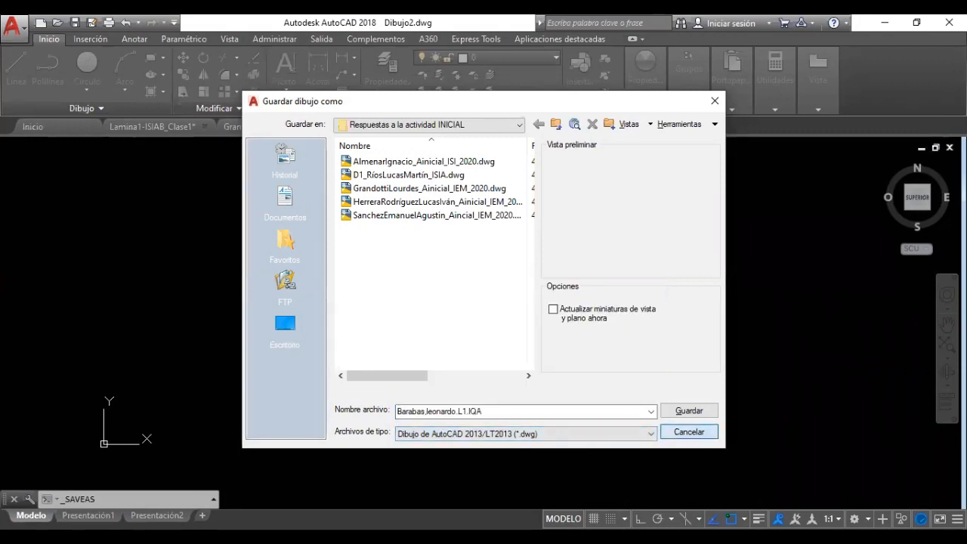
left_click(674, 432)
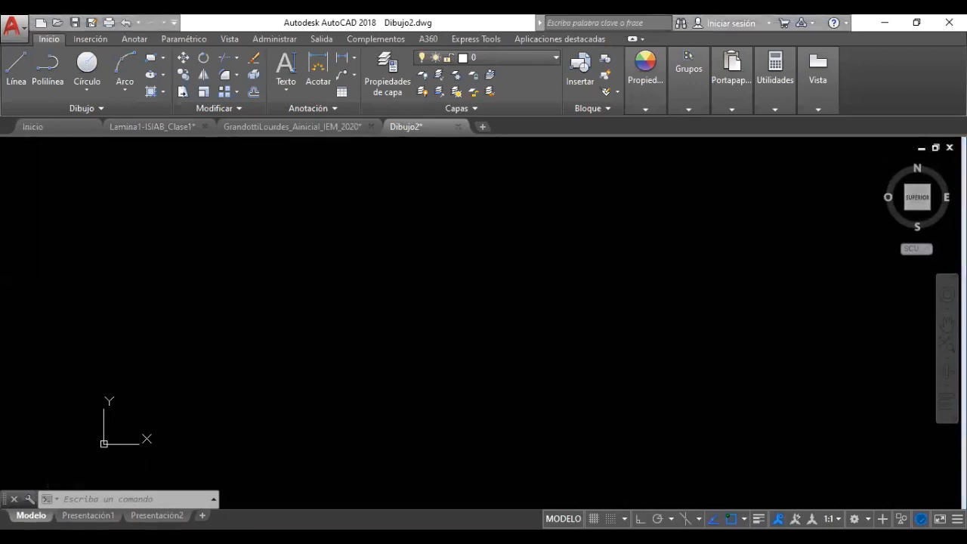
Discard Dibujo2 and show the Modelo tab of Lamina1-ISIAB_Clase1
left_click(458, 126)
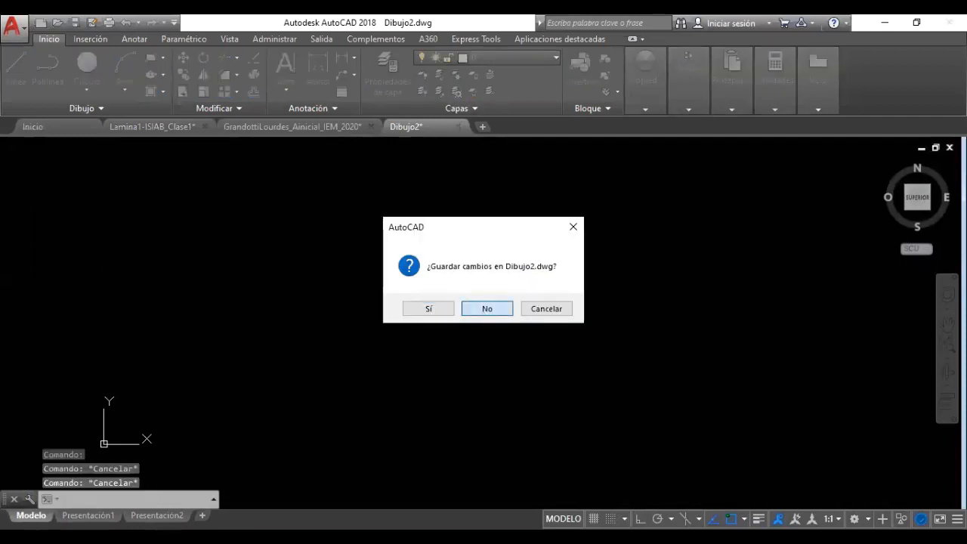
left_click(488, 308)
left_click(148, 128)
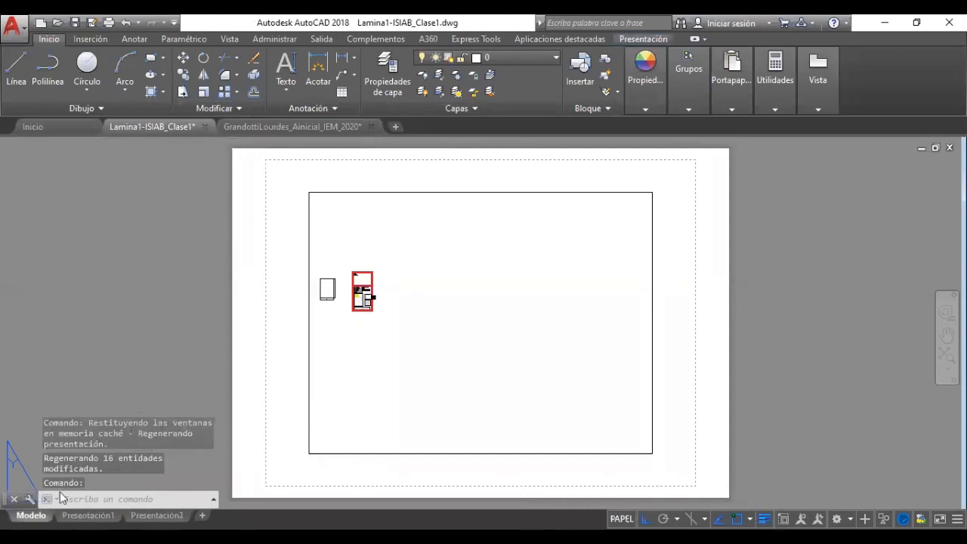
left_click(31, 515)
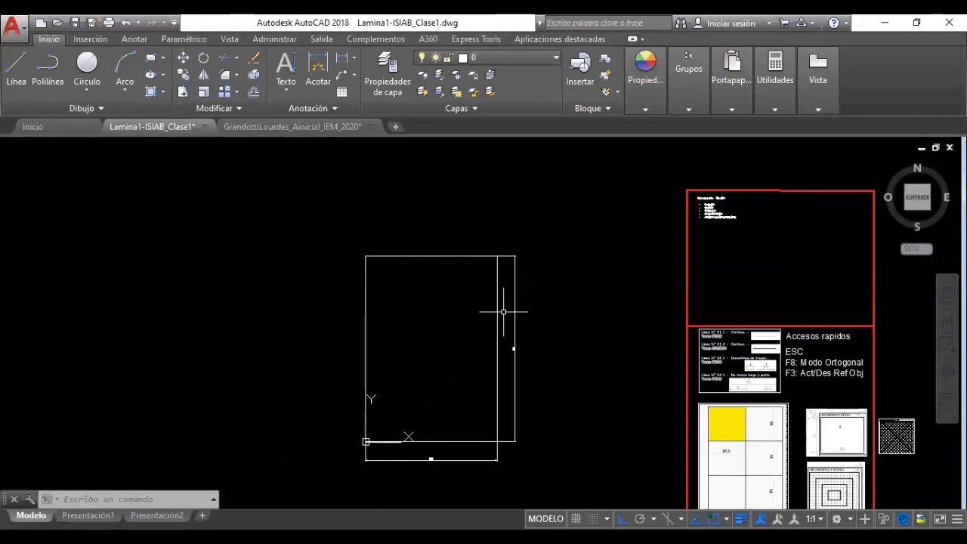
scroll(442, 405, "up", 2)
middle_click_drag(443, 371, 436, 395)
scroll(448, 402, "down", 2)
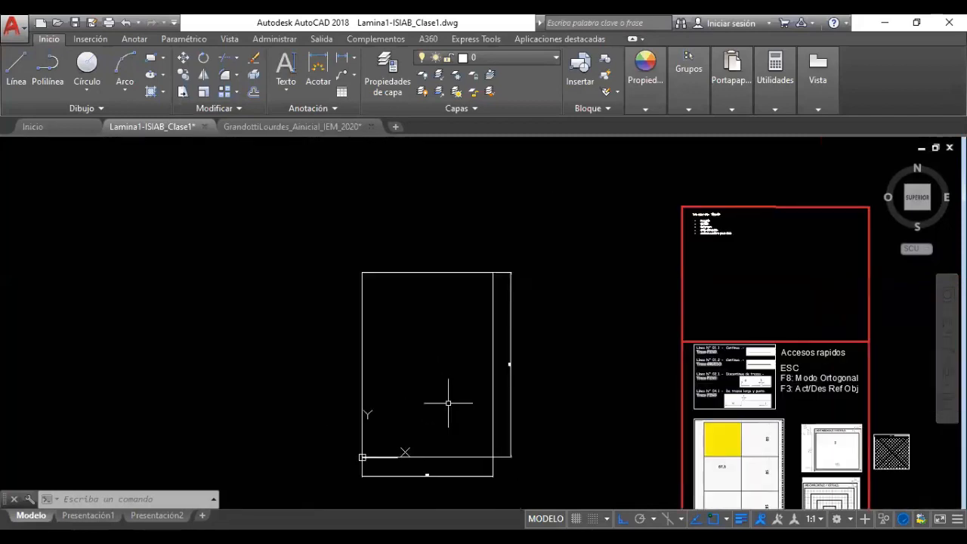
scroll(423, 470, "up", 5)
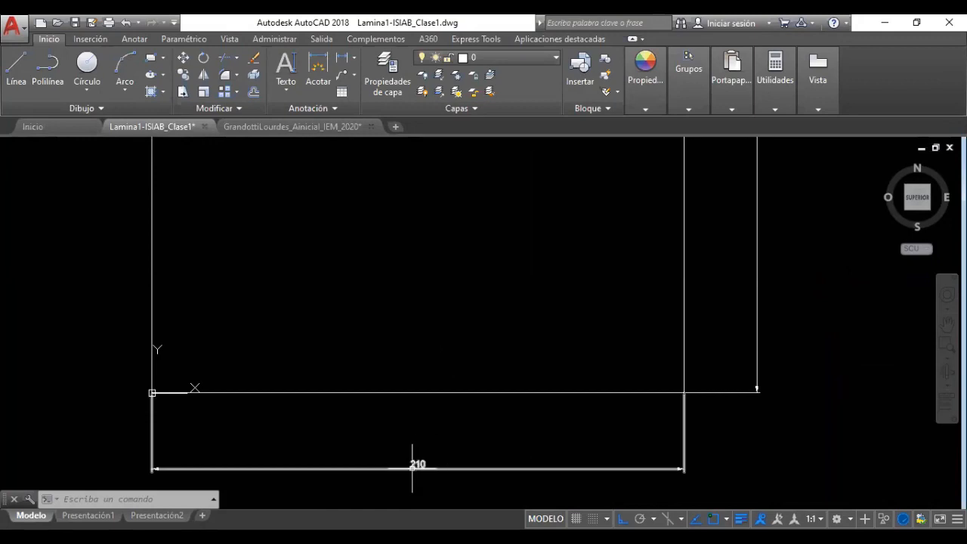
middle_click_drag(492, 317, 440, 427)
scroll(473, 435, "down", 2)
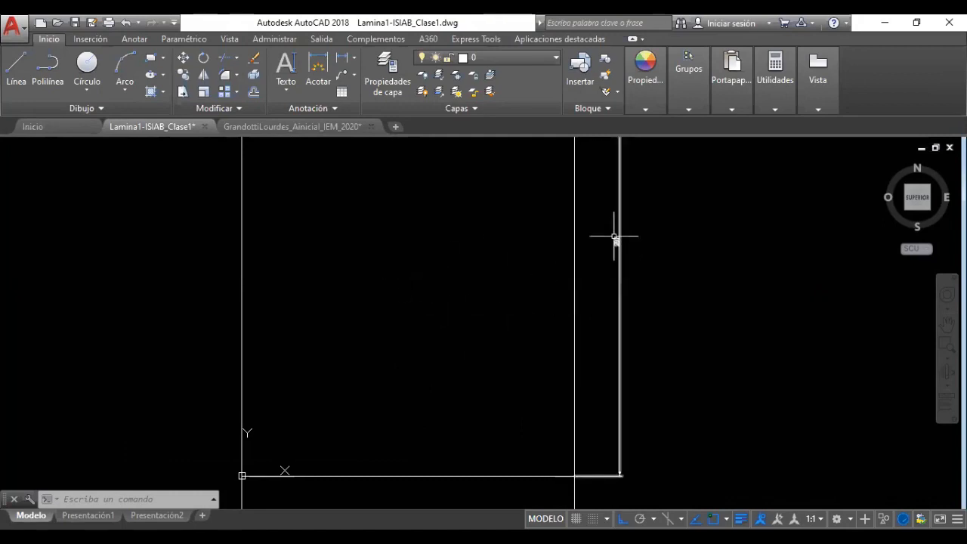
scroll(494, 326, "down", 2)
mouse_move(494, 326)
middle_mouse_down()
mouse_move(488, 355)
mouse_move(490, 337)
middle_mouse_up()
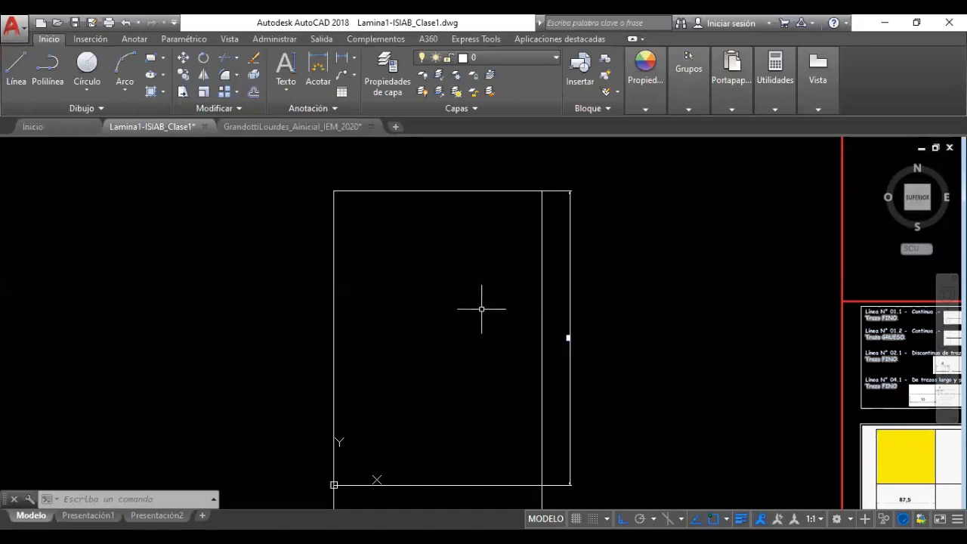
Crossing-select and delete the narrow strips along the rectangle's right and bottom sides
middle_click_drag(457, 315, 479, 300)
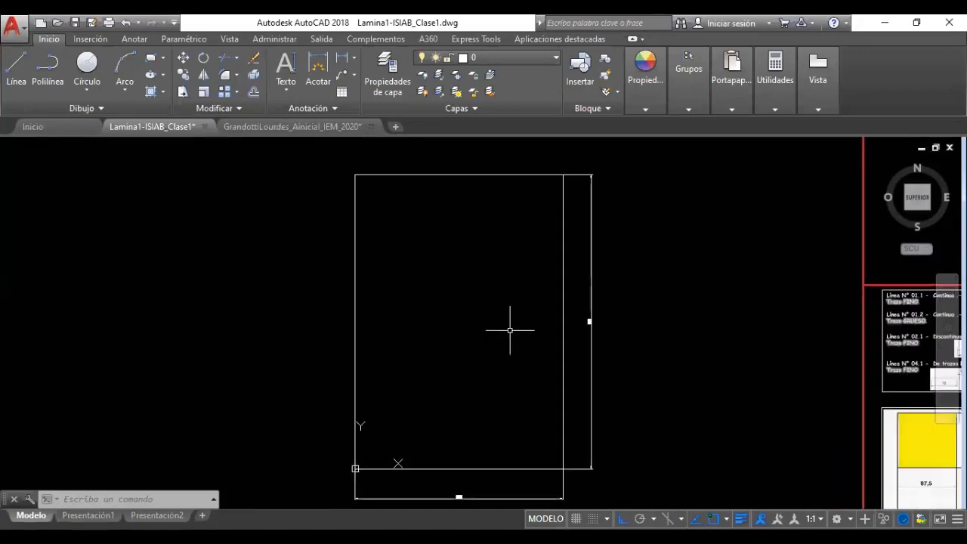
left_click(608, 445)
left_click(583, 471)
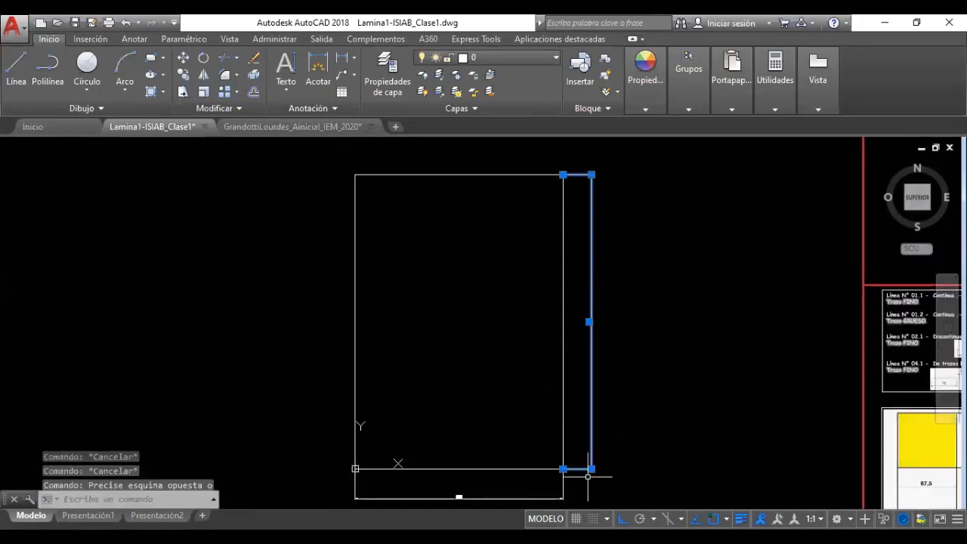
key("Delete")
left_click(570, 487)
left_click(549, 492)
key("Delete")
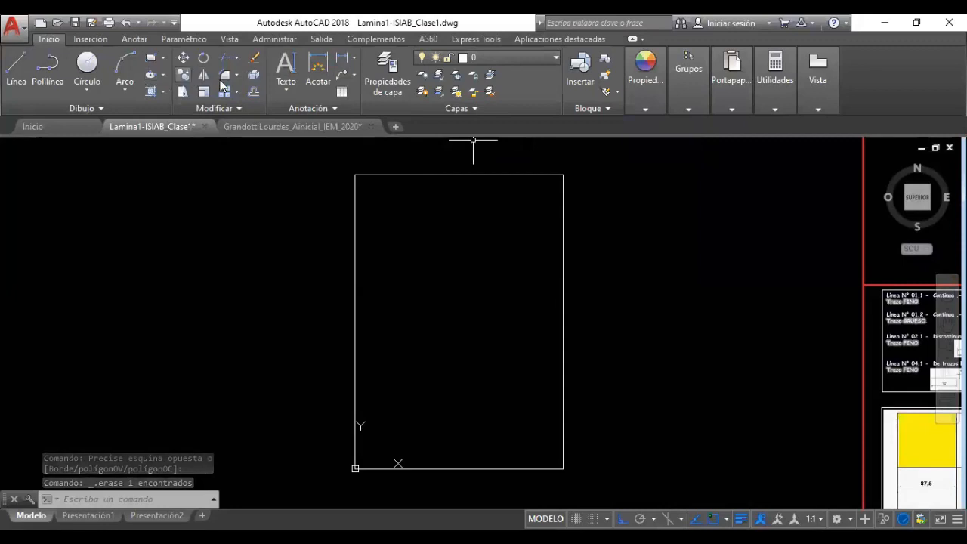
middle_click_drag(399, 277, 365, 295)
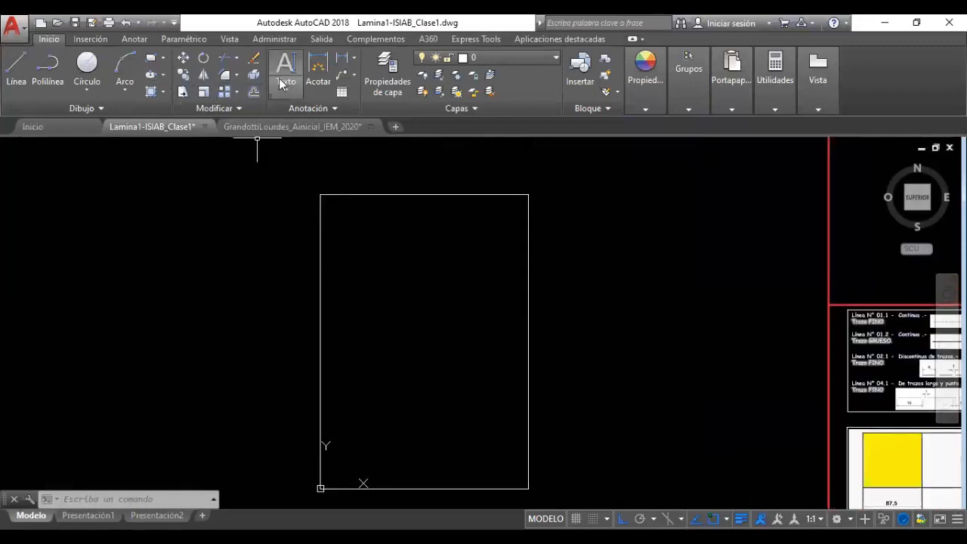
Offset the rectangle's top, right and bottom edges 10 units inward with Desfase
left_click(254, 93)
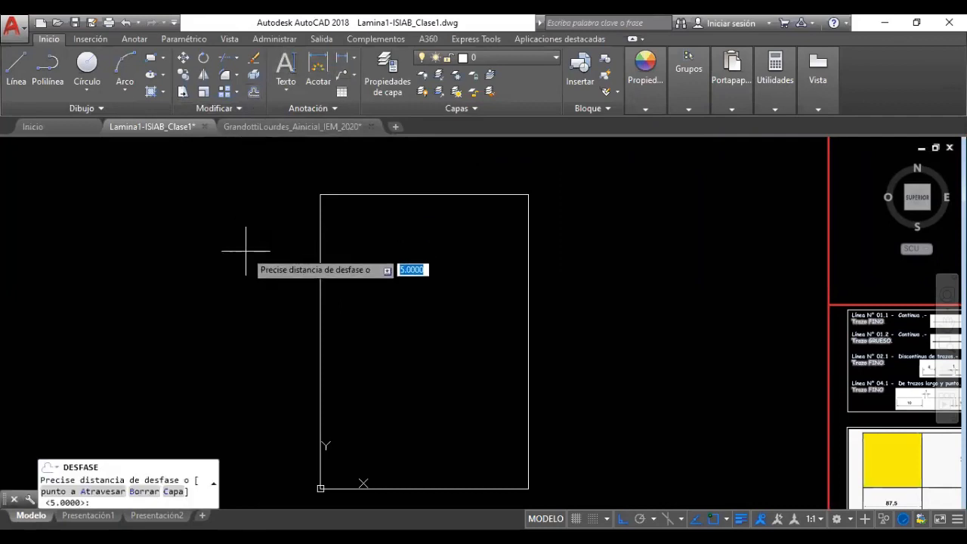
type("10")
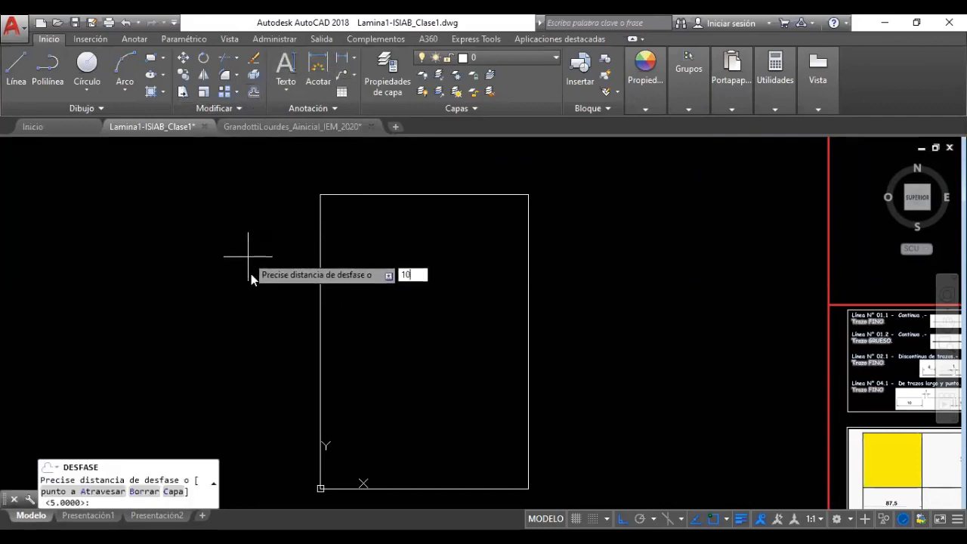
key("Return")
left_click(366, 194)
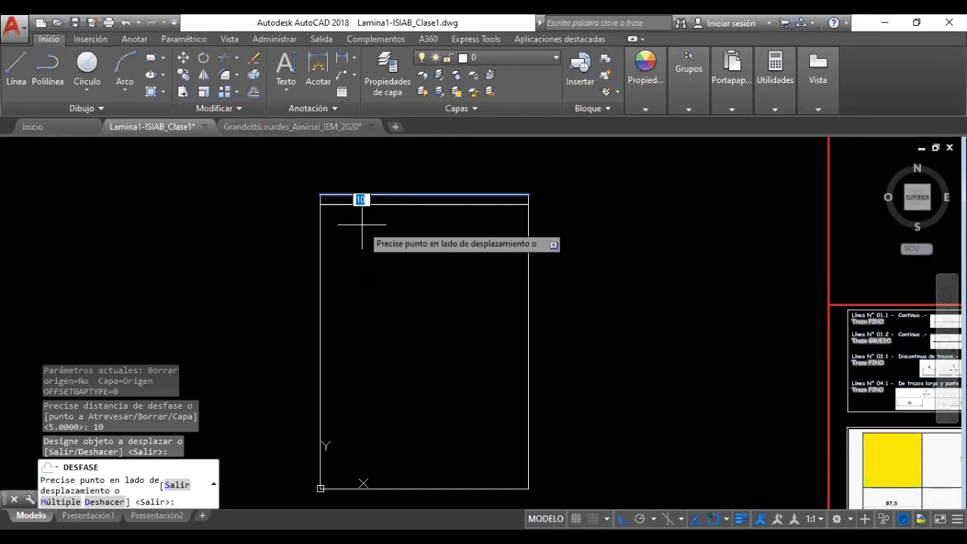
left_click(363, 222)
left_click(529, 246)
left_click(471, 253)
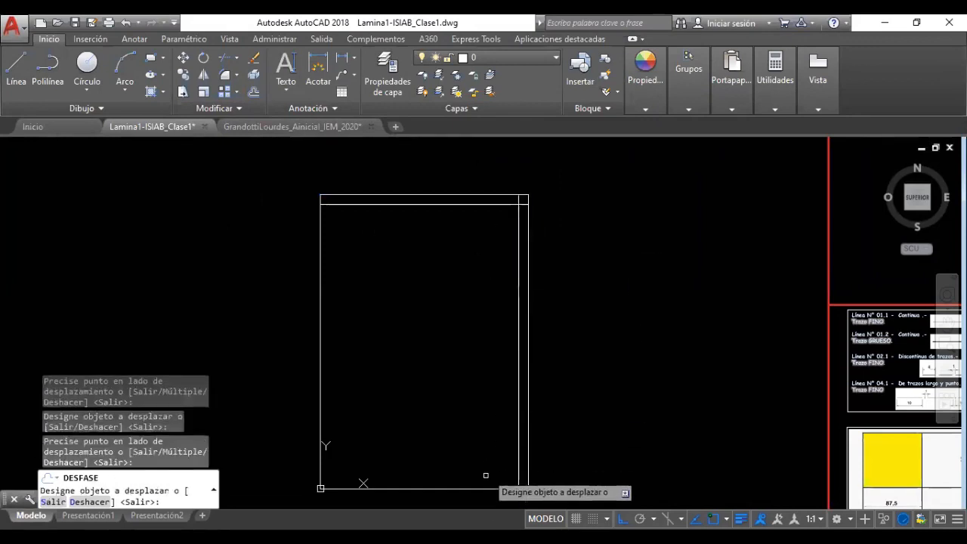
left_click(482, 489)
left_click(470, 438)
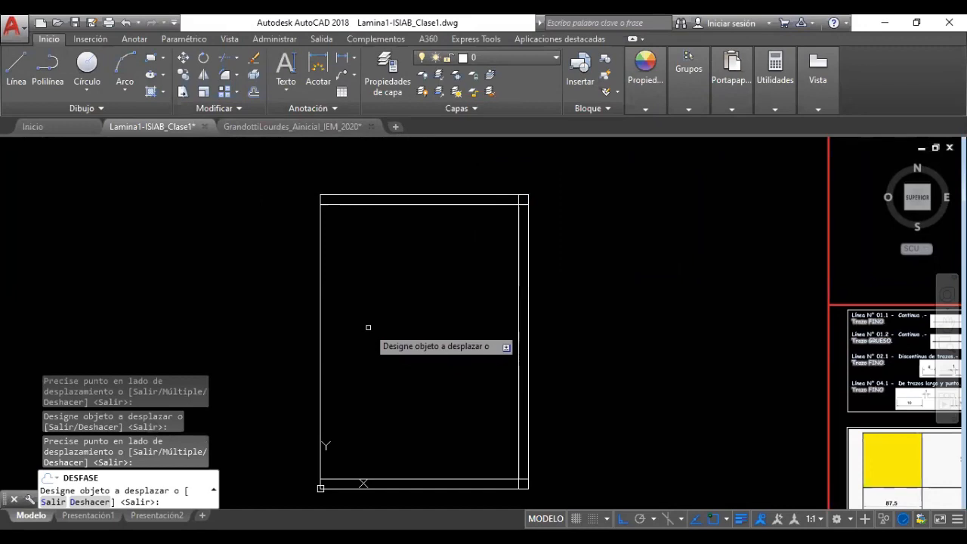
key("Return")
key("Return")
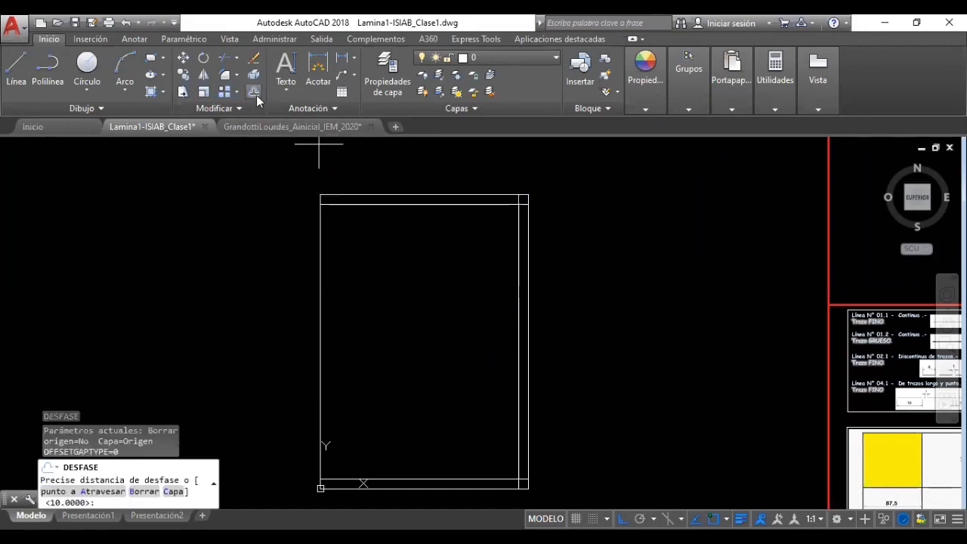
key("Escape")
key("Escape")
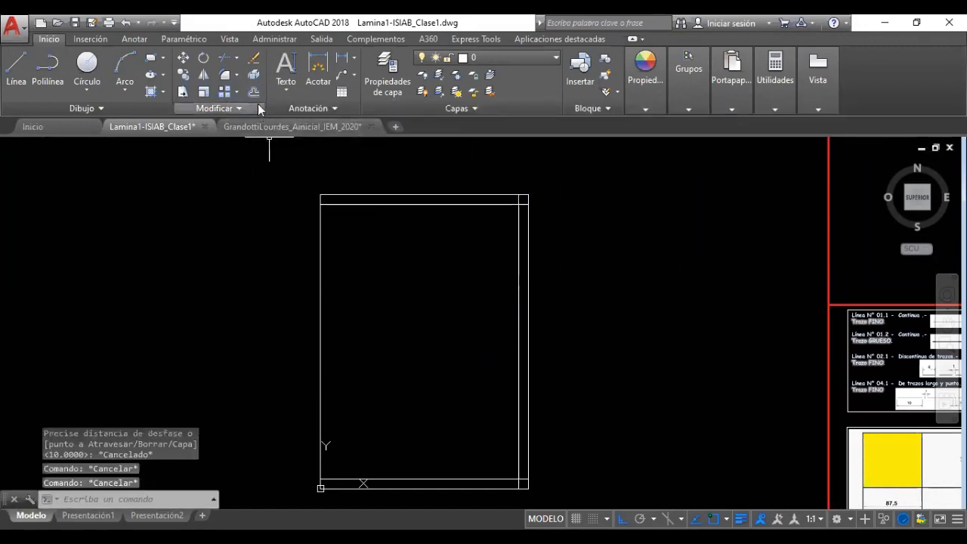
left_click(256, 93)
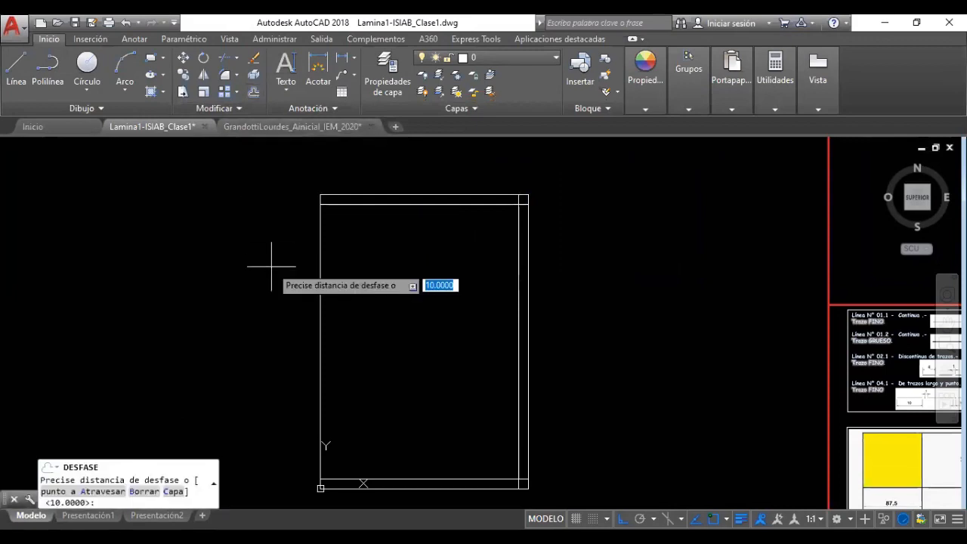
Offset the rectangle's left edge 25 units inward to complete the margin
type("25")
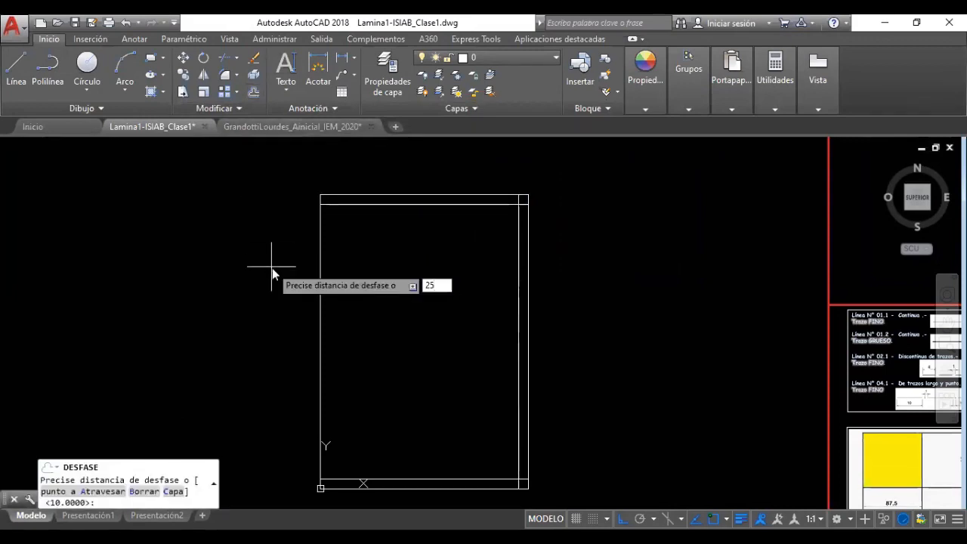
key("Return")
left_click(321, 274)
left_click(349, 276)
mouse_move(416, 287)
middle_mouse_down()
mouse_move(399, 308)
mouse_move(400, 298)
middle_mouse_up()
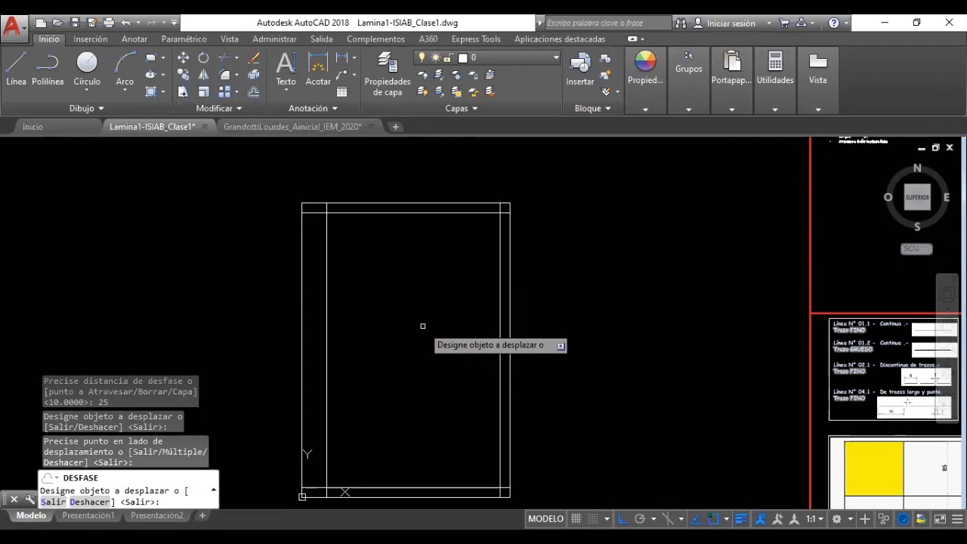
key("Escape")
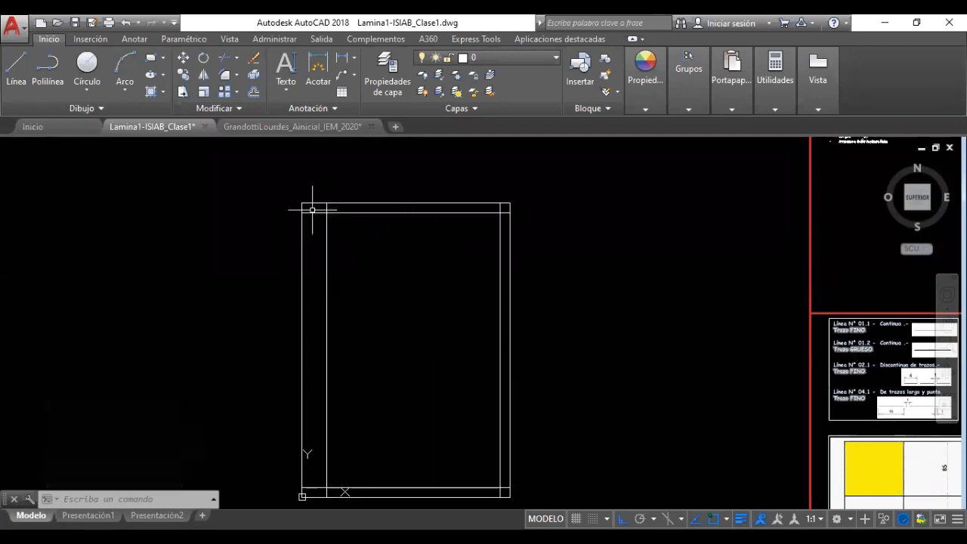
middle_click_drag(369, 232, 377, 303)
scroll(373, 269, "up", 2)
scroll(373, 280, "up", 2)
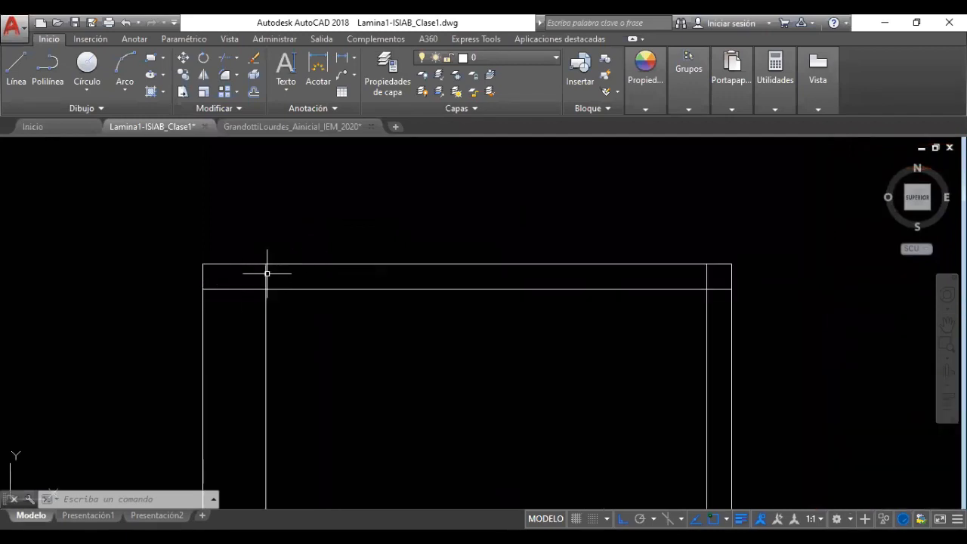
scroll(673, 309, "down", 4)
mouse_move(550, 342)
middle_mouse_down()
mouse_move(501, 289)
mouse_move(352, 253)
middle_mouse_up()
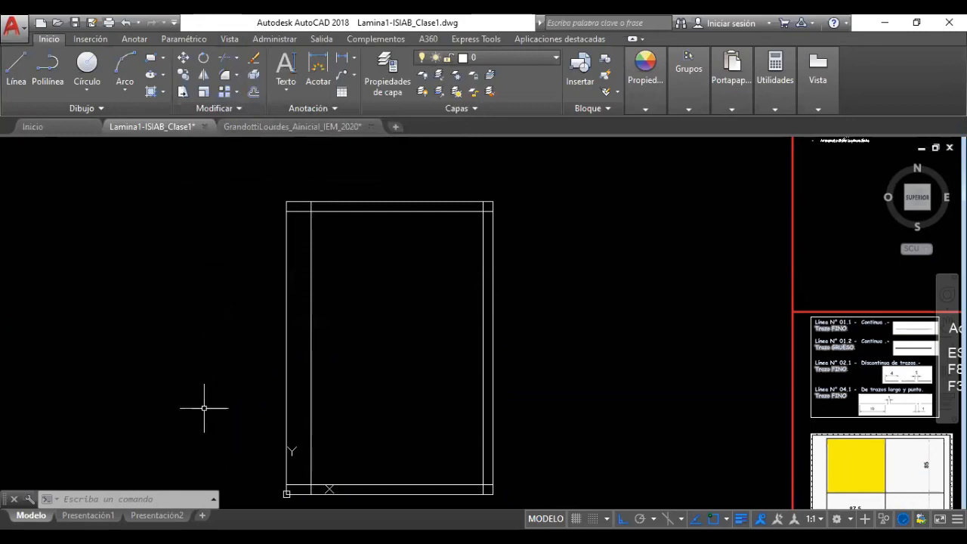
Start RECORTA and window-select the whole frame as cutting edges
left_click(126, 499)
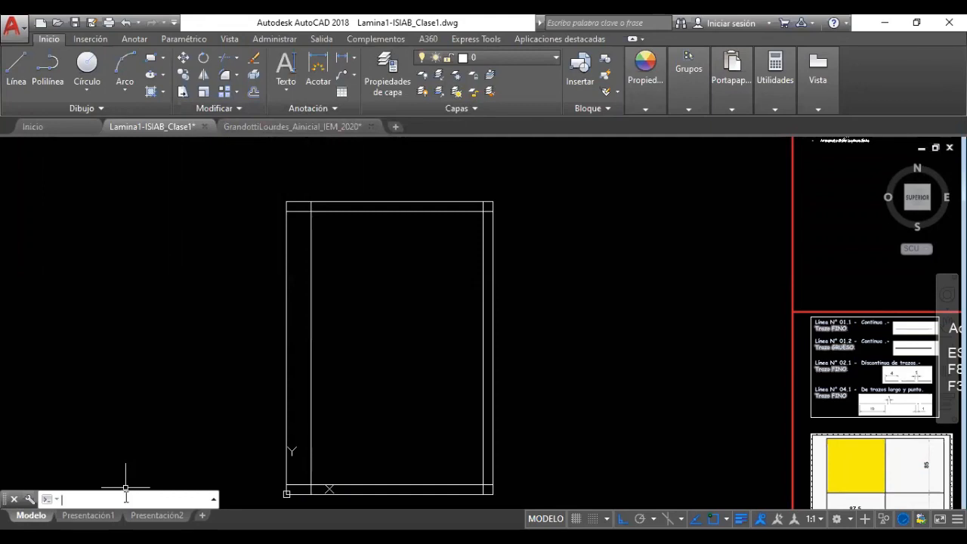
type("recorta")
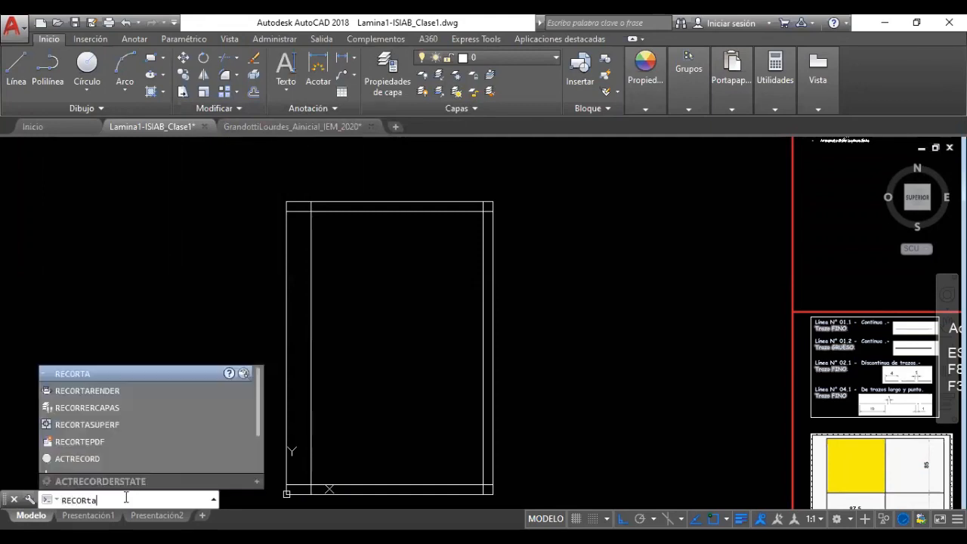
key("Return")
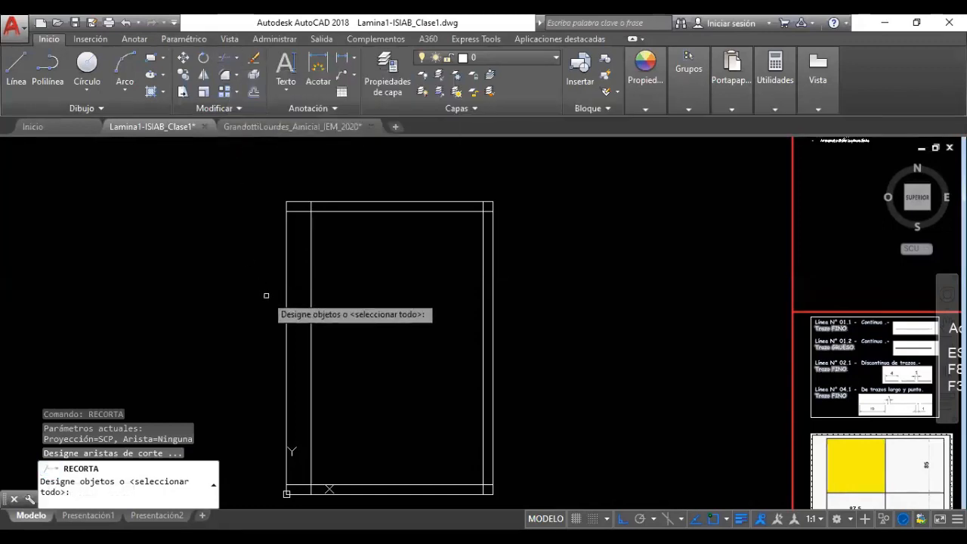
left_click(280, 197)
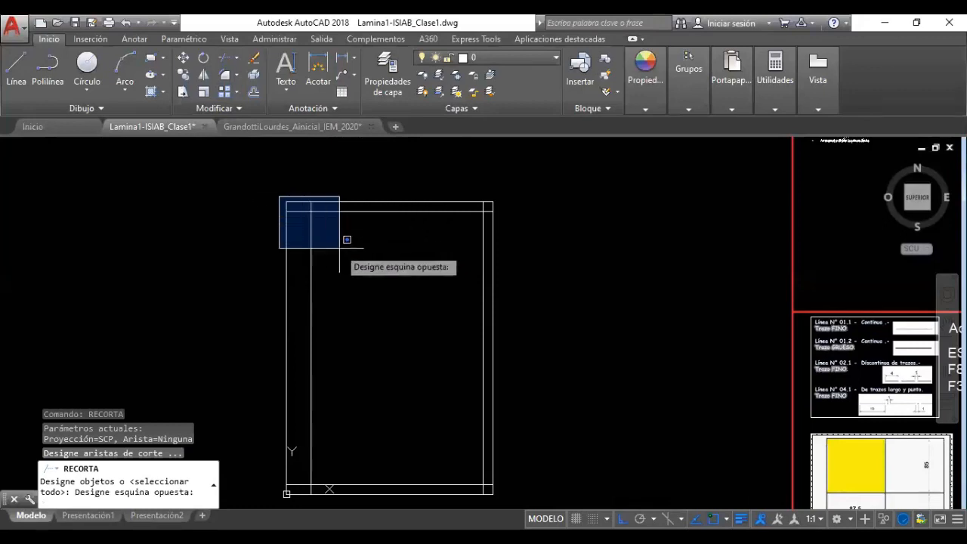
left_click(503, 503)
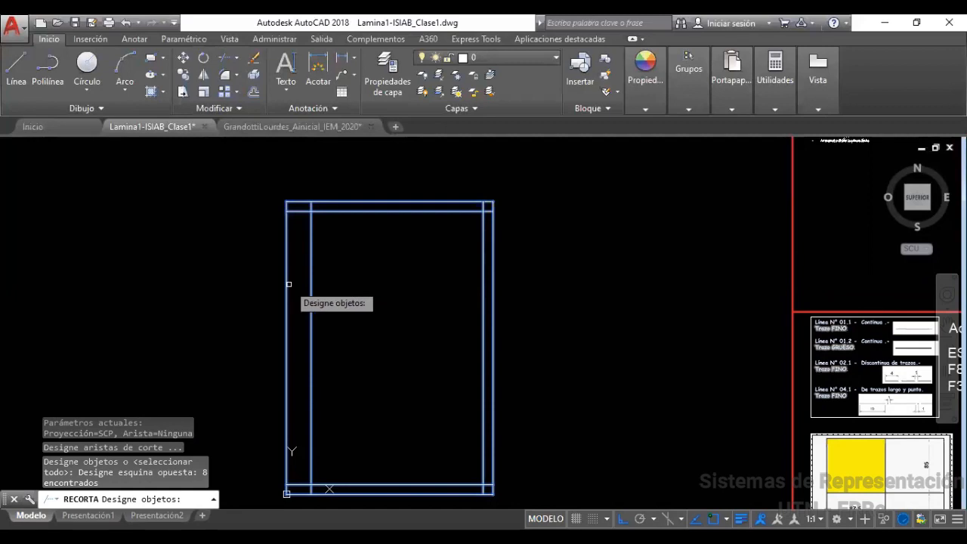
key("Return")
Trim the overhanging line ends at the frame's top-left and top-right corners
scroll(306, 227, "up", 6)
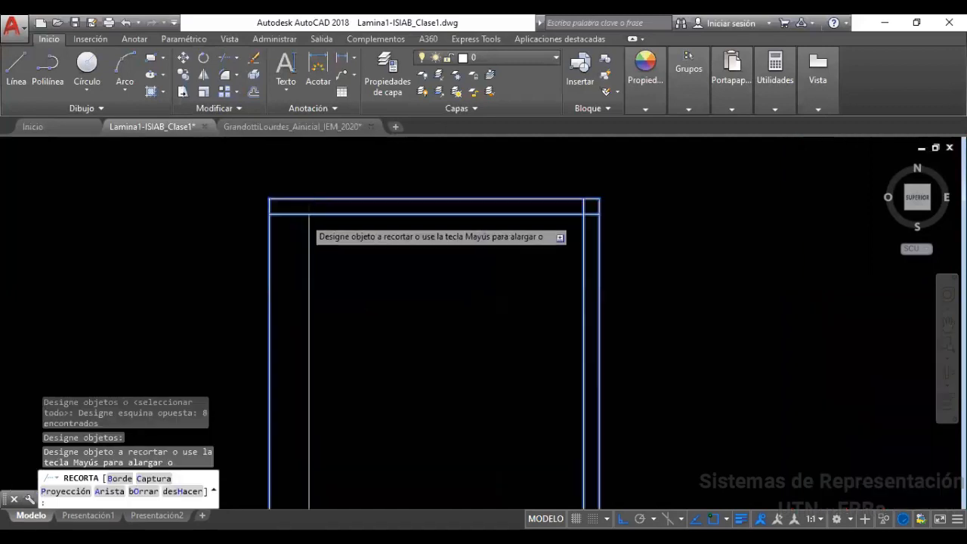
mouse_move(309, 254)
middle_mouse_down()
mouse_move(277, 315)
mouse_move(227, 340)
middle_mouse_up()
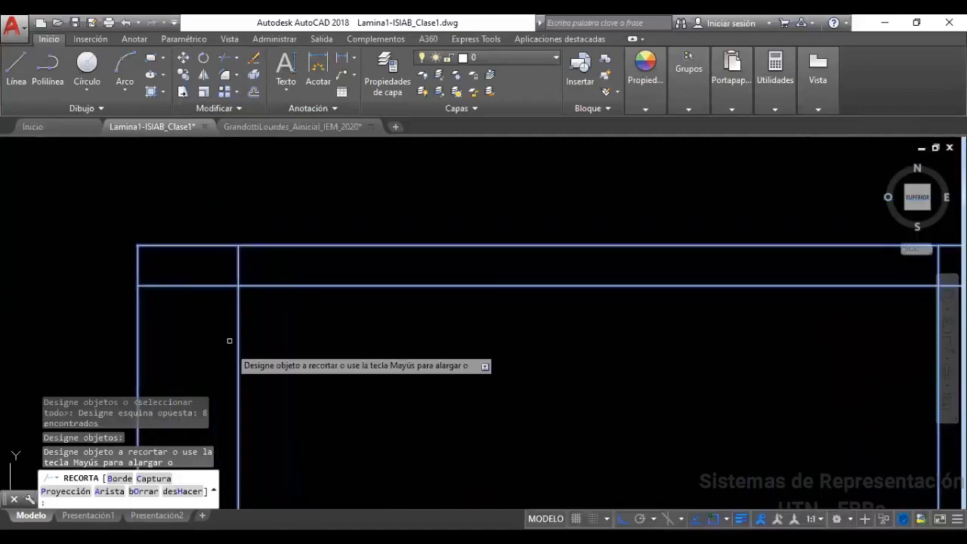
left_click(237, 265)
left_click(227, 286)
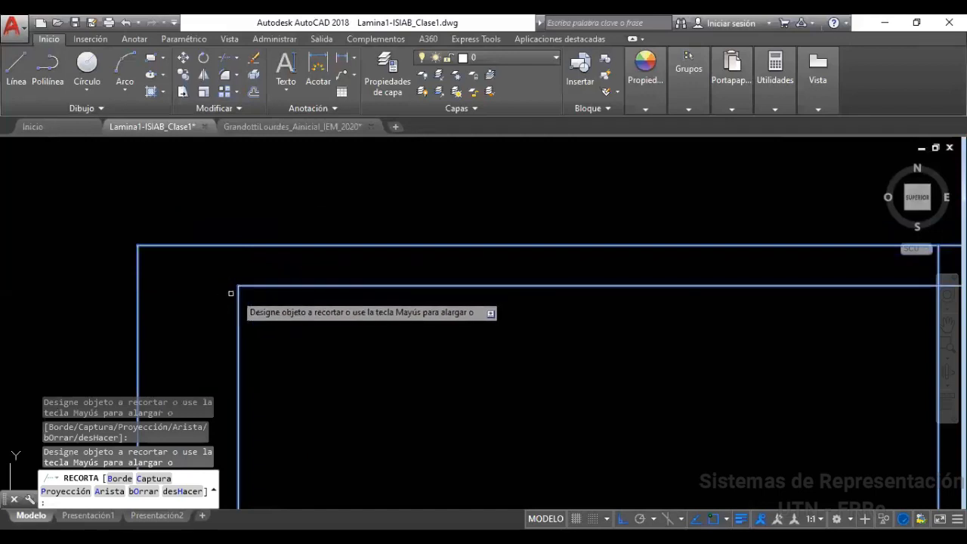
middle_click_drag(380, 310, 110, 316)
left_click(671, 270)
Trim the leftover ends near the bottom corners and finish trimming
scroll(690, 291, "down", 6)
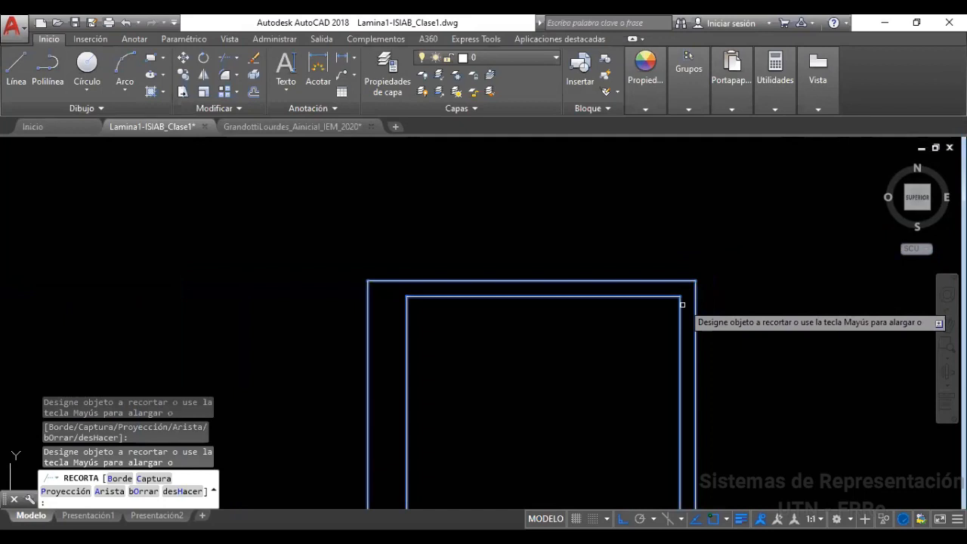
middle_click_drag(620, 380, 500, 184)
scroll(559, 395, "up", 4)
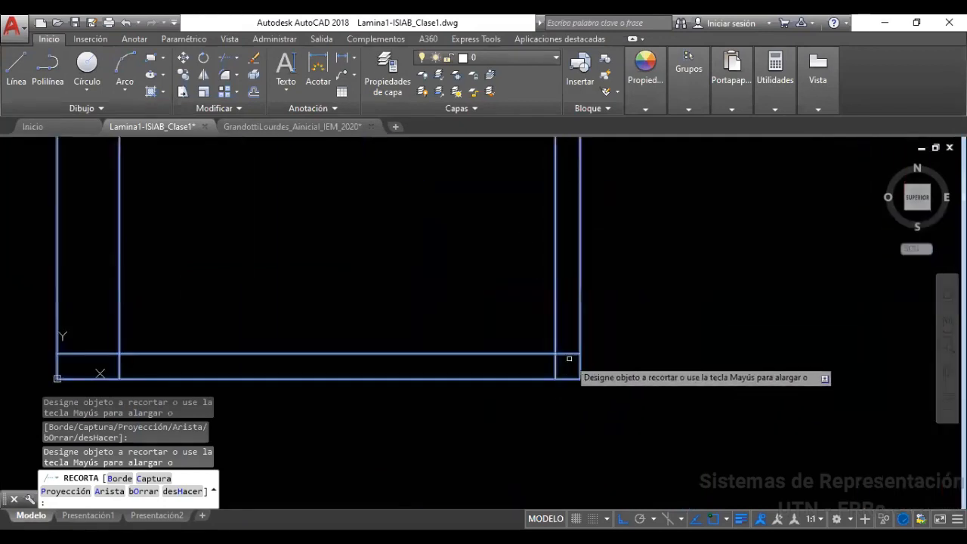
left_click(570, 352)
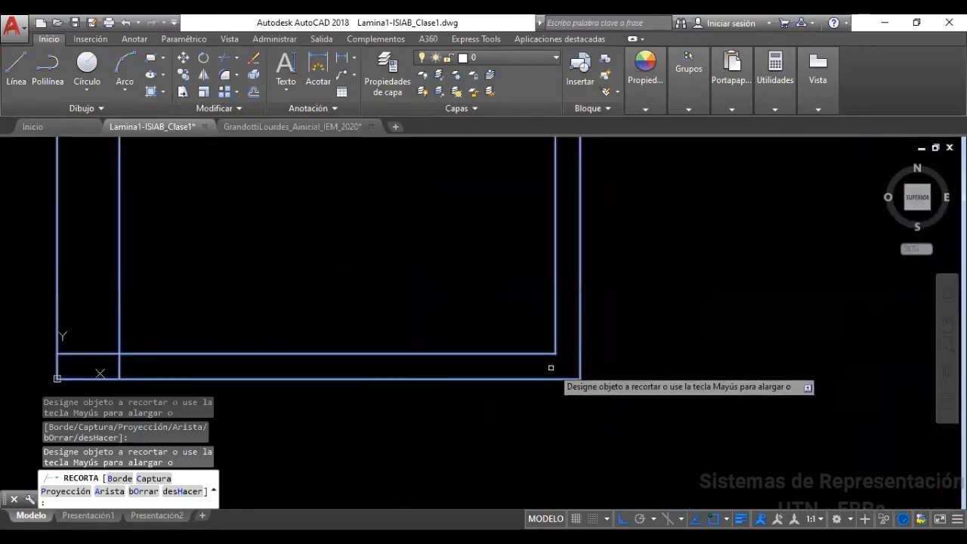
mouse_move(235, 277)
middle_mouse_down()
mouse_move(531, 268)
mouse_move(539, 277)
middle_mouse_up()
scroll(427, 359, "up", 5)
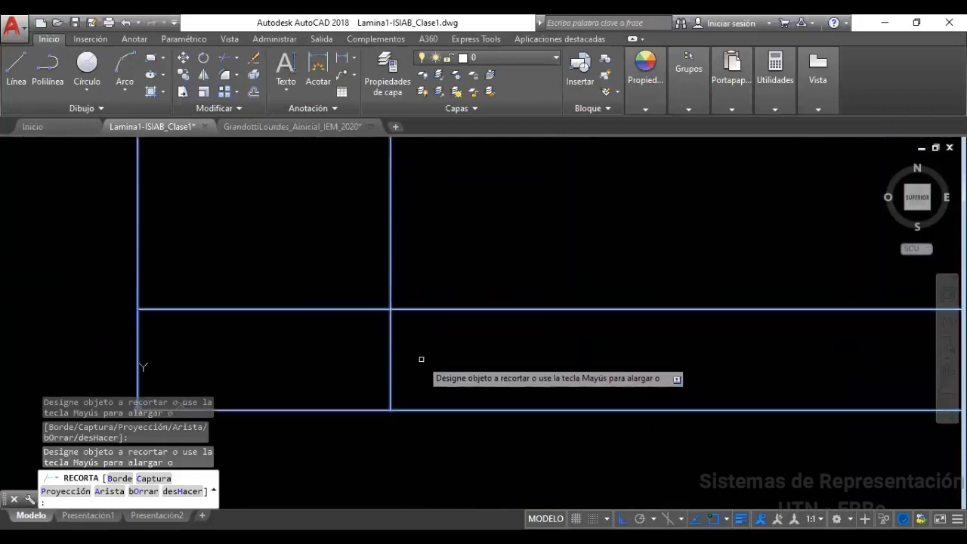
left_click(391, 365)
scroll(332, 326, "down", 6)
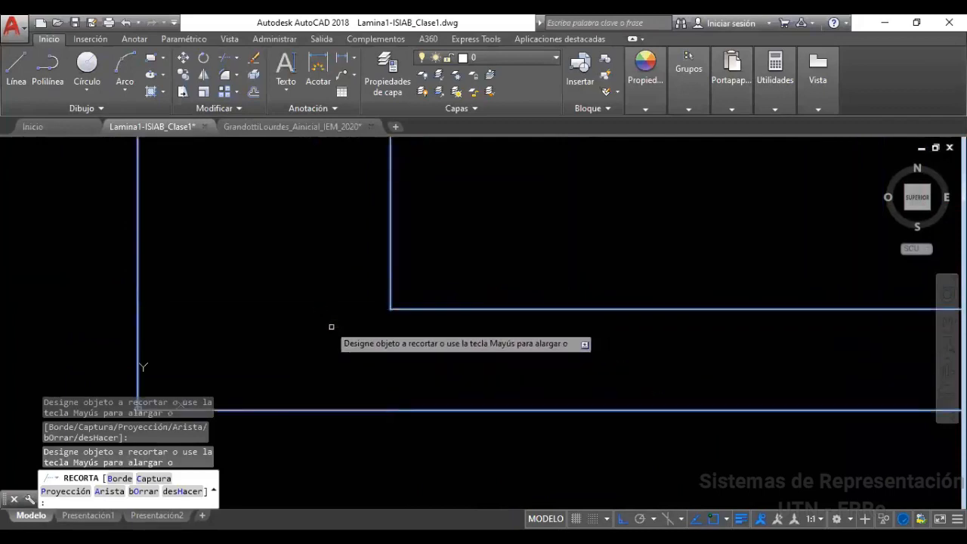
mouse_move(406, 285)
middle_mouse_down()
mouse_move(380, 396)
mouse_move(360, 411)
middle_mouse_up()
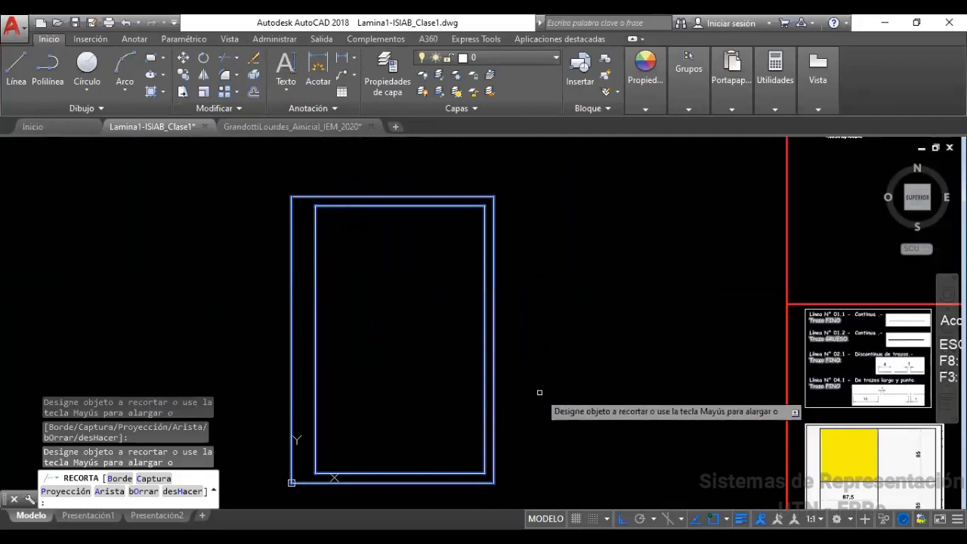
key("Escape")
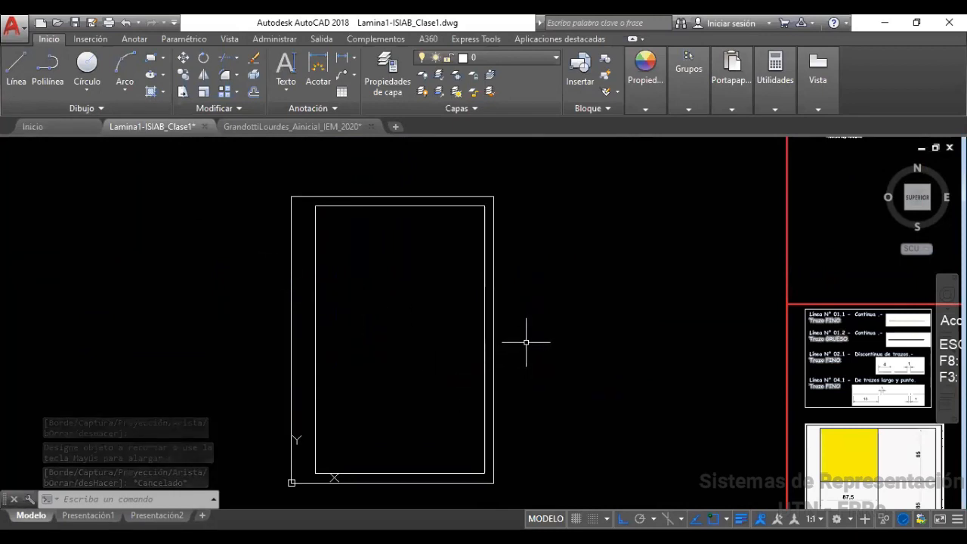
Recenter the view on the border frame and drop down the Capas layer list
middle_click_drag(523, 338, 510, 345)
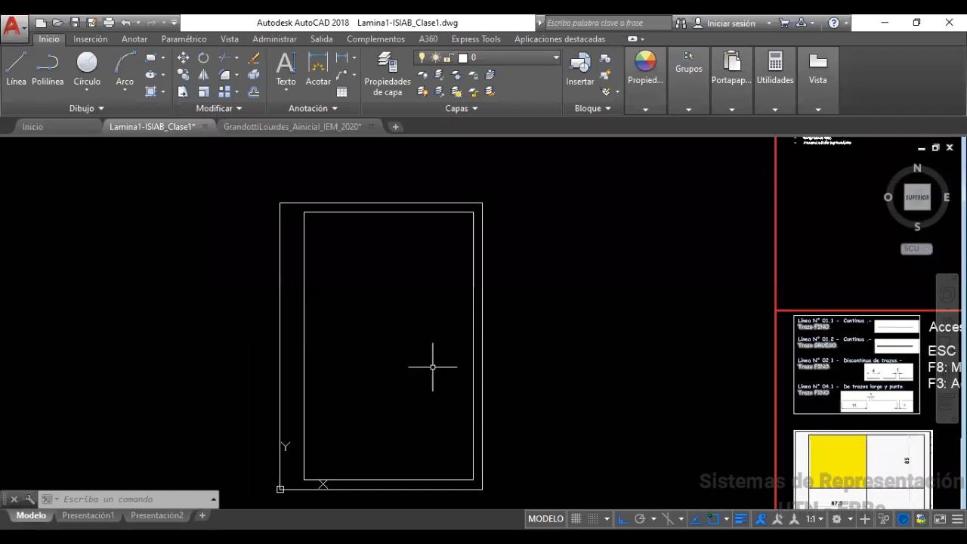
scroll(291, 204, "up", 4)
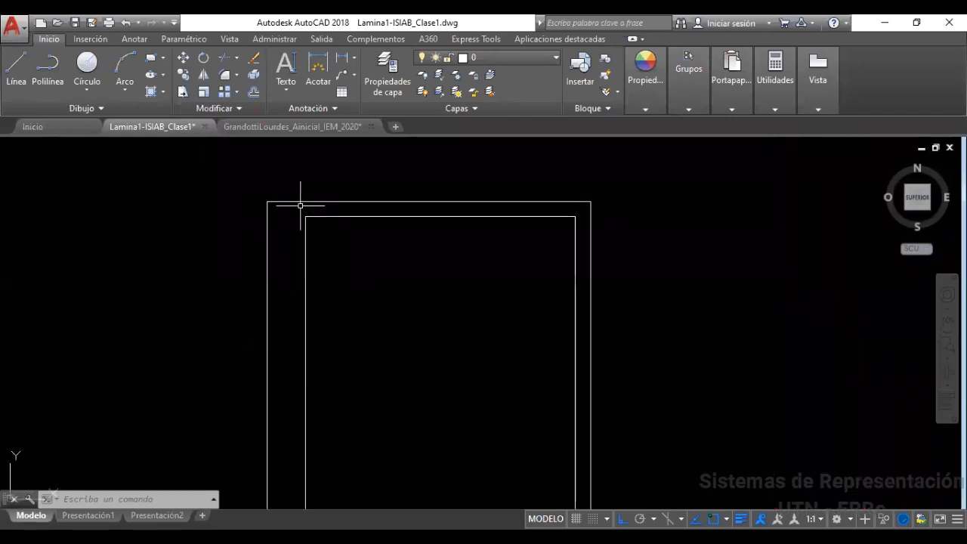
scroll(345, 270, "down", 4)
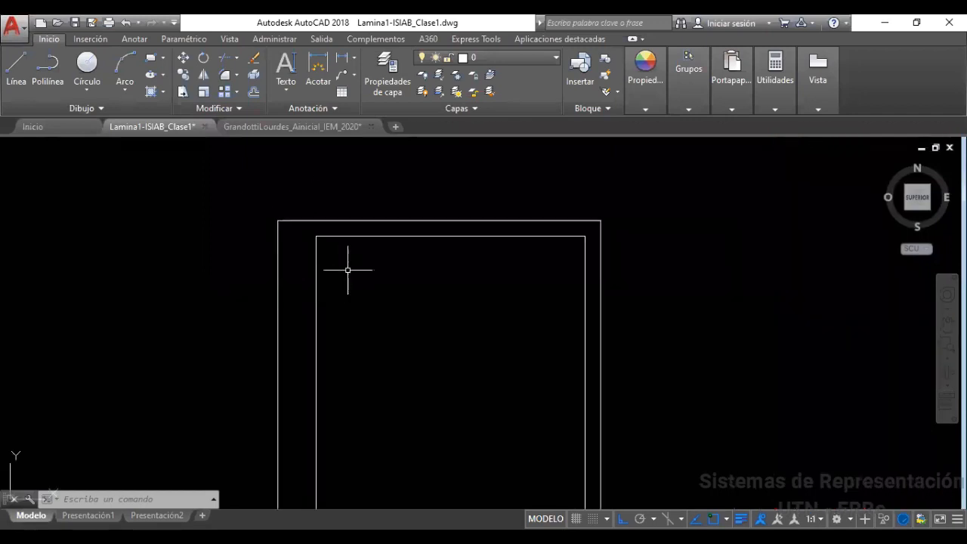
middle_click_drag(452, 335, 434, 296)
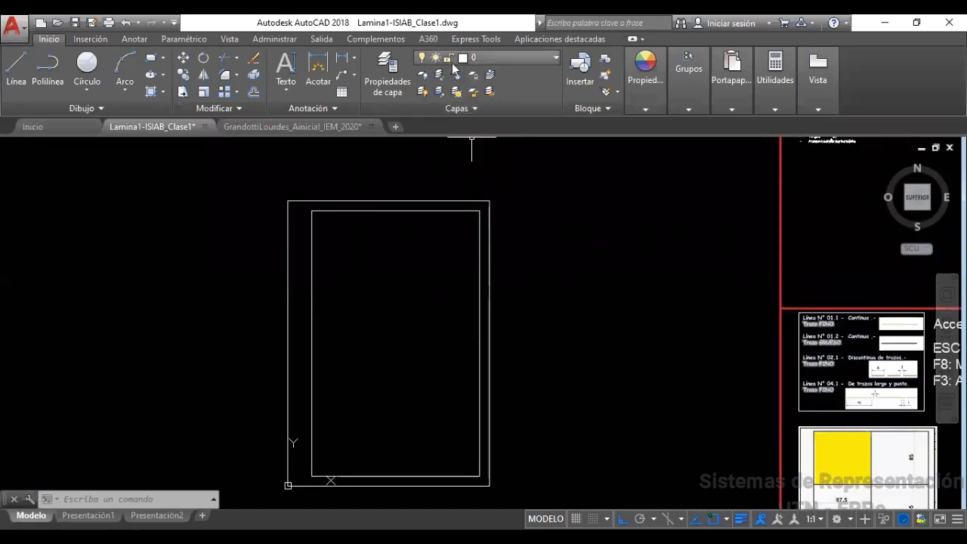
left_click(507, 58)
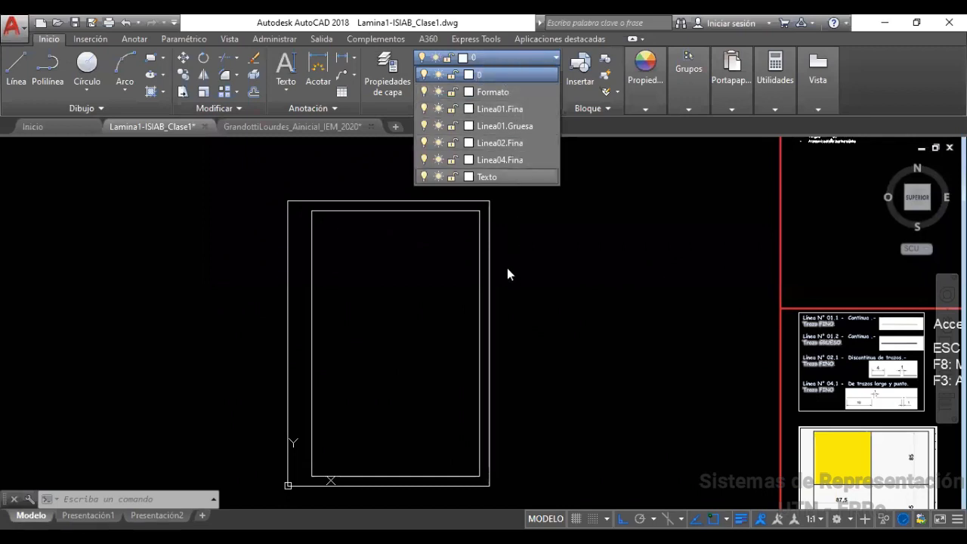
Dismiss the layer list and discard a mistaken selection of the left lines
key("Escape")
key("Escape")
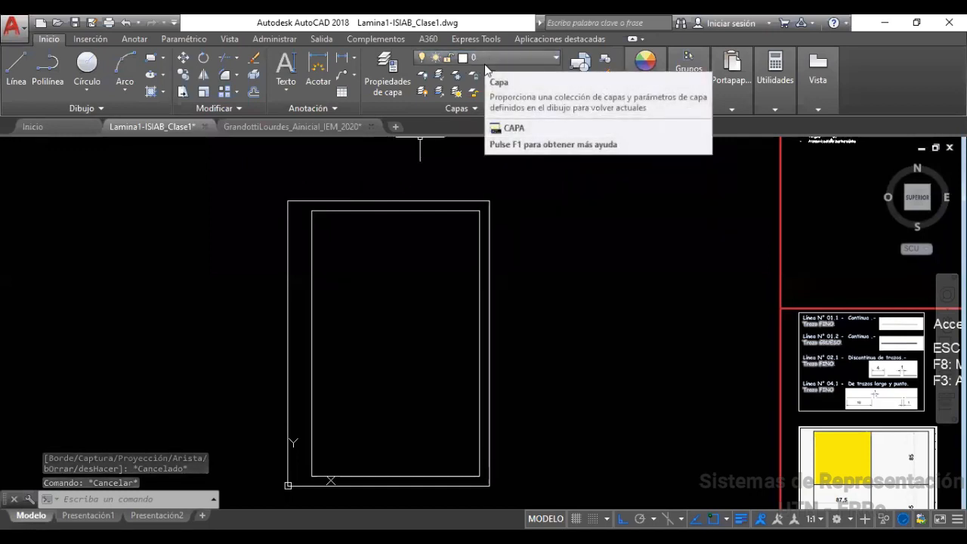
left_click(334, 257)
left_click(231, 274)
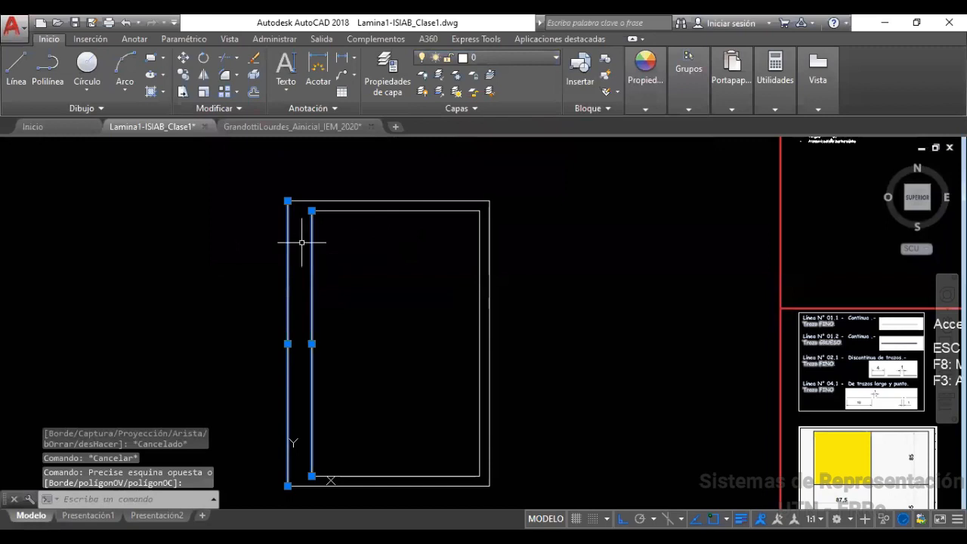
key("Escape")
key("Escape")
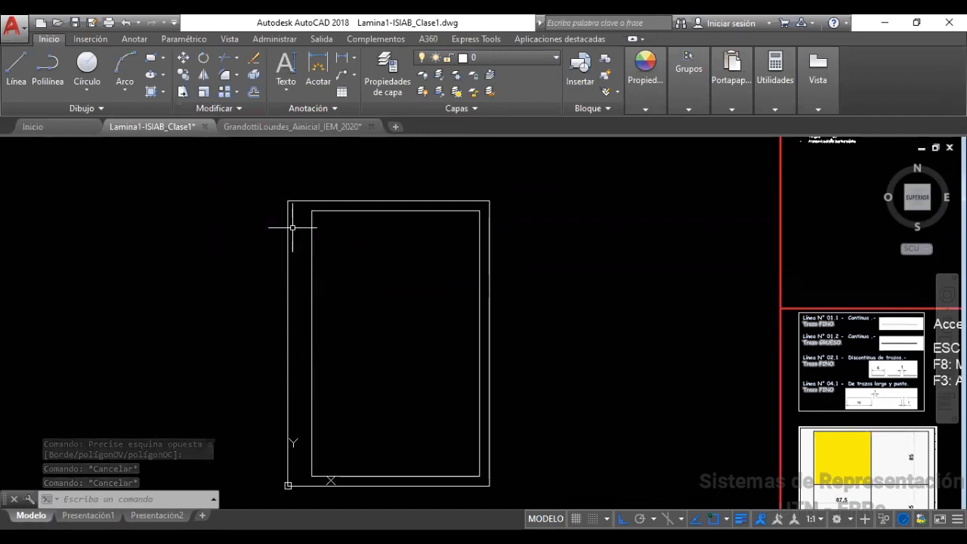
Move the inner rectangle's four lines onto the Linea01.Gruesa layer
left_click(326, 211)
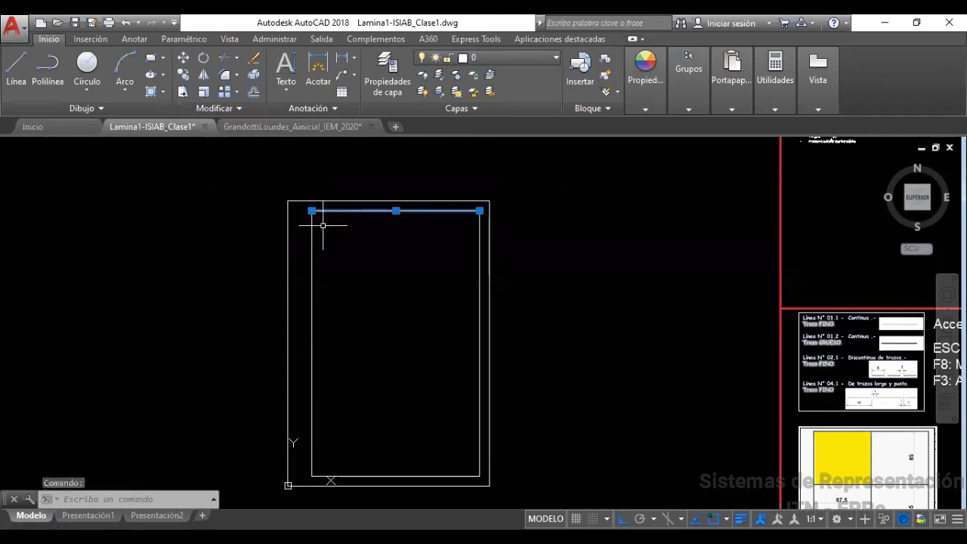
left_click(313, 240)
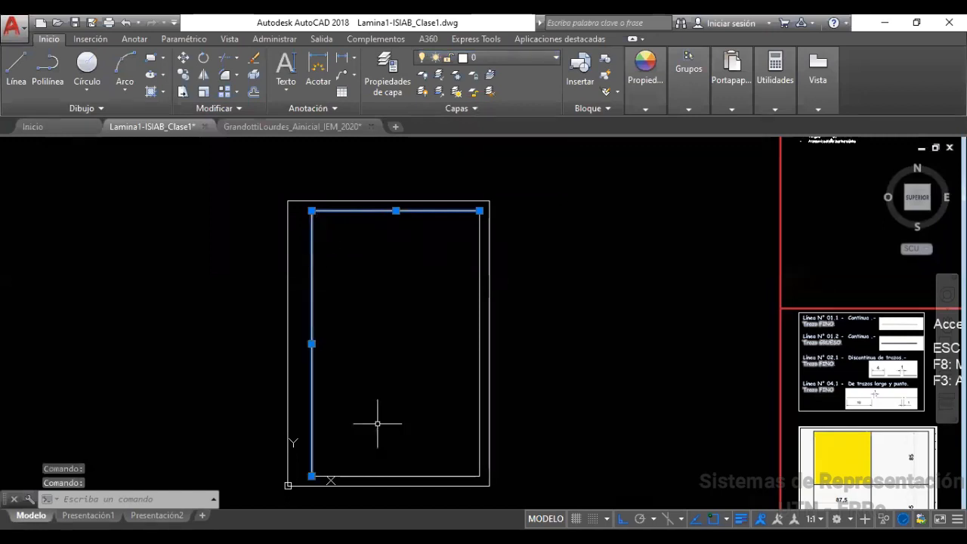
left_click(394, 475)
left_click(481, 330)
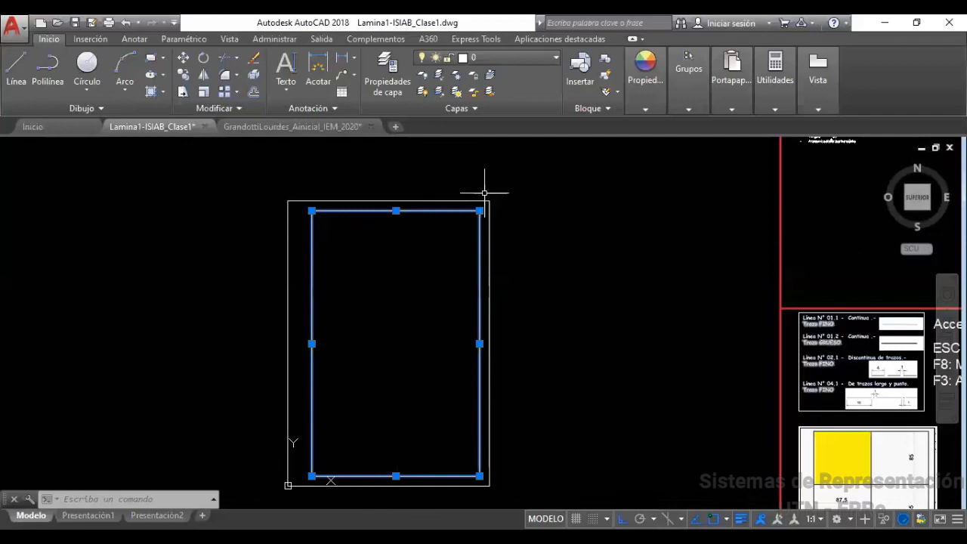
left_click(503, 58)
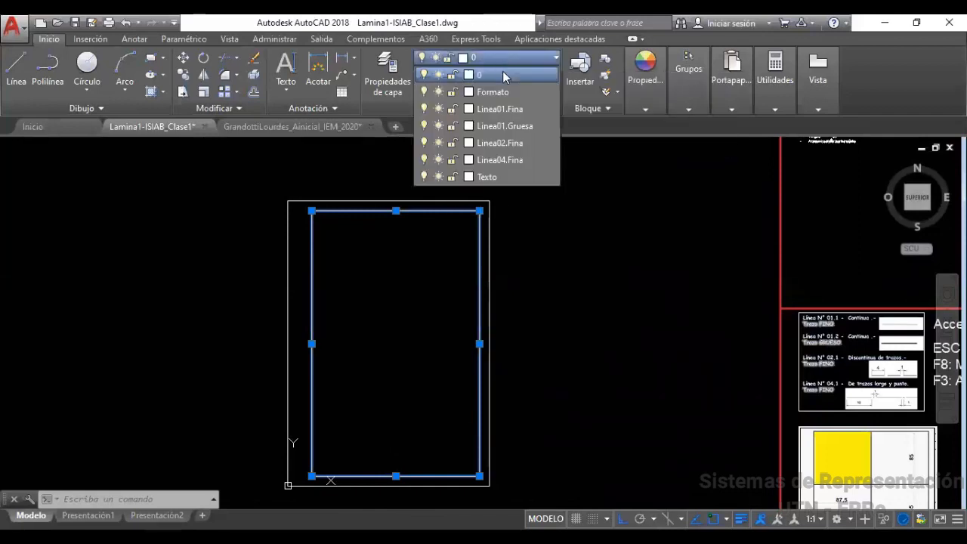
left_click(504, 128)
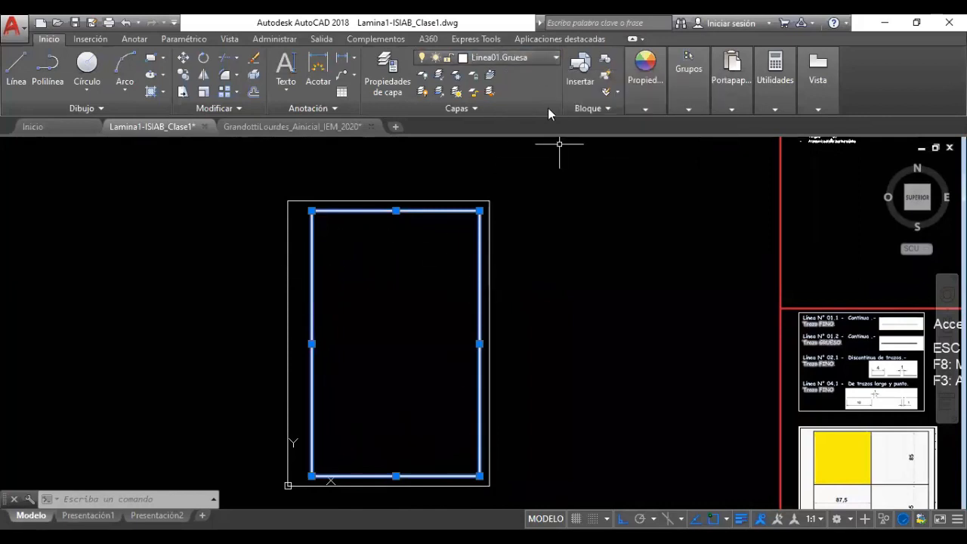
key("Escape")
key("Escape")
key("Escape")
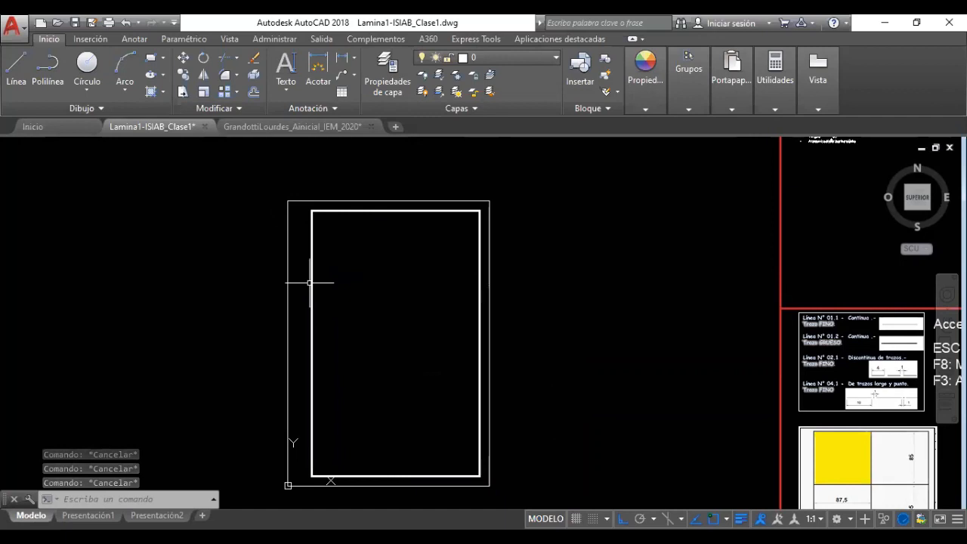
left_click(295, 194)
left_click(268, 235)
Assign the selected outer border rectangle to the Formato layer, then open Propiedades de capa
left_click(529, 471)
left_click(476, 505)
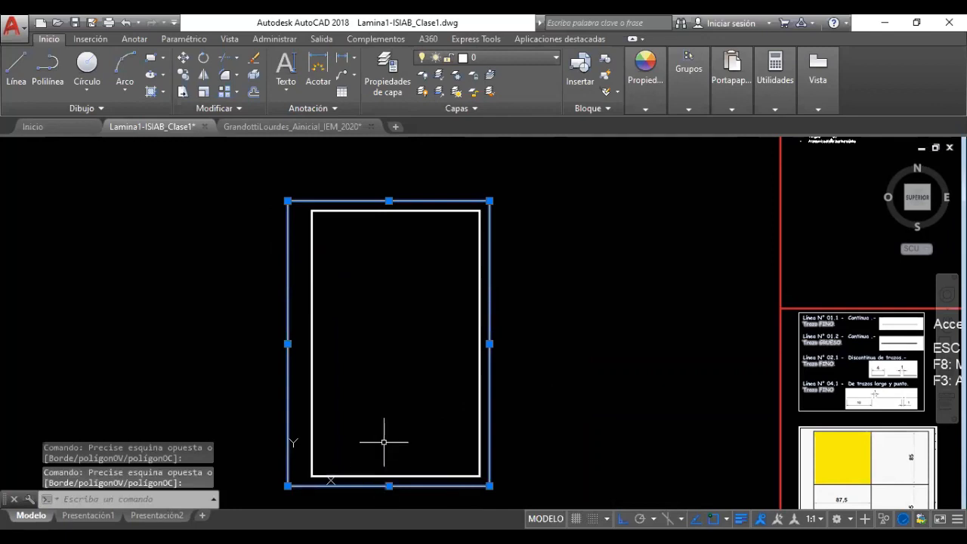
left_click(484, 60)
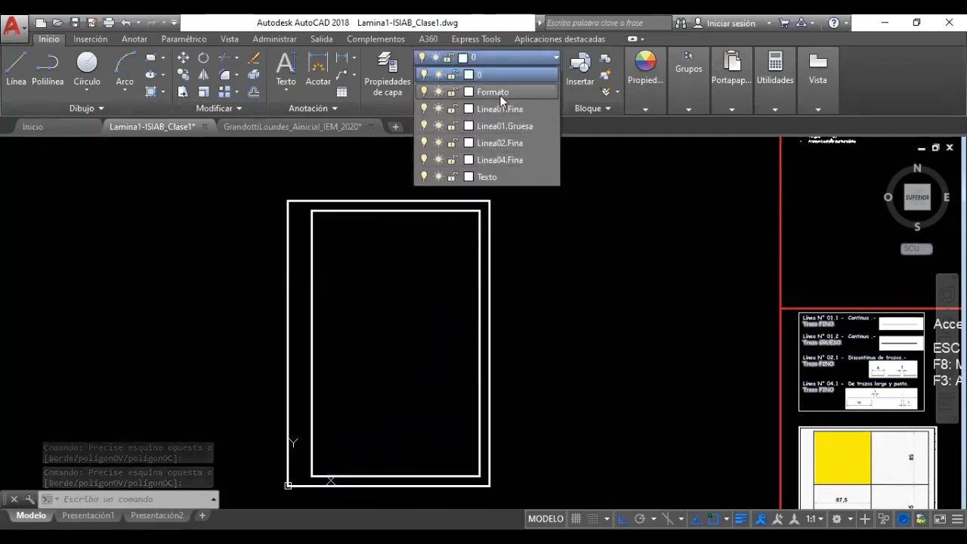
left_click(500, 92)
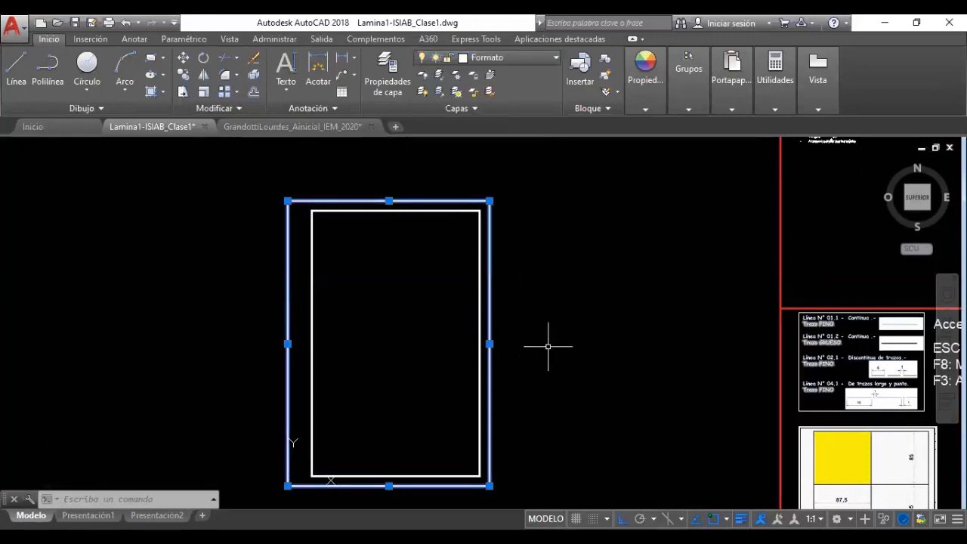
left_click(492, 210)
key("Escape")
key("Escape")
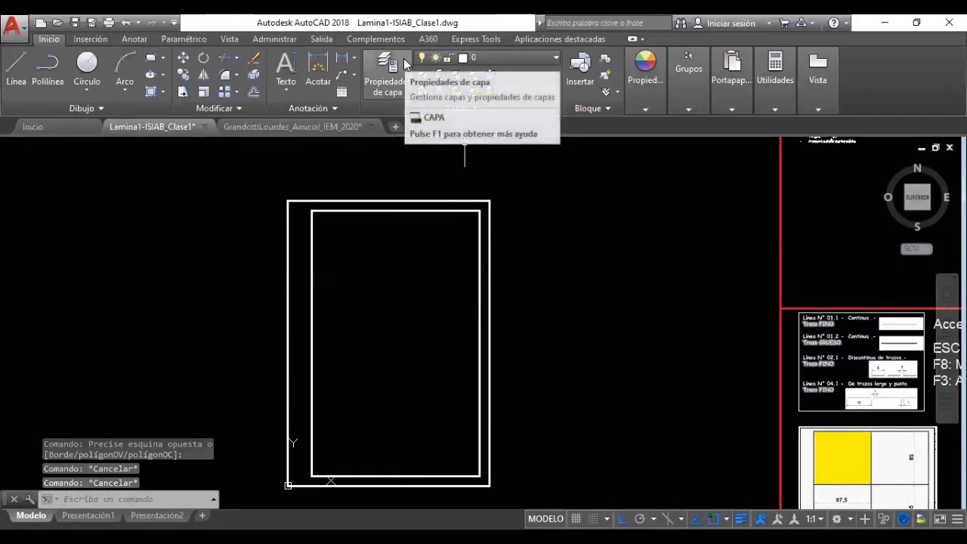
left_click(387, 72)
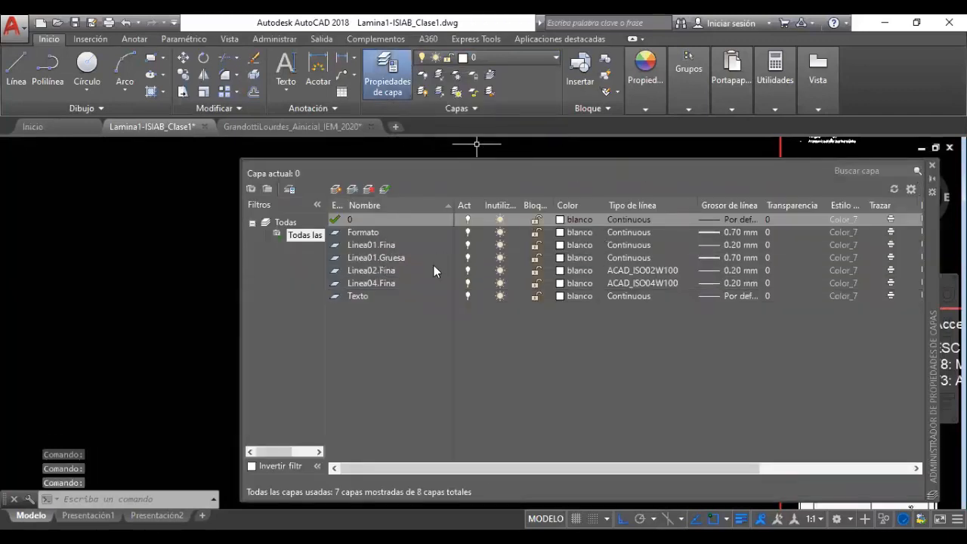
Set the Formato layer's colour to index 50 (yellow) and close the manager
left_click(580, 232)
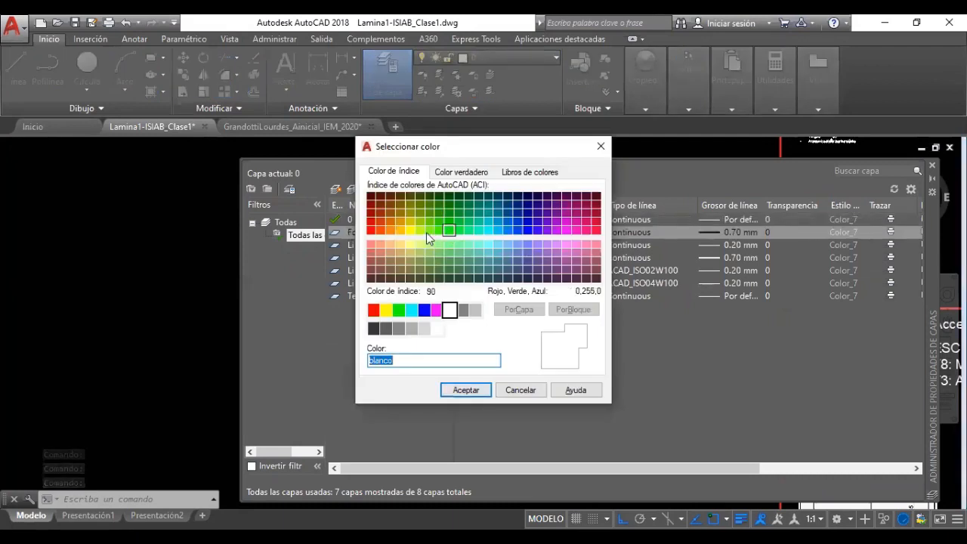
left_click(410, 230)
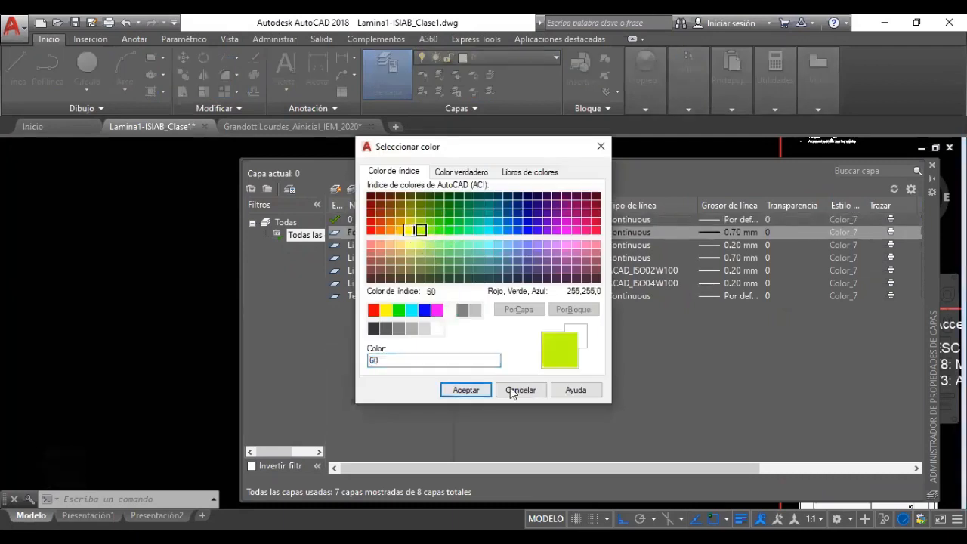
left_click(466, 390)
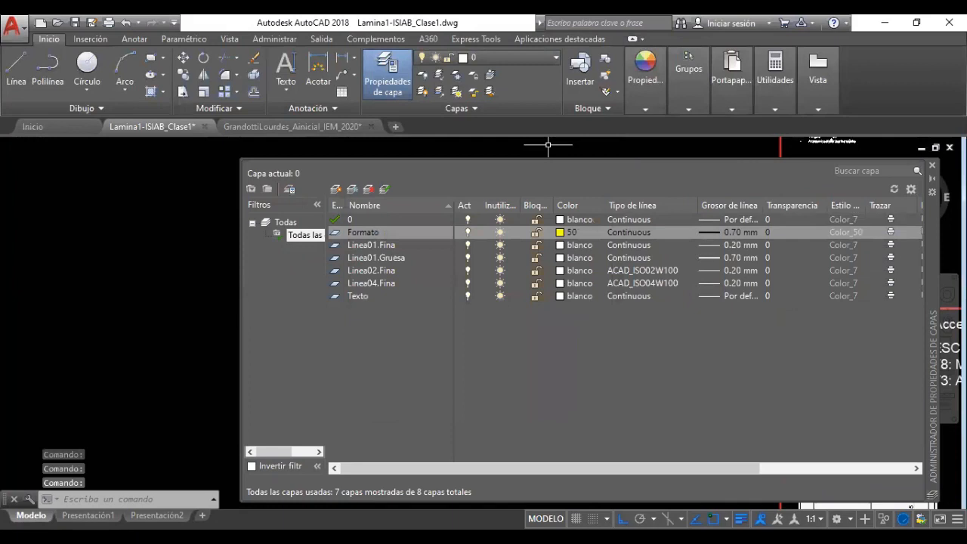
left_click(932, 165)
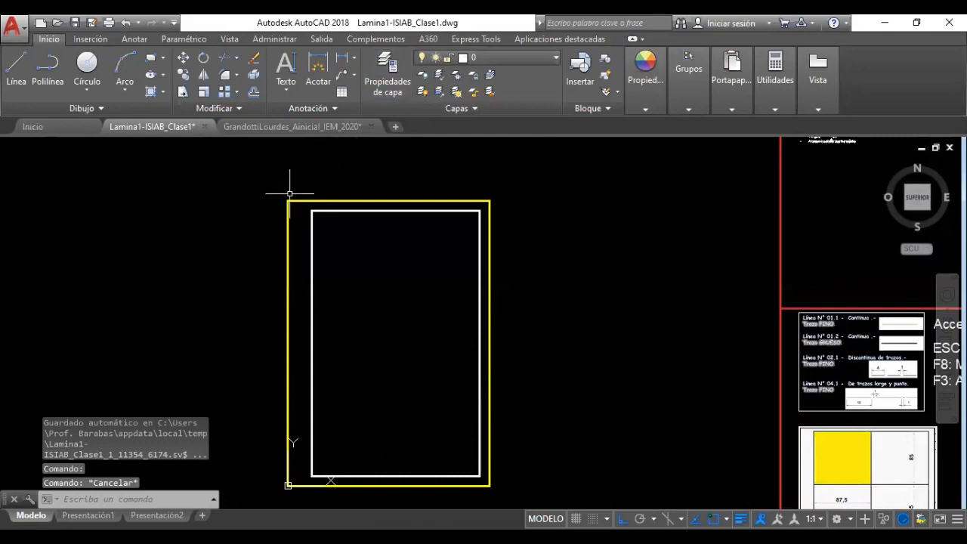
Select the border's top and left lines and reopen the layer properties manager
left_click(291, 194)
left_click(260, 232)
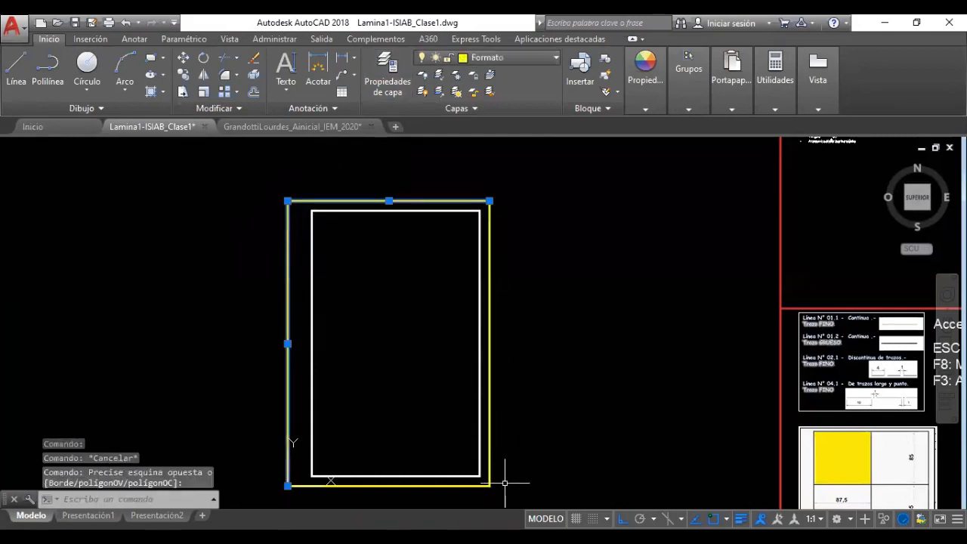
left_click(392, 85)
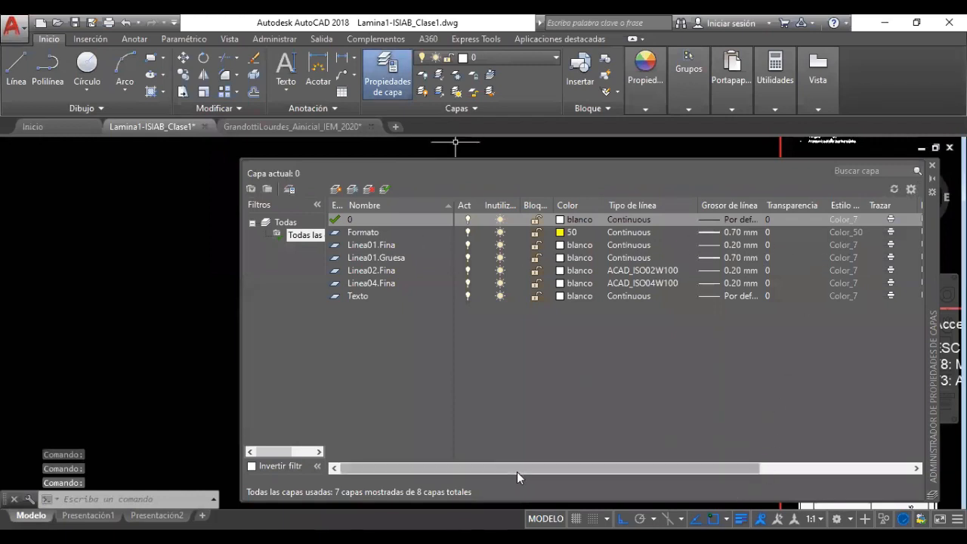
Scroll the layer columns, select the Formato row, and close the Layer Properties Manager
left_click_drag(544, 466, 639, 460)
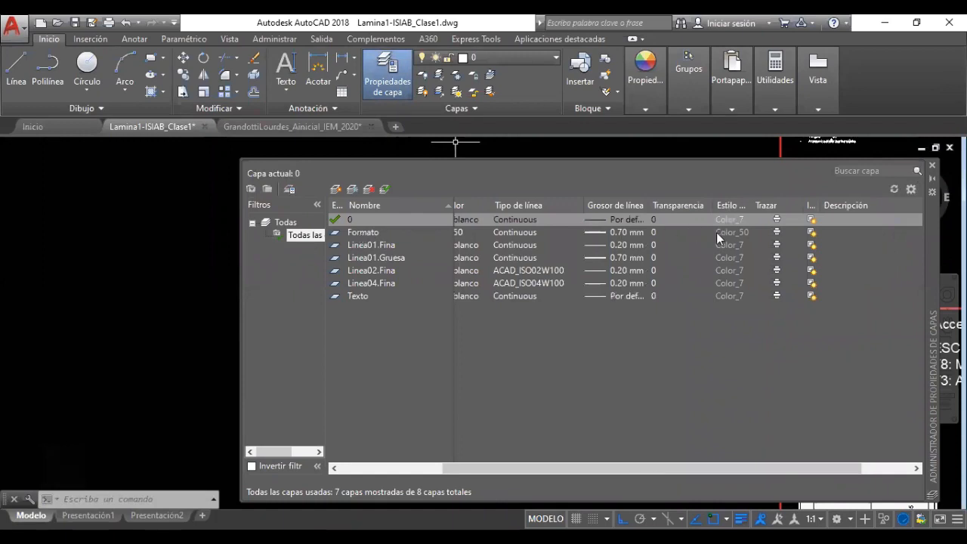
left_click(778, 233)
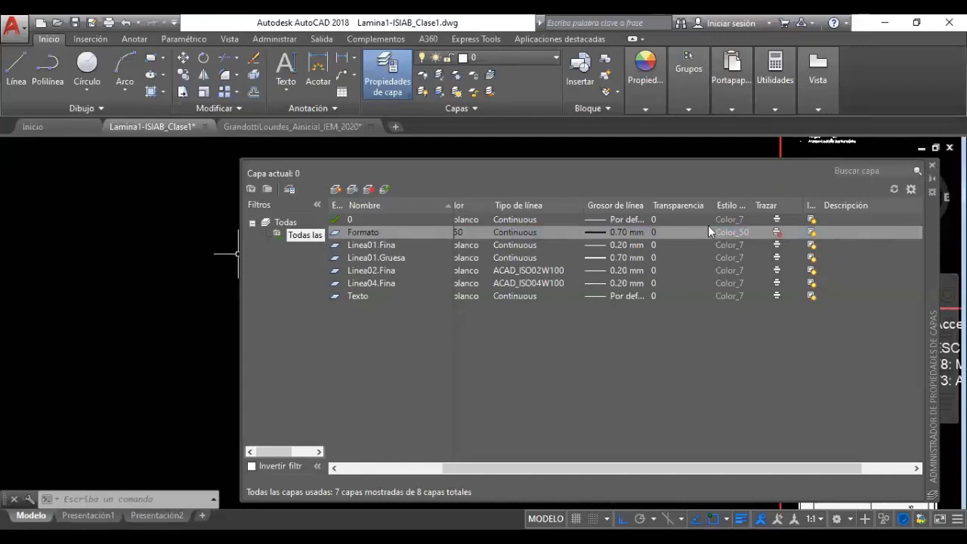
left_click(933, 165)
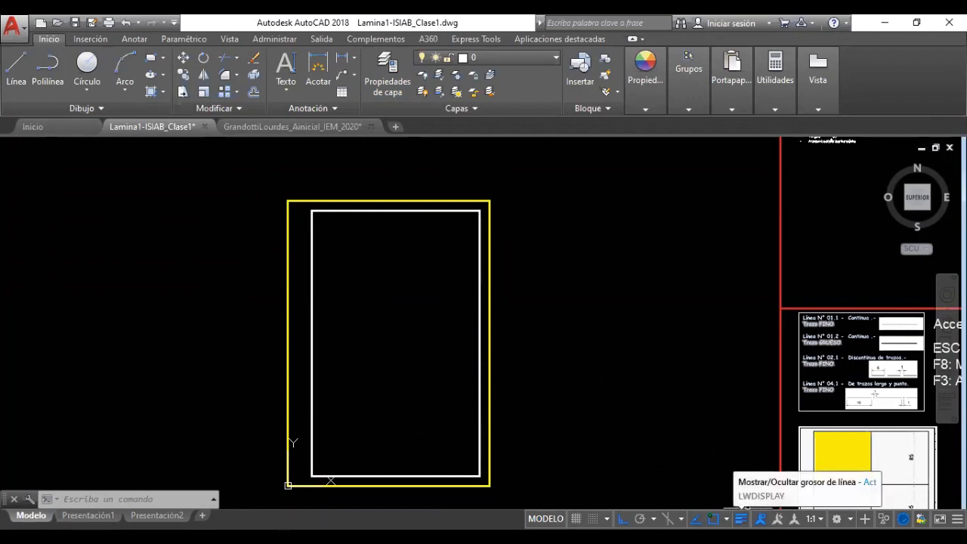
Toggle the status-bar lineweight display to compare, leaving it off so lines look thin
right_click(742, 514)
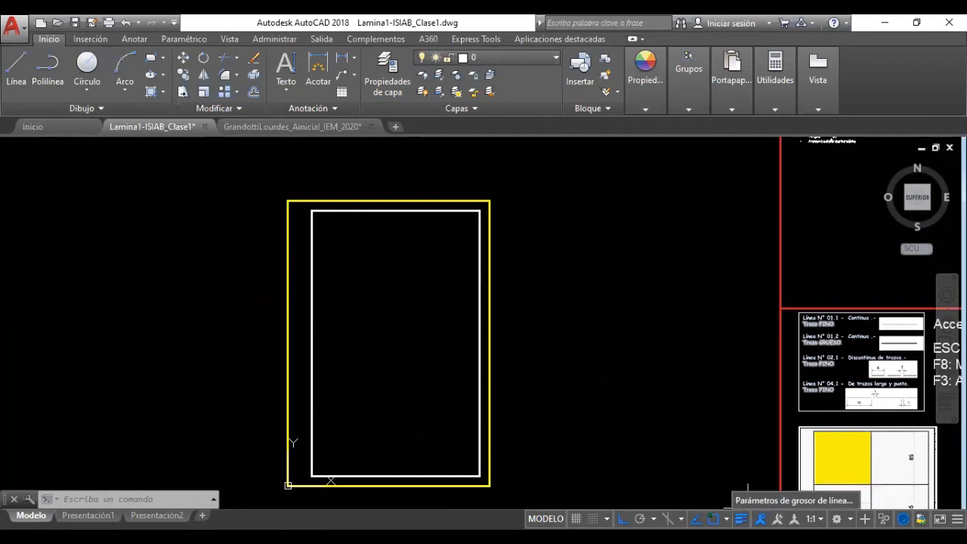
left_click(698, 422)
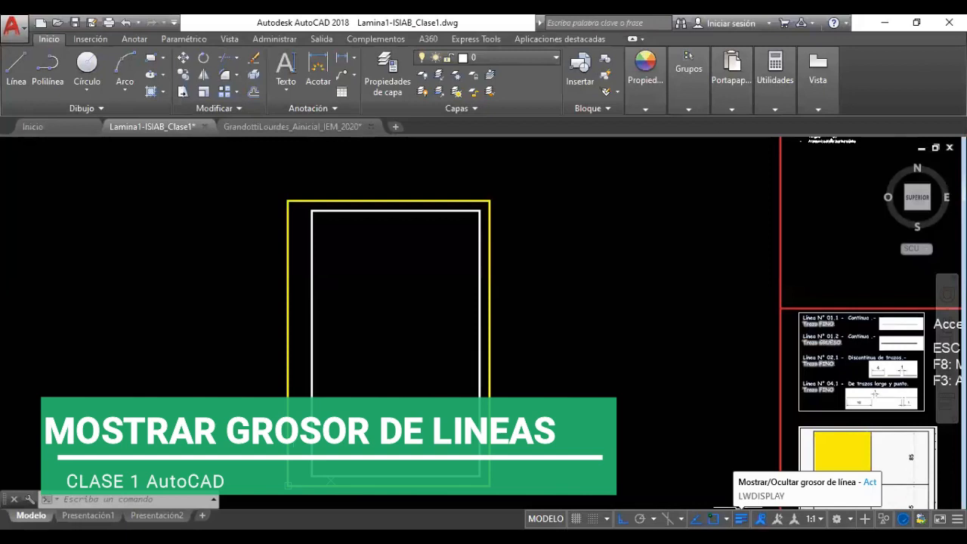
left_click(741, 519)
left_click(741, 518)
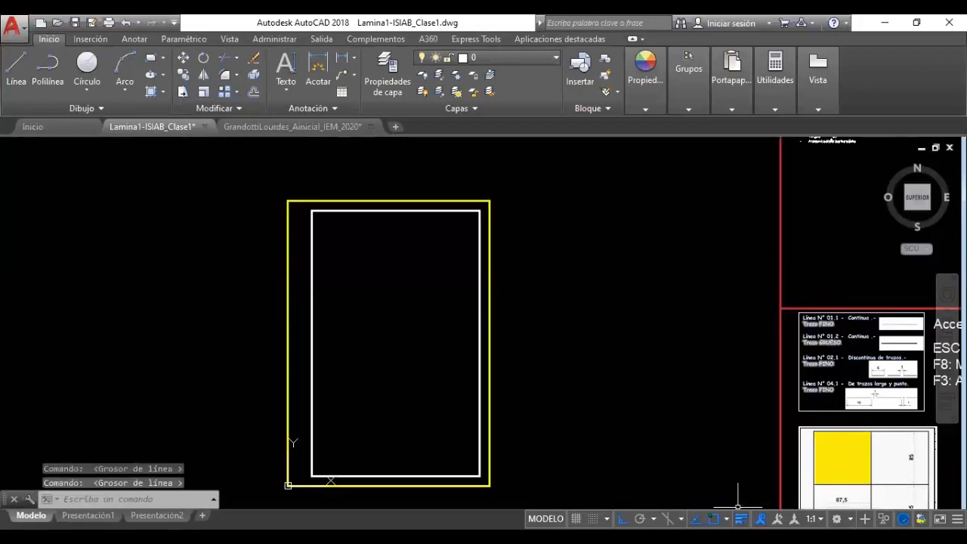
left_click(741, 519)
left_click(741, 518)
left_click(741, 519)
left_click(741, 519)
left_click(741, 519)
left_click(740, 519)
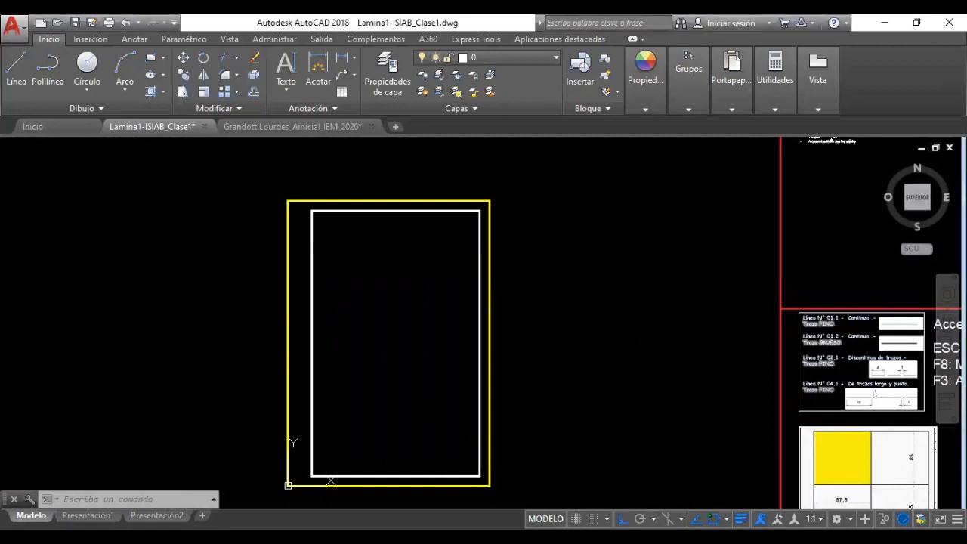
left_click(742, 519)
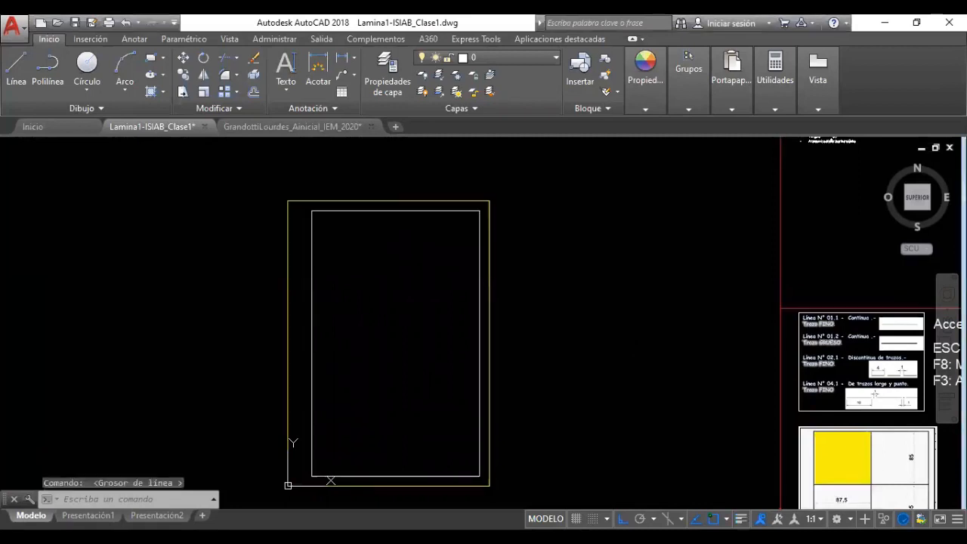
left_click(958, 518)
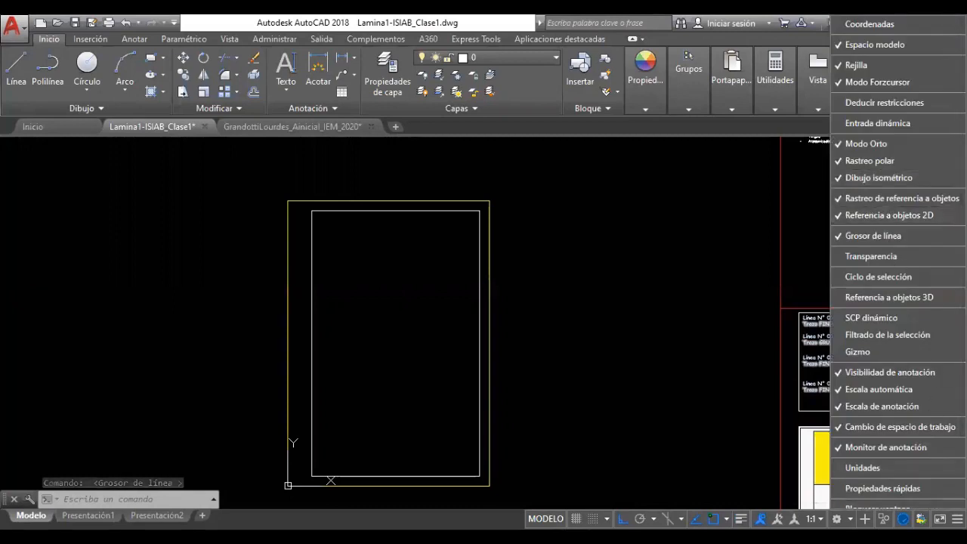
left_click(854, 238)
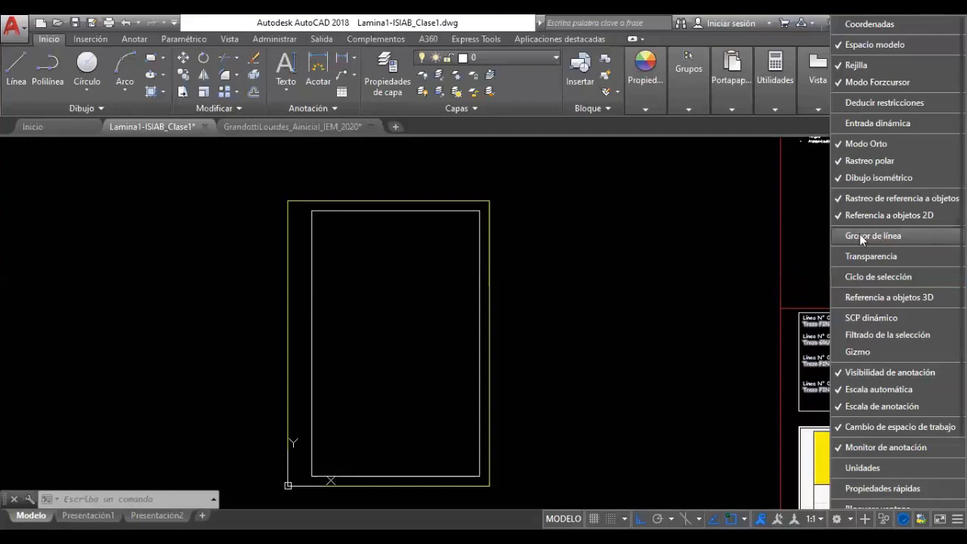
left_click(848, 237)
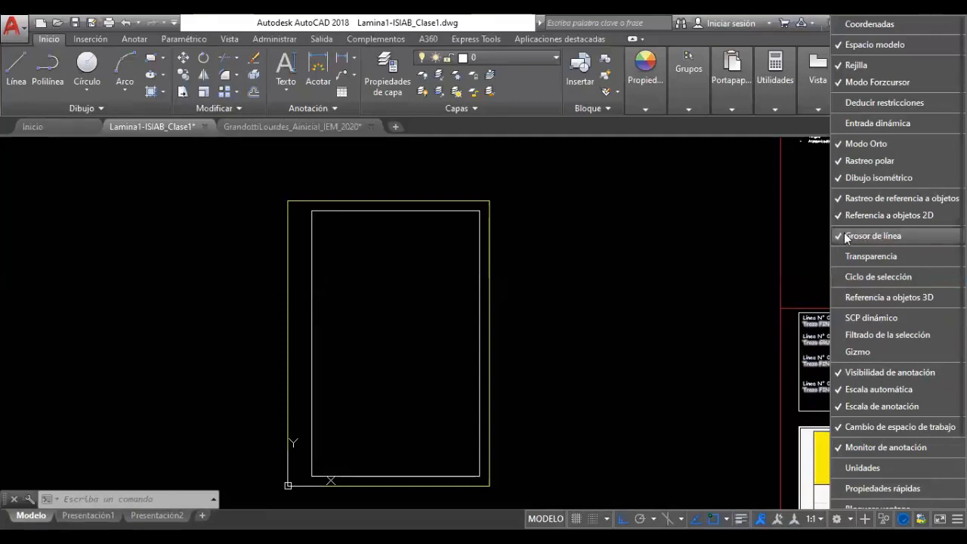
left_click(848, 237)
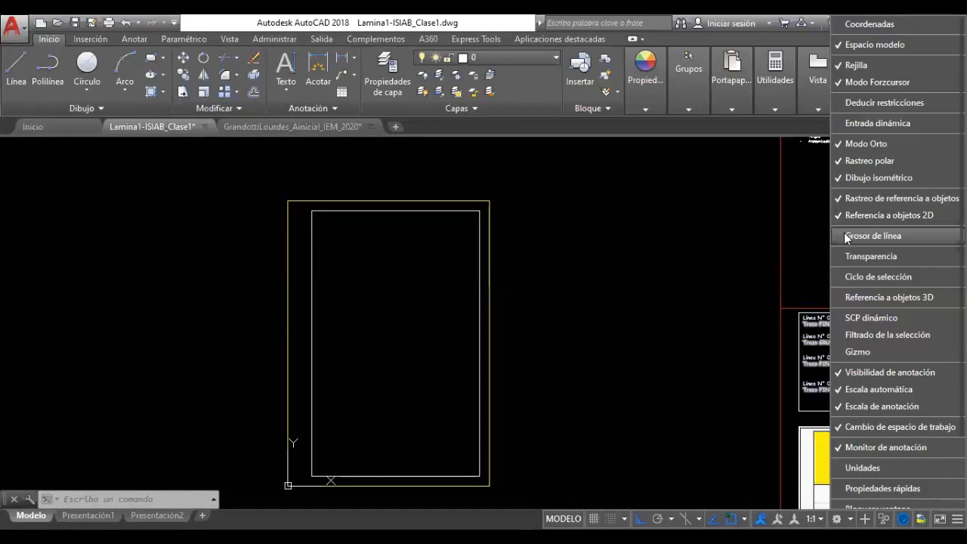
left_click(848, 238)
left_click(848, 237)
left_click(848, 238)
left_click(849, 237)
left_click(848, 237)
left_click(848, 238)
left_click(848, 237)
left_click(848, 237)
left_click(848, 237)
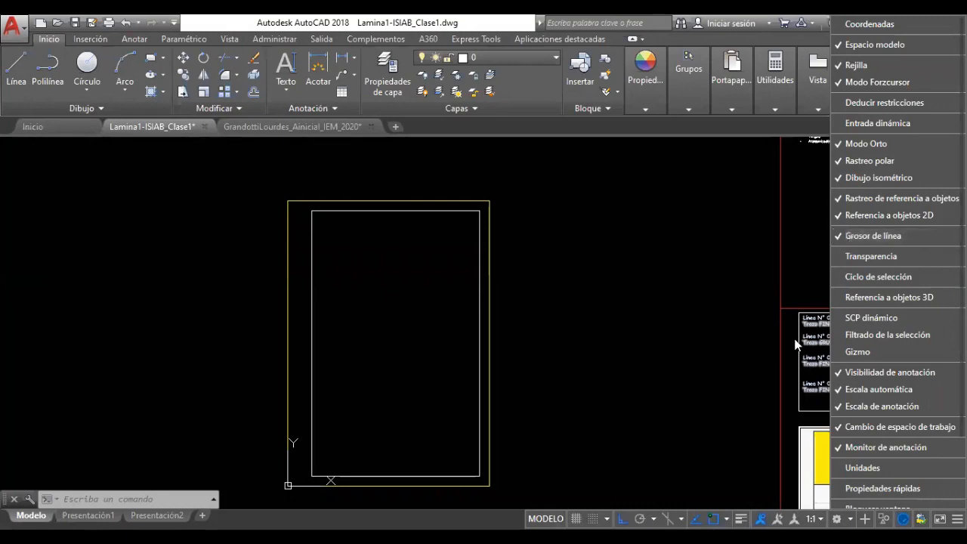
left_click(709, 408)
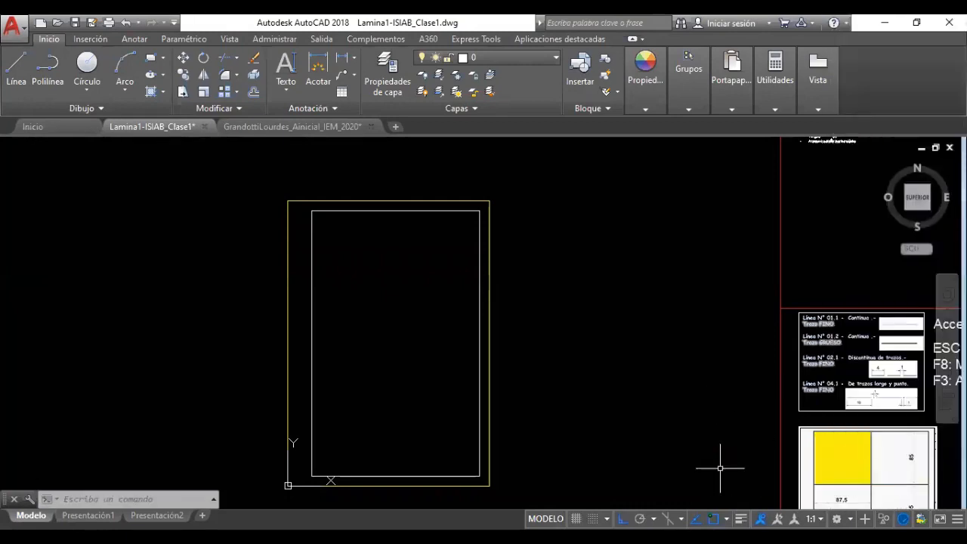
left_click(719, 464)
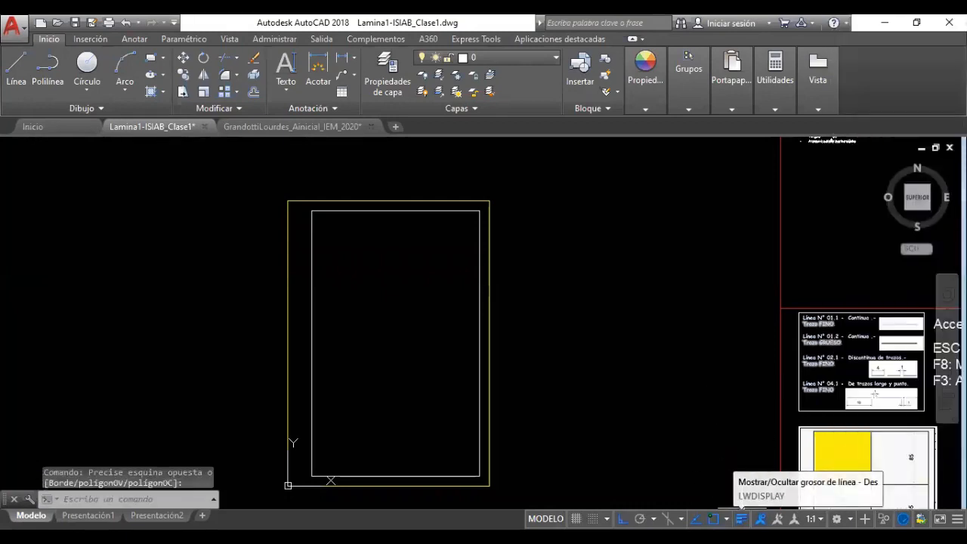
Turn lineweight display on and adjust the scale in Parámetros de grosor de línea
left_click(742, 518)
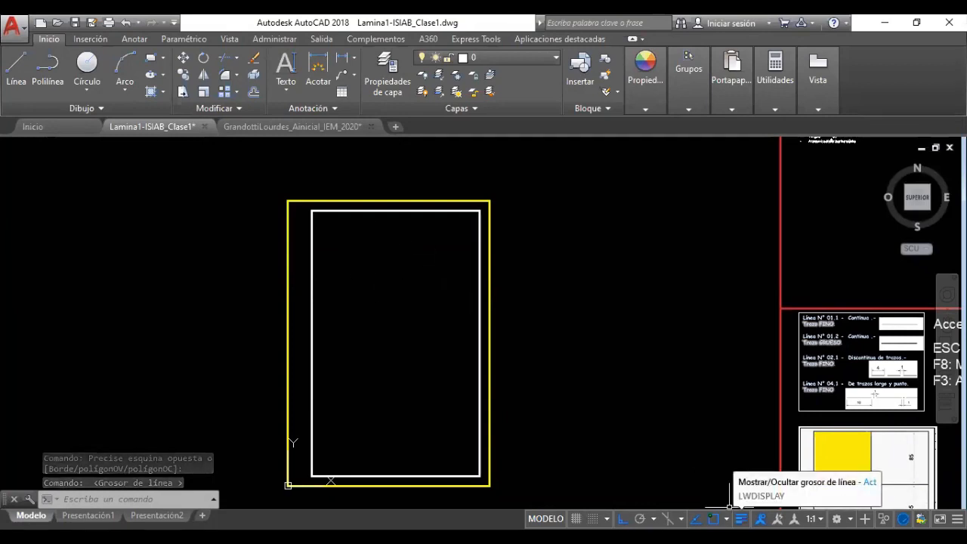
right_click(741, 518)
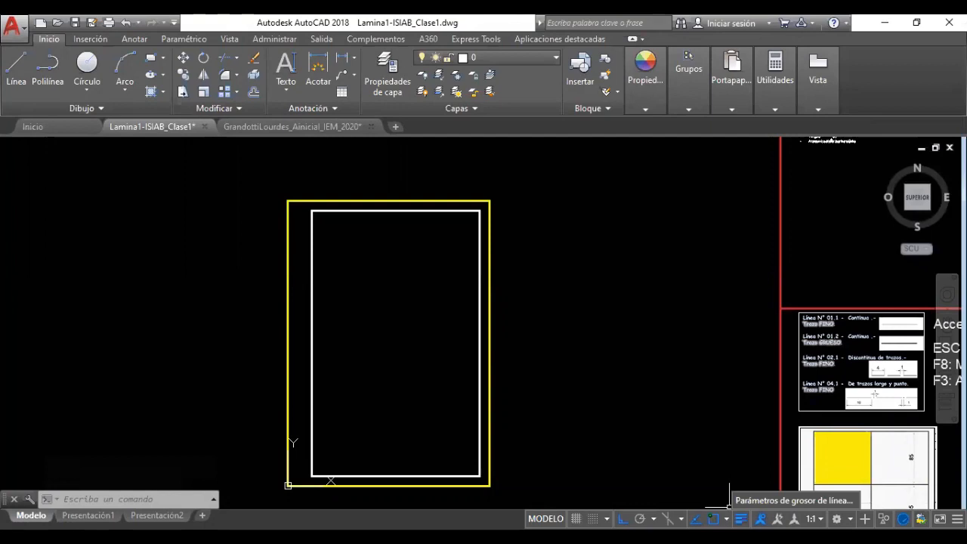
left_click(757, 502)
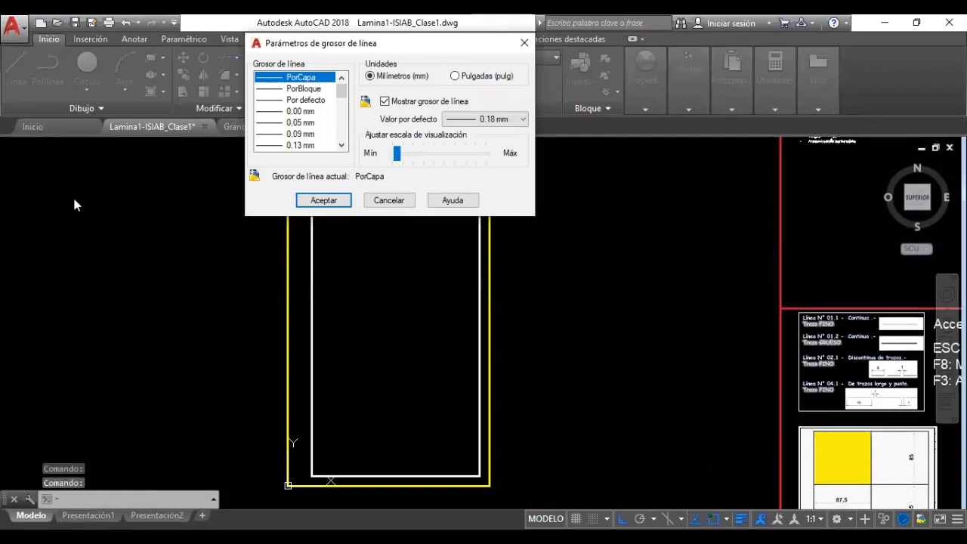
left_click_drag(321, 45, 74, 200)
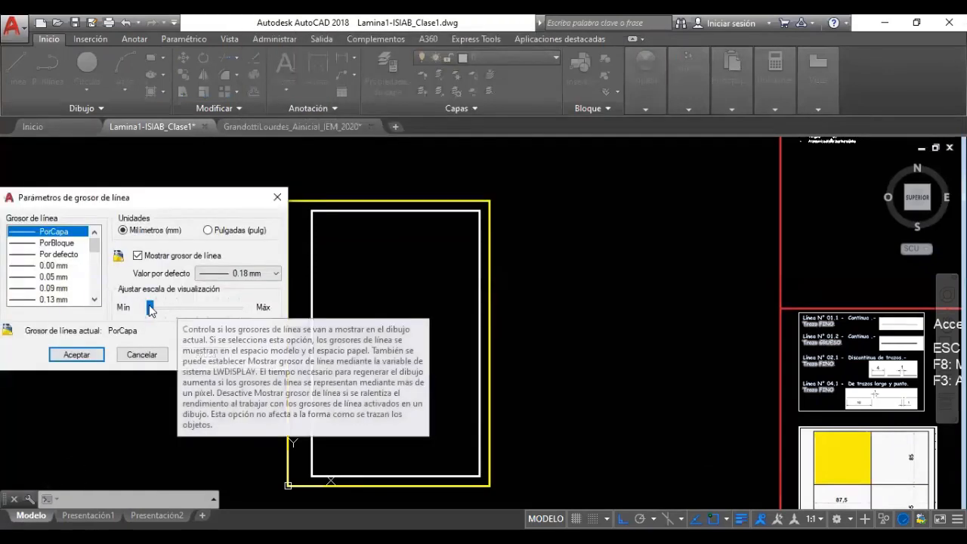
left_click(186, 310)
left_click(190, 316)
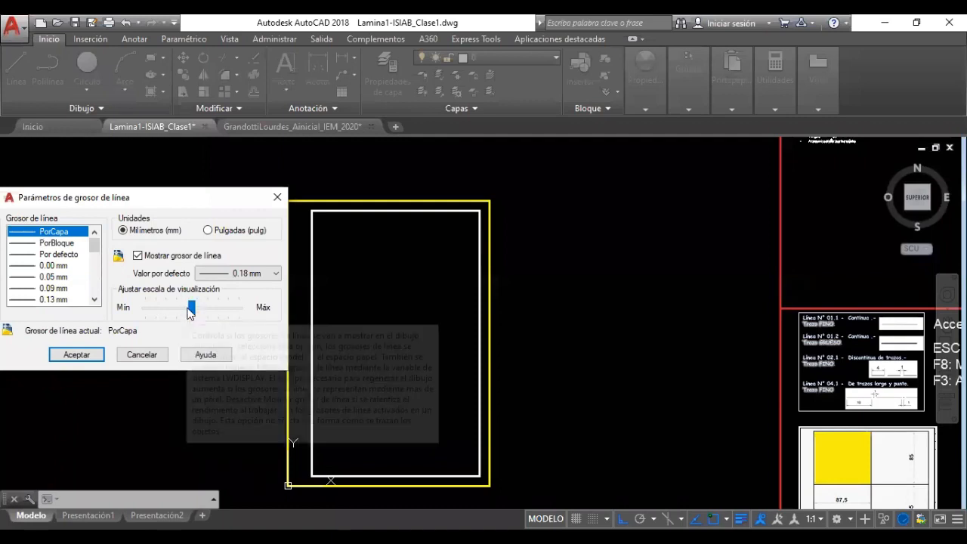
left_click(77, 355)
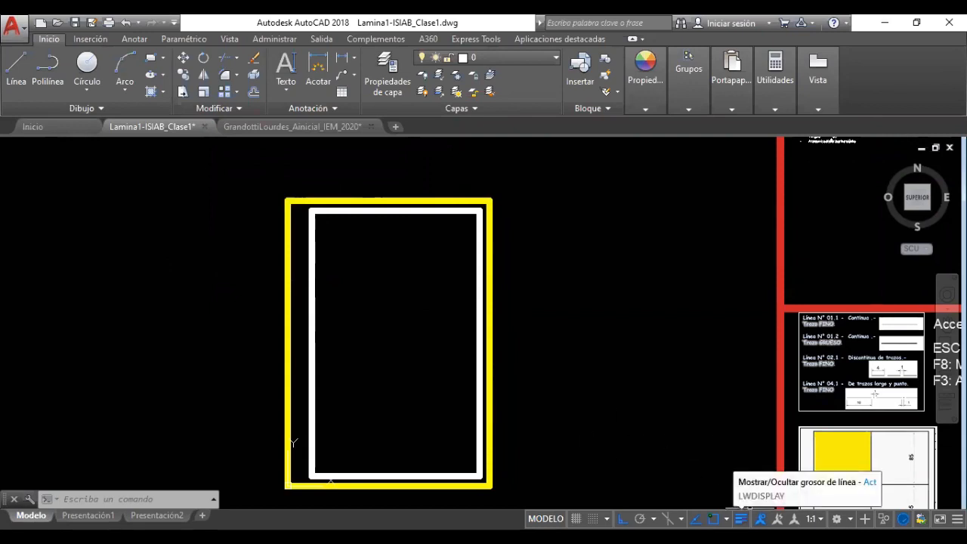
Drop the lineweight display scale to Min and apply it
right_click(742, 518)
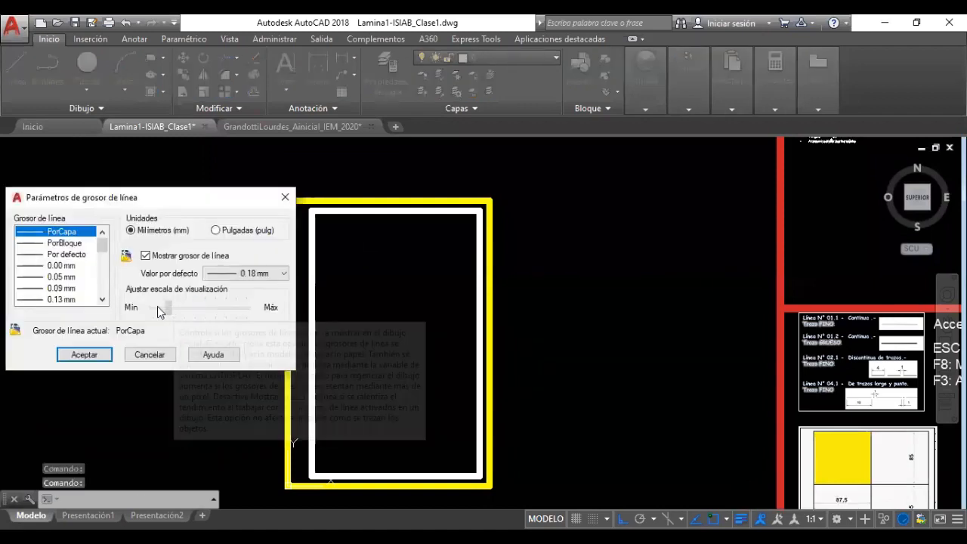
left_click(157, 309)
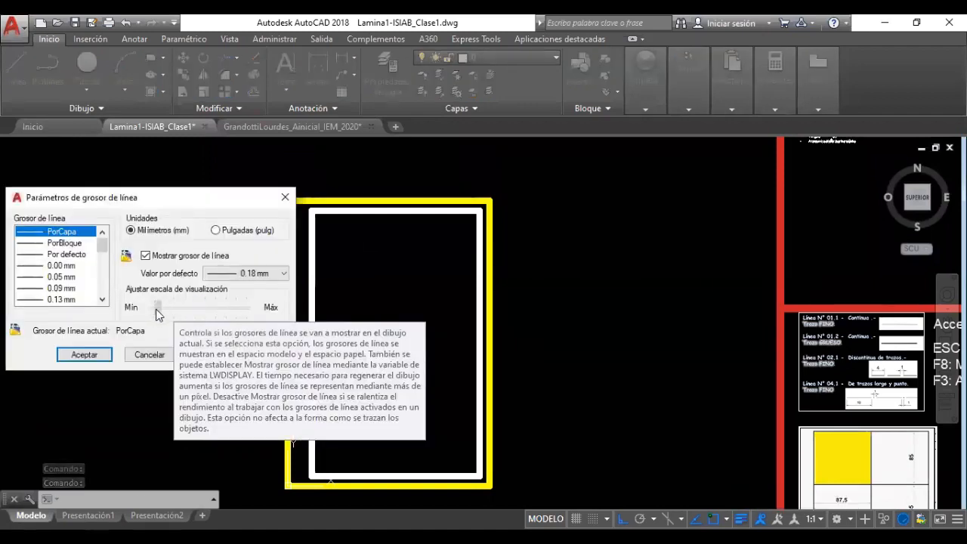
mouse_move(156, 309)
left_mouse_down()
mouse_move(144, 309)
mouse_move(158, 311)
left_mouse_up()
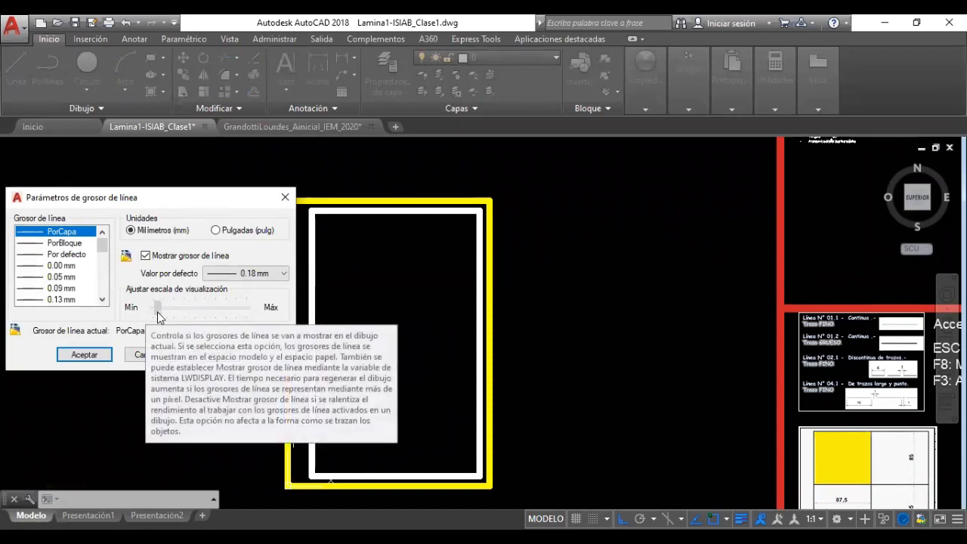
left_click(91, 361)
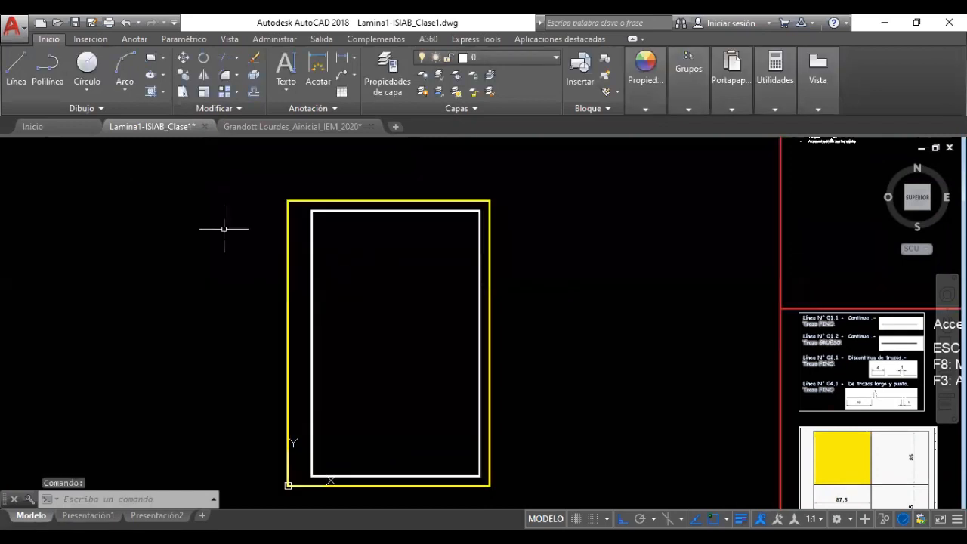
Close the lineweight settings, pan to the frame's upper part, and open Propiedades de capa
left_click(288, 212)
scroll(404, 354, "down", 3)
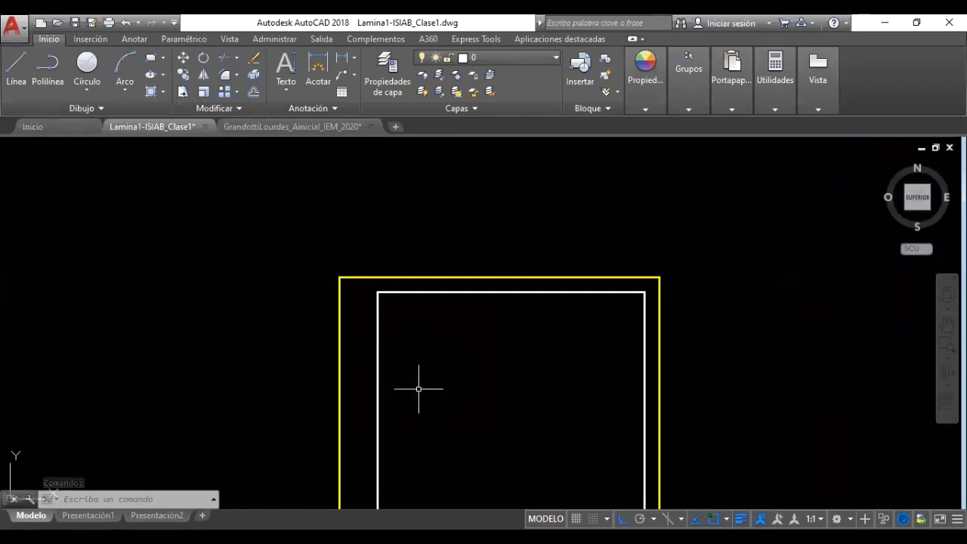
middle_click_drag(422, 389, 418, 330)
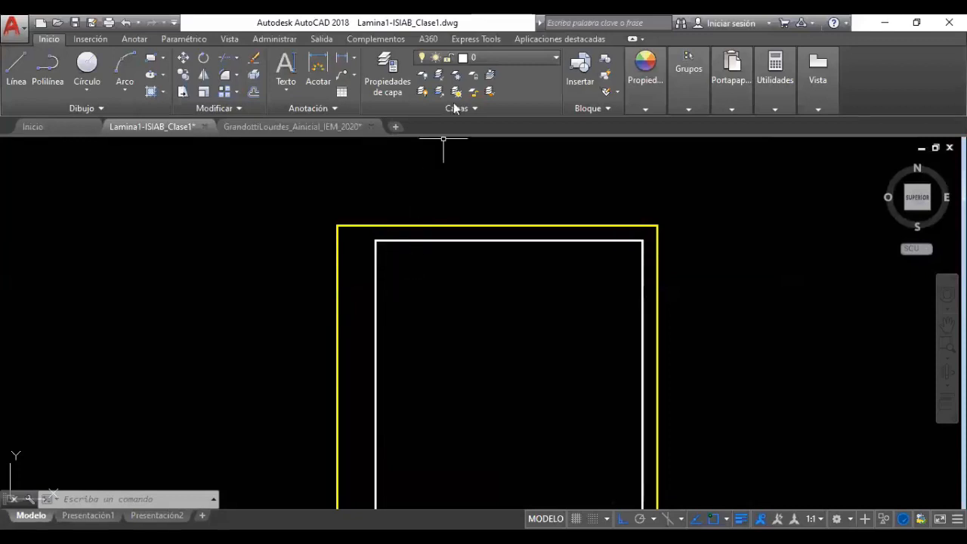
key("Escape")
key("Escape")
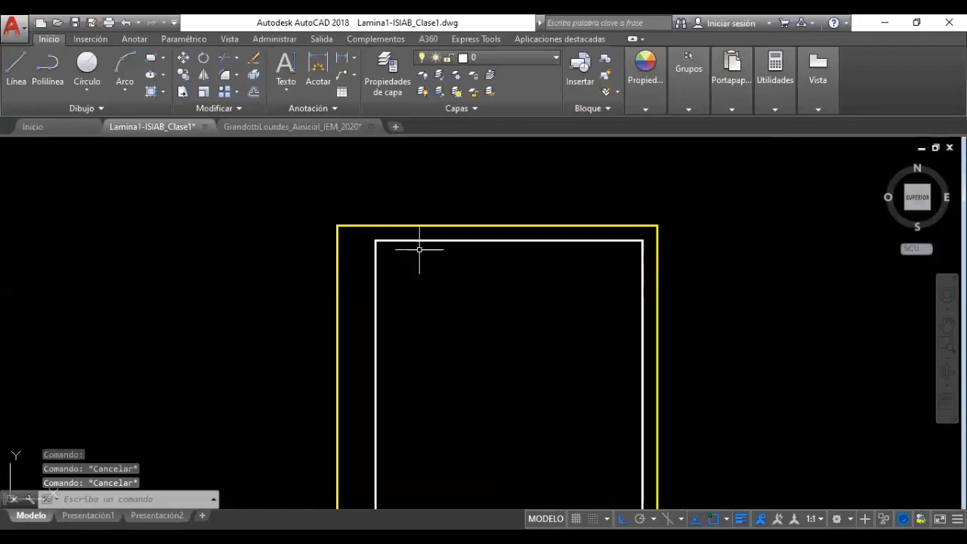
left_click(396, 93)
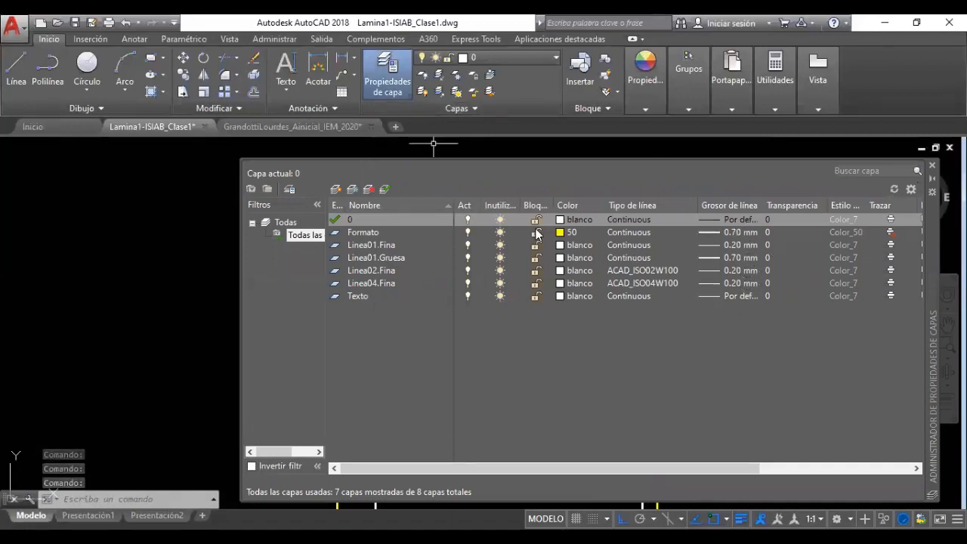
Close the layer list and toggle Mostrar/Ocultar grosor de línea, ending with lineweights on
left_click(933, 166)
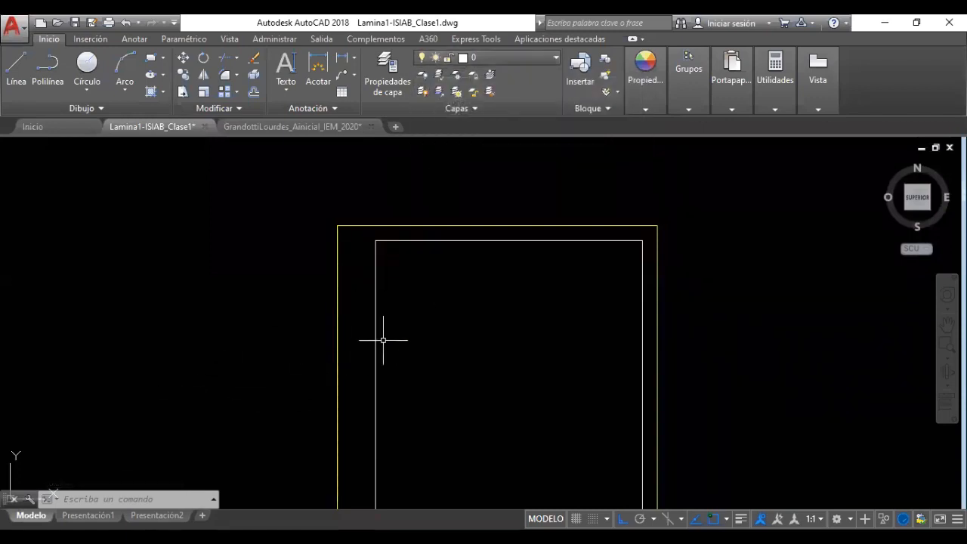
left_click(742, 519)
left_click(741, 519)
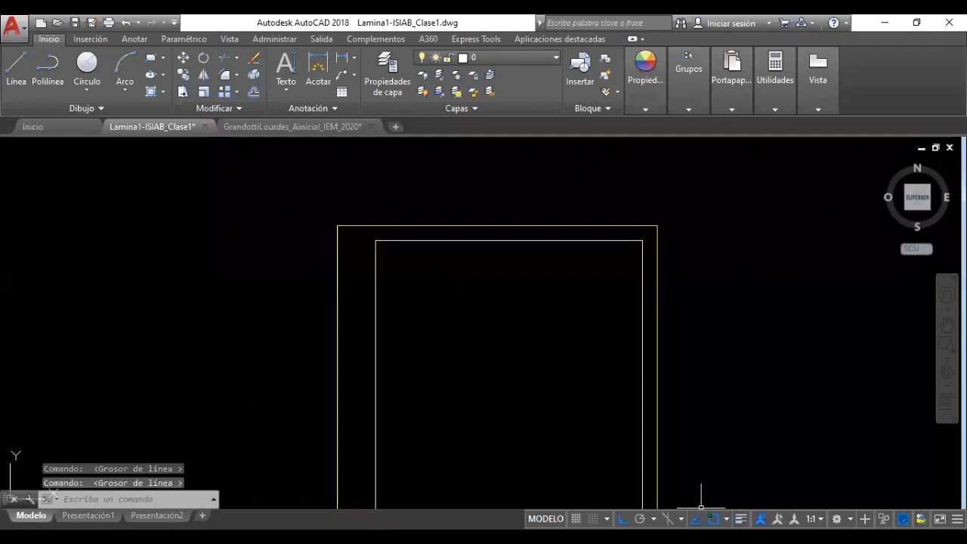
left_click(742, 518)
left_click(741, 519)
left_click(741, 518)
left_click(742, 519)
left_click(742, 519)
left_click(741, 519)
left_click(741, 518)
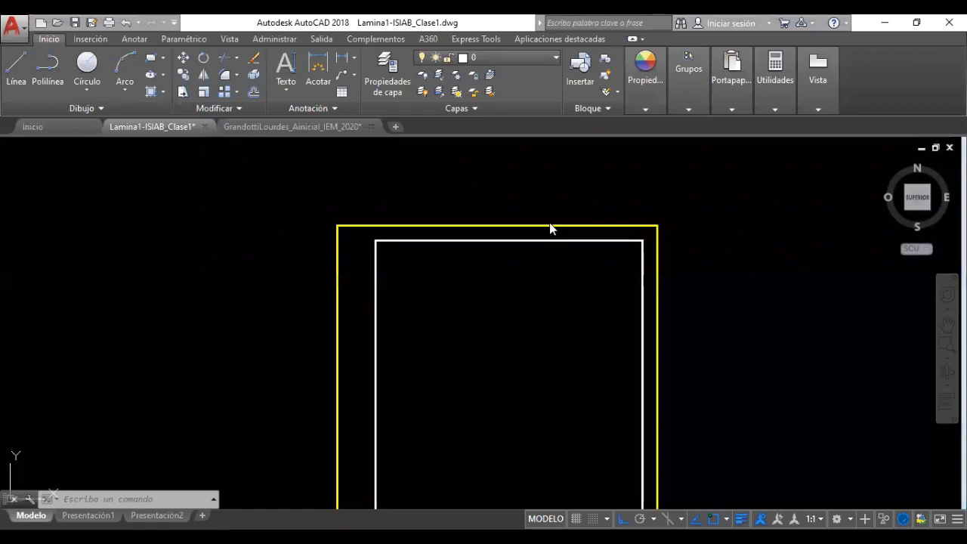
left_click(404, 71)
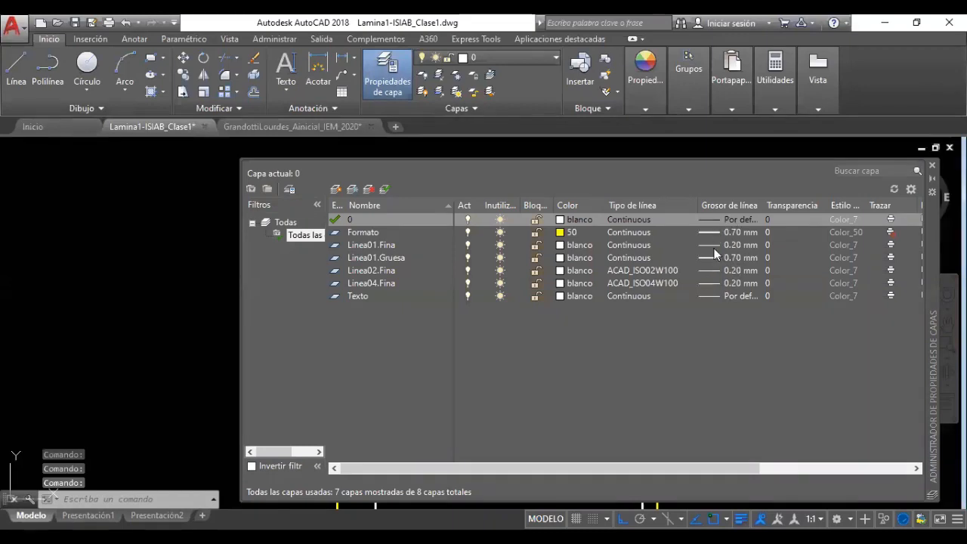
left_click(933, 165)
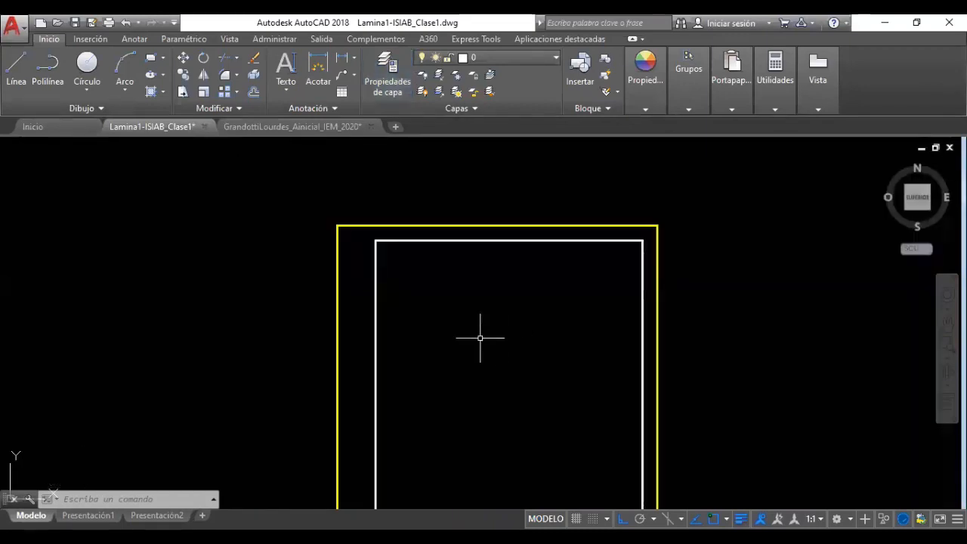
scroll(492, 394, "down", 5)
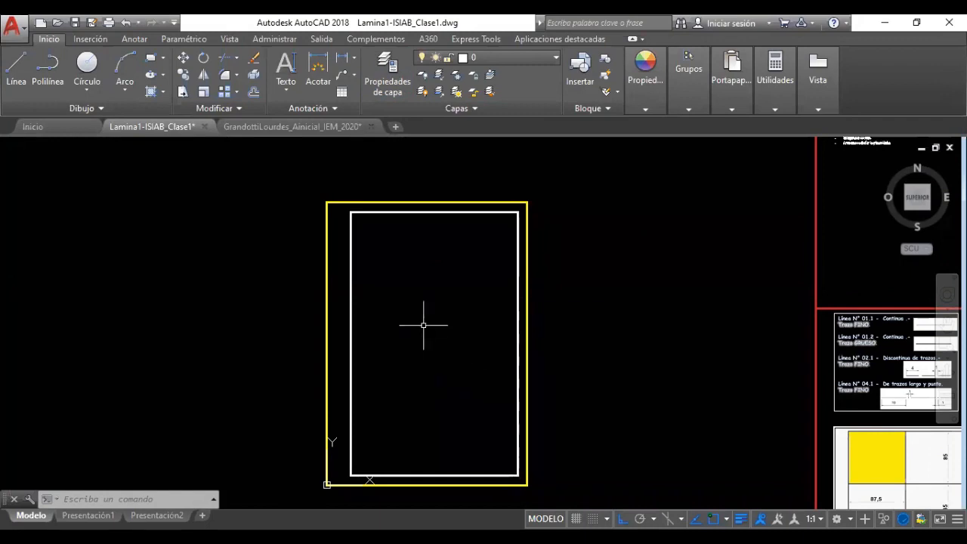
middle_click_drag(382, 311, 302, 321)
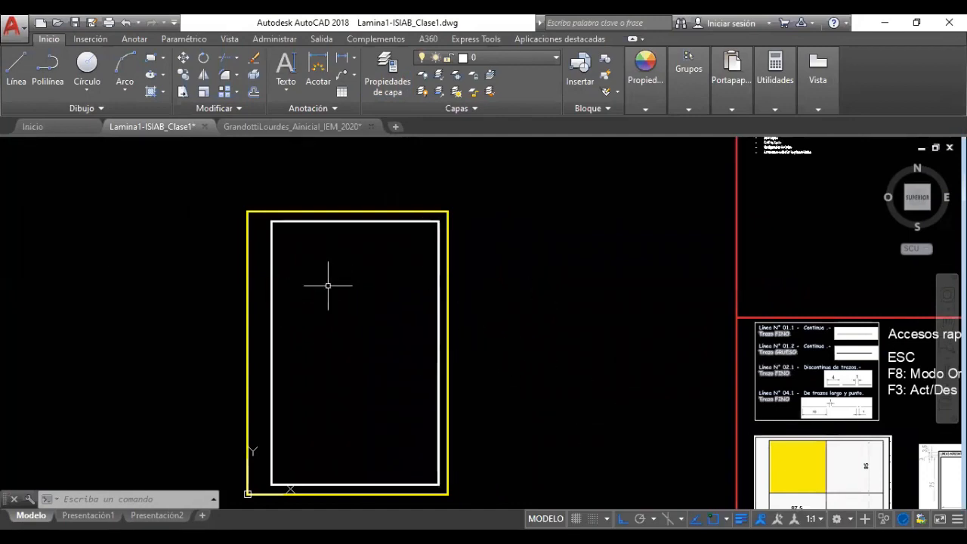
scroll(359, 479, "up", 2)
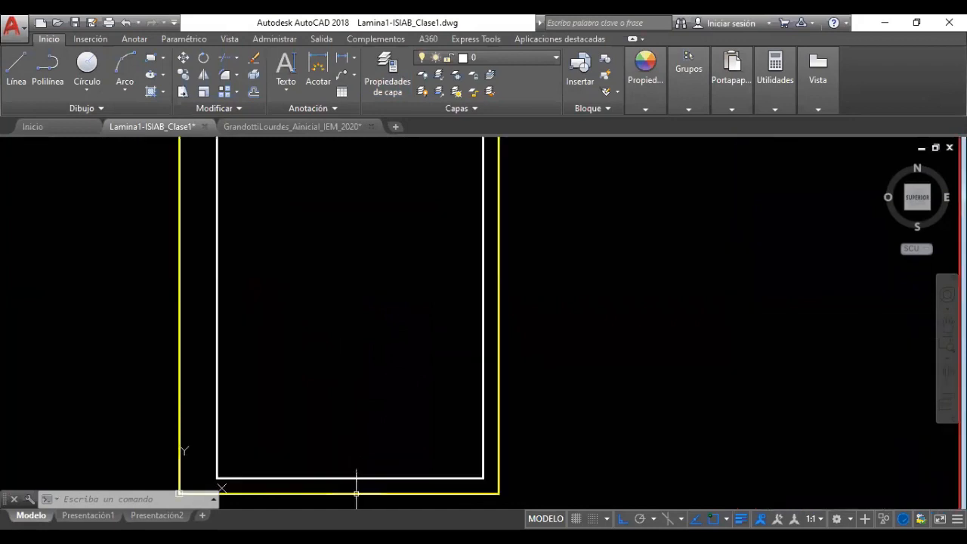
Make Linea01.Gruesa the current layer
left_click(507, 59)
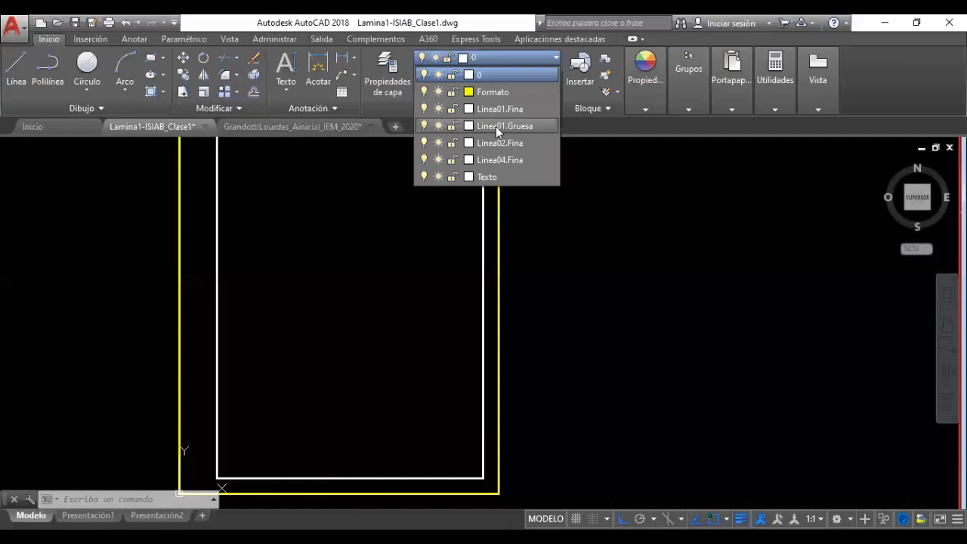
left_click(496, 126)
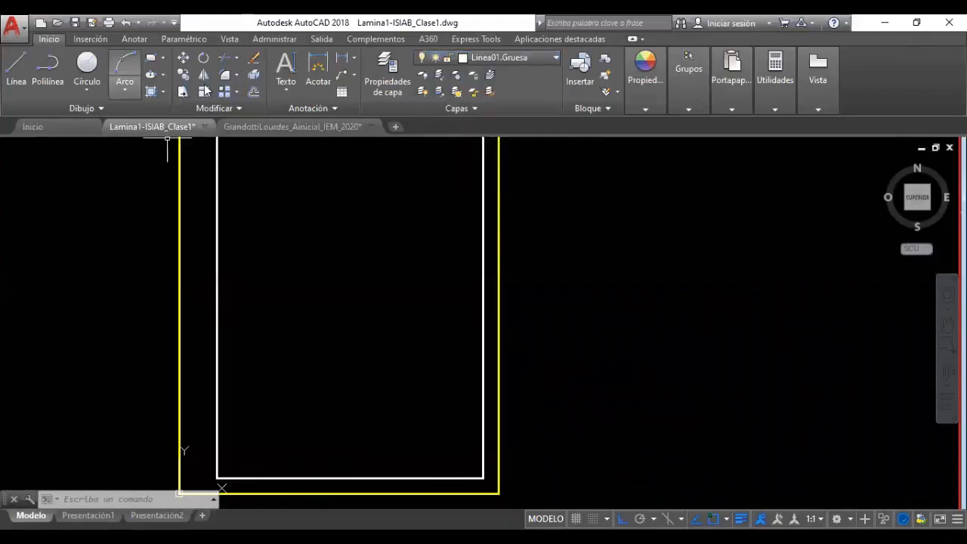
left_click(499, 61)
left_click(509, 128)
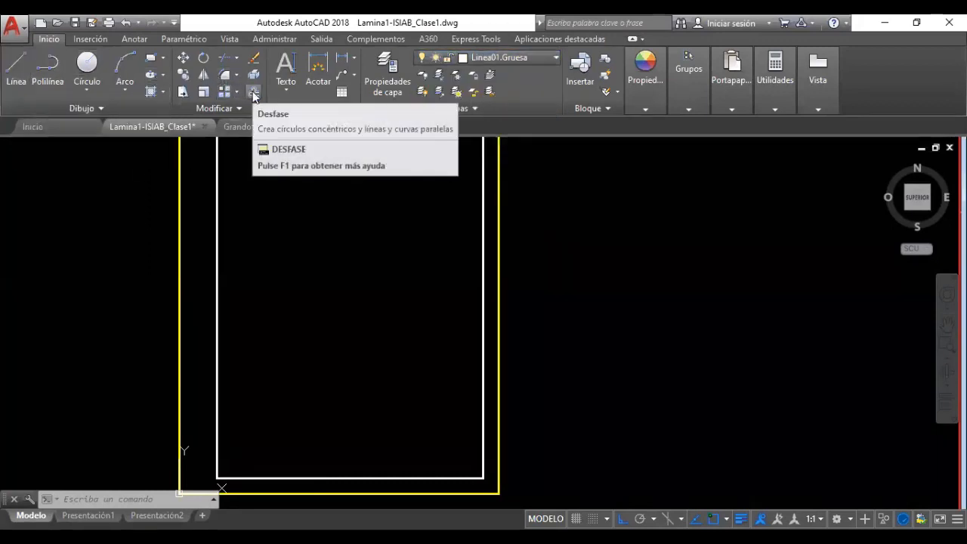
Offset the inner frame's bottom line upward twice at distance 7 with Desfase
left_click(254, 92)
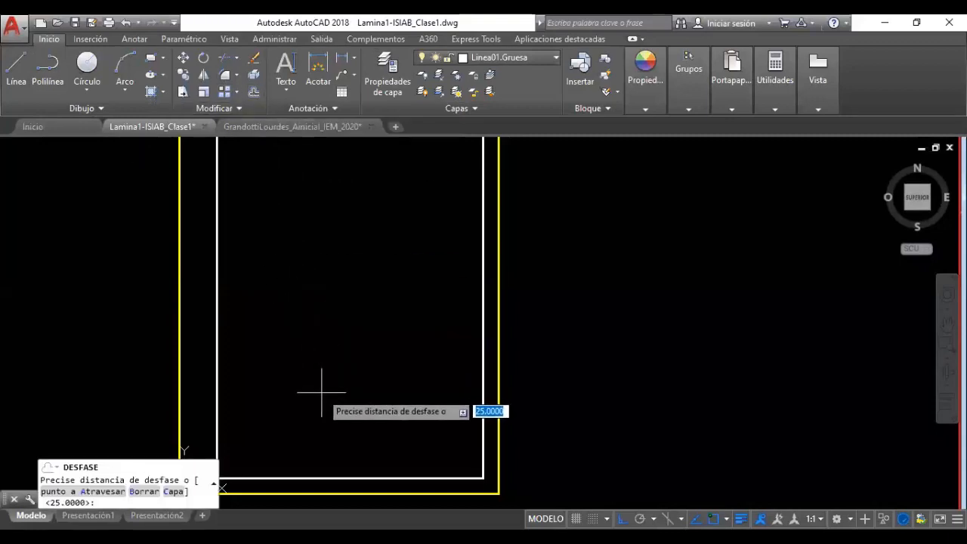
middle_click_drag(329, 364, 422, 343)
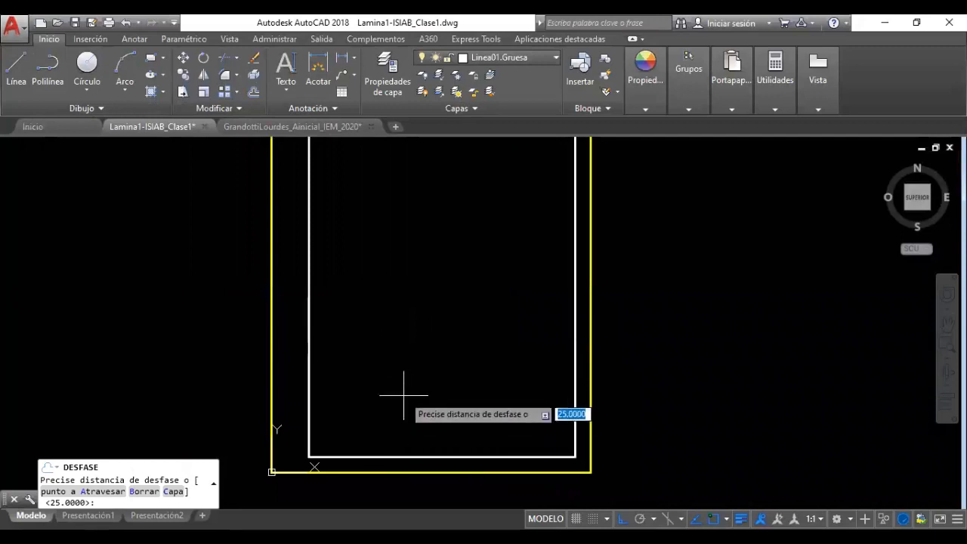
type("7")
key("Return")
left_click(427, 455)
left_click(427, 405)
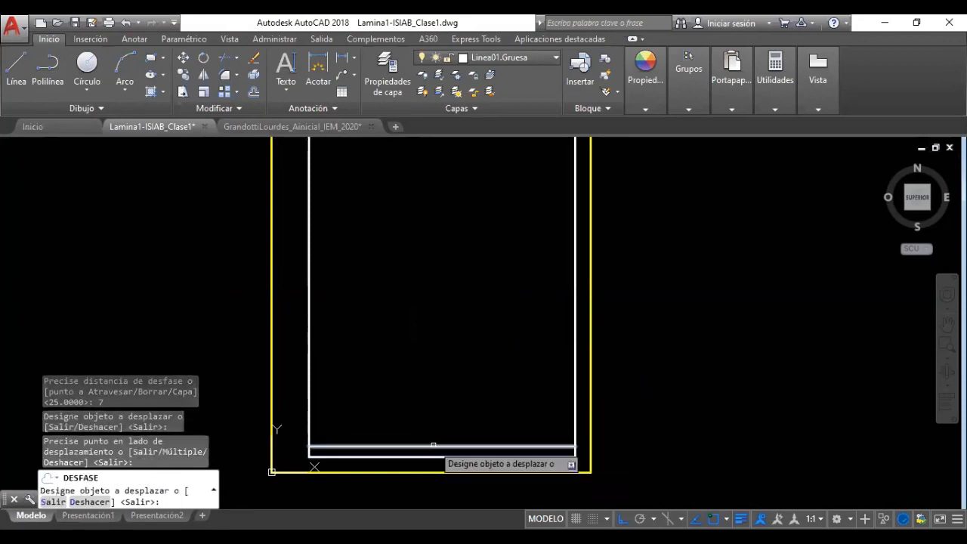
left_click(428, 445)
left_click(424, 403)
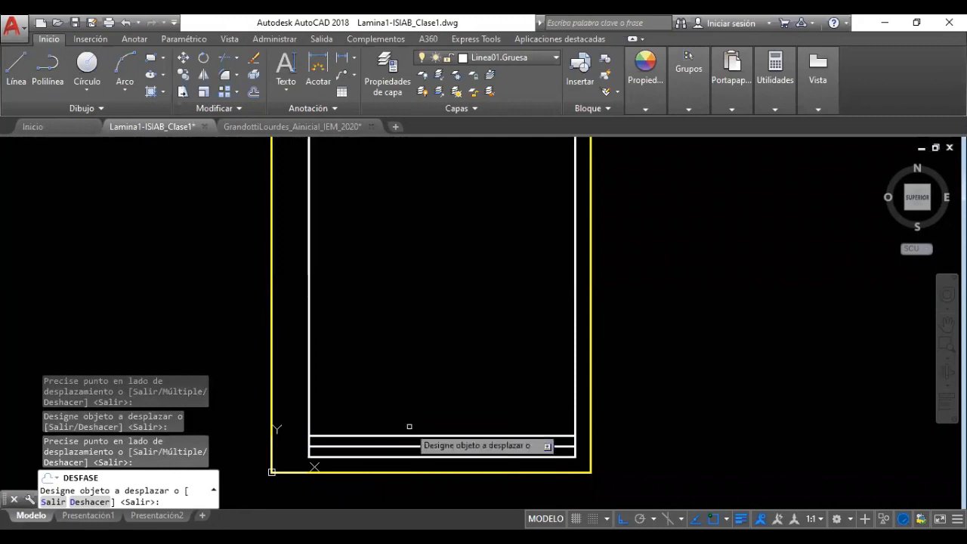
key("Escape")
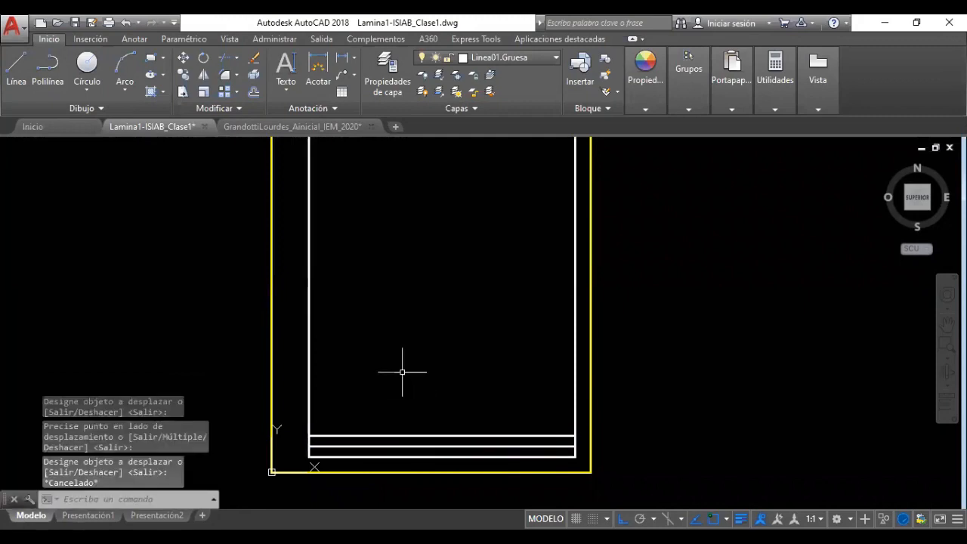
Offset the topmost of those lines 8 units further up
left_click(254, 91)
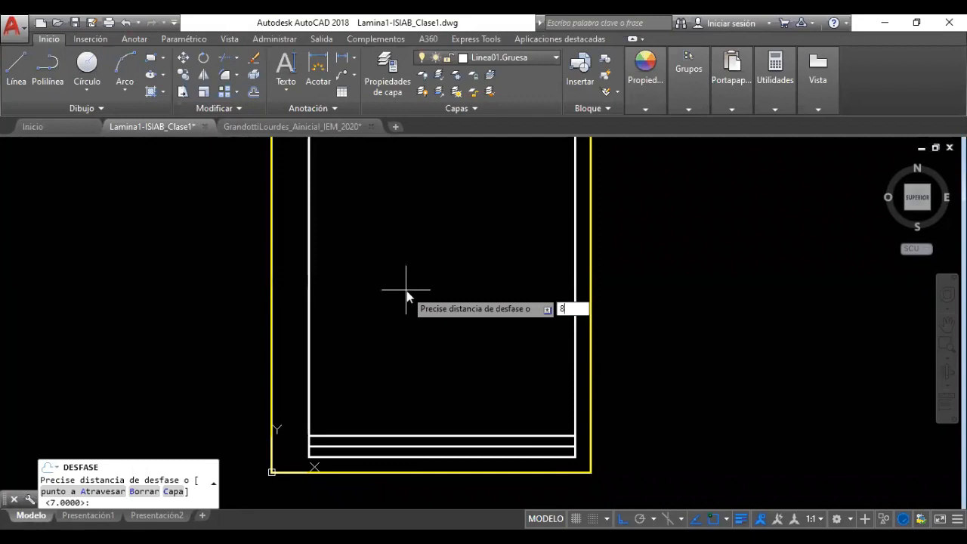
key("Return")
left_click(452, 436)
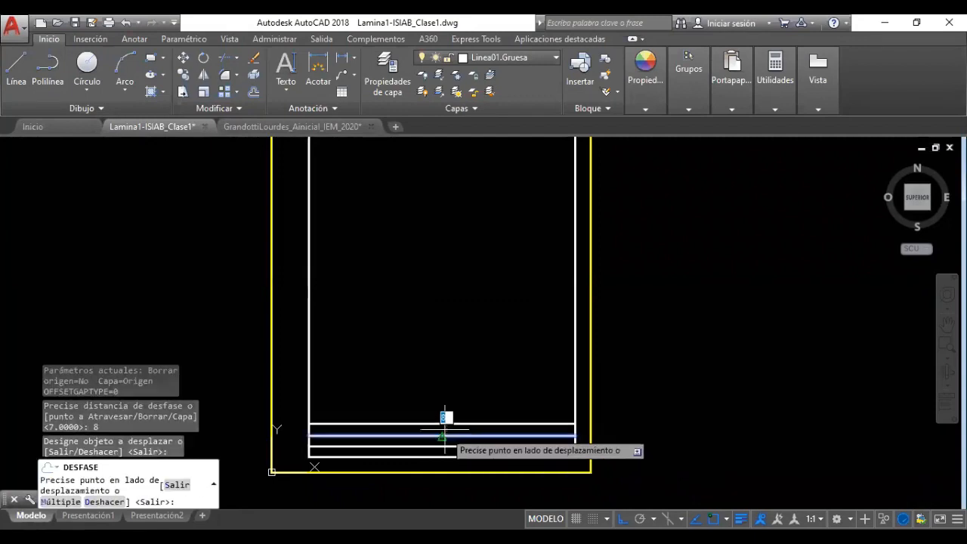
left_click(442, 398)
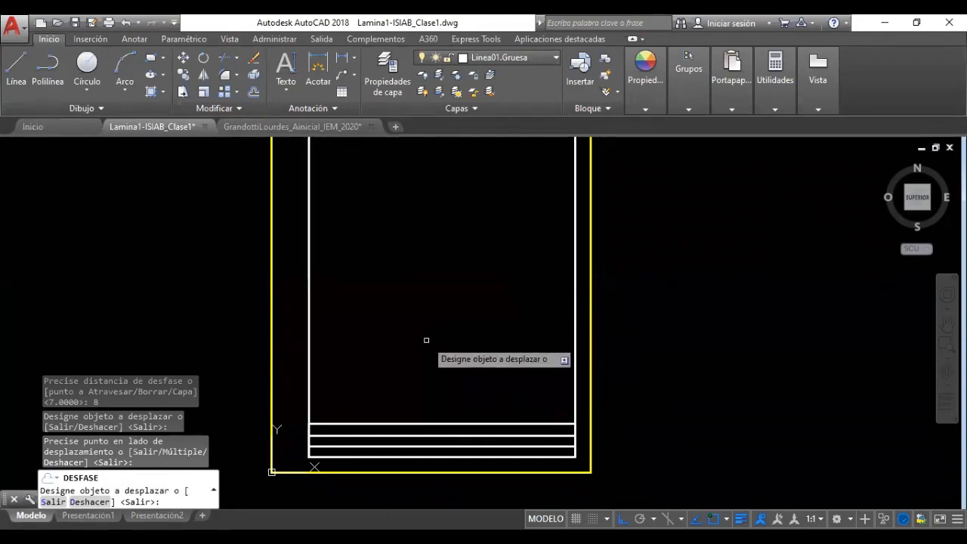
key("Escape")
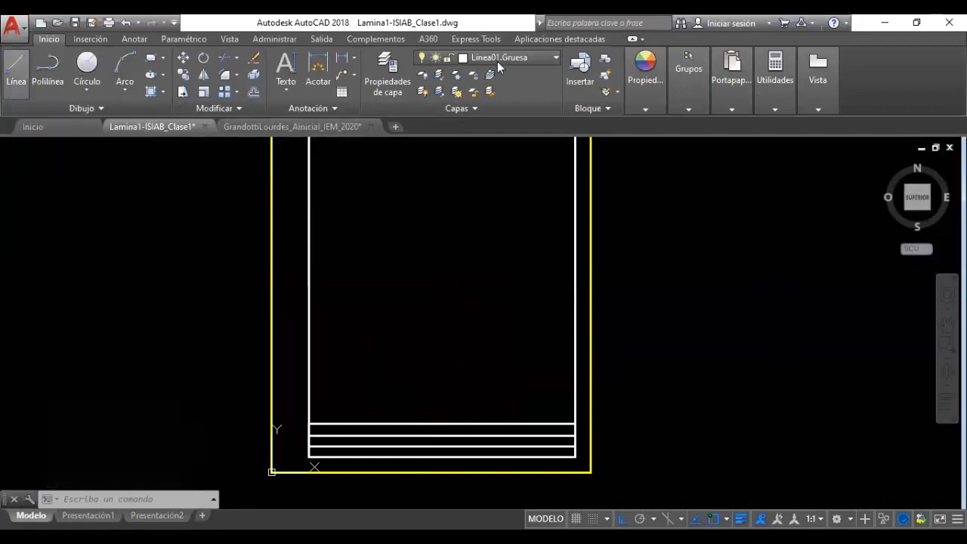
Draw a vertical line from the midpoint of the title block's top line down to its bottom line
left_click(7, 74)
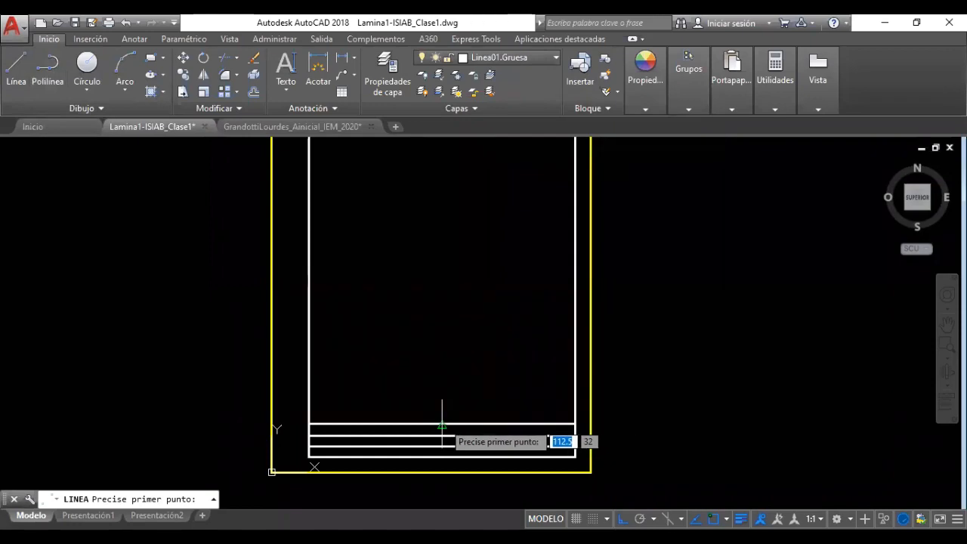
scroll(442, 426, "up", 4)
middle_click_drag(443, 373, 533, 285)
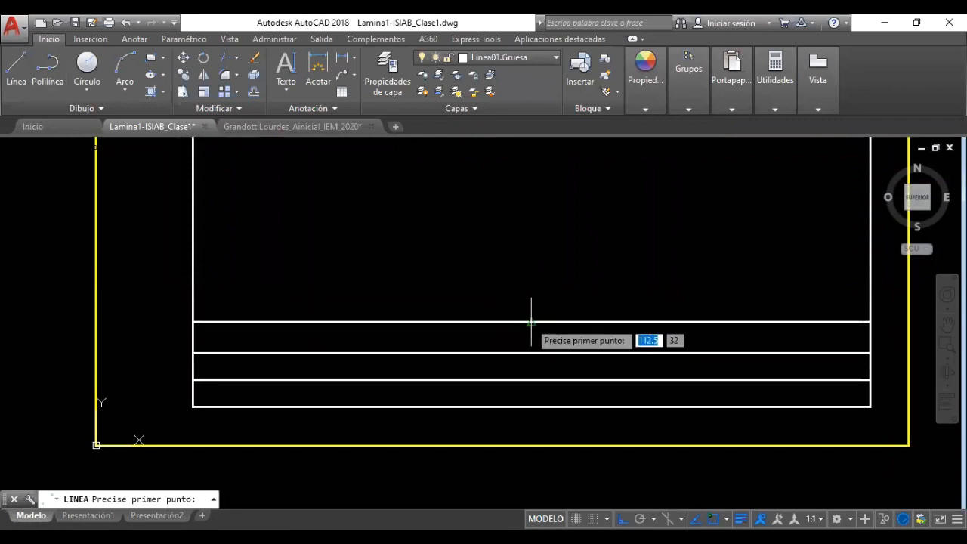
left_click(193, 322)
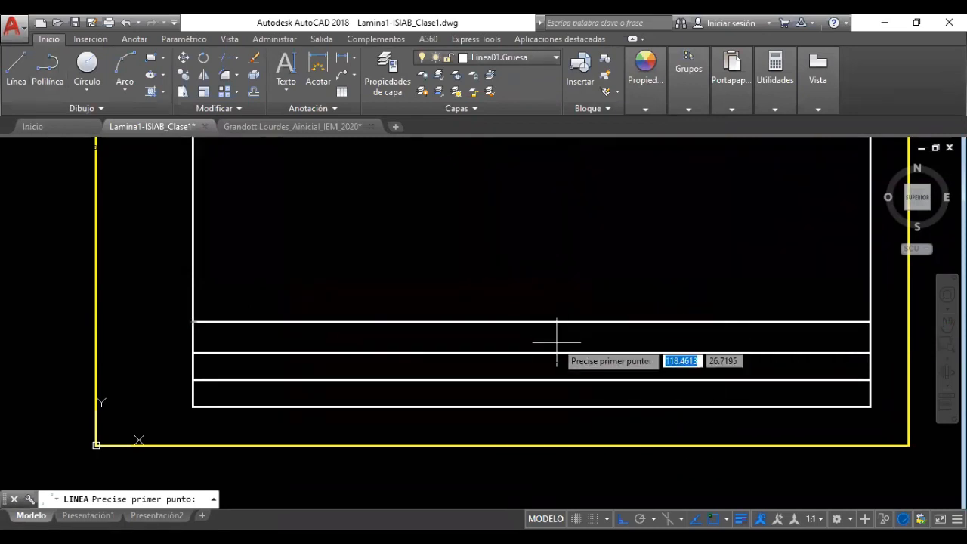
left_click(531, 322)
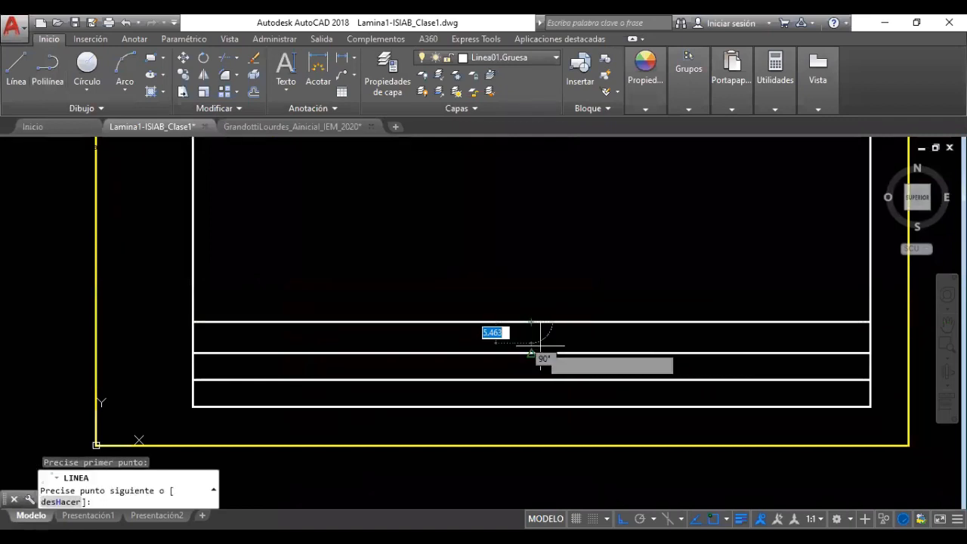
left_click(531, 407)
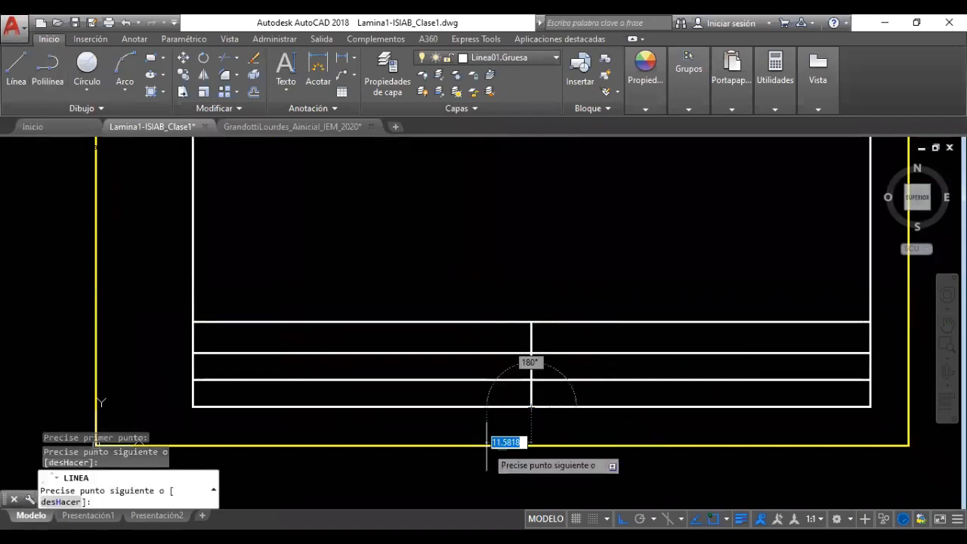
key("Return")
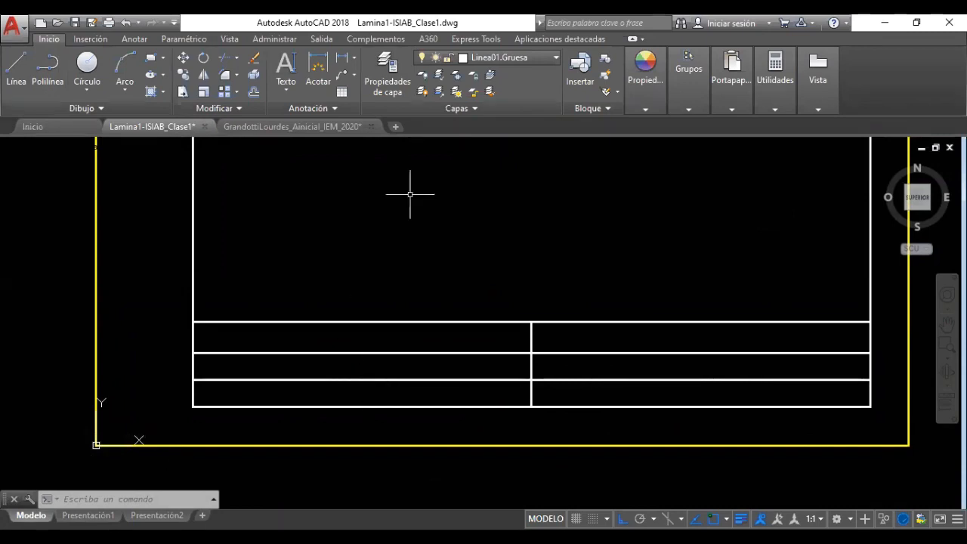
Check the layer list and the title block's lines by selecting and deselecting them, then start Línea
left_click(519, 59)
left_click(504, 126)
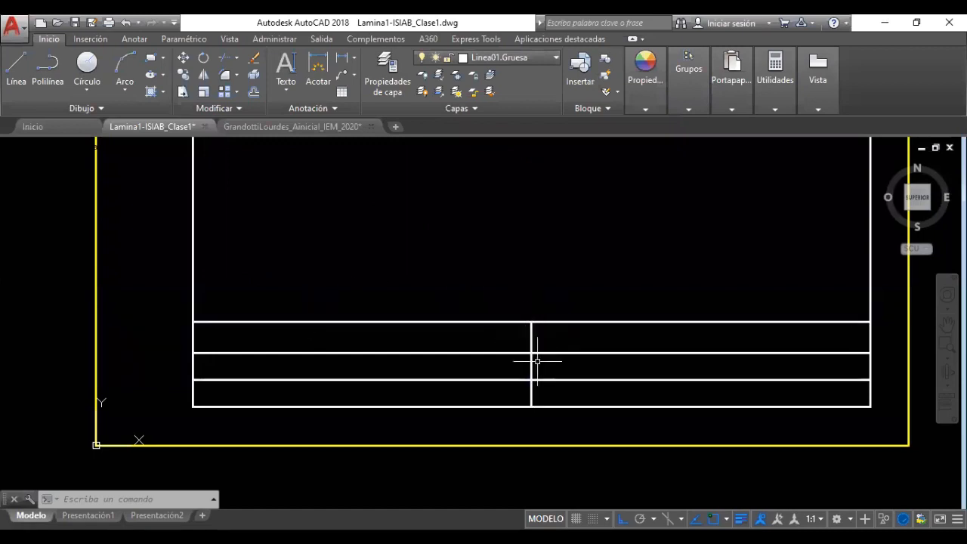
left_click(495, 323)
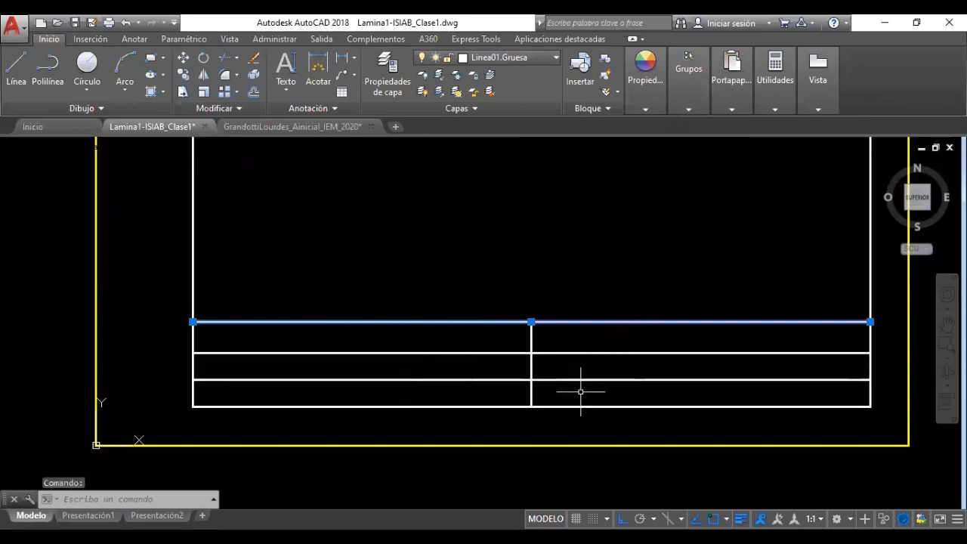
left_click(463, 446)
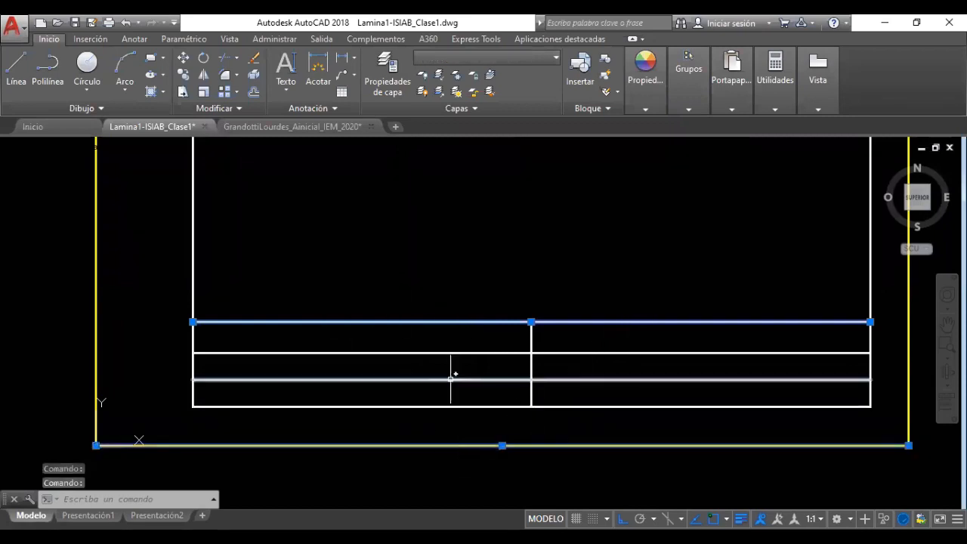
key("Escape")
key("Escape")
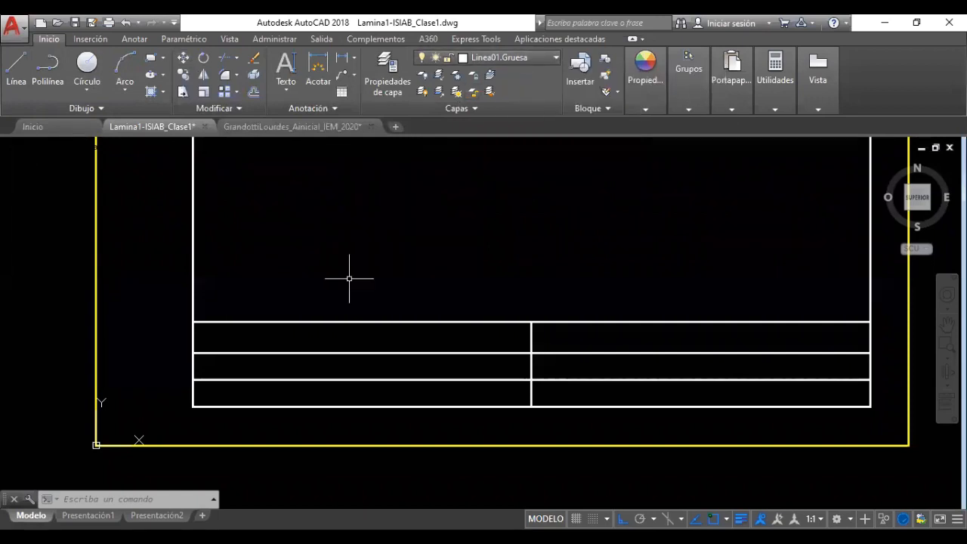
key("Escape")
key("Escape")
key("Escape")
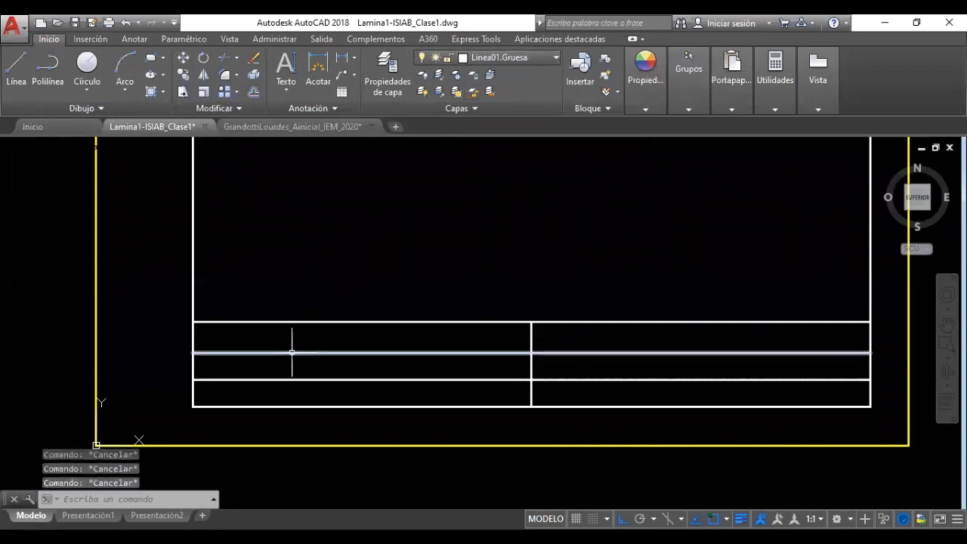
left_click(293, 348)
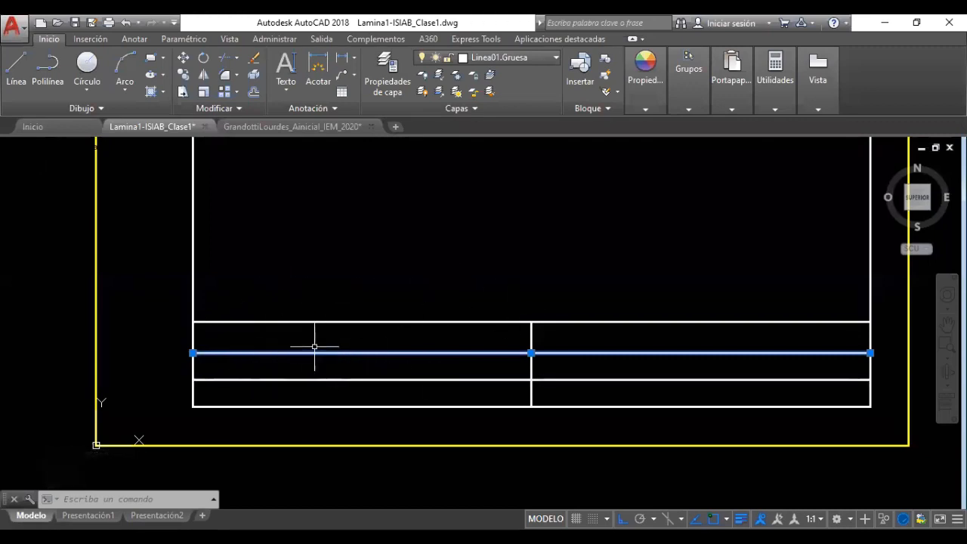
key("Escape")
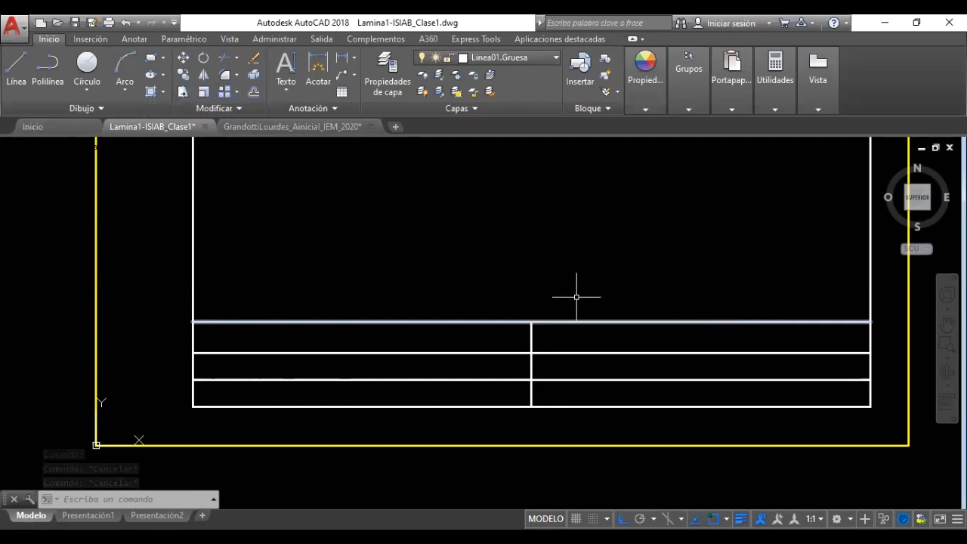
left_click(17, 66)
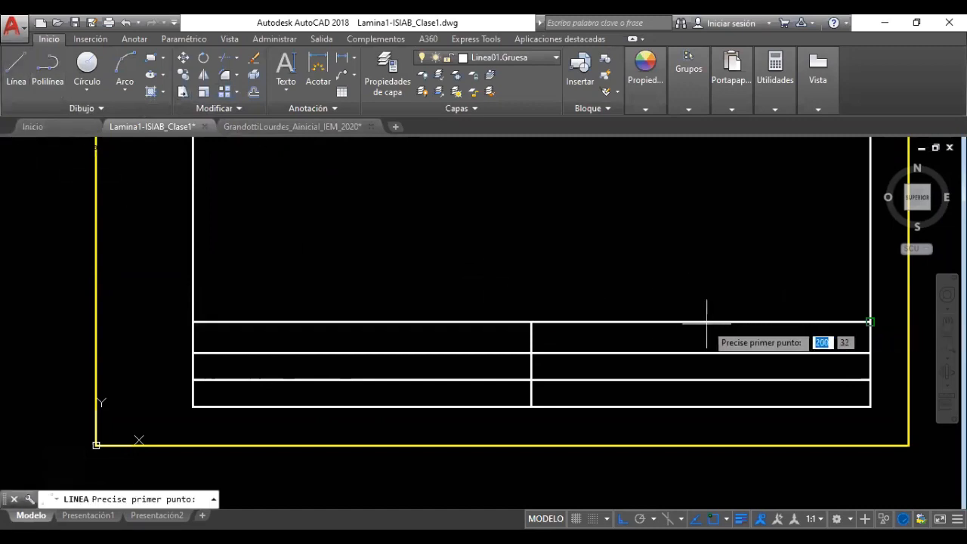
Draw a second divider 40 units right of the middle line, perpendicular to the table's bottom line
left_click(532, 321)
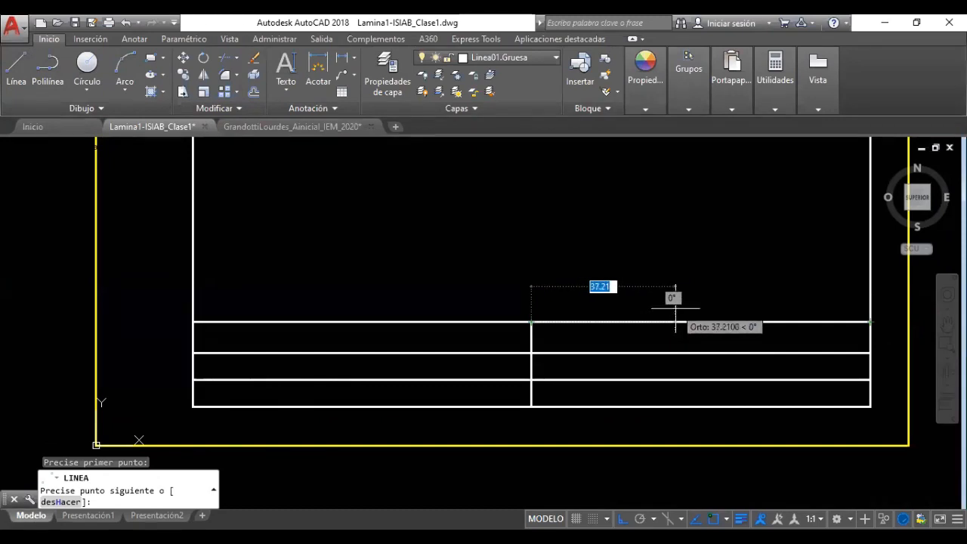
type("40")
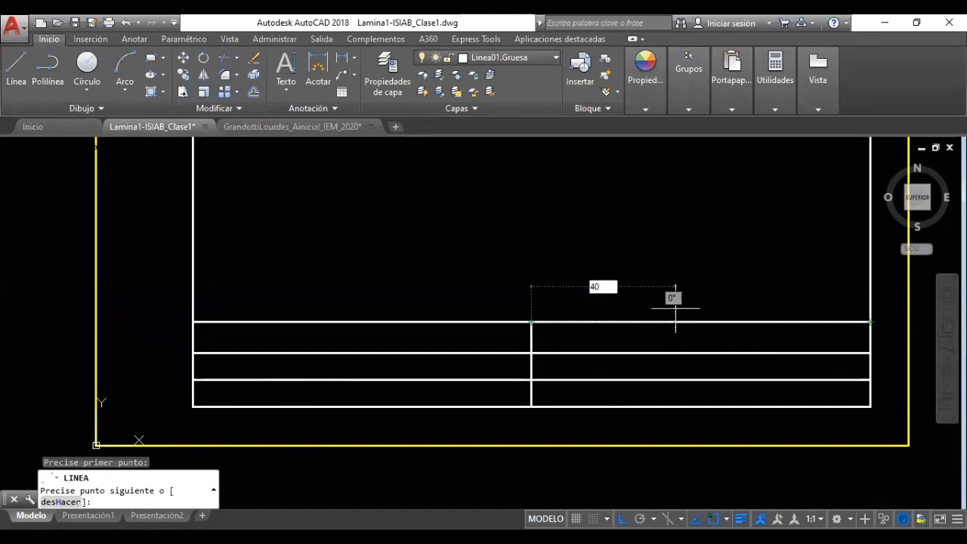
key("Return")
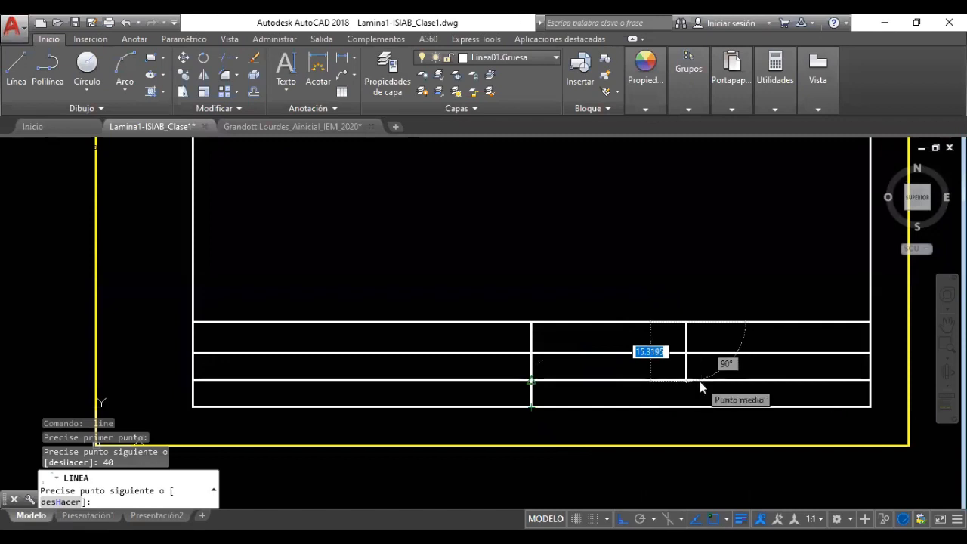
right_click(701, 381, "shift")
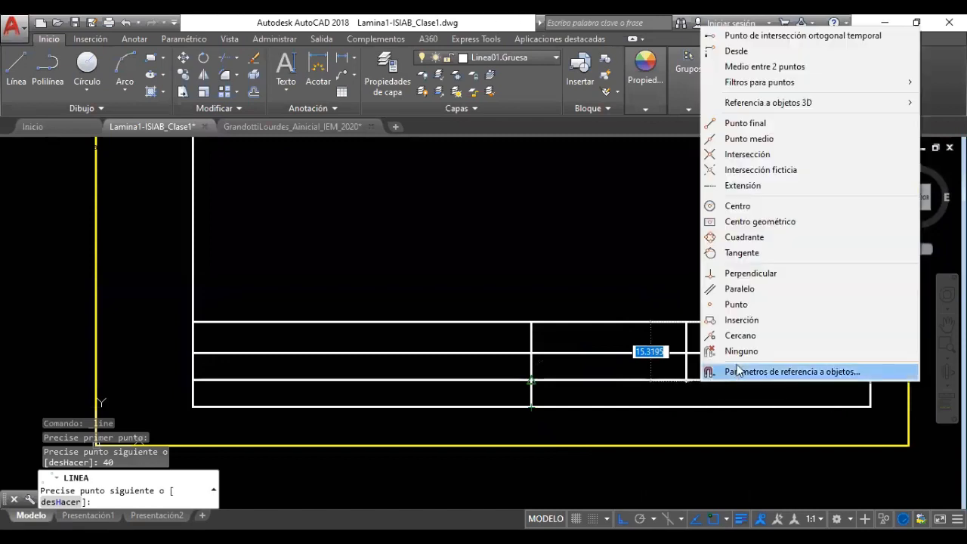
left_click(750, 273)
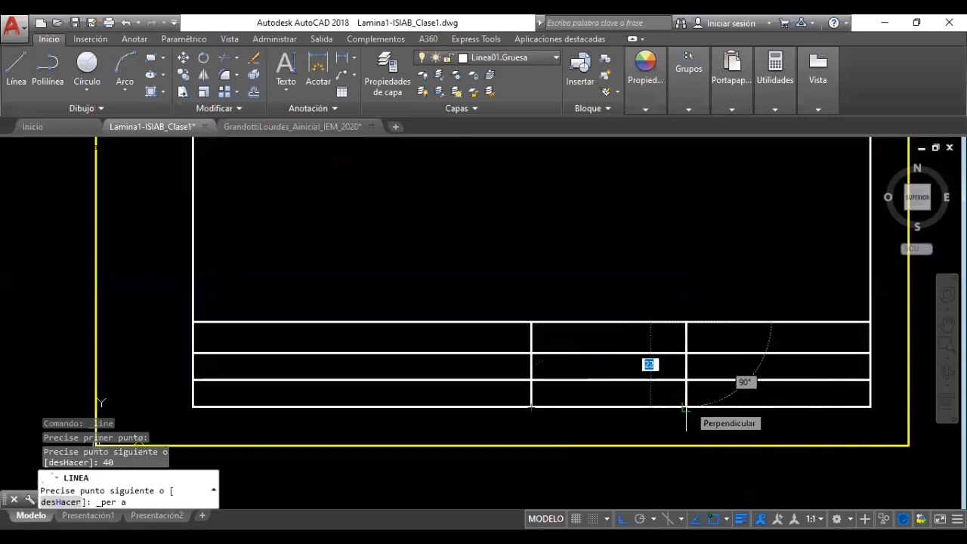
left_click(686, 409)
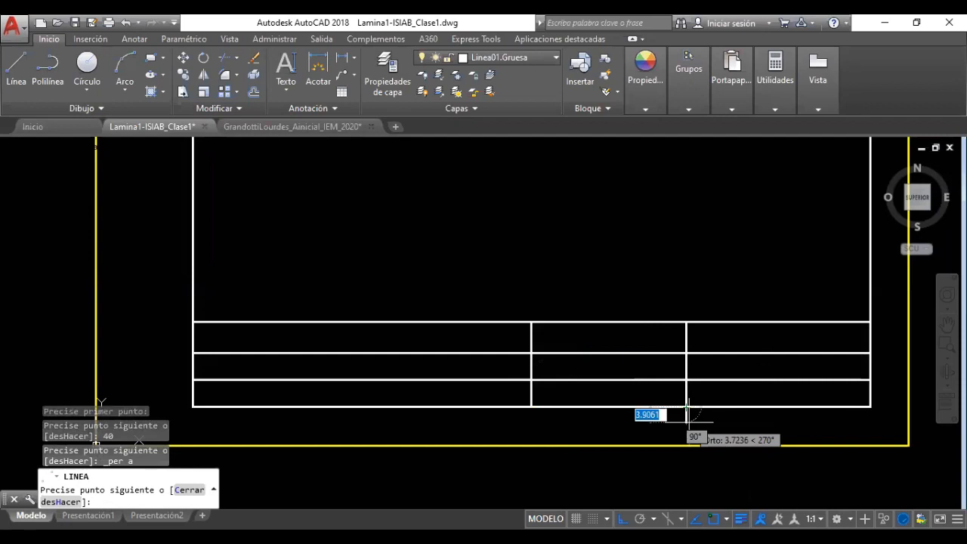
key("Escape")
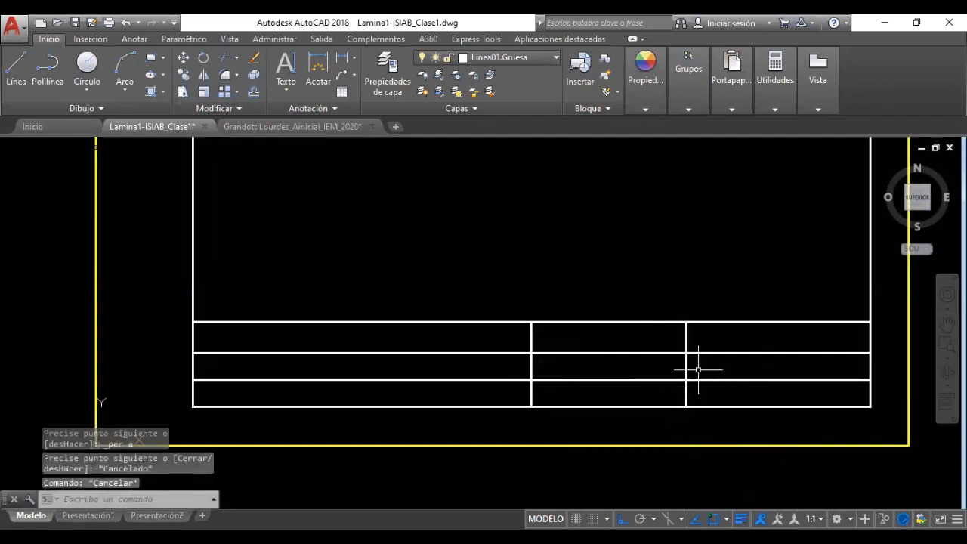
left_click(584, 321)
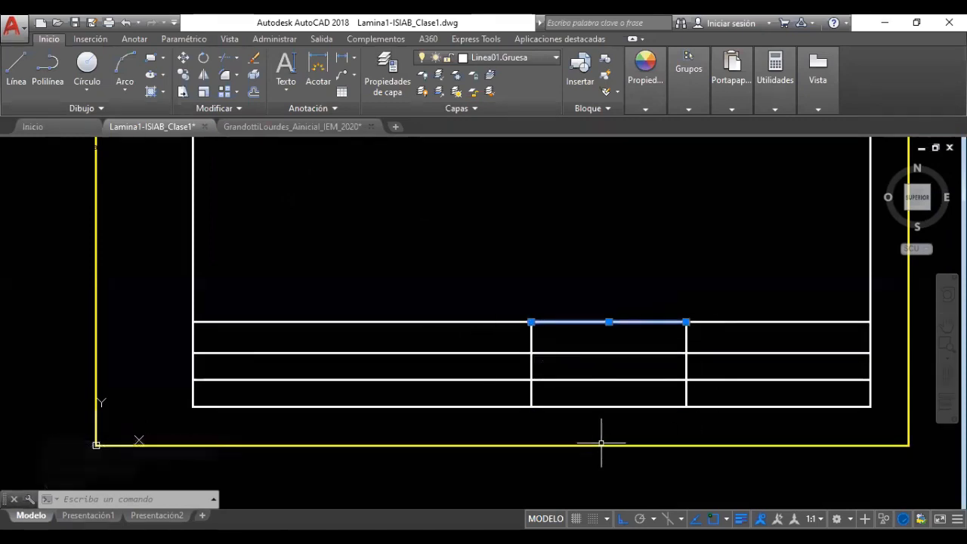
Delete the leftover top segment and trim the new divider out of the middle row
key("Delete")
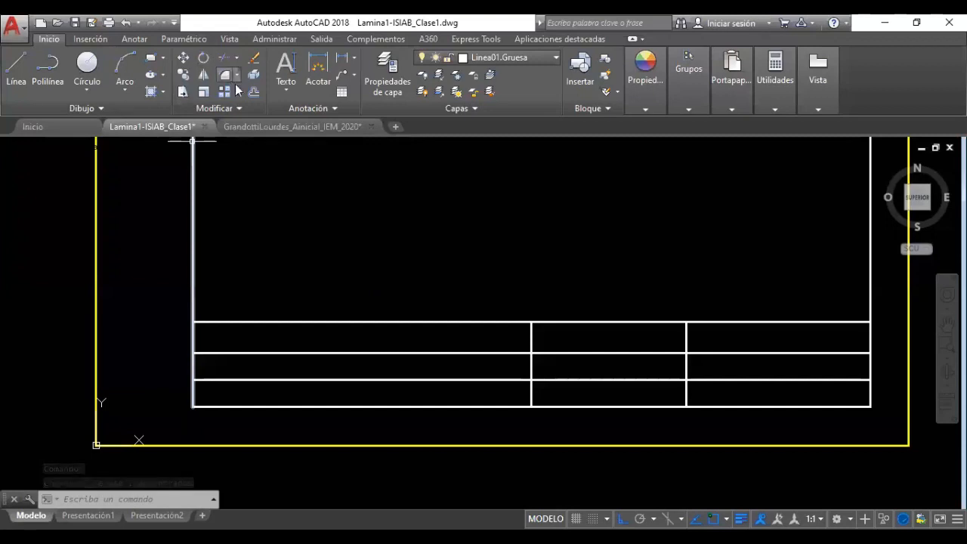
left_click(221, 58)
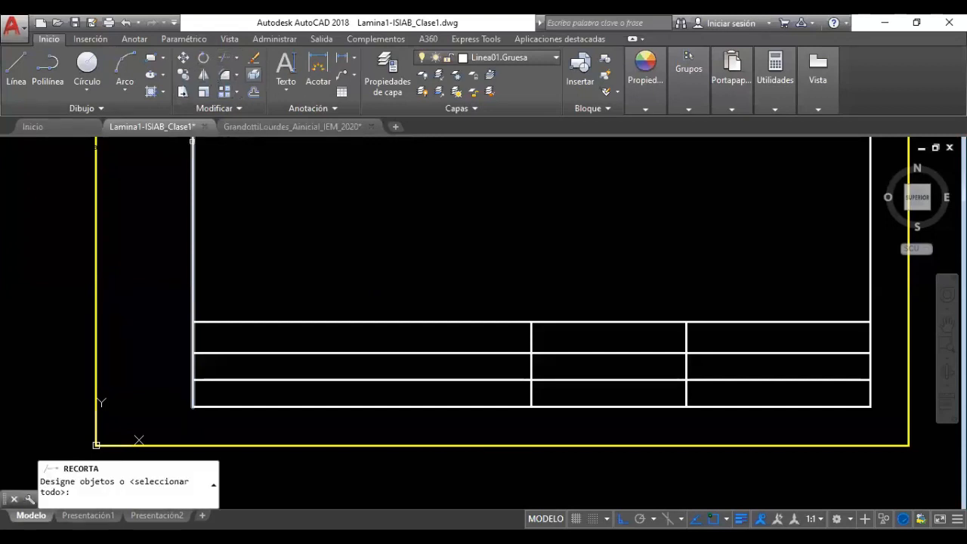
left_click(715, 342)
left_click(687, 371)
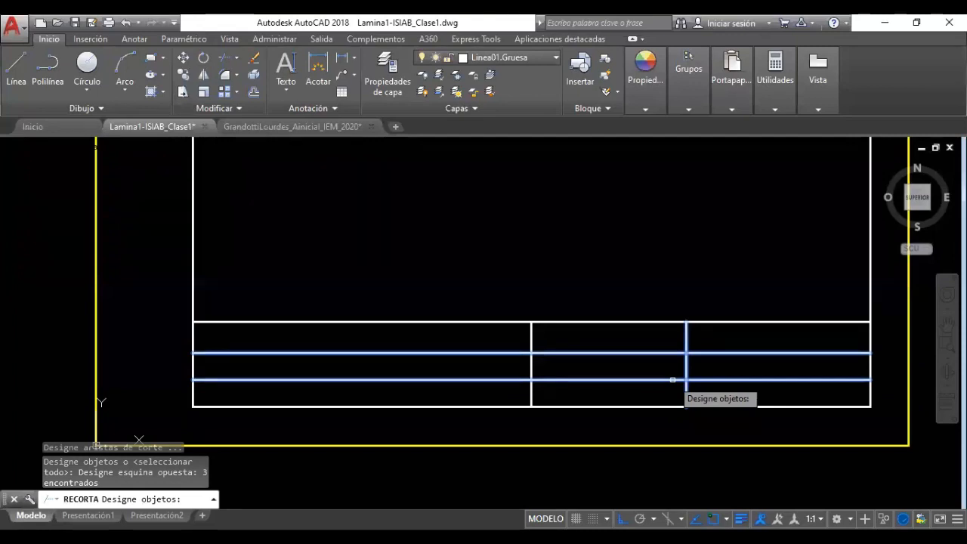
key("Return")
left_click(686, 368)
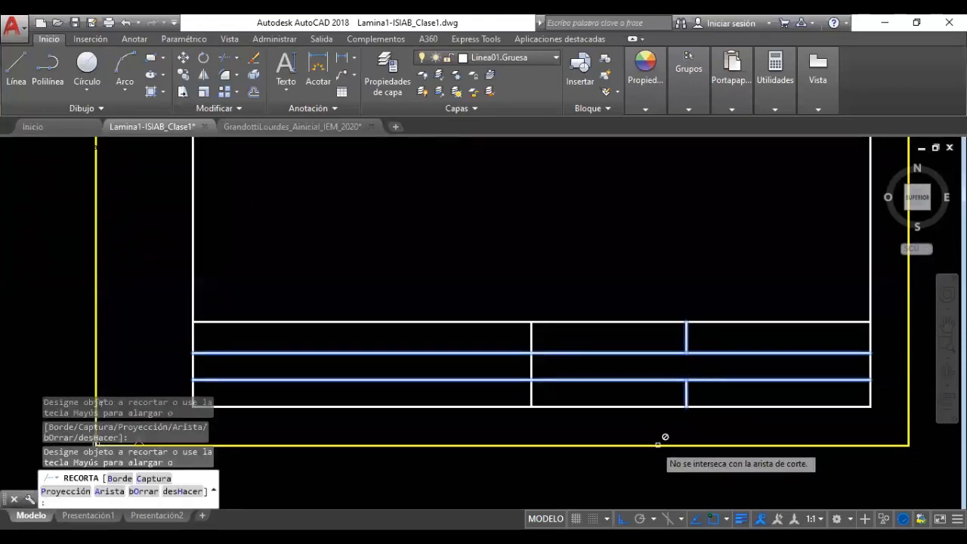
key("Escape")
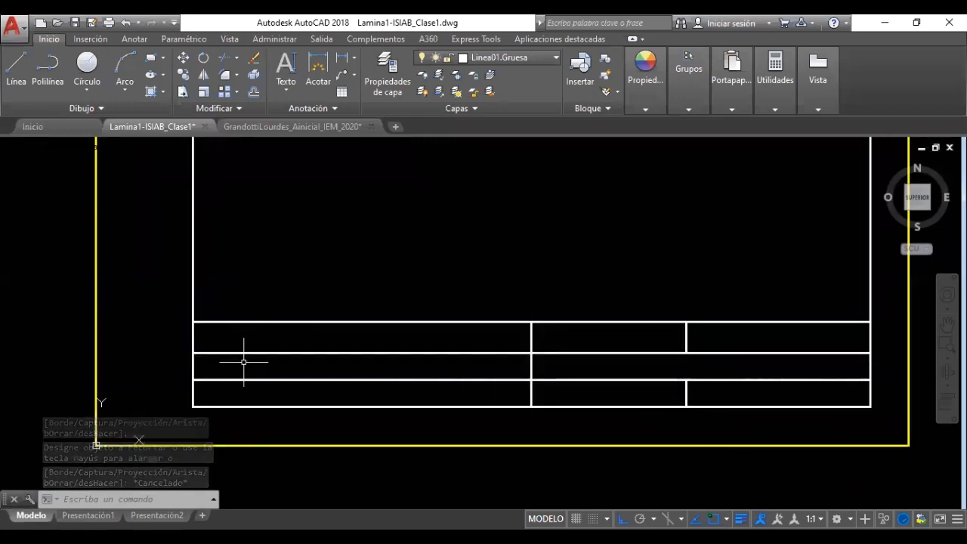
Start single-line text, cancel it, and pan the three-row title block into view
key("Escape")
key("Escape")
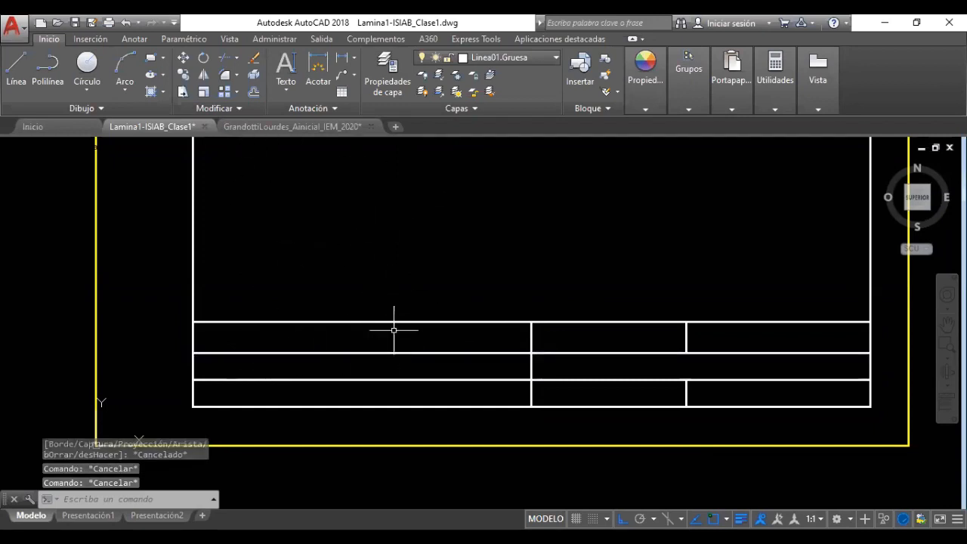
left_click(292, 92)
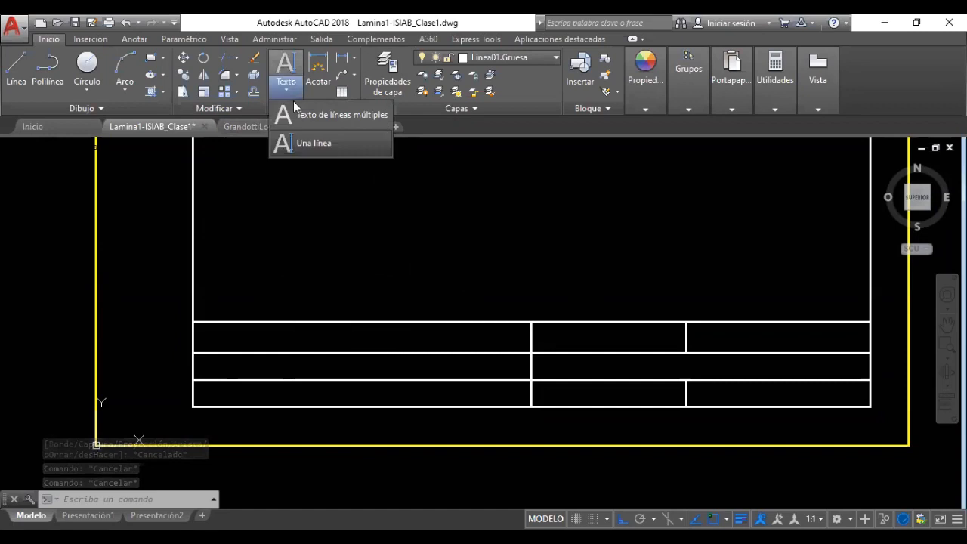
left_click(311, 143)
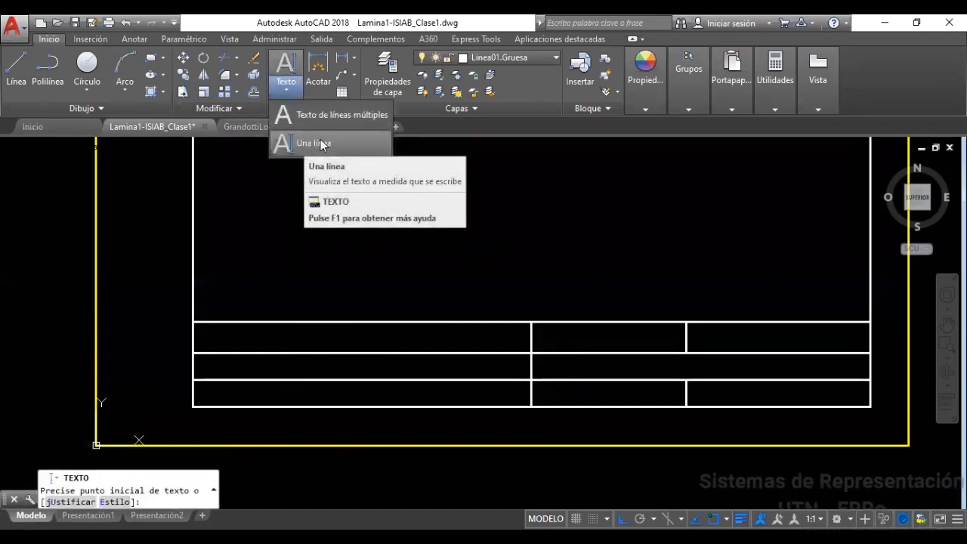
key("Escape")
mouse_move(324, 255)
middle_mouse_down()
mouse_move(378, 257)
mouse_move(359, 256)
middle_mouse_up()
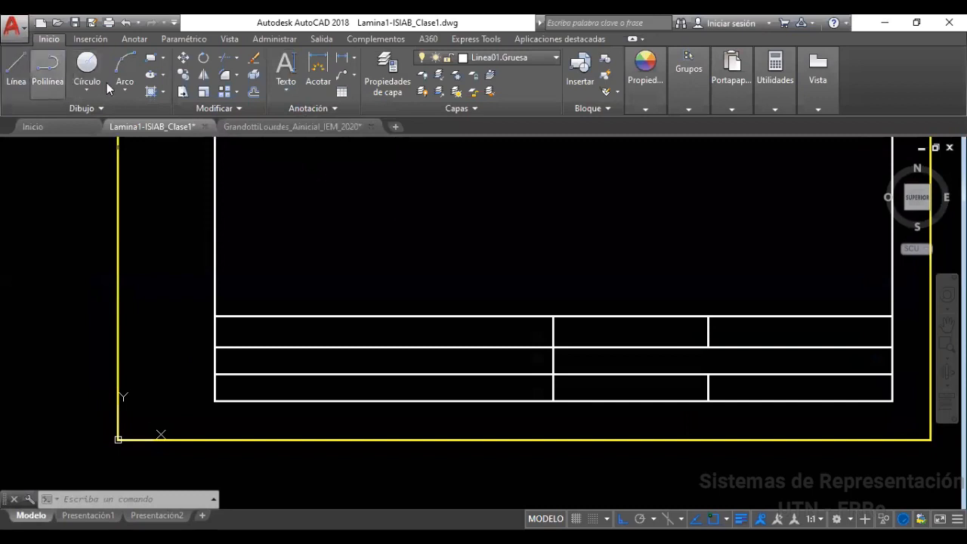
Offset the three horizontal table lines 1 unit upward with Desfase
left_click(254, 92)
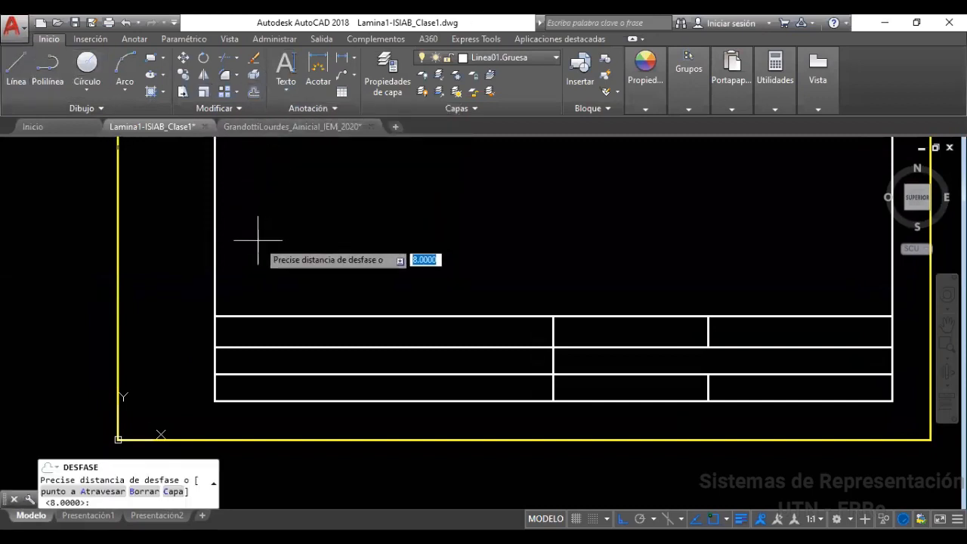
type("1")
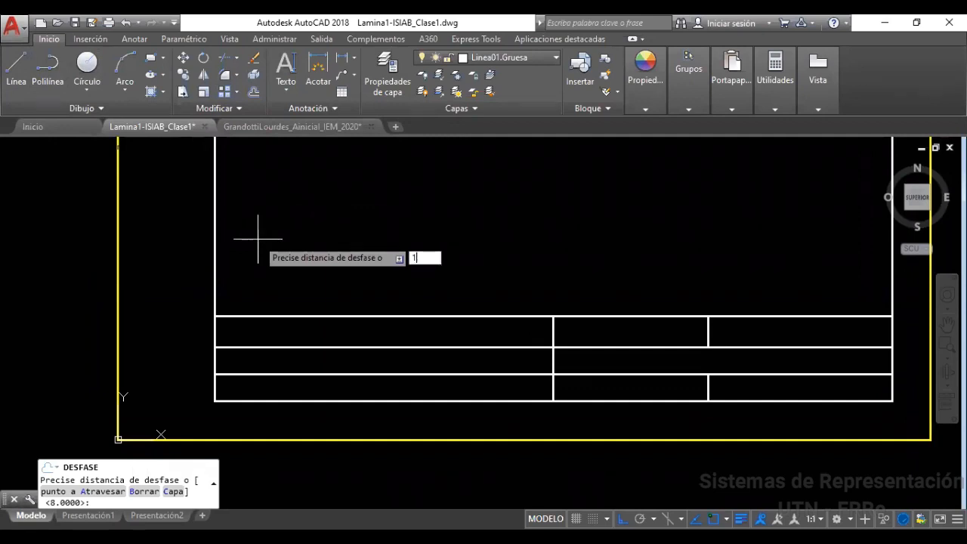
key("Return")
left_click(291, 347)
left_click(292, 325)
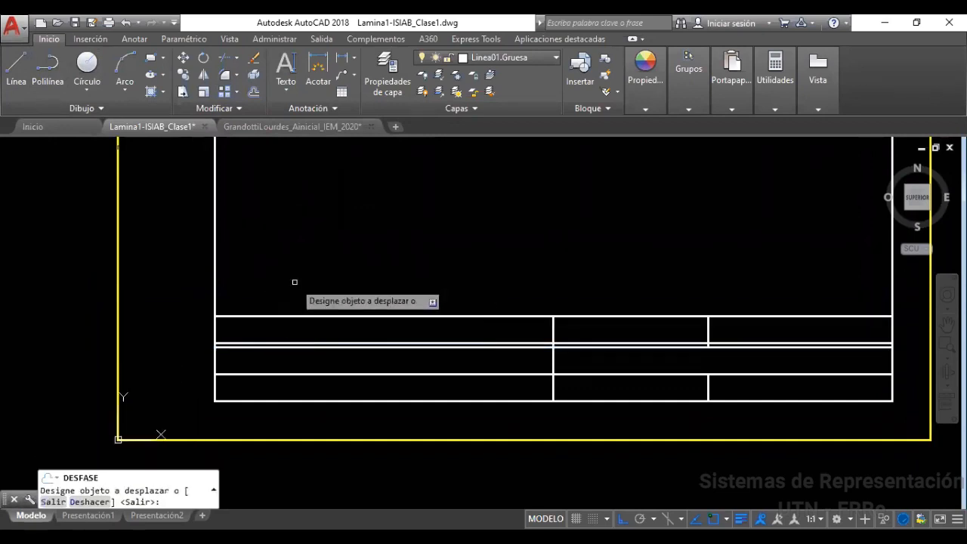
left_click(251, 374)
left_click(263, 308)
left_click(269, 401)
left_click(265, 339)
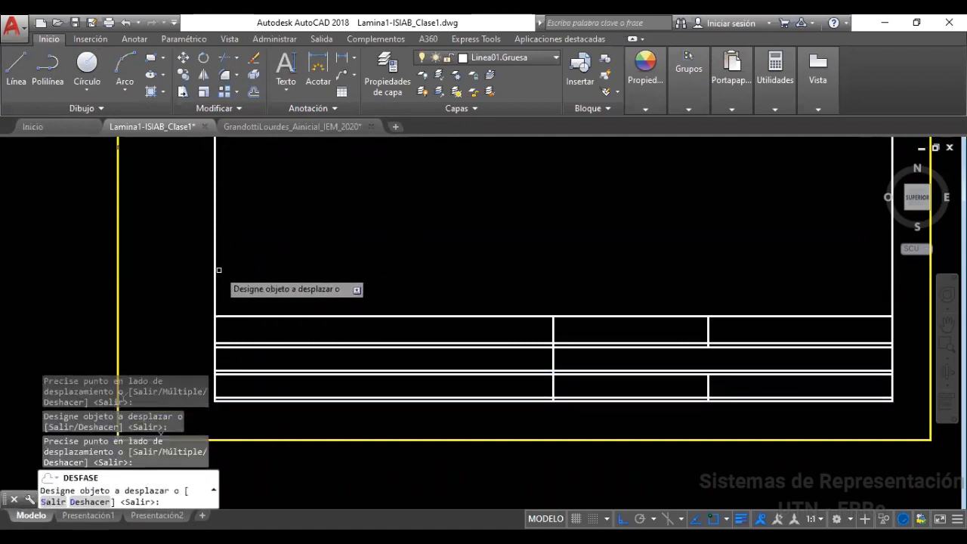
Offset the table's left edge 1 unit inward to the right
left_click(217, 264)
left_click(257, 273)
scroll(272, 344, "up", 5)
middle_click_drag(239, 335, 317, 283)
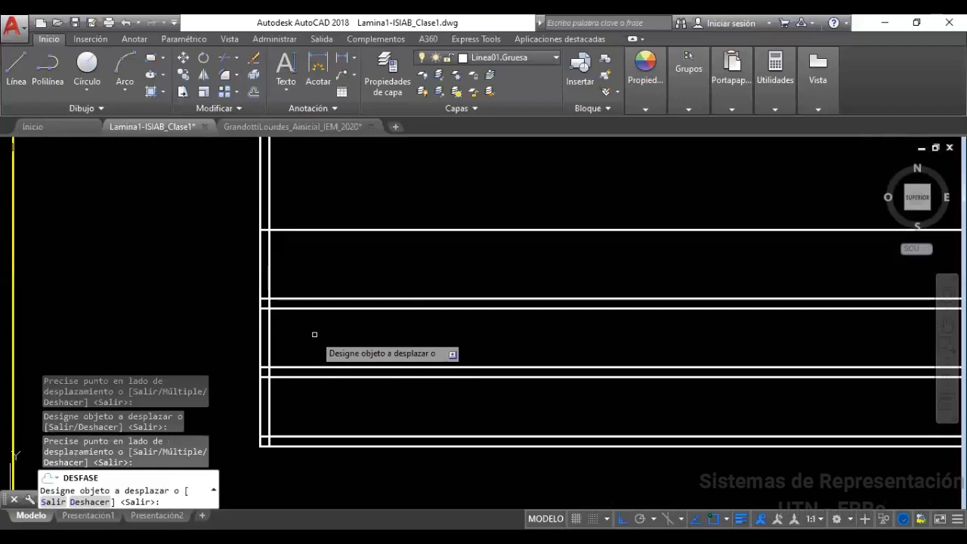
key("Escape")
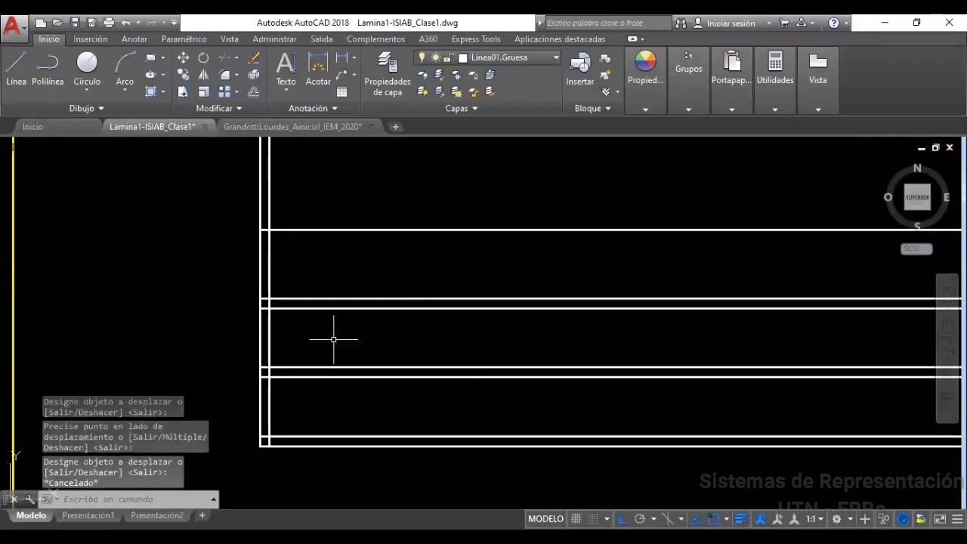
Select the offset copy lines and move them onto the Linea01.Fina layer
middle_click_drag(326, 348, 297, 362)
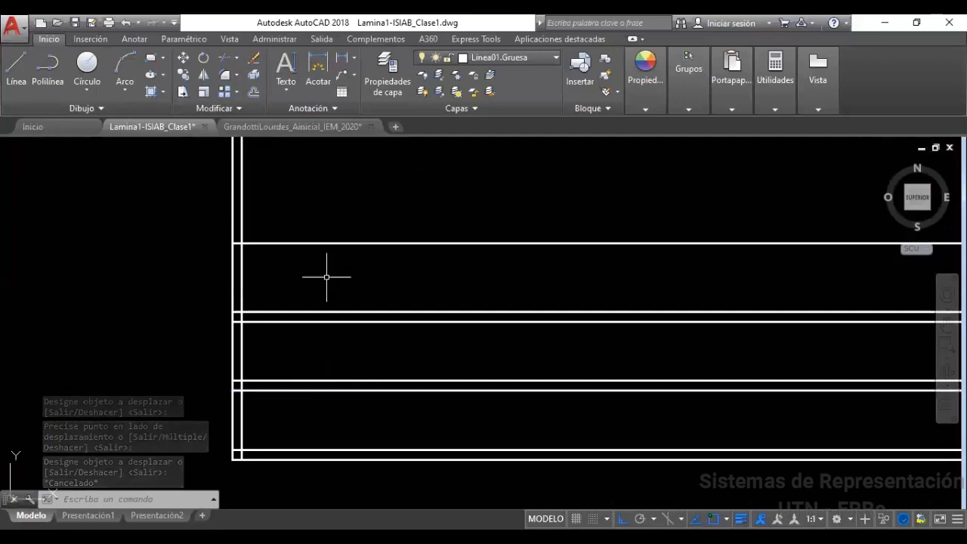
left_click(248, 304)
left_click(252, 340)
left_click(251, 372)
left_click(249, 435)
left_click(244, 448)
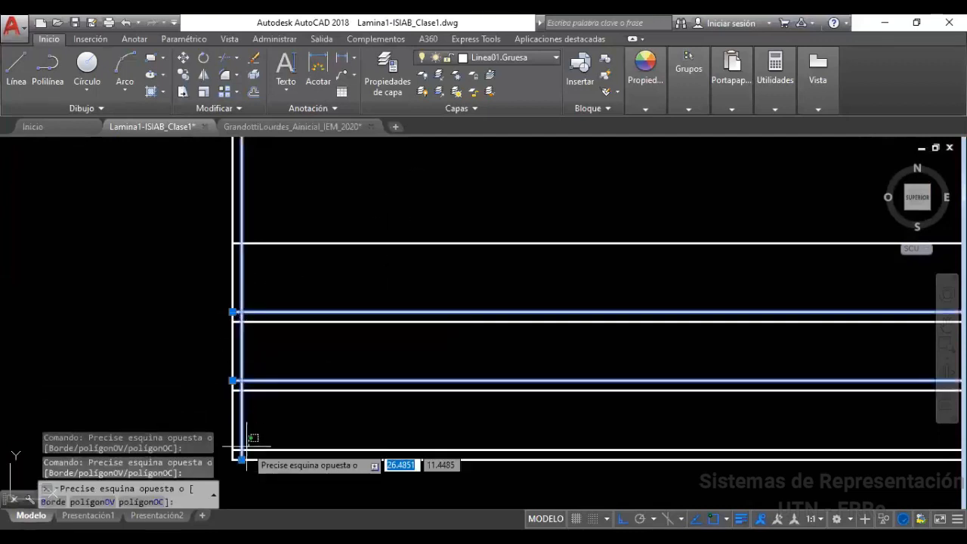
left_click(288, 412)
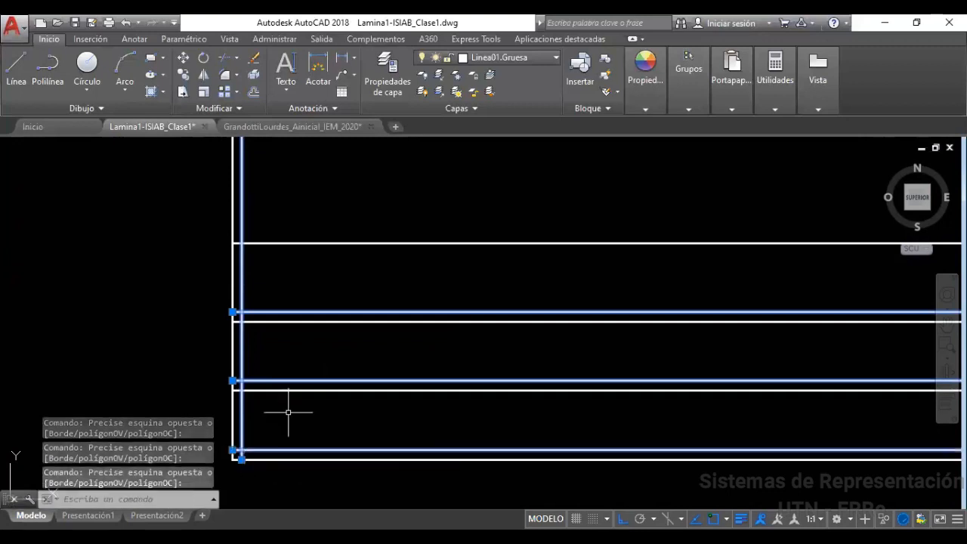
left_click(522, 56)
left_click(516, 107)
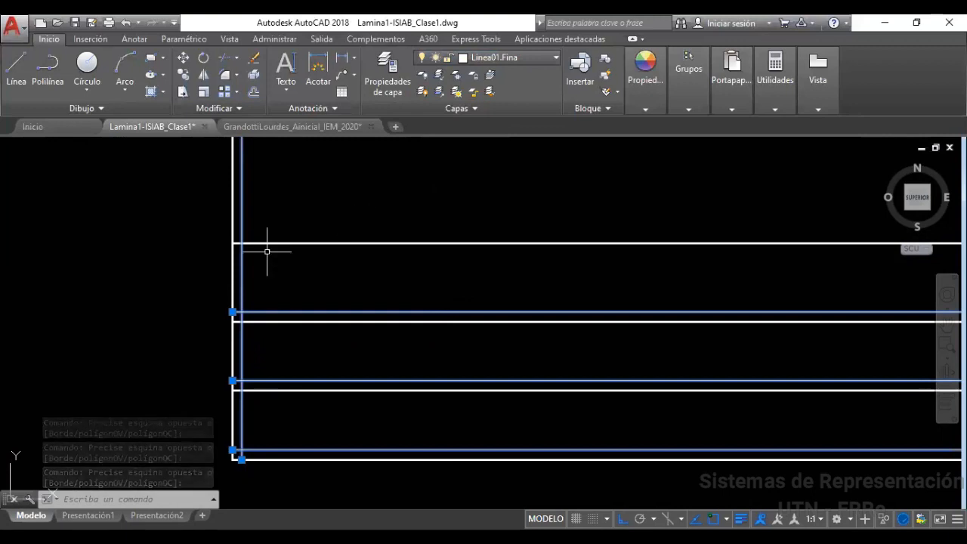
left_click(300, 318)
key("Escape")
key("Escape")
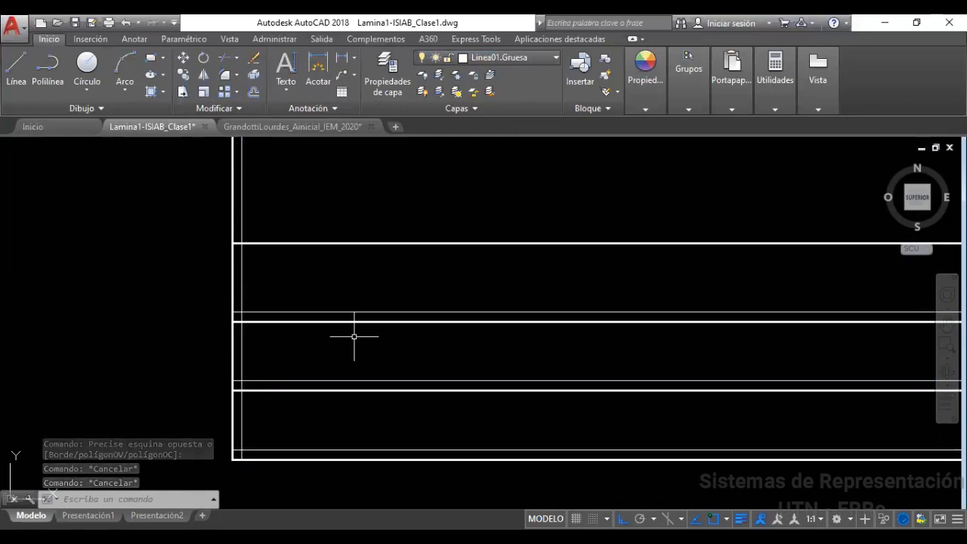
Open the layer properties manager
left_click(248, 306)
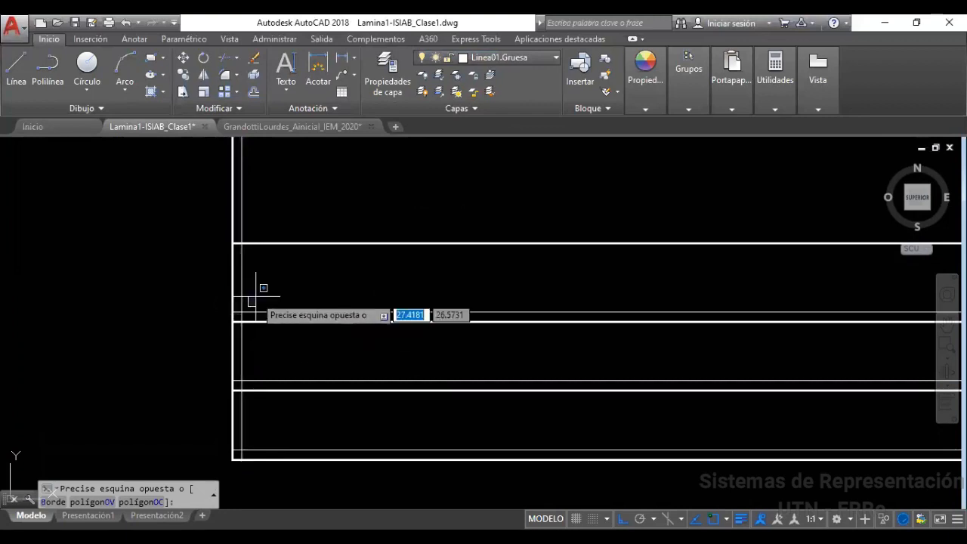
left_click(256, 298)
left_click(388, 73)
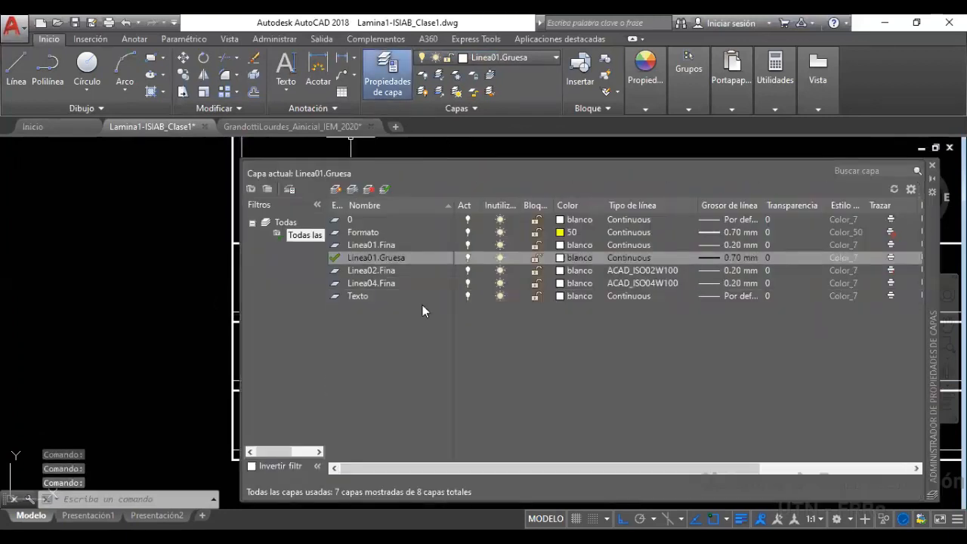
Create a layer named Auxiliar with cyan colour and 0.20 mm lineweight
key("alt+n")
type("Auxiliar")
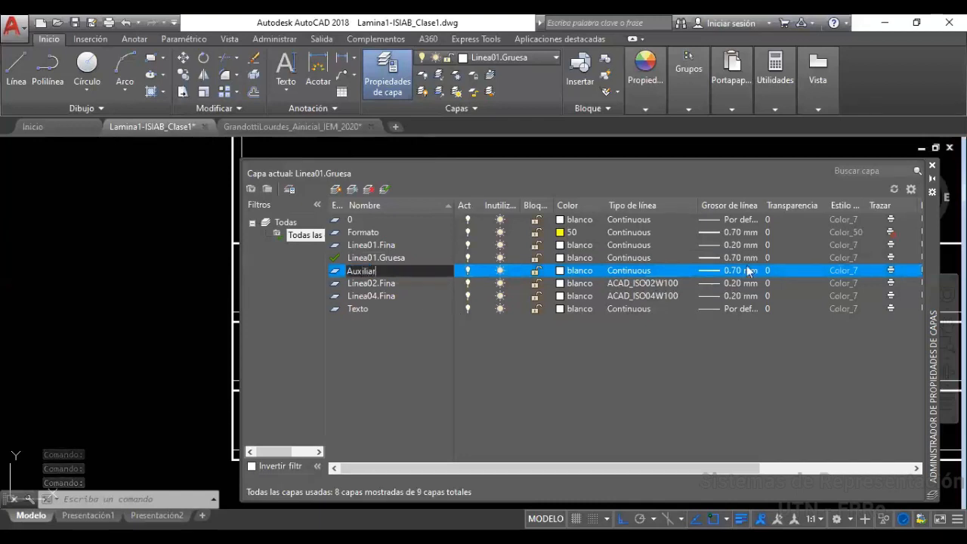
left_click(893, 273)
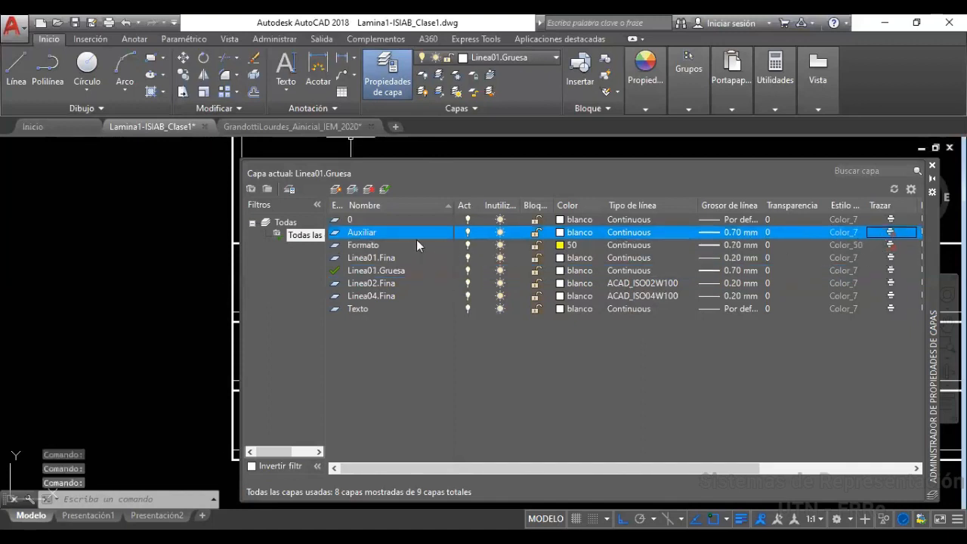
left_click(580, 232)
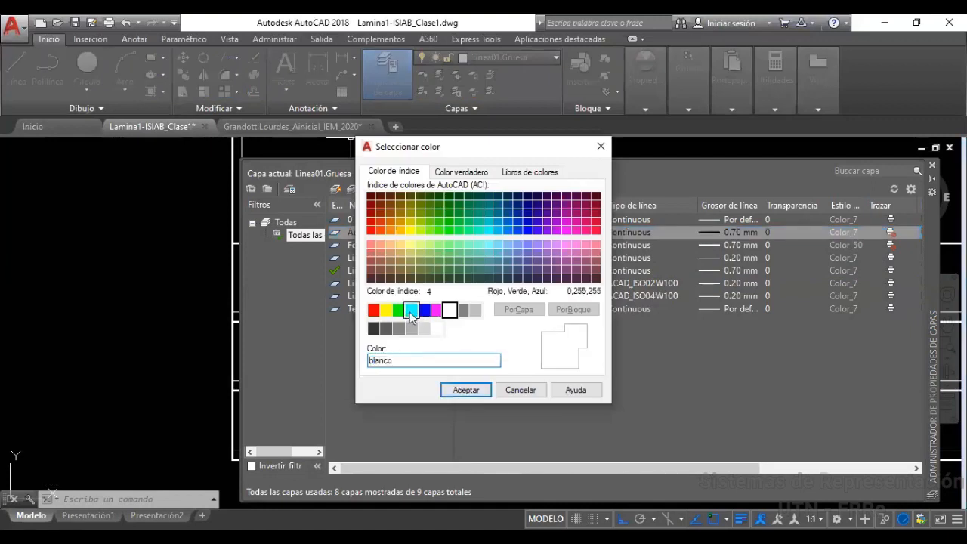
left_click(412, 310)
left_click(460, 394)
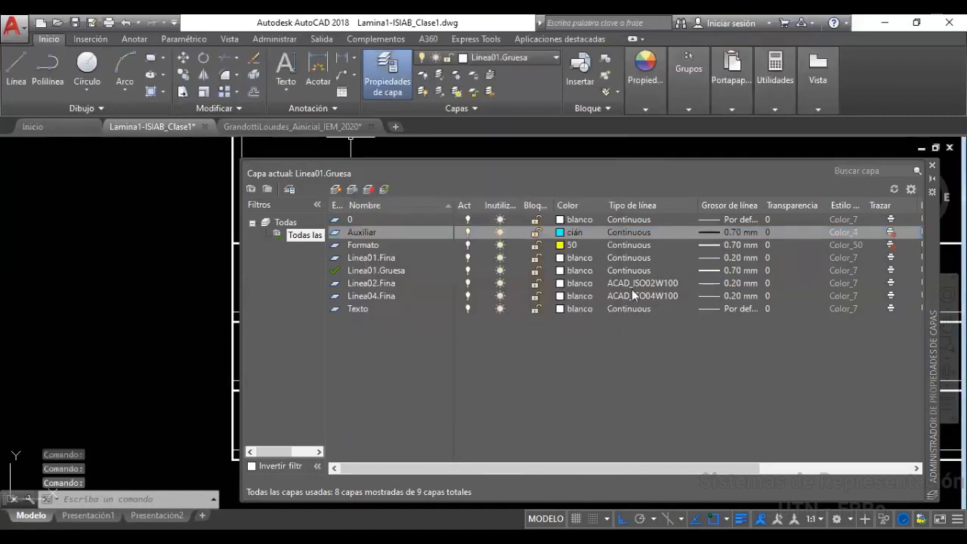
left_click(732, 232)
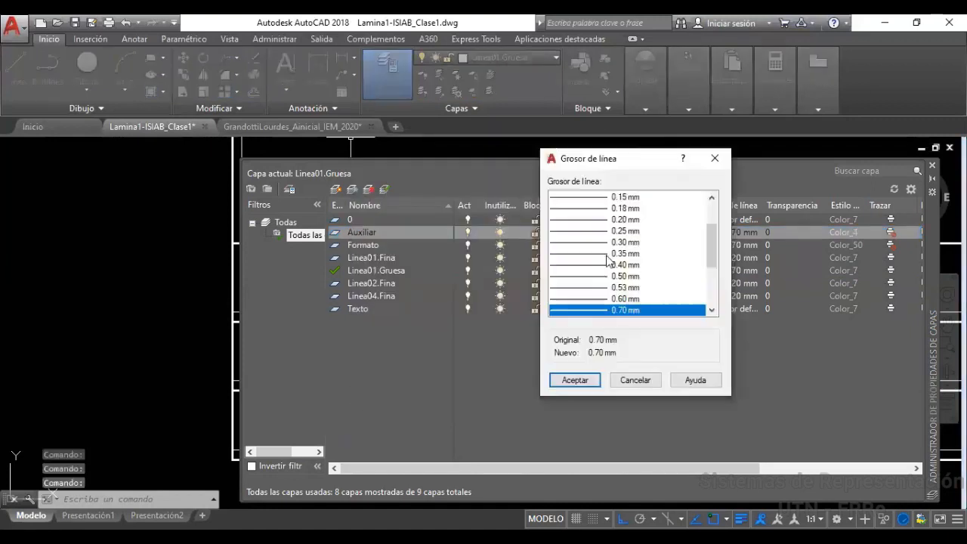
left_click(623, 220)
left_click(572, 380)
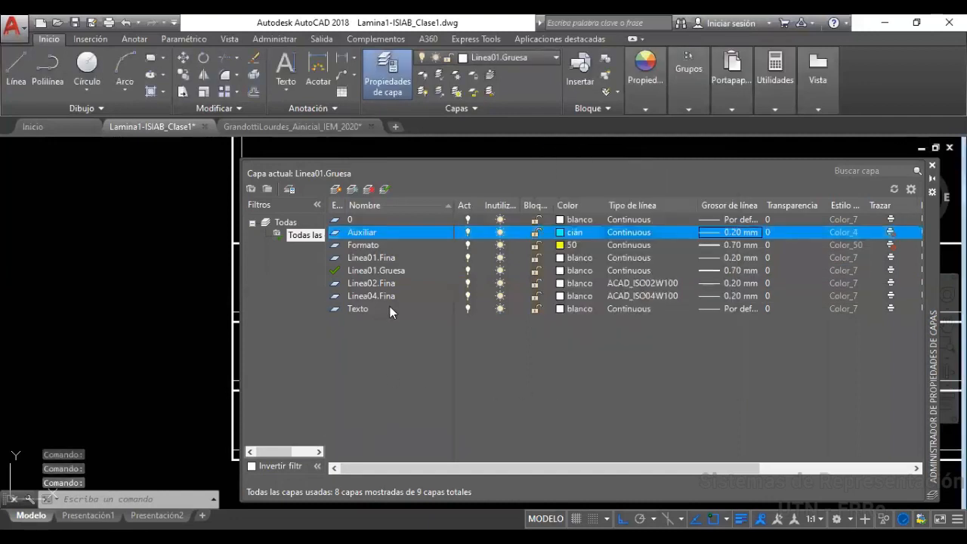
left_click(932, 168)
Select the offset copy lines in the title block
left_click(250, 305)
left_click(238, 314)
left_click(252, 369)
left_click(244, 386)
left_click(242, 454)
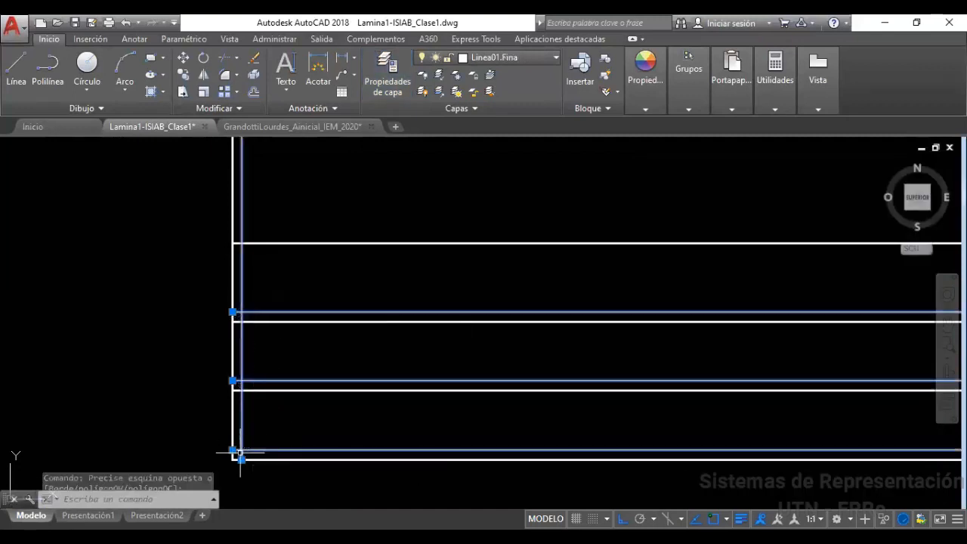
Move the selected copy lines onto the Auxiliar layer and reselect some to confirm it
left_click(541, 59)
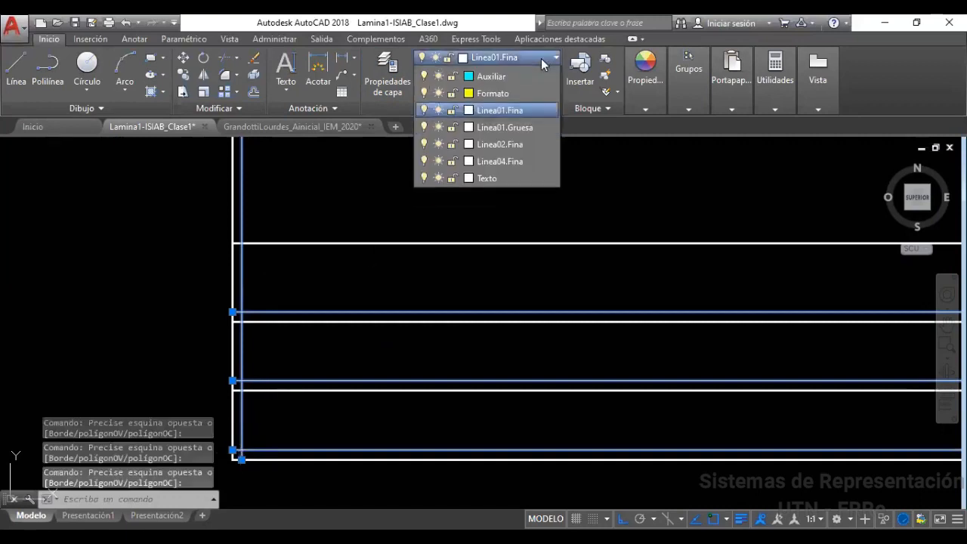
left_click(506, 91)
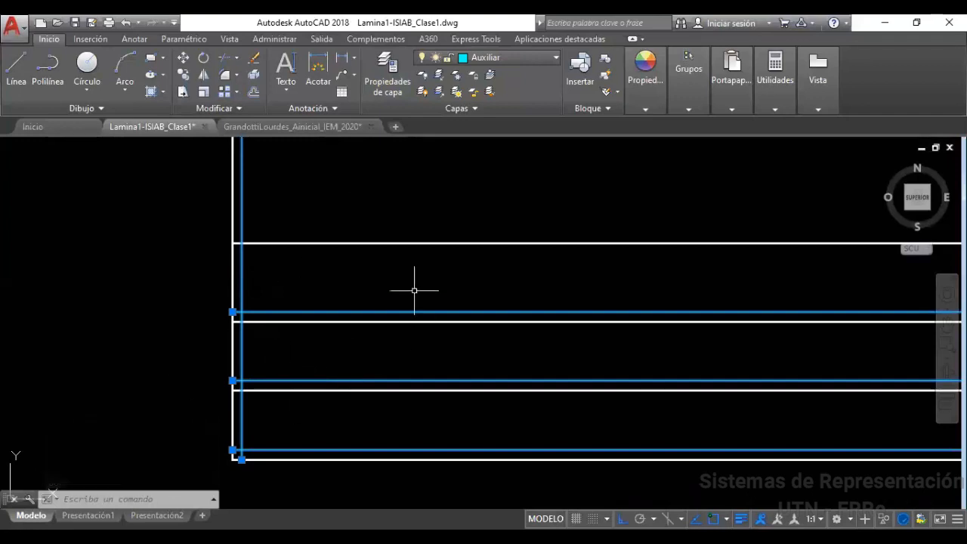
key("Escape")
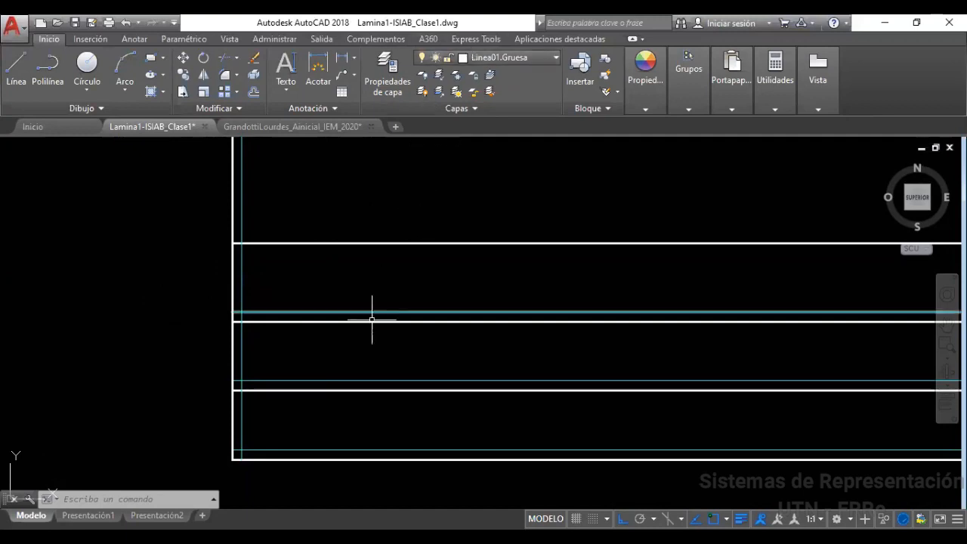
left_click(256, 306)
left_click(237, 313)
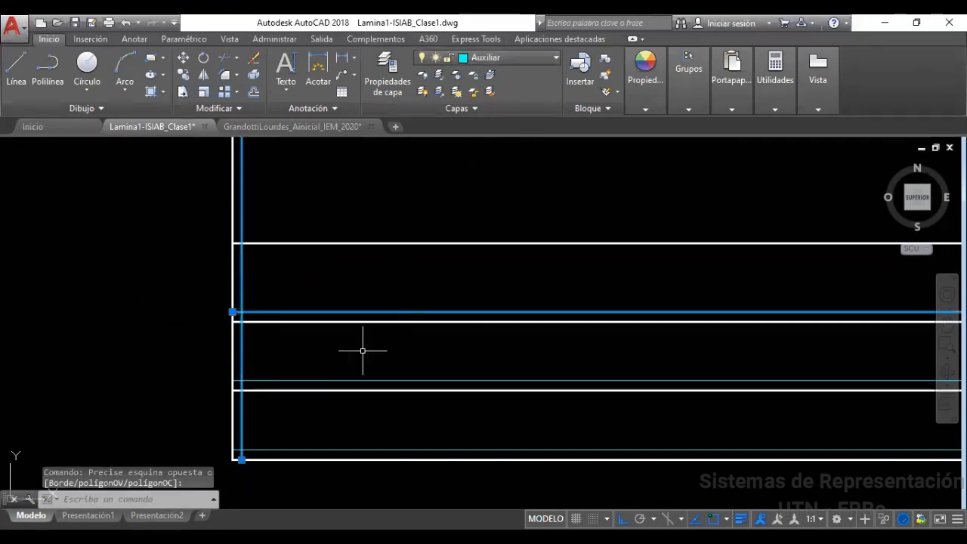
key("Escape")
key("Escape")
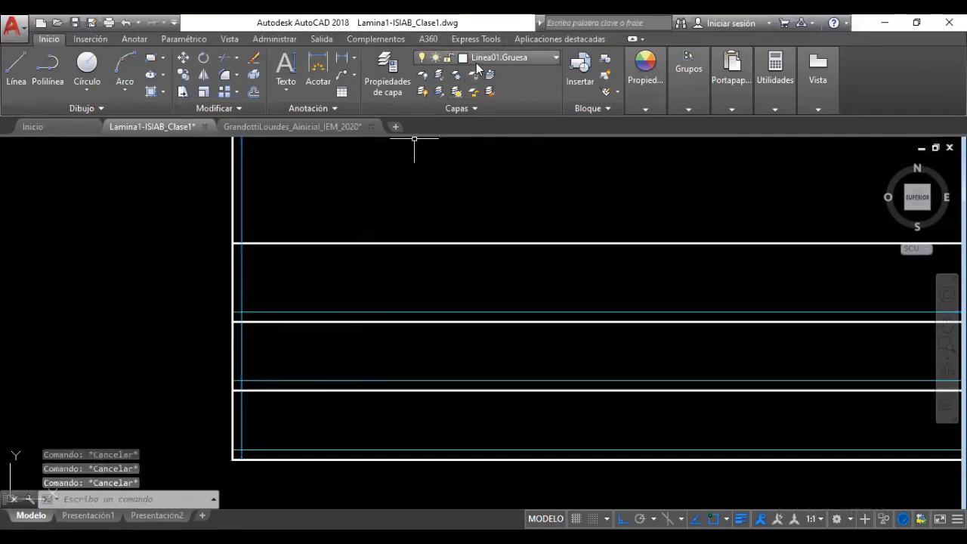
left_click(478, 60)
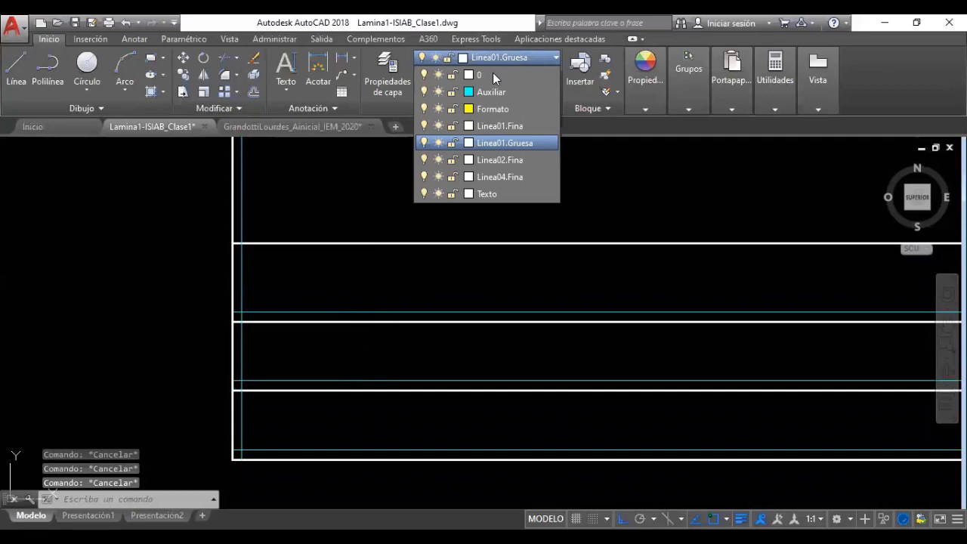
Make Texto the current layer and start single-line text with the TEXTO command
left_click(496, 193)
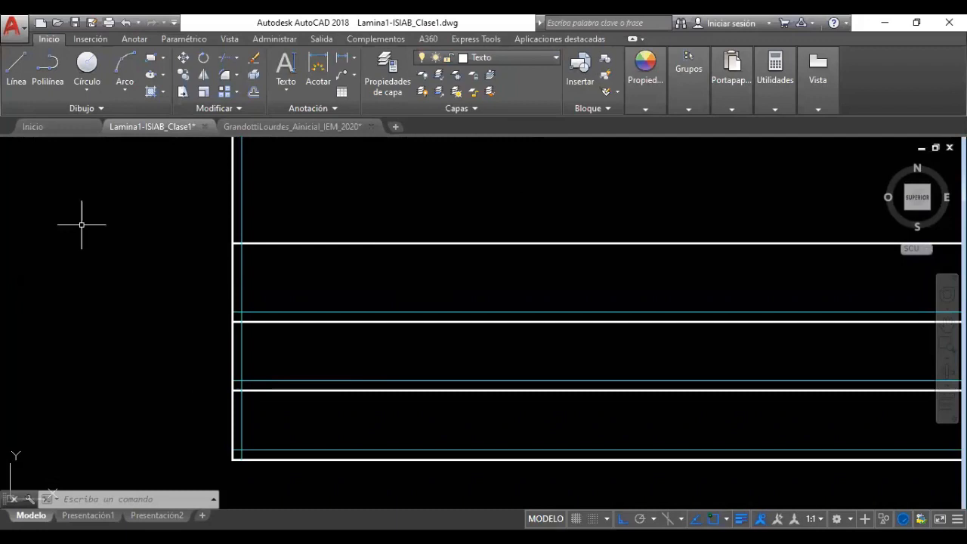
left_click(110, 500)
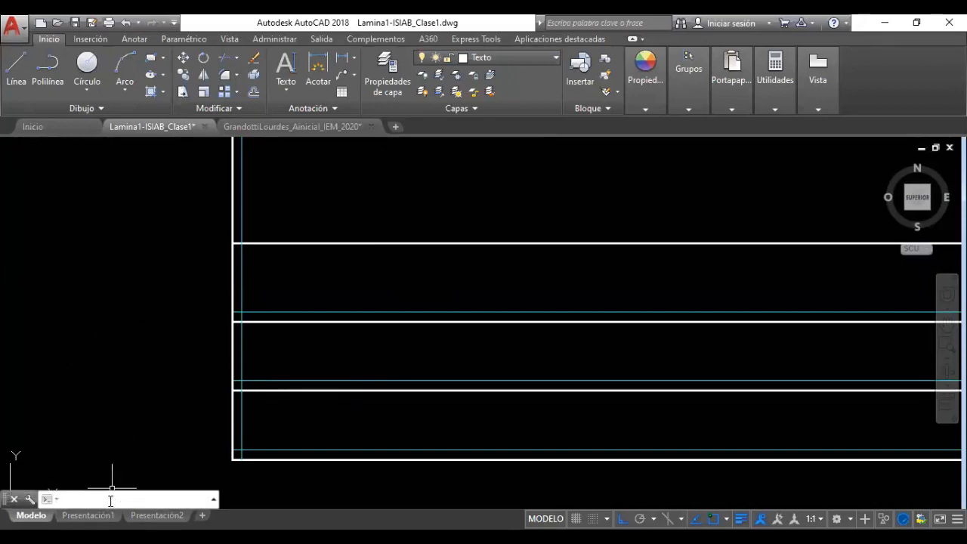
left_click(286, 90)
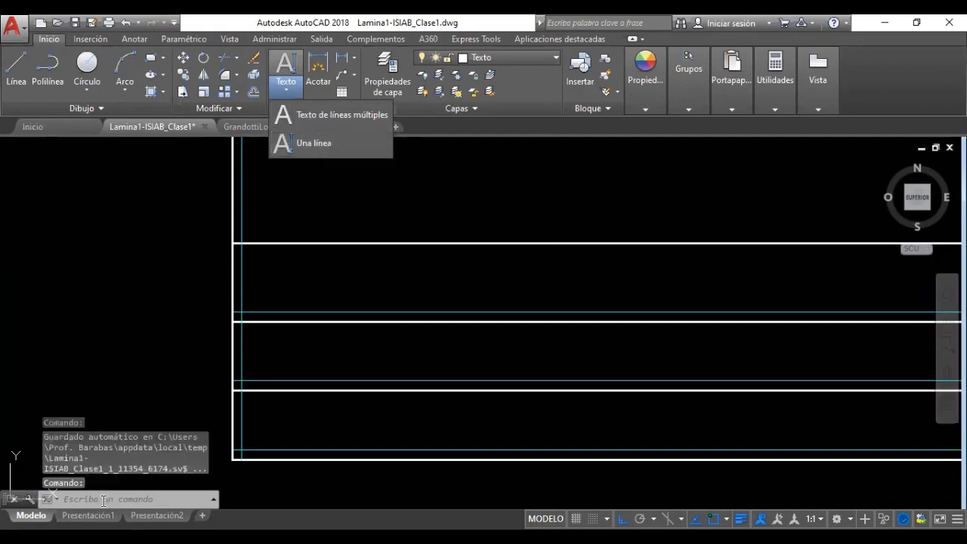
left_click(103, 501)
type("texto")
key("Return")
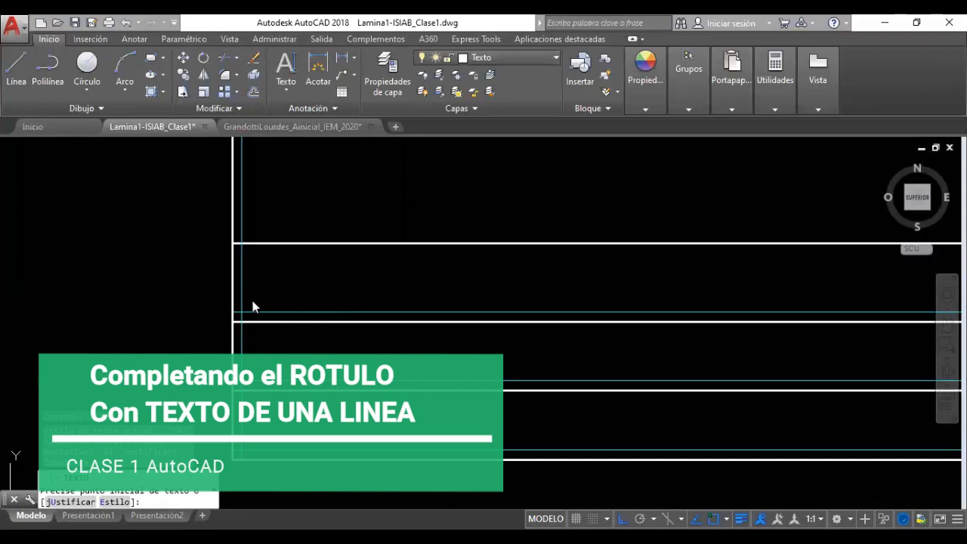
Start single-line TEXTO at the top-left cell's guide-line intersection with rotation 0
key("Escape")
key("Escape")
key("Escape")
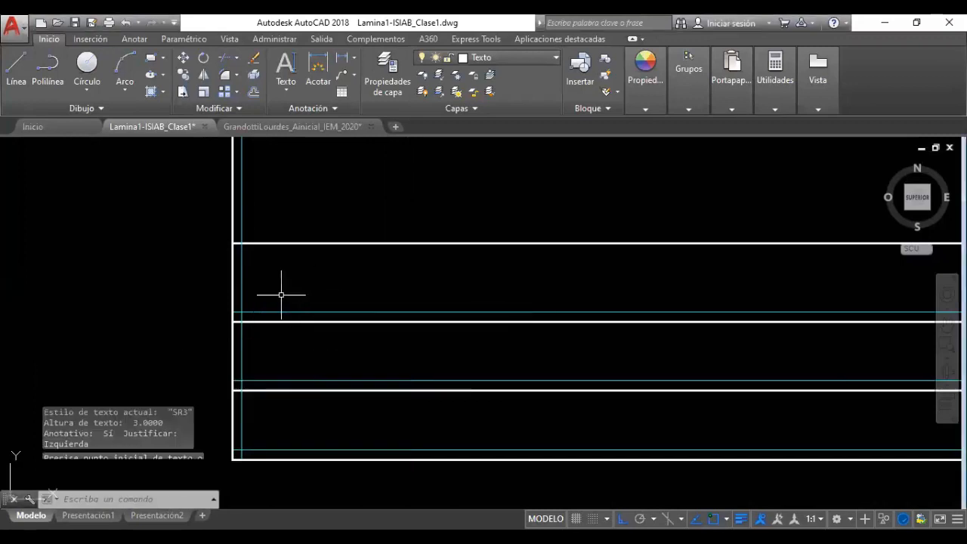
type("TEXTO")
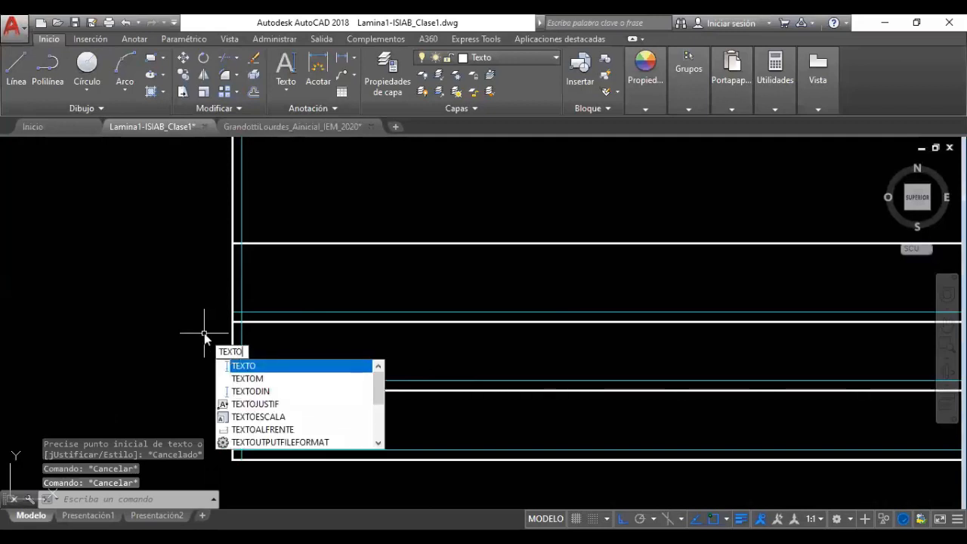
key("Return")
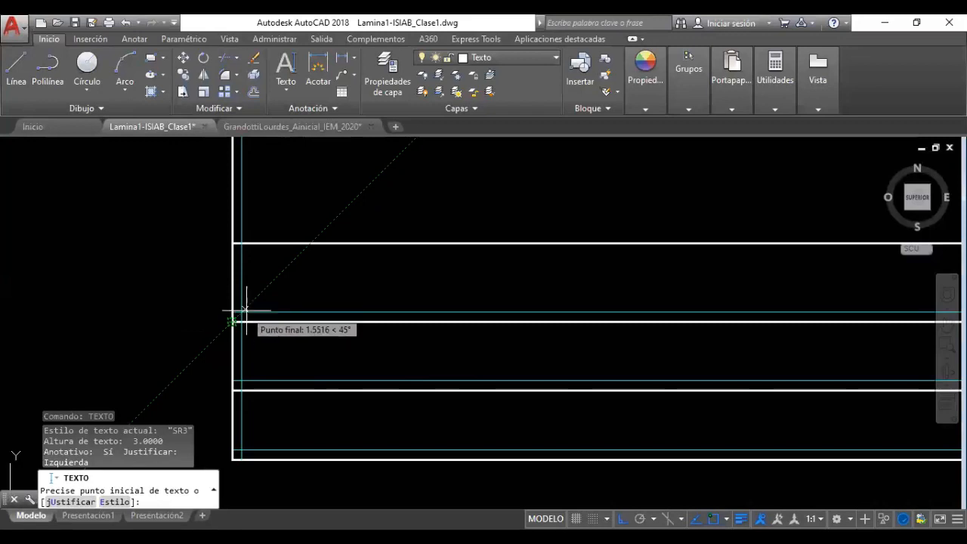
scroll(242, 311, "up", 2)
scroll(242, 310, "up", 1)
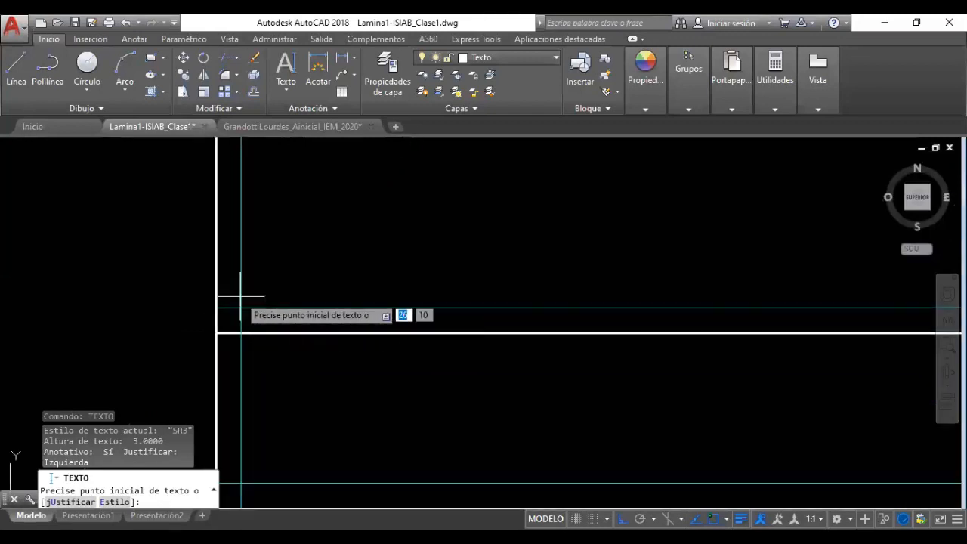
scroll(257, 296, "up", 1)
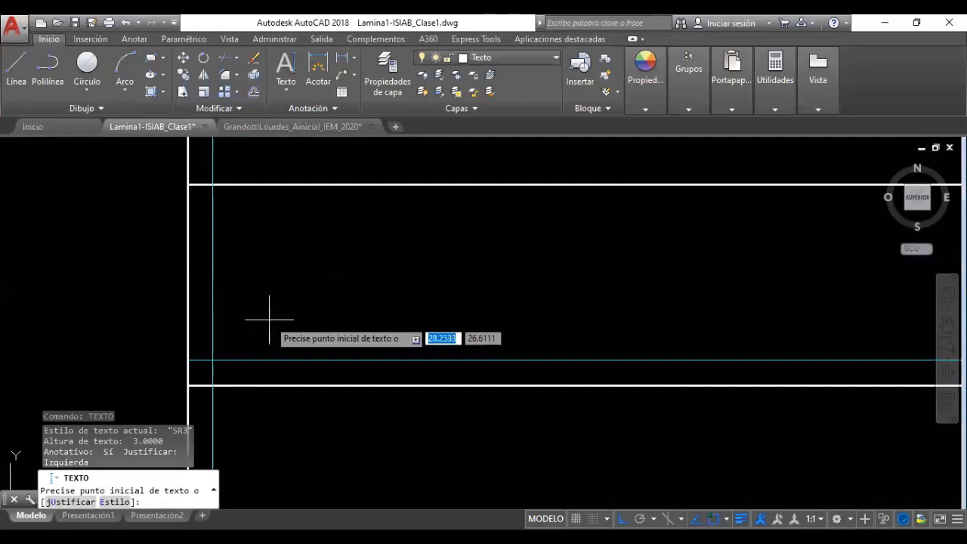
right_click(285, 284, "shift")
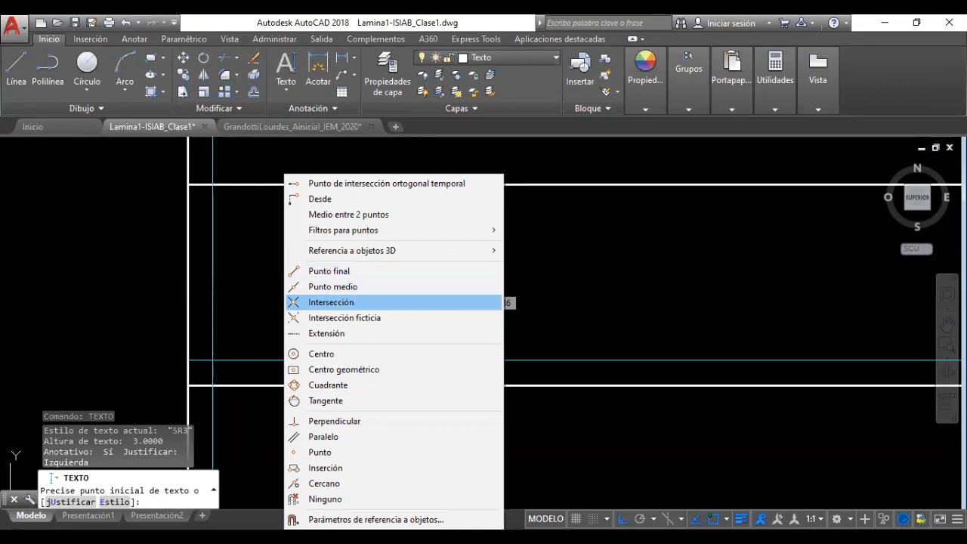
left_click(325, 303)
left_click(213, 360)
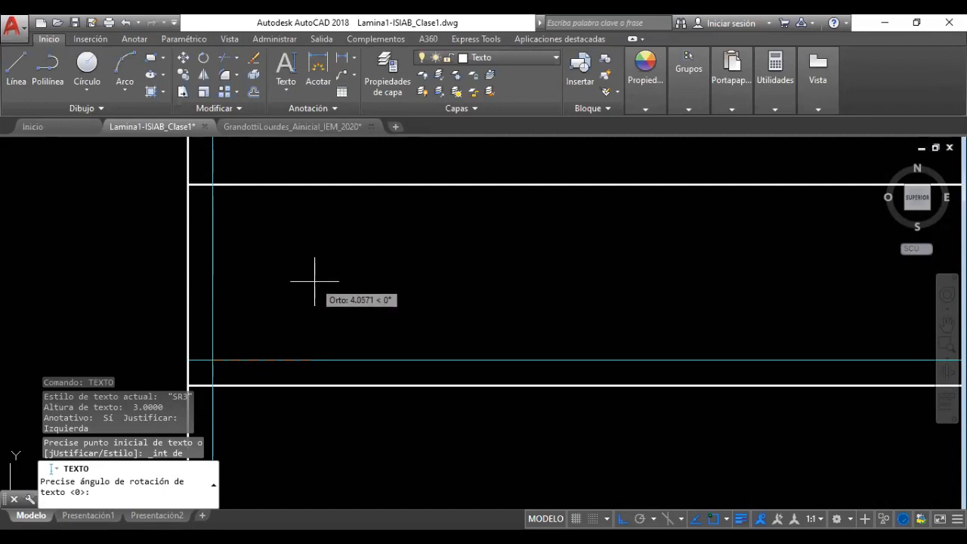
key("Return")
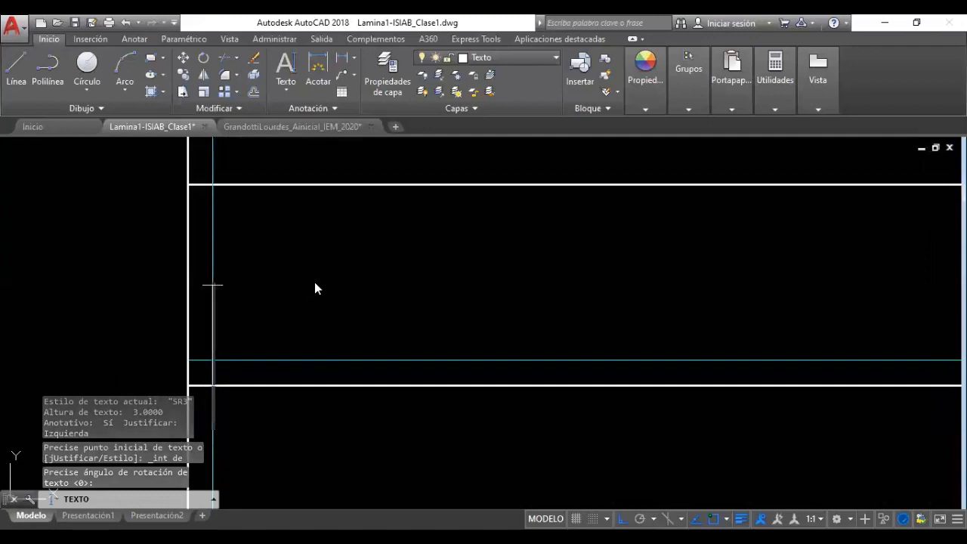
Enter the title 'Sist Representación - UTN FRRe', commit it, and select the text
type("Sist")
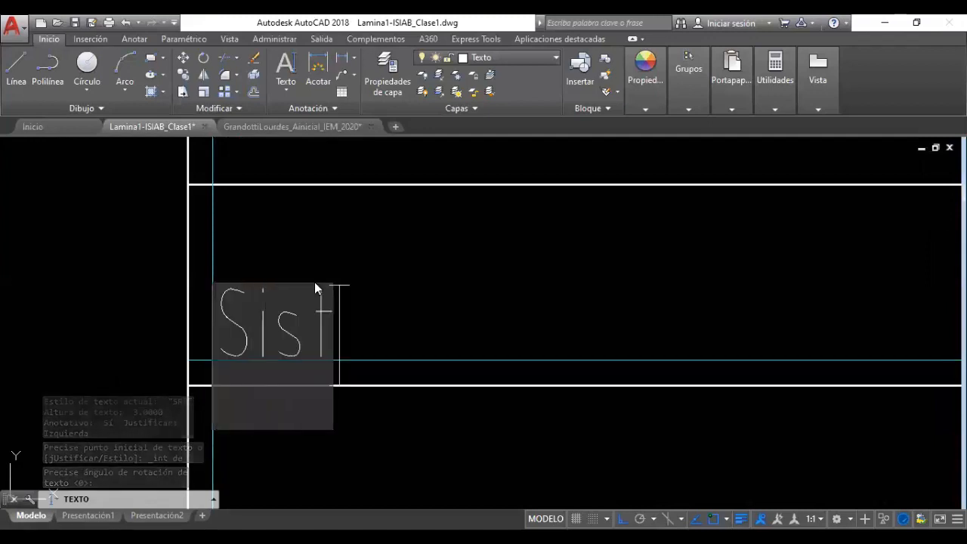
type(" Rep")
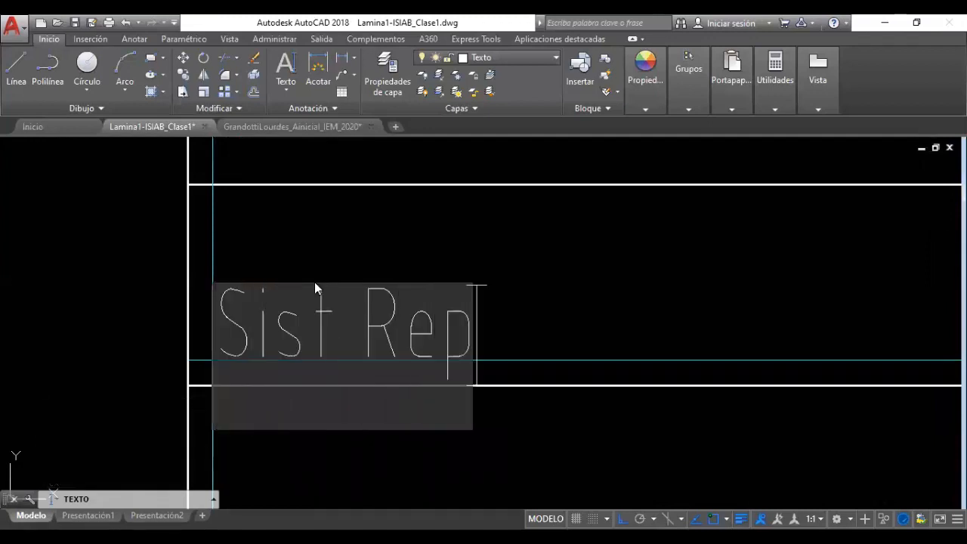
type("resentacio")
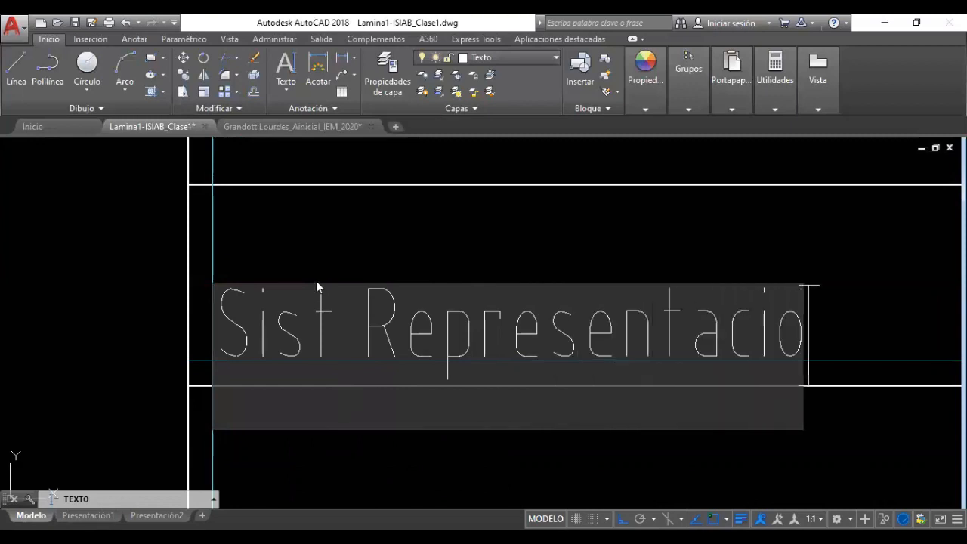
key("BackSpace")
type("ón ")
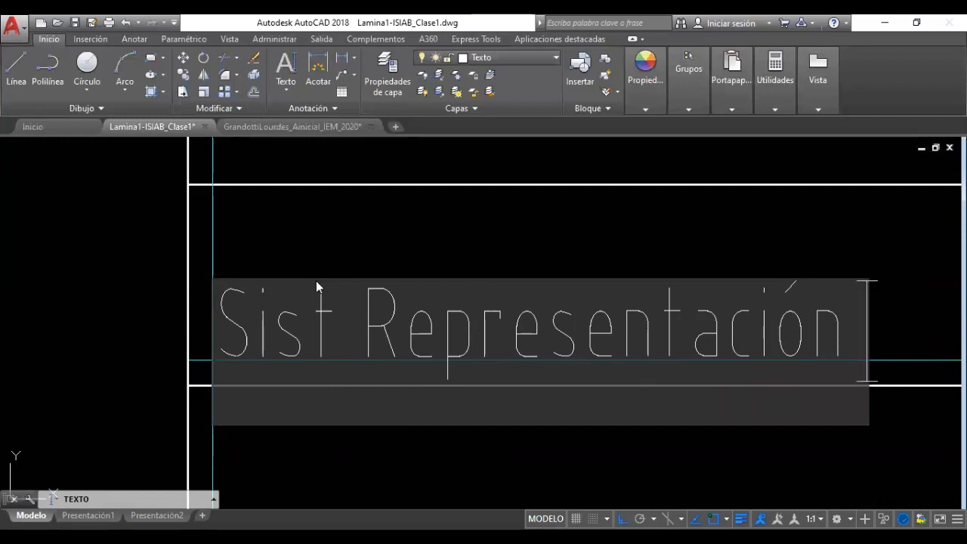
type("- UTN")
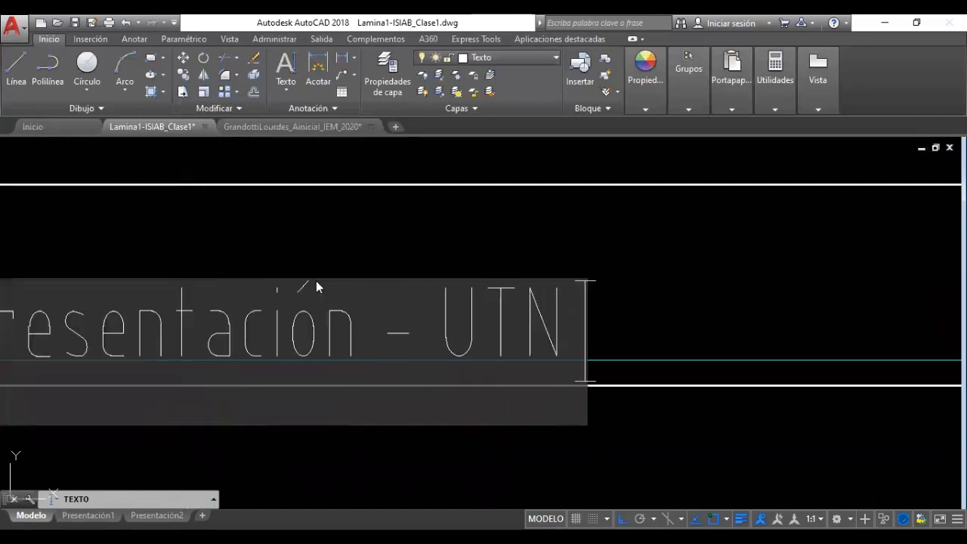
type(" Fr")
key("BackSpace")
type("R")
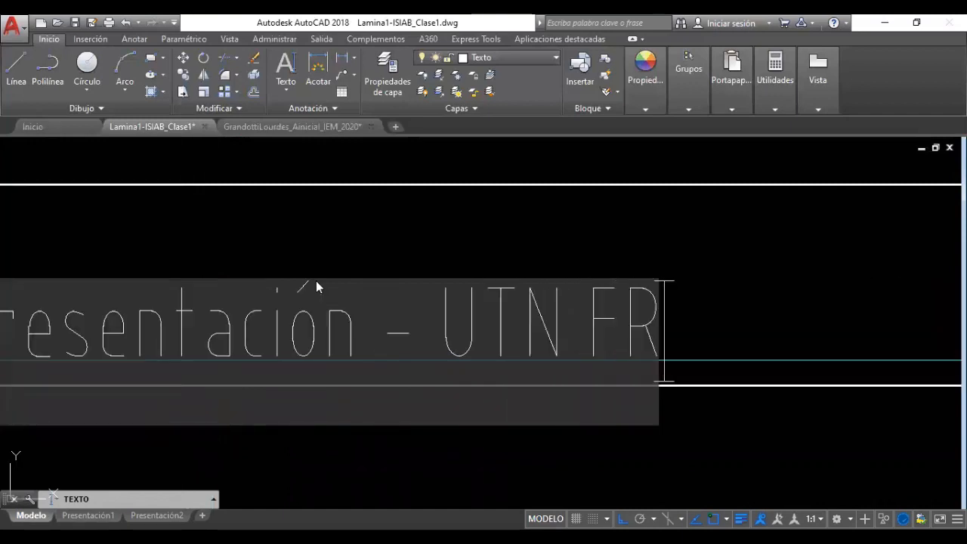
type("Re")
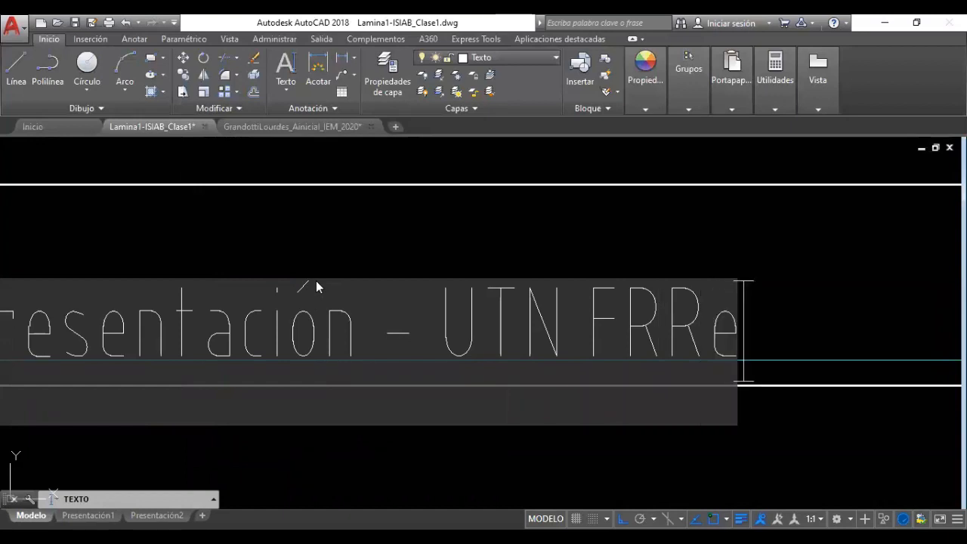
scroll(332, 278, "down", 5)
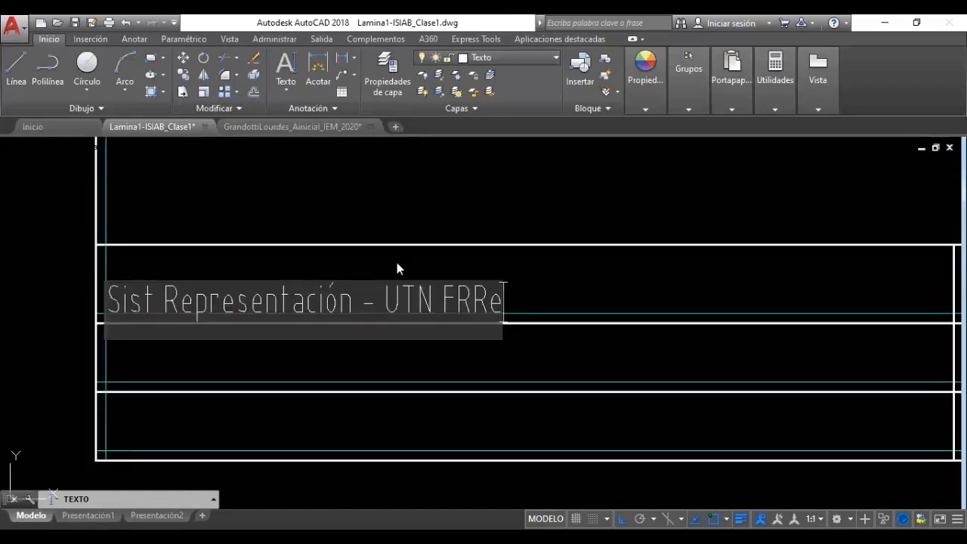
key("Return")
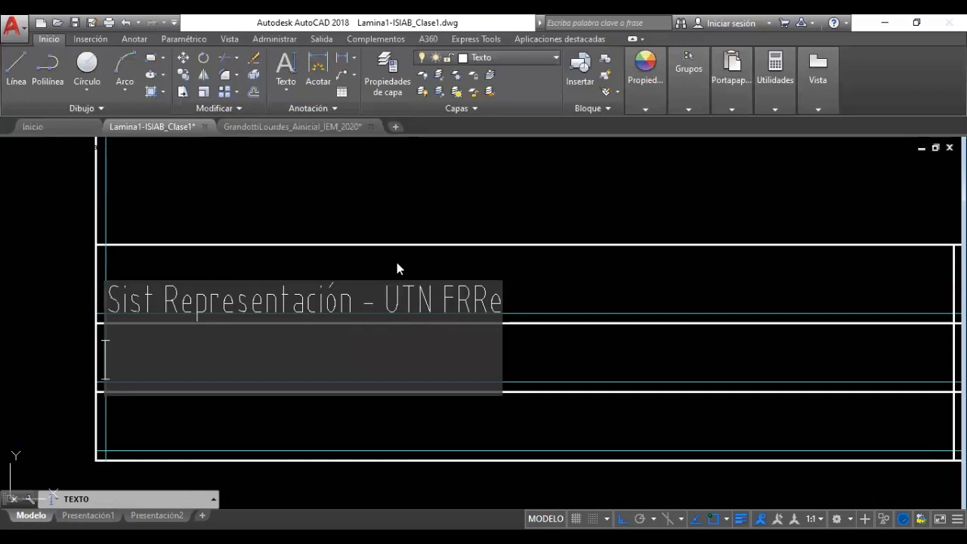
key("Return")
scroll(396, 262, "down", 4)
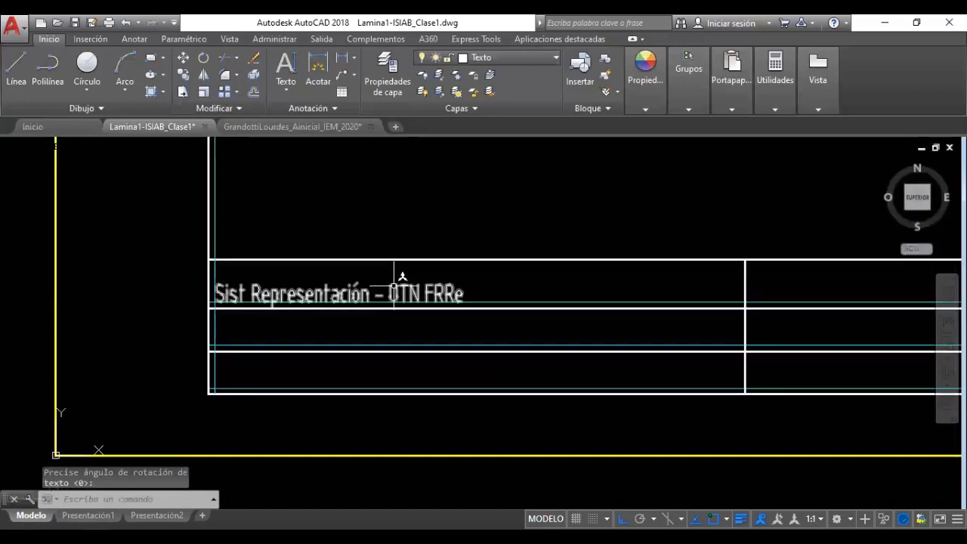
left_click(409, 293)
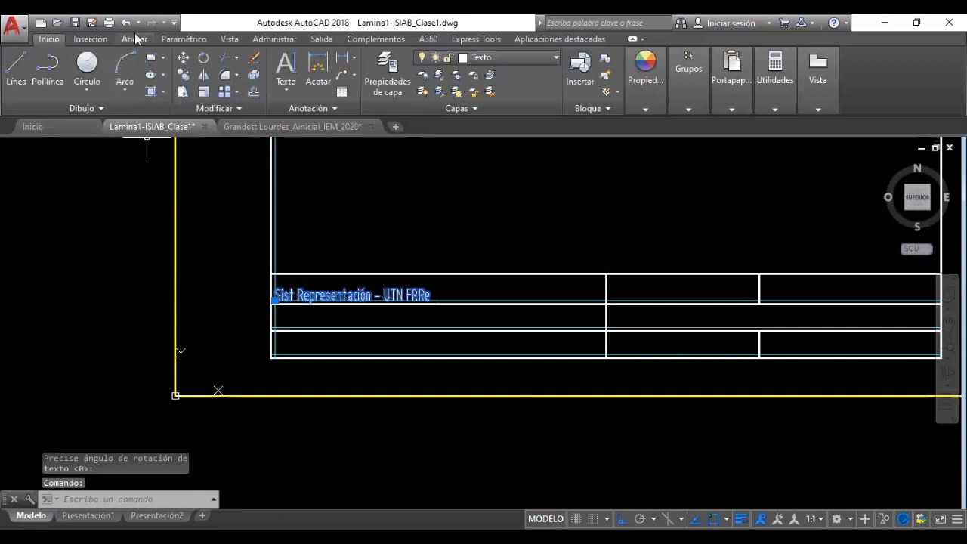
Apply the SR5 text style from the Anotar tab to the selected title text
left_click(135, 38)
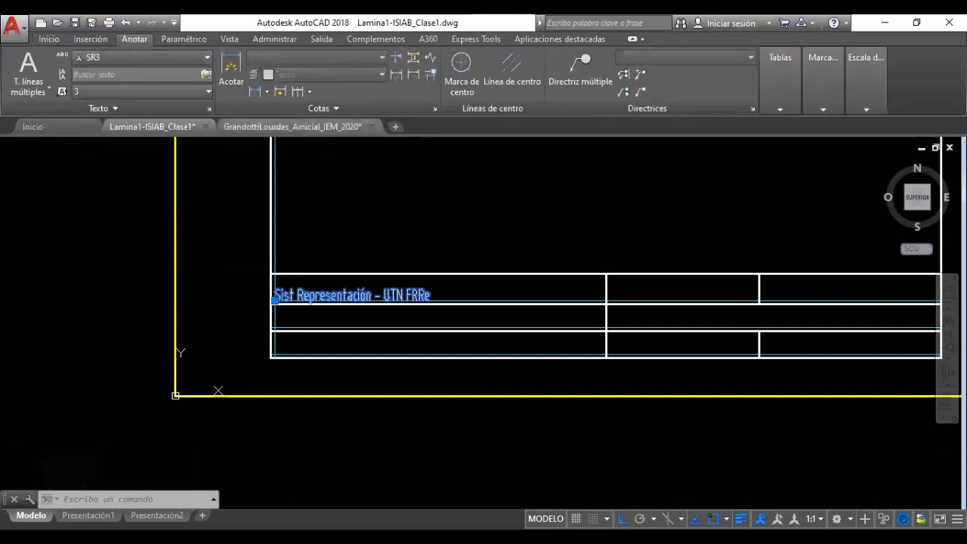
left_click(119, 56)
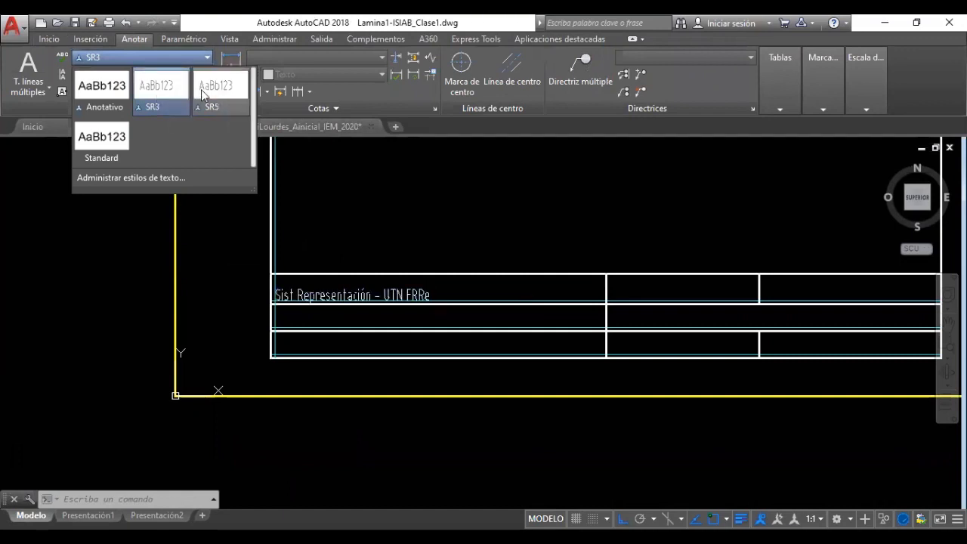
left_click(211, 86)
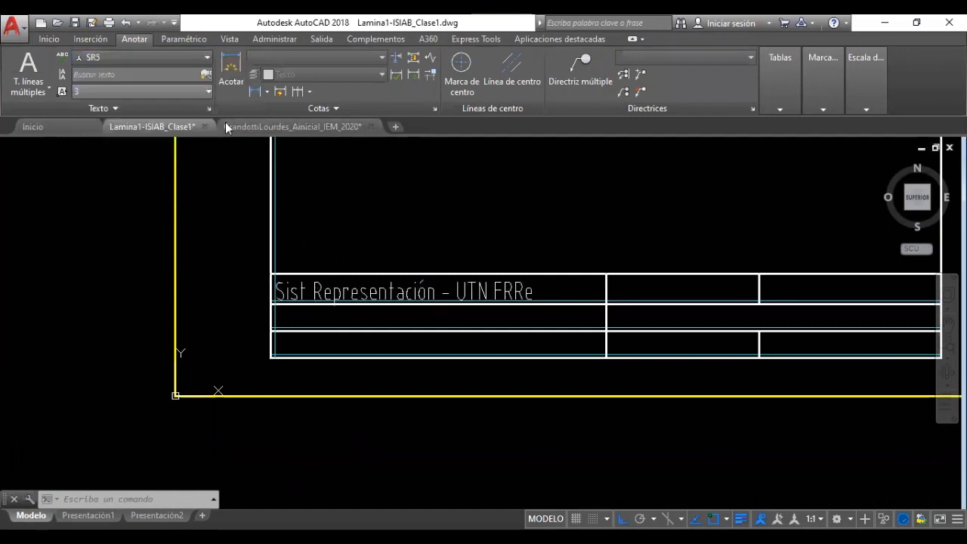
left_click(397, 291)
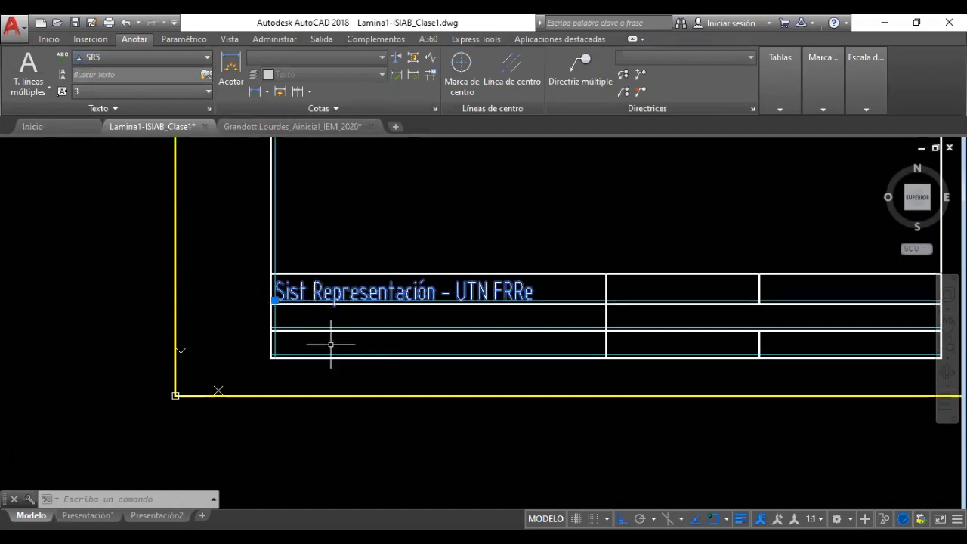
Insert 'de' so the title reads 'Sist de Representación - UTN FRRe'
double_click(318, 289)
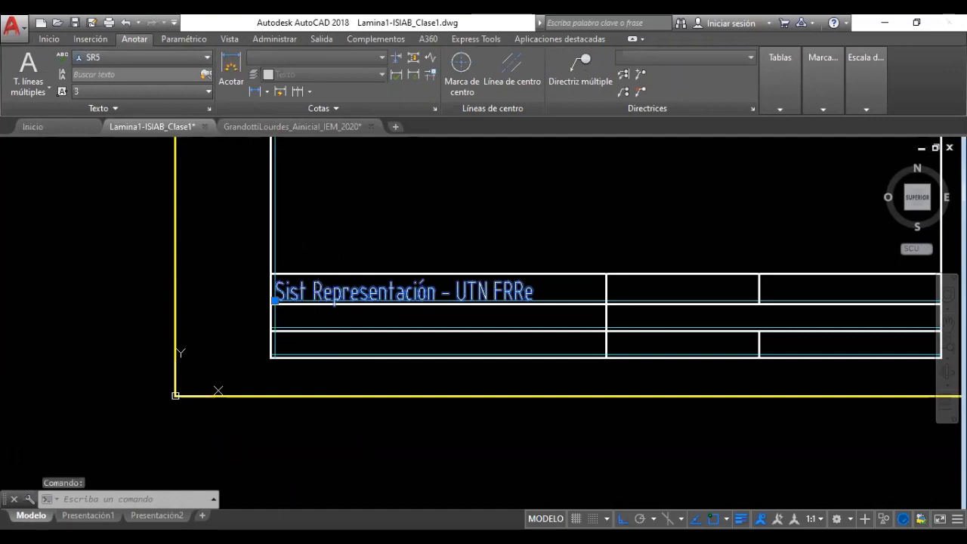
left_click(312, 291)
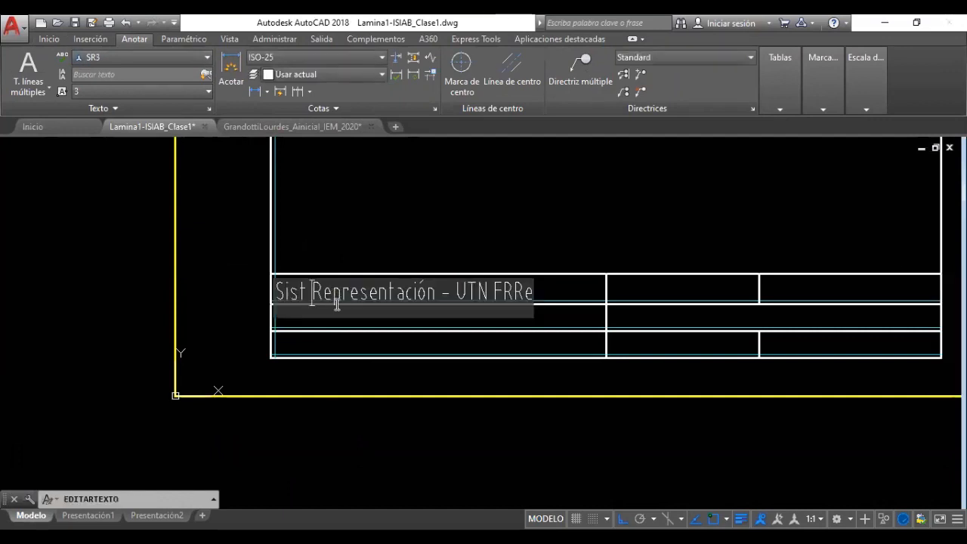
type("de")
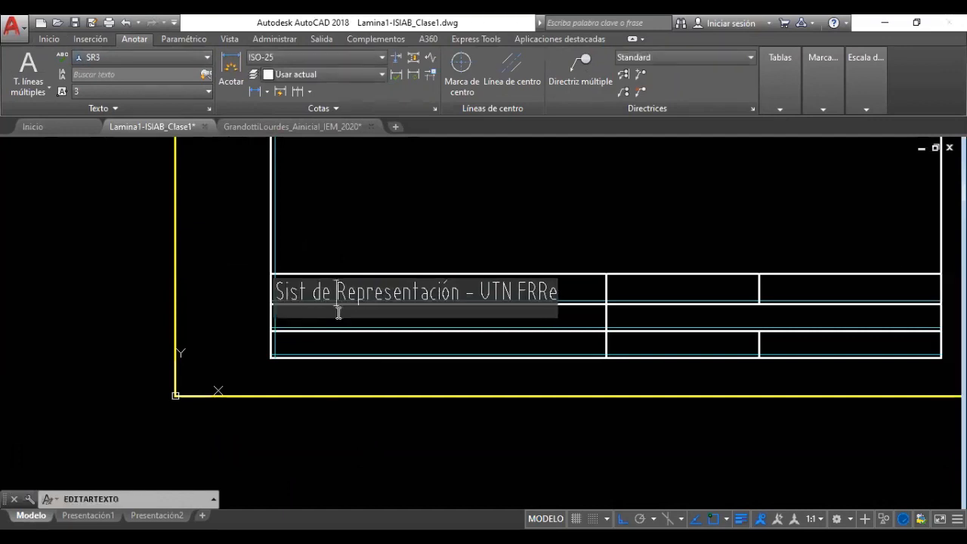
left_click(220, 274)
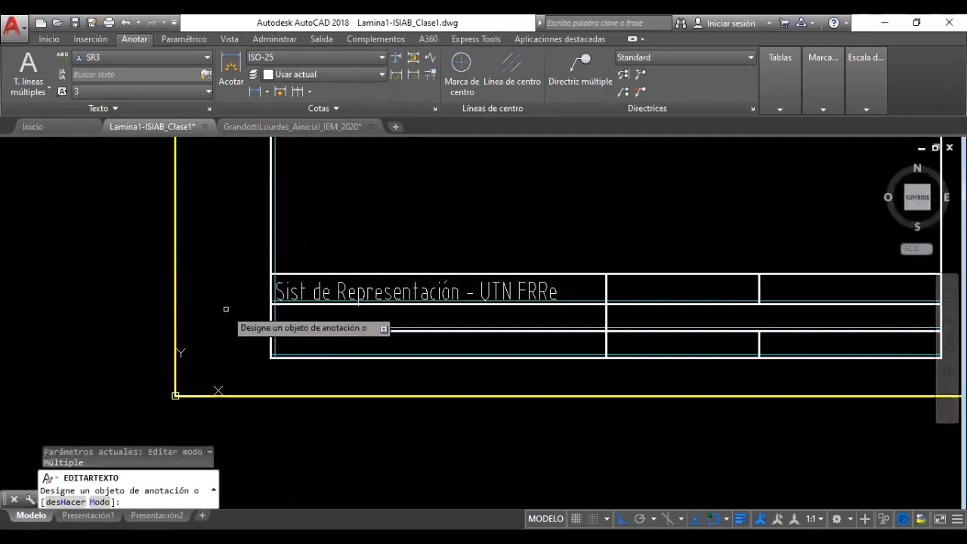
key("Escape")
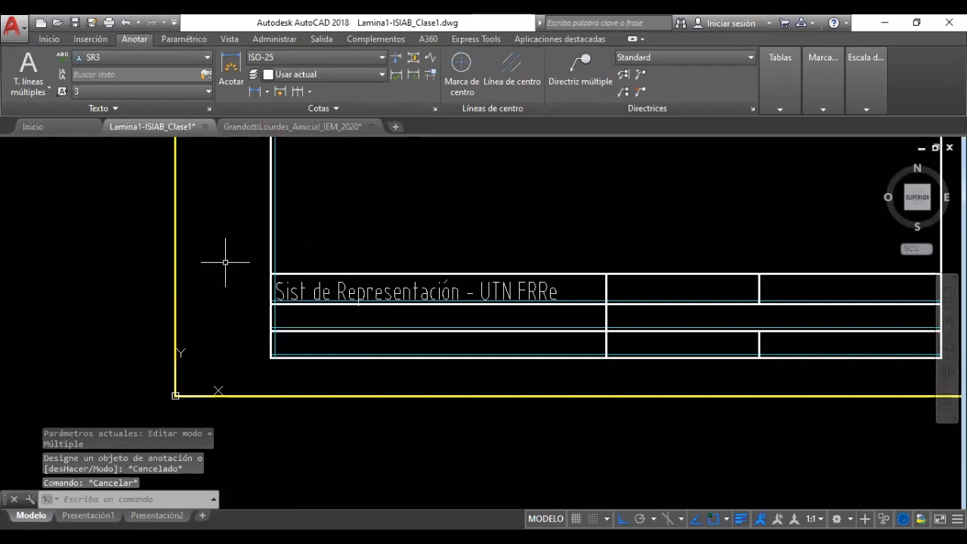
Clear the selection and set SR5 as the current text style
scroll(492, 280, "up", 3)
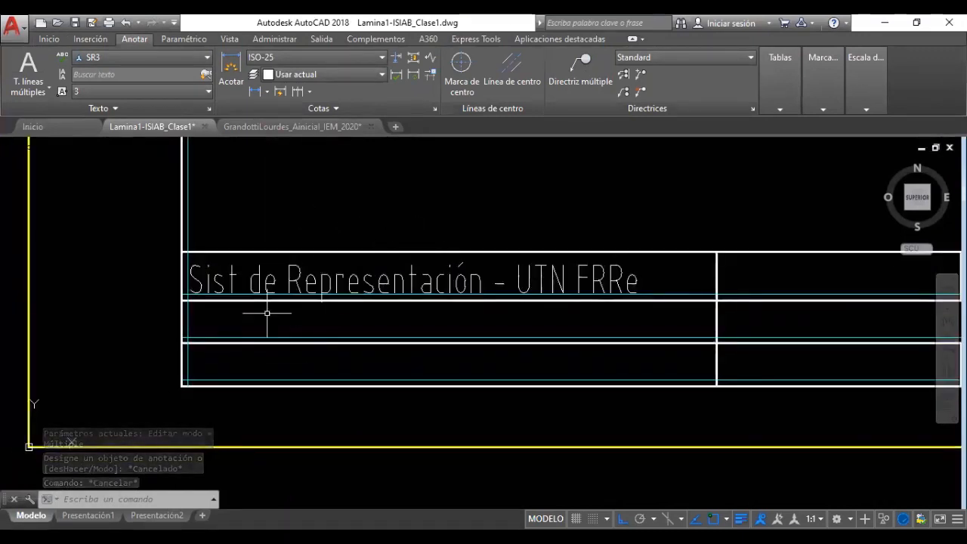
left_click(397, 279)
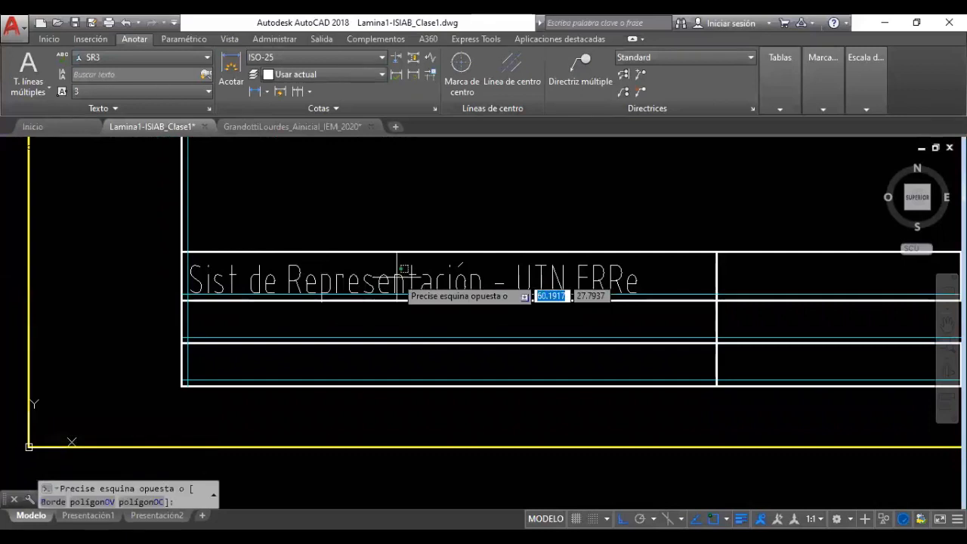
left_click(288, 300)
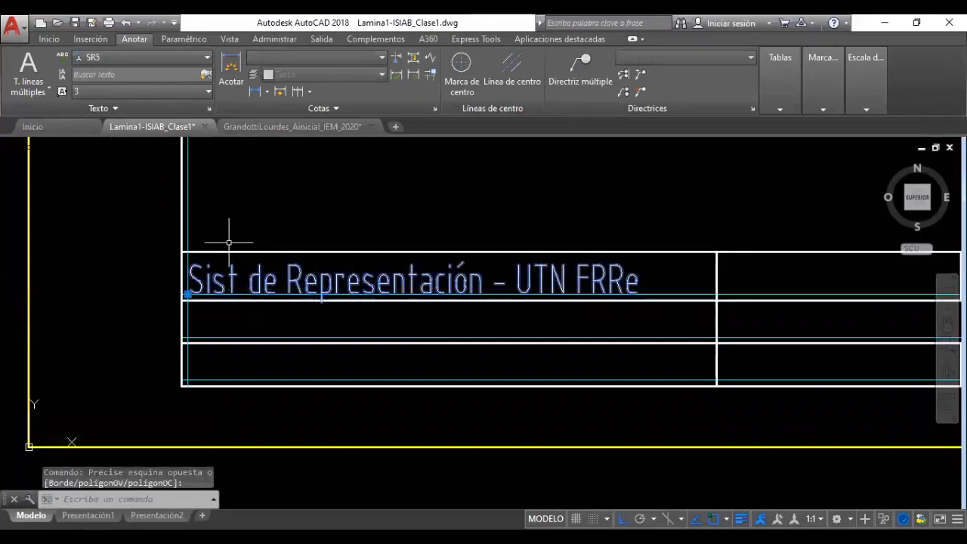
key("Escape")
key("Escape")
key("Escape")
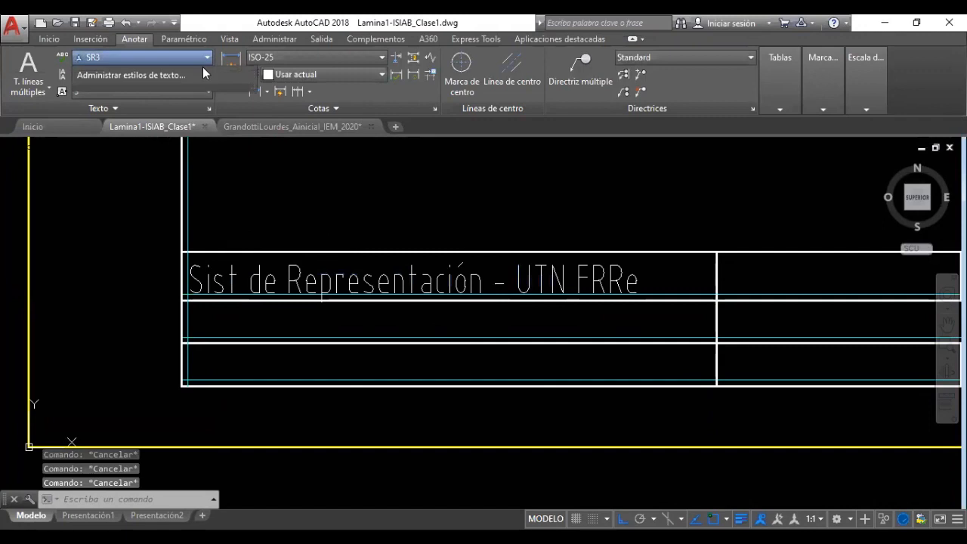
left_click(205, 57)
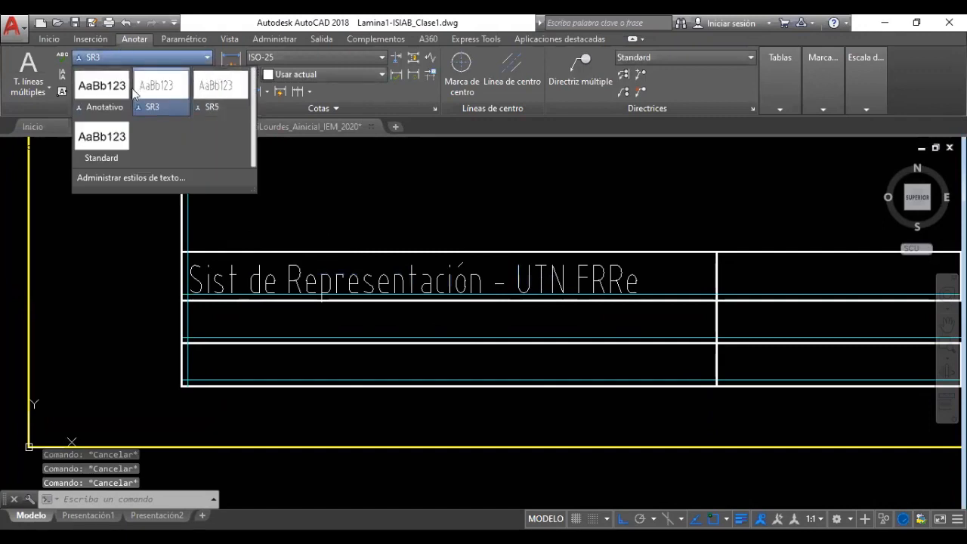
left_click(216, 94)
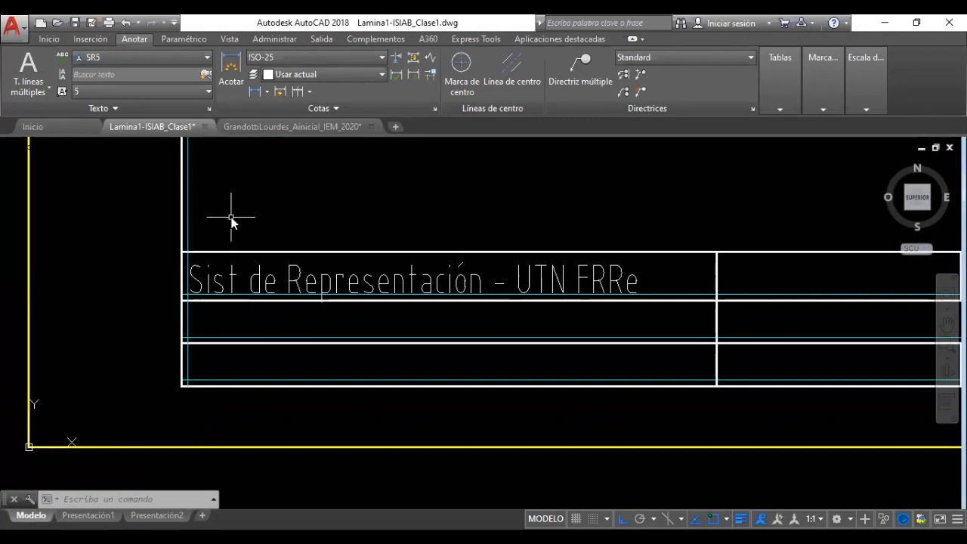
Start single-line TEXTO at the middle row's left-corner intersection with rotation 0
type("TEXTO")
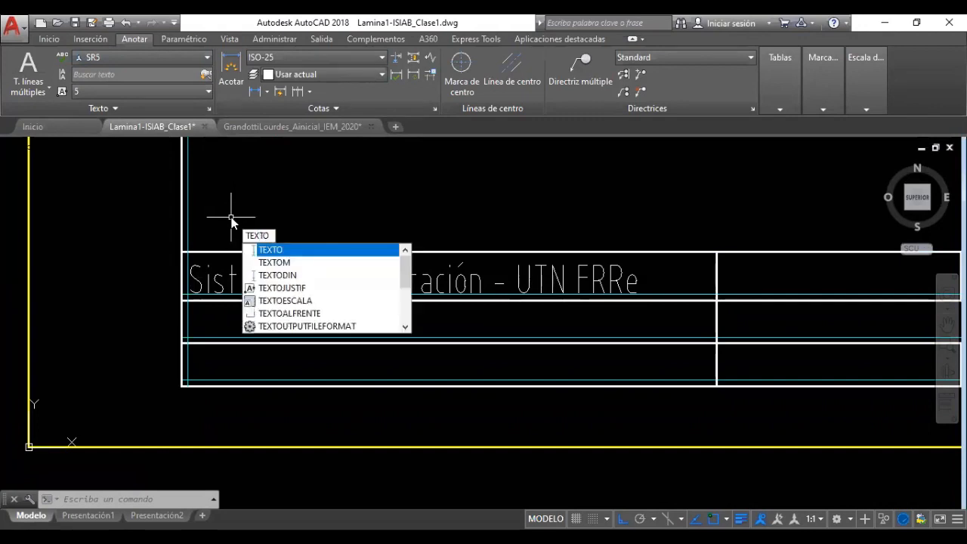
key("Return")
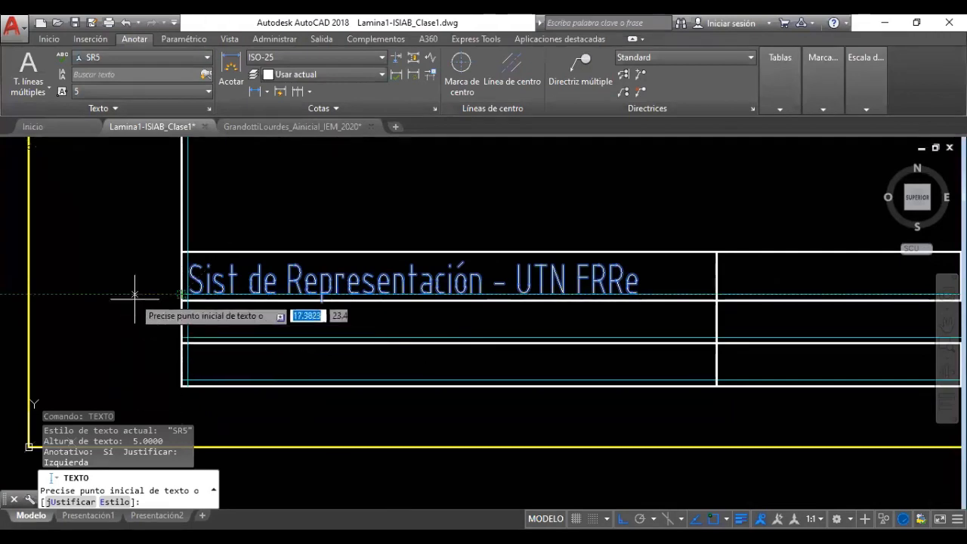
right_click(231, 325, "shift")
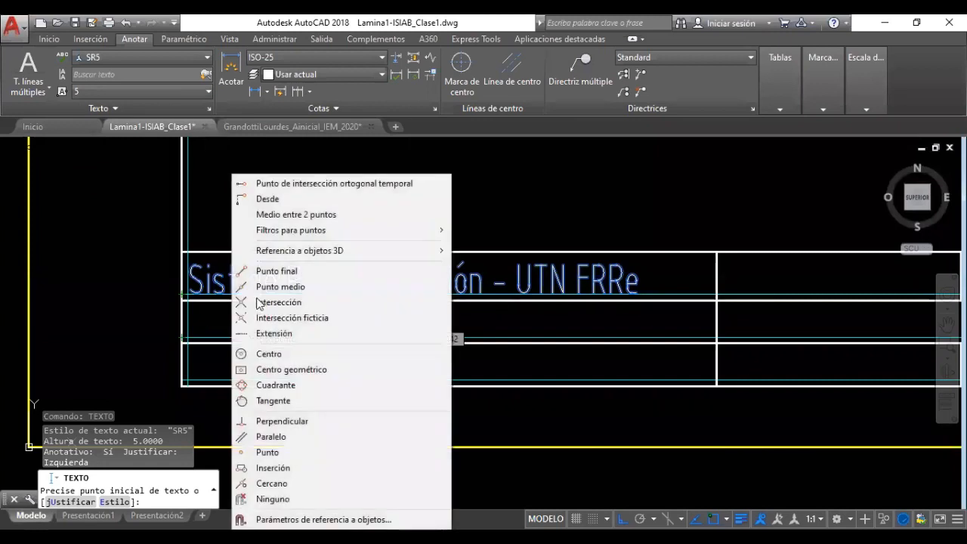
left_click(279, 302)
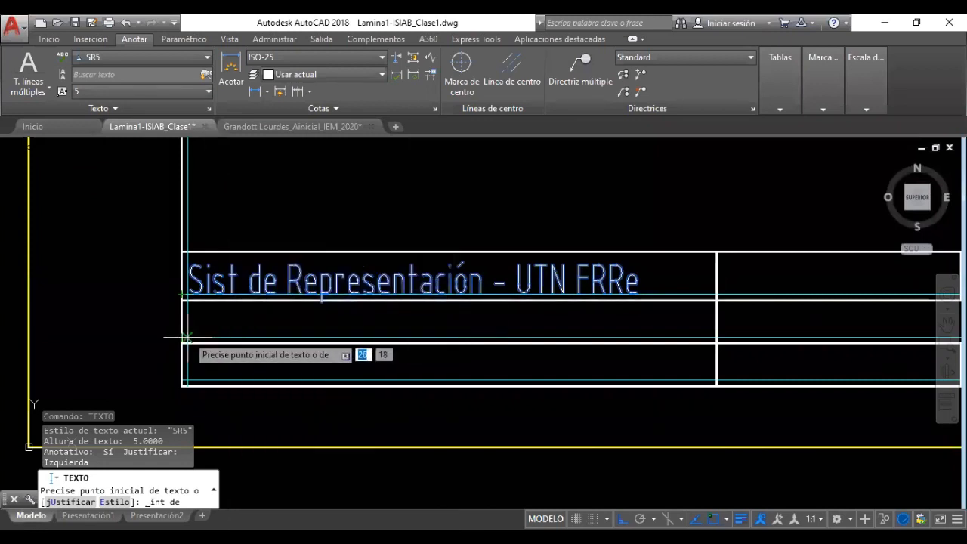
left_click(182, 340)
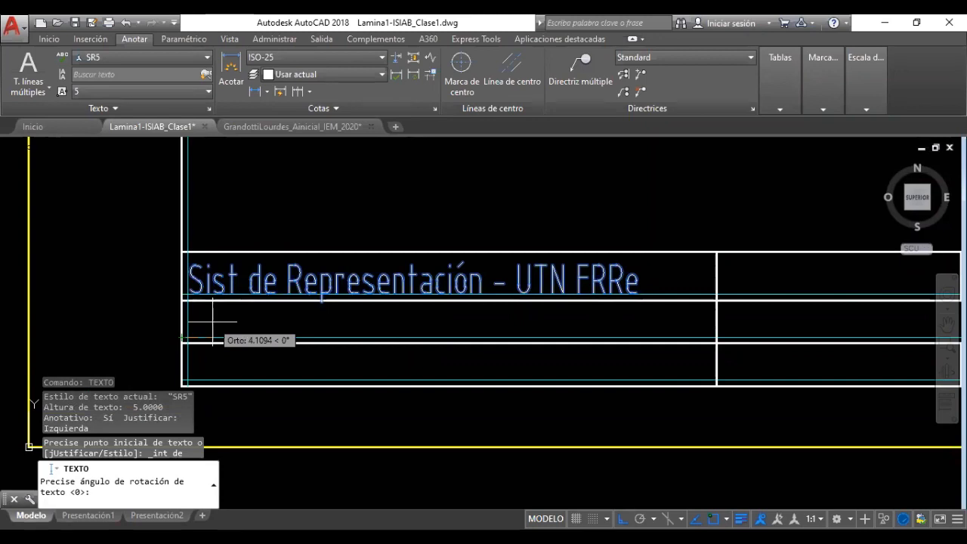
key("Return")
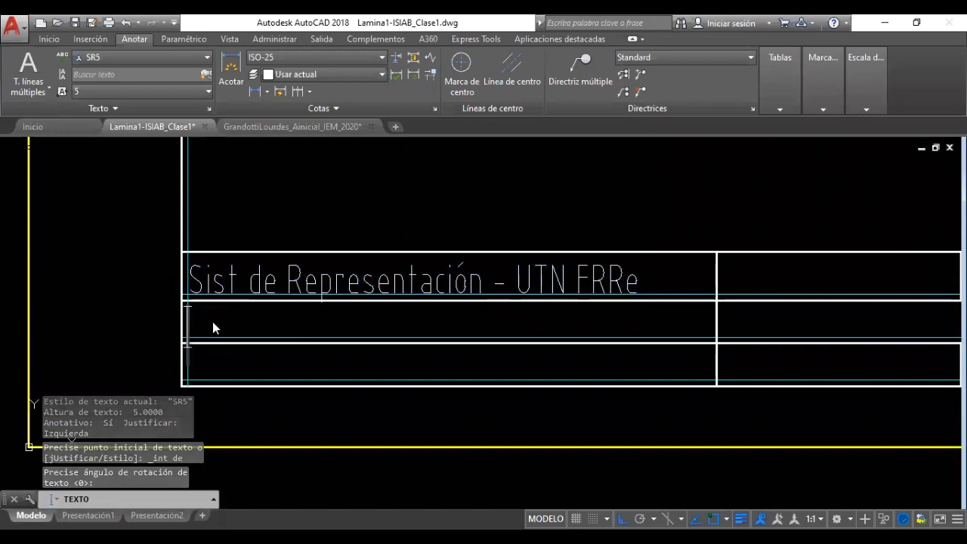
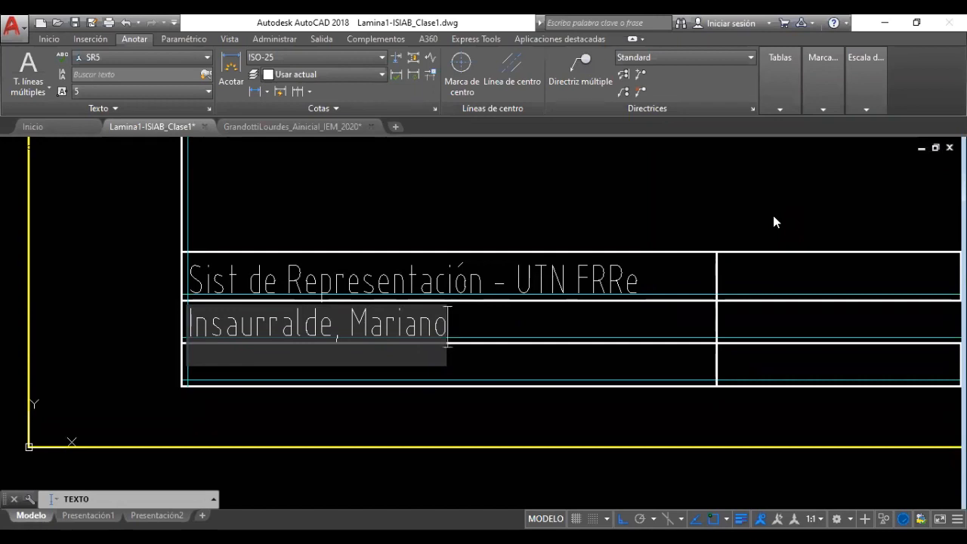
Enter the student's name with the surname retyped in capitals, and commit the line
left_click_drag(331, 327, 196, 325)
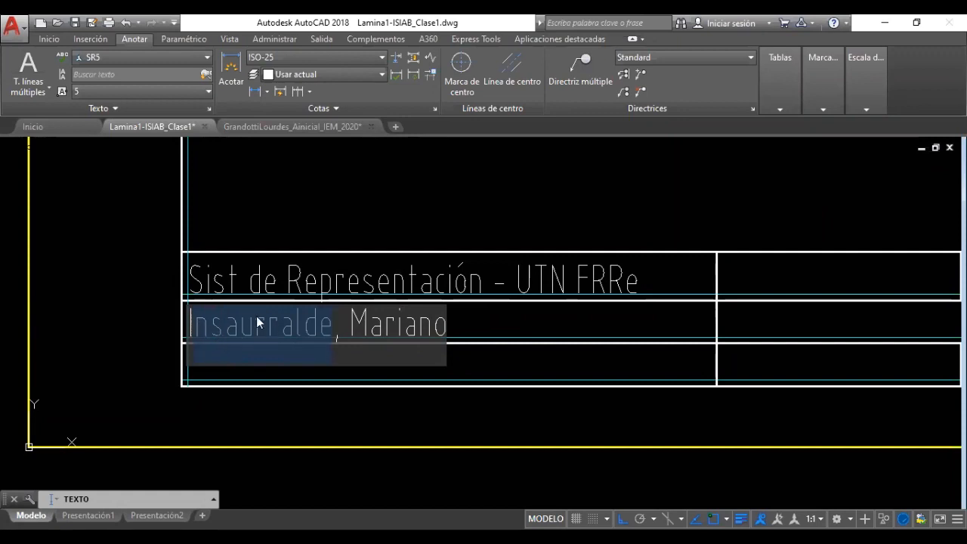
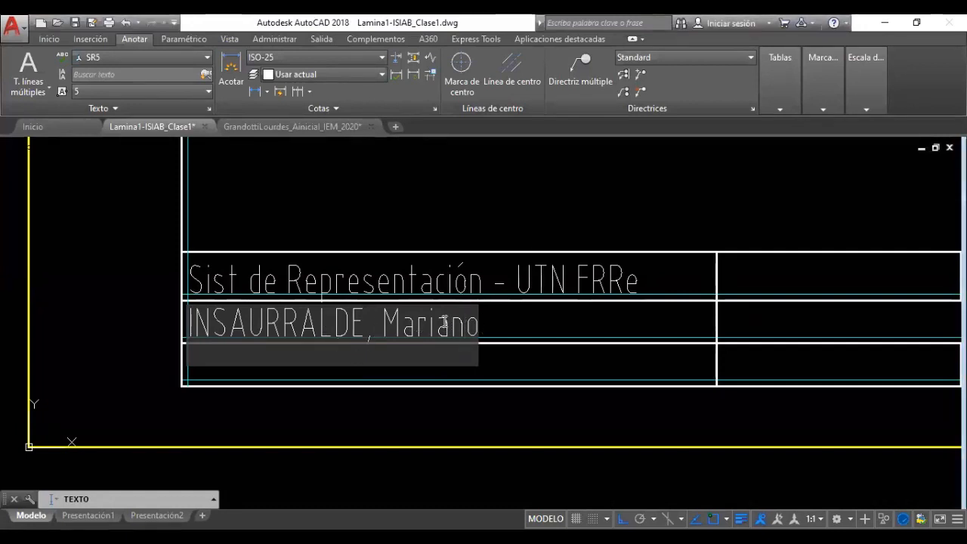
left_click(478, 327)
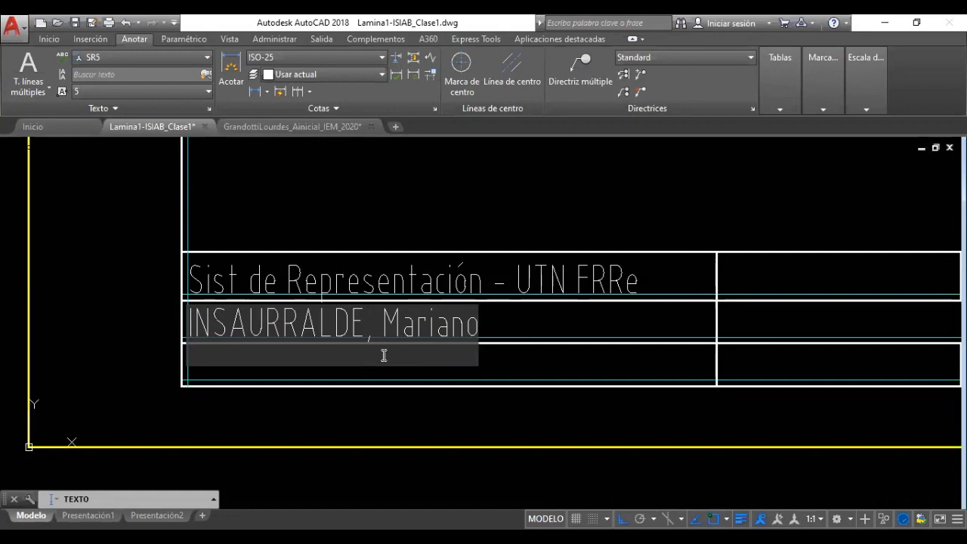
key("Return")
key("Return")
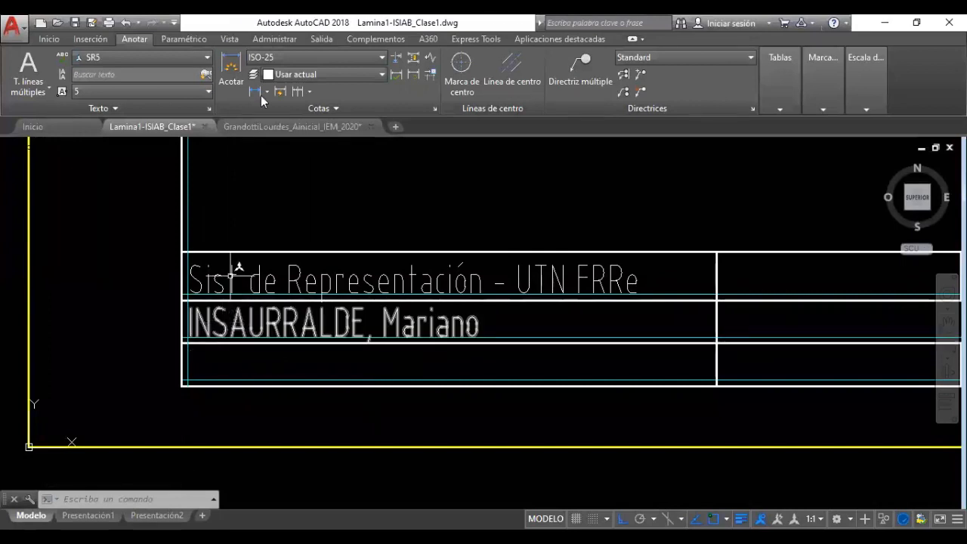
left_click(57, 38)
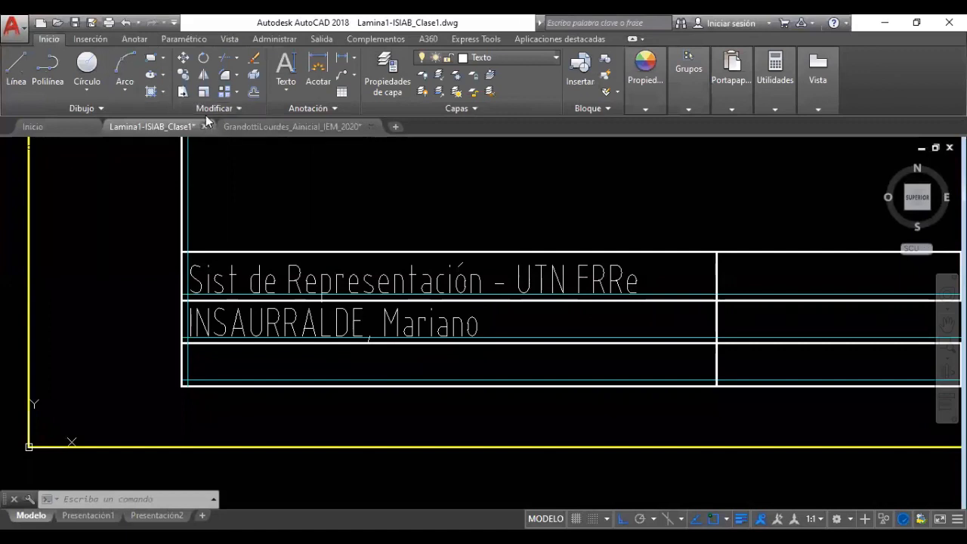
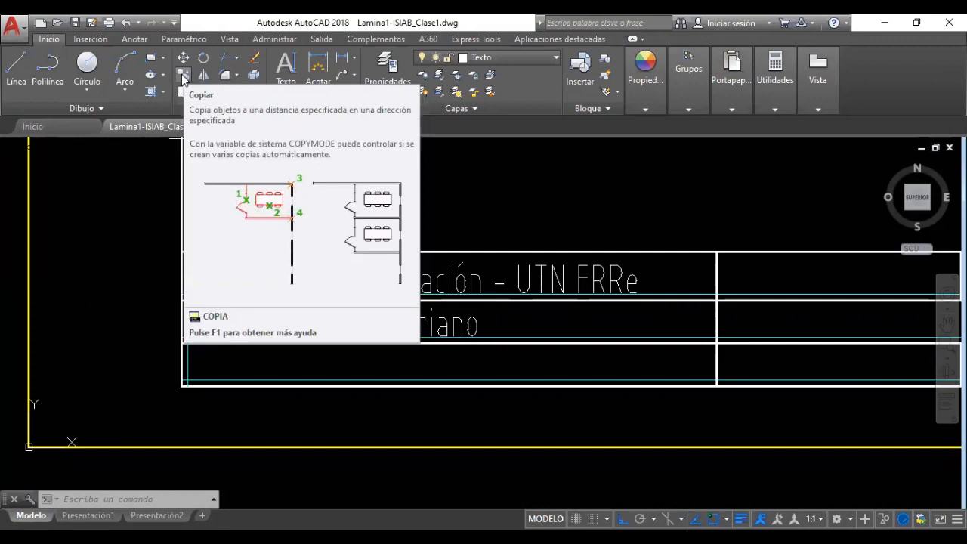
Copy the student's name text from its row corner into the title block's third row
left_click(183, 76)
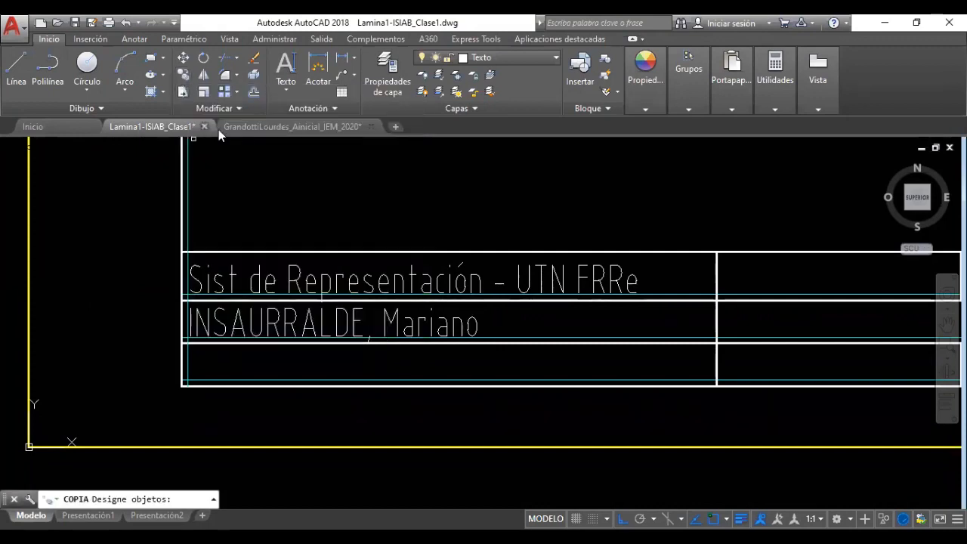
left_click(286, 321)
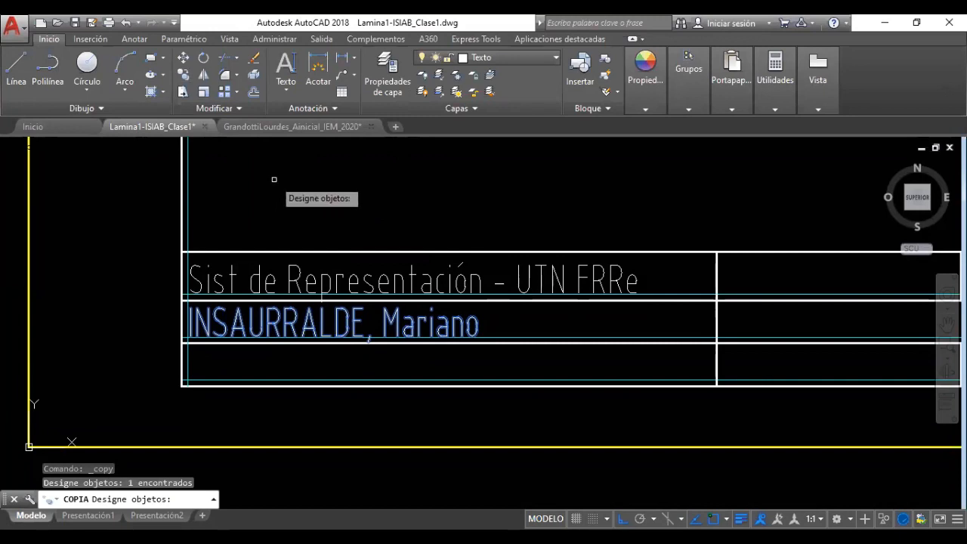
key("Escape")
key("Escape")
left_click(184, 75)
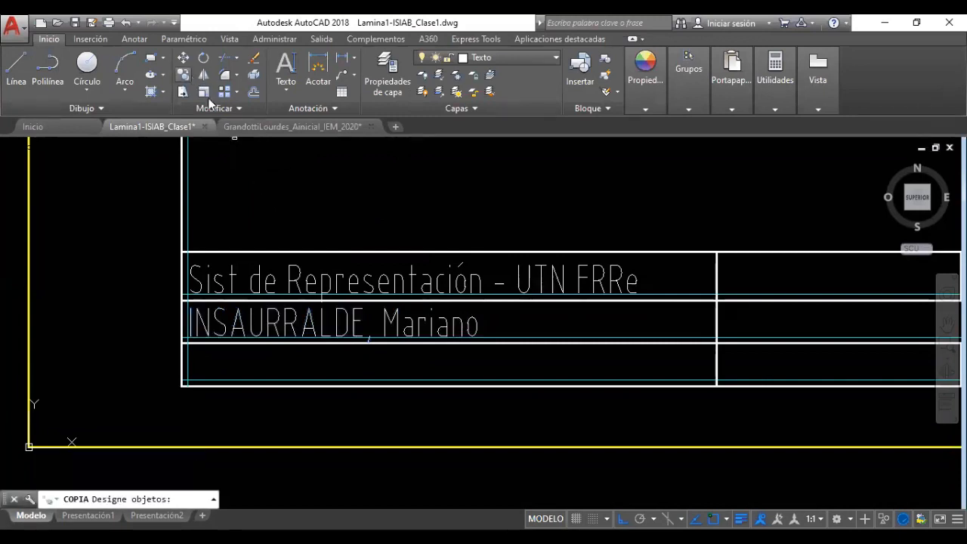
left_click(259, 322)
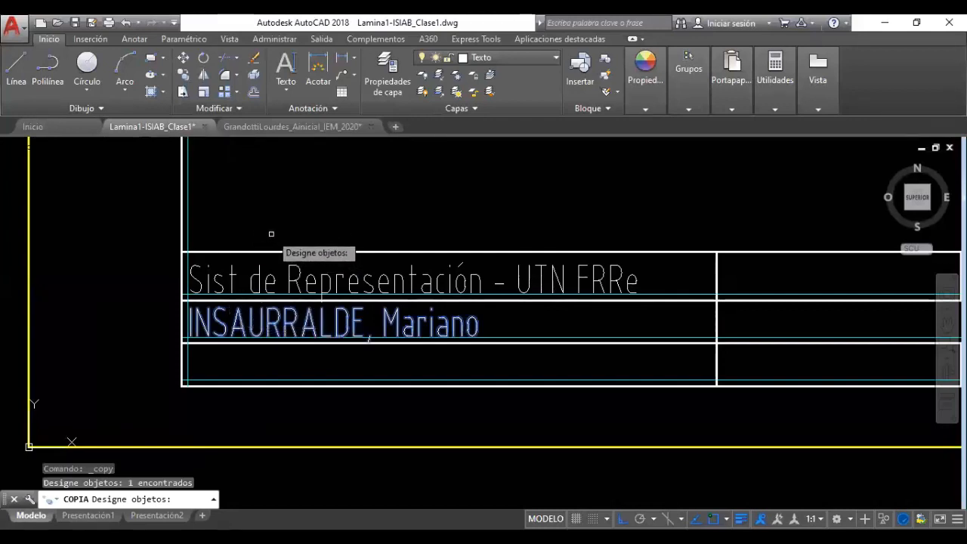
key("Return")
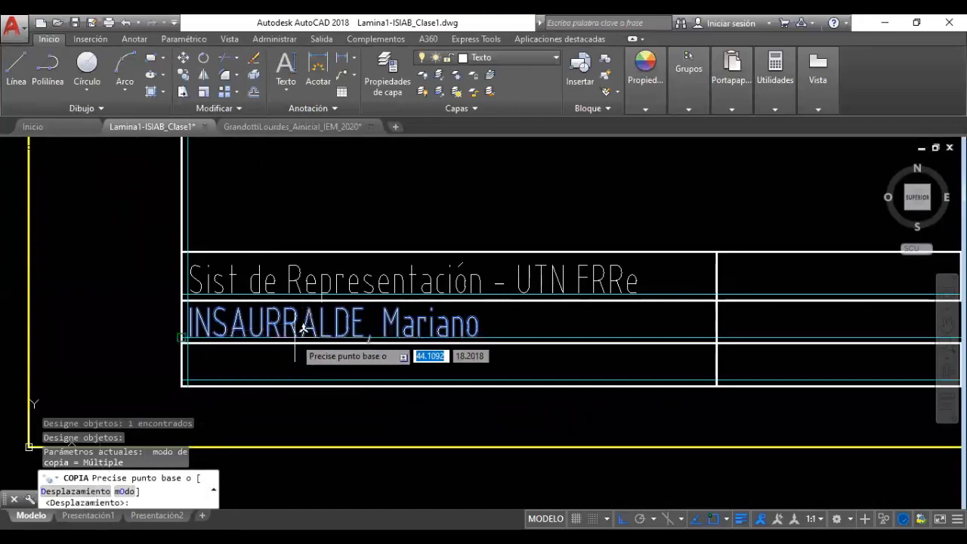
scroll(207, 348, "up", 2)
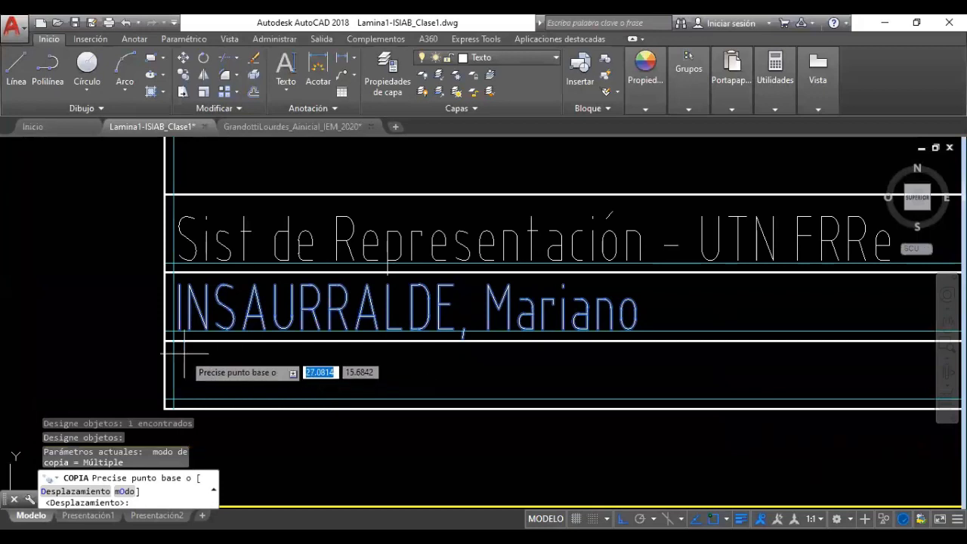
middle_click_drag(236, 279, 235, 243)
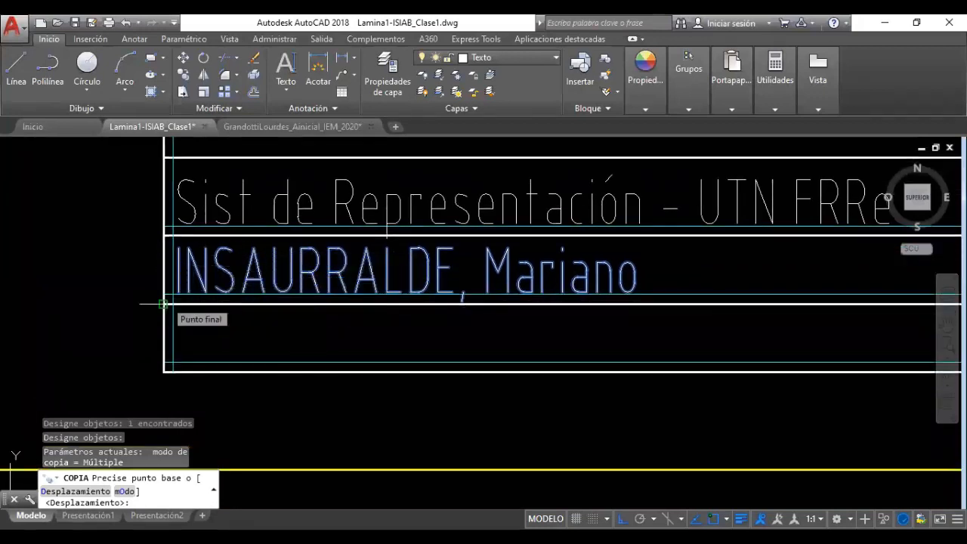
left_click(163, 304)
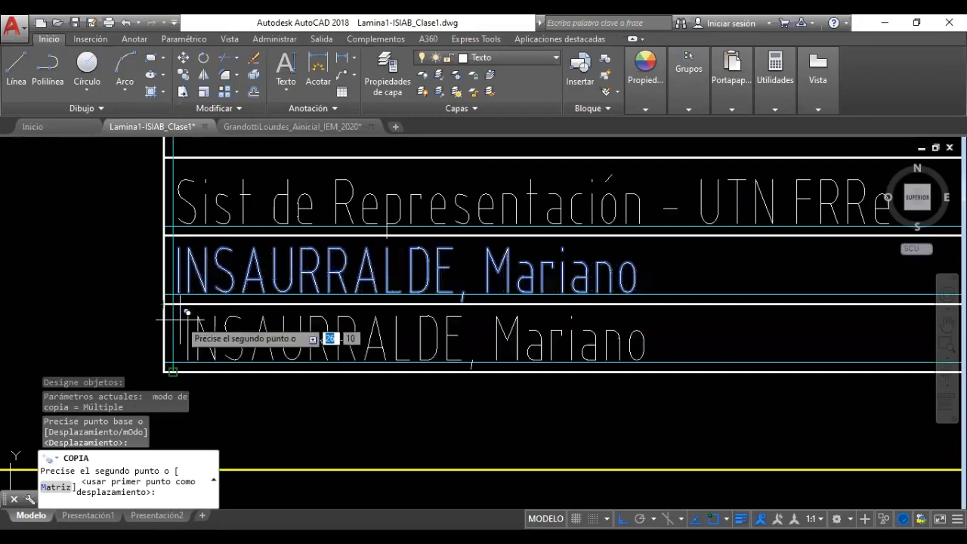
key("F8")
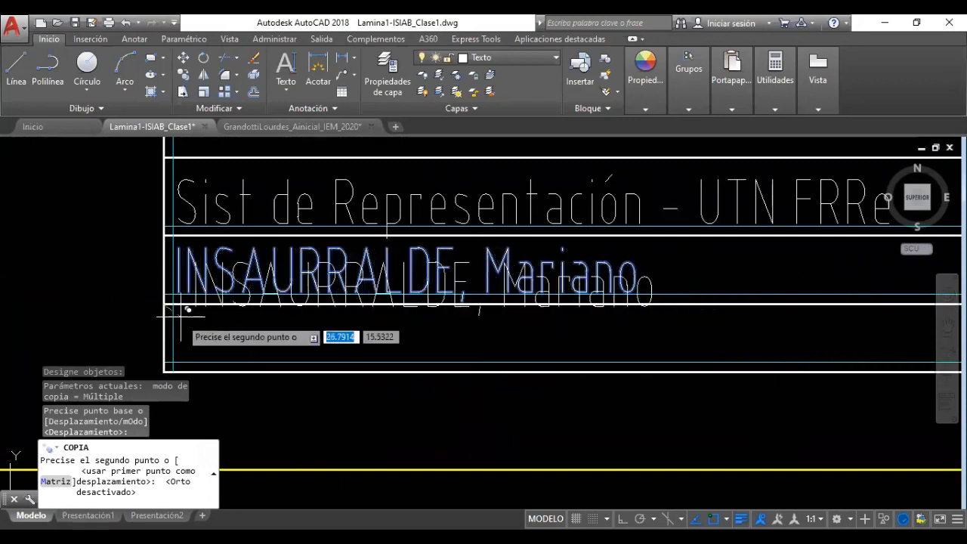
middle_click_drag(241, 336, 321, 303)
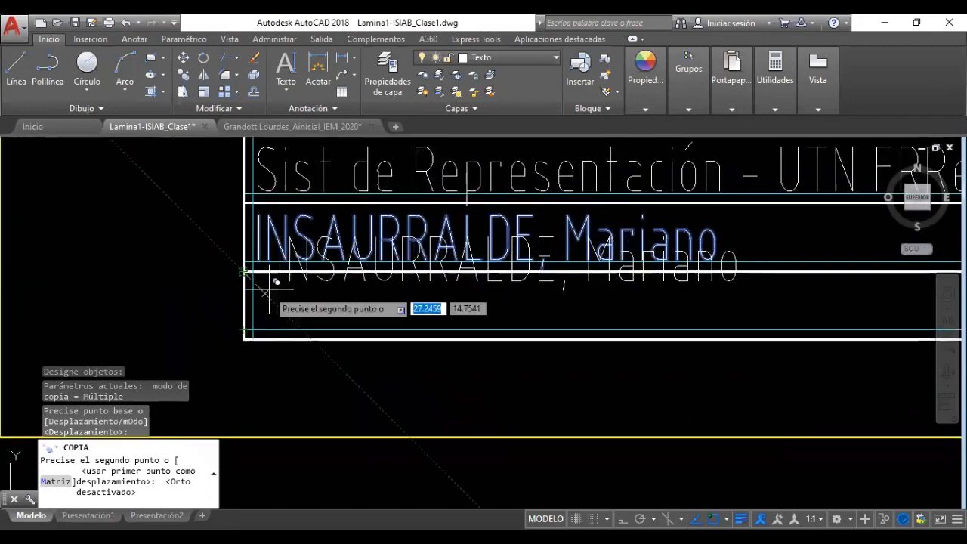
left_click(243, 338)
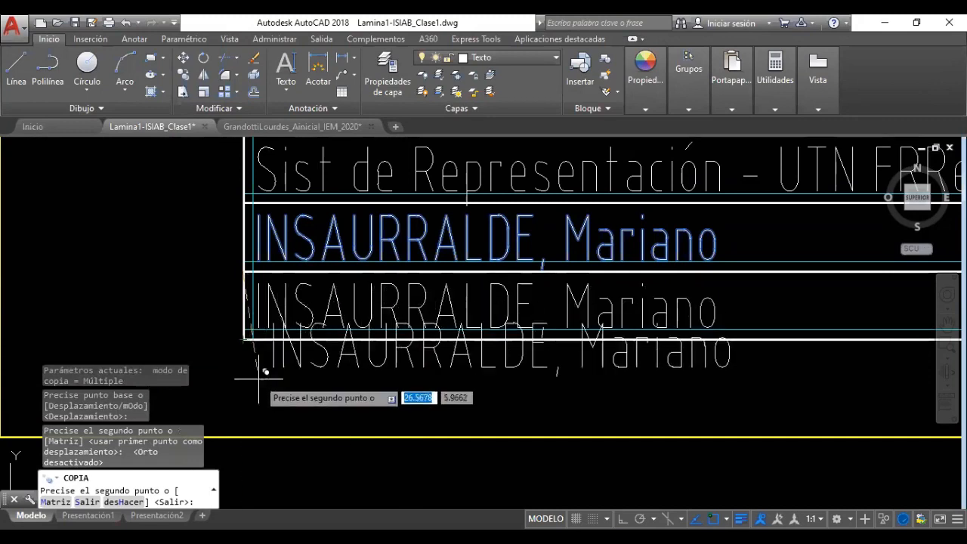
Drop seven stray extra copies of the name around the drawing before ending COPIA
scroll(276, 397, "down", 2)
scroll(280, 398, "down", 2)
middle_click_drag(313, 396, 438, 360)
left_click(76, 188)
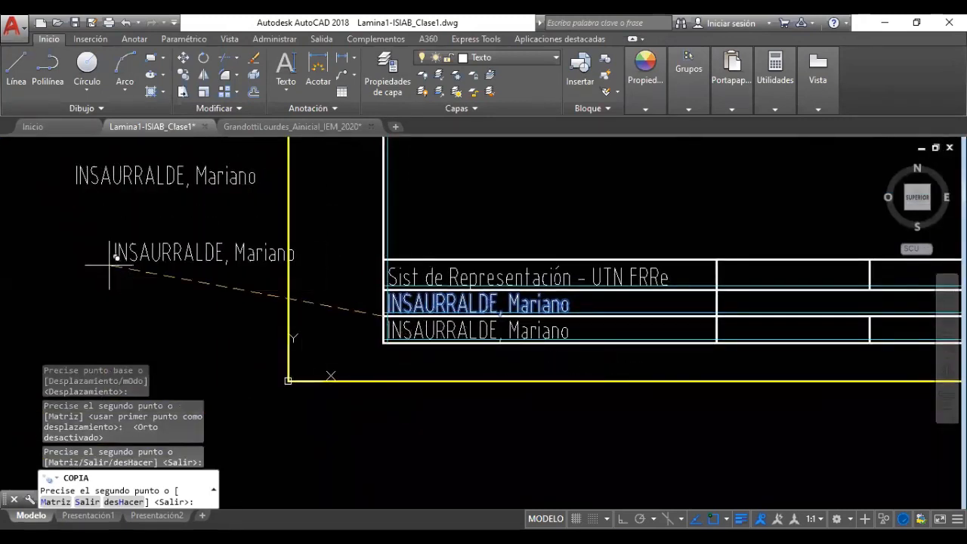
left_click(114, 265)
left_click(66, 280)
left_click(311, 420)
left_click(434, 441)
left_click(561, 436)
left_click(616, 403)
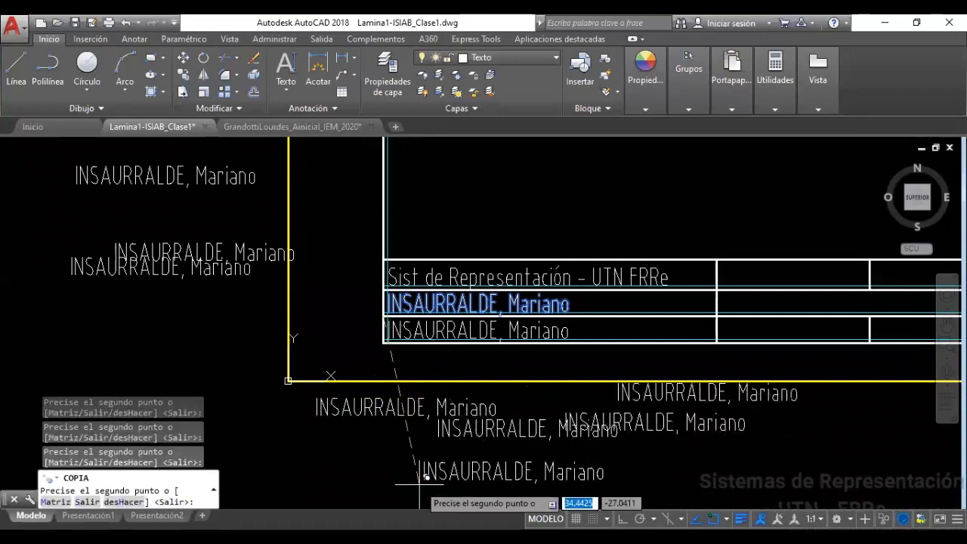
key("Escape")
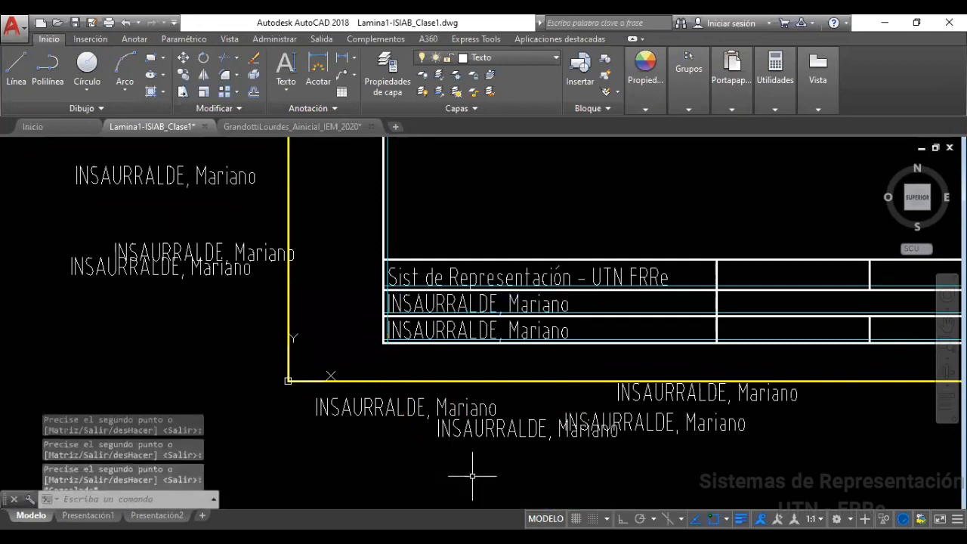
Erase the stray name copies below the frame and on the left with crossing windows
left_click(651, 463)
left_click(336, 404)
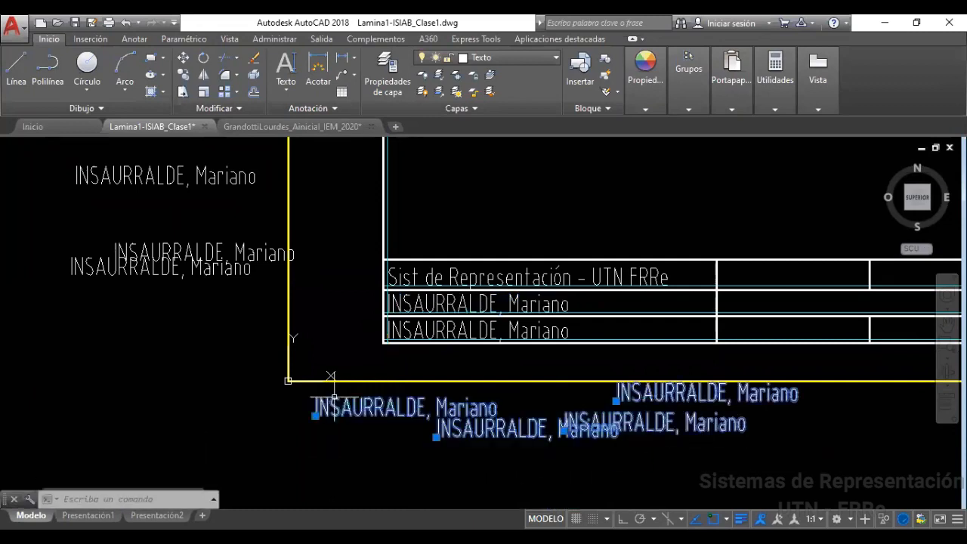
key("Delete")
left_click(204, 324)
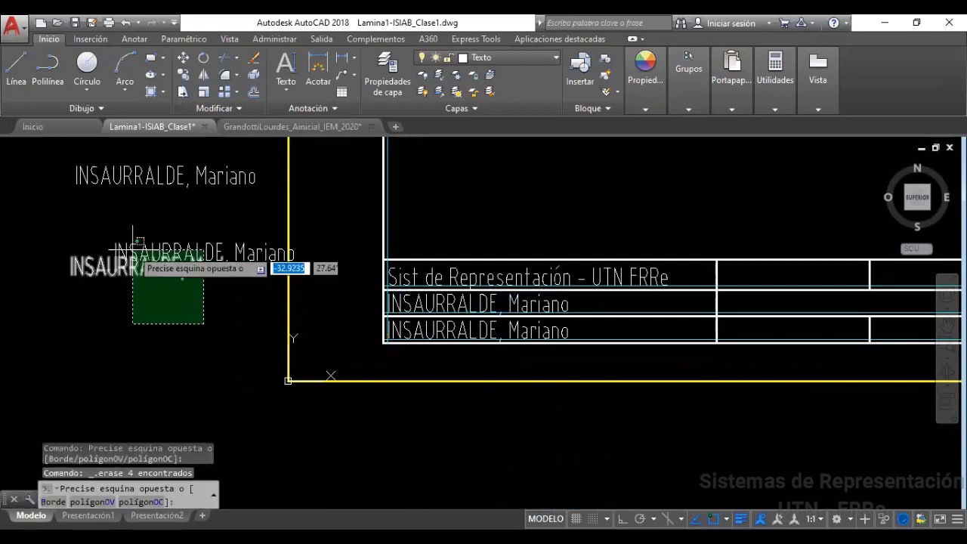
left_click(48, 173)
key("Delete")
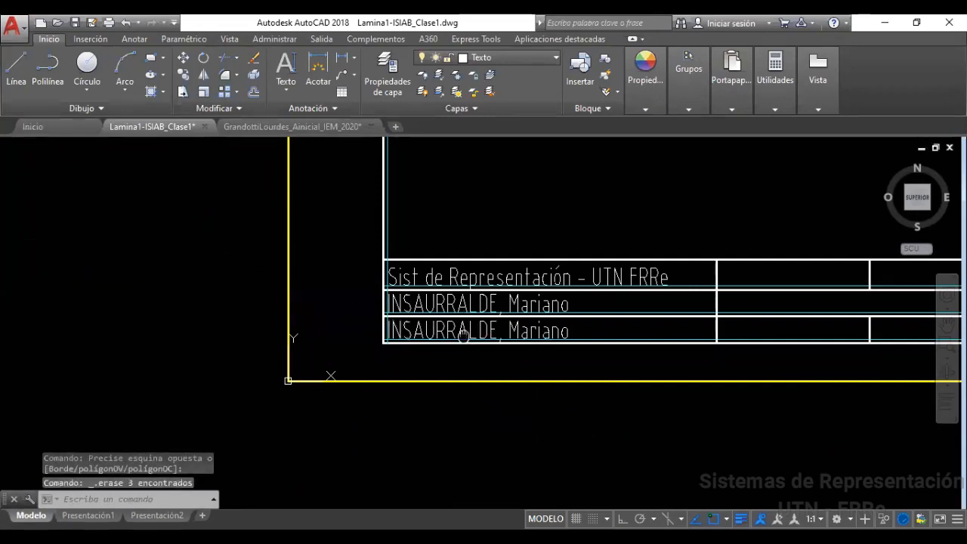
Replace the copied name in the third title-block row with 'TRAZADO DE LINEAS'
scroll(340, 363, "up", 3)
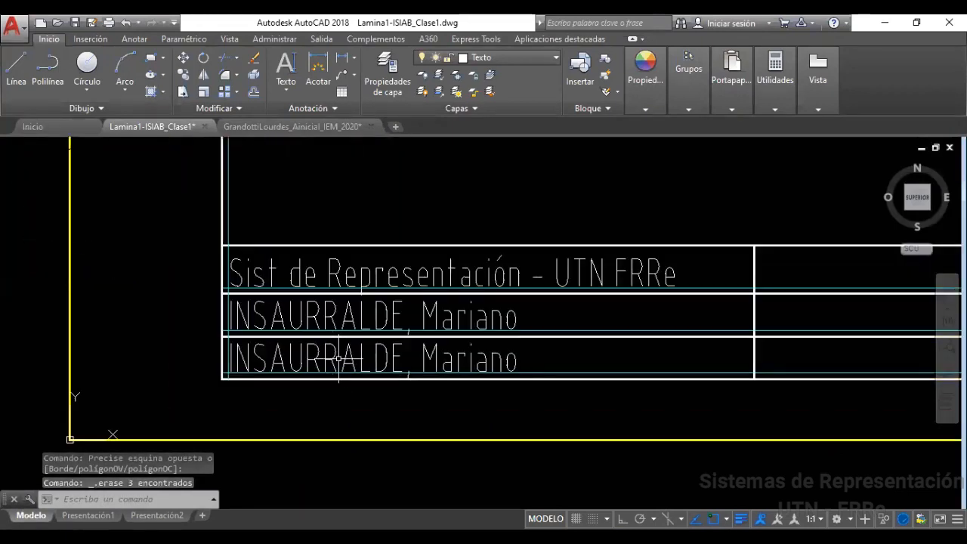
left_click(335, 357)
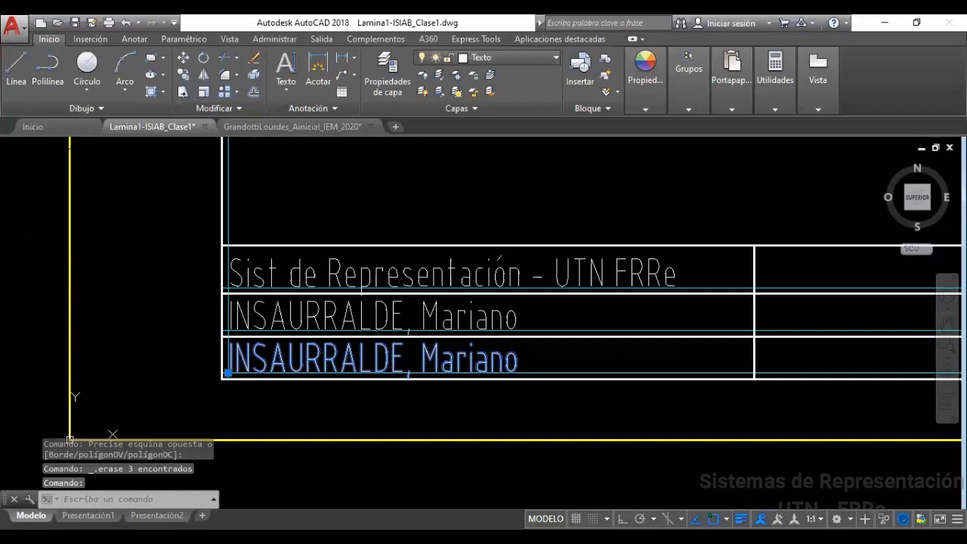
double_click(336, 357)
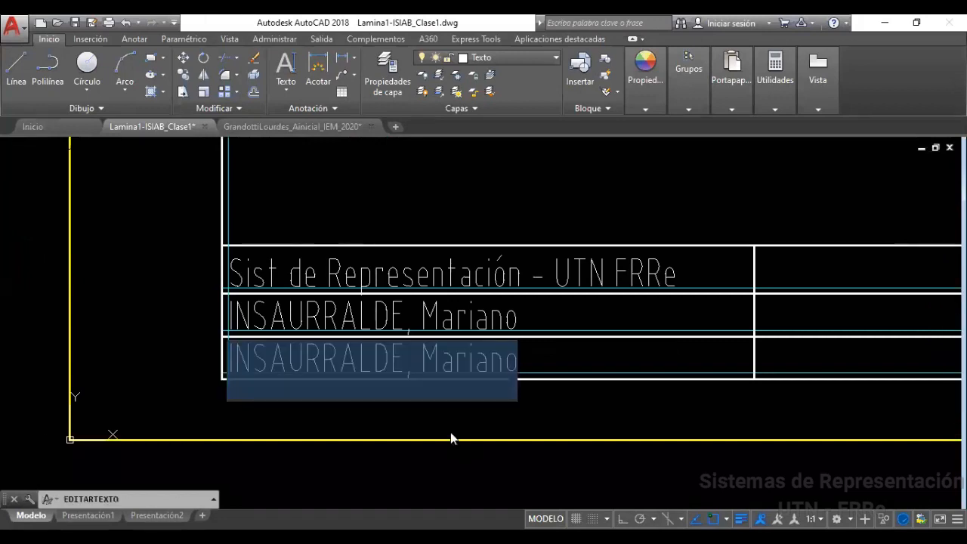
scroll(622, 378, "down", 6)
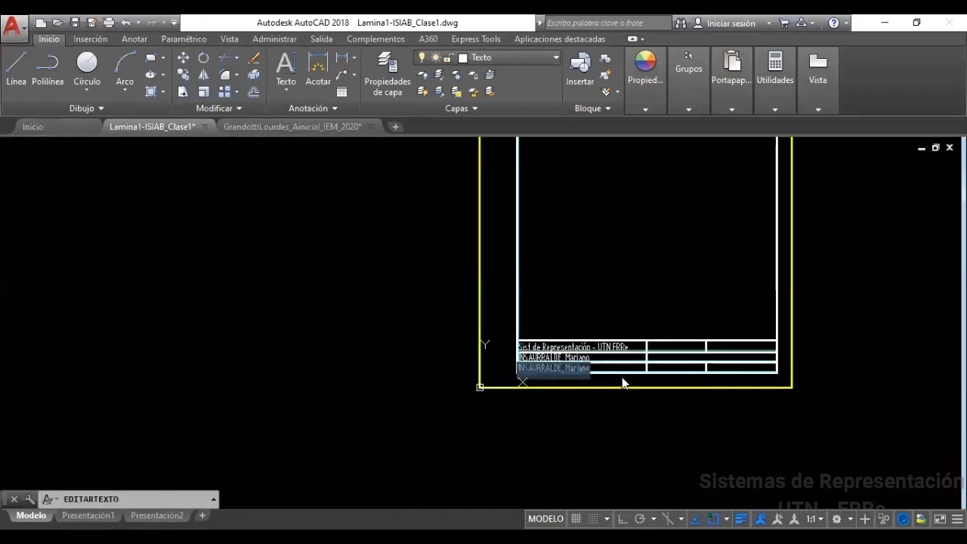
scroll(703, 369, "down", 8)
scroll(824, 412, "up", 8)
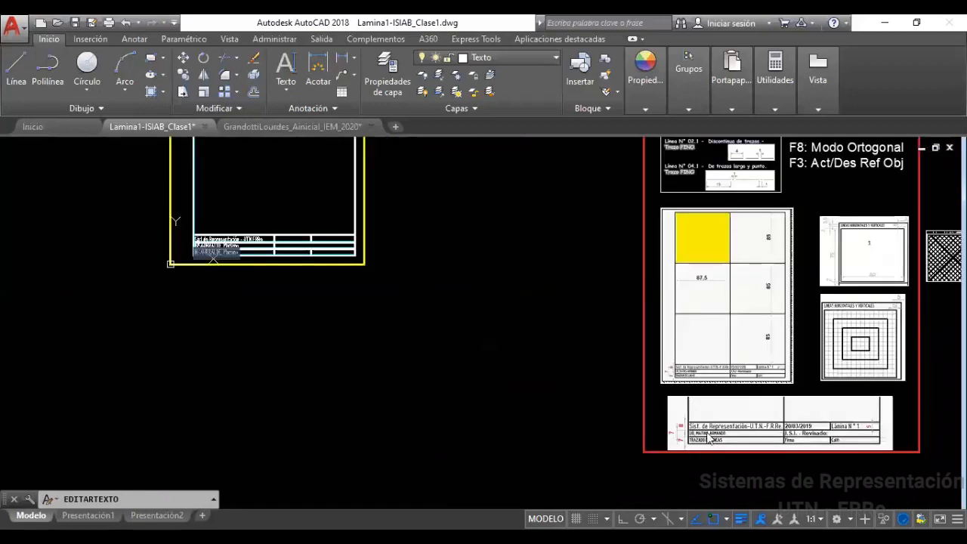
scroll(665, 441, "up", 2)
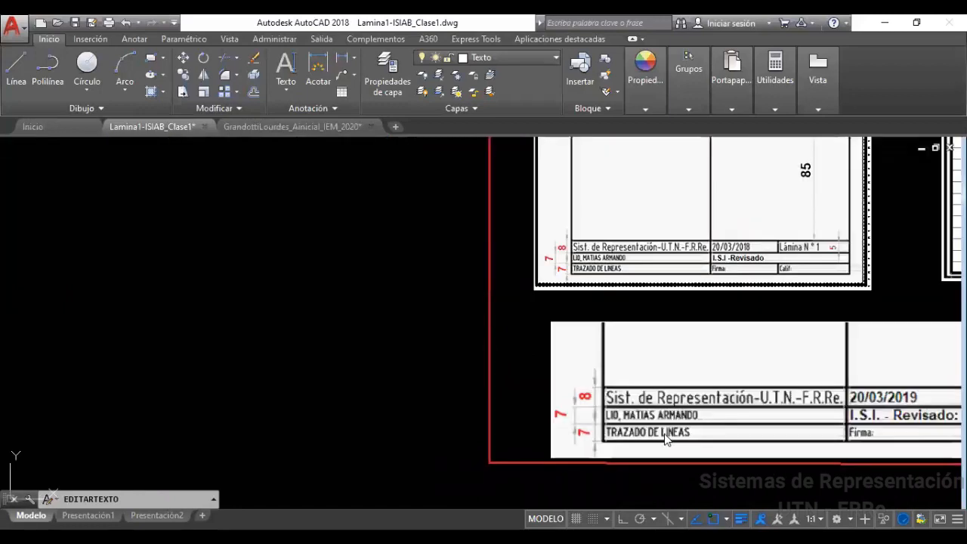
scroll(665, 441, "down", 7)
scroll(458, 350, "up", 8)
scroll(426, 359, "up", 3)
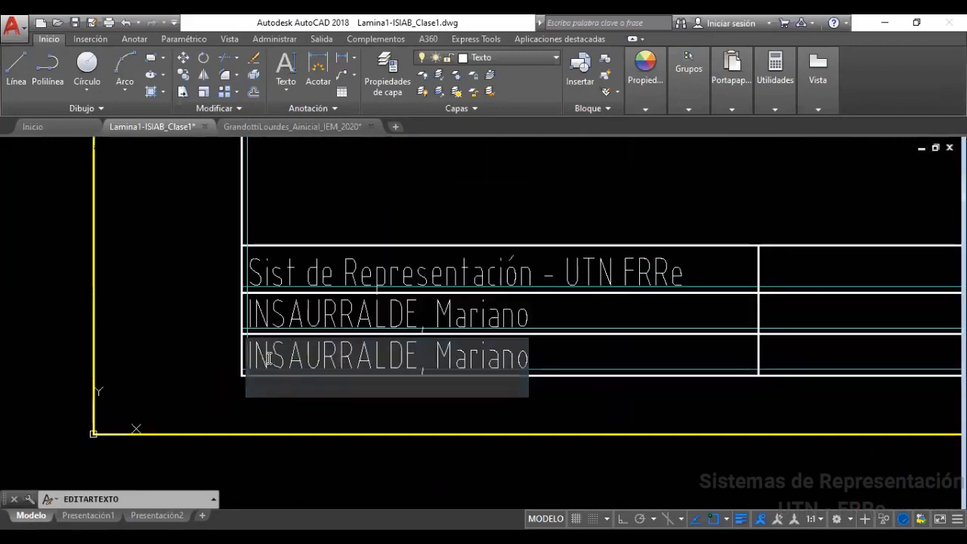
key("Delete")
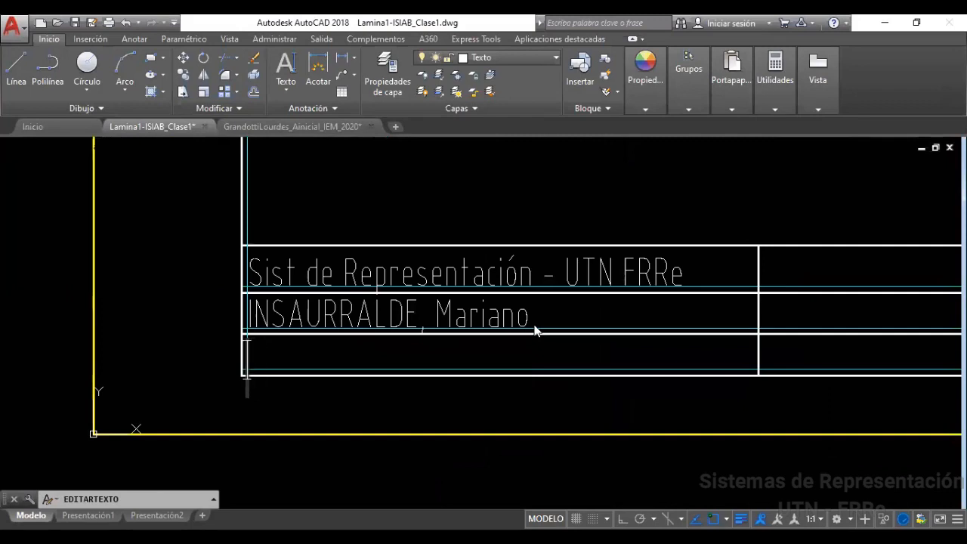
type("TRAZADO DE LINEAS")
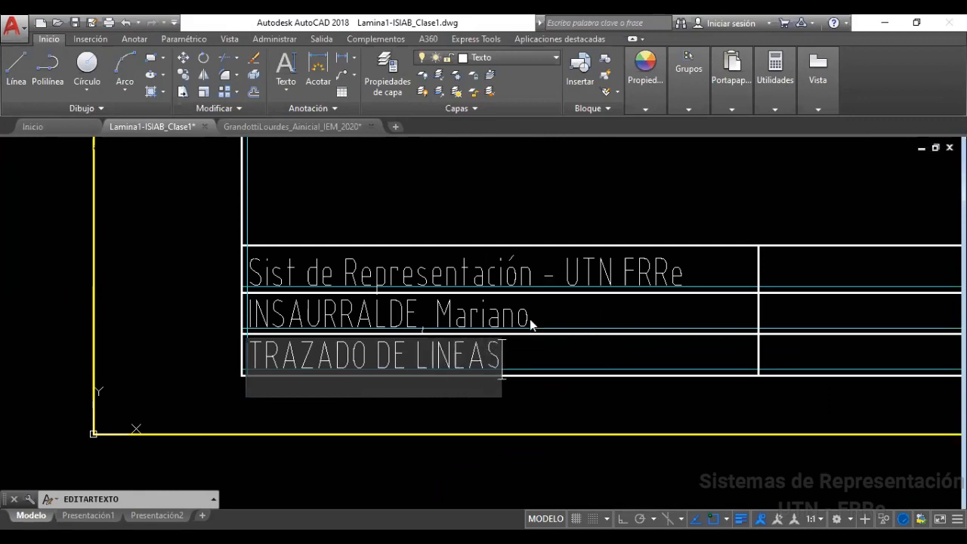
left_click(530, 324)
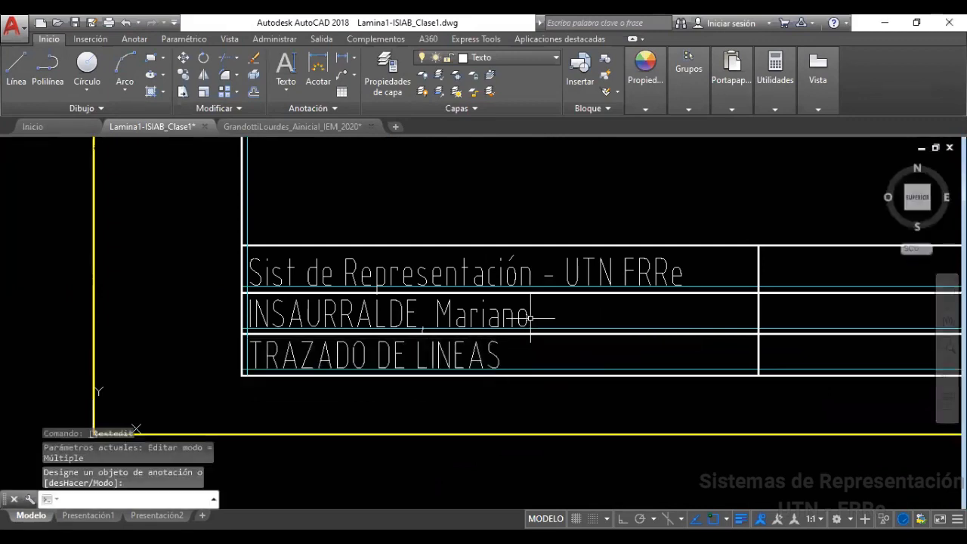
scroll(531, 318, "down", 3)
middle_click_drag(519, 360, 309, 328)
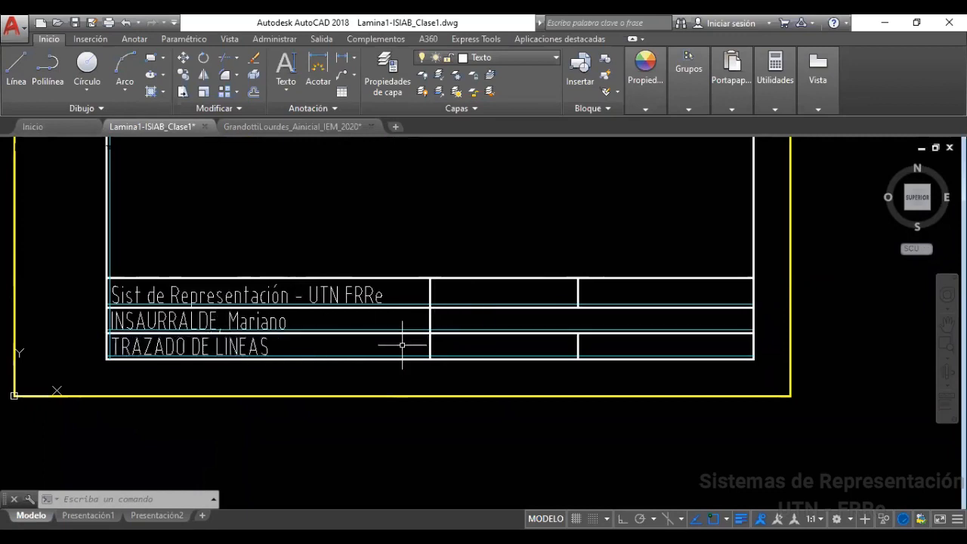
Copy the TRAZADO DE LINEAS text from the title-block corner into both empty top-row cells
scroll(649, 387, "down", 5)
middle_click_drag(713, 406, 514, 335)
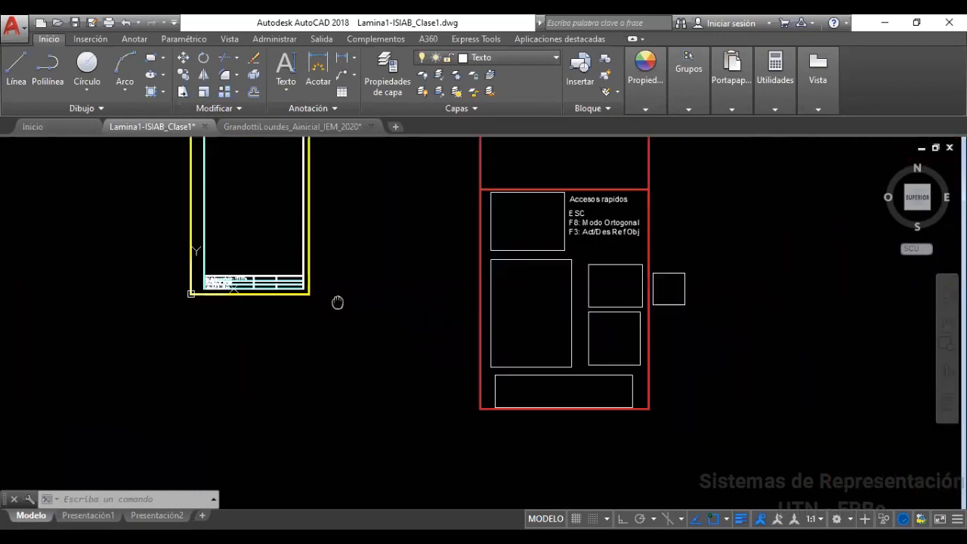
scroll(552, 398, "up", 4)
scroll(541, 353, "up", 3)
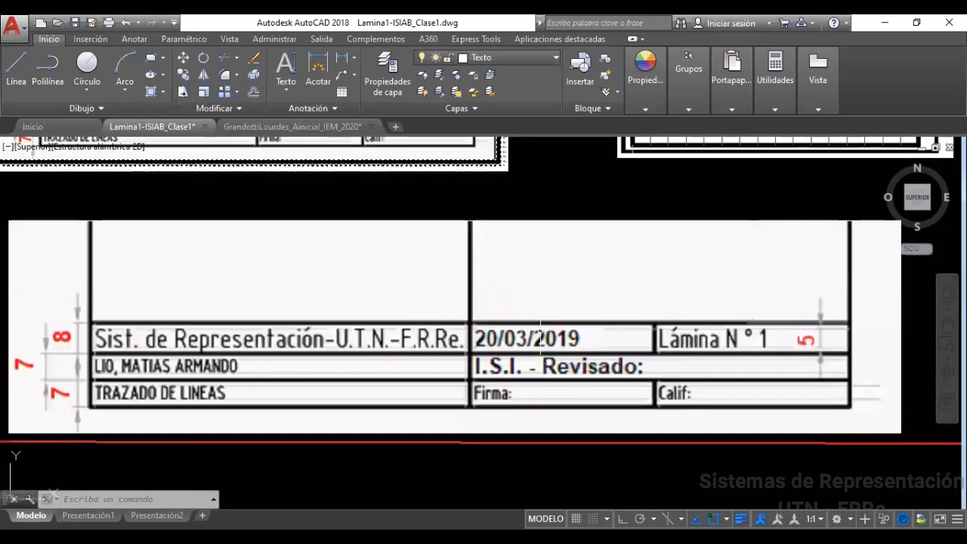
scroll(720, 349, "down", 6)
middle_click_drag(313, 255, 626, 442)
scroll(471, 346, "up", 6)
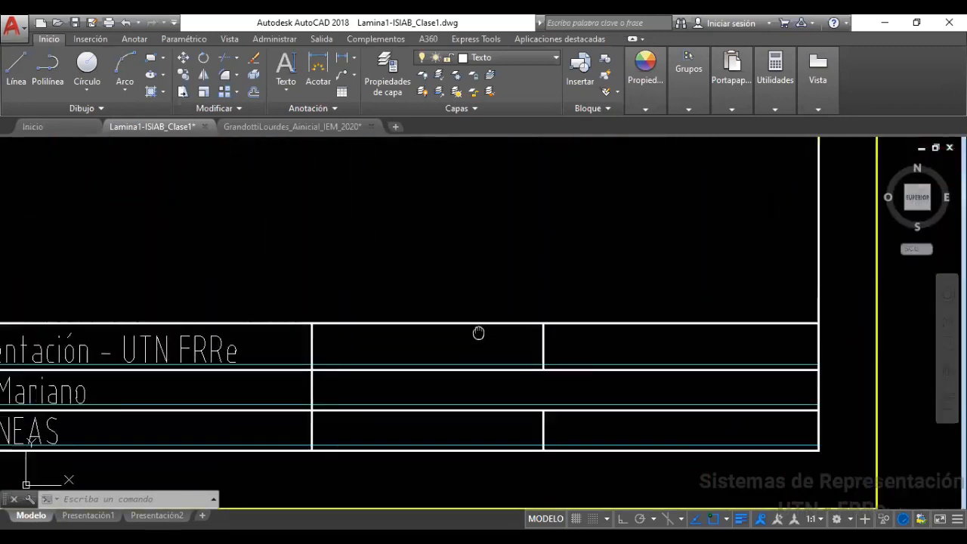
scroll(577, 298, "down", 2)
left_click(190, 362)
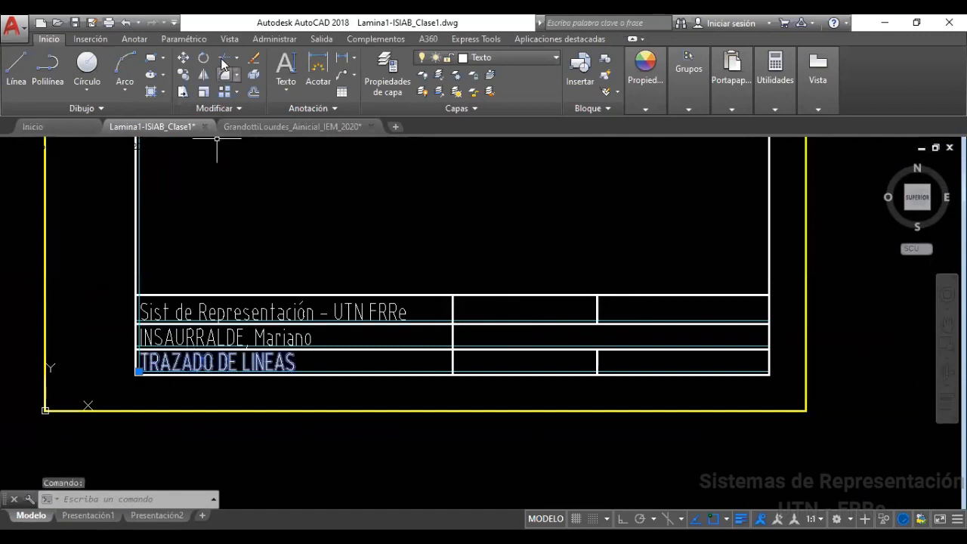
left_click(184, 76)
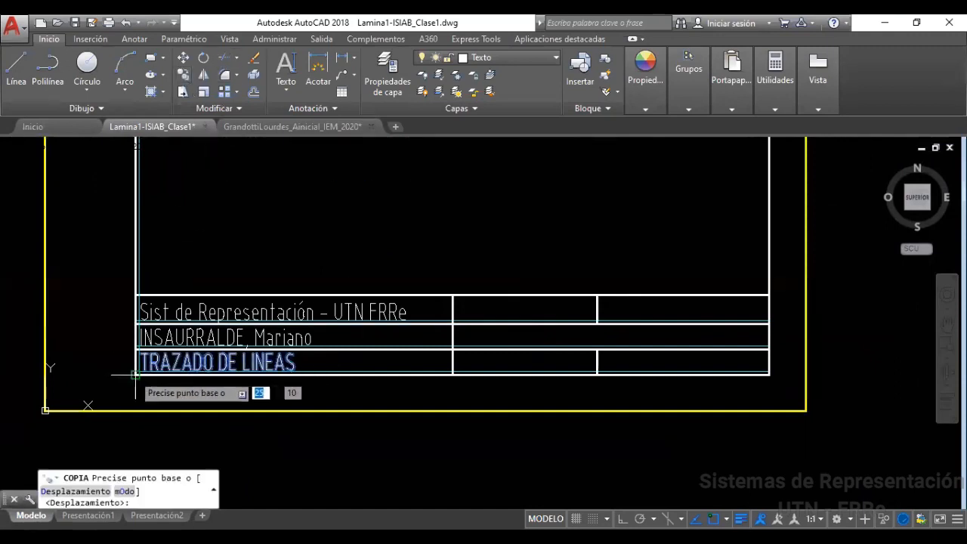
scroll(135, 375, "up", 2)
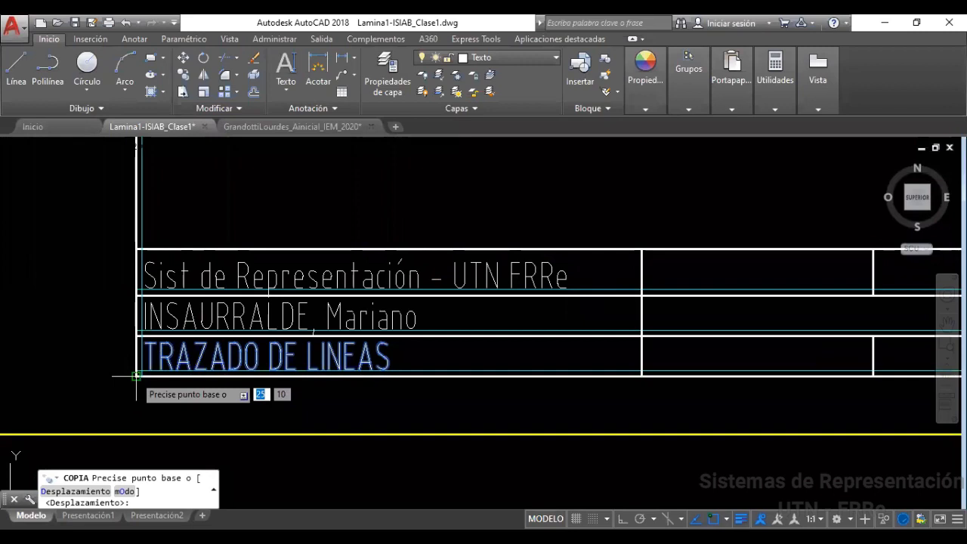
left_click(136, 374)
scroll(136, 374, "down", 2)
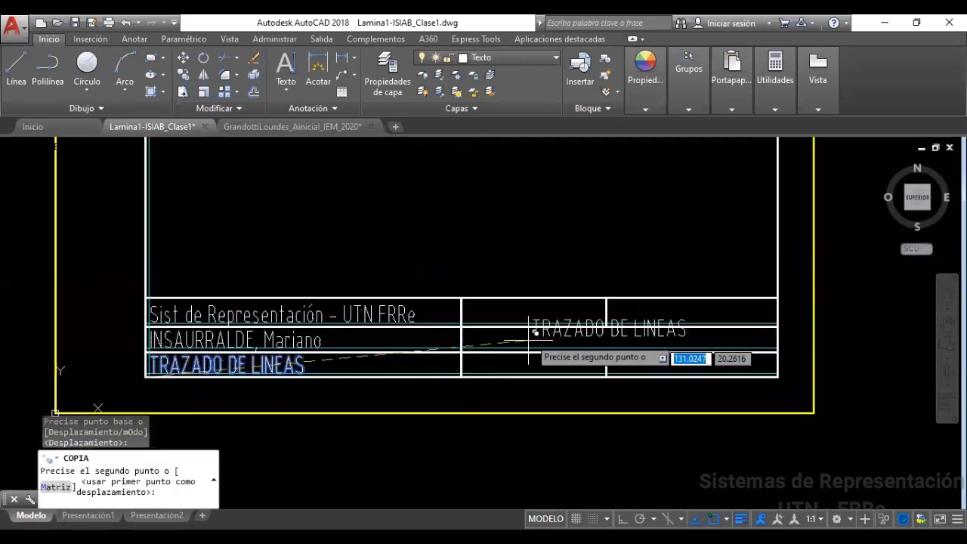
scroll(458, 324, "up", 2)
left_click(442, 323)
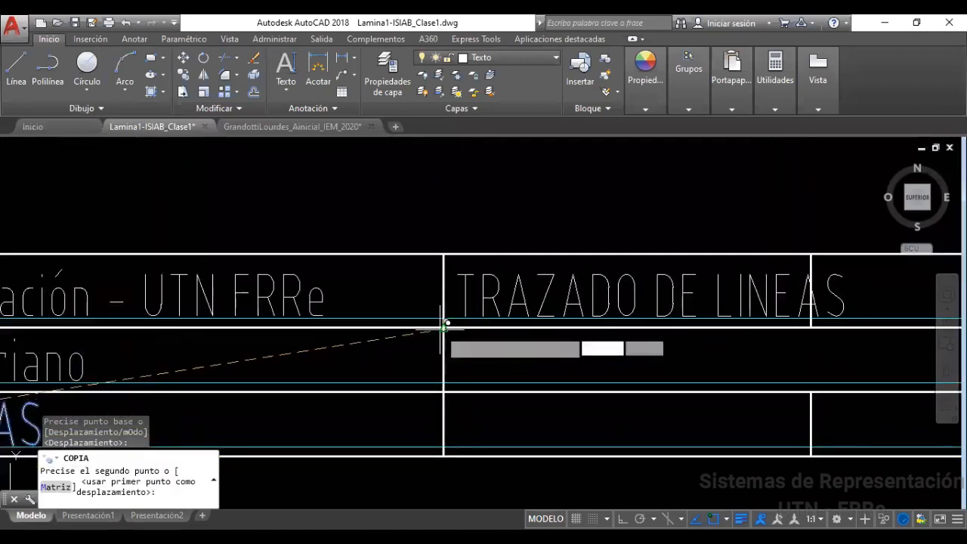
left_click(807, 323)
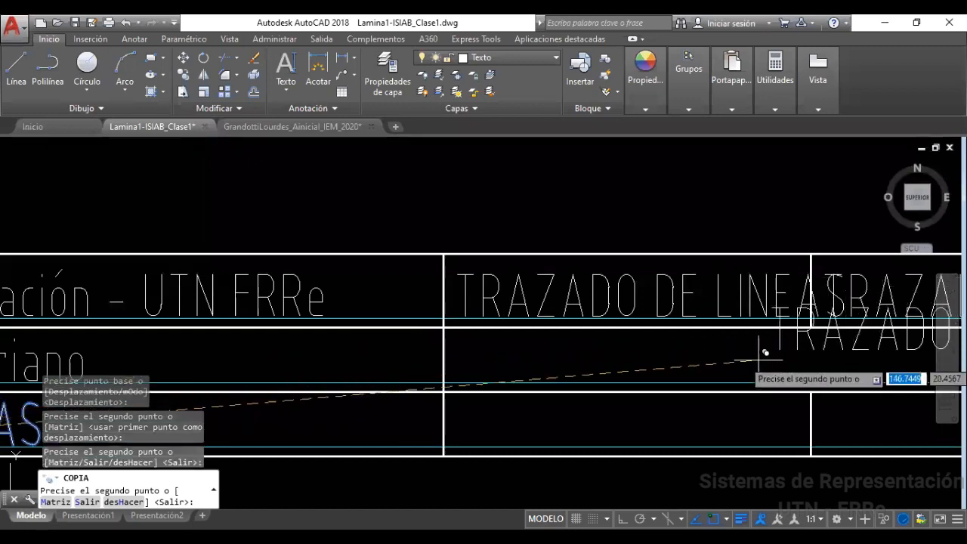
scroll(672, 367, "down", 2)
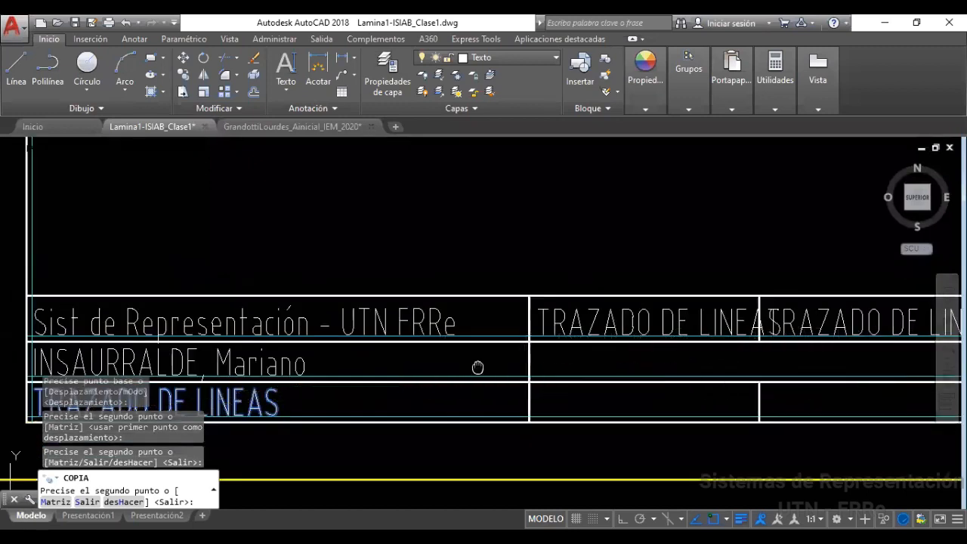
middle_click_drag(476, 365, 92, 314)
key("Escape")
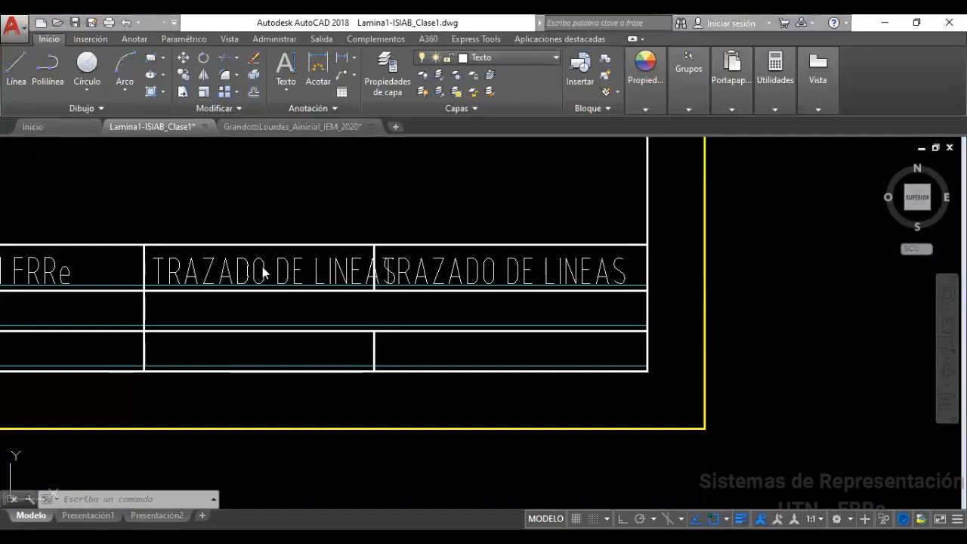
Type a trial date 5/2020 into the first copied text, then erase it
left_click(247, 266)
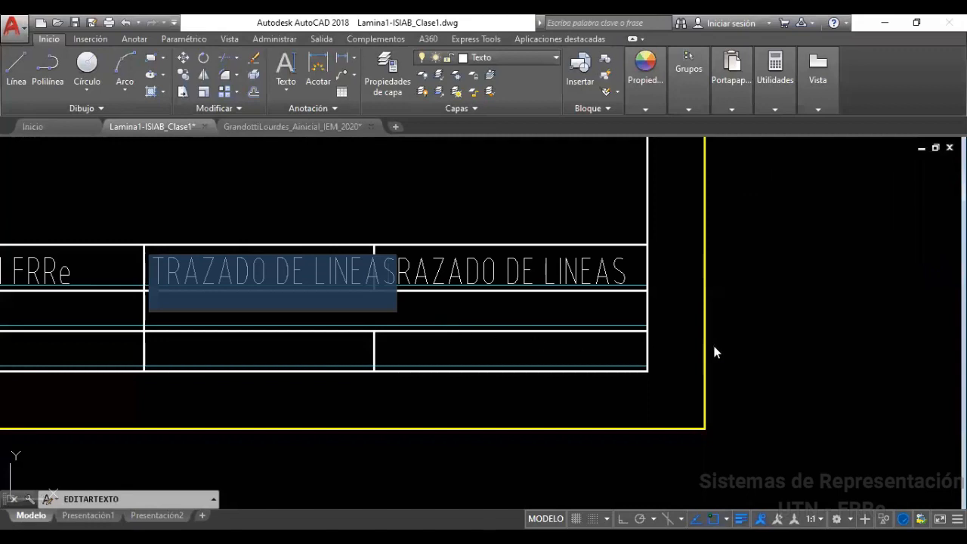
scroll(710, 346, "down", 6)
scroll(758, 450, "up", 6)
scroll(762, 480, "up", 2)
scroll(359, 340, "down", 5)
scroll(355, 337, "up", 10)
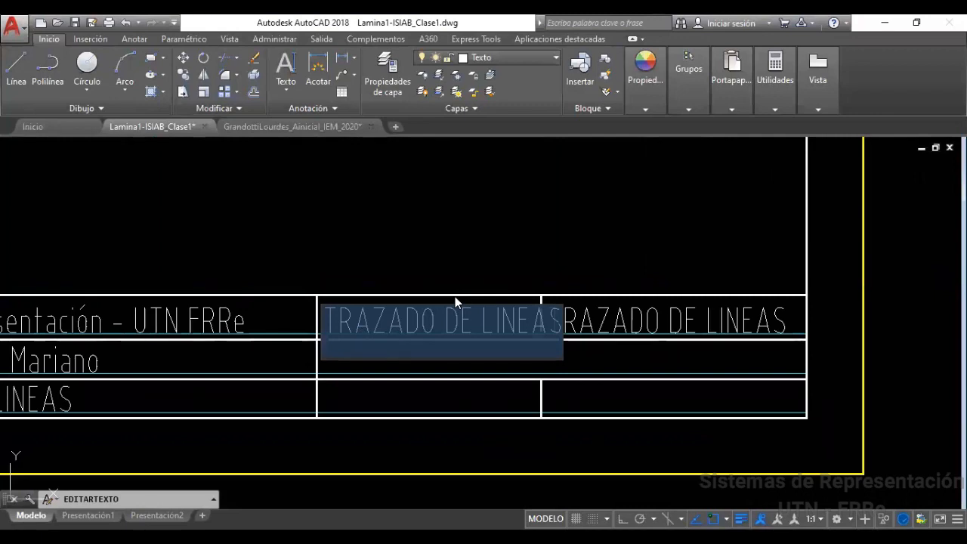
type("5/")
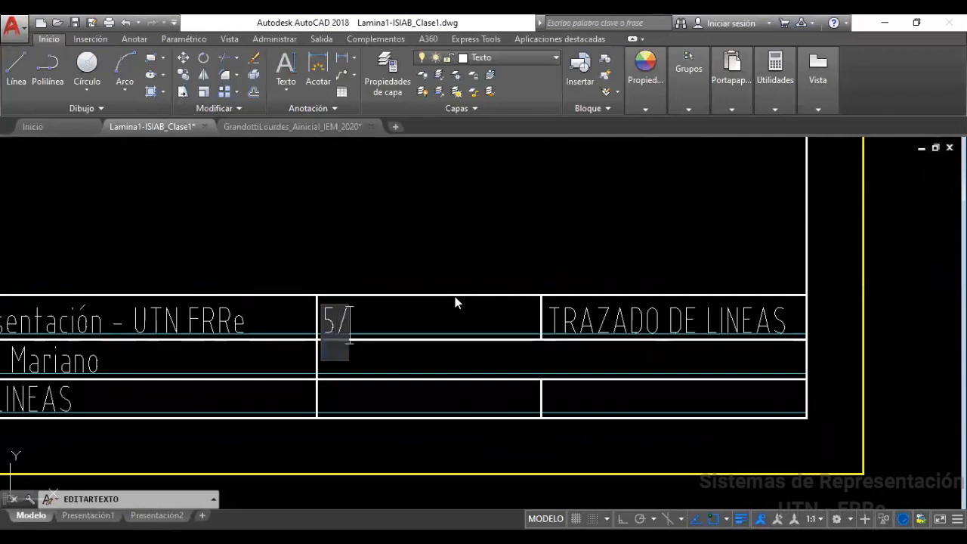
type("6")
key("BackSpace")
type("5/")
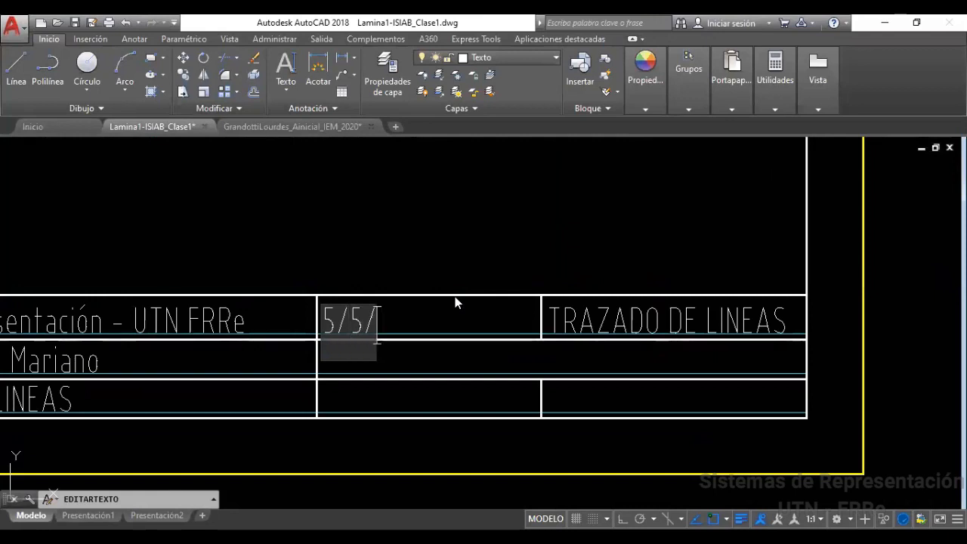
type("2020")
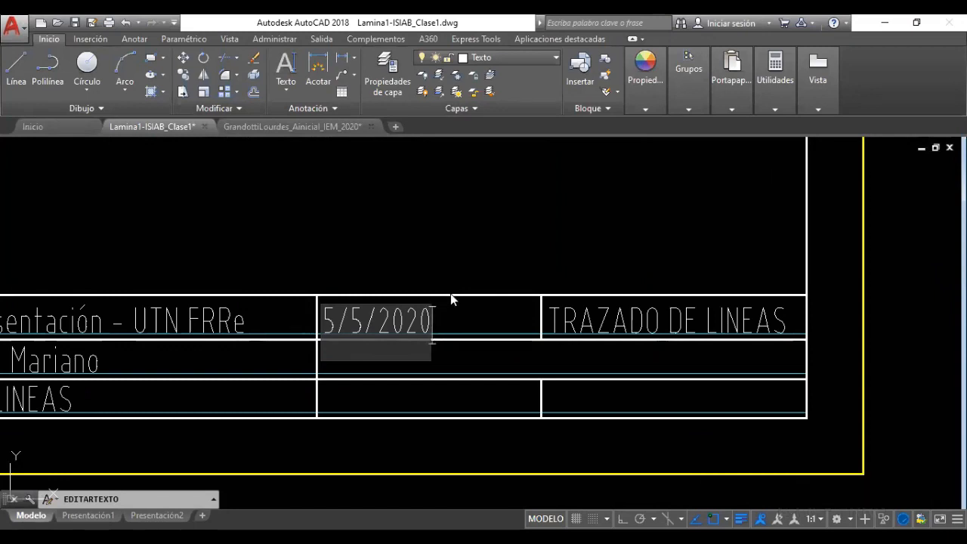
key("BackSpace")
key("BackSpace")
key("BackSpace")
key("BackSpace")
key("BackSpace")
key("BackSpace")
key("BackSpace")
key("BackSpace")
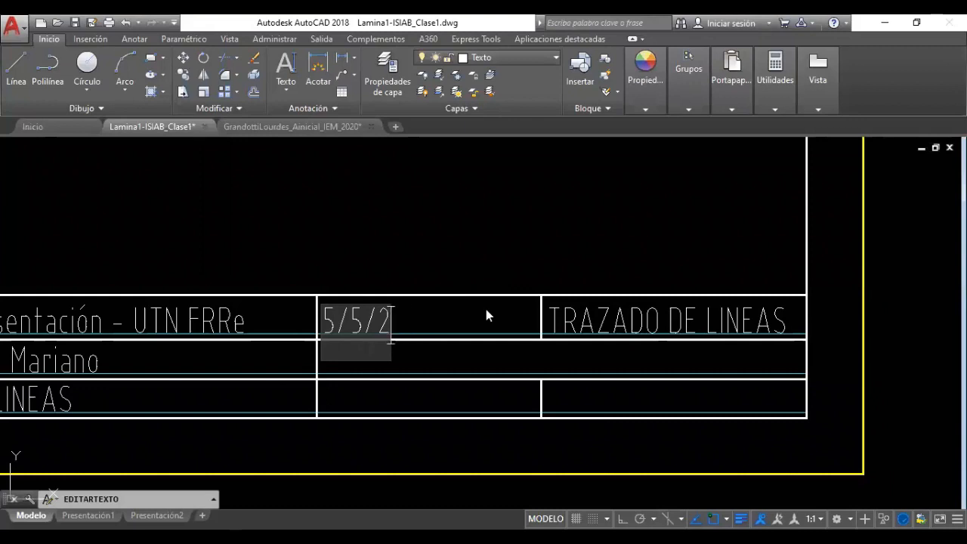
Type 'Ing Quimica' into the middle top-row cell after a few false starts
type("cAR")
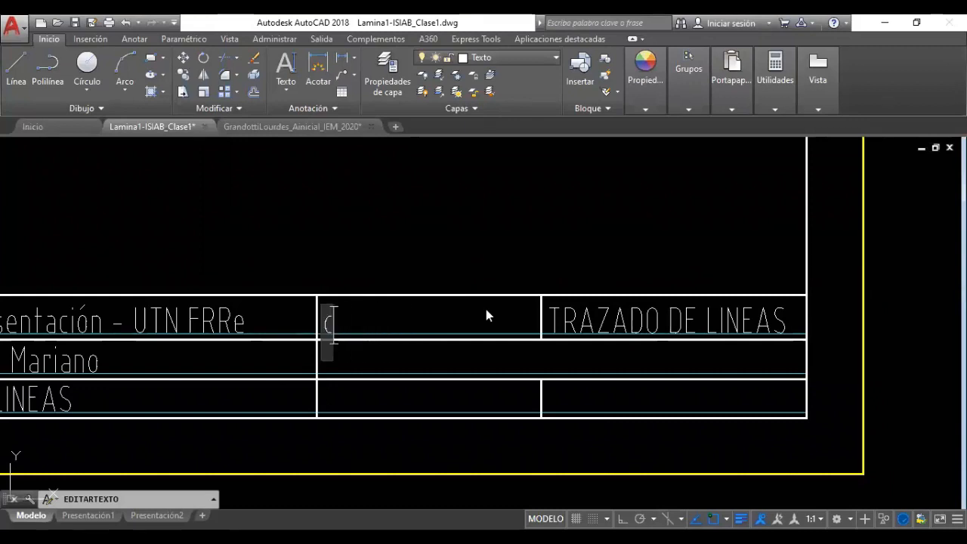
key("BackSpace")
key("BackSpace")
key("BackSpace")
type("Cara")
key("BackSpace")
key("BackSpace")
key("BackSpace")
key("BackSpace")
type("C")
key("BackSpace")
type("Inge")
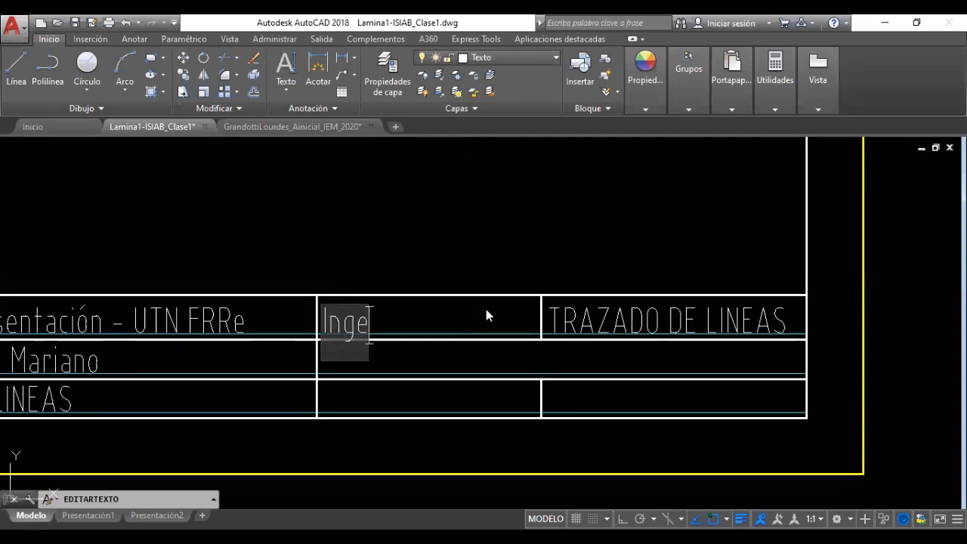
key("BackSpace")
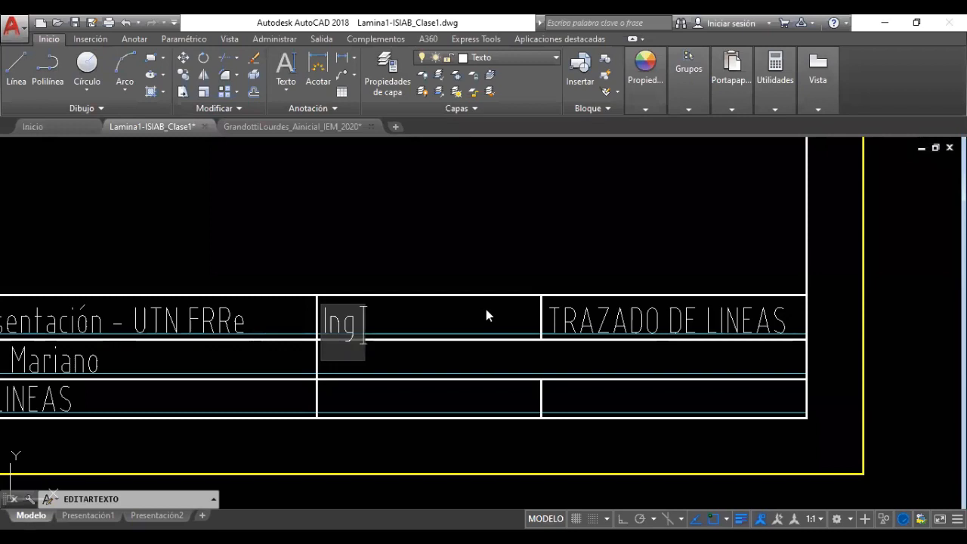
type("Quimica")
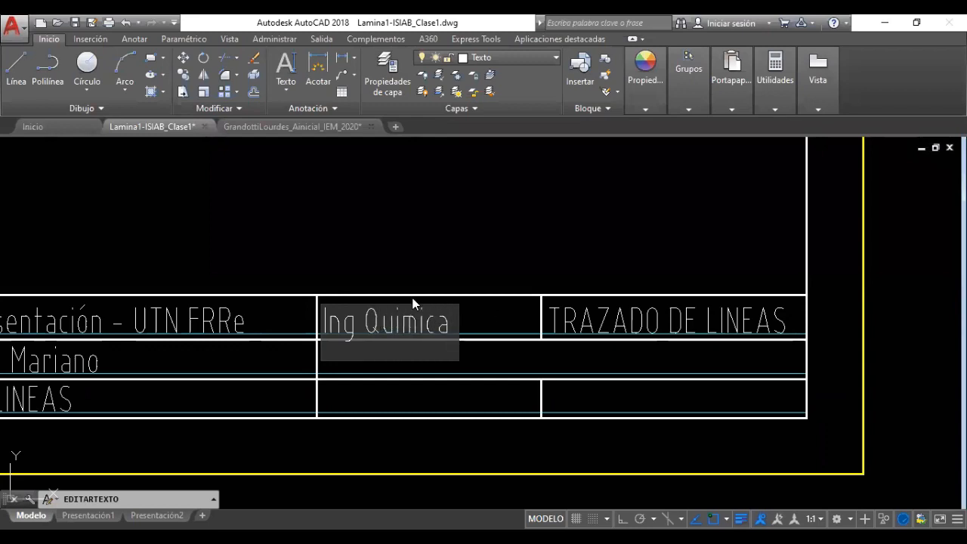
Add the accent so the cell reads 'Ing Química' and commit the text
key("Left")
key("Left")
key("Left")
key("Left")
key("Left")
key("BackSpace")
type("í")
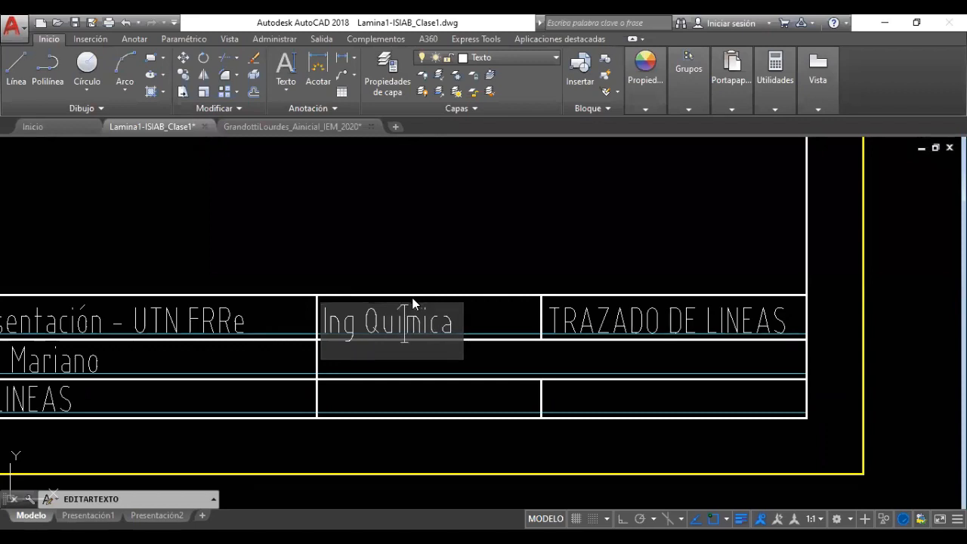
key("End")
key("Return")
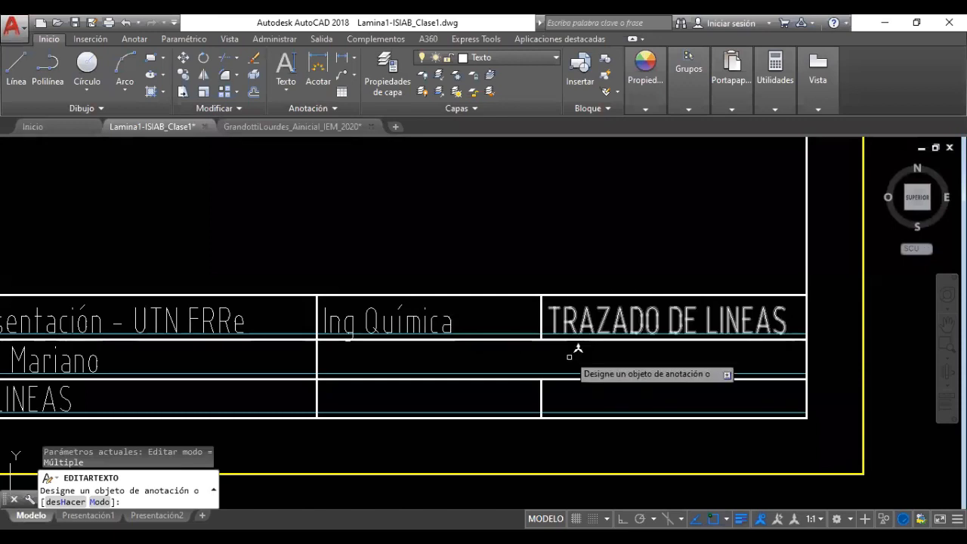
key("Escape")
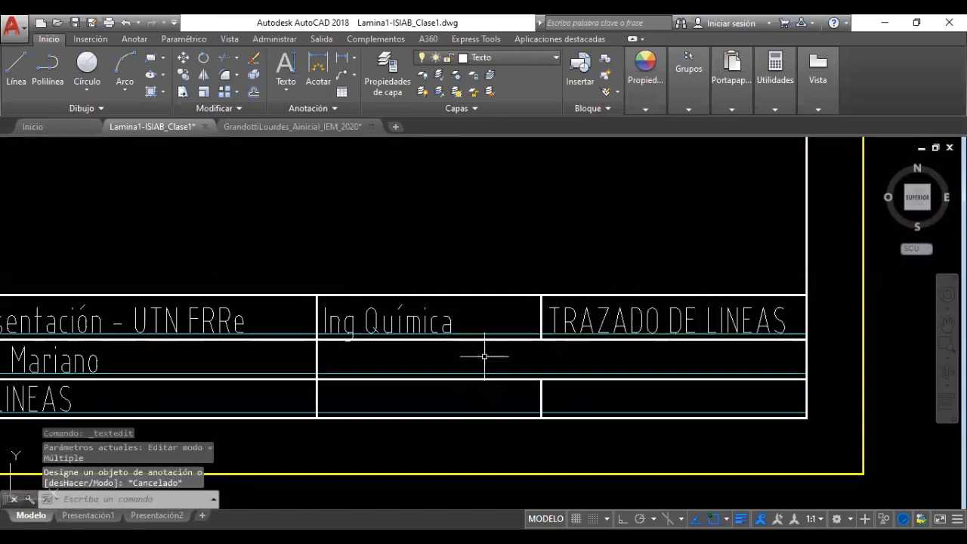
left_click(618, 322)
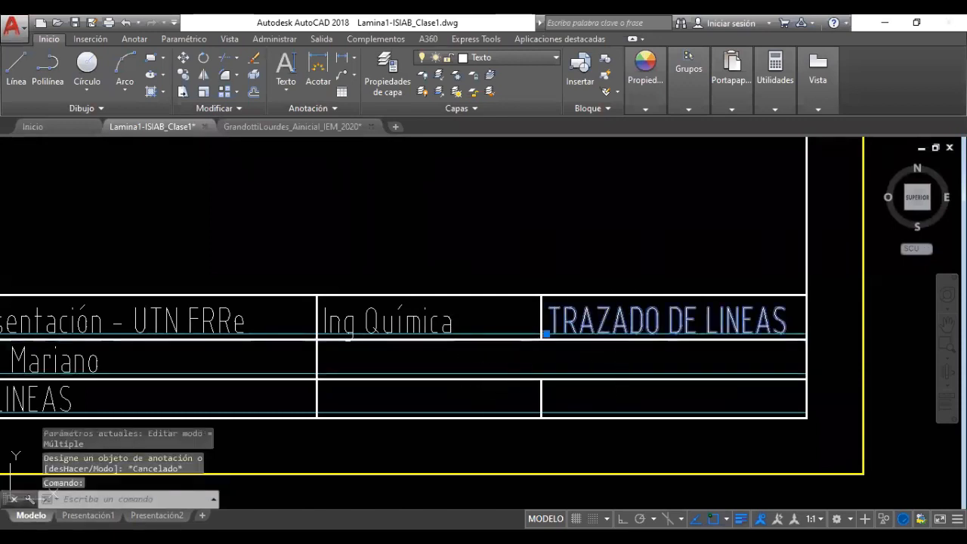
Retype the top-right cell's TRAZADO DE LINEAS text as 'Lamina 1' and commit it
double_click(618, 322)
type("Lamina 1")
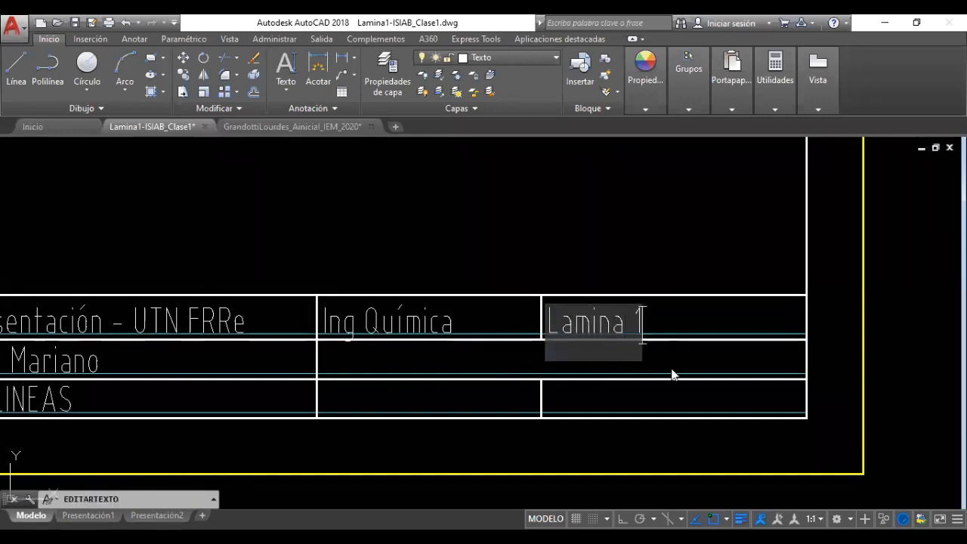
left_click(603, 280)
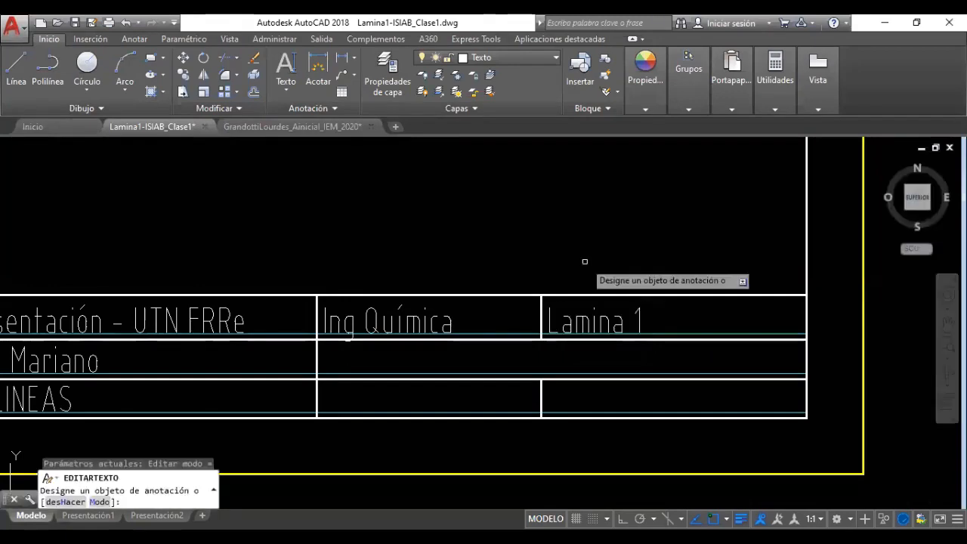
key("Escape")
key("Escape")
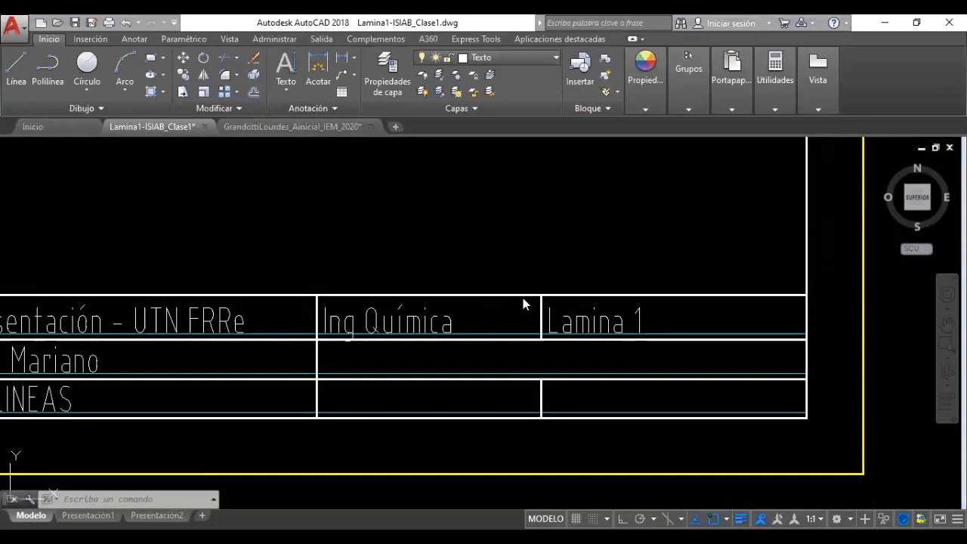
Turn off the Auxiliar layer to hide the cyan guide lines
mouse_move(492, 275)
middle_mouse_down()
mouse_move(476, 274)
mouse_move(627, 273)
middle_mouse_up()
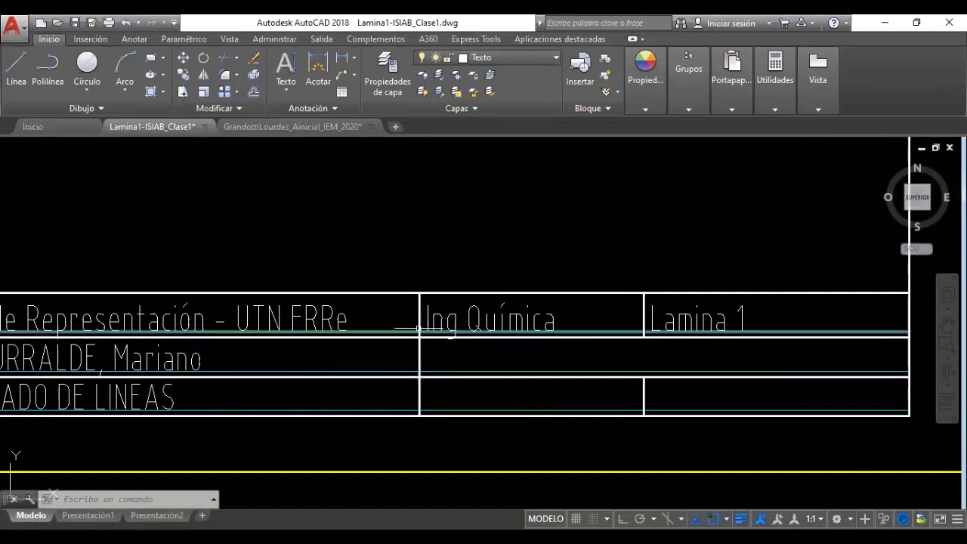
middle_click_drag(469, 345, 592, 322)
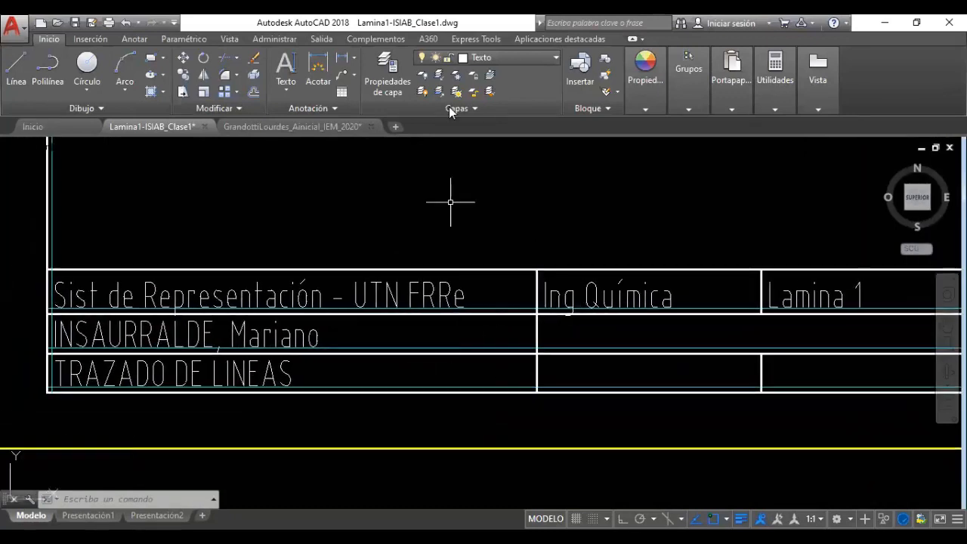
left_click(534, 58)
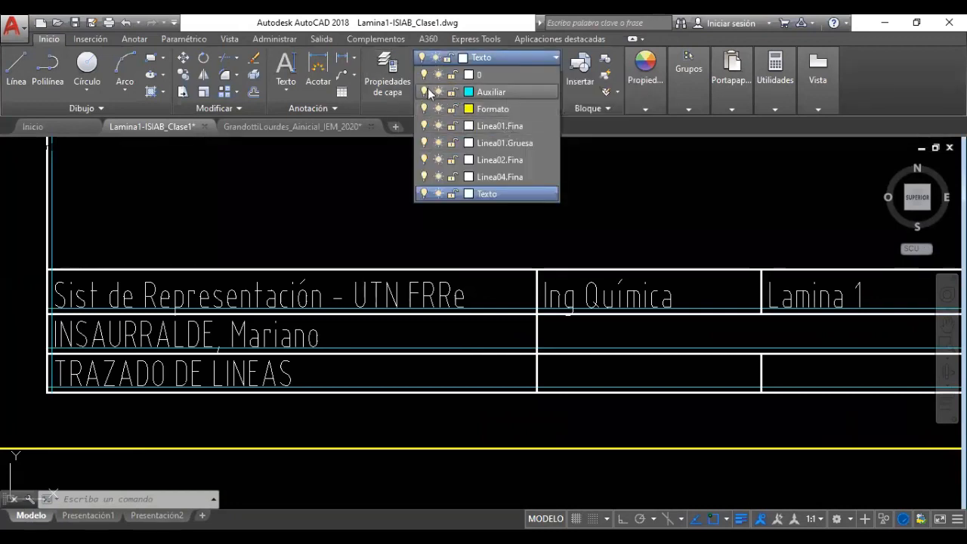
left_click(425, 91)
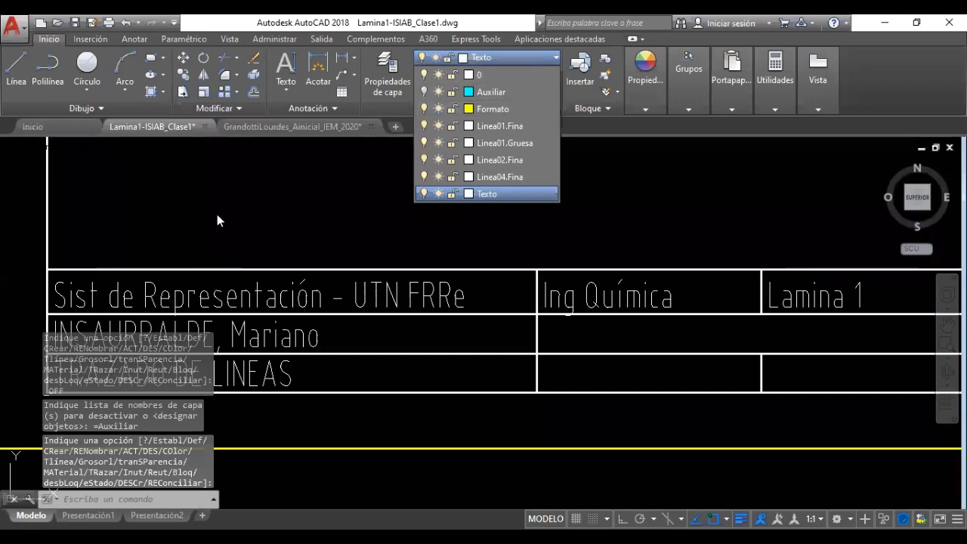
left_click(178, 207)
key("Escape")
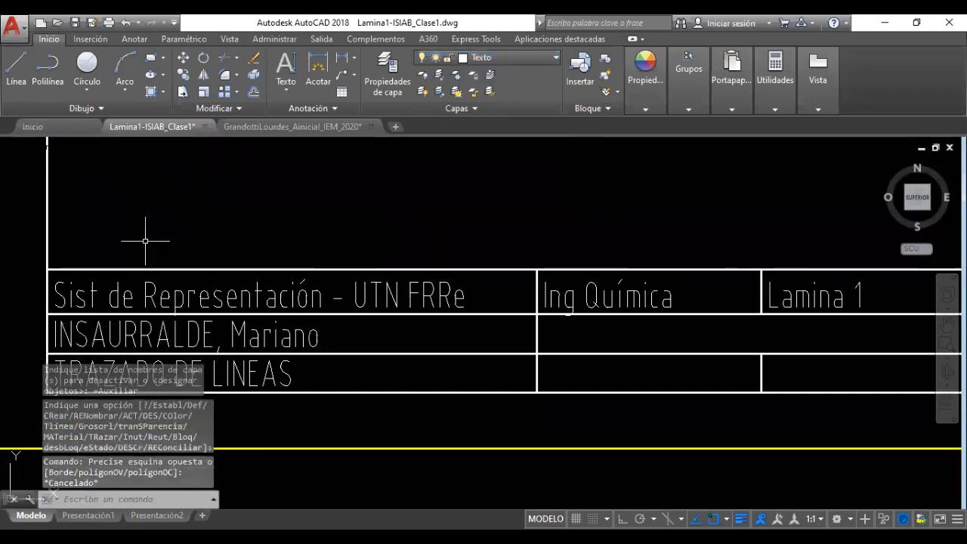
Zoom out and pan so the whole A4 sheet with its title block is visible
scroll(458, 458, "down", 3)
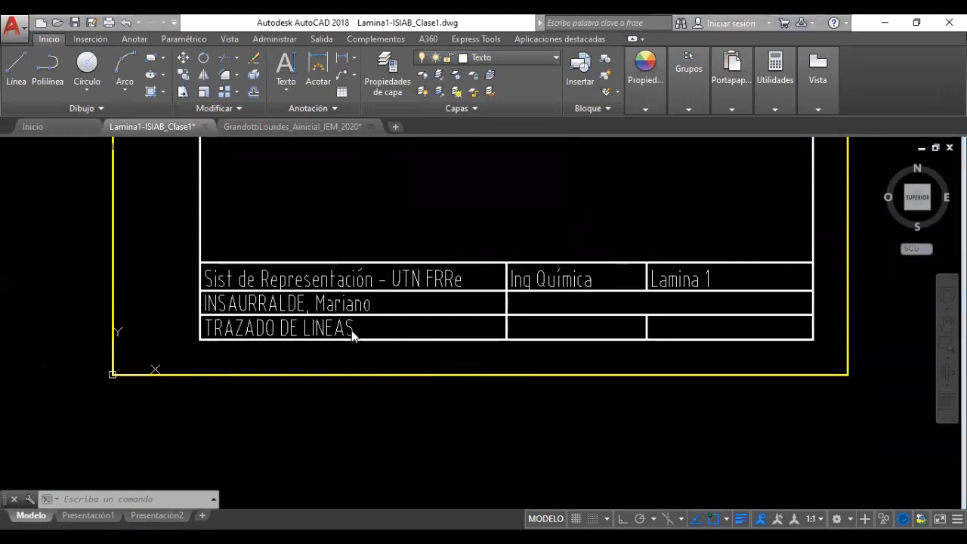
scroll(395, 367, "down", 5)
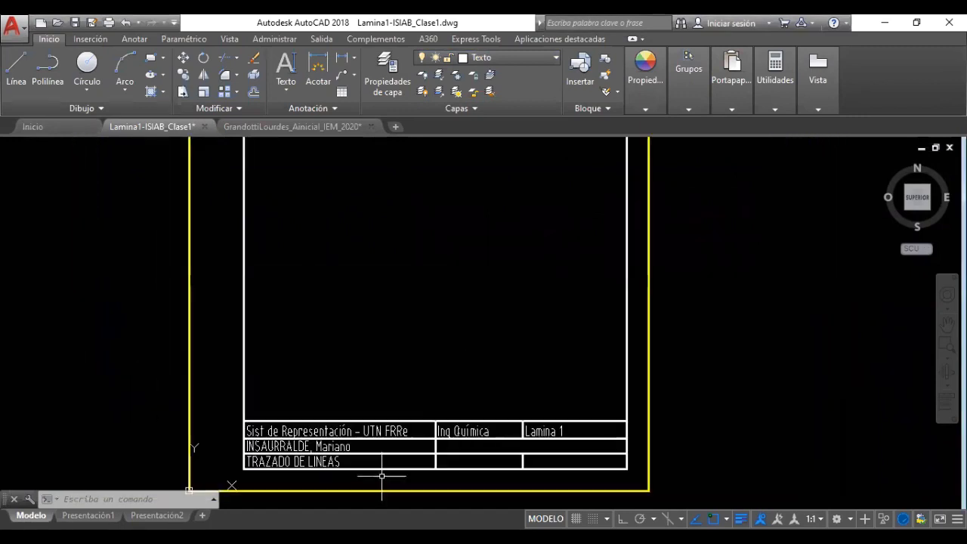
middle_click_drag(407, 329, 410, 387)
scroll(410, 385, "down", 2)
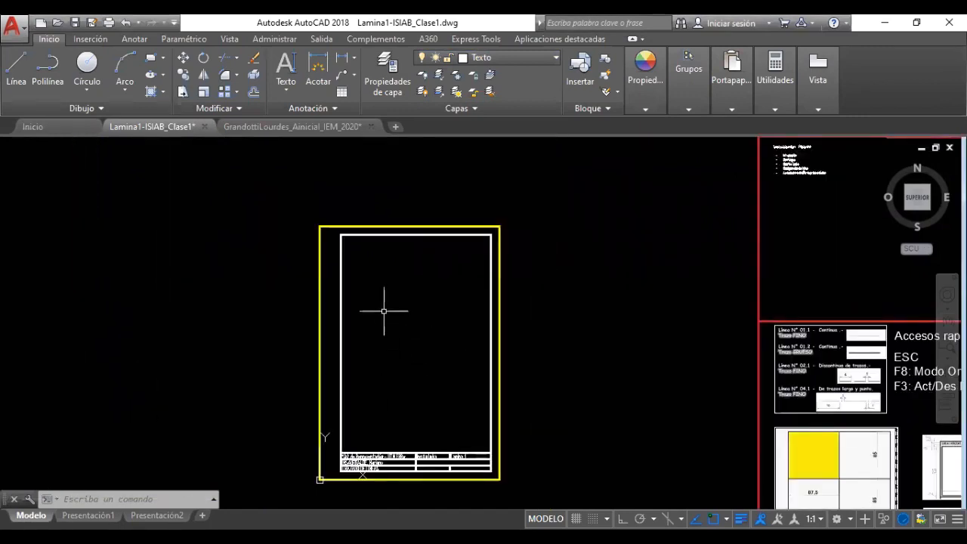
Begin a line on the inner rectangle's top edge, then cancel it unfinished
left_click(22, 81)
scroll(786, 416, "down", 3)
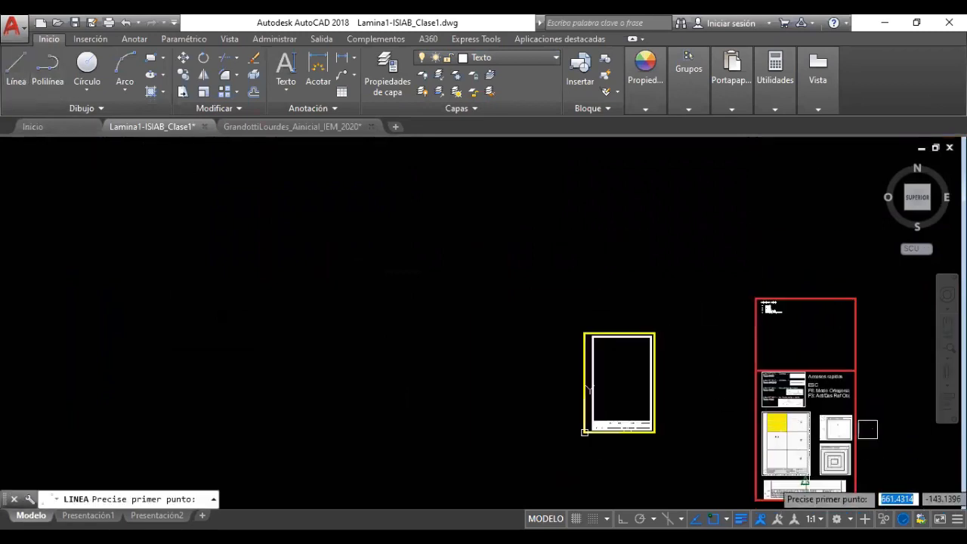
scroll(786, 488, "up", 5)
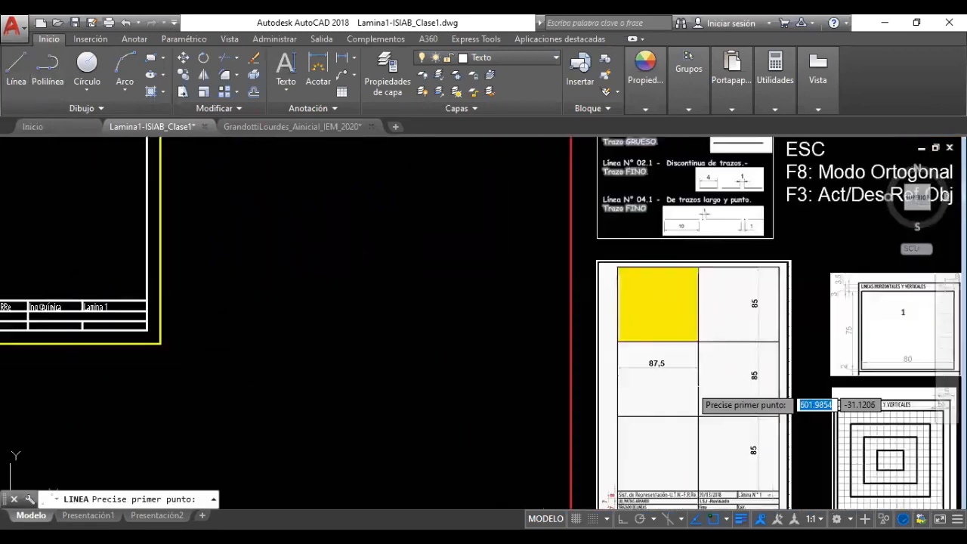
scroll(691, 384, "down", 2)
middle_click_drag(449, 310, 541, 434)
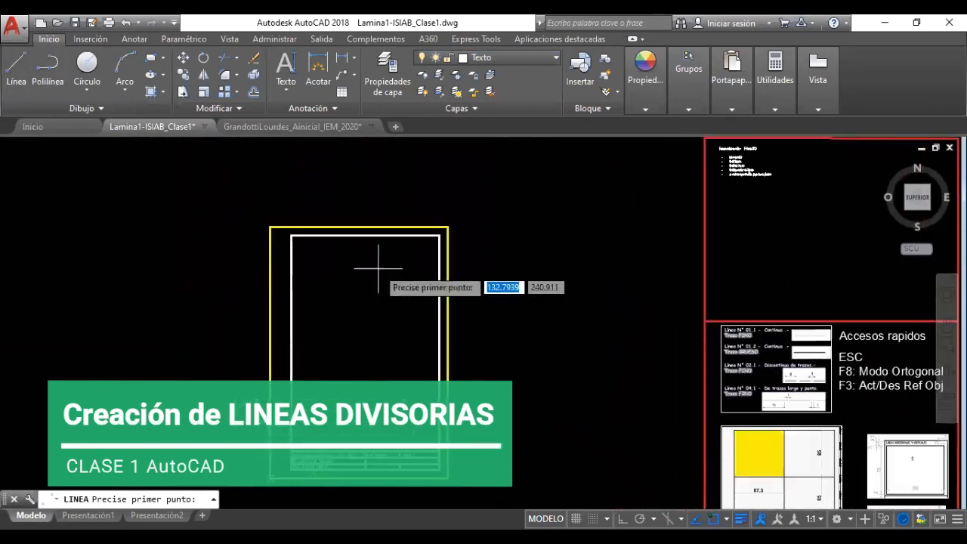
scroll(306, 243, "up", 2)
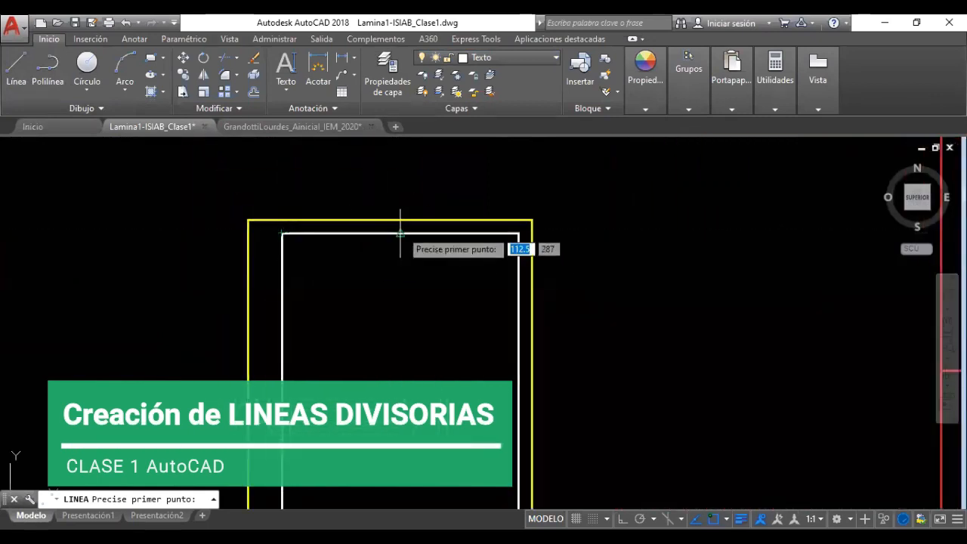
left_click(401, 234)
scroll(393, 340, "down", 4)
scroll(399, 432, "up", 4)
scroll(399, 432, "up", 3)
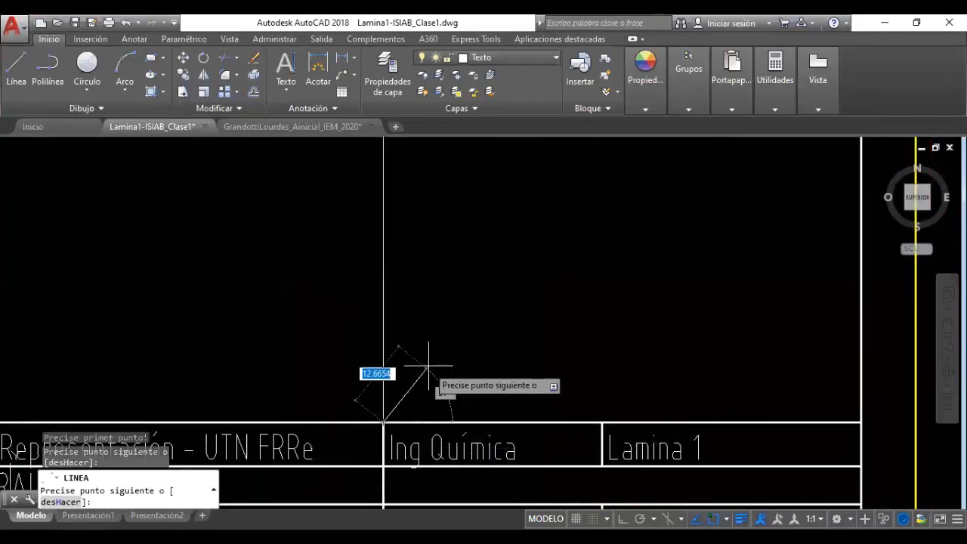
key("Escape")
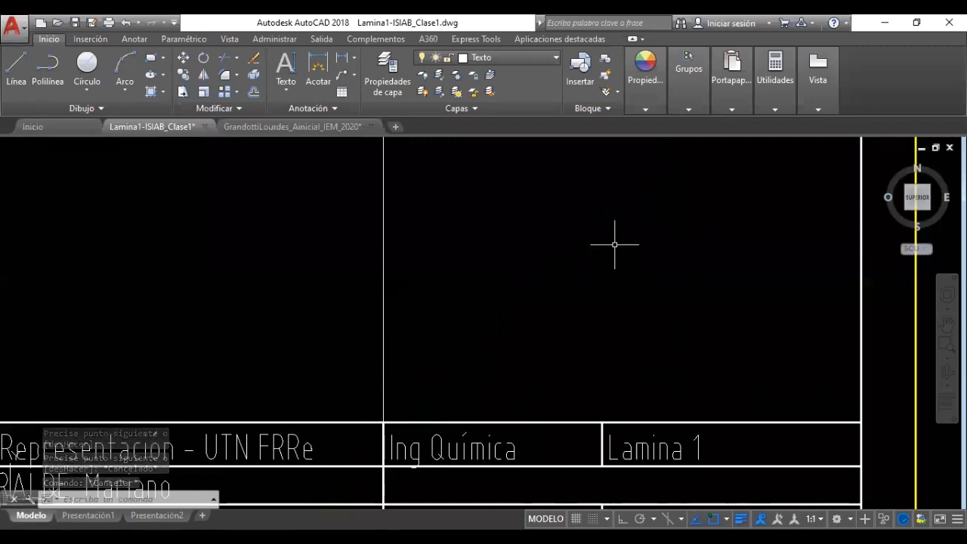
Move the vertical centre dividing line onto layer Linea01.Gruesa
scroll(577, 483, "down", 8)
left_click(547, 316)
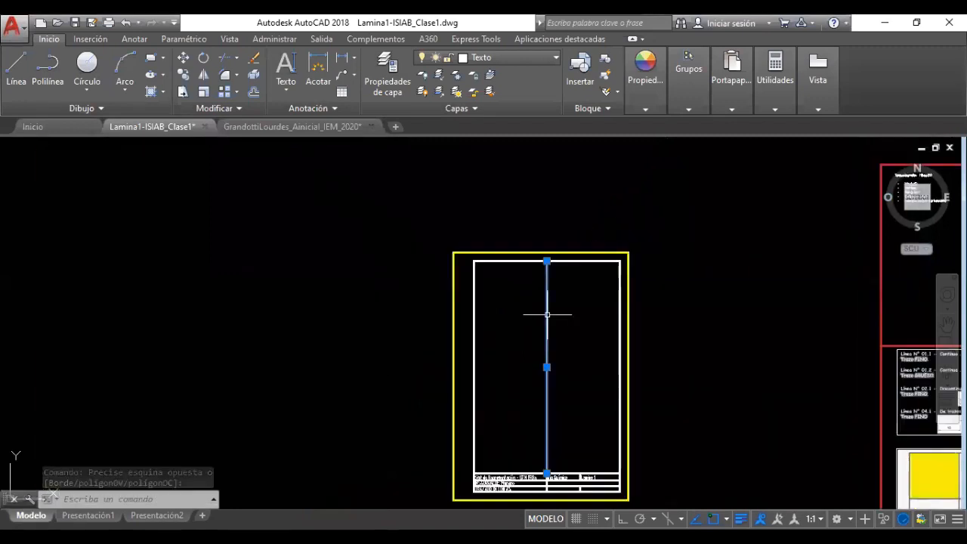
left_click(479, 61)
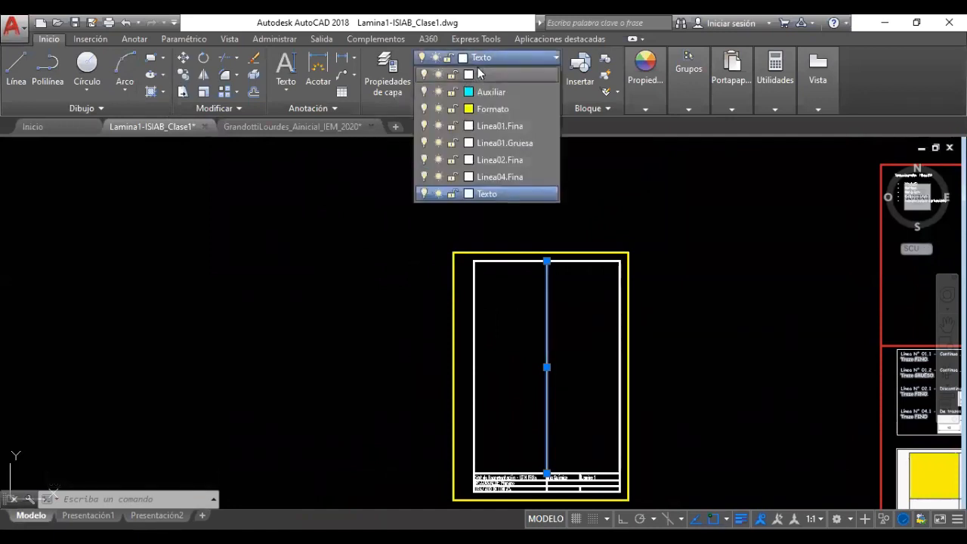
left_click(497, 143)
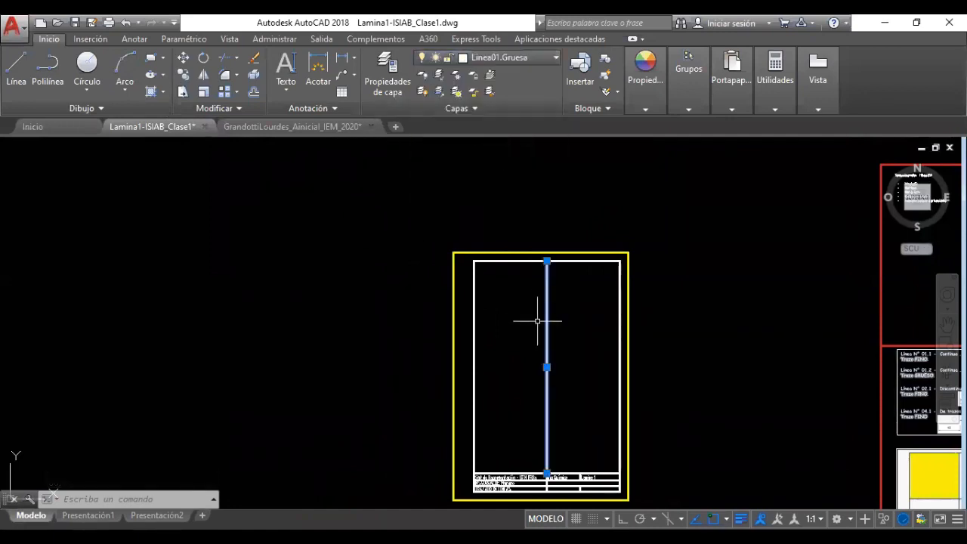
key("Escape")
key("Escape")
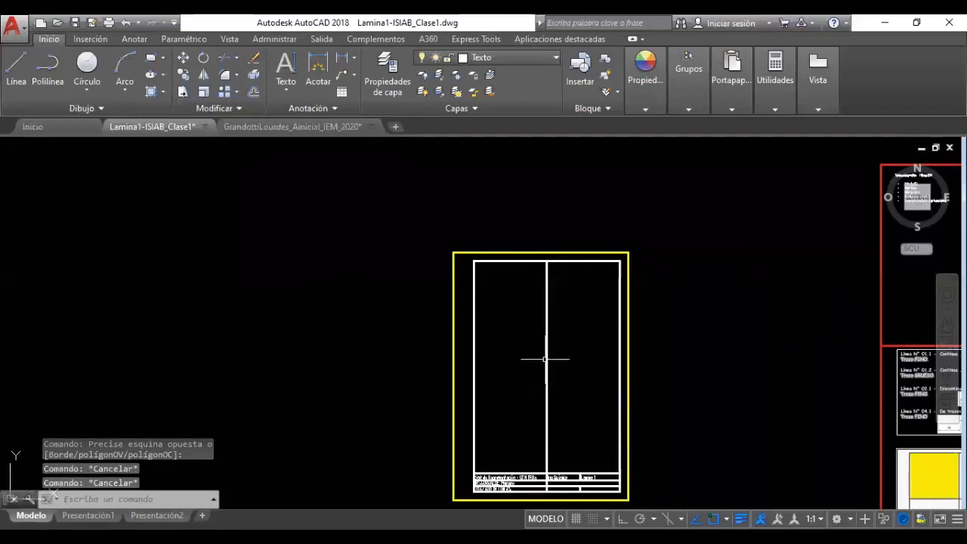
middle_click_drag(655, 363, 233, 241)
scroll(404, 363, "up", 5)
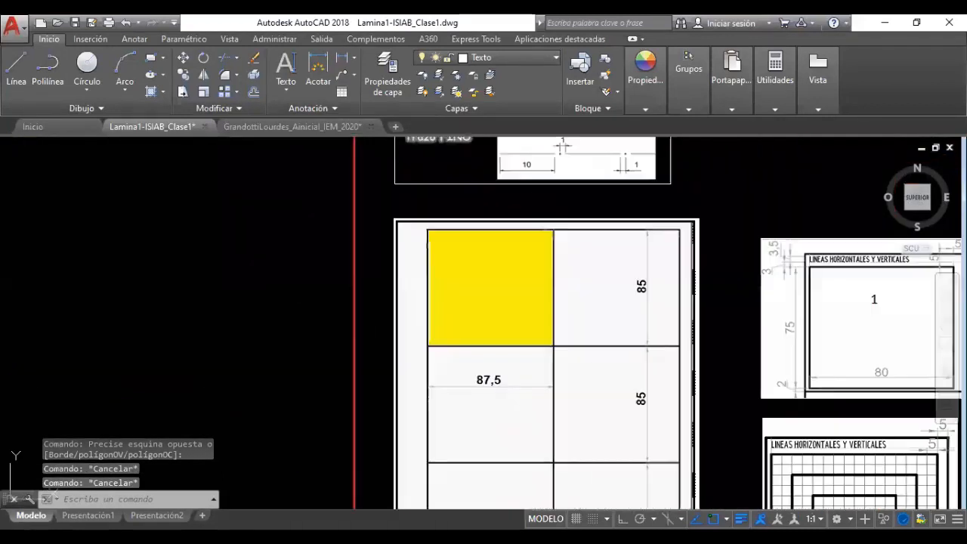
mouse_move(623, 421)
middle_mouse_down()
mouse_move(615, 378)
mouse_move(631, 313)
middle_mouse_up()
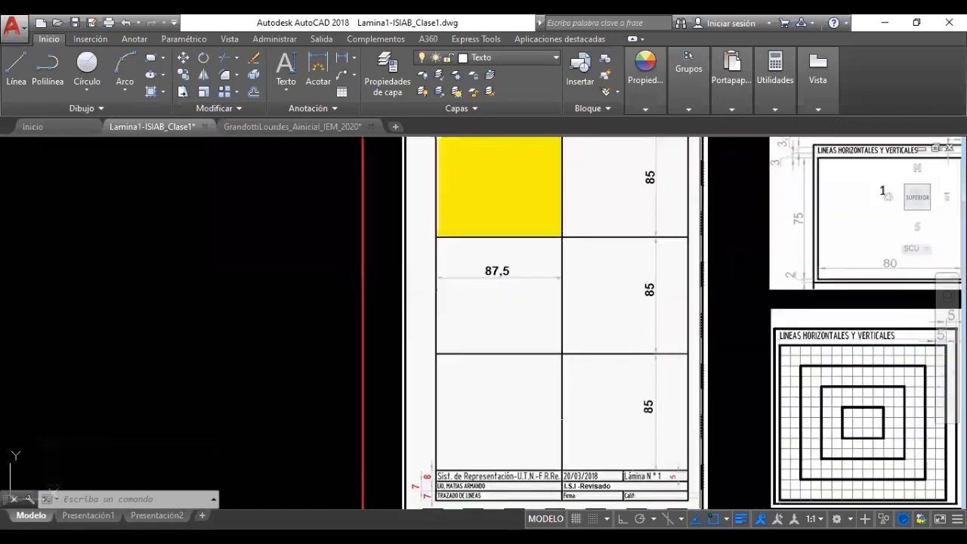
scroll(345, 350, "down", 2)
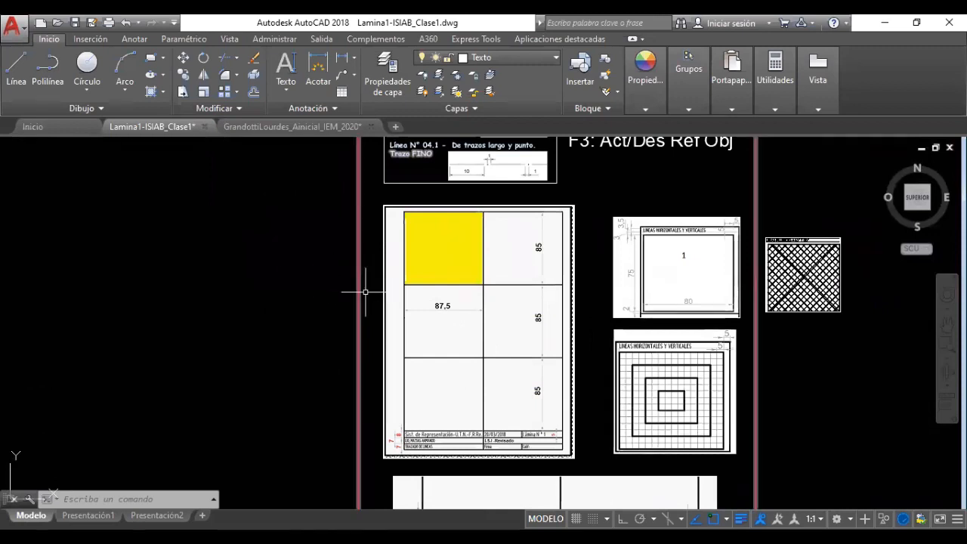
left_click(947, 325)
left_click_drag(337, 270, 828, 365)
left_click_drag(431, 281, 562, 389)
left_click_drag(531, 324, 563, 408)
left_click_drag(520, 358, 497, 373)
key("Escape")
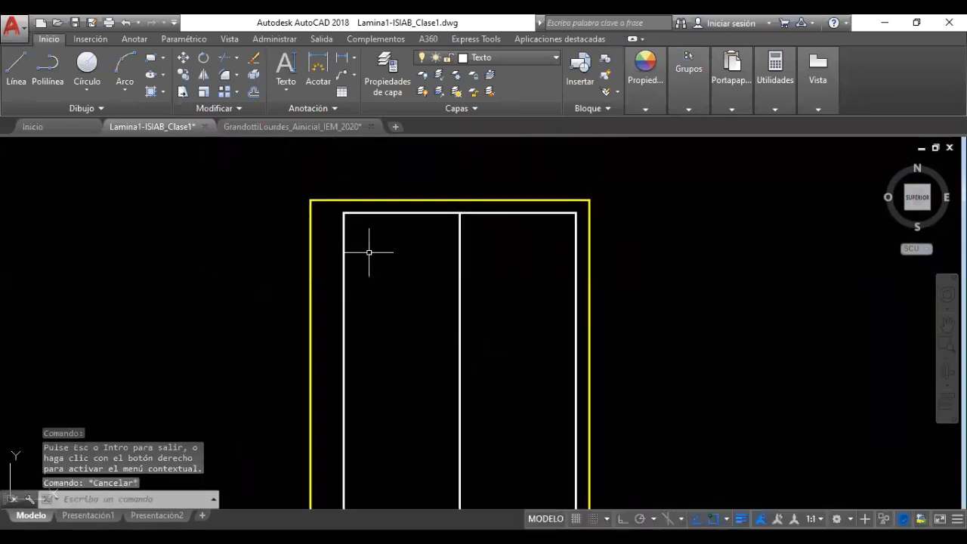
Draw a line from the inner top-left corner: 85 down, right to the border, 85 down, then left past the frame
left_click(16, 72)
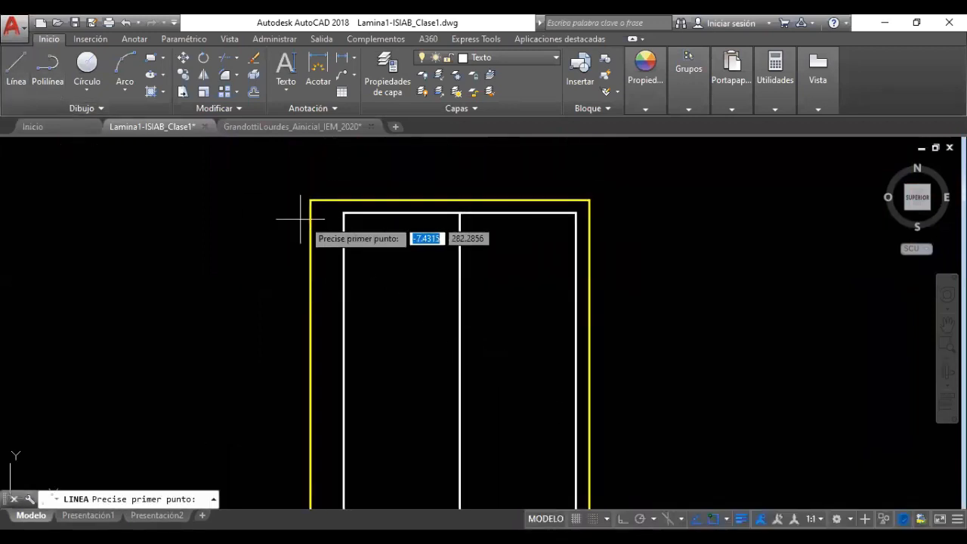
left_click(344, 214)
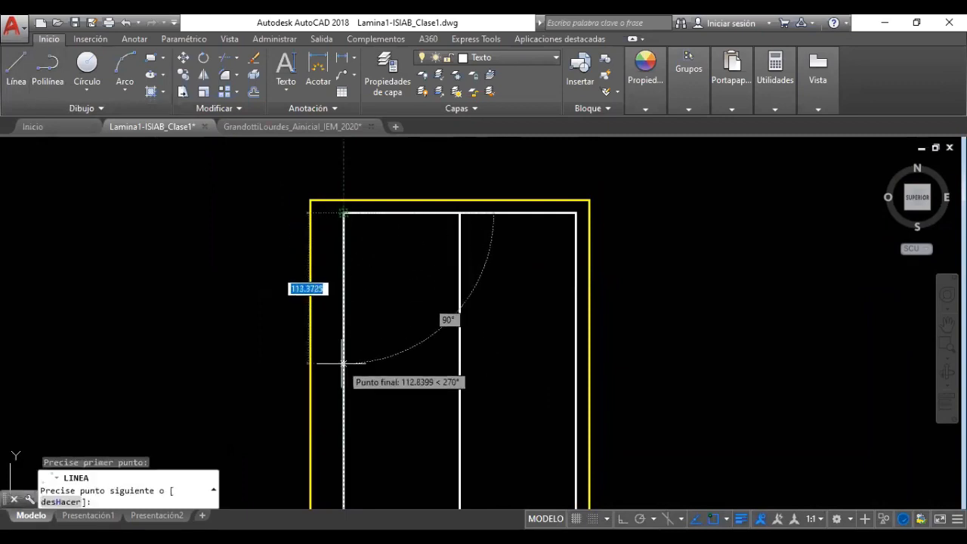
type("85")
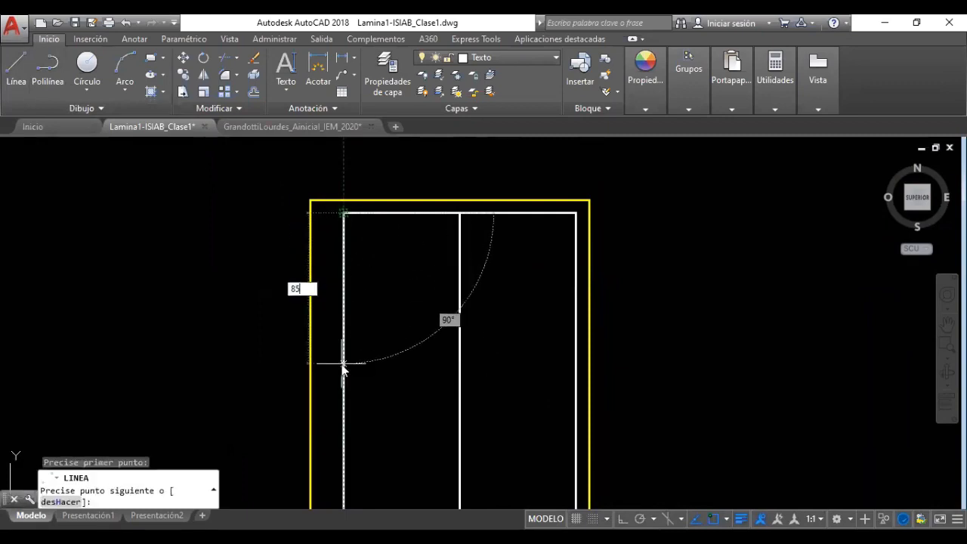
key("Return")
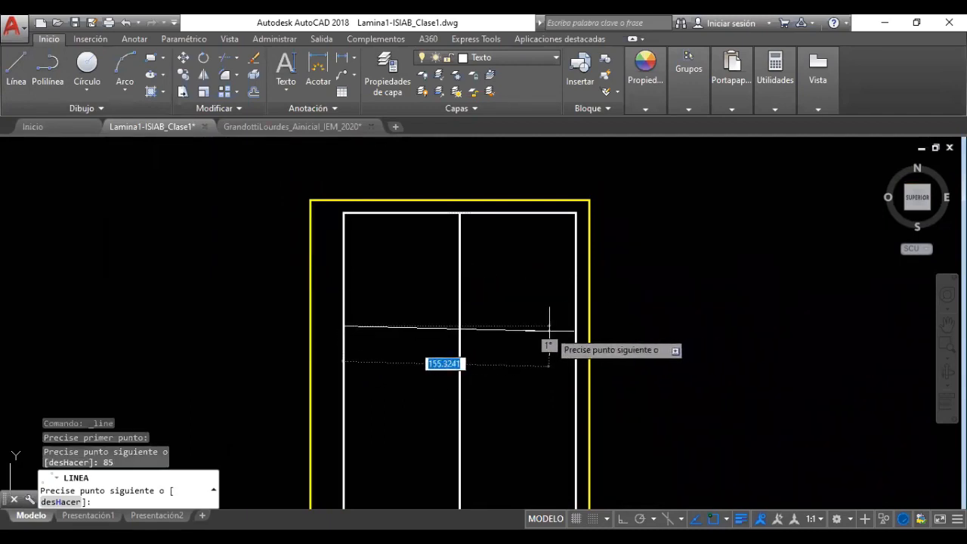
key("F8")
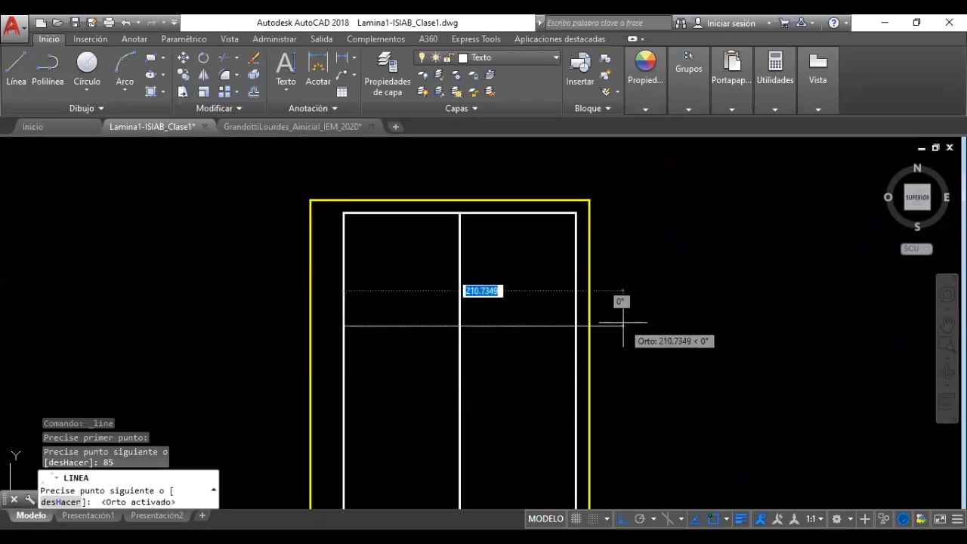
left_click(588, 326)
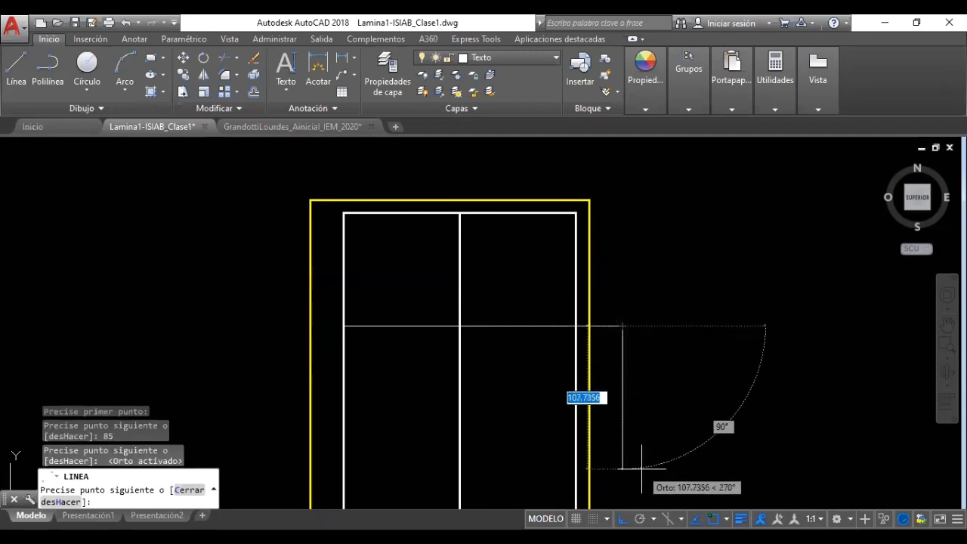
type("85")
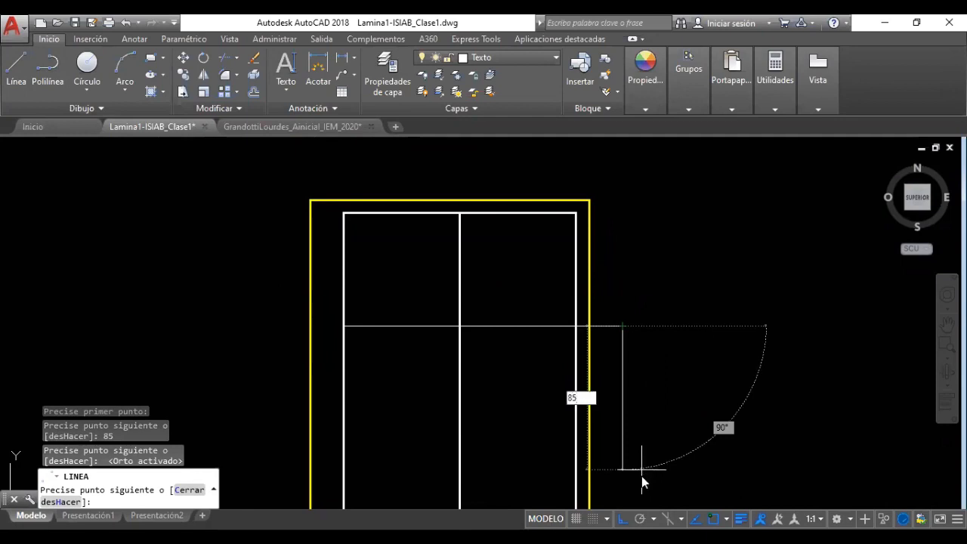
key("Return")
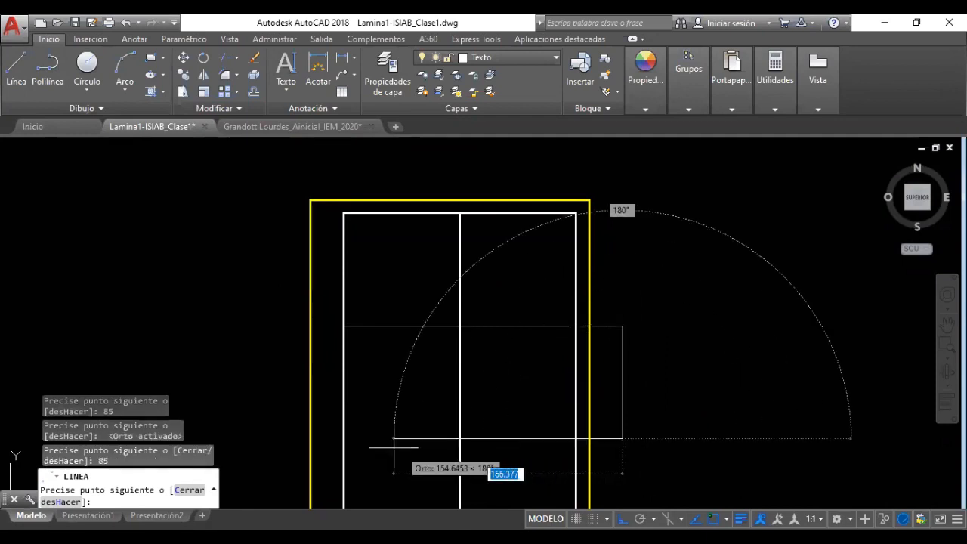
left_click(263, 416)
scroll(343, 412, "down", 2)
scroll(353, 446, "up", 2)
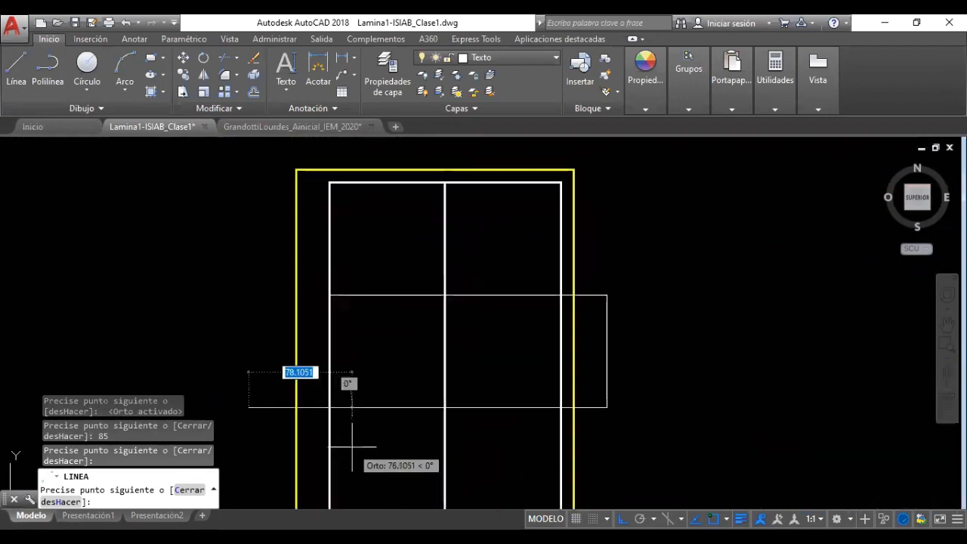
Trim the overhanging line stubs left and right of the frame against the border lines
key("Escape")
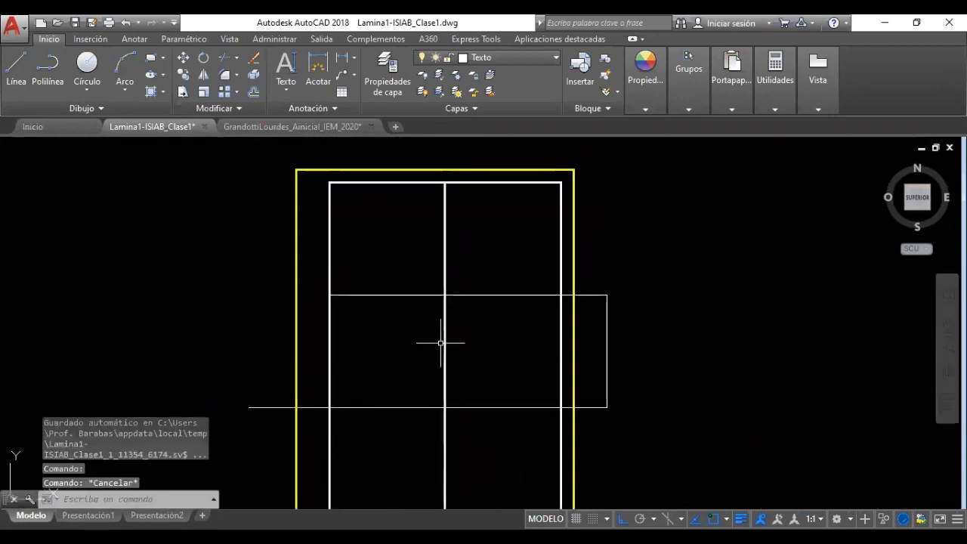
left_click(521, 266)
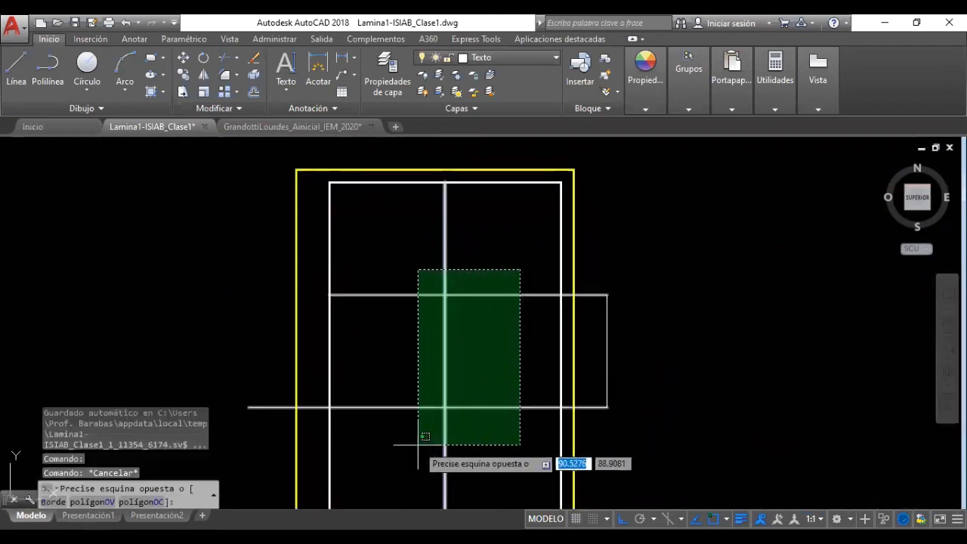
left_click(508, 356)
left_click(612, 275)
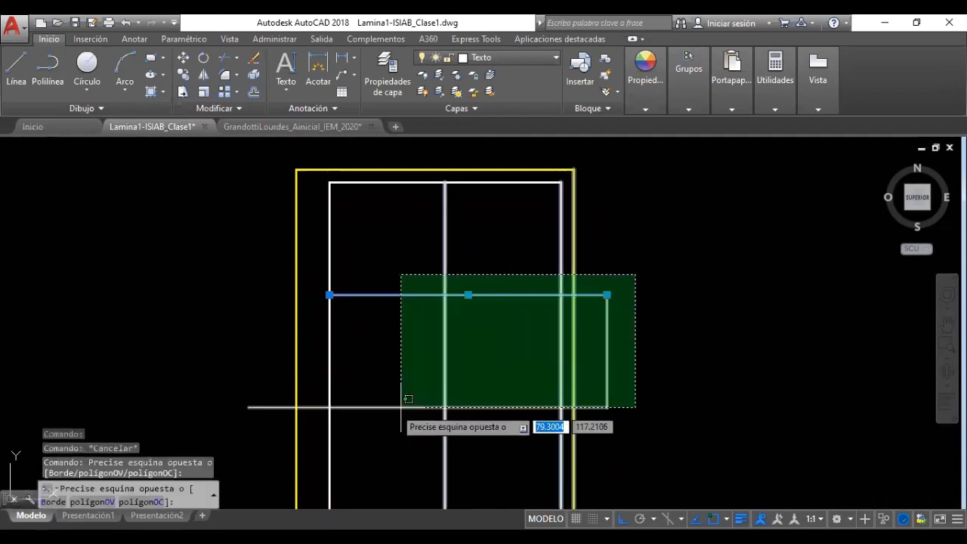
left_click(416, 409)
left_click(367, 266)
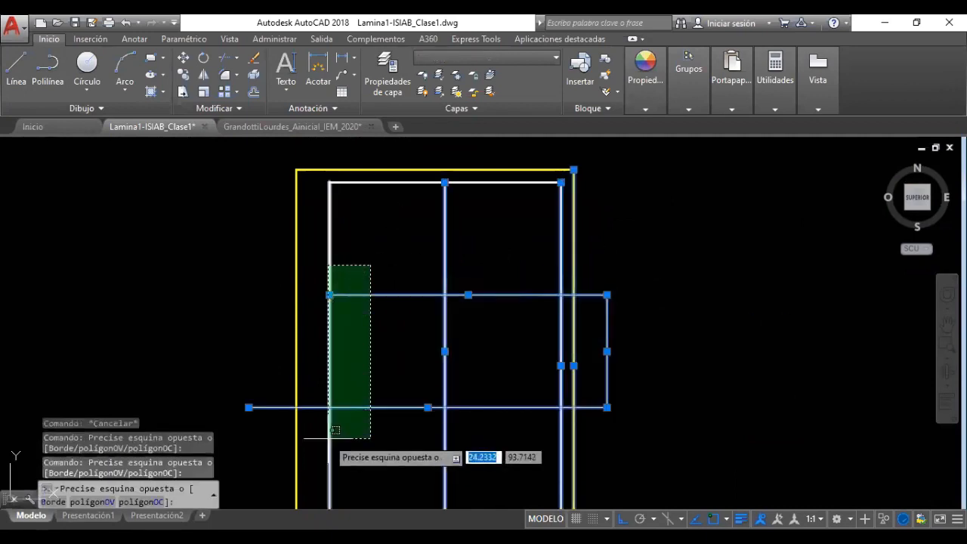
left_click(327, 414)
left_click(223, 61)
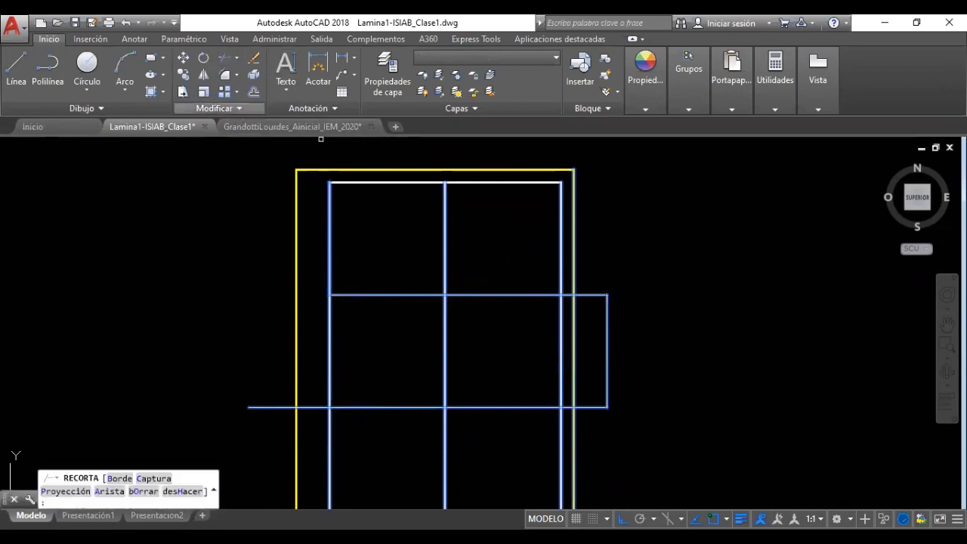
left_click(308, 403)
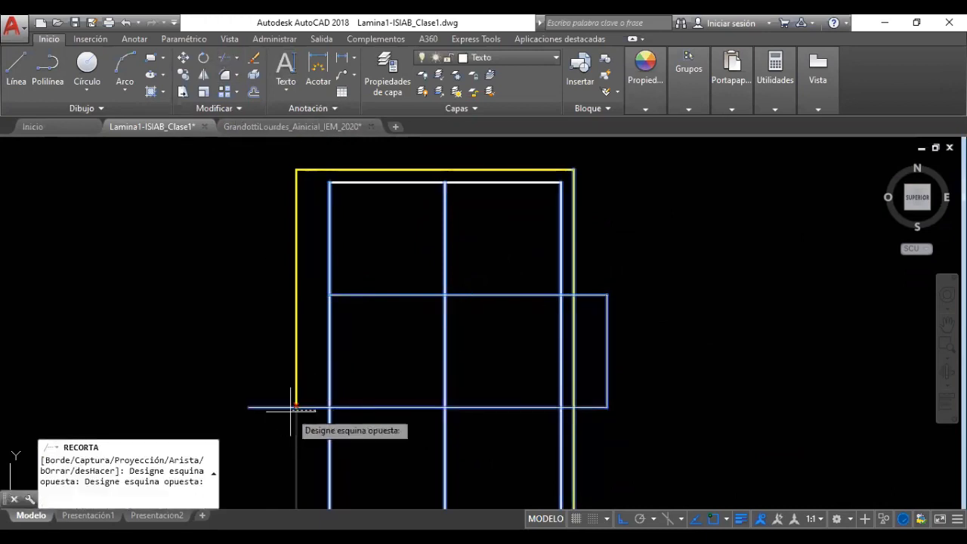
left_click(310, 412)
left_click(603, 411)
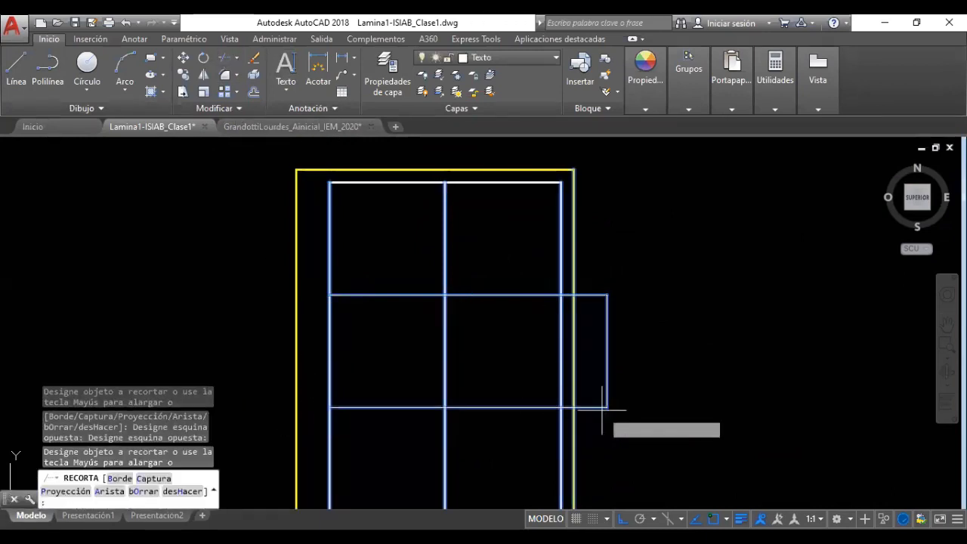
left_click(594, 405)
left_click(594, 305)
left_click(581, 286)
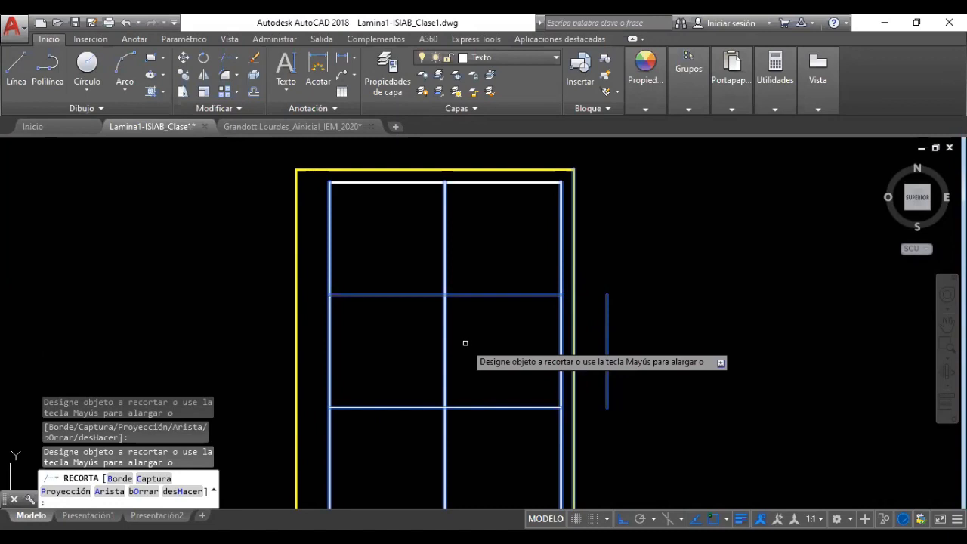
Erase the stray short vertical stub just right of the grid
left_click(629, 320)
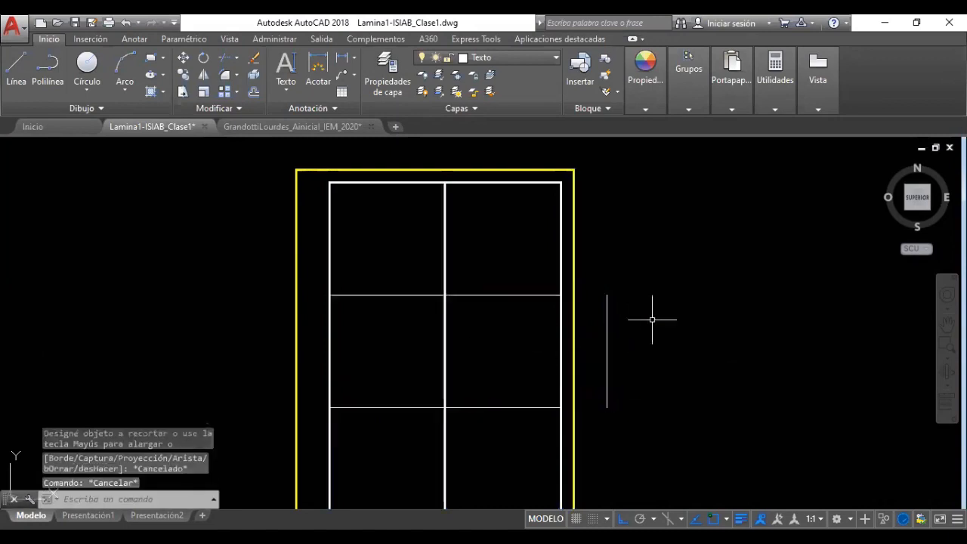
left_click(605, 347)
key("Delete")
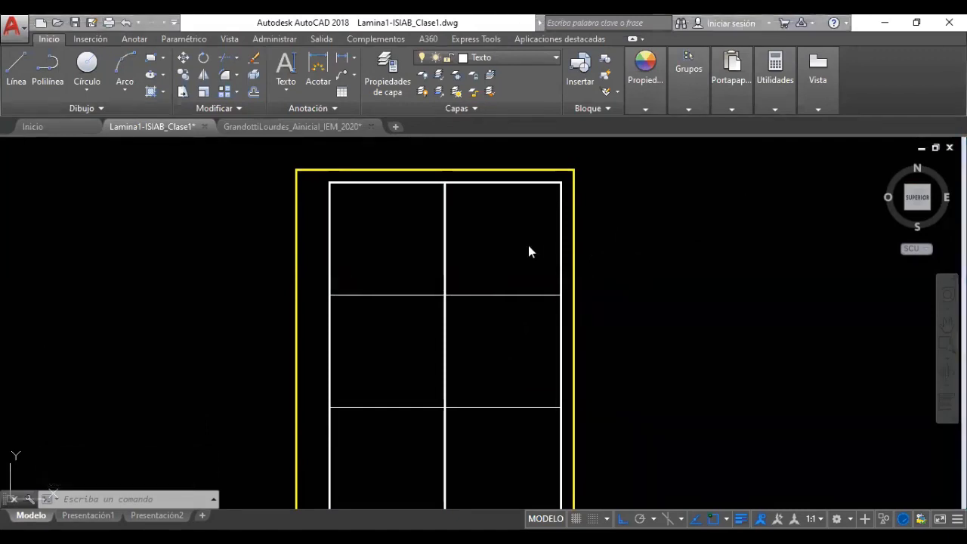
Move both inner horizontal division lines onto the Linea01.Gruesa layer and deselect them
left_click(466, 422)
left_click(459, 267)
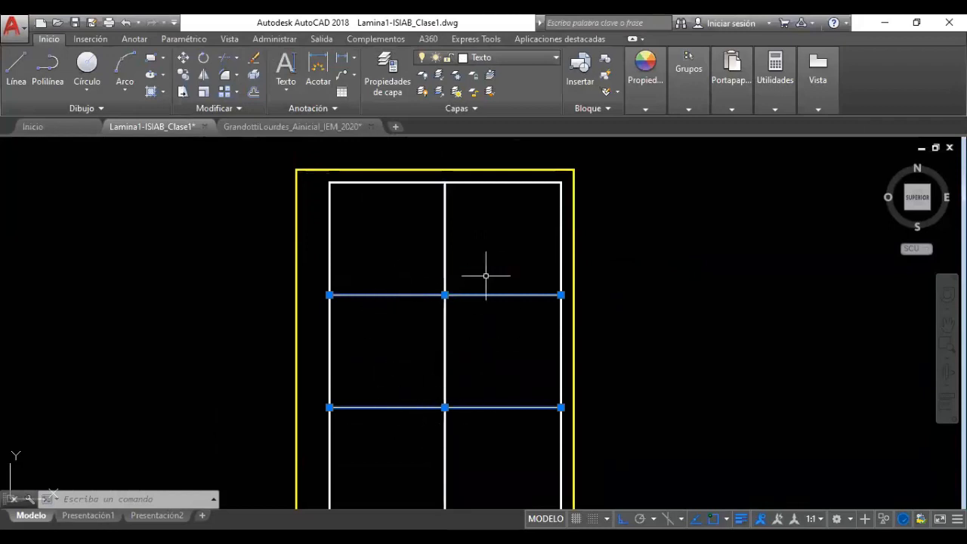
left_click(505, 57)
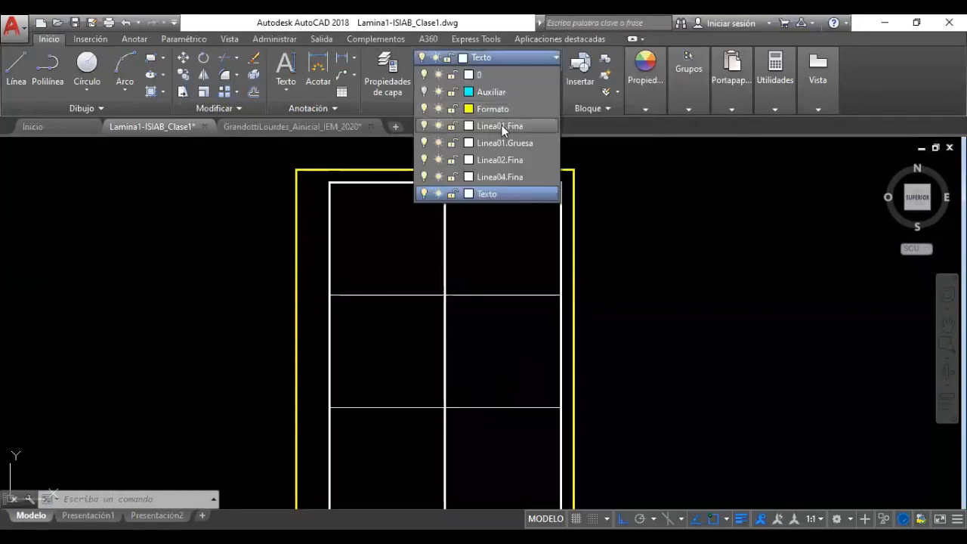
left_click(505, 143)
left_click(517, 58)
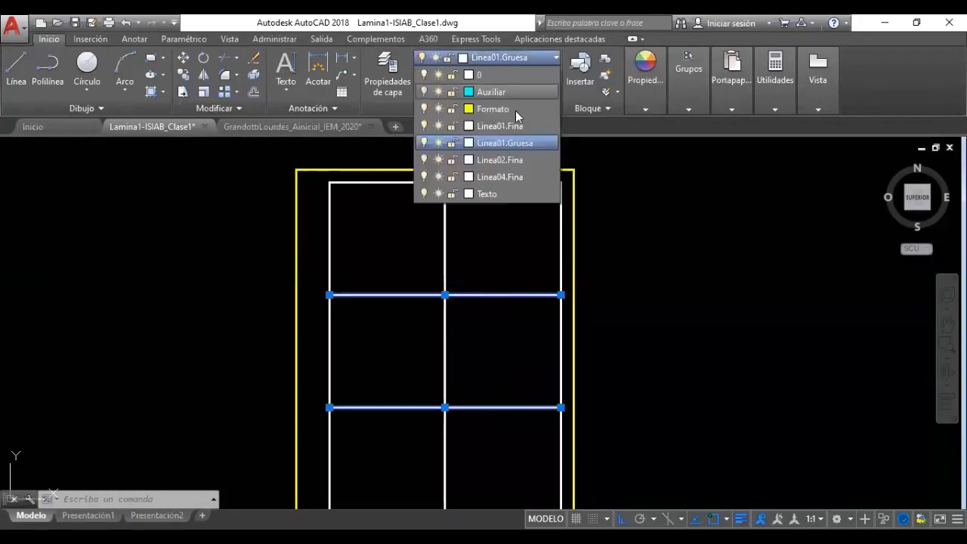
left_click(515, 143)
left_click(685, 363)
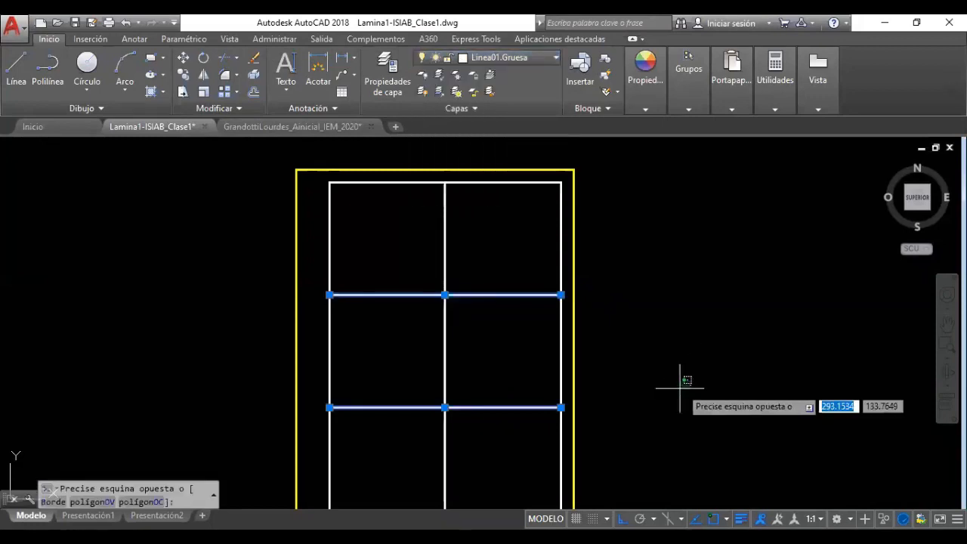
key("Escape")
key("Escape")
key("Escape")
key("Escape")
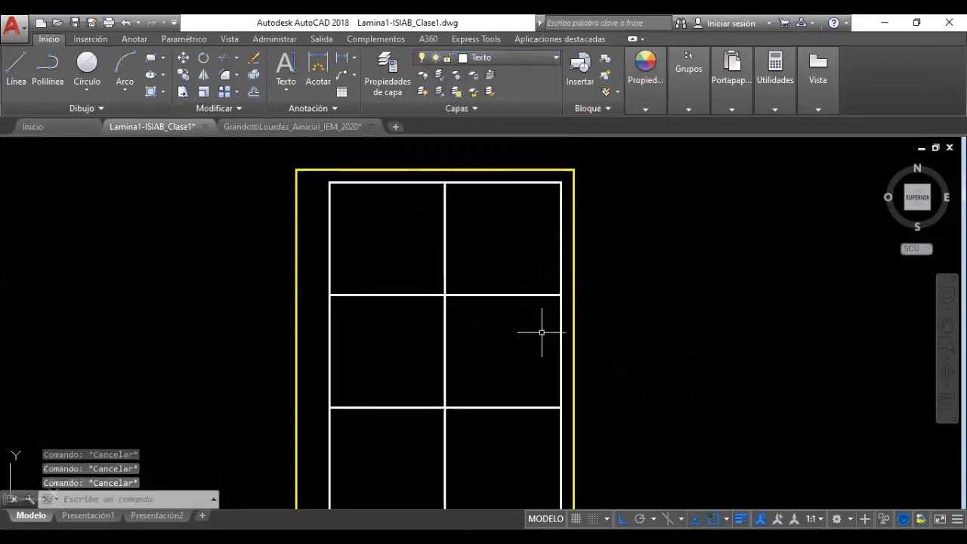
Zoom out to check the reference sheet's first-cell sizes, then zoom back into the top-left cell
scroll(469, 410, "down", 2)
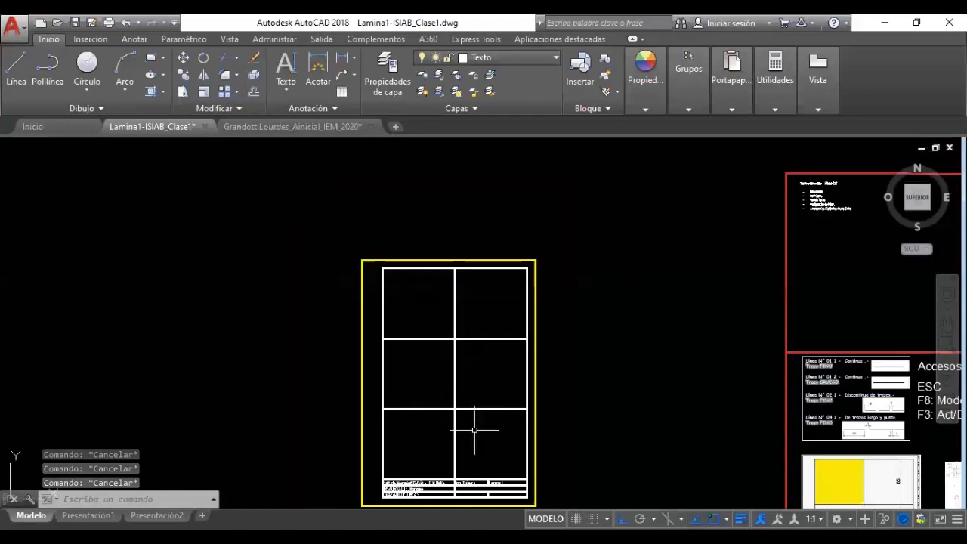
scroll(475, 452, "up", 2)
scroll(583, 411, "down", 2)
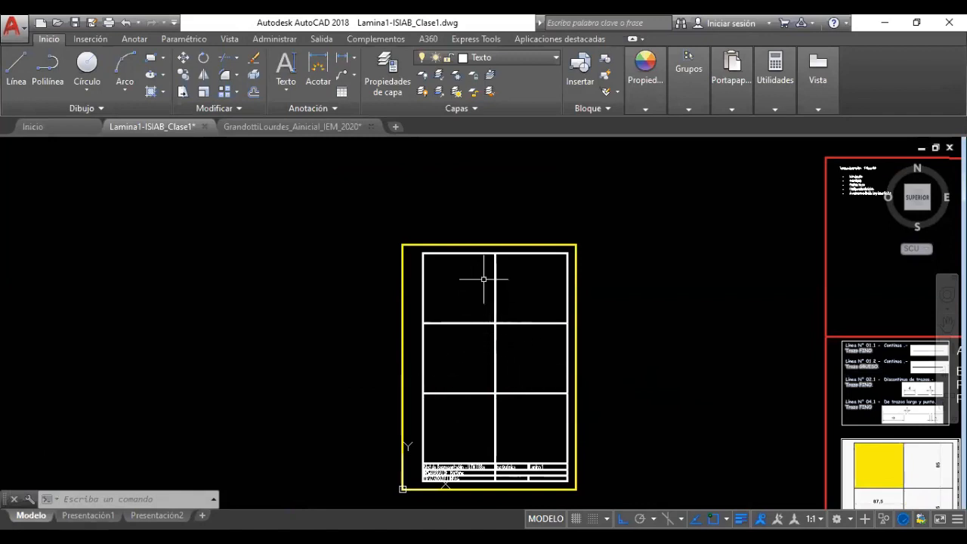
scroll(517, 281, "up", 5)
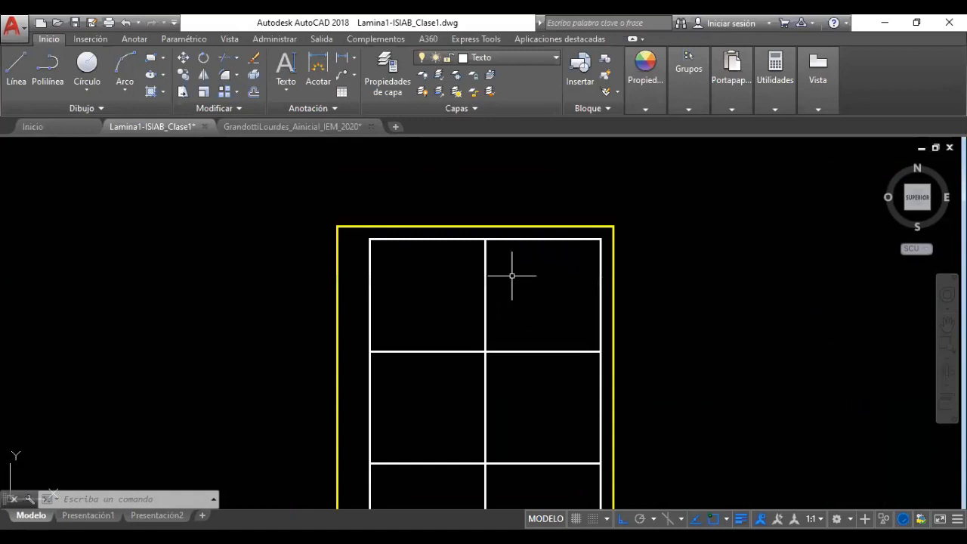
scroll(459, 244, "up", 2)
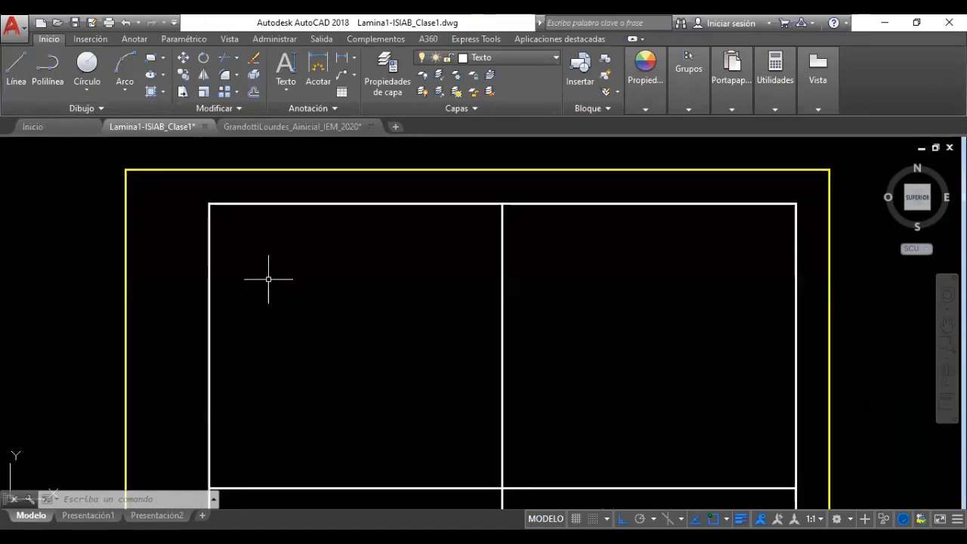
scroll(446, 378, "down", 8)
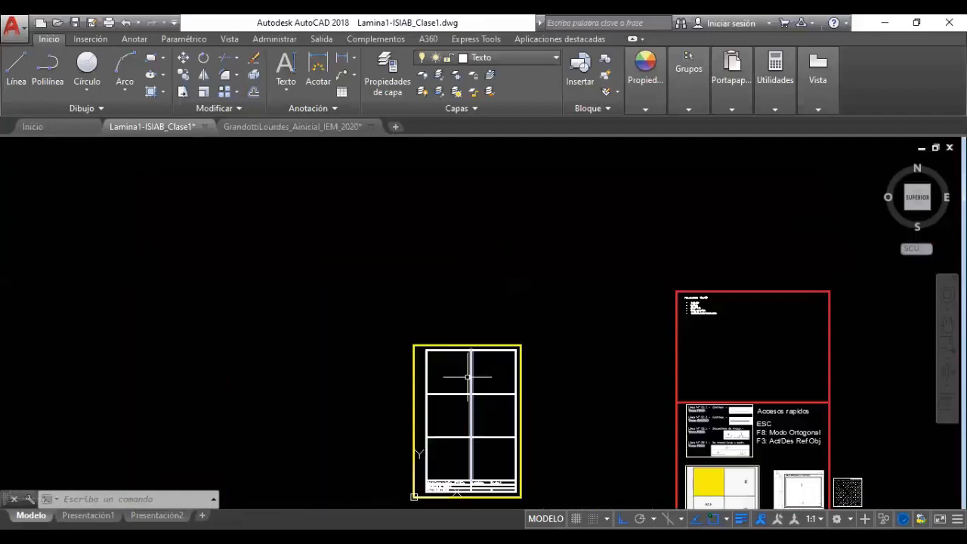
scroll(759, 399, "up", 8)
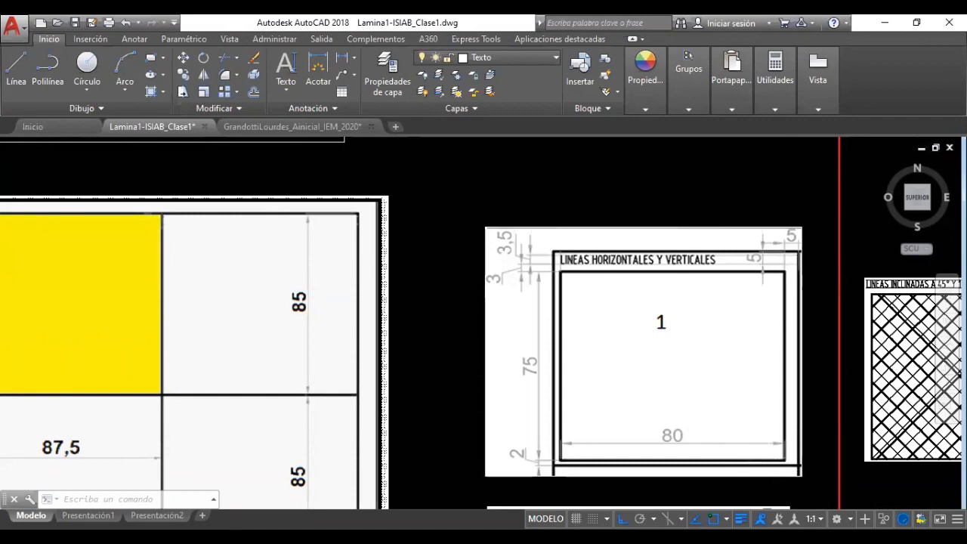
scroll(777, 457, "down", 6)
scroll(302, 295, "down", 2)
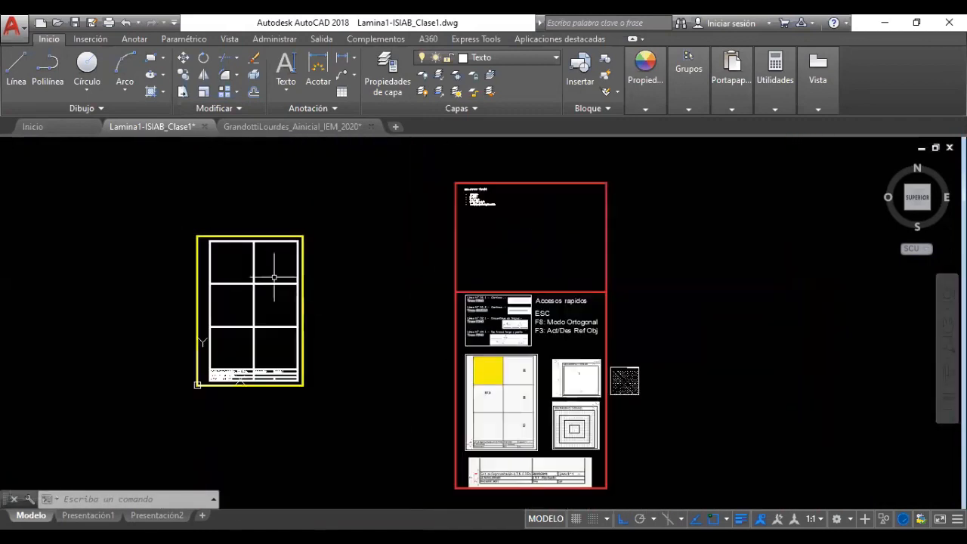
scroll(234, 264, "up", 2)
scroll(221, 259, "up", 5)
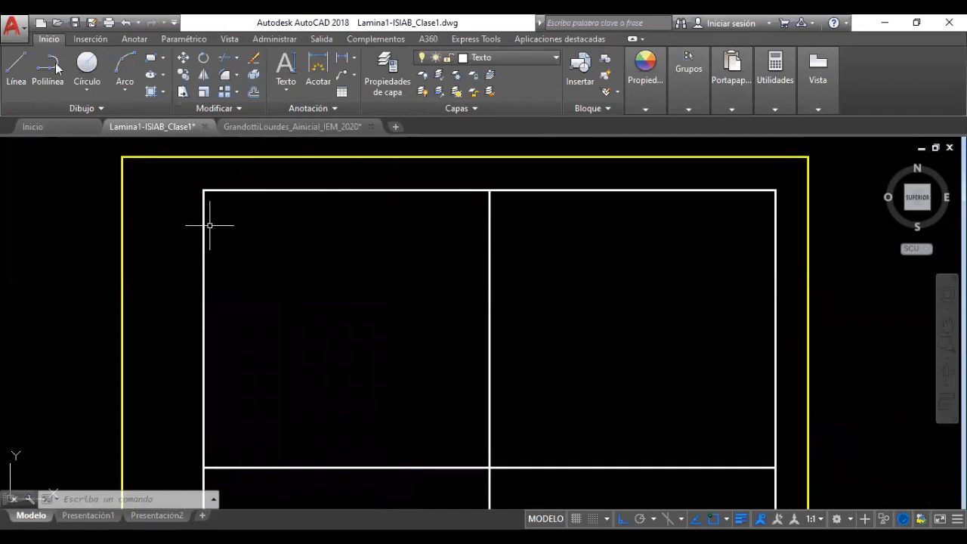
Start lines at the top-left cell's lower-right corner, going 5 left then 2 up
left_click(19, 65)
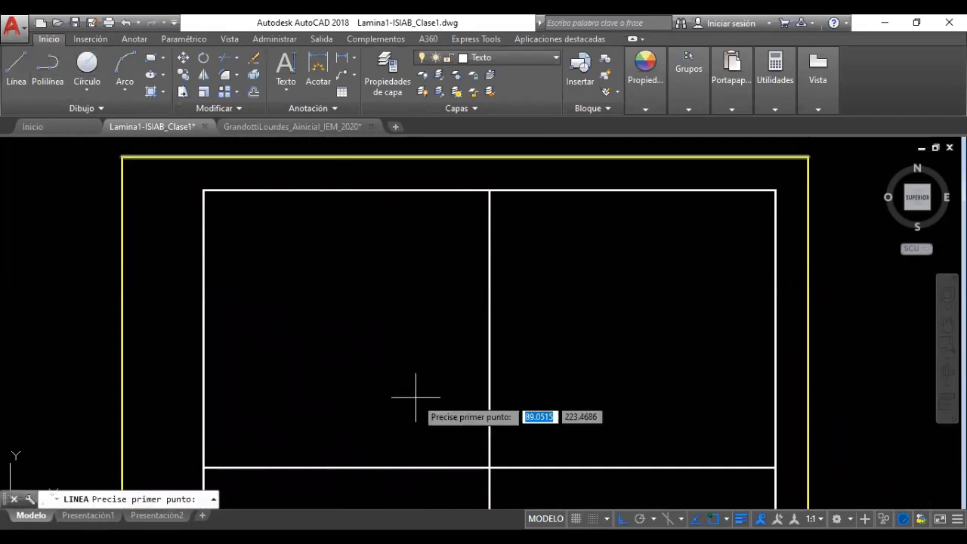
left_click(490, 468)
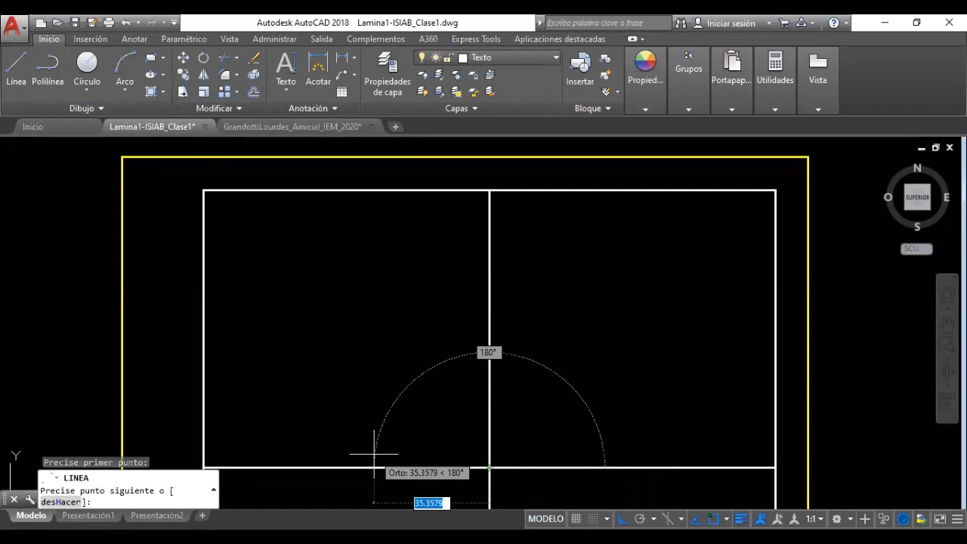
type("5")
key("Return")
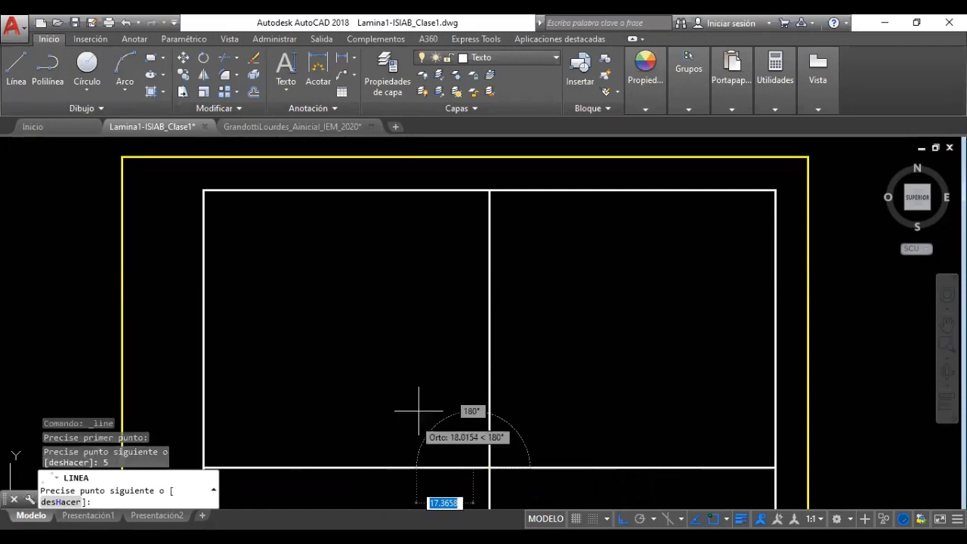
type("2")
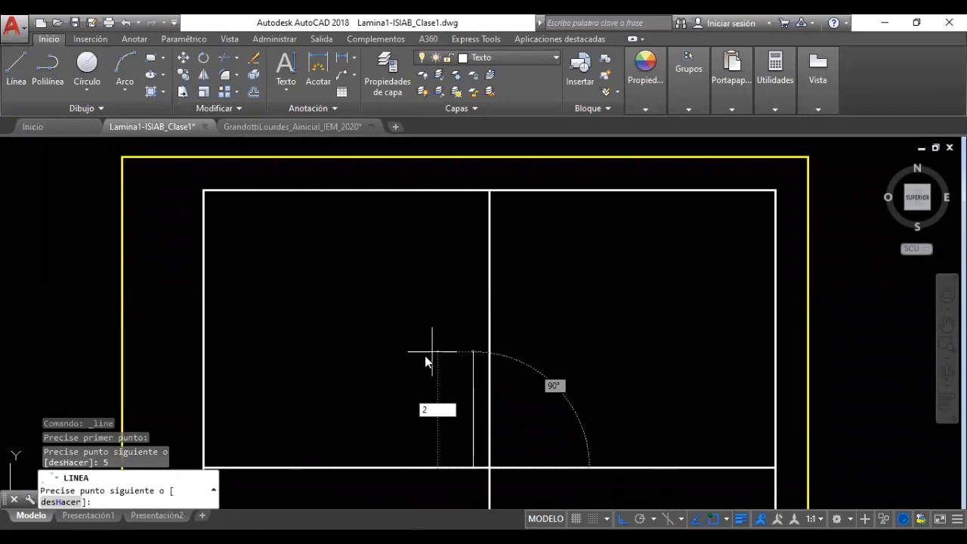
key("Return")
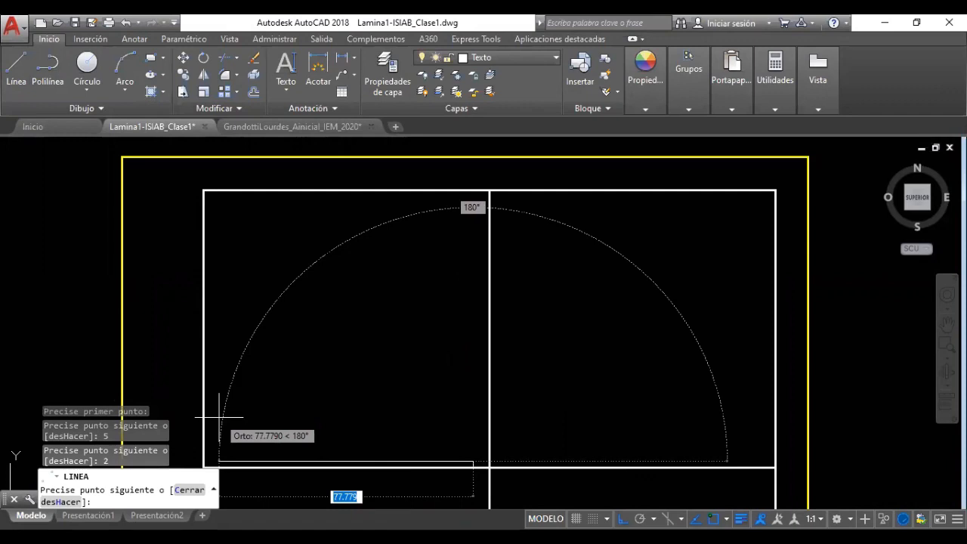
Continue with 80, 75 and 80 unit edges and close the frame down to the bottom edge
type("80")
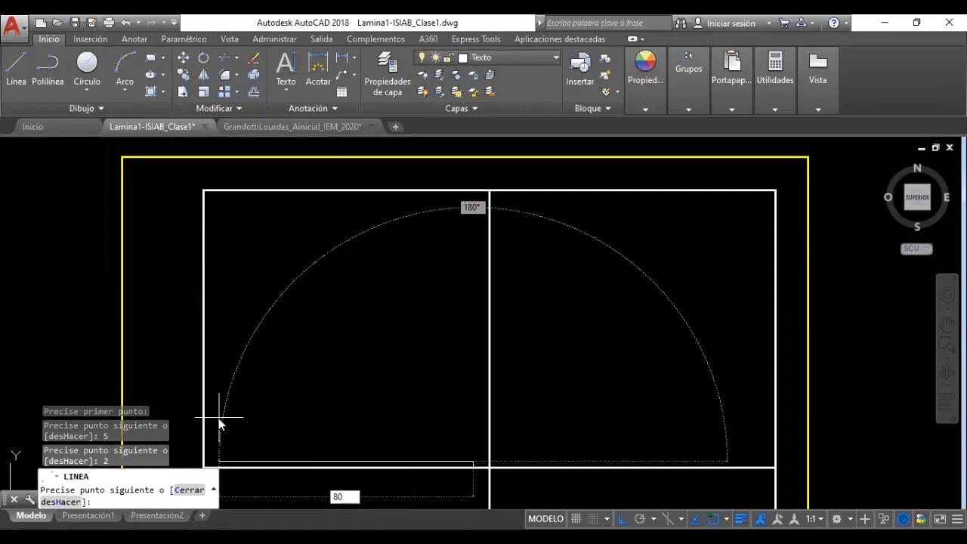
key("Return")
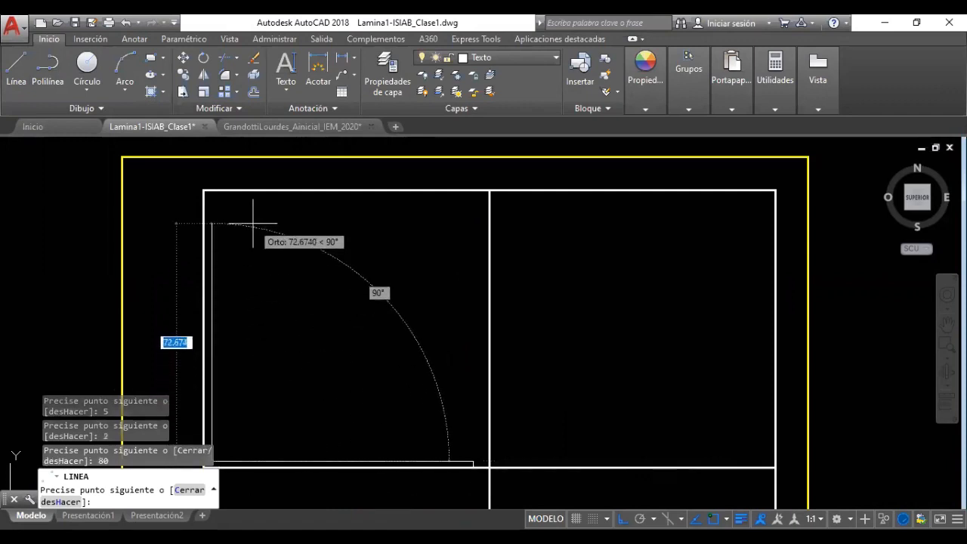
type("75")
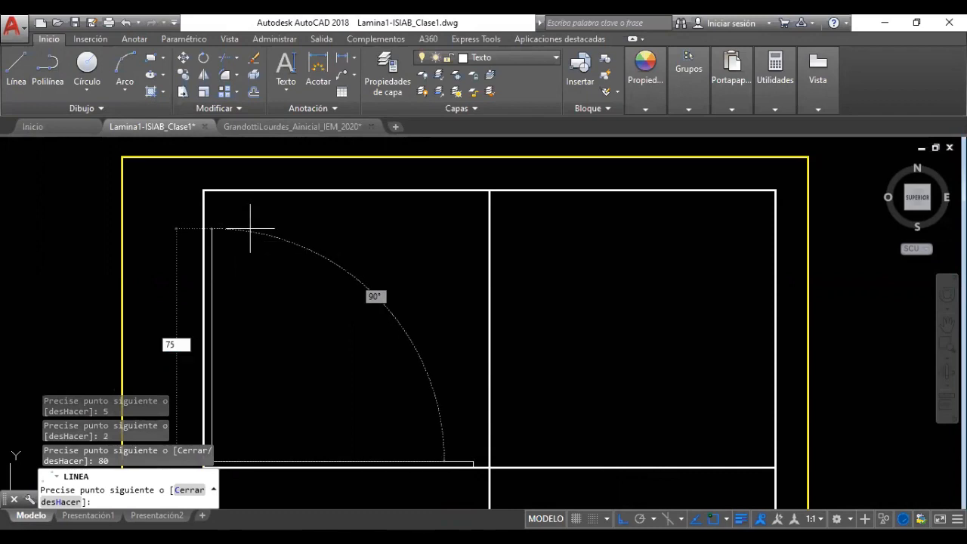
key("Return")
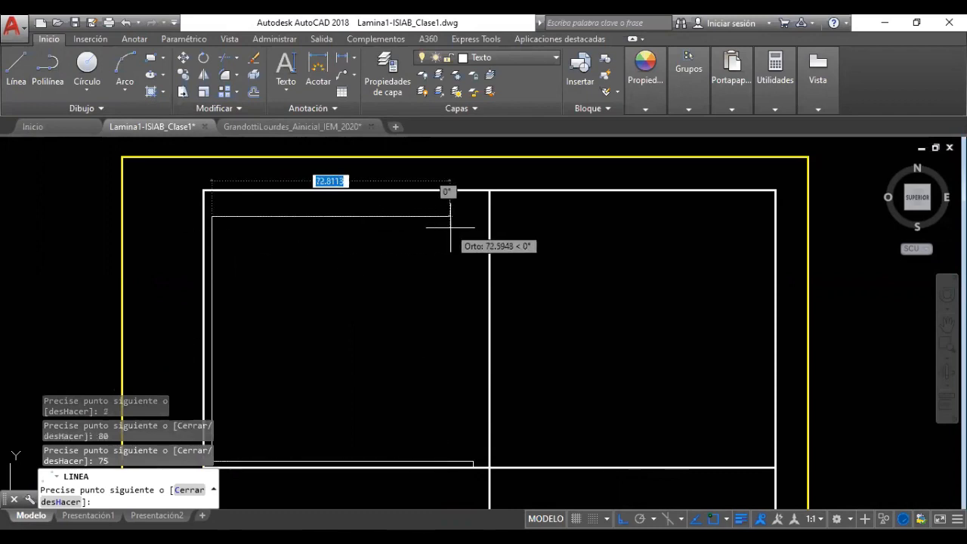
type("80")
key("Return")
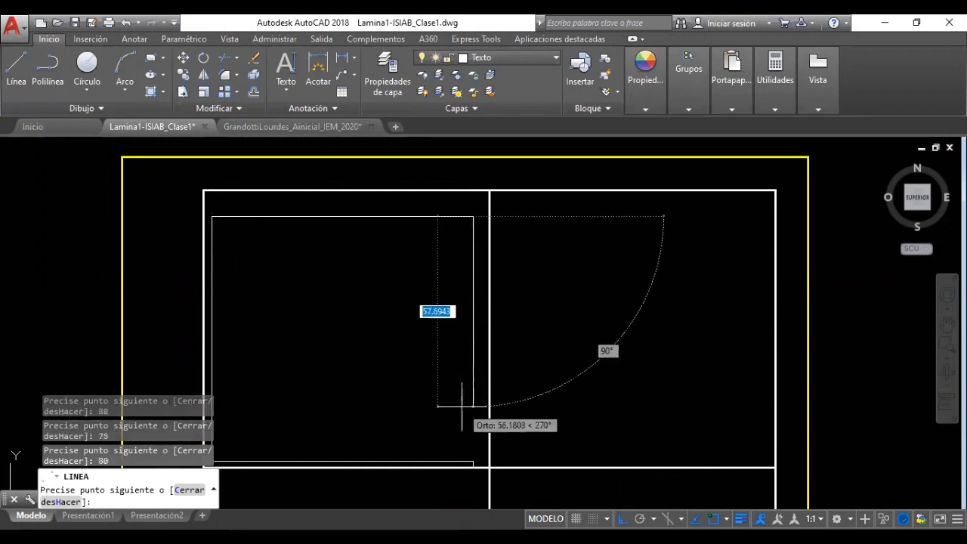
left_click(473, 461)
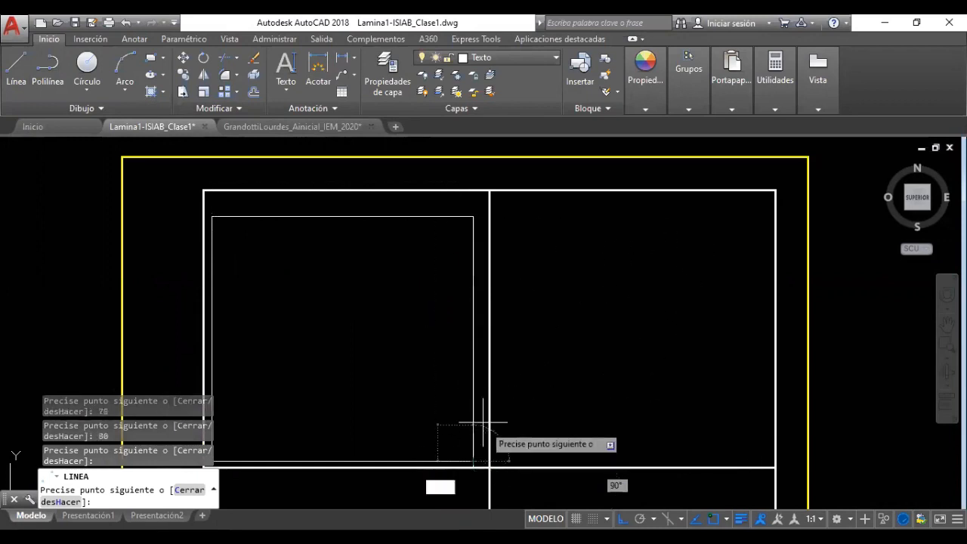
key("Escape")
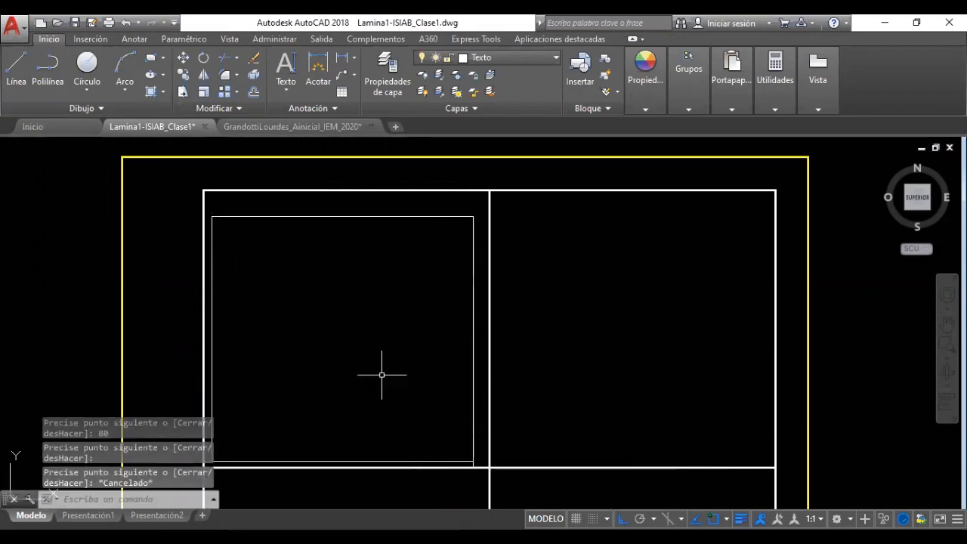
Pan the view and select the new 80×75 frame, then cancel without changing its layer
left_click_drag(692, 311, 695, 329)
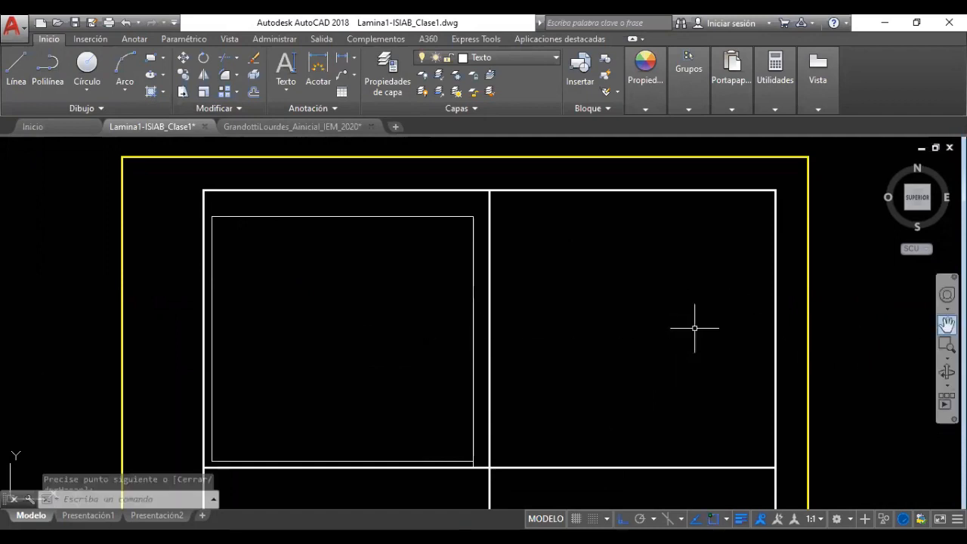
left_click(947, 323)
left_click_drag(761, 297, 815, 309)
key("Escape")
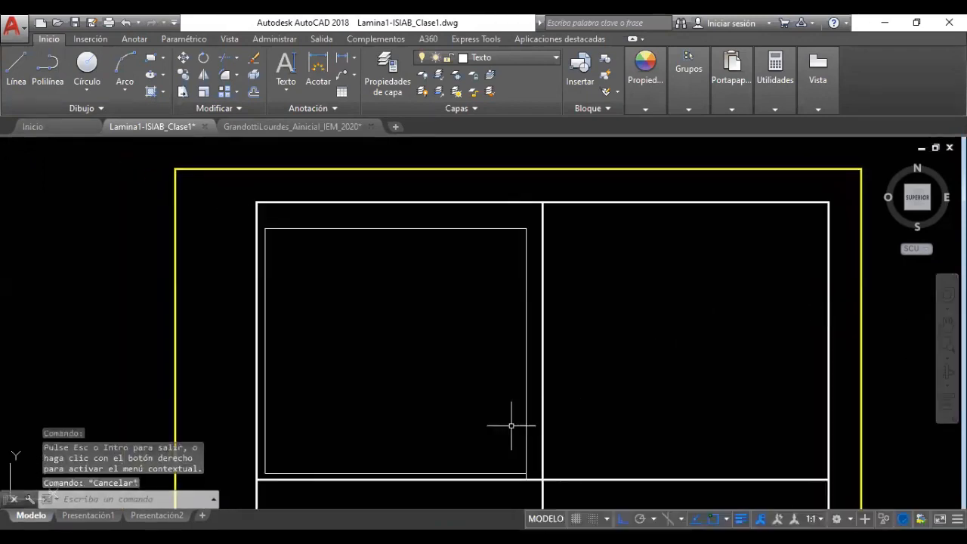
left_click(533, 222)
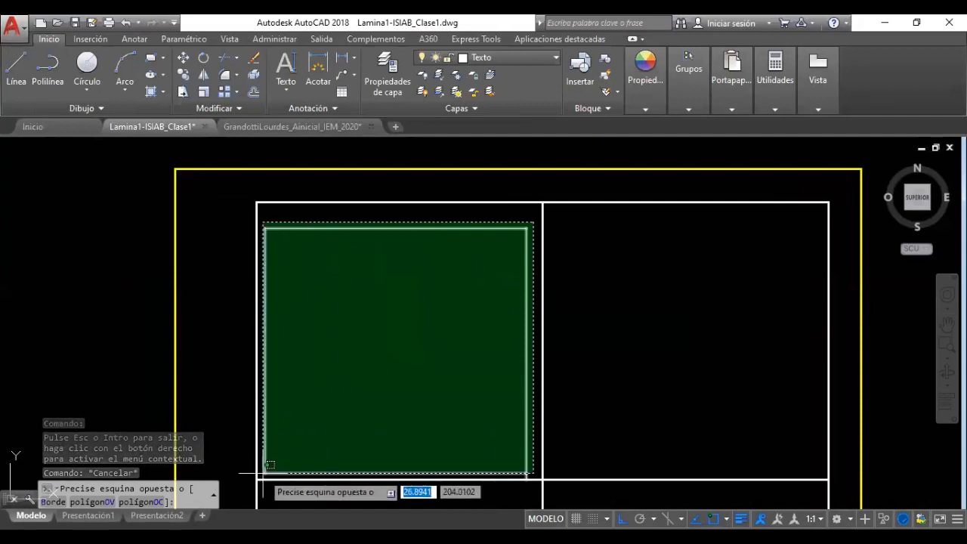
left_click(265, 447)
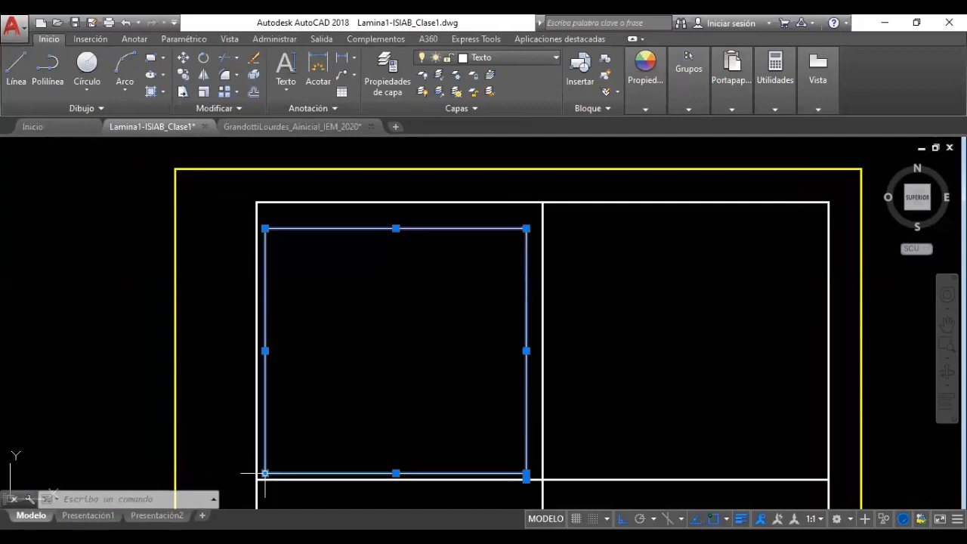
left_click(498, 59)
key("Escape")
key("Escape")
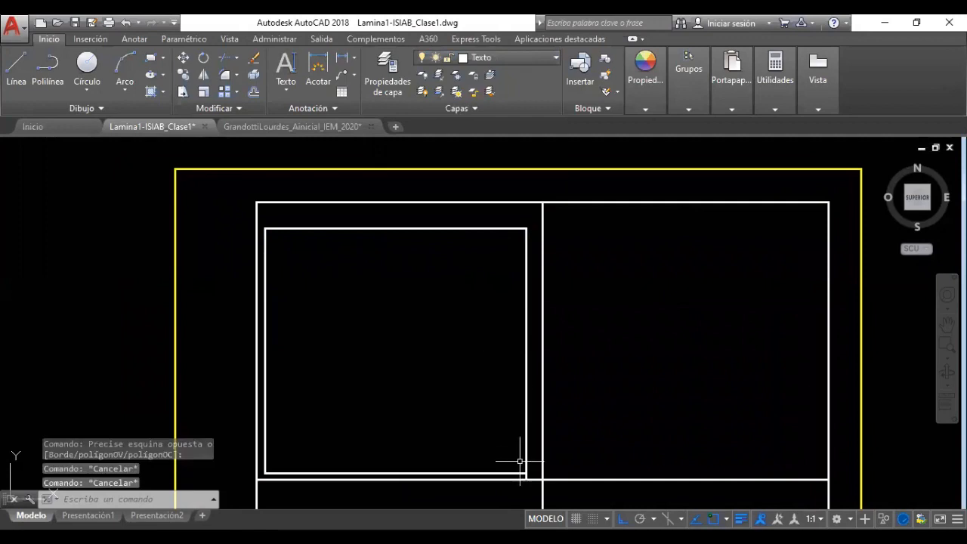
Delete the two stray short segments at the frame's lower-right corner
left_click(513, 462)
left_click(536, 497)
left_click(512, 461)
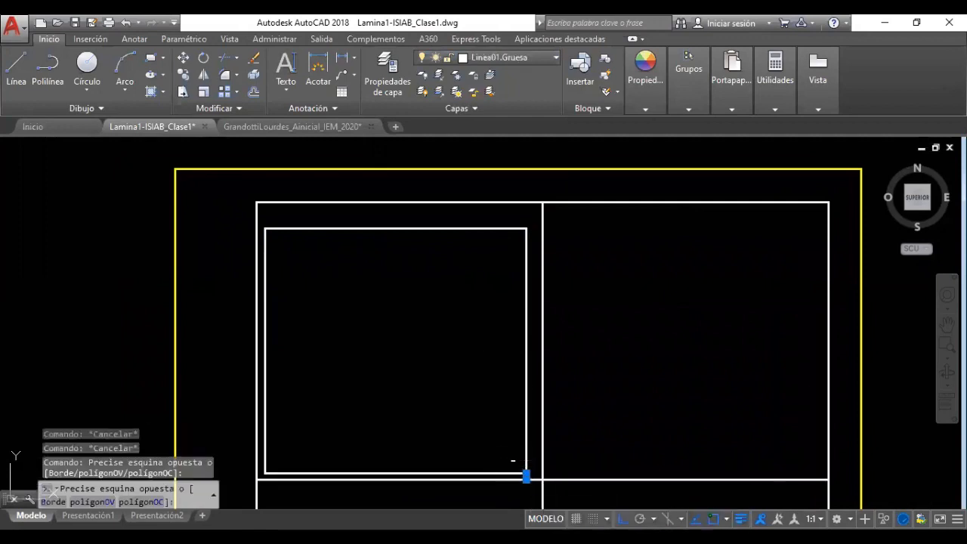
left_click(569, 496)
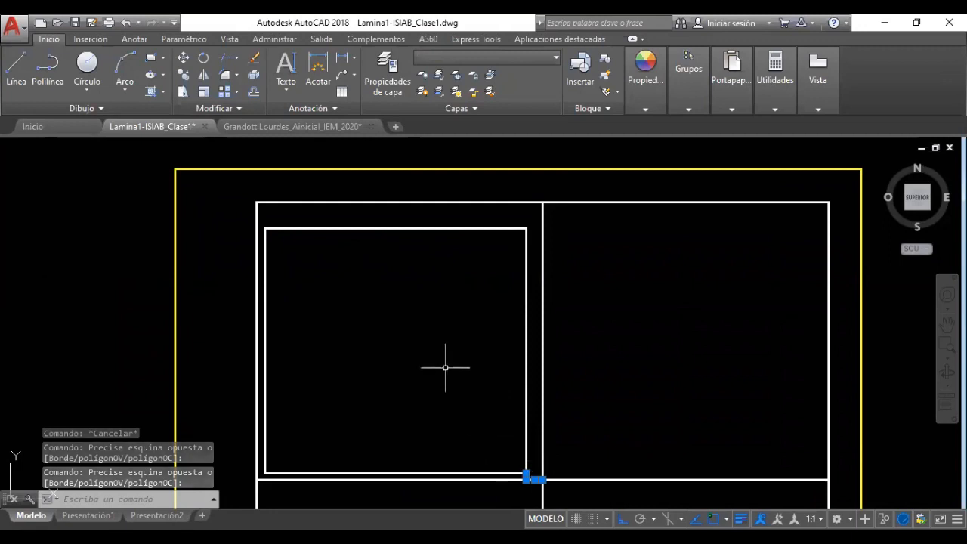
key("Delete")
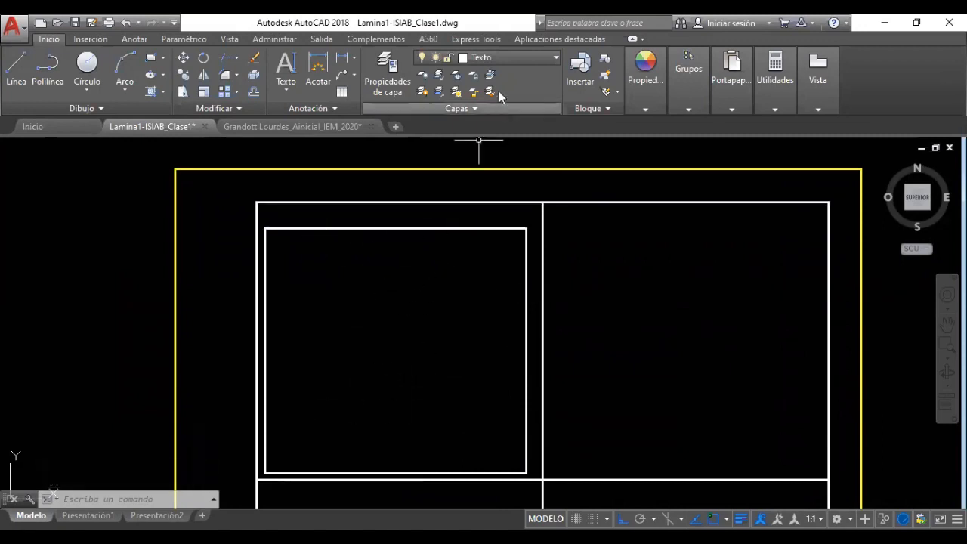
Make Linea01.Gruesa the current layer and pan the drawing slightly left
left_click(508, 61)
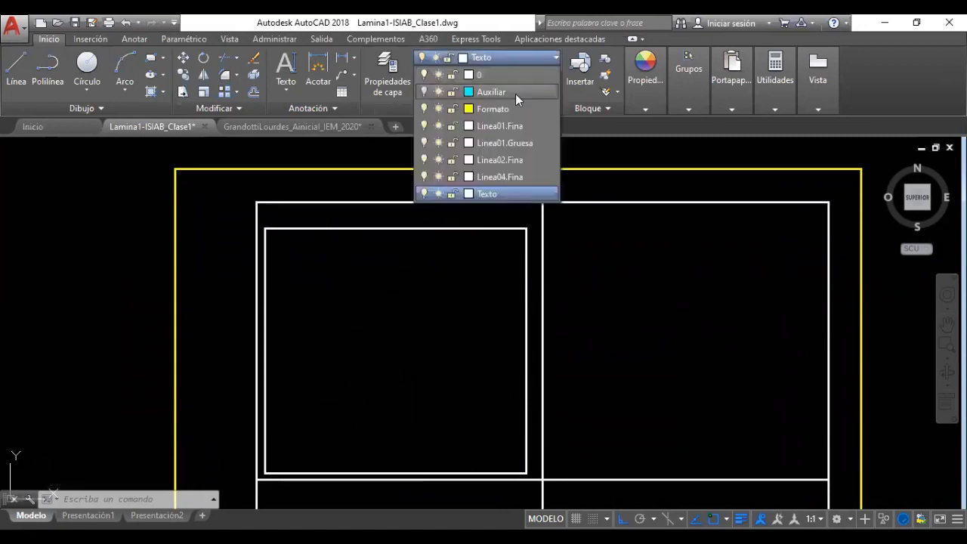
left_click(519, 144)
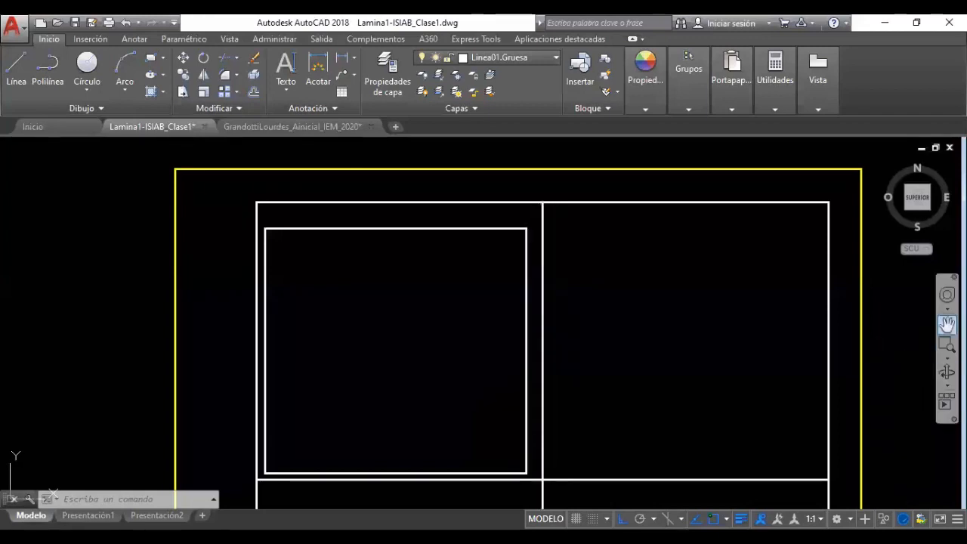
left_click(947, 324)
mouse_move(869, 335)
left_mouse_down()
mouse_move(728, 331)
mouse_move(818, 338)
left_mouse_up()
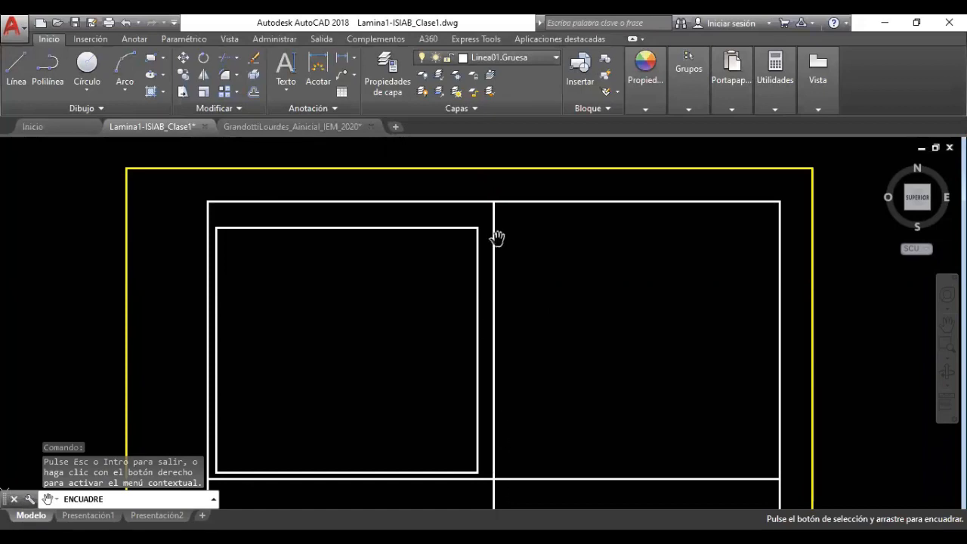
Mirror the 80×75 square's four edges about the vertical divider, keeping the original
left_click(204, 77)
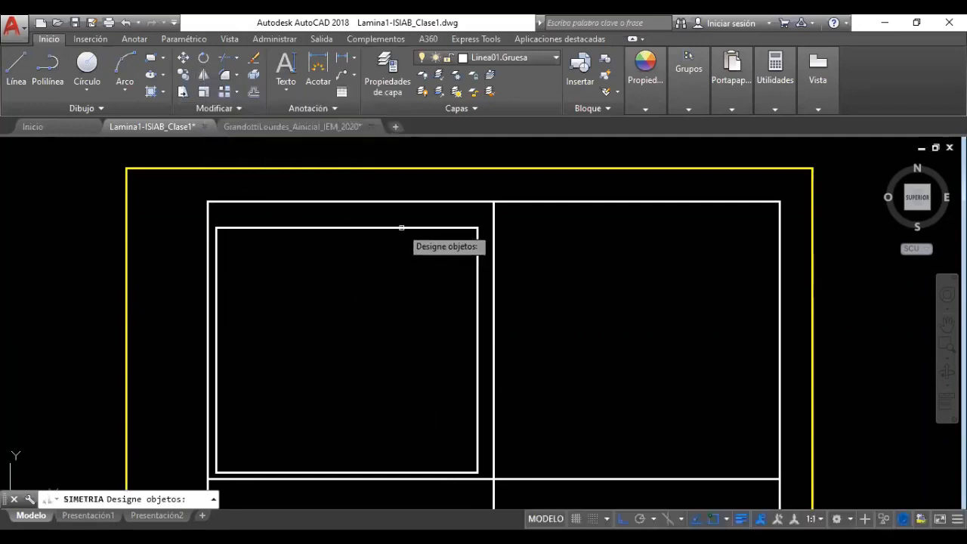
left_click(354, 229)
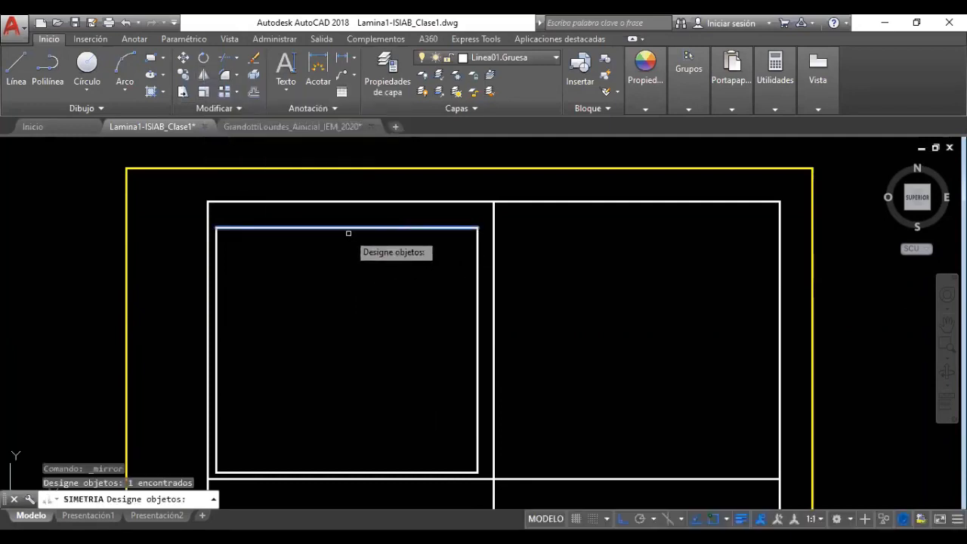
left_click(216, 270)
left_click(325, 468)
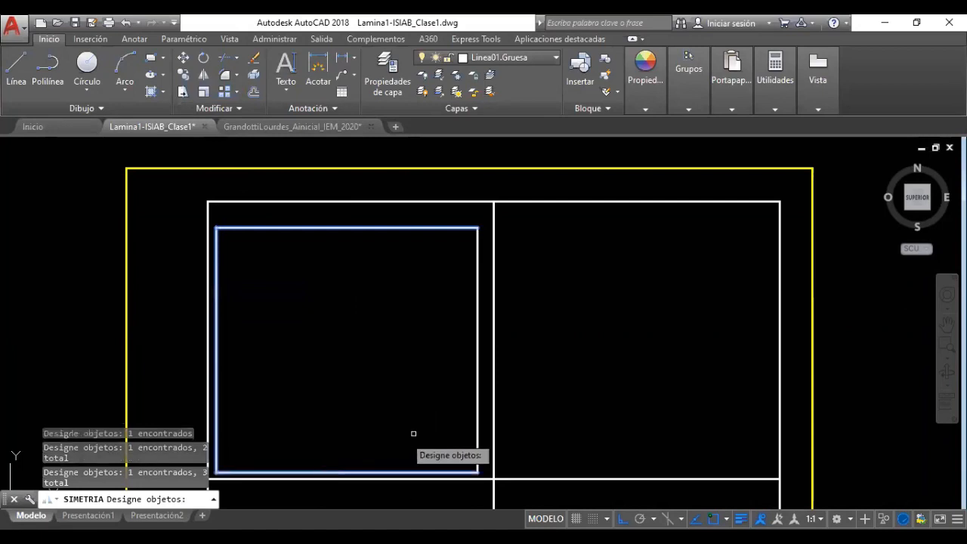
left_click(479, 391)
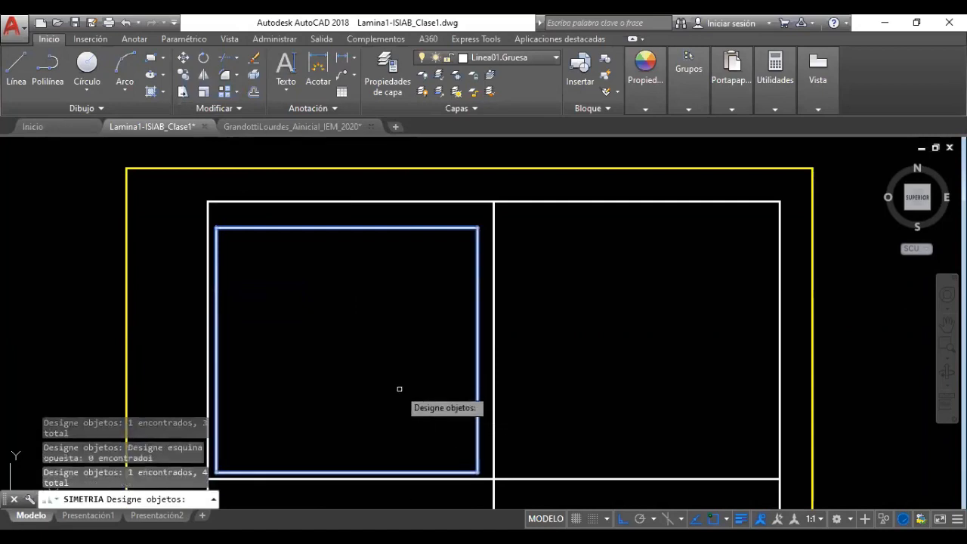
key("Return")
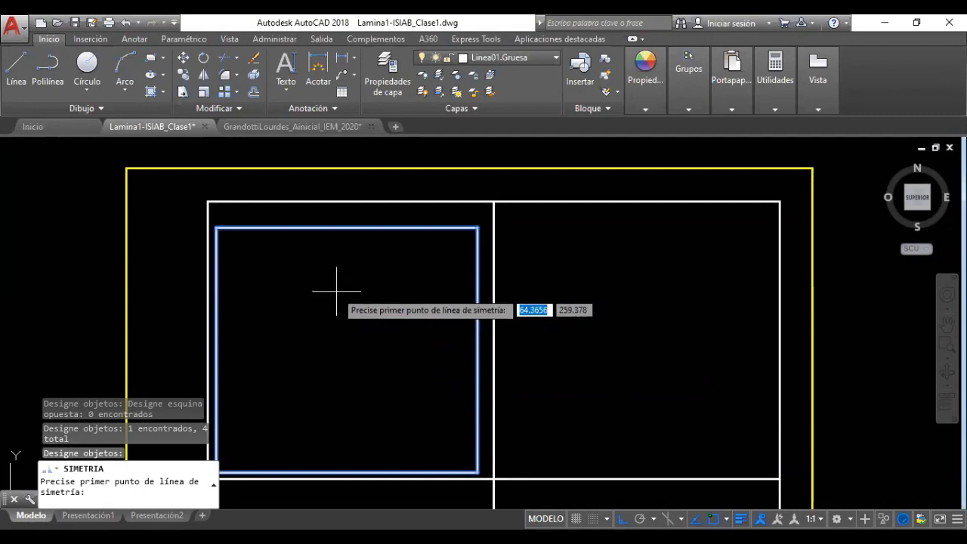
left_click(493, 201)
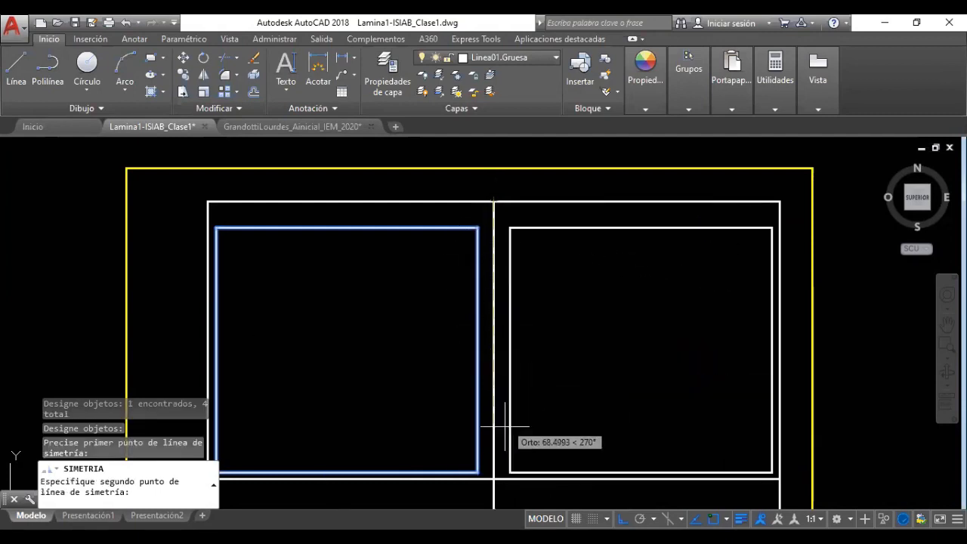
left_click(493, 479)
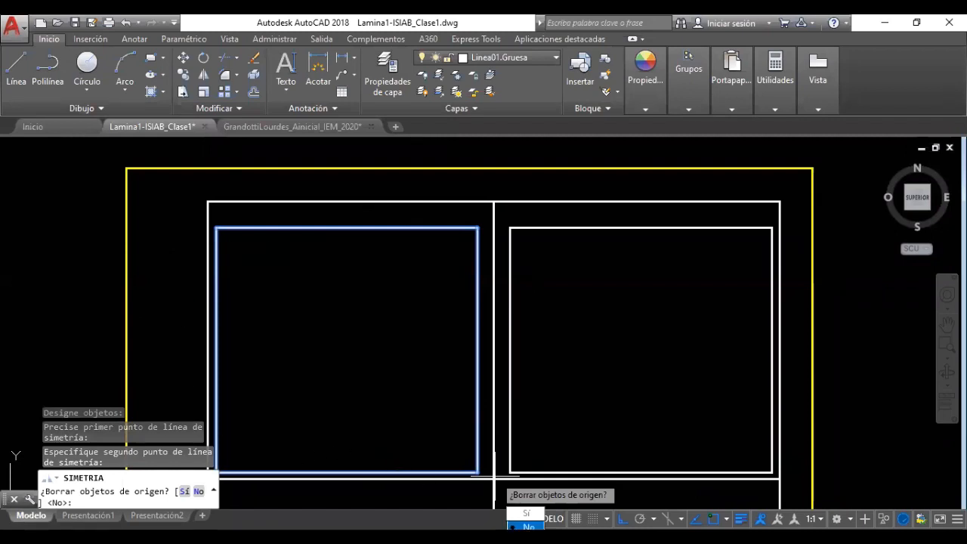
key("Return")
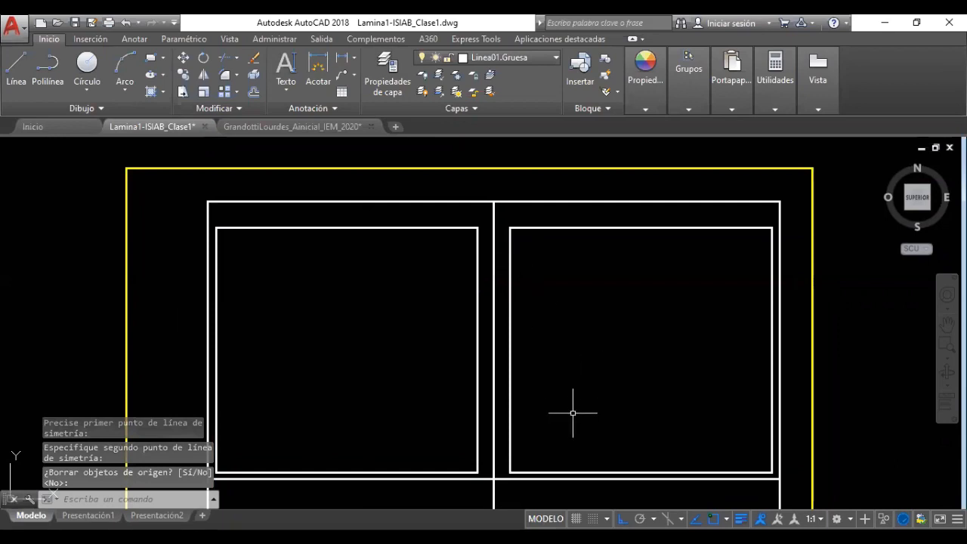
scroll(573, 411, "down", 6)
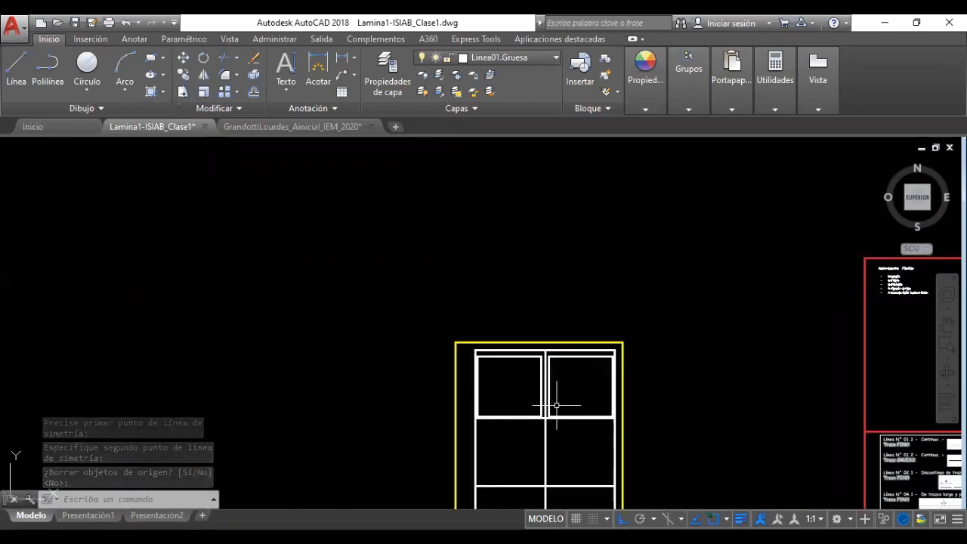
Pan the drawing slightly up and left to bring both top-row squares into view
scroll(556, 406, "up", 5)
left_click(947, 325)
mouse_move(789, 357)
left_mouse_down()
mouse_move(751, 277)
mouse_move(755, 315)
left_mouse_up()
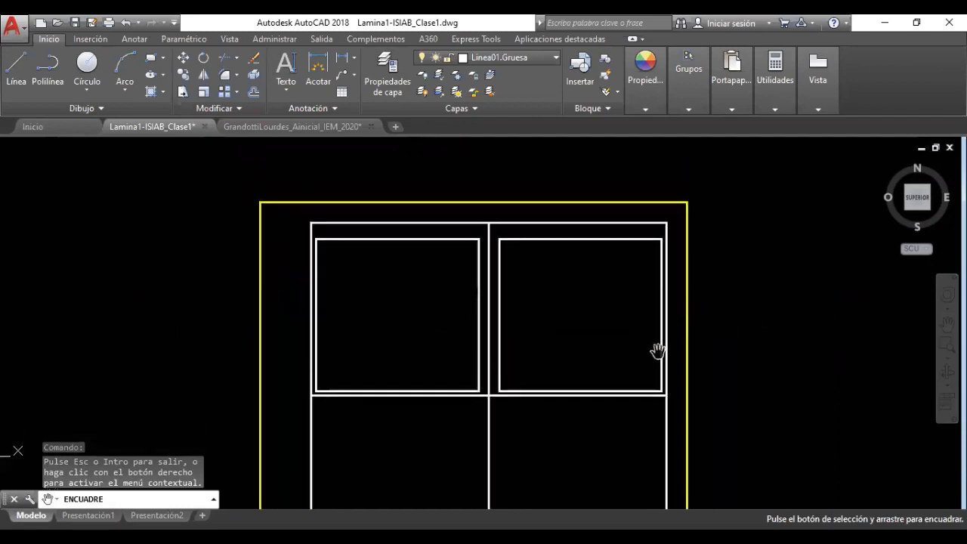
key("Escape")
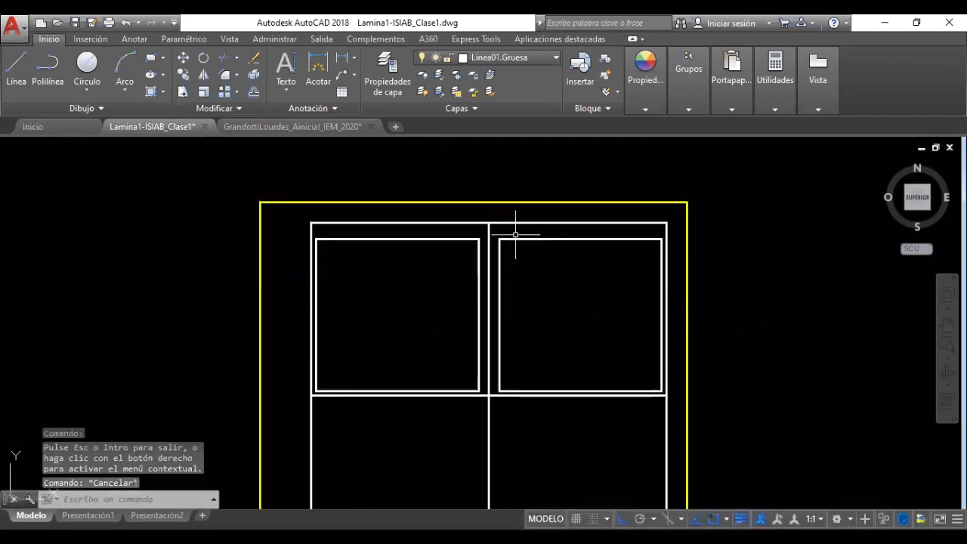
left_click(516, 236)
left_click(538, 268)
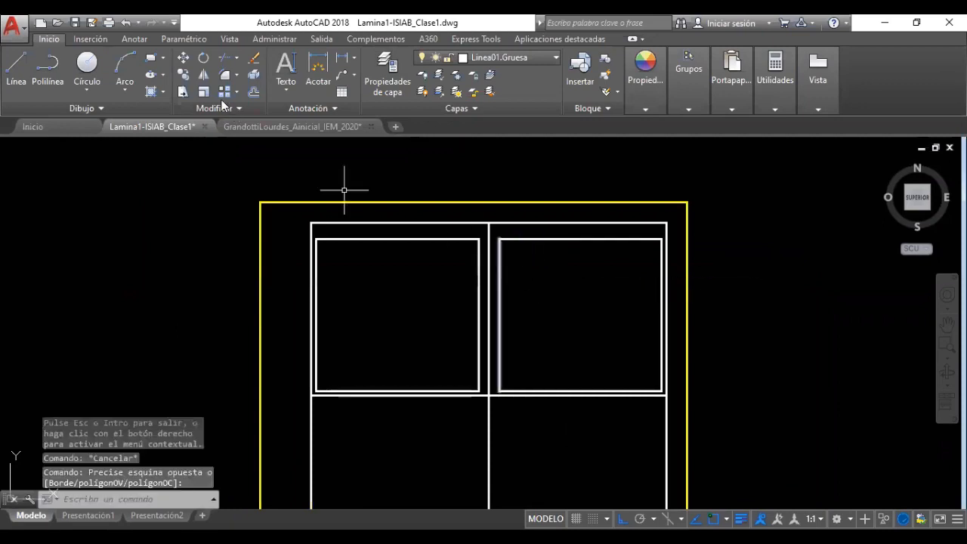
Start COPY and select all edges of both top-row squares
left_click(183, 74)
left_click(483, 234)
left_click(458, 254)
left_click(338, 379)
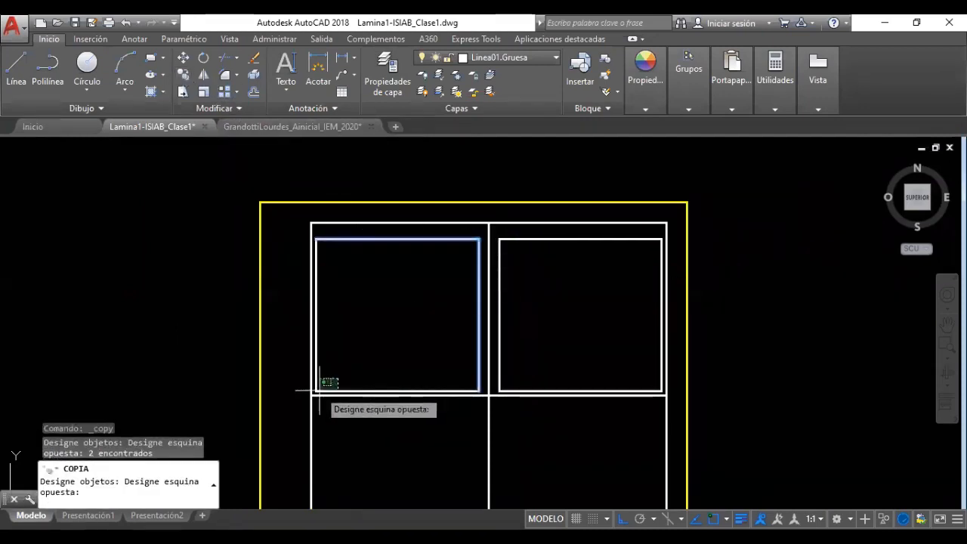
left_click(315, 393)
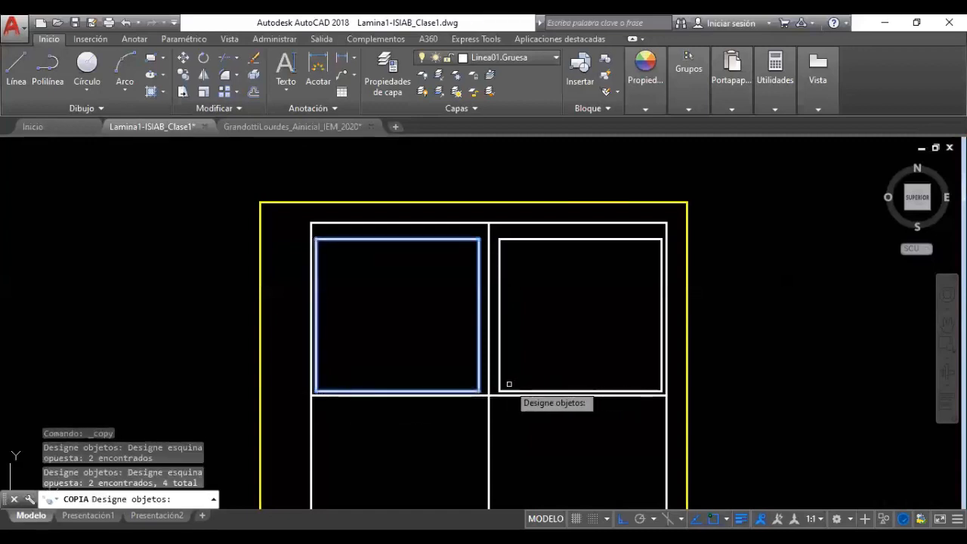
left_click(512, 378)
left_click(492, 390)
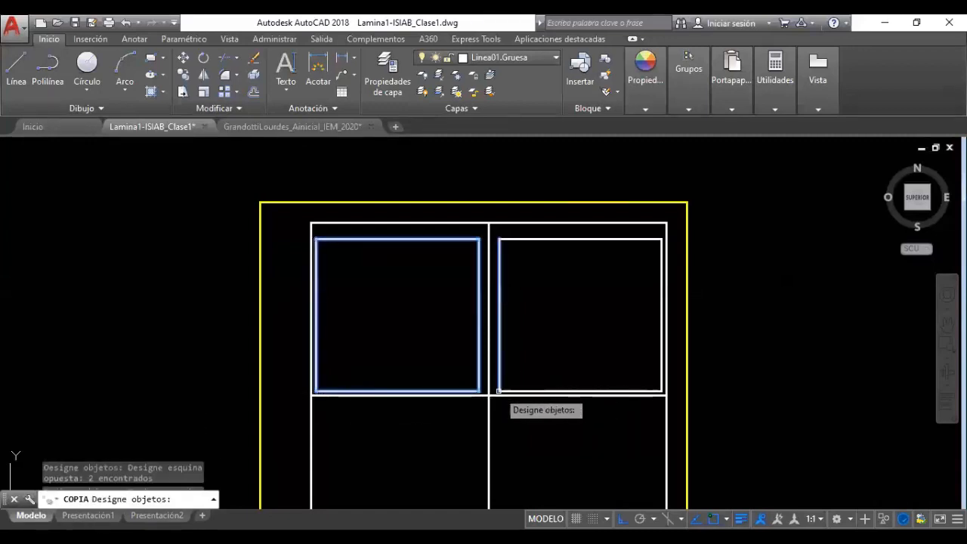
left_click(511, 390)
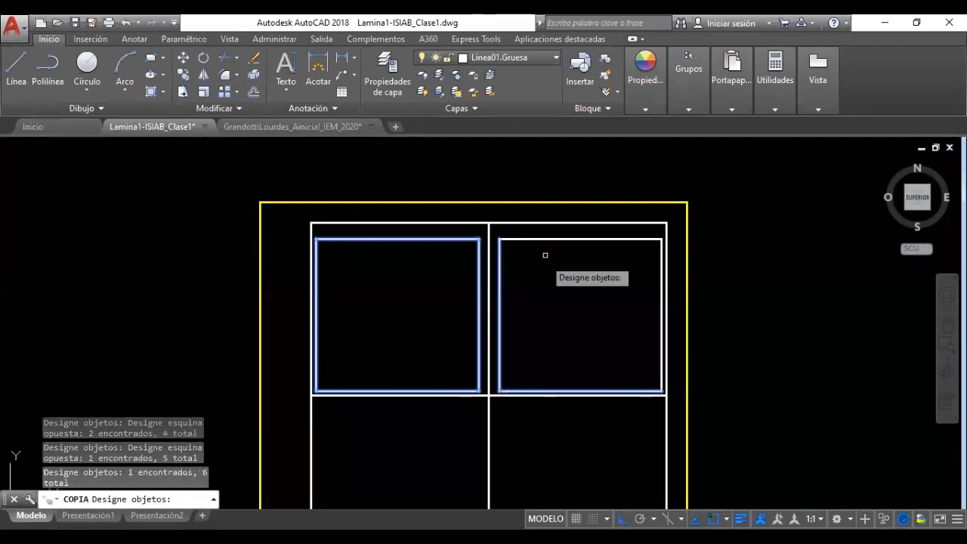
left_click(549, 240)
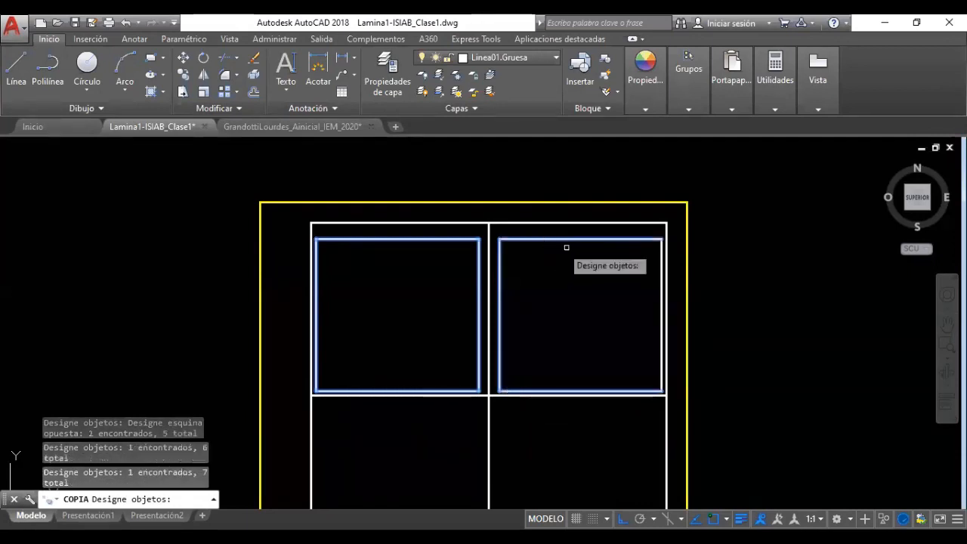
left_click(660, 279)
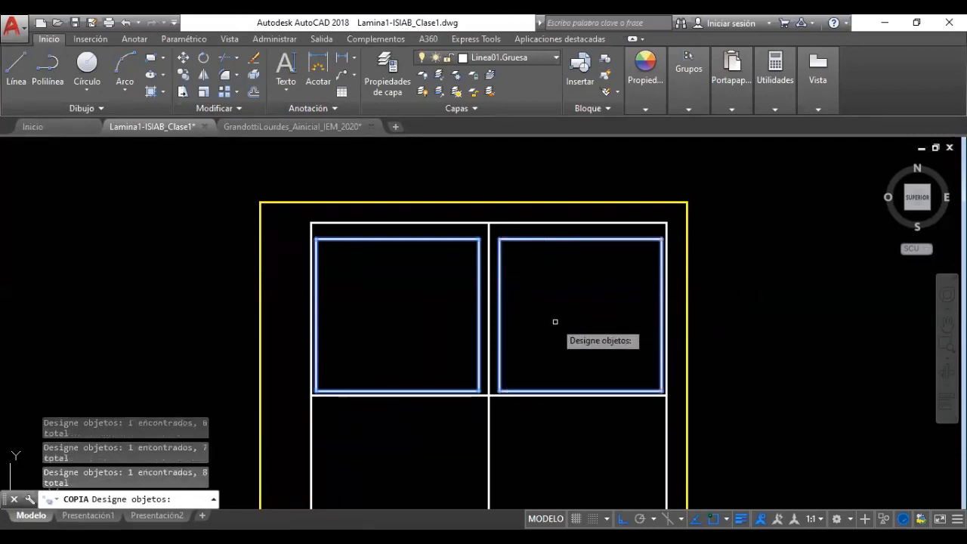
key("Return")
Copy both squares from the top-left corner base point into the row of cells below
scroll(556, 321, "down", 2)
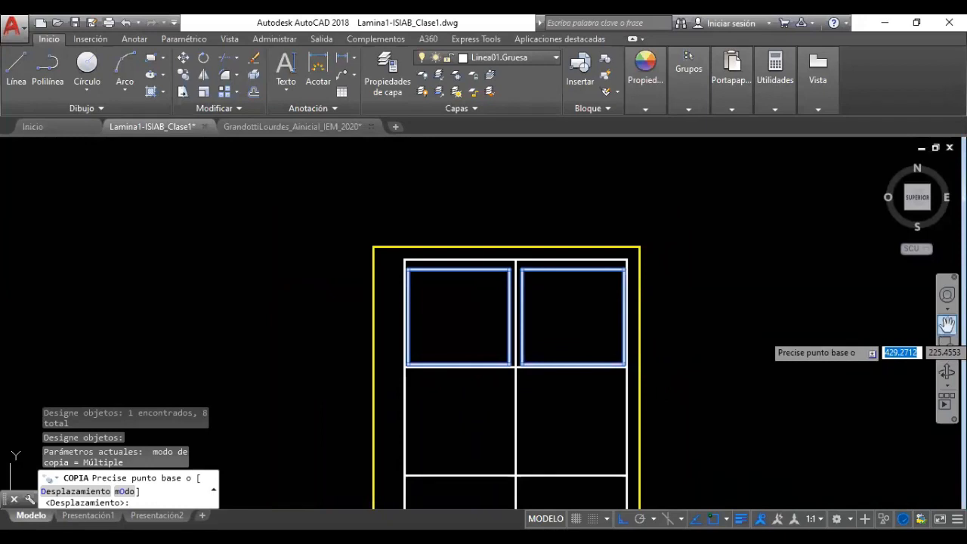
left_click(946, 324)
left_click_drag(730, 328, 687, 292)
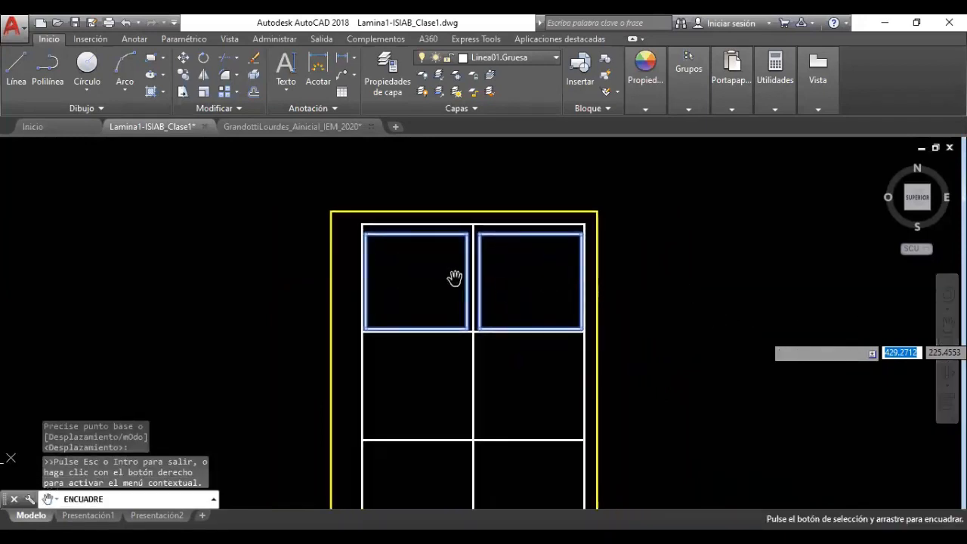
key("Escape")
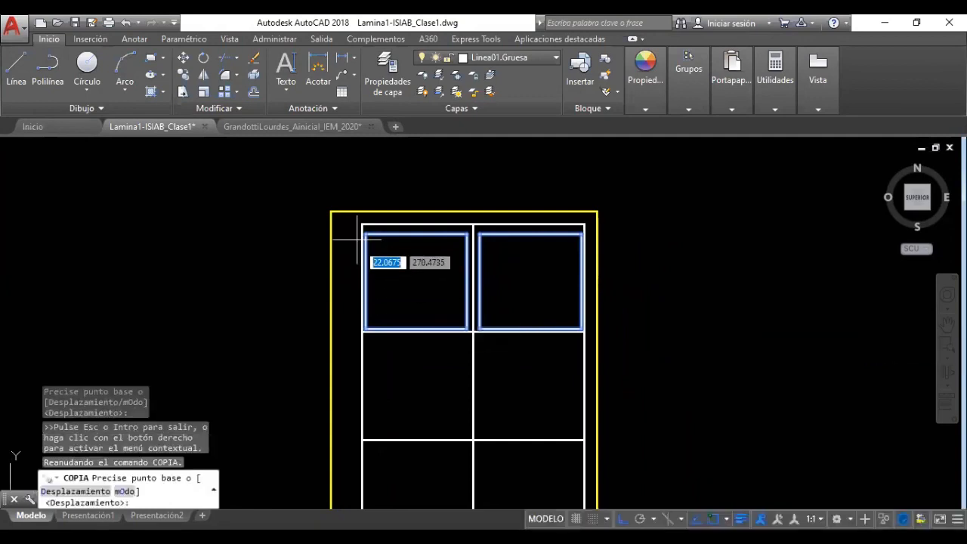
scroll(408, 227, "up", 2)
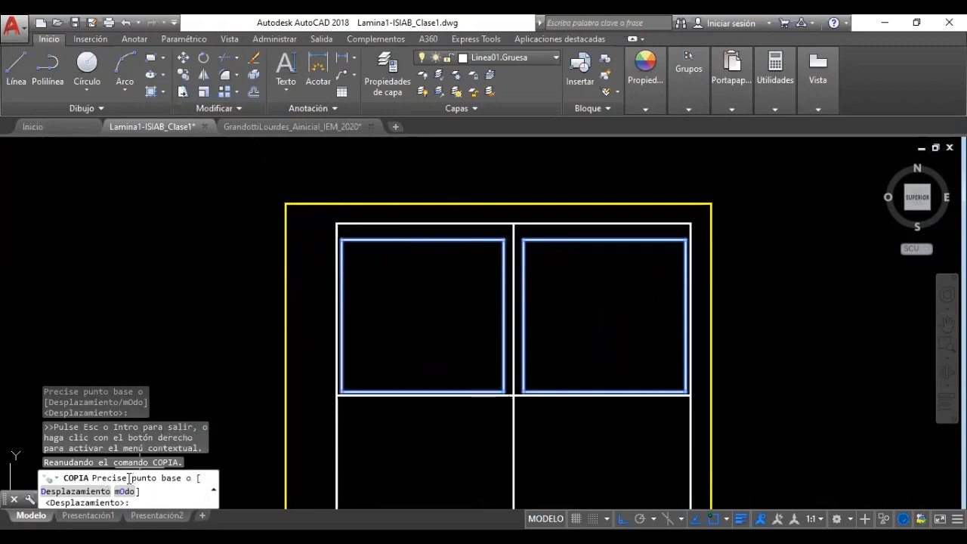
left_click(338, 223)
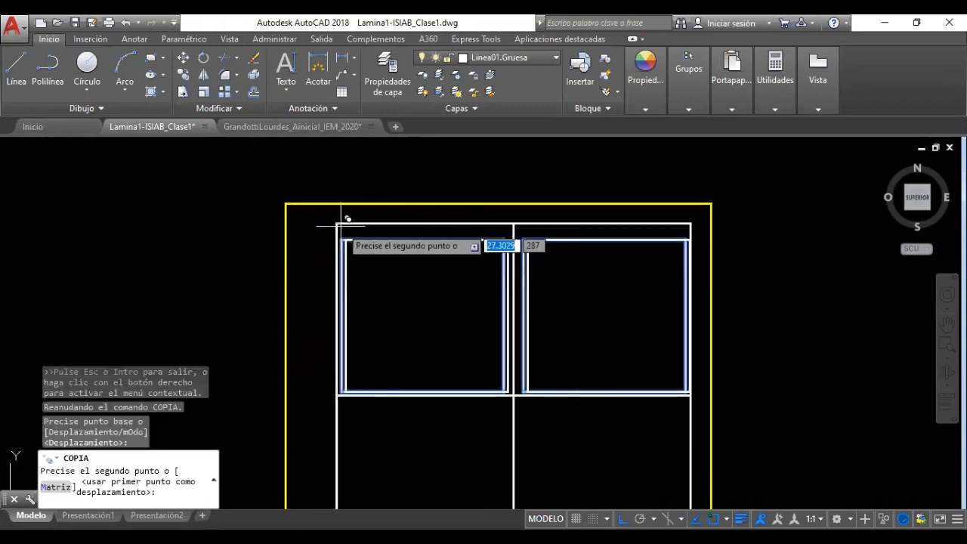
left_click(336, 395)
scroll(346, 410, "down", 4)
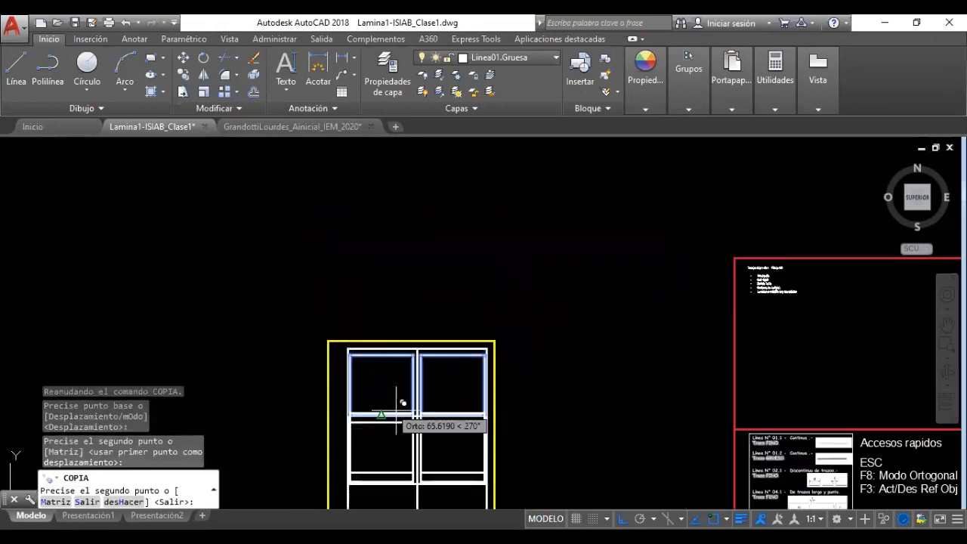
left_click(947, 324)
left_click_drag(517, 411, 514, 267)
key("Escape")
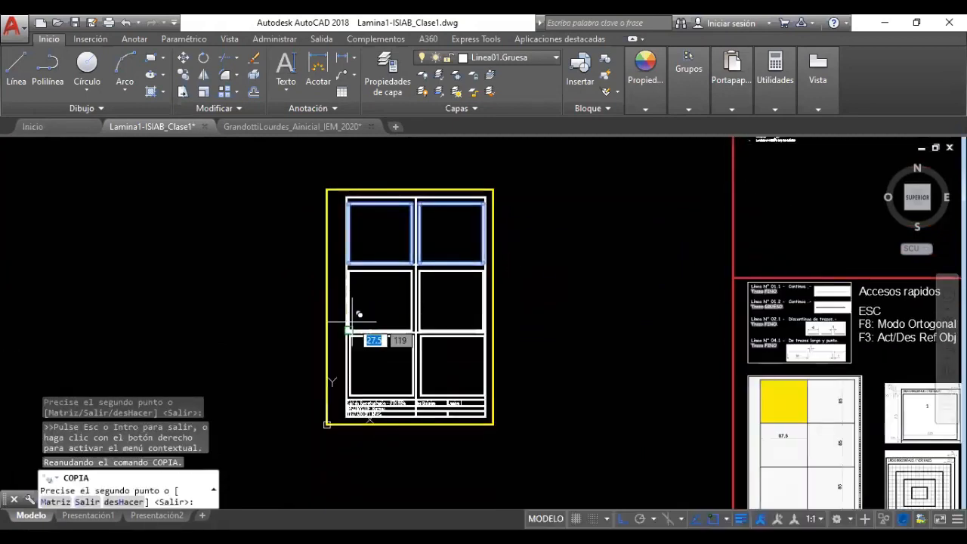
scroll(356, 339, "up", 4)
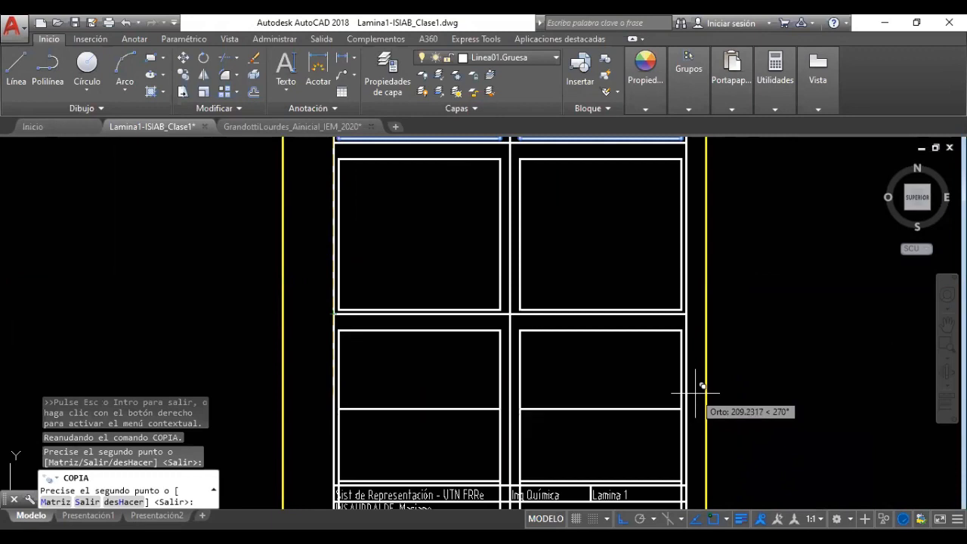
key("Escape")
scroll(600, 406, "down", 4)
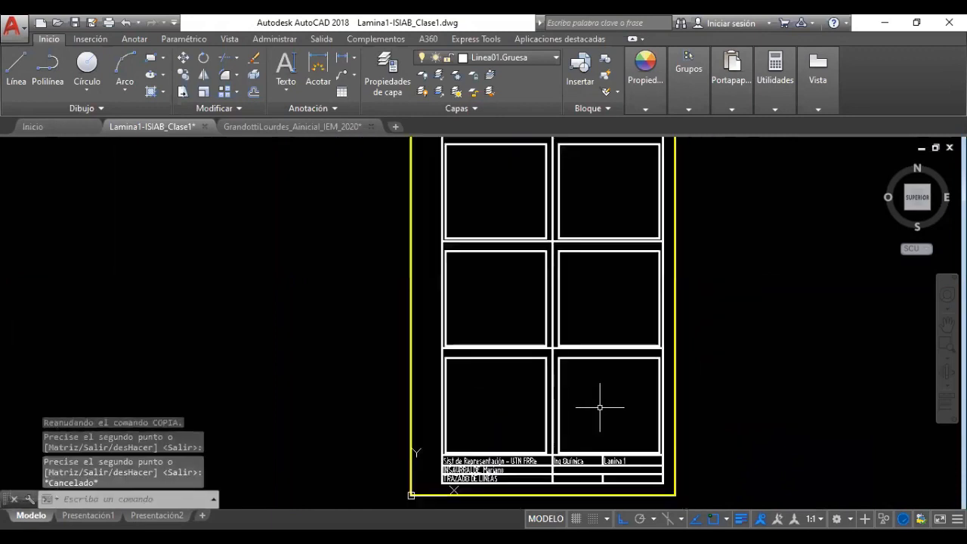
scroll(575, 266, "up", 6)
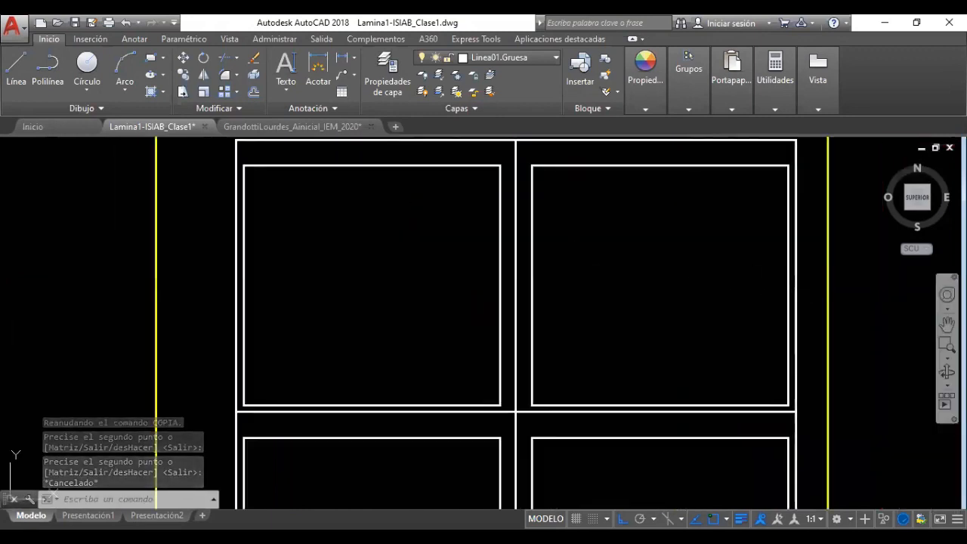
left_click(947, 323)
mouse_move(775, 272)
left_mouse_down()
mouse_move(764, 354)
mouse_move(762, 227)
left_mouse_up()
left_click_drag(715, 434, 736, 267)
left_click_drag(731, 435, 732, 240)
mouse_move(729, 396)
left_mouse_down()
mouse_move(719, 326)
mouse_move(721, 351)
left_mouse_up()
left_click_drag(711, 298, 721, 528)
left_click_drag(678, 286, 679, 498)
left_click_drag(676, 326, 681, 462)
left_click_drag(678, 268, 675, 339)
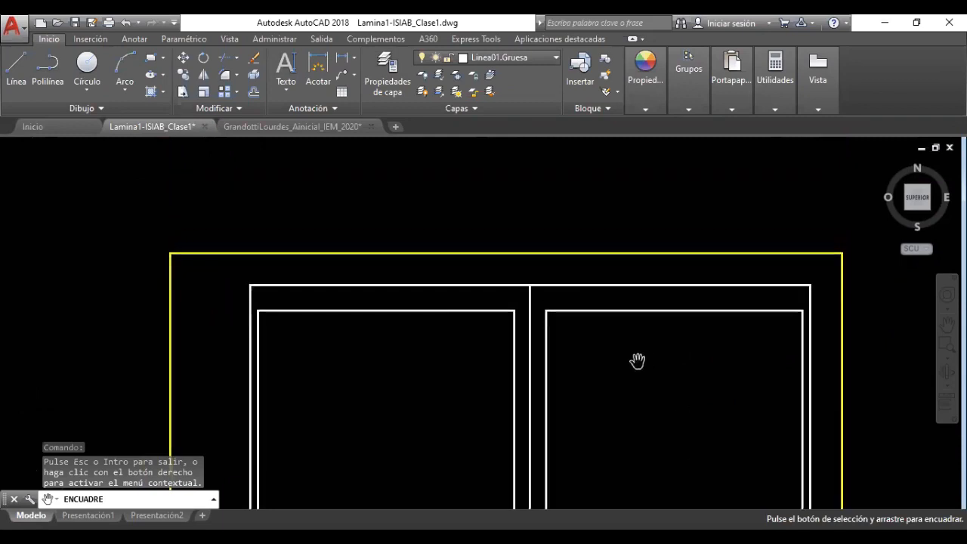
left_click_drag(627, 380, 588, 313)
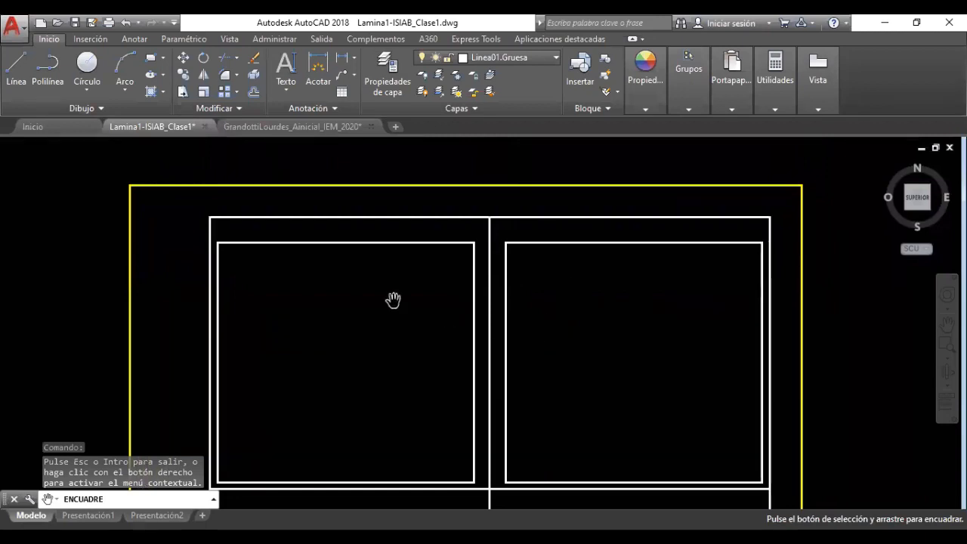
key("Escape")
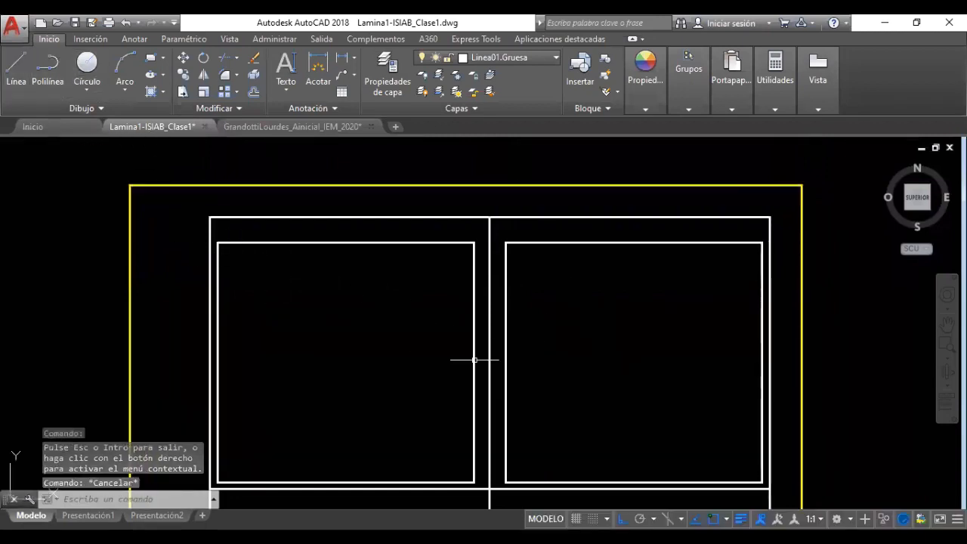
scroll(619, 383, "down", 5)
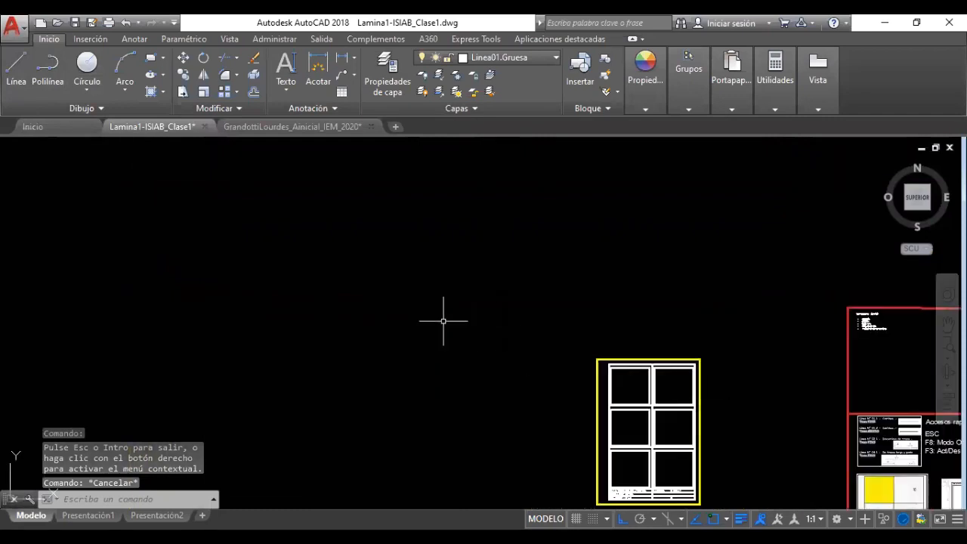
scroll(124, 288, "down", 3)
scroll(436, 370, "up", 6)
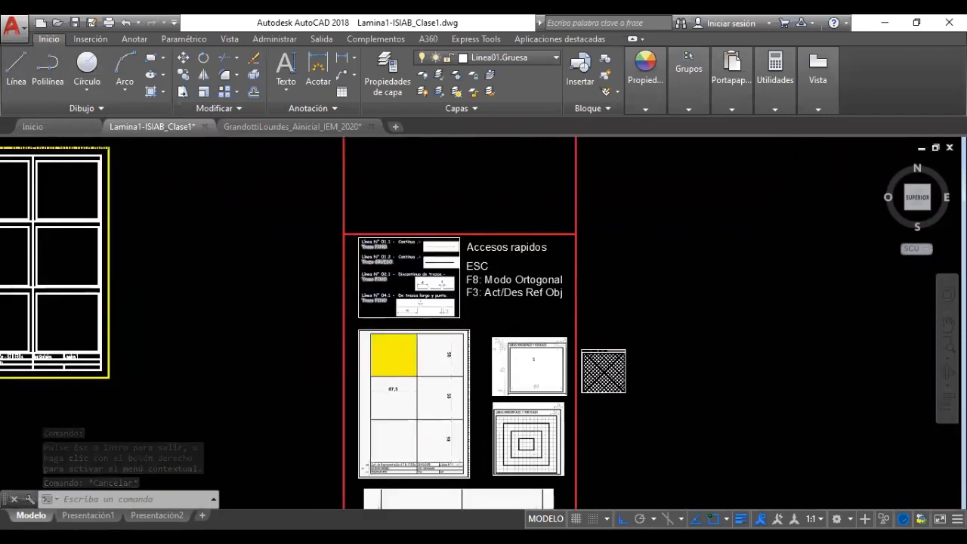
scroll(513, 406, "up", 6)
scroll(541, 434, "up", 2)
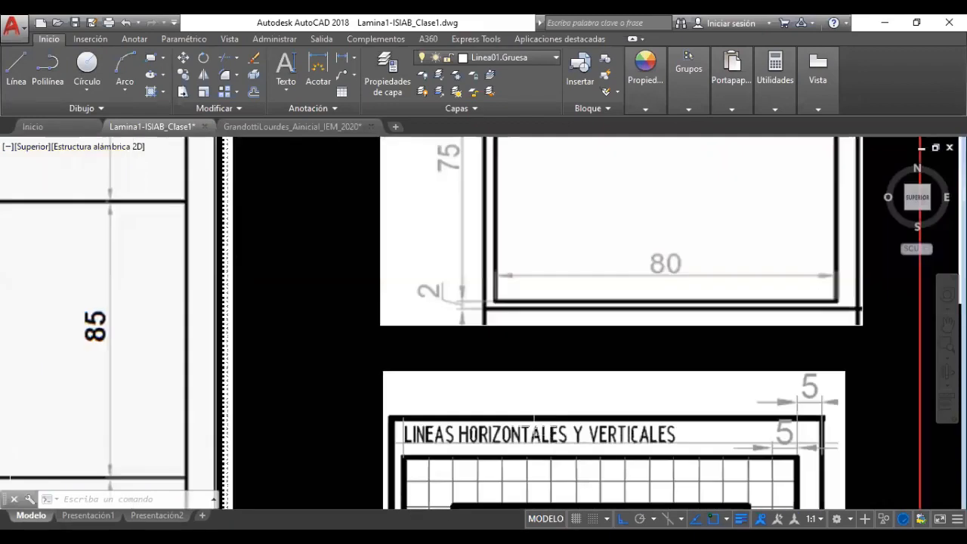
scroll(530, 361, "down", 6)
scroll(524, 291, "up", 6)
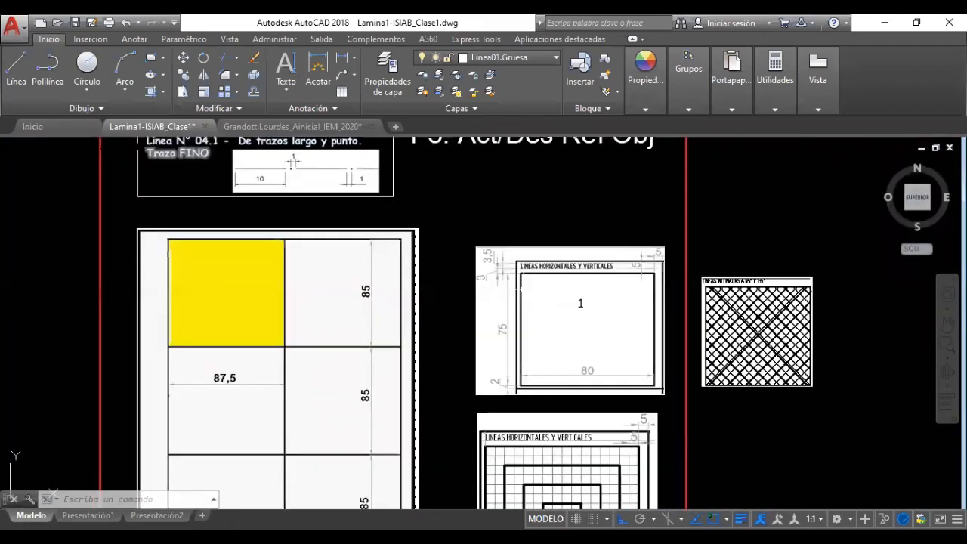
scroll(520, 245, "up", 1)
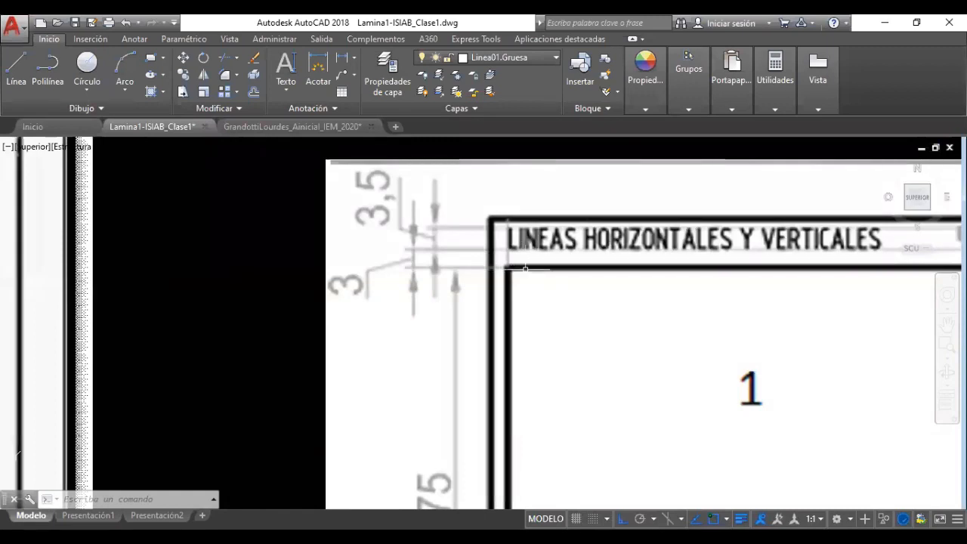
scroll(491, 241, "down", 4)
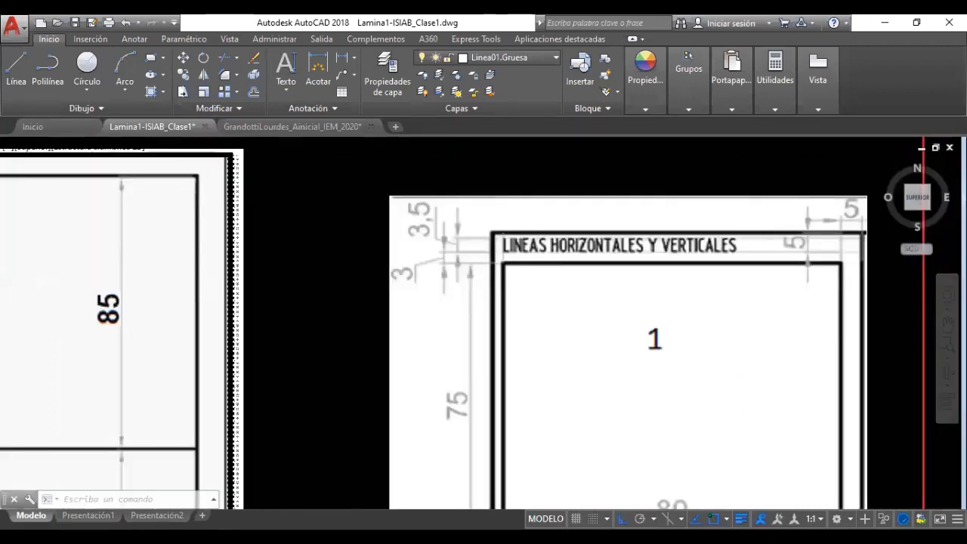
scroll(495, 248, "up", 4)
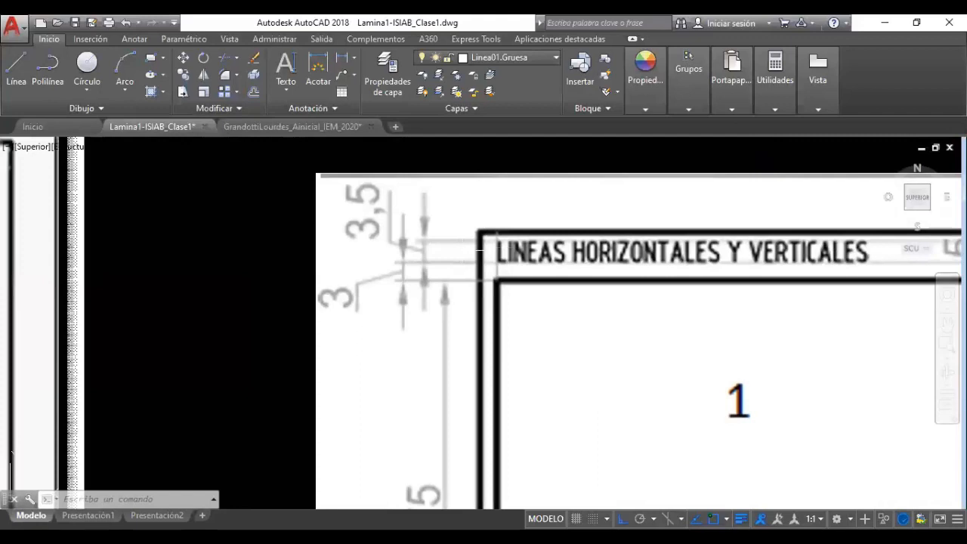
scroll(478, 246, "down", 2)
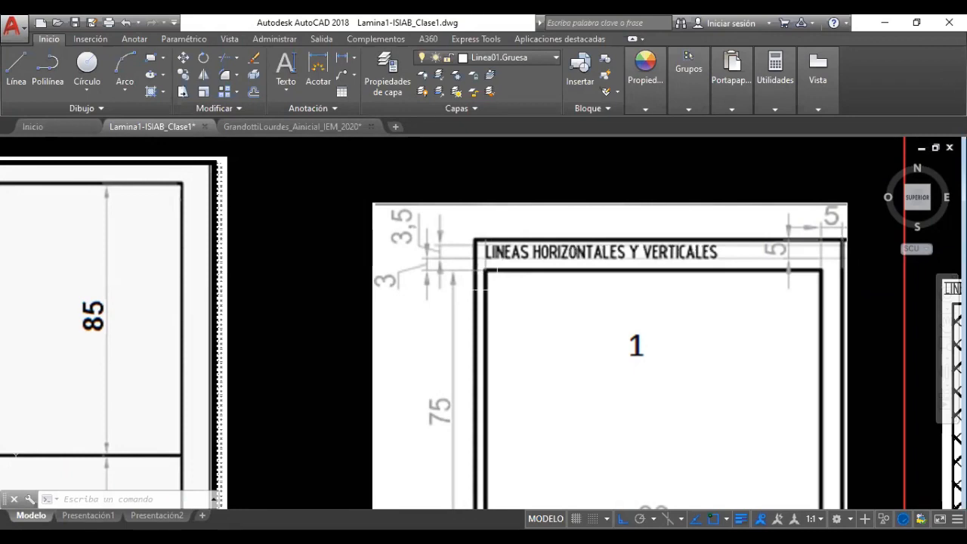
scroll(484, 285, "down", 5)
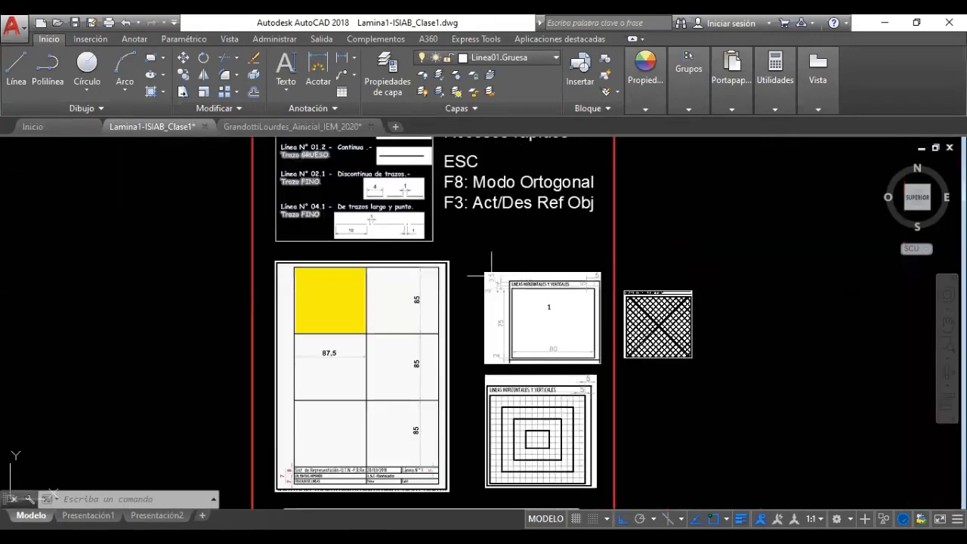
scroll(455, 285, "down", 6)
scroll(242, 201, "up", 10)
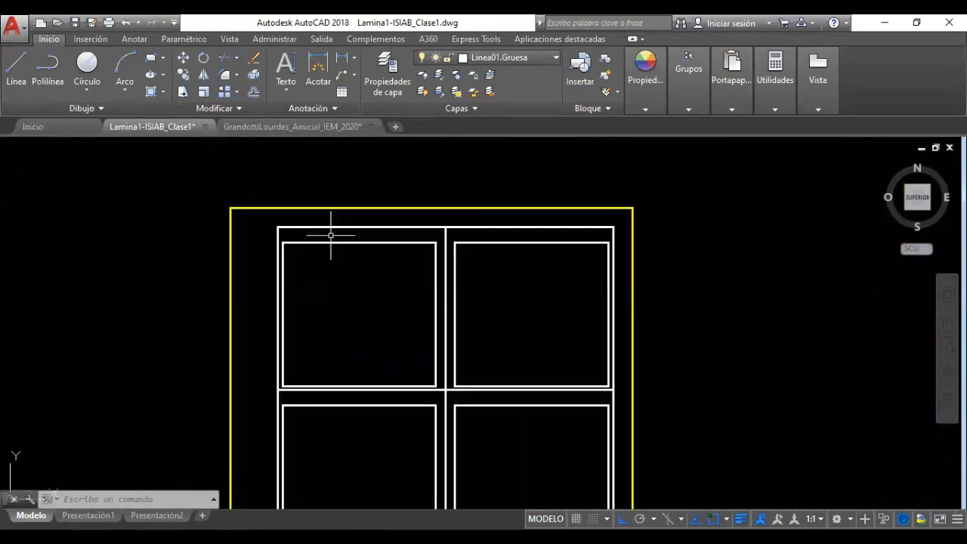
scroll(296, 225, "up", 2)
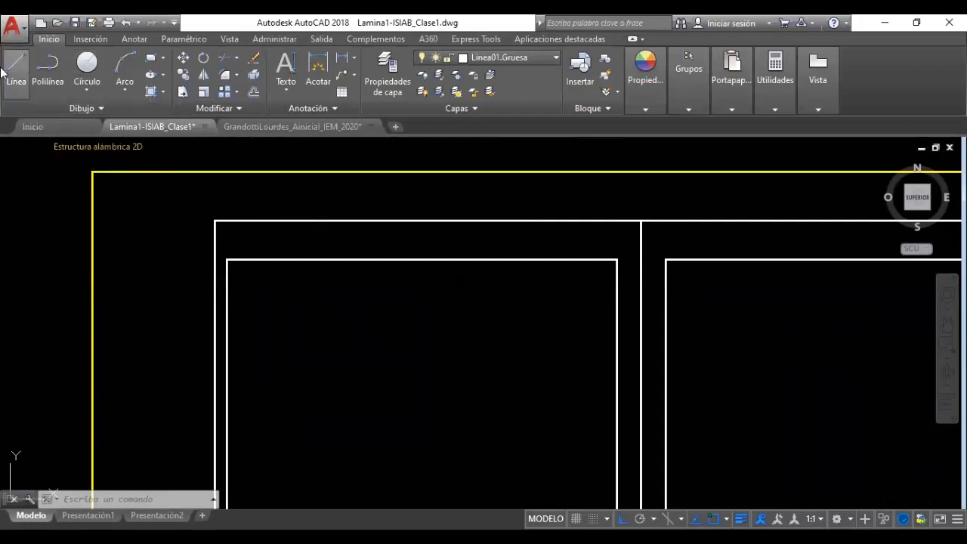
left_click(264, 259)
key("Escape")
key("Escape")
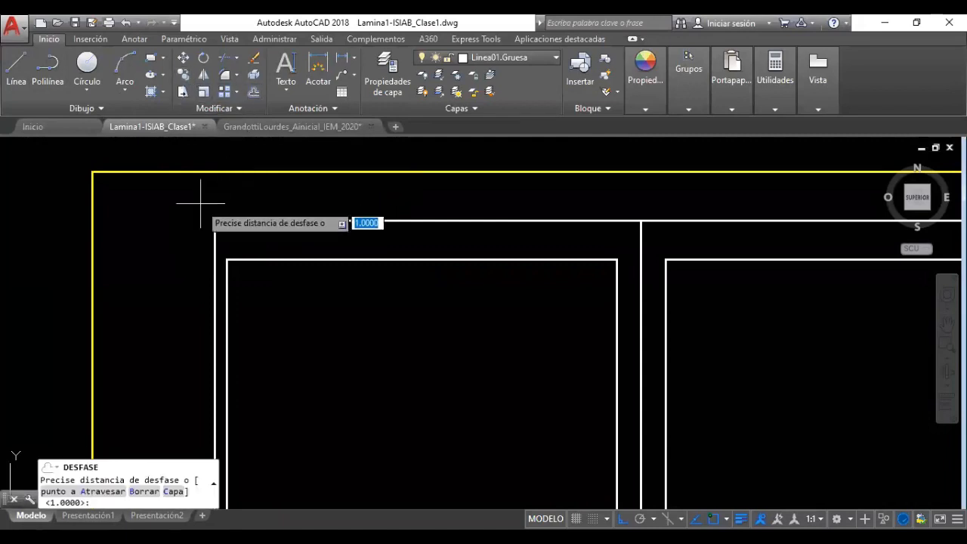
Offset the first square's top edge 3 units upward as a guide line
type("3")
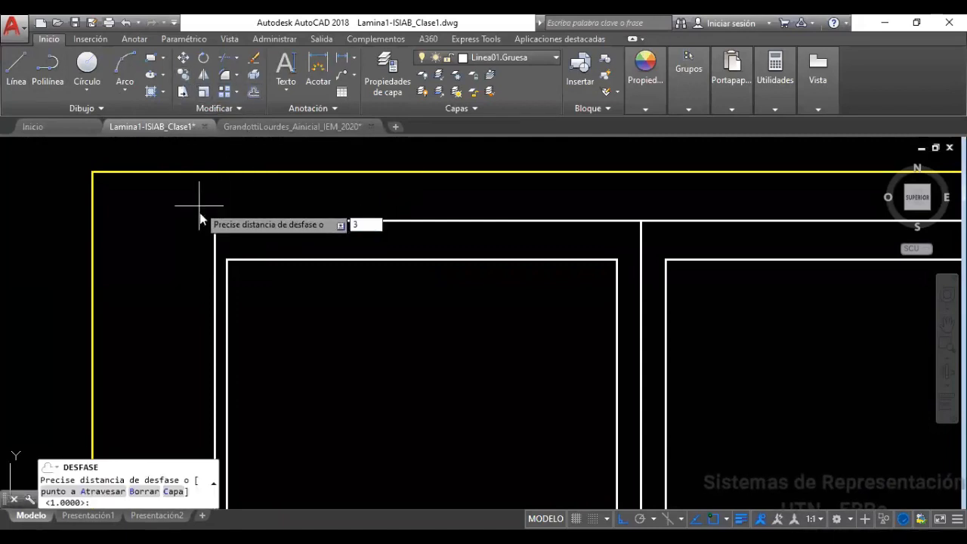
key("Return")
left_click(260, 260)
left_click(260, 247)
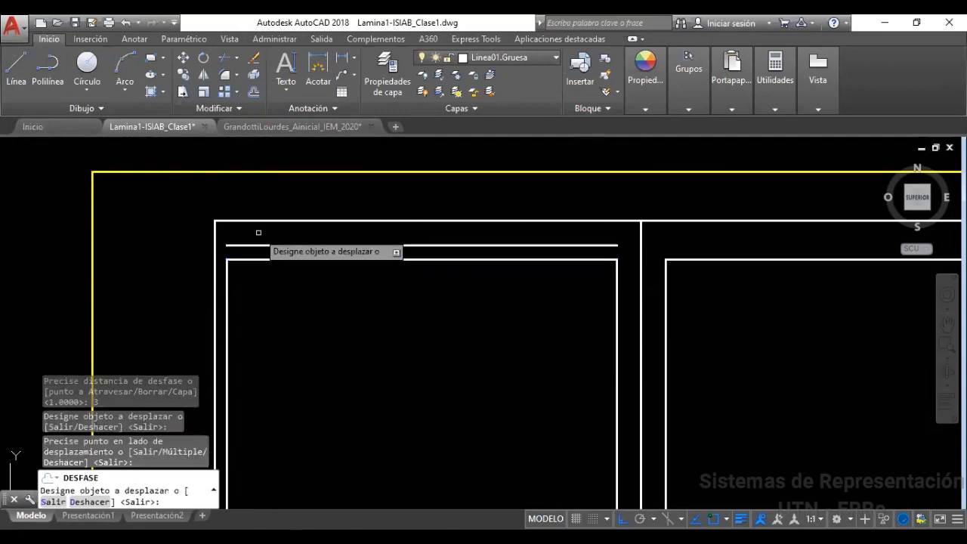
left_click(215, 236)
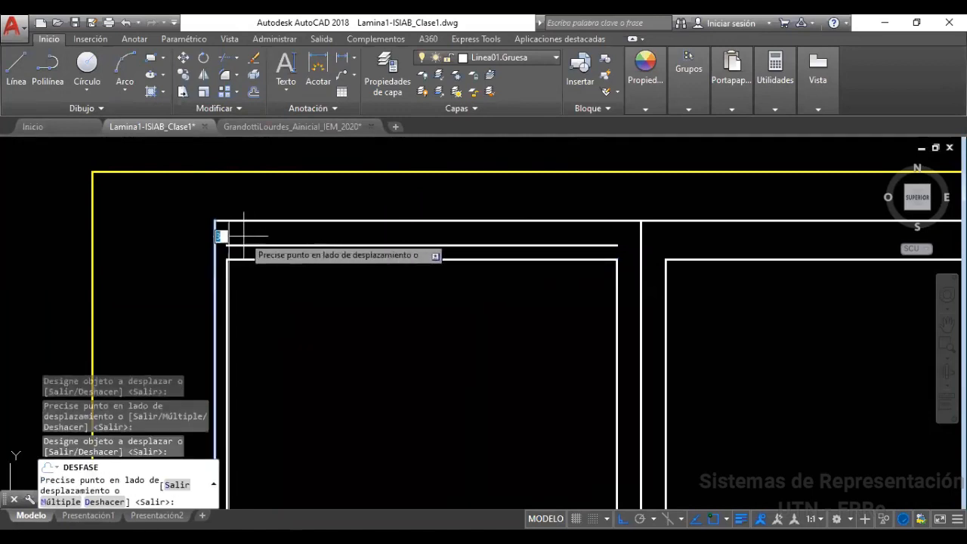
left_click(226, 236)
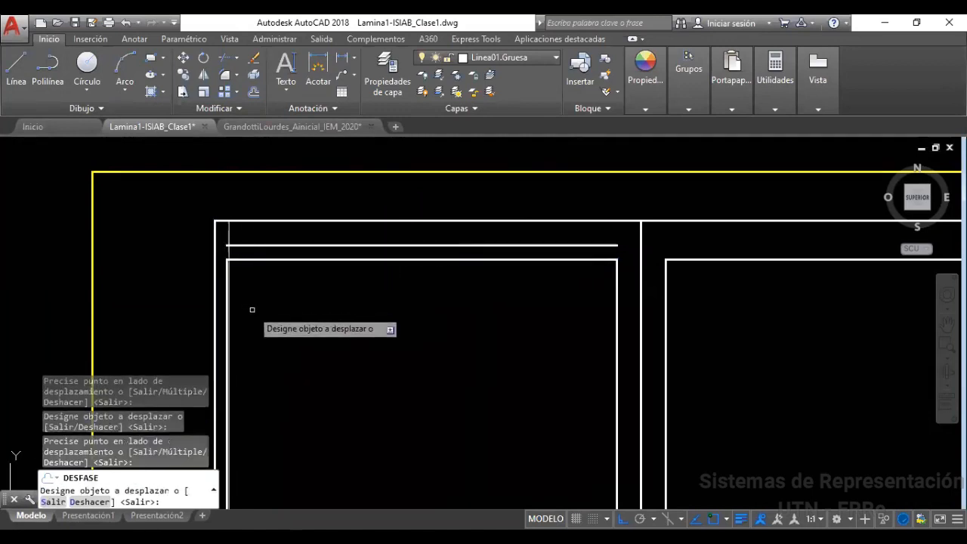
key("Escape")
key("Escape")
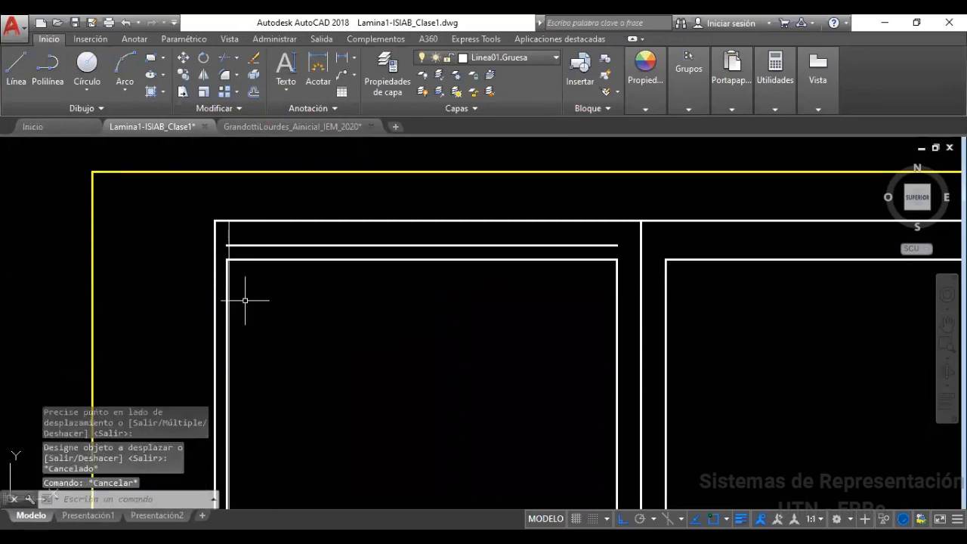
Replace the misplaced vertical copy with the cell's left edge offset 2 units inward
left_click(229, 236)
key("Delete")
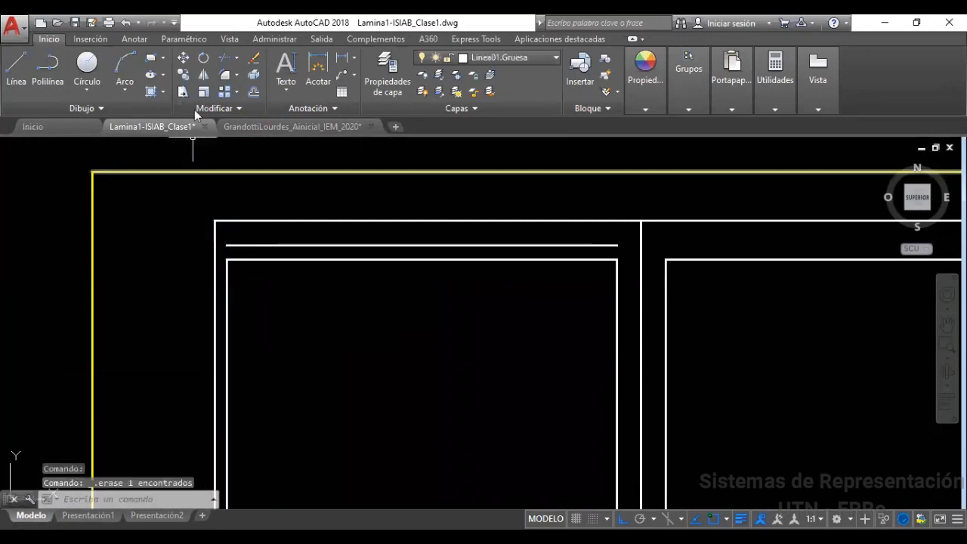
left_click(253, 92)
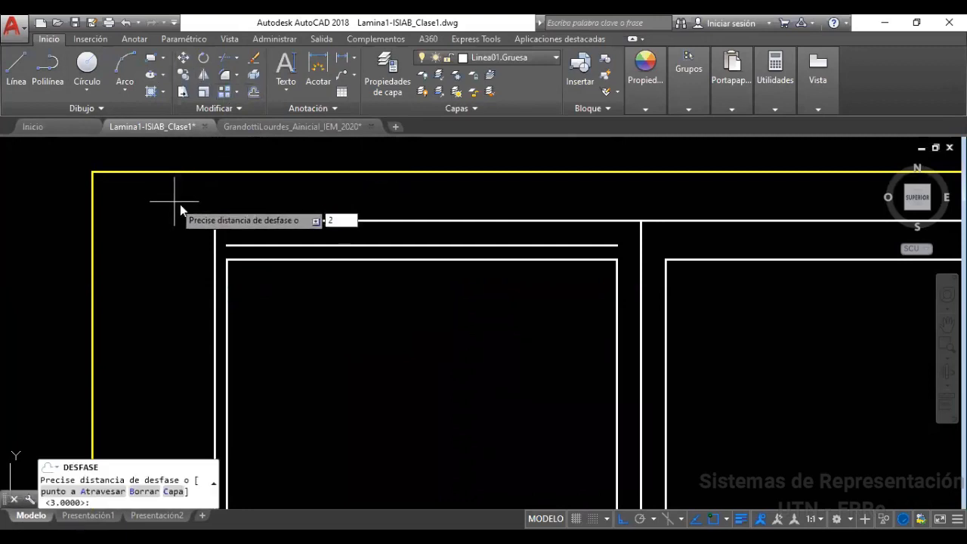
key("Return")
left_click(217, 221)
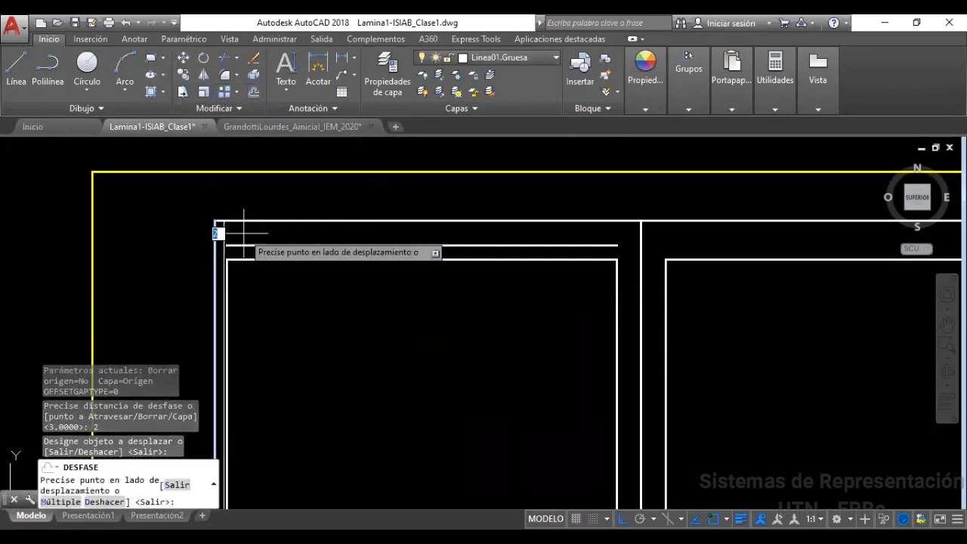
left_click(242, 233)
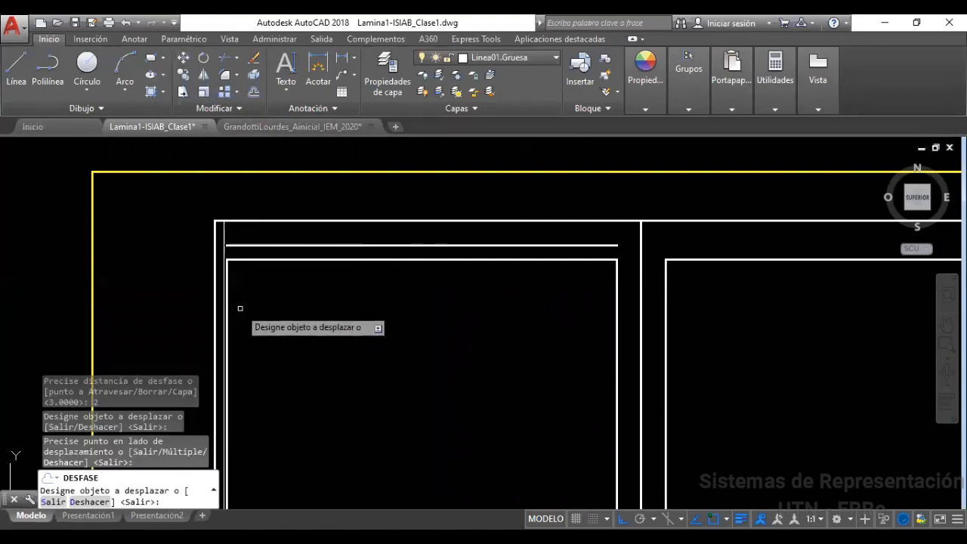
key("Escape")
scroll(225, 244, "up", 2)
scroll(223, 247, "up", 2)
left_click(242, 235)
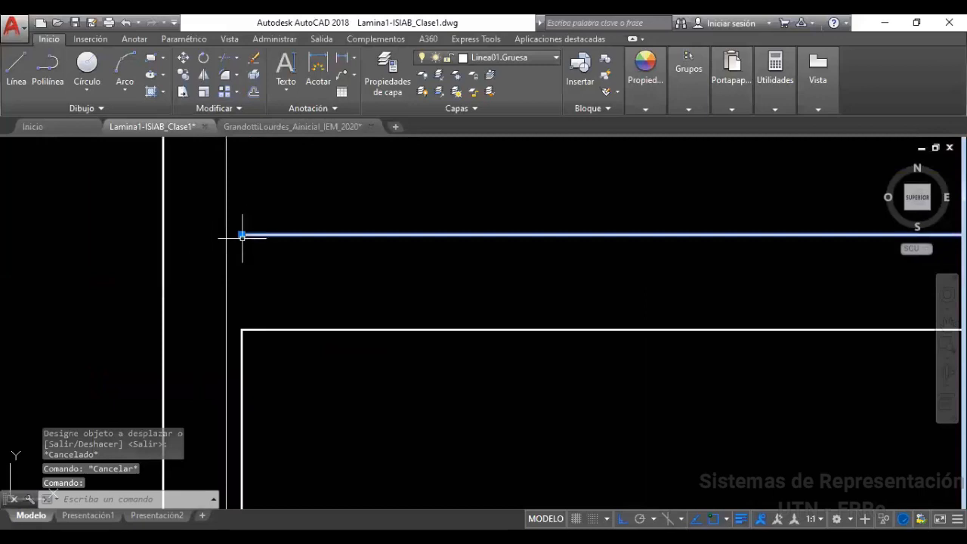
Stretch the horizontal guide line's left end to its intersection with the vertical guide line
left_click(242, 235)
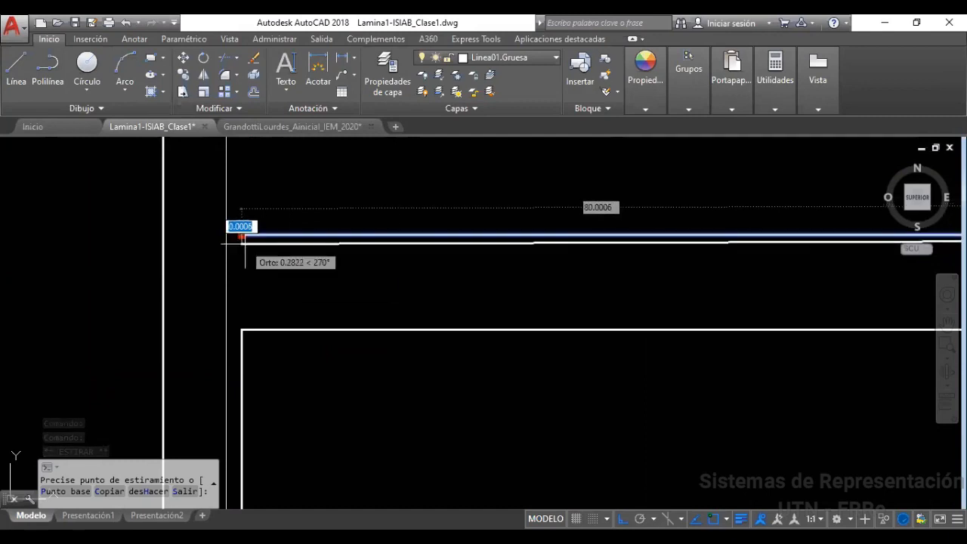
key("Escape")
key("Escape")
left_click(273, 235)
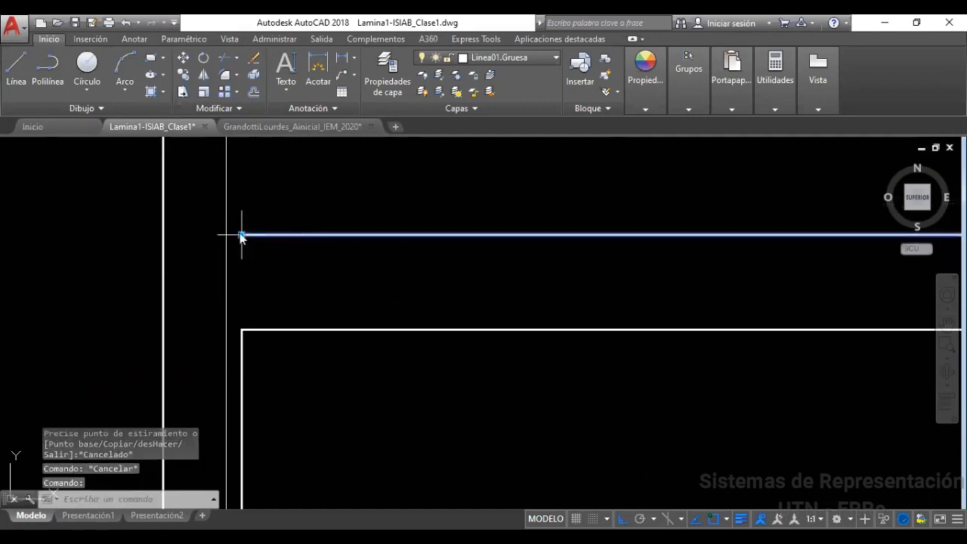
left_click(242, 234)
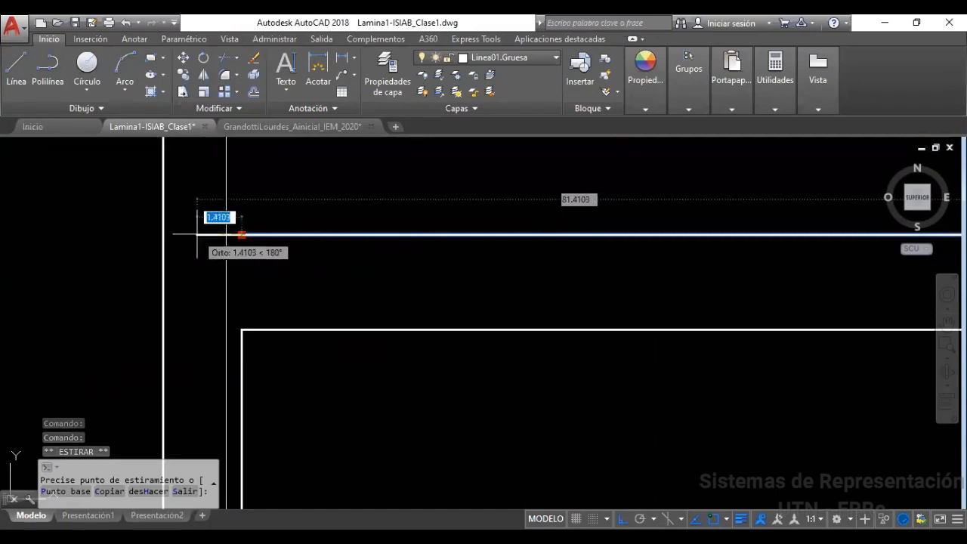
left_click(198, 235)
left_click(197, 235)
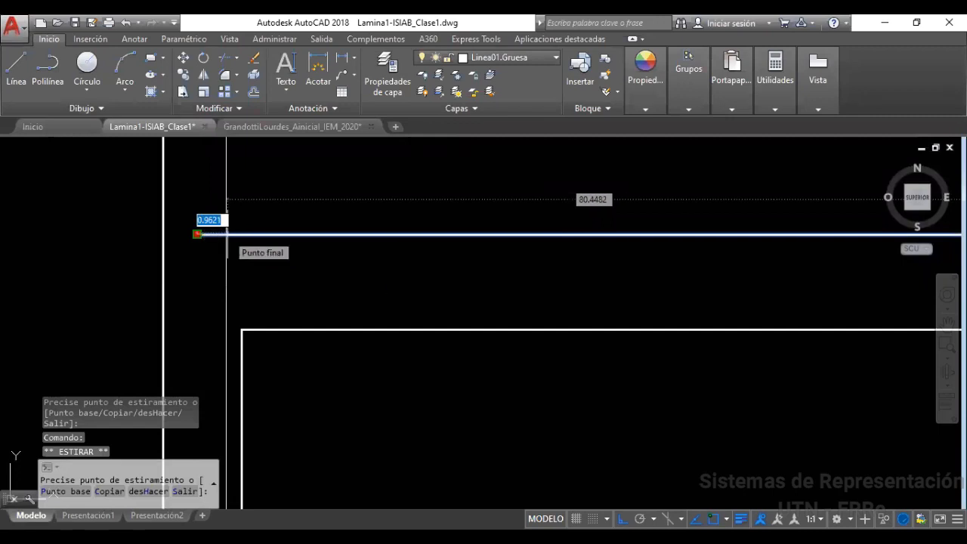
key("F3")
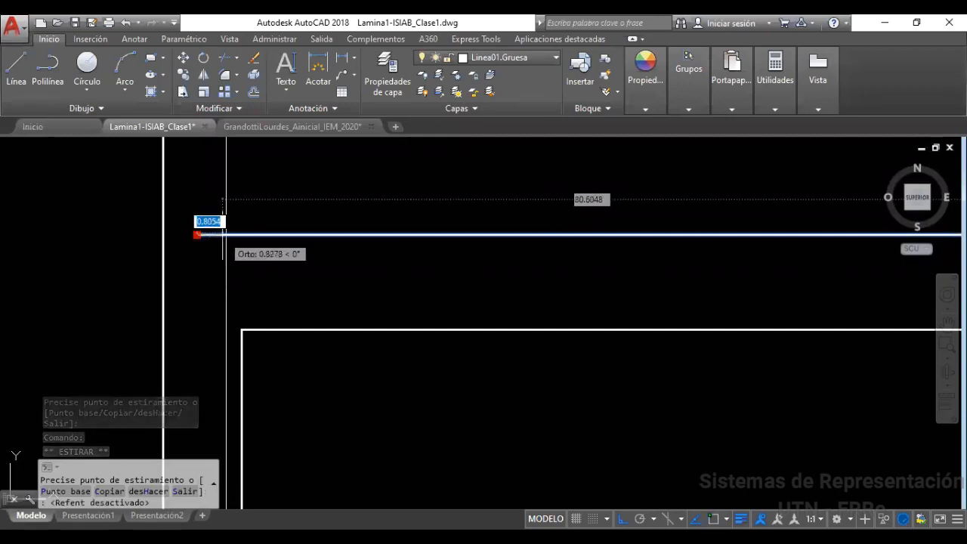
right_click(224, 228, "shift")
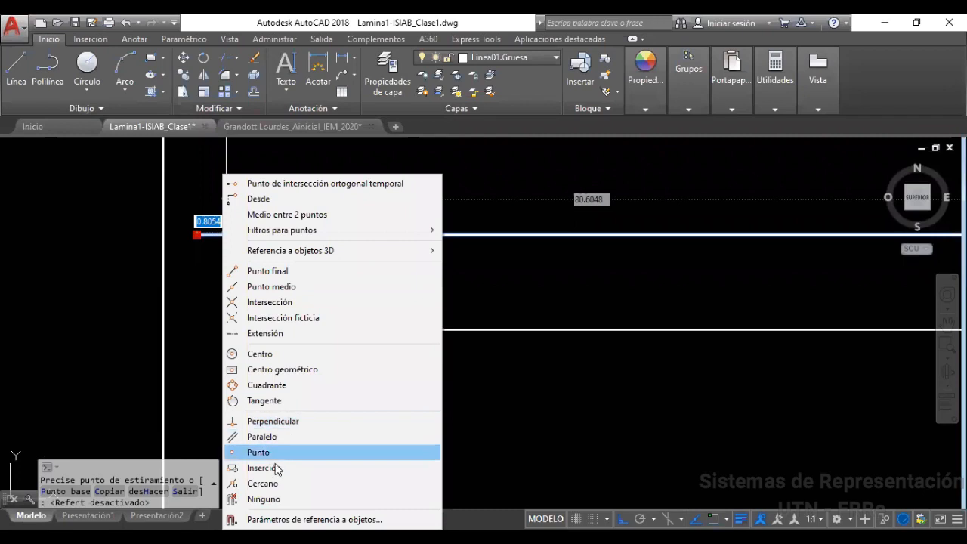
left_click(270, 302)
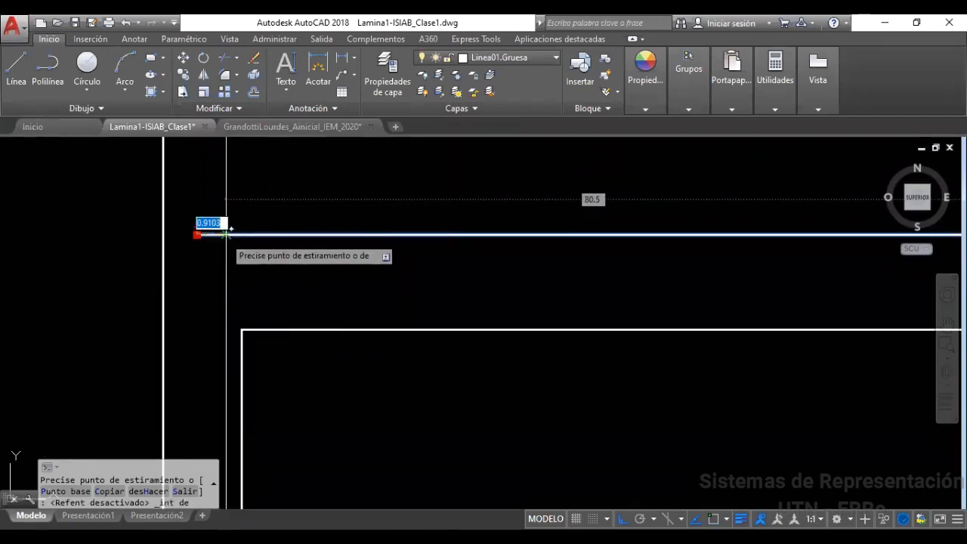
left_click(225, 235)
key("Escape")
scroll(242, 263, "down", 5)
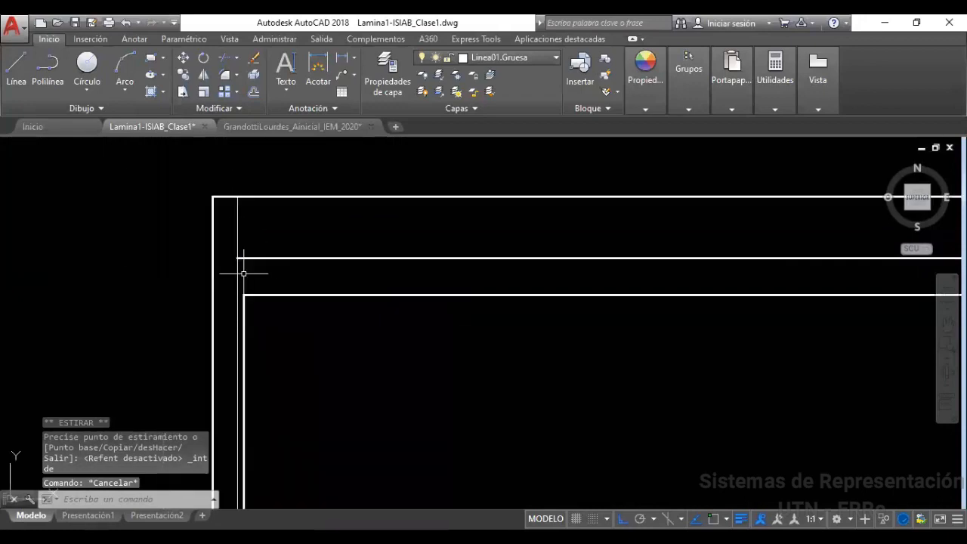
scroll(239, 262, "up", 4)
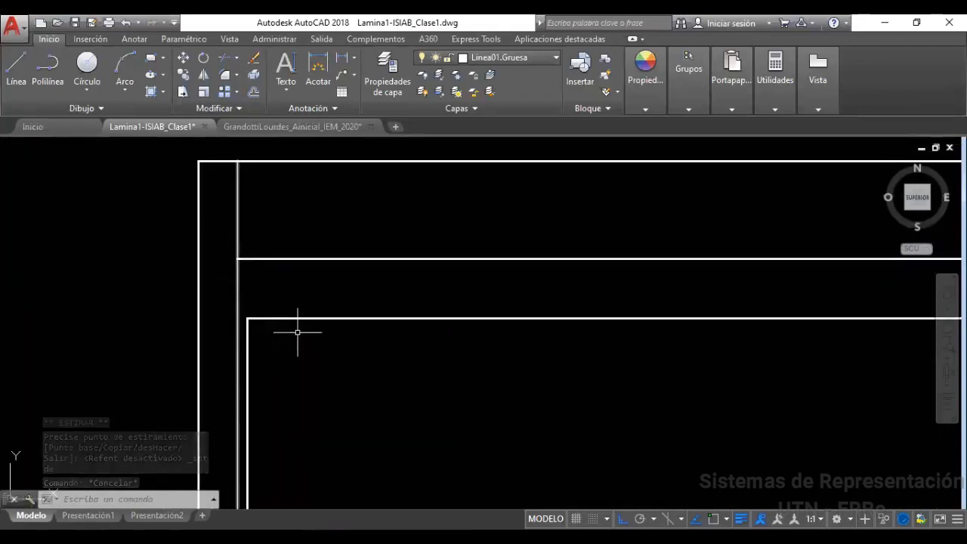
Move the vertical and horizontal guide lines onto the Auxiliar layer
left_click(301, 293)
left_click(234, 251)
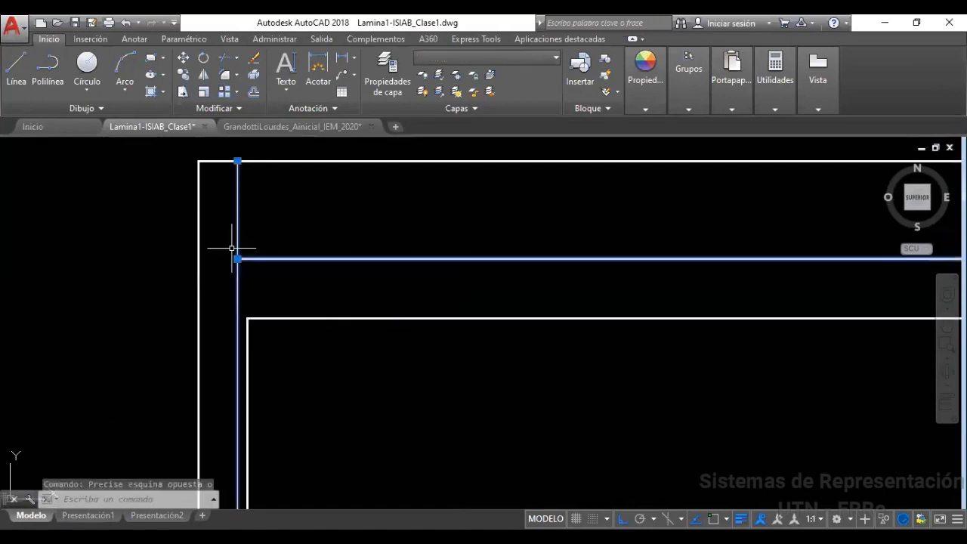
left_click(501, 62)
left_click(493, 91)
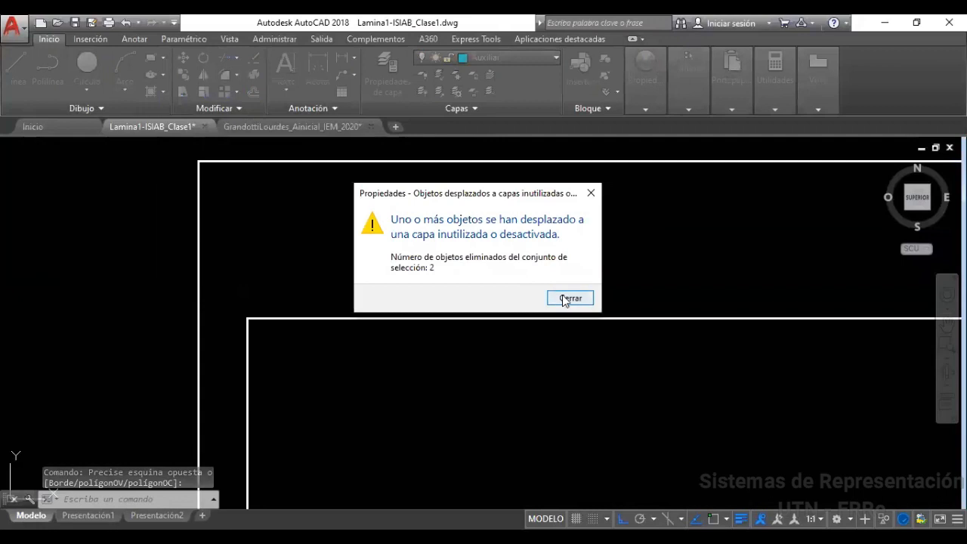
left_click(571, 298)
Turn the Auxiliar layer on so the guide lines show in cyan, then verify one
left_click(504, 60)
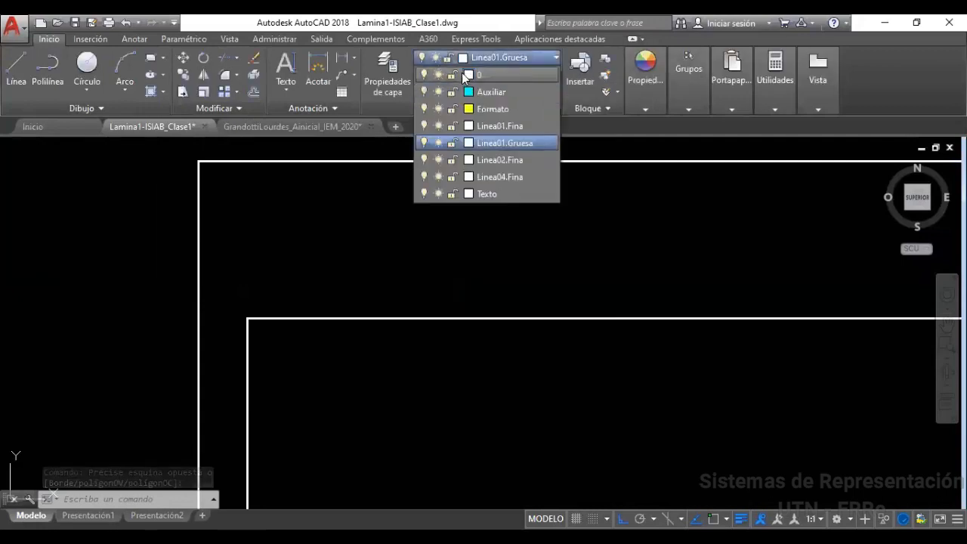
left_click(426, 91)
key("Escape")
left_click(219, 289)
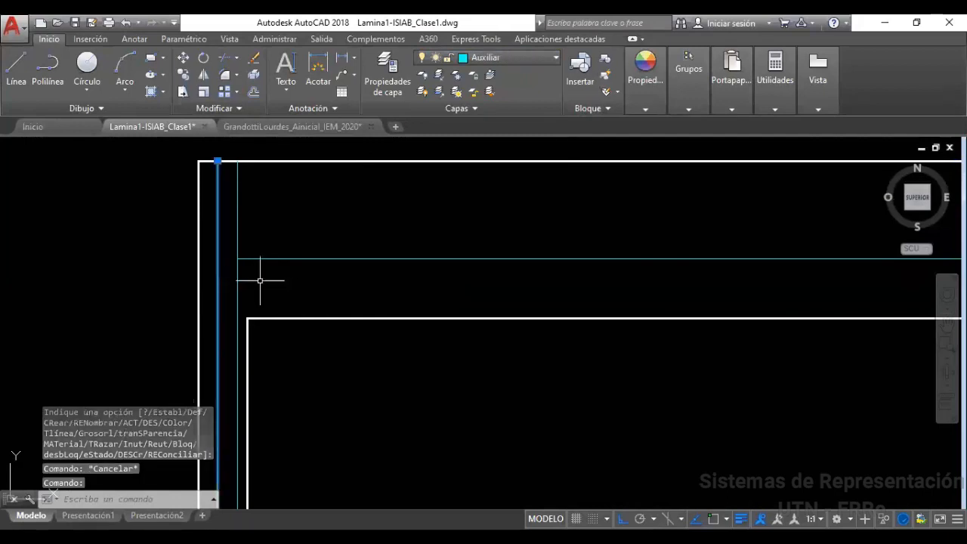
key("Escape")
scroll(253, 256, "down", 2)
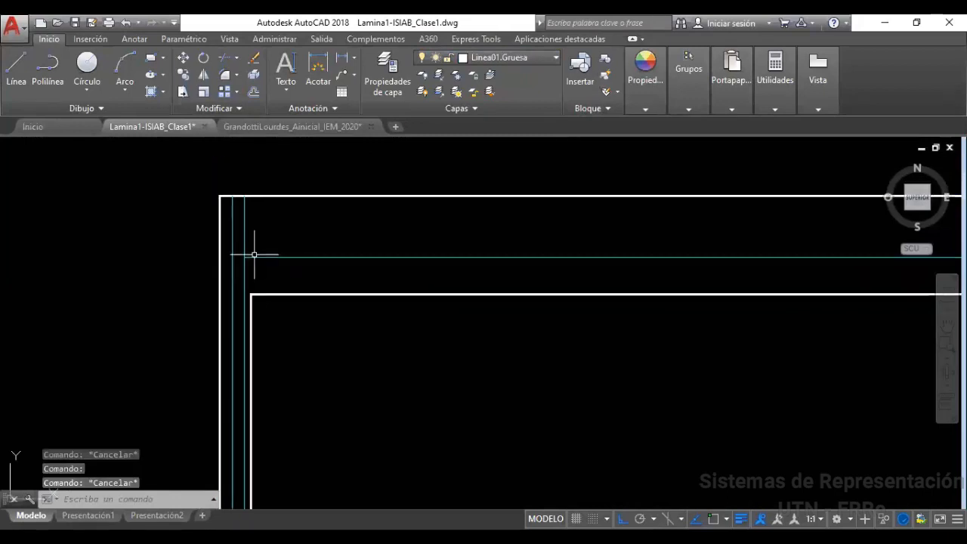
scroll(253, 257, "down", 2)
scroll(279, 257, "up", 3)
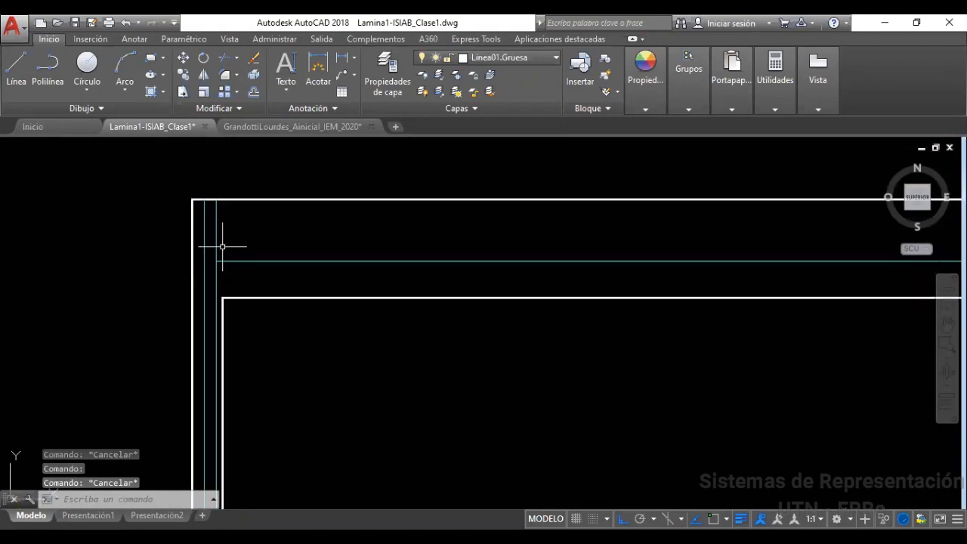
scroll(242, 272, "down", 3)
scroll(254, 309, "up", 3)
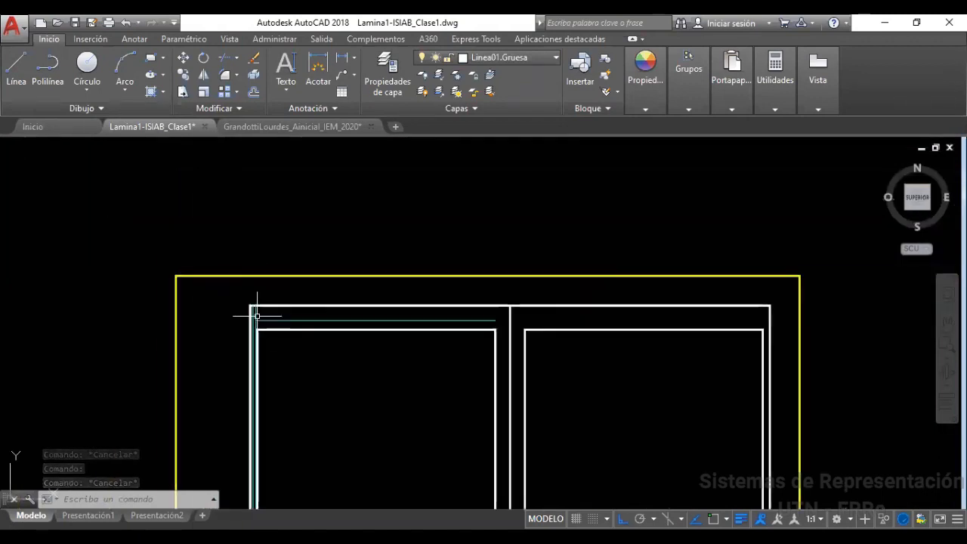
scroll(253, 312, "up", 4)
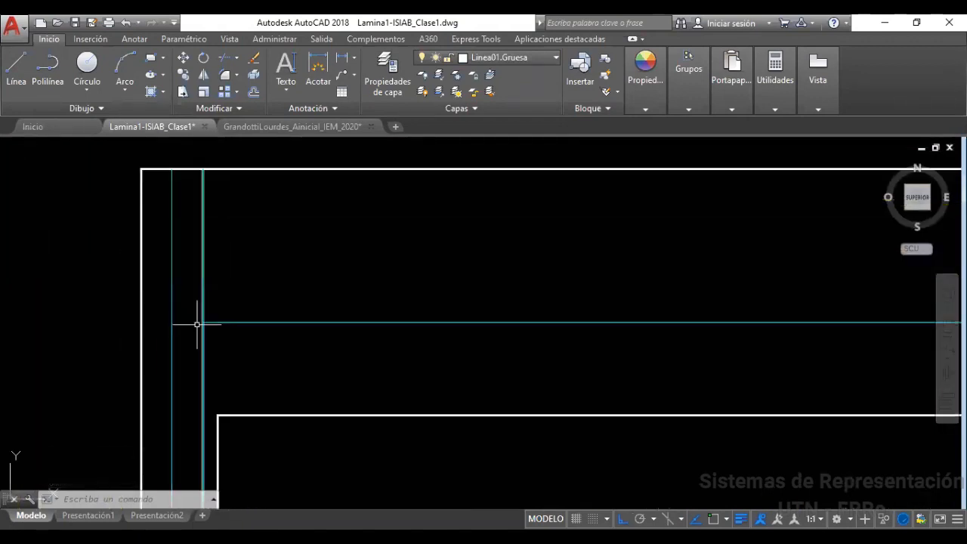
scroll(251, 348, "down", 2)
scroll(251, 352, "down", 2)
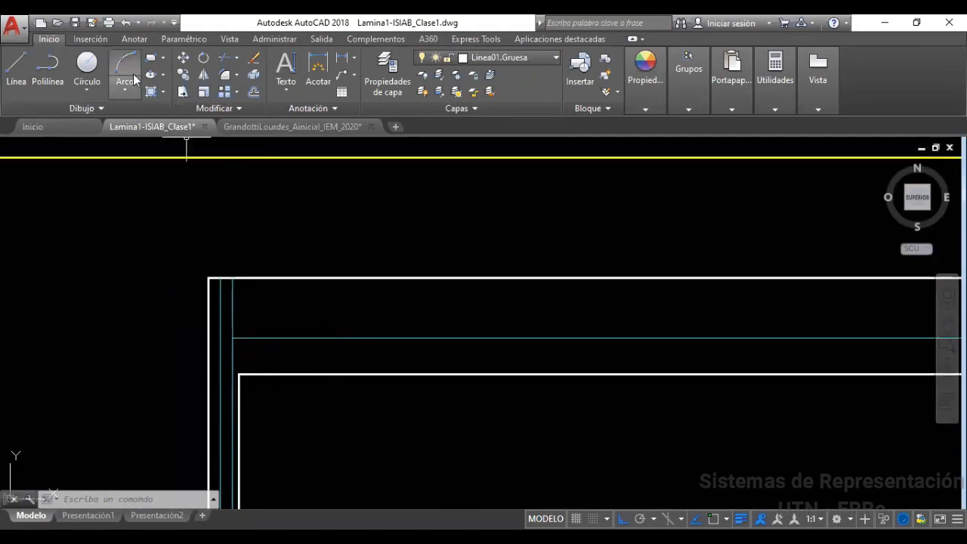
Make SR3 the current text style from the Anotar tab
left_click(133, 39)
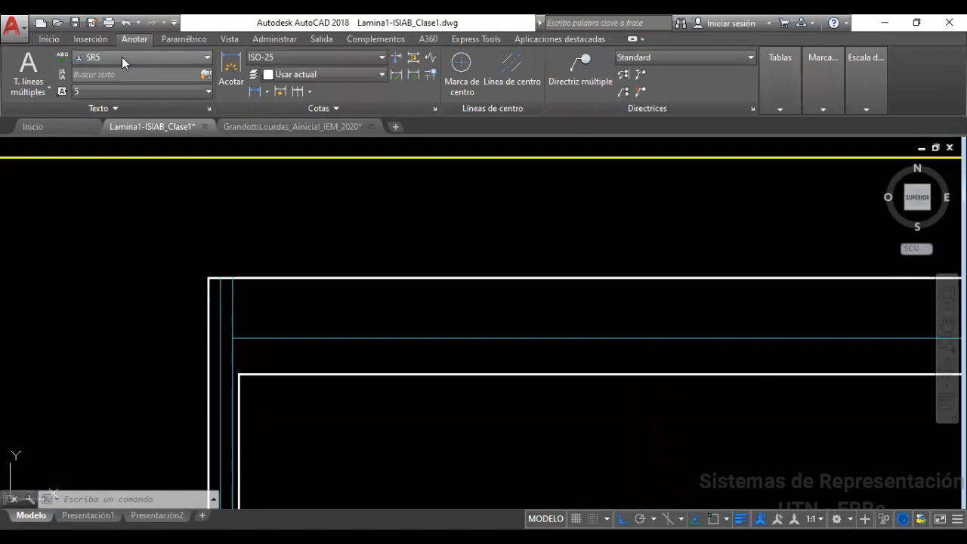
left_click(122, 56)
left_click(157, 90)
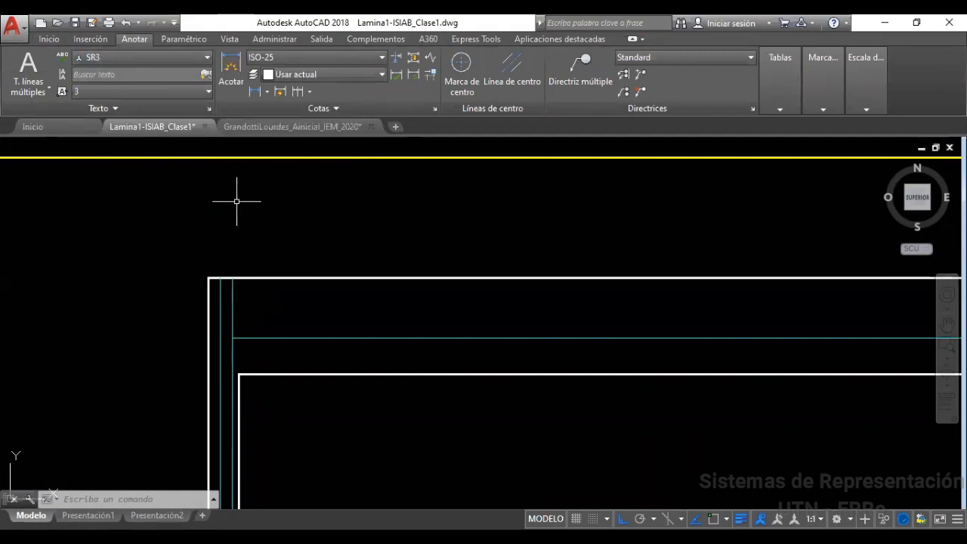
Start a TEXTO single-line text snapped to the guide lines' upper-left intersection
type("texto")
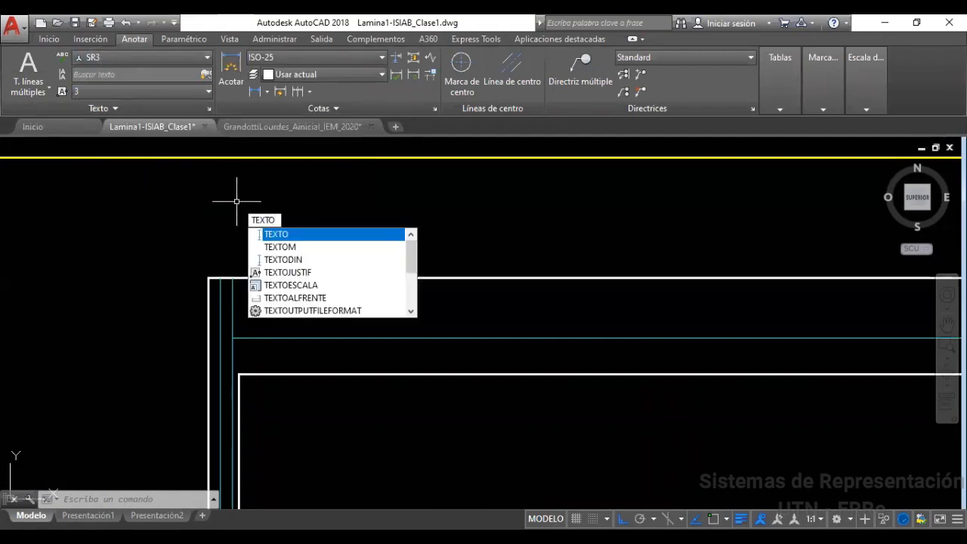
key("Return")
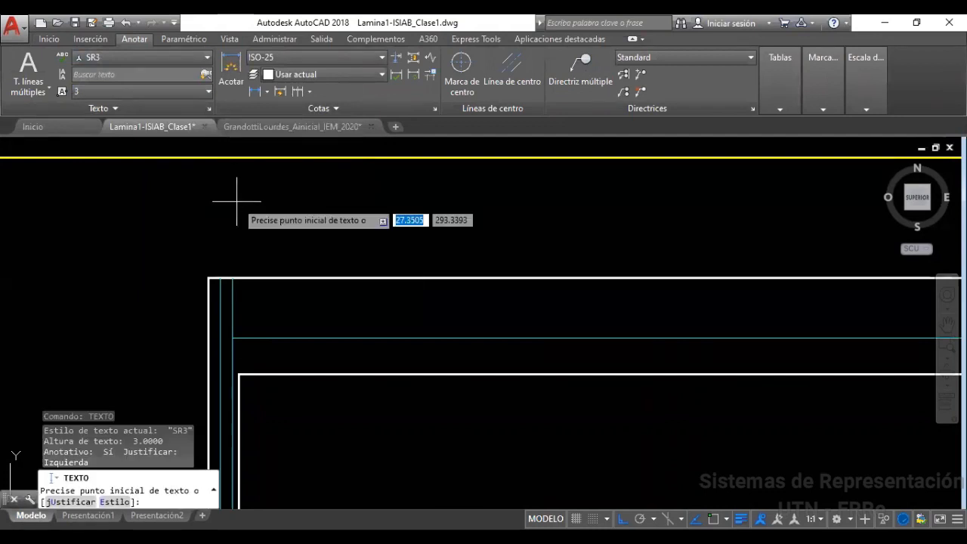
right_click(235, 338, "shift")
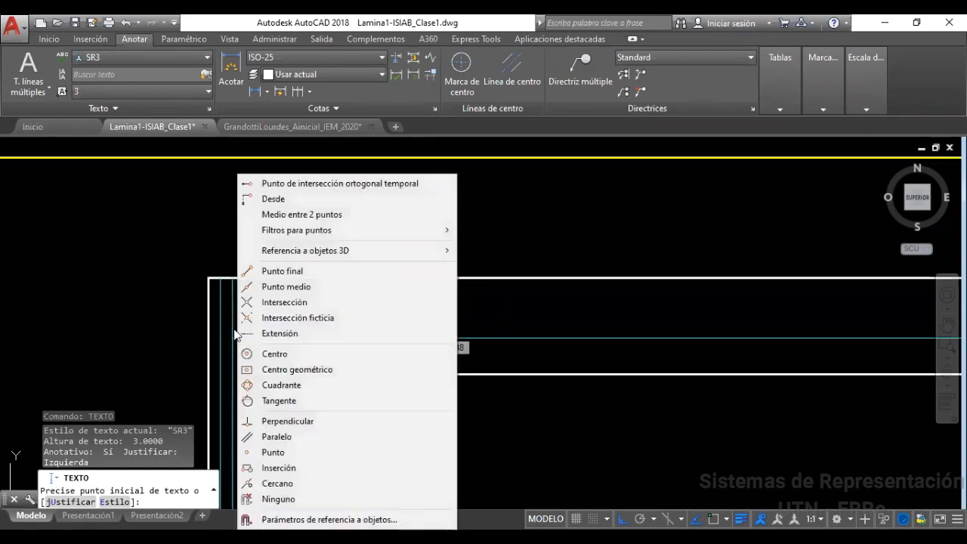
left_click(284, 302)
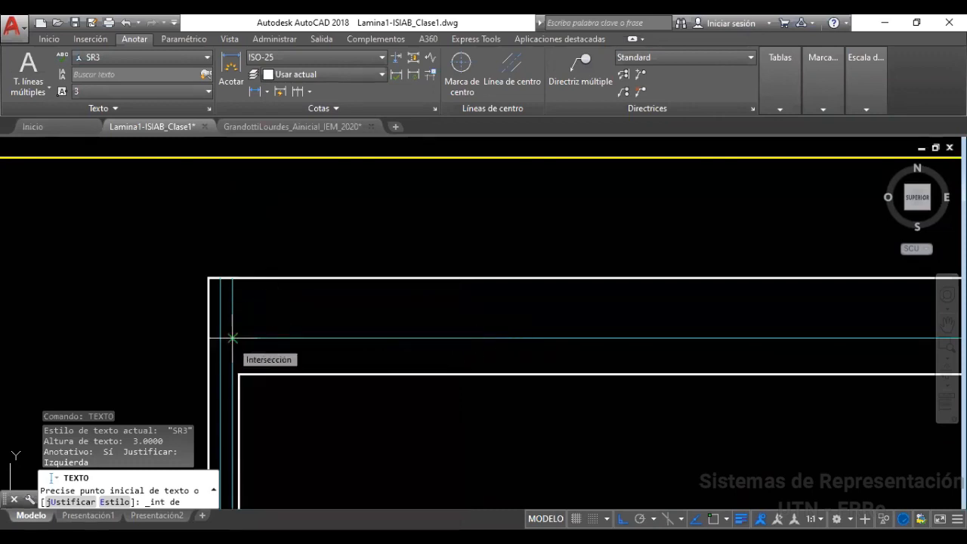
left_click(232, 338)
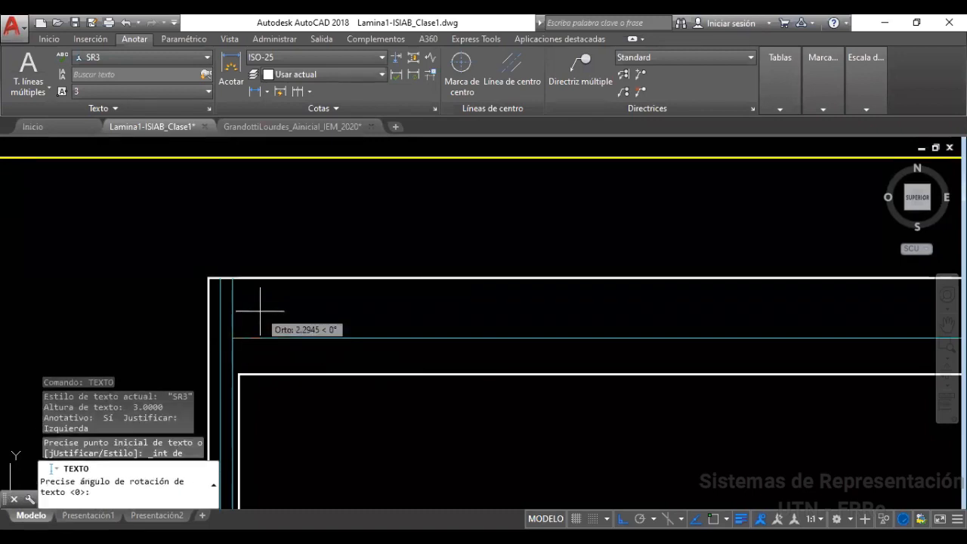
scroll(270, 320, "down", 6)
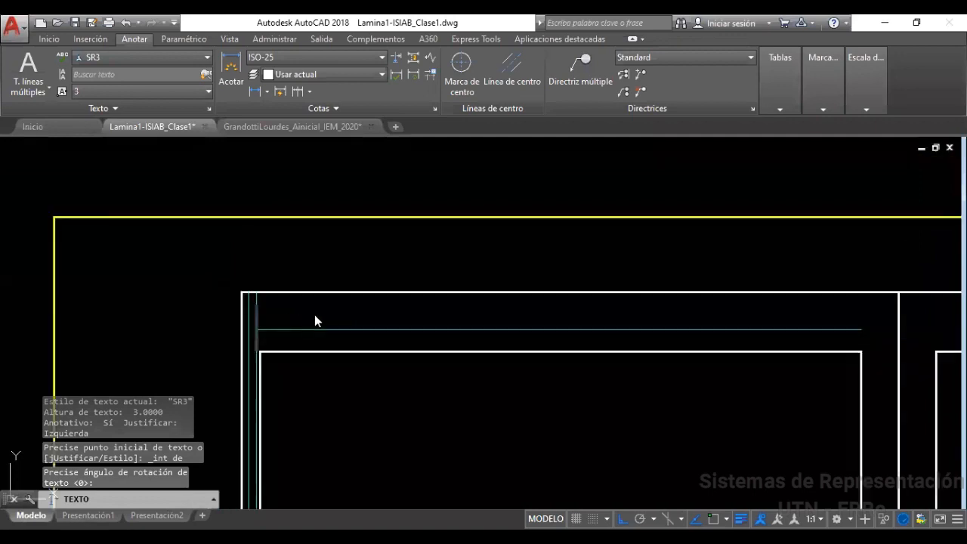
Enter the title 'LINEAS HORIZONTALES Y VERTICALES' on the upper guide line and commit it
scroll(629, 386, "down", 2)
scroll(729, 454, "up", 2)
scroll(753, 454, "down", 5)
scroll(747, 453, "up", 3)
scroll(748, 455, "up", 7)
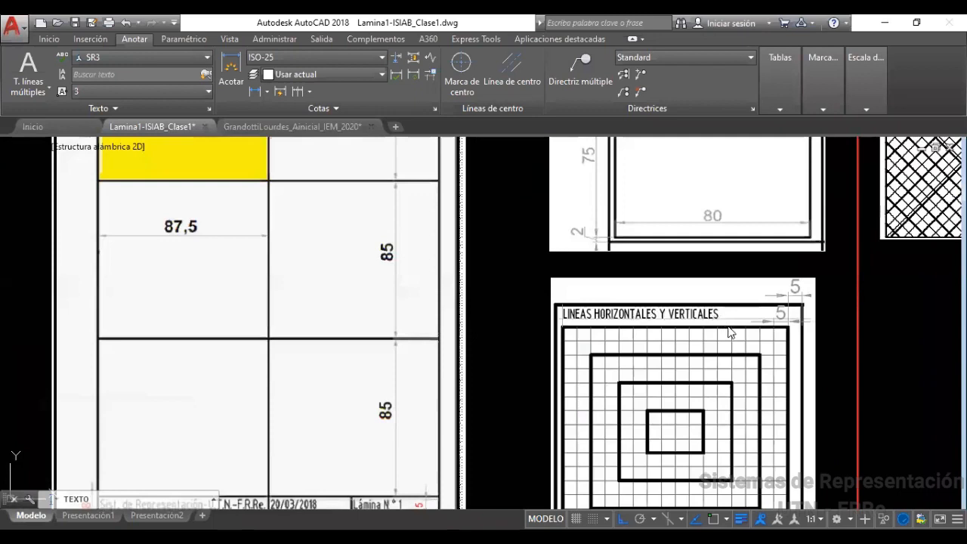
scroll(730, 333, "down", 8)
key("F3")
scroll(564, 222, "up", 10)
scroll(646, 220, "up", 2)
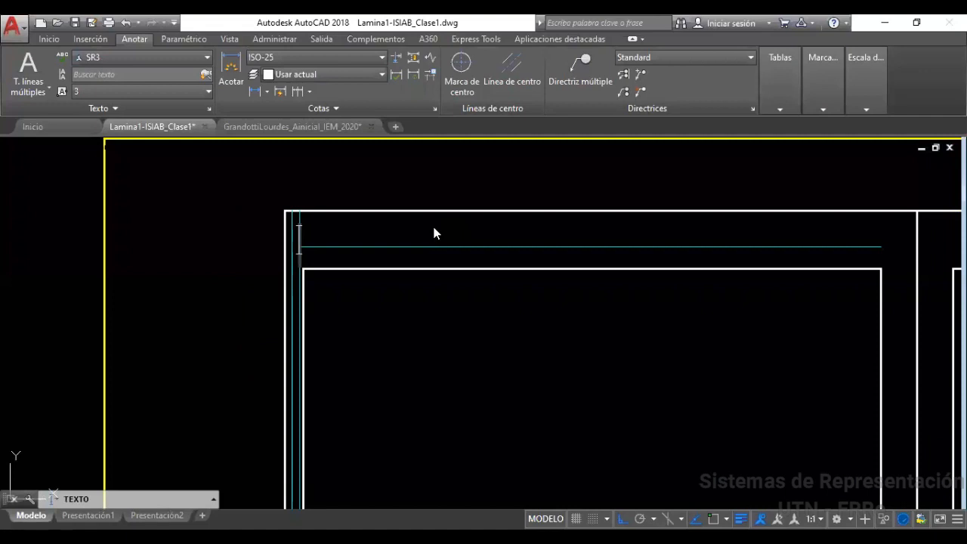
type("LINEAS H")
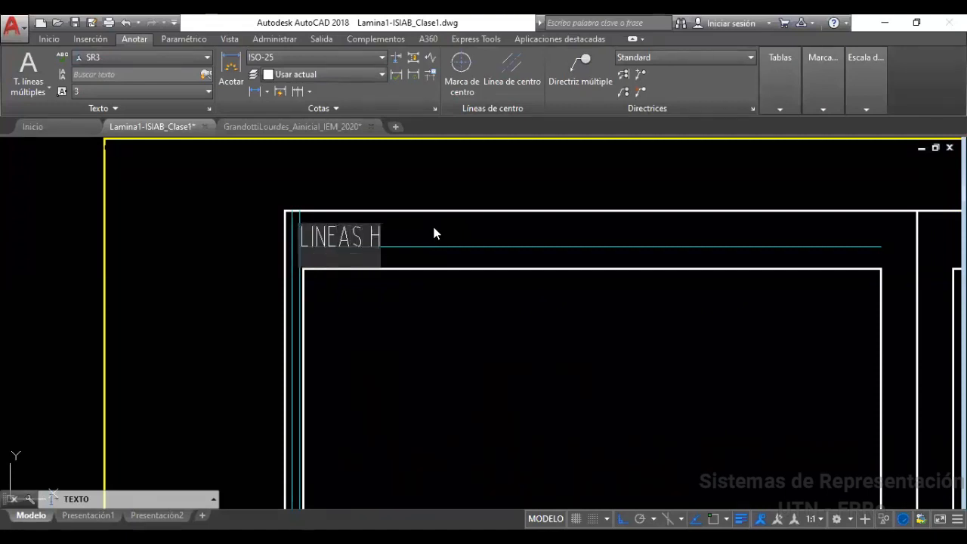
type("ORIZONTALES ")
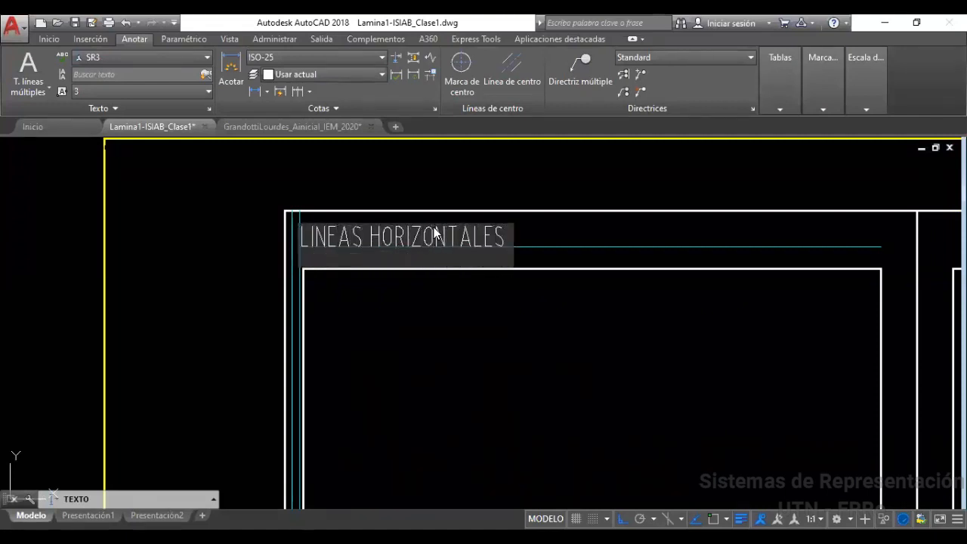
type("Y VERTICALES")
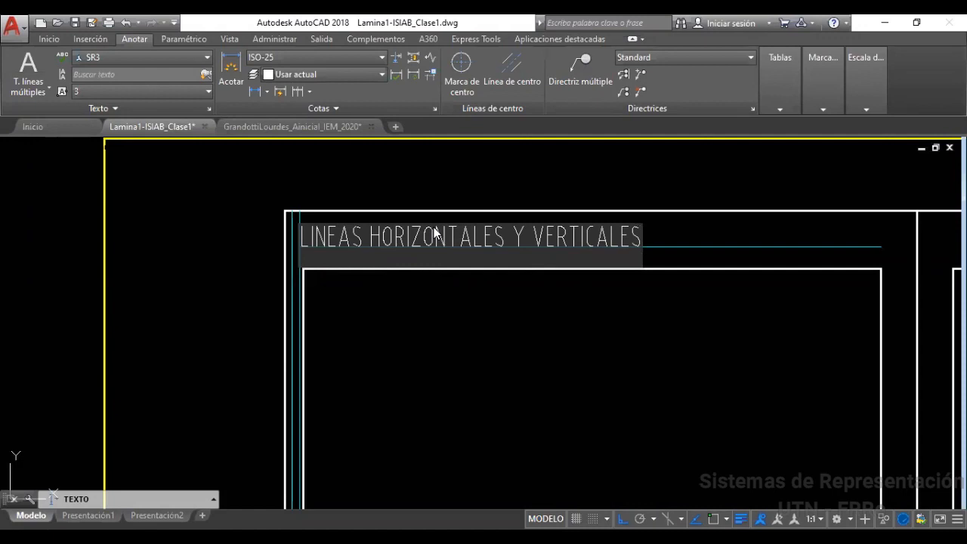
key("Return")
key("Return")
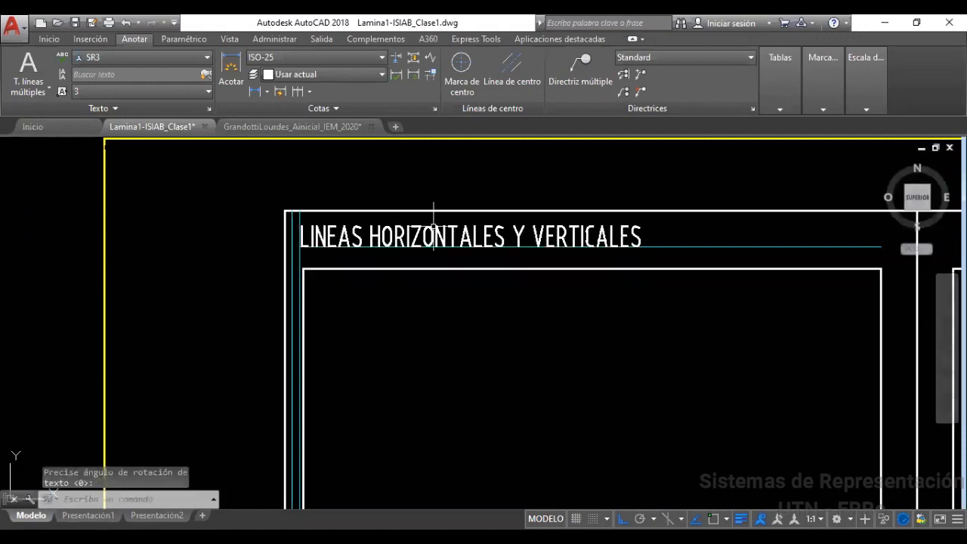